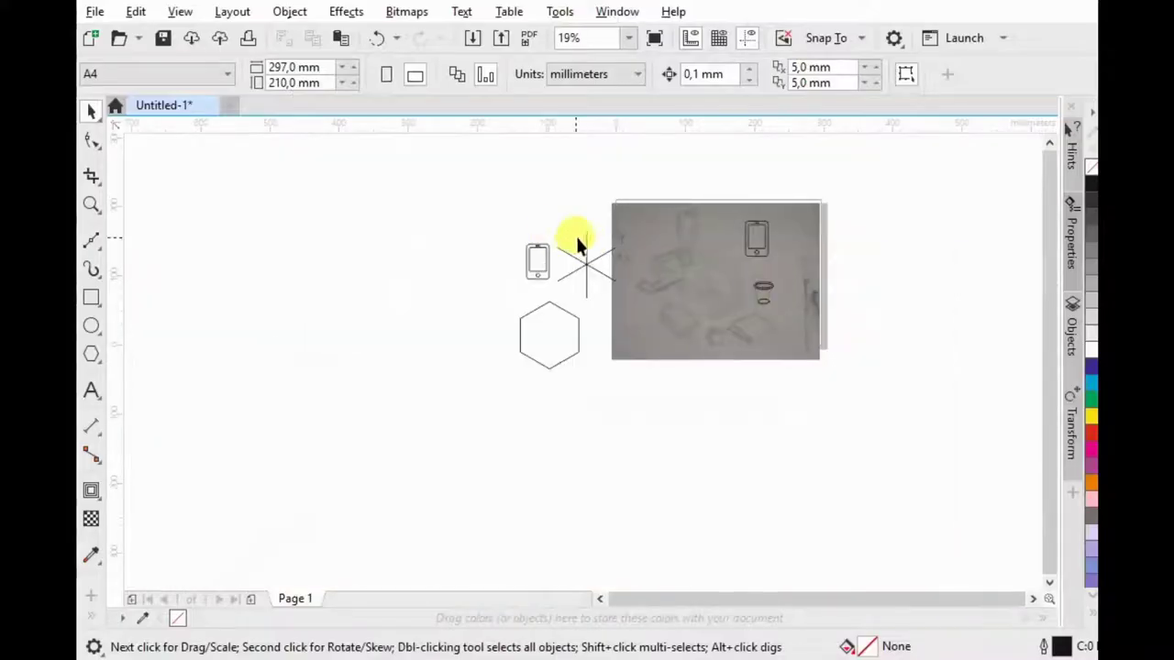
# Step: Delete the small cup drawing from the sketch image below the phone icon
pyautogui.scroll(1, 636, 259)
pyautogui.scroll(1, 563, 253)
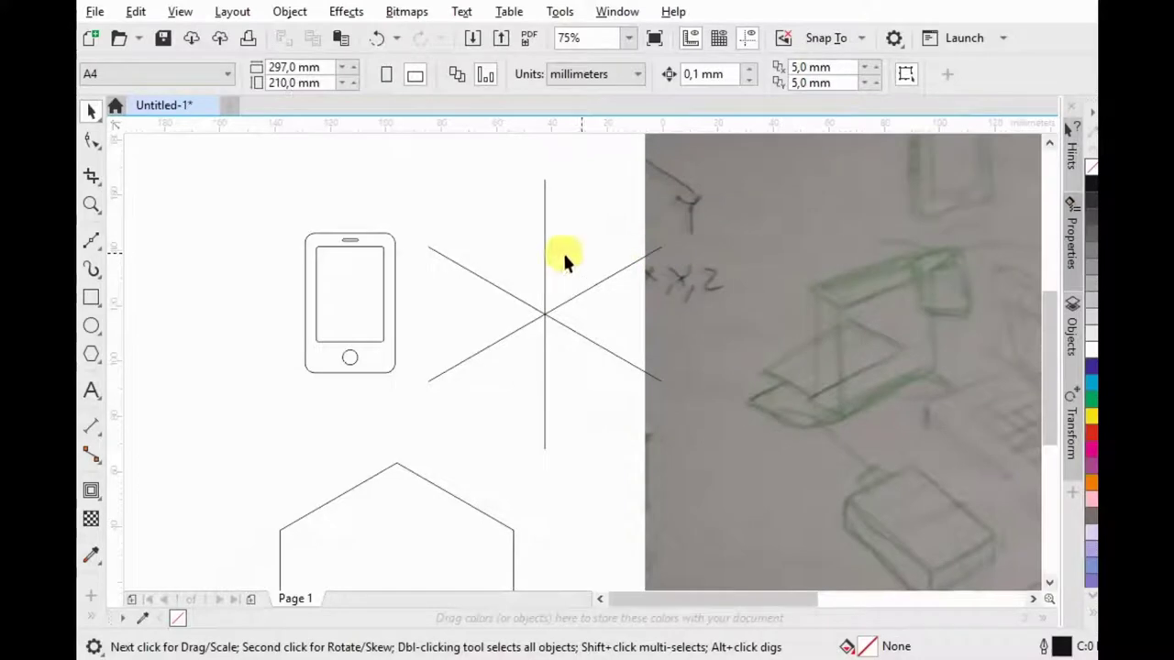
pyautogui.scroll(-1, 584, 289)
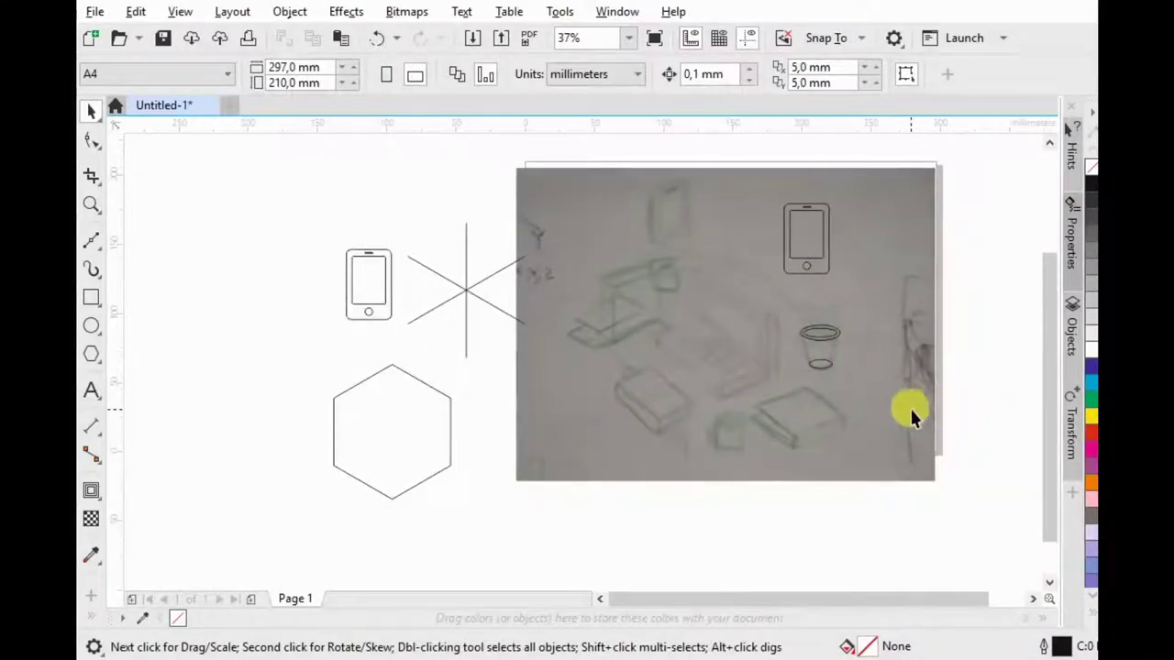
pyautogui.moveTo(759, 311); pyautogui.dragTo(756, 309)
pyautogui.press('Delete')
pyautogui.click(91, 298)
# Step: Draw an ellipse over the pot's rim and select the smaller base ellipse
pyautogui.scroll(2, 848, 335)
pyautogui.scroll(1, 820, 343)
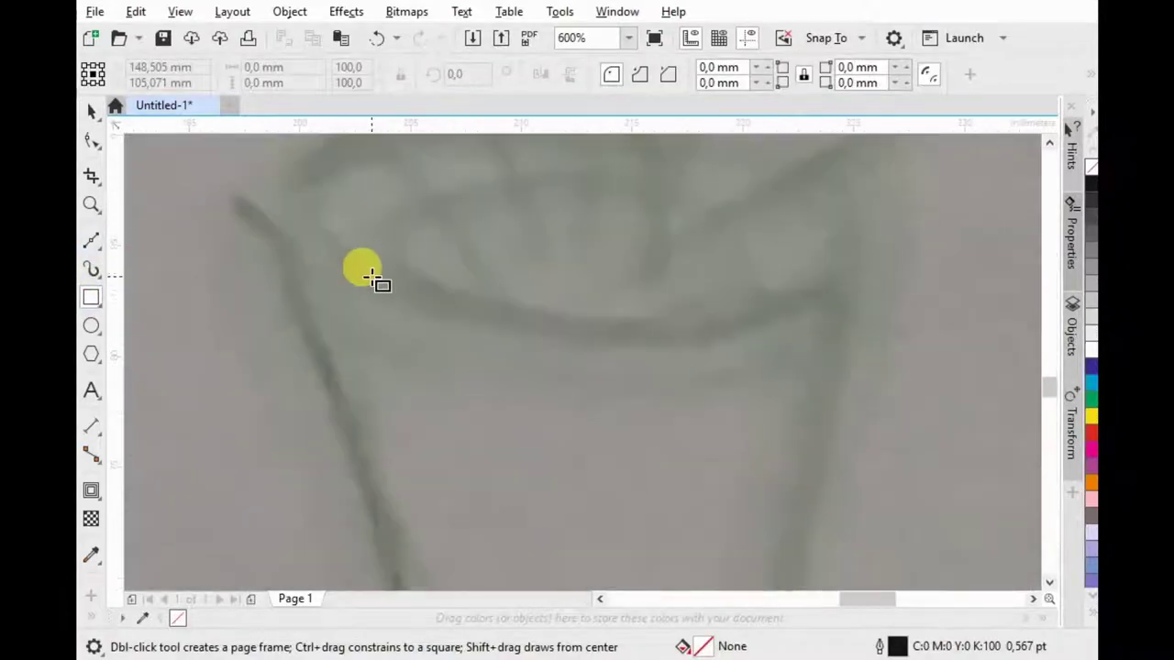
pyautogui.scroll(-1, 361, 265)
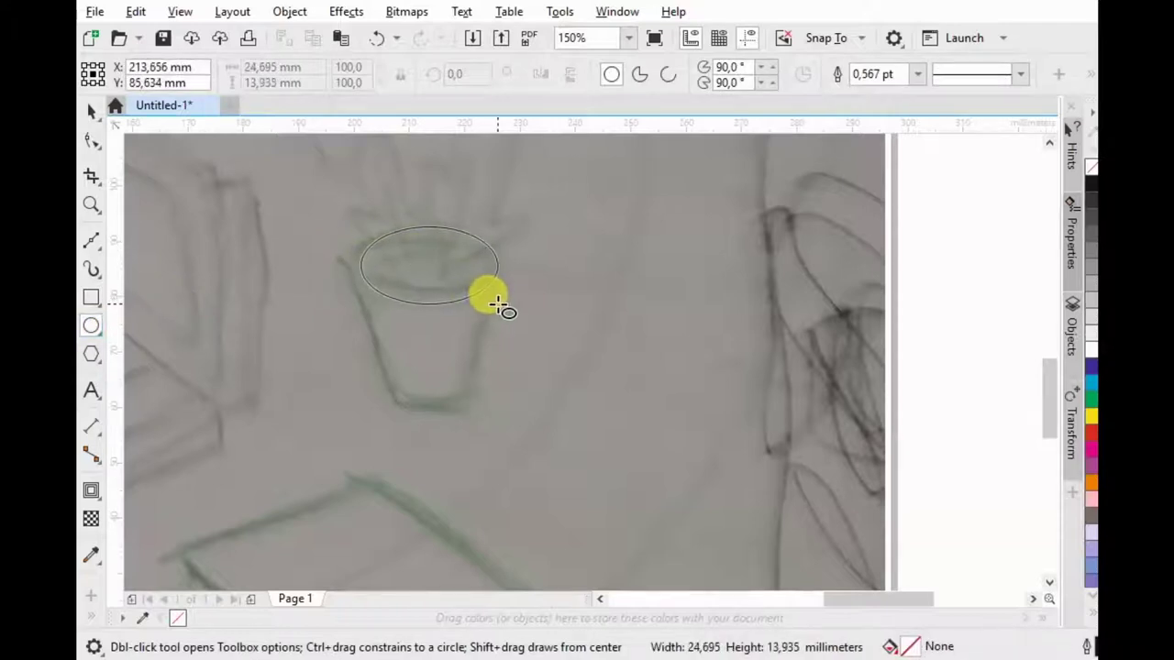
pyautogui.moveTo(498, 292); pyautogui.dragTo(488, 292)
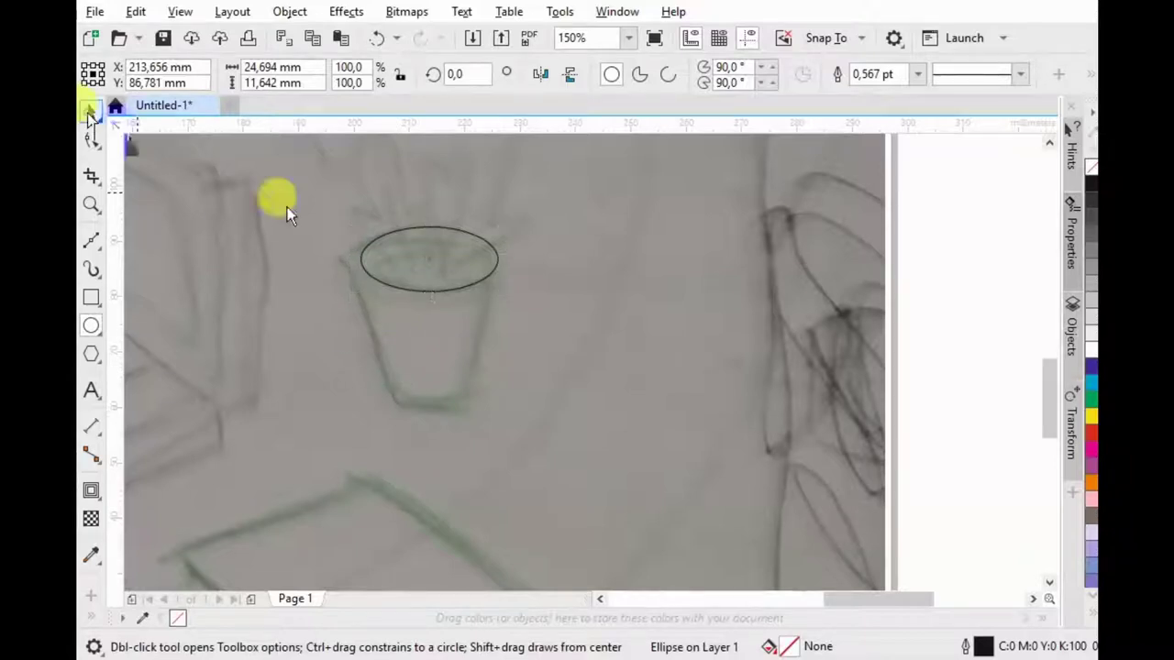
pyautogui.press('space')
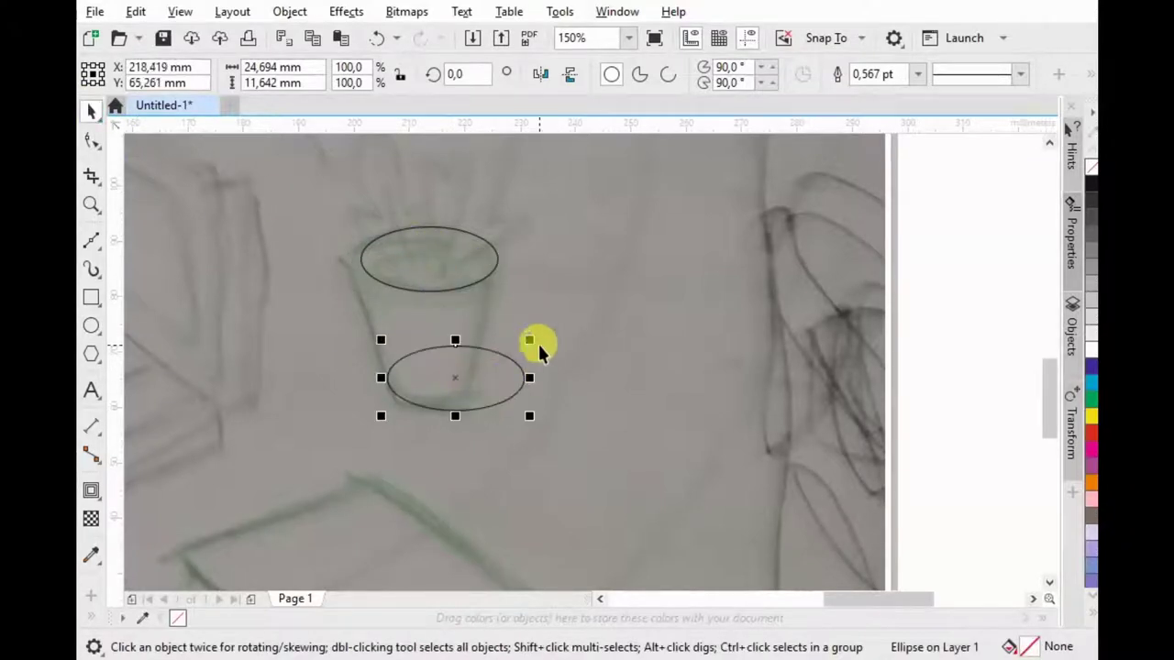
pyautogui.click(451, 368)
# Step: Give the rim ellipse an inward contour and separate it into its own ellipse
pyautogui.scroll(2, 419, 314)
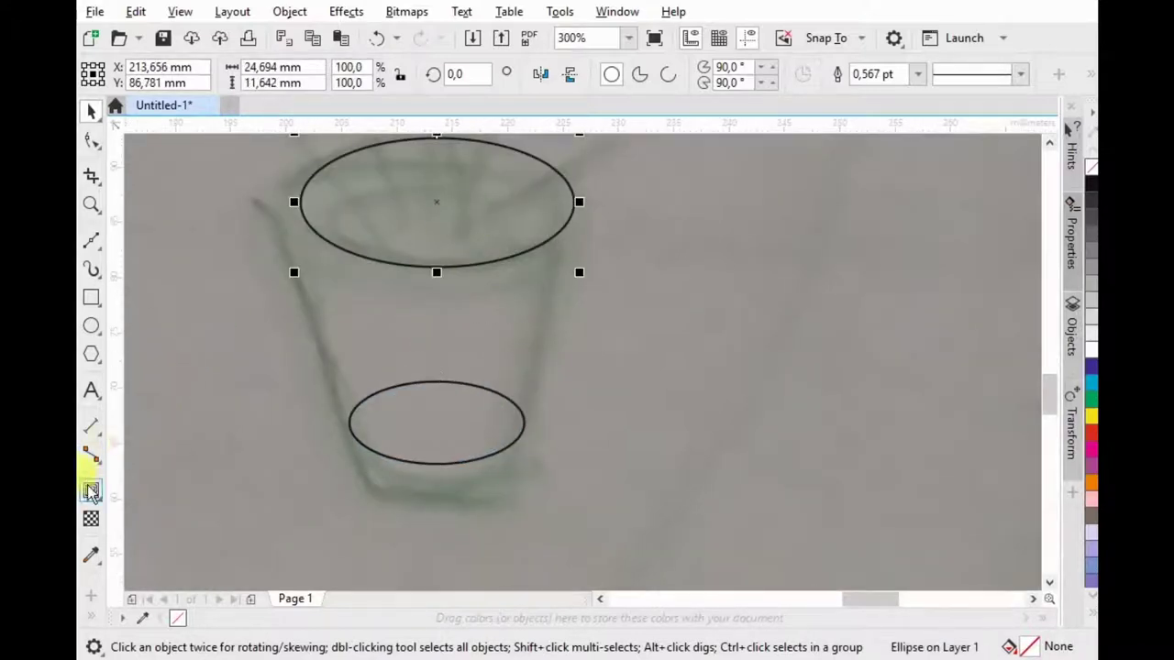
pyautogui.moveTo(339, 212); pyautogui.dragTo(374, 168)
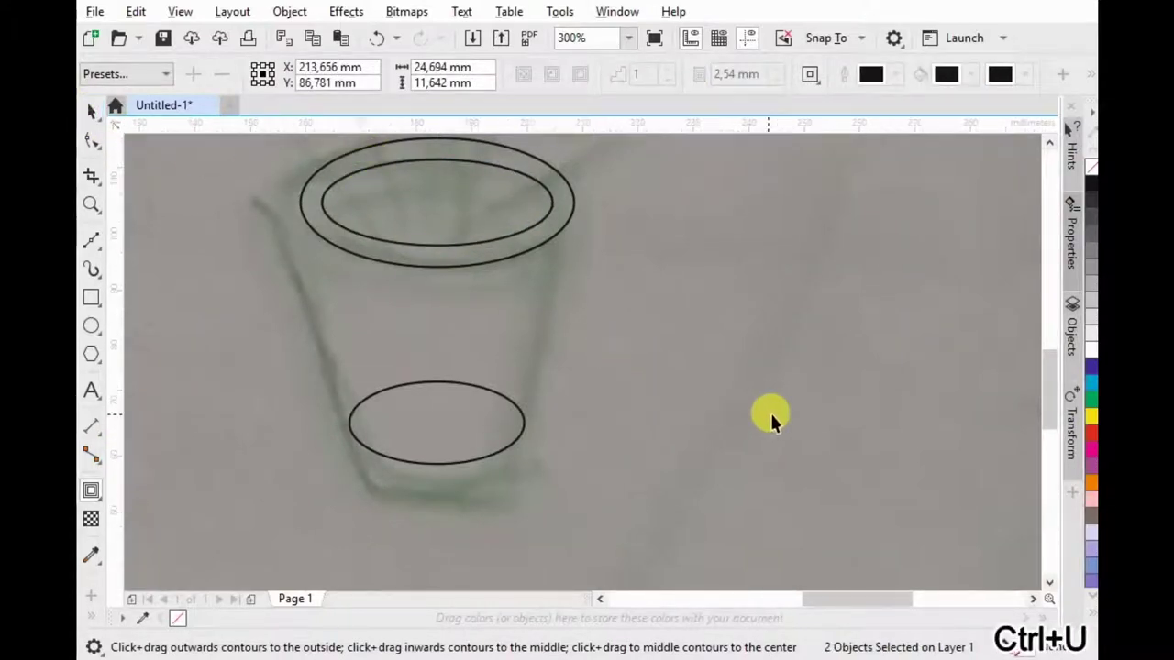
pyautogui.press('space')
pyautogui.scroll(-2, 642, 385)
pyautogui.click(602, 378)
pyautogui.scroll(2, 612, 275)
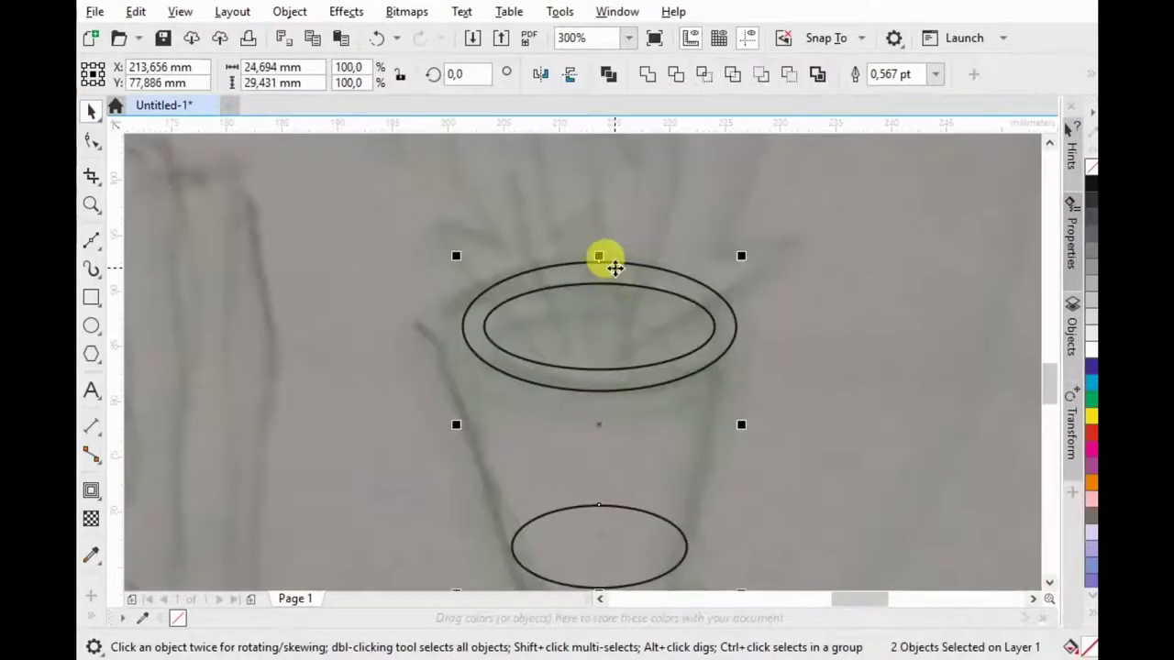
pyautogui.click(635, 321)
pyautogui.scroll(-2, 636, 324)
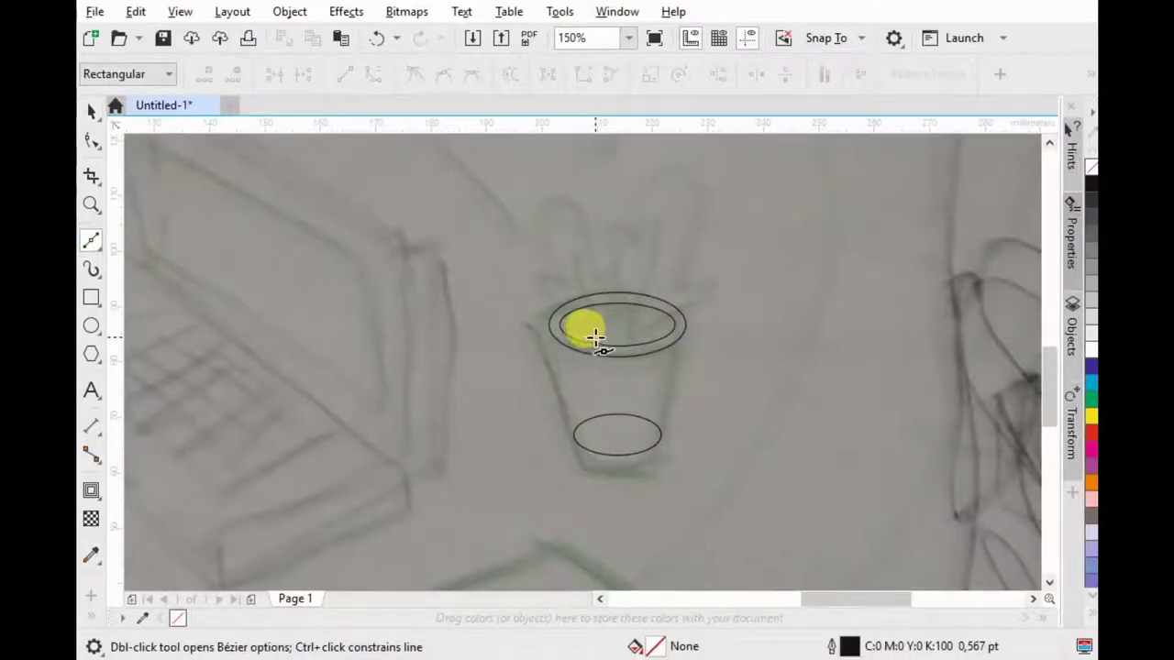
# Step: Draw a freehand stem from the rim, undoing a stray diagonal stroke
pyautogui.click(99, 249)
pyautogui.click(147, 242)
pyautogui.scroll(2, 493, 209)
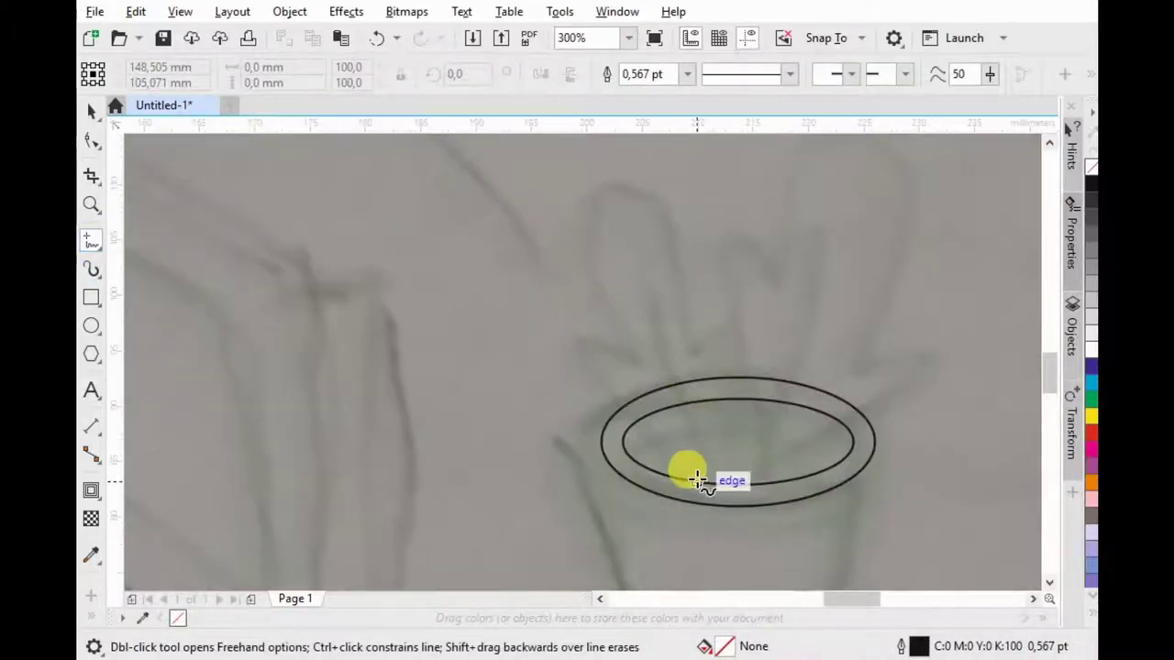
pyautogui.click(697, 478)
pyautogui.click(614, 240)
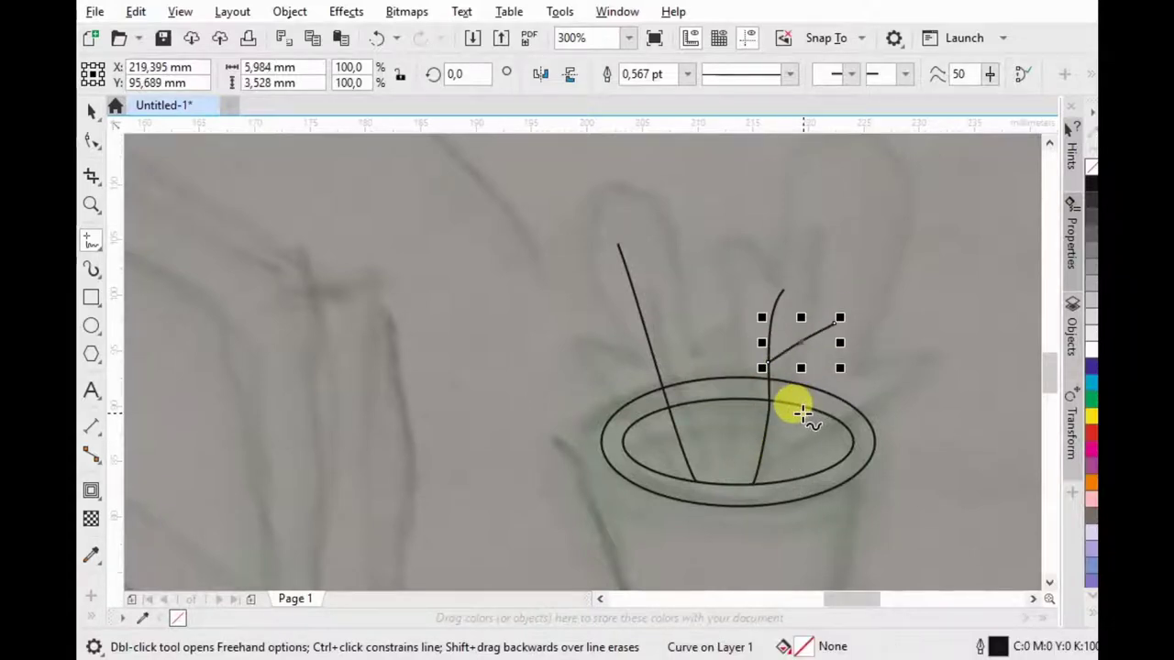
pyautogui.hotkey('ctrl', 'z')
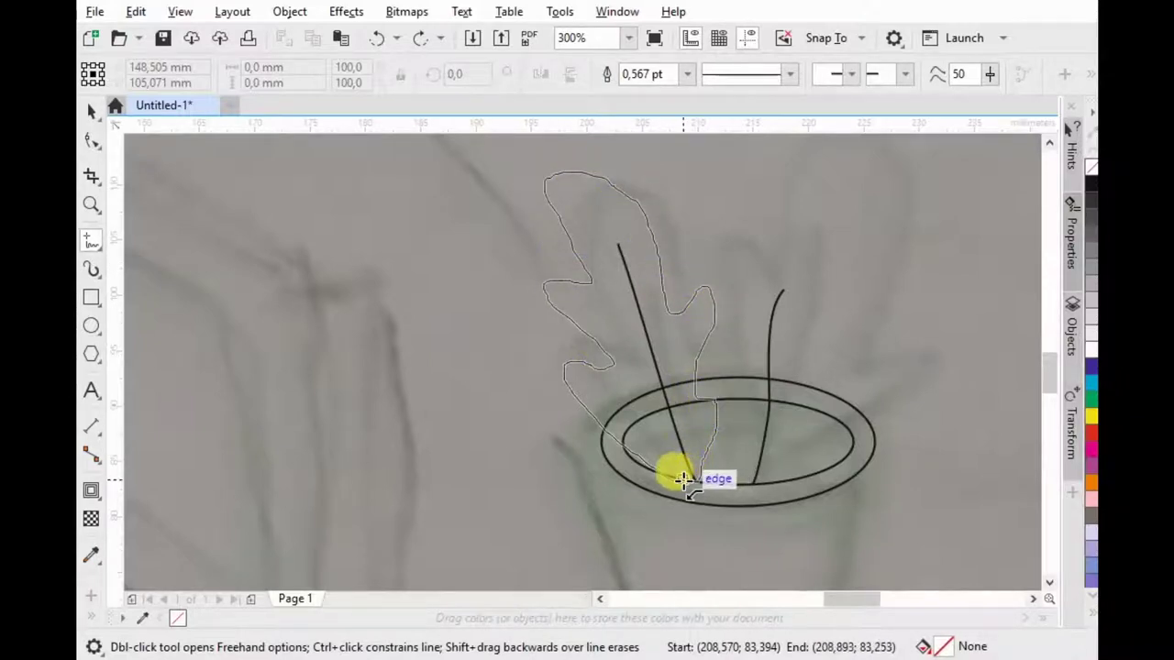
# Step: Trace freehand leaf outlines rising from the rim and adjust a vein node
pyautogui.moveTo(683, 480); pyautogui.dragTo(692, 477)
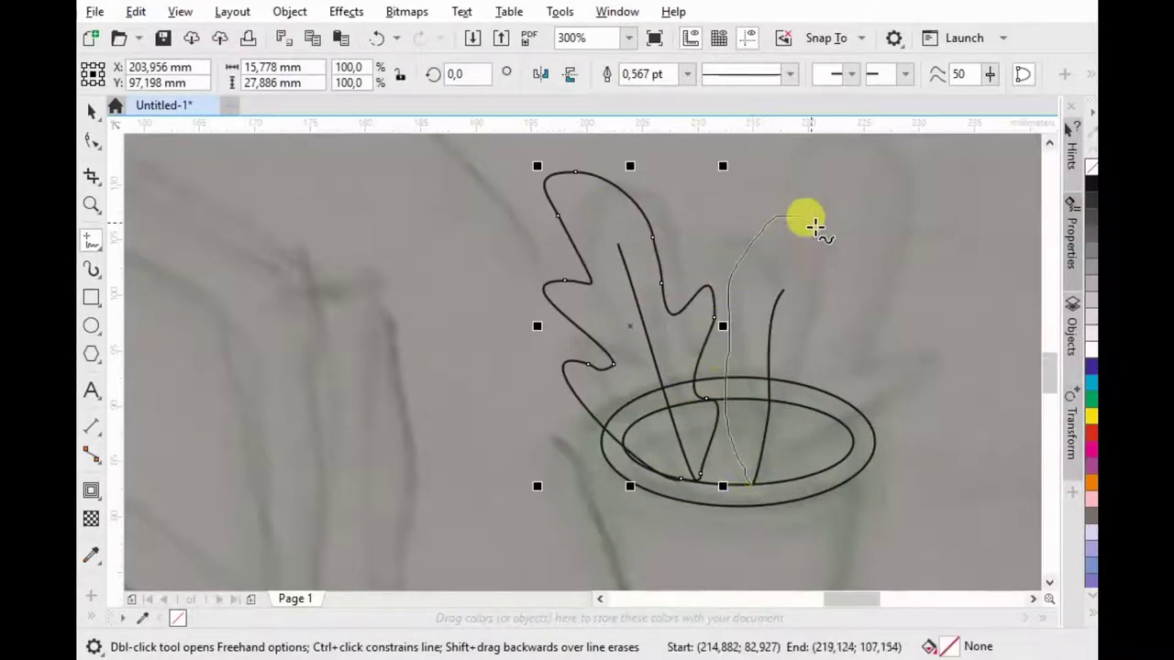
pyautogui.moveTo(750, 486); pyautogui.dragTo(752, 484)
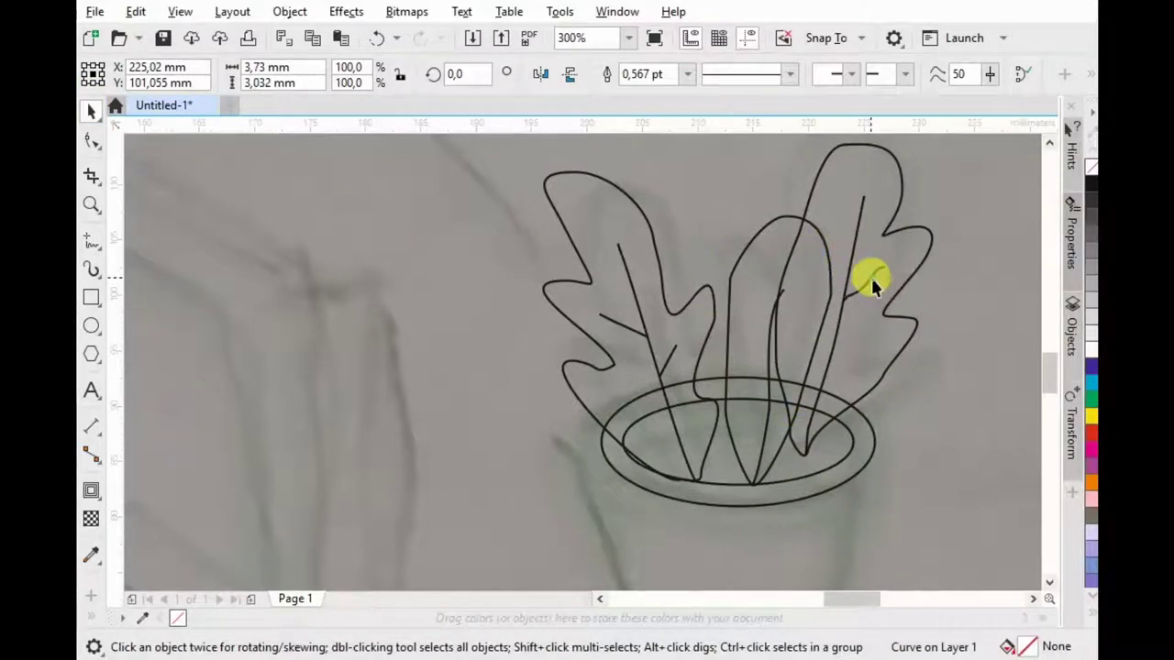
pyautogui.press('F10')
pyautogui.moveTo(860, 286); pyautogui.dragTo(848, 283)
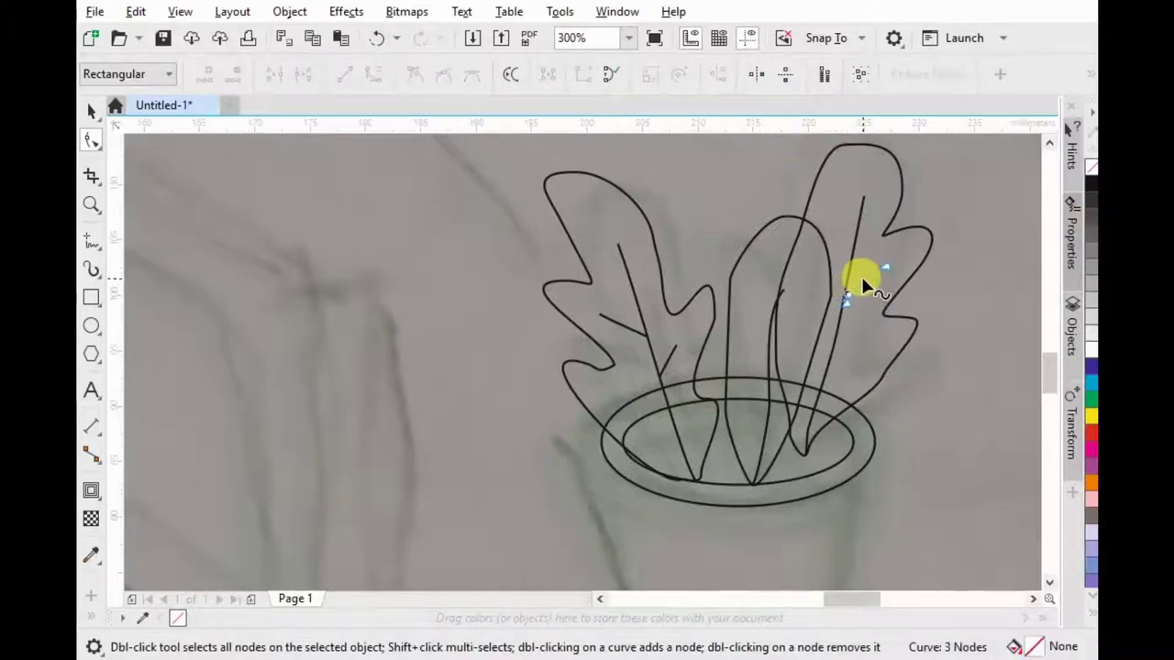
# Step: Convert the right leaf's short vein to a straight line and nudge it down-left
pyautogui.rightClick(856, 276)
pyautogui.click(908, 391)
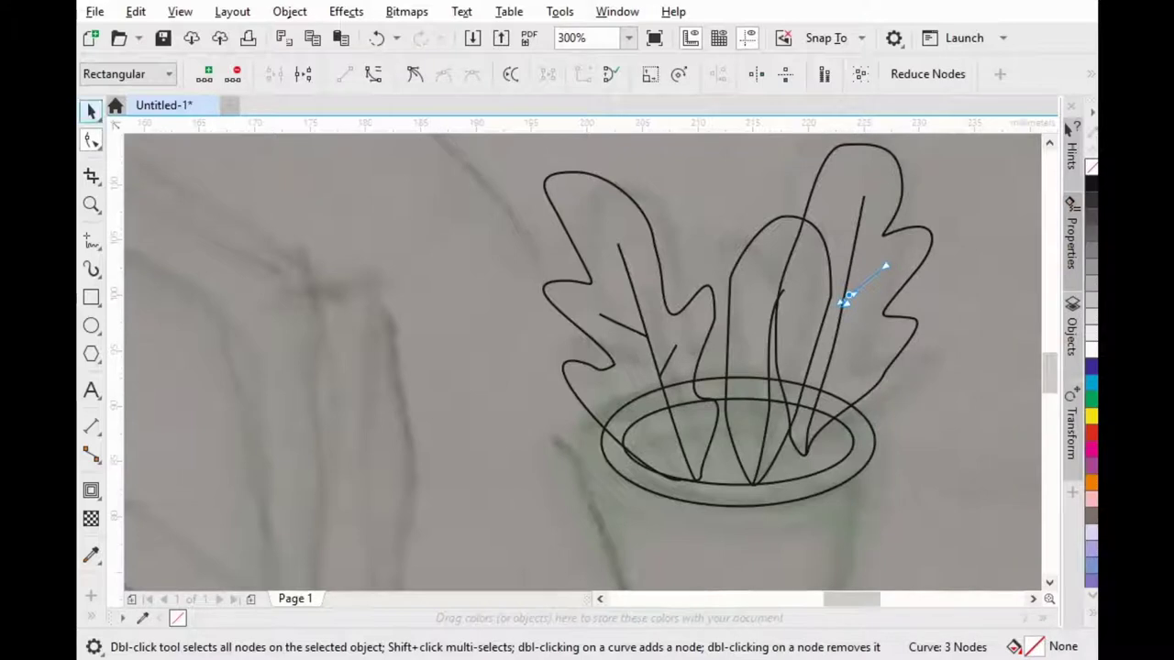
pyautogui.press('space')
pyautogui.moveTo(844, 303); pyautogui.dragTo(828, 367)
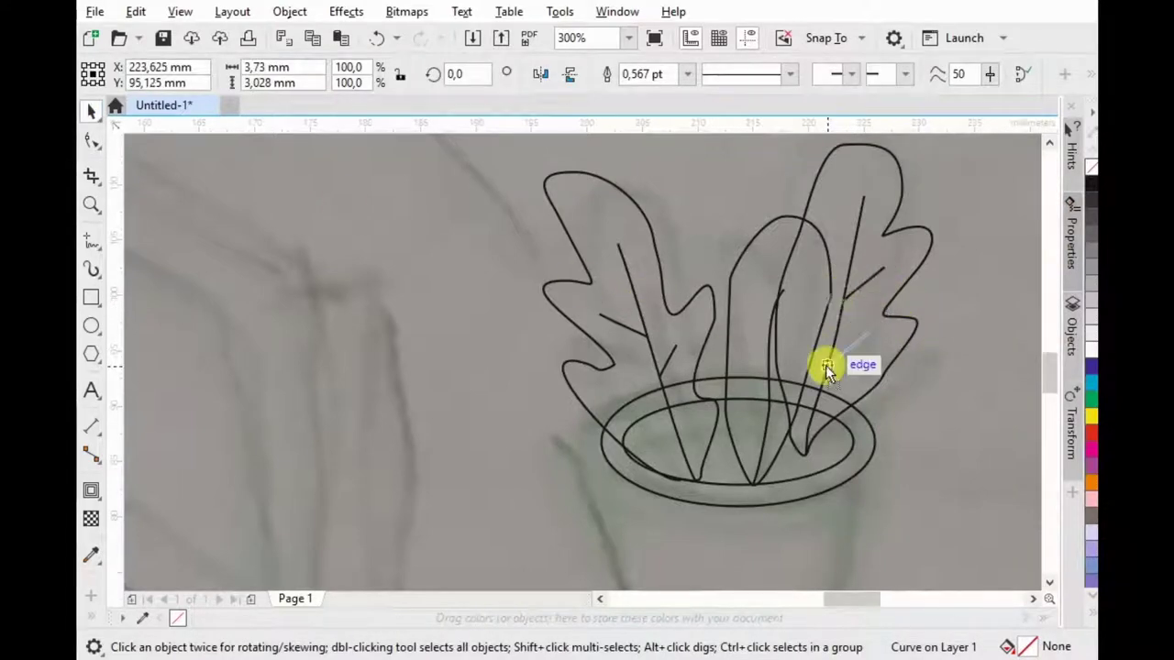
pyautogui.scroll(-1, 623, 222)
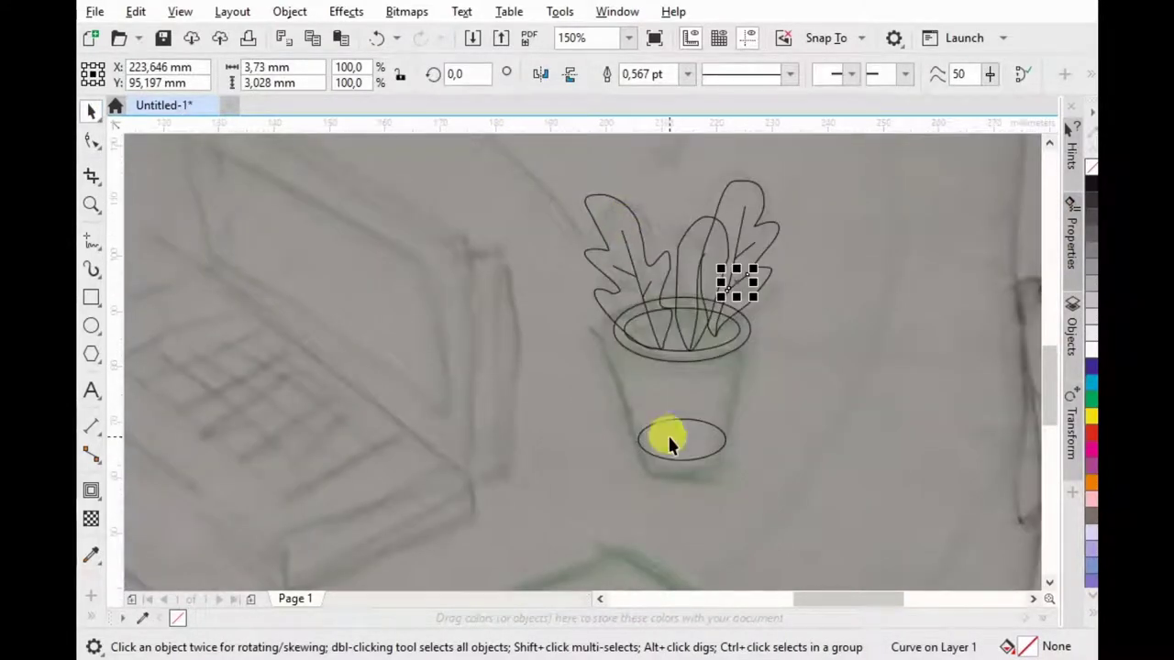
pyautogui.scroll(1, 668, 436)
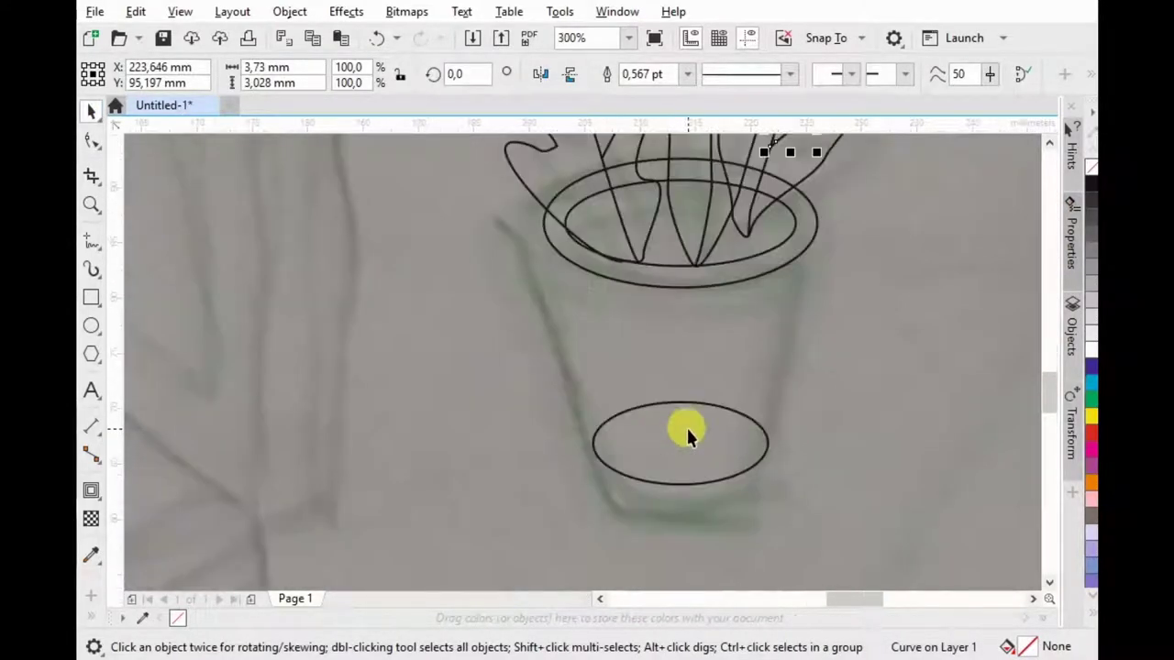
pyautogui.doubleClick(101, 251)
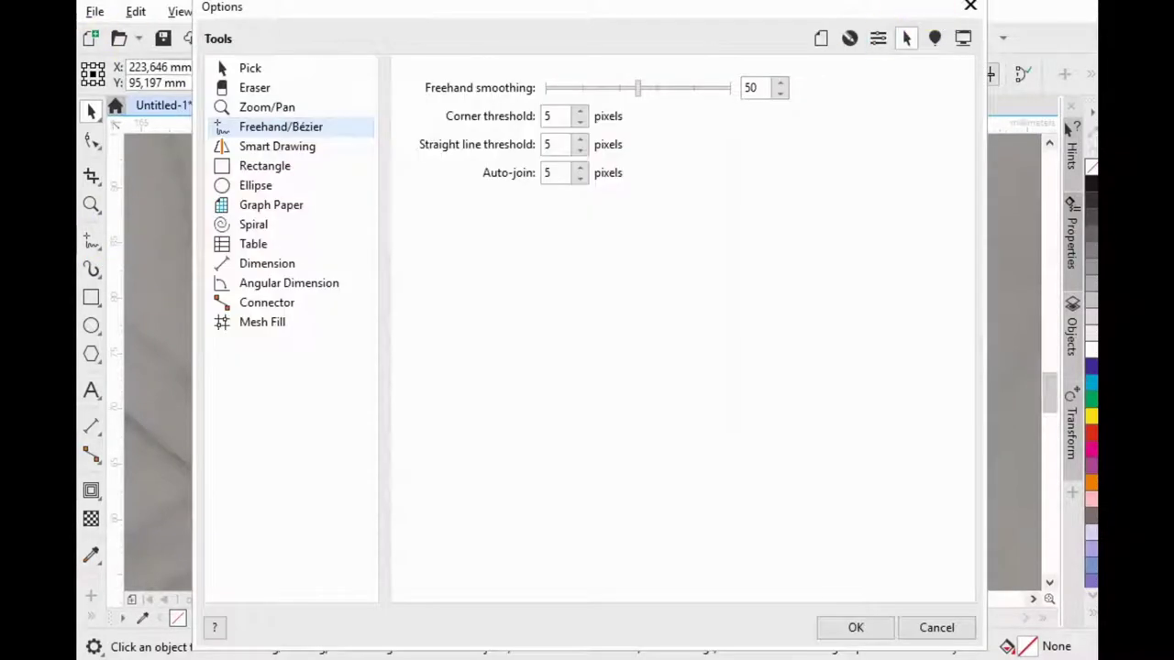
pyautogui.click(970, 5)
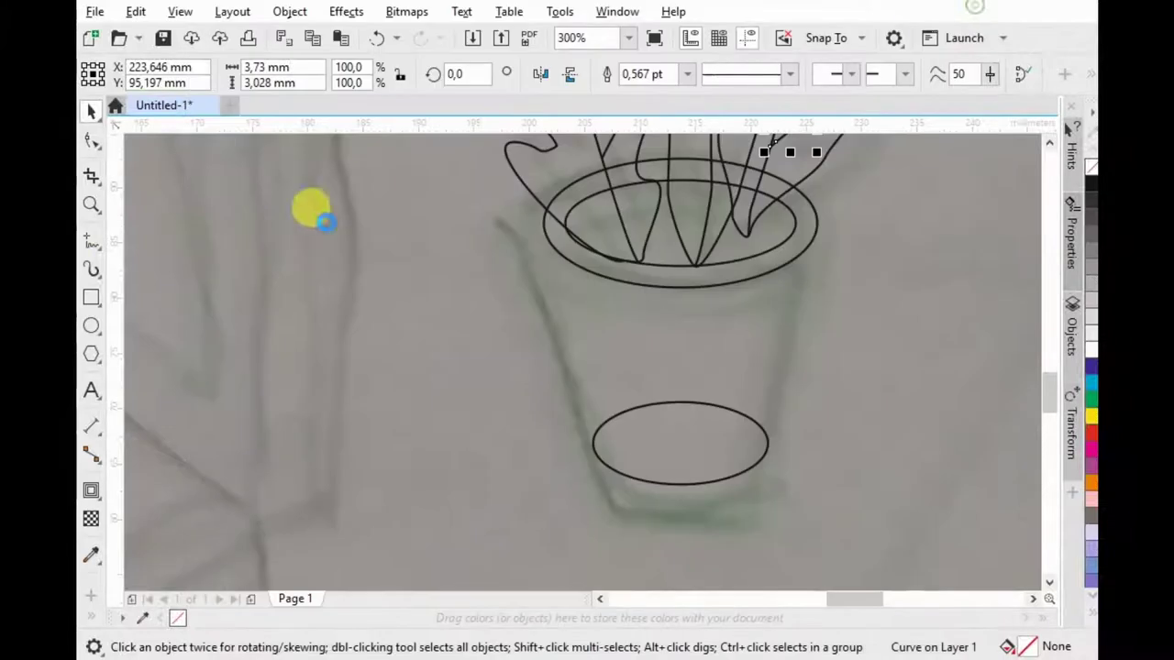
# Step: Draw Bézier sides and a bottom edge joining the rim and base ellipses into a tapered pot
pyautogui.click(102, 250)
pyautogui.click(147, 281)
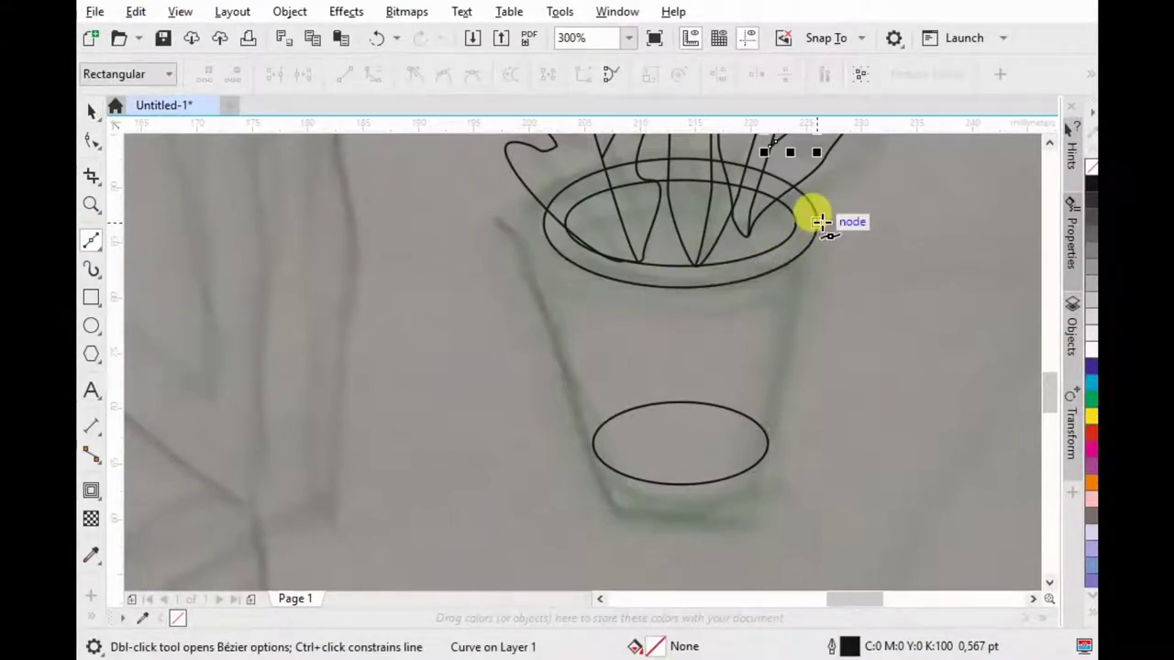
pyautogui.click(766, 438)
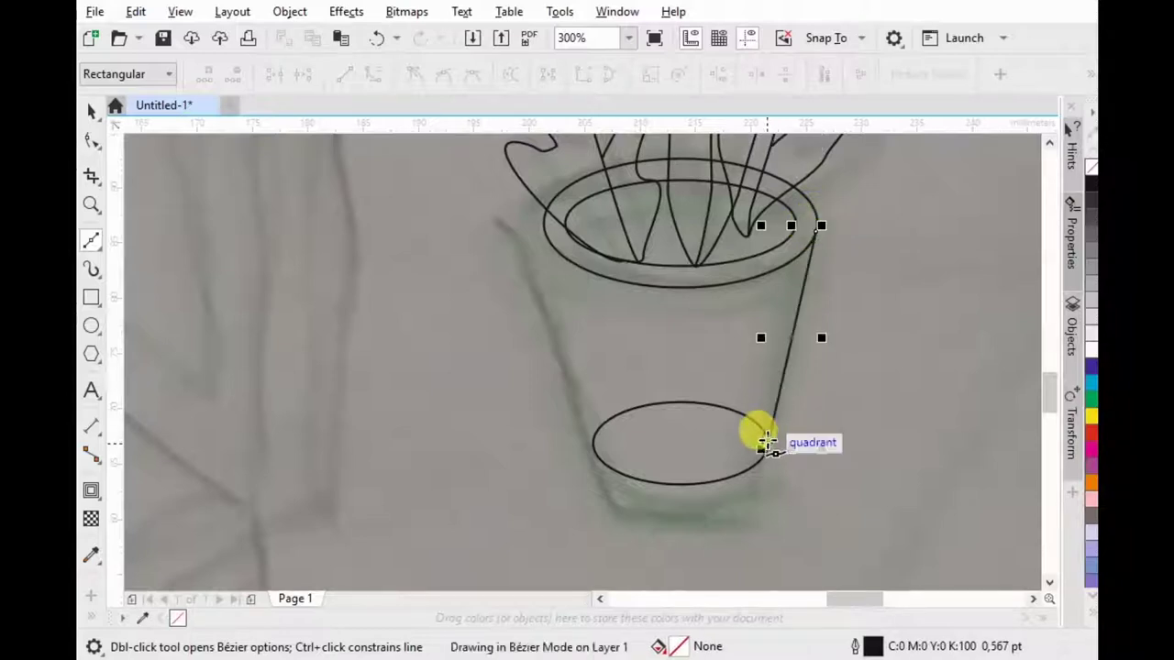
pyautogui.click(820, 223)
pyautogui.click(592, 444)
pyautogui.click(547, 228)
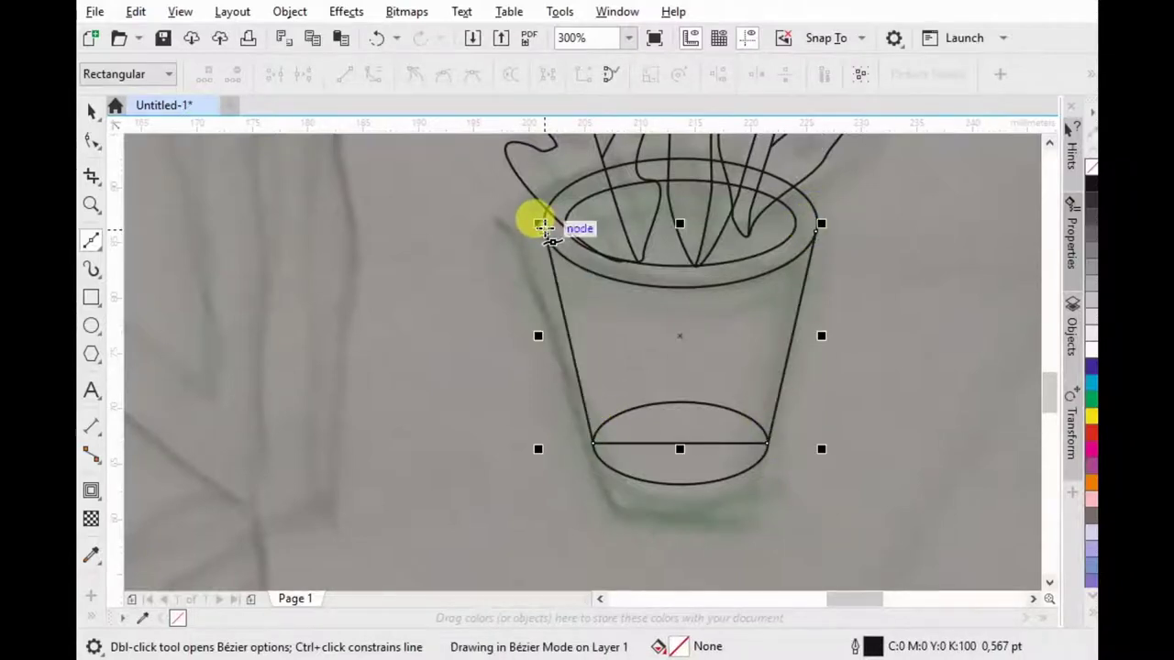
pyautogui.moveTo(688, 285); pyautogui.dragTo(736, 279)
pyautogui.click(91, 110)
pyautogui.scroll(-4, 678, 330)
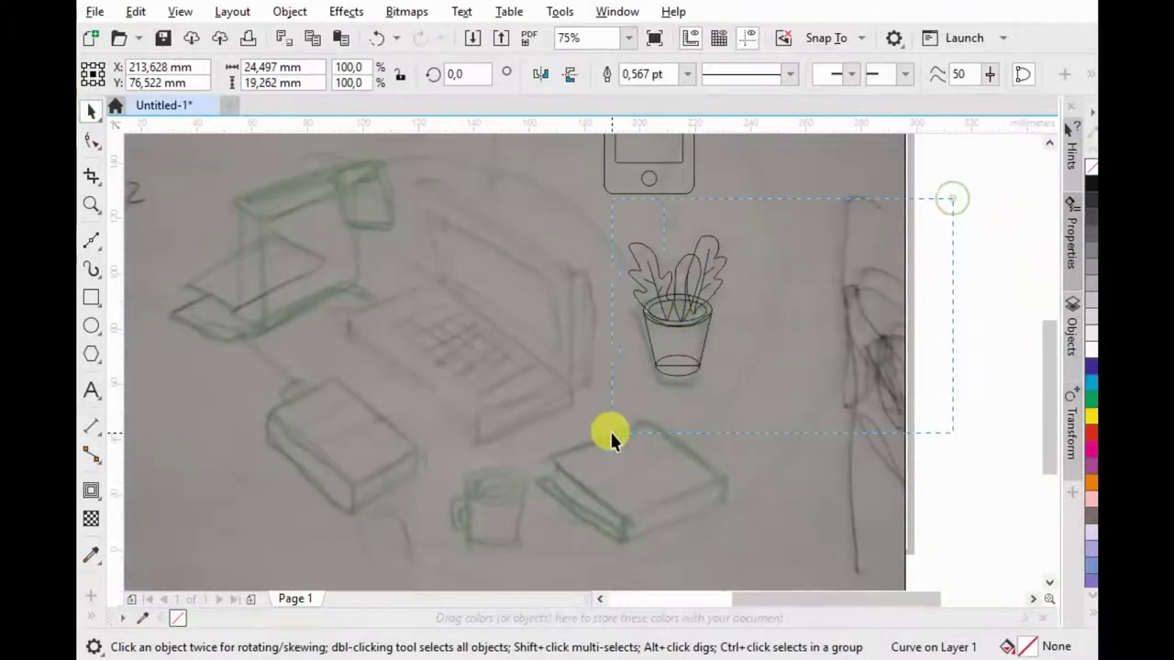
# Step: Move the finished plant pot drawing to the left of the phone icon
pyautogui.hotkey('ctrl', 'a')
pyautogui.scroll(-4, 876, 297)
pyautogui.moveTo(825, 296); pyautogui.dragTo(546, 288)
pyautogui.scroll(2, 786, 305)
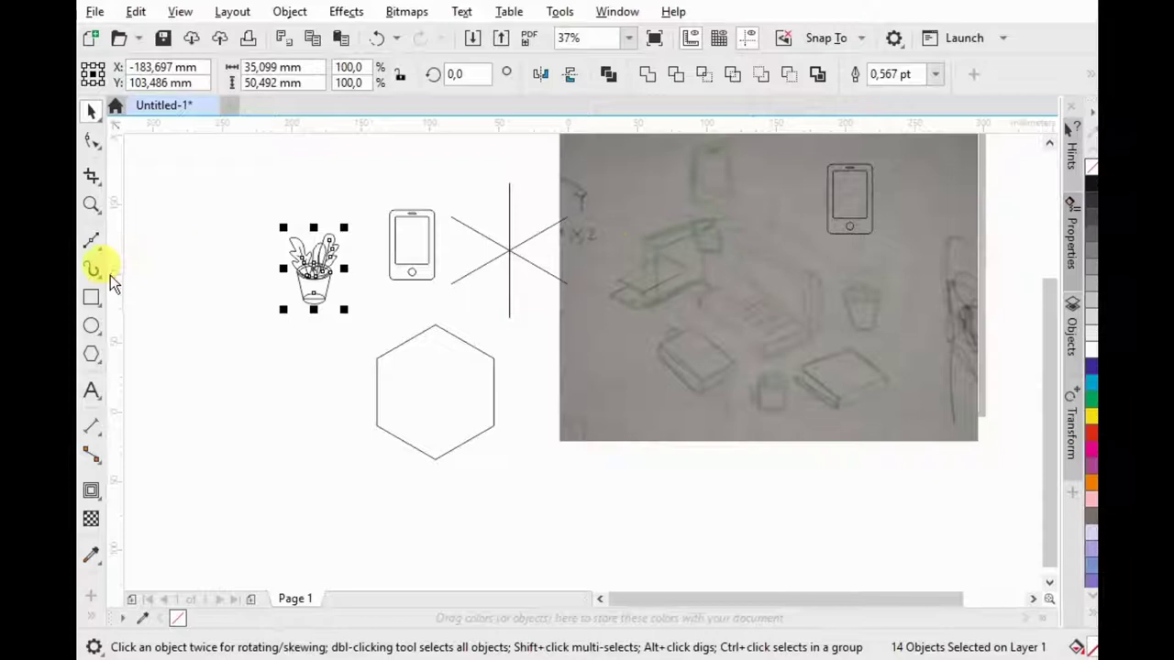
# Step: Draw a rectangle over the book in the sketch and widen it slightly
pyautogui.click(91, 299)
pyautogui.scroll(2, 785, 376)
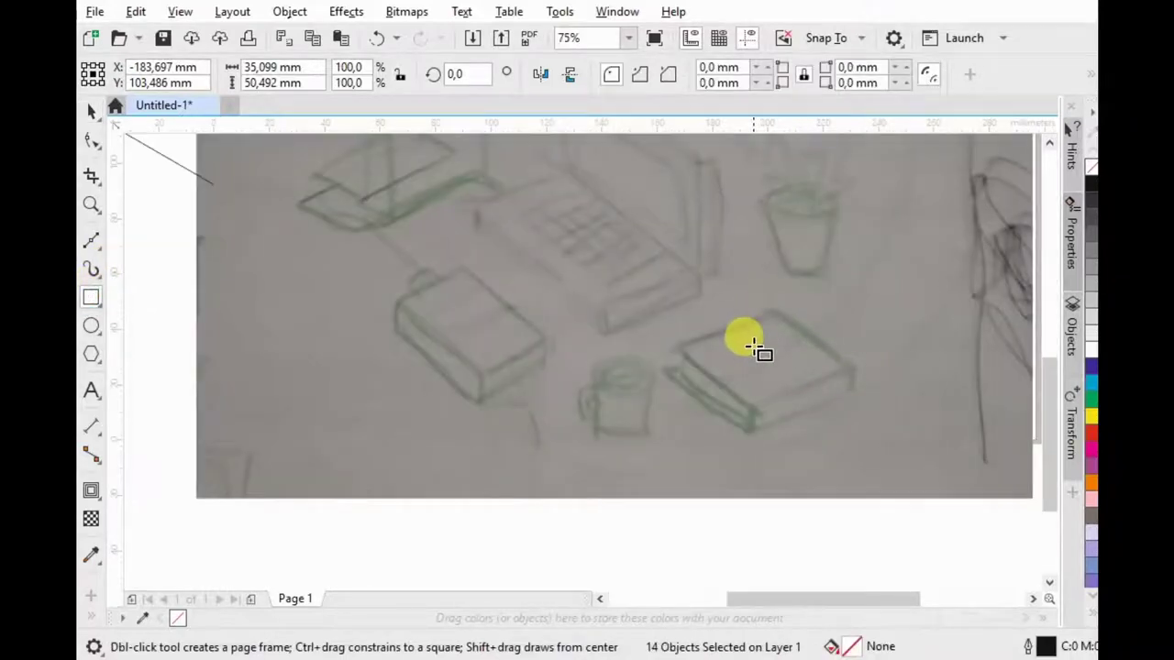
pyautogui.moveTo(792, 282); pyautogui.dragTo(902, 423)
pyautogui.scroll(2, 921, 426)
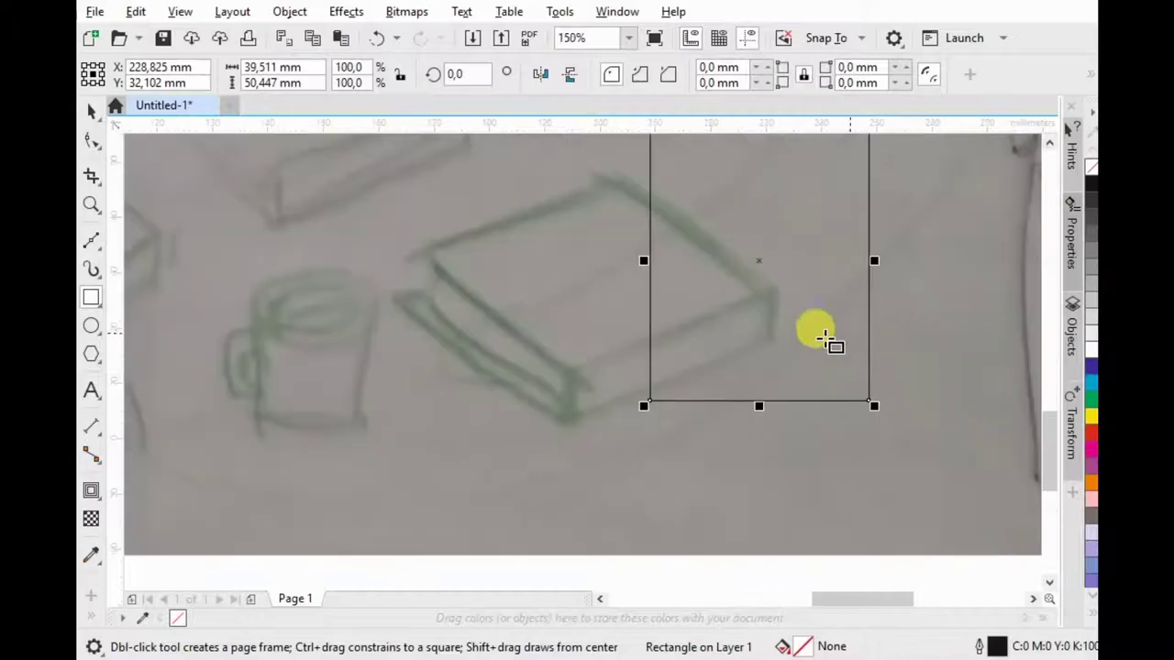
pyautogui.scroll(-2, 819, 321)
pyautogui.scroll(2, 828, 278)
pyautogui.moveTo(773, 340); pyautogui.dragTo(790, 341)
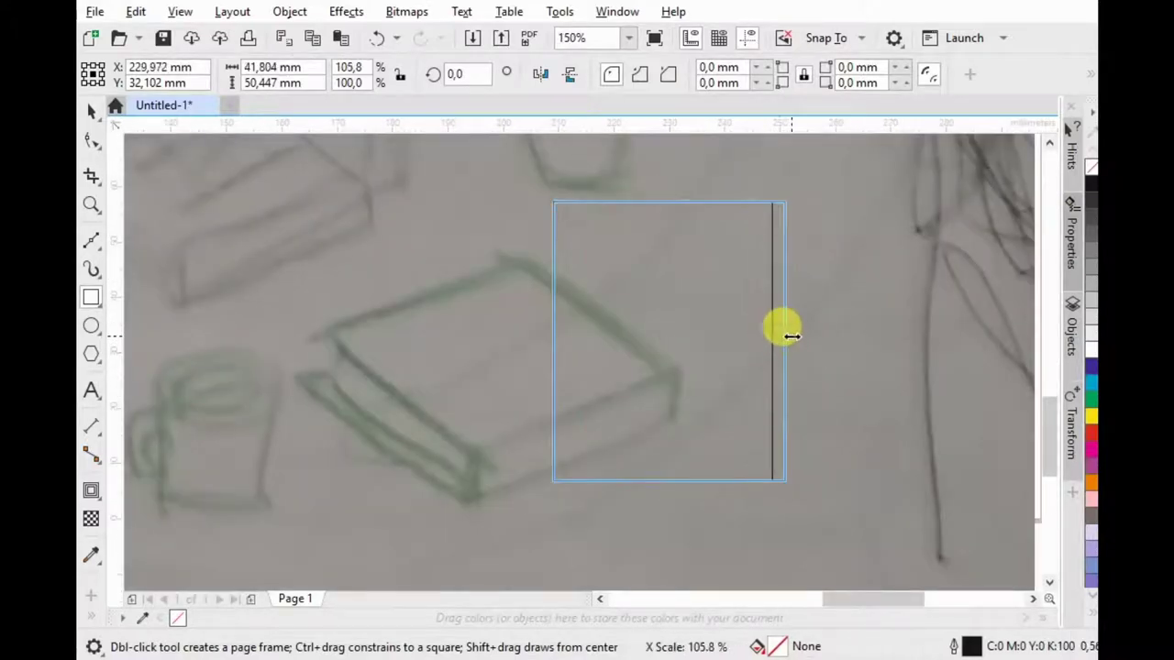
pyautogui.click(91, 140)
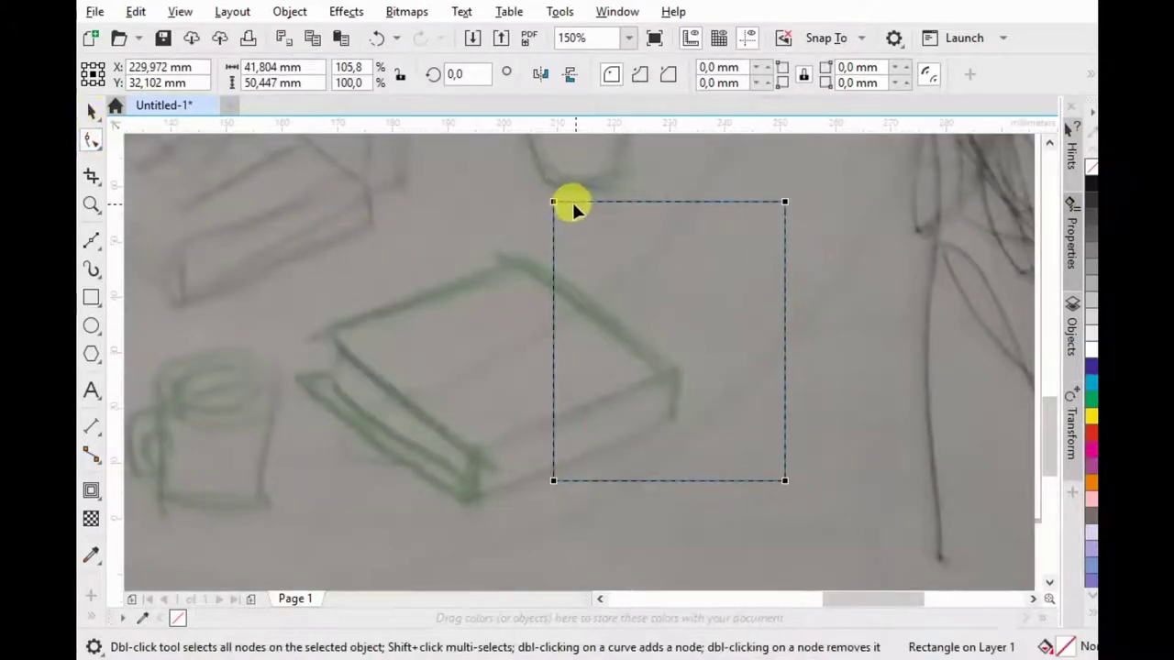
pyautogui.press('space')
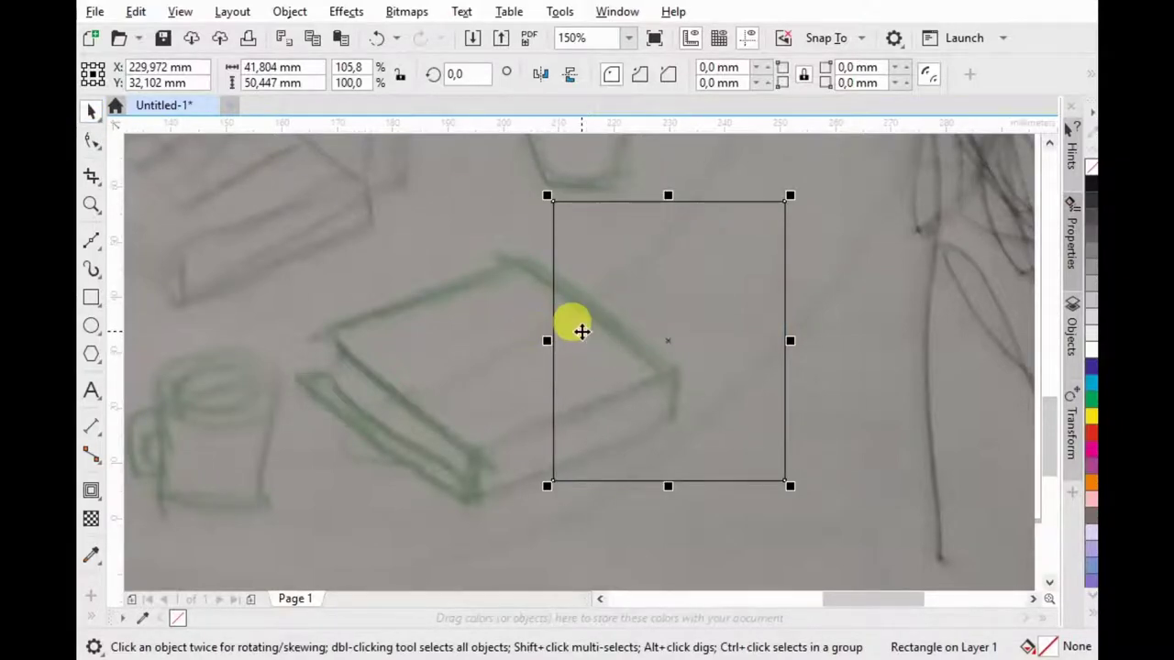
# Step: Place the 41.8 × 50.4 mm rectangle below the plant icon, beside the hexagon
pyautogui.moveTo(601, 316); pyautogui.dragTo(631, 347)
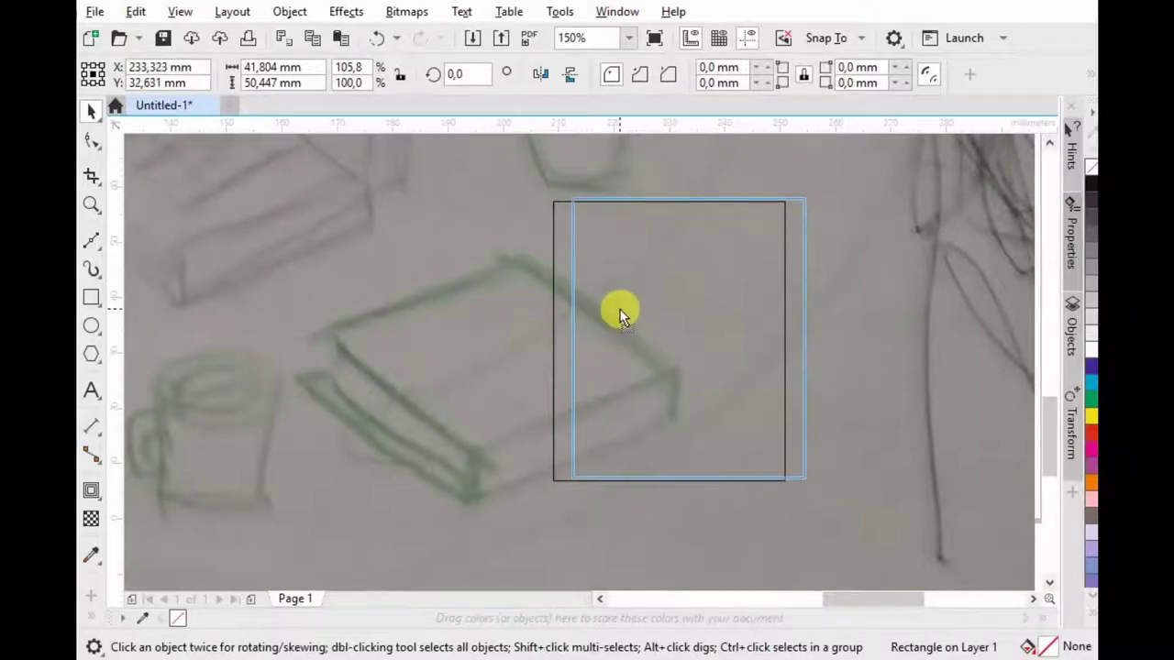
pyautogui.moveTo(631, 344); pyautogui.dragTo(603, 310)
pyautogui.scroll(-1, 894, 332)
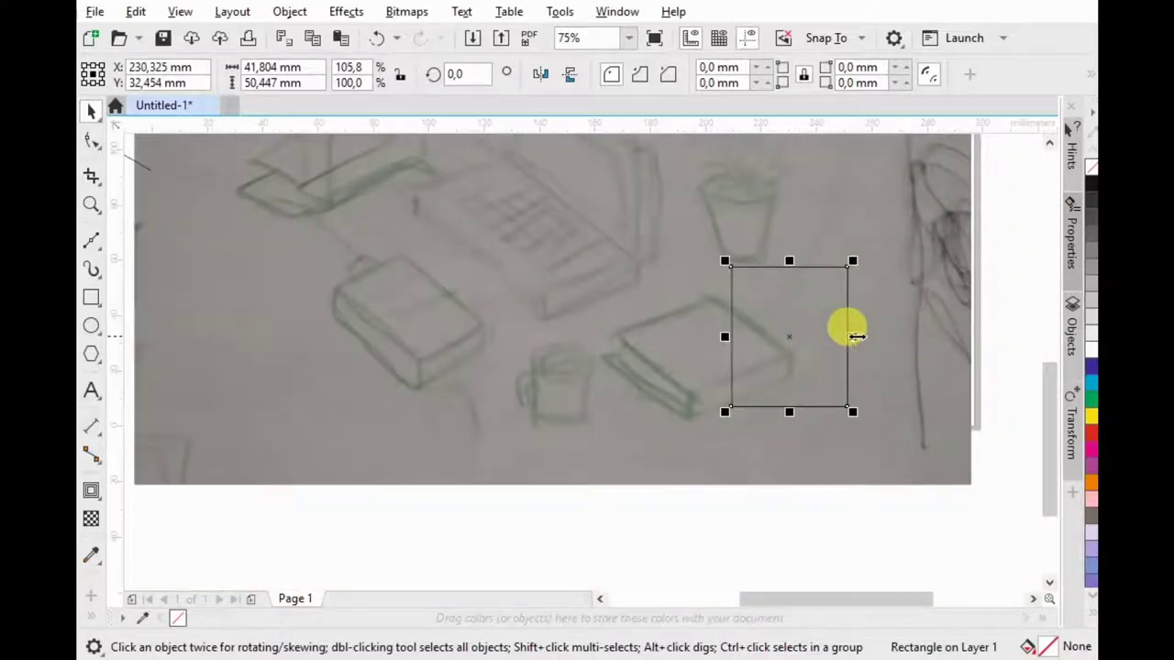
pyautogui.scroll(-1, 862, 332)
pyautogui.moveTo(835, 335)
pyautogui.mouseDown()
pyautogui.moveTo(458, 295)
pyautogui.moveTo(255, 332)
pyautogui.mouseUp()
# Step: Type a text list of icon names starting with 'hp' and move it below the hexagon
pyautogui.press('i')
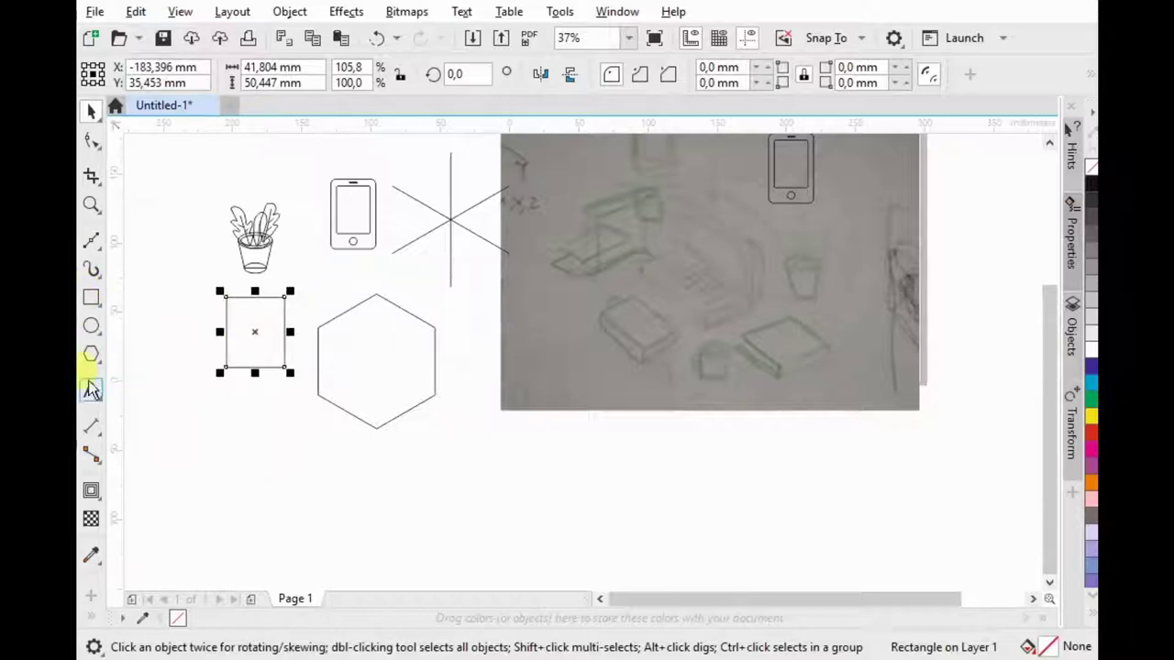
pyautogui.click(92, 390)
pyautogui.click(305, 157)
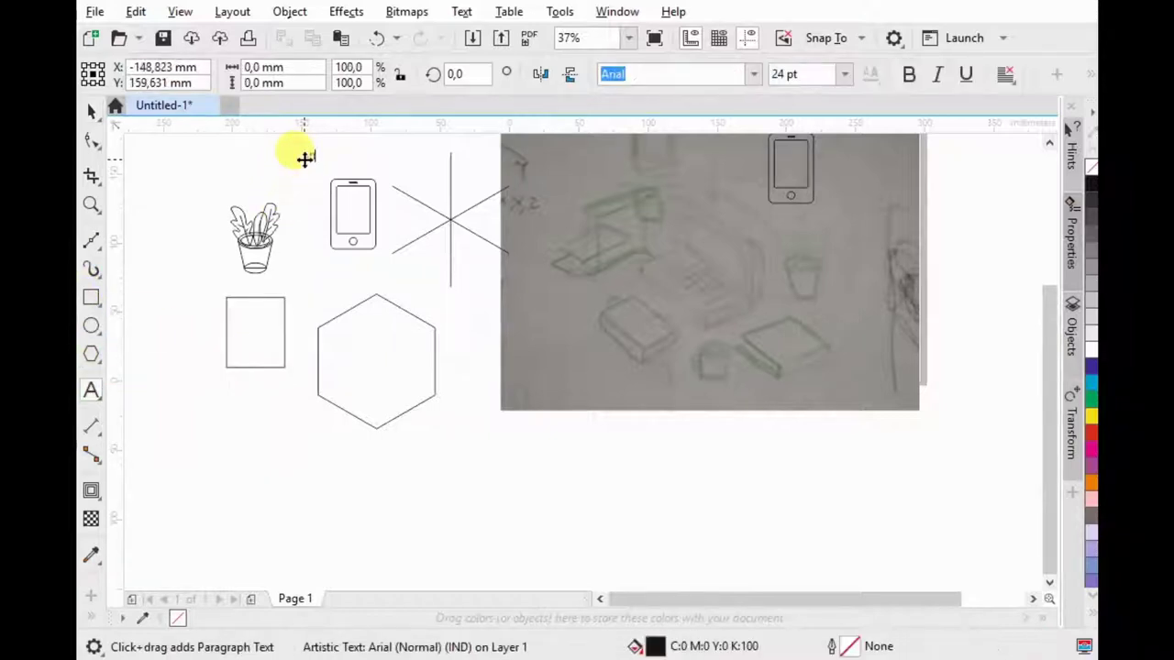
pyautogui.write('hp')
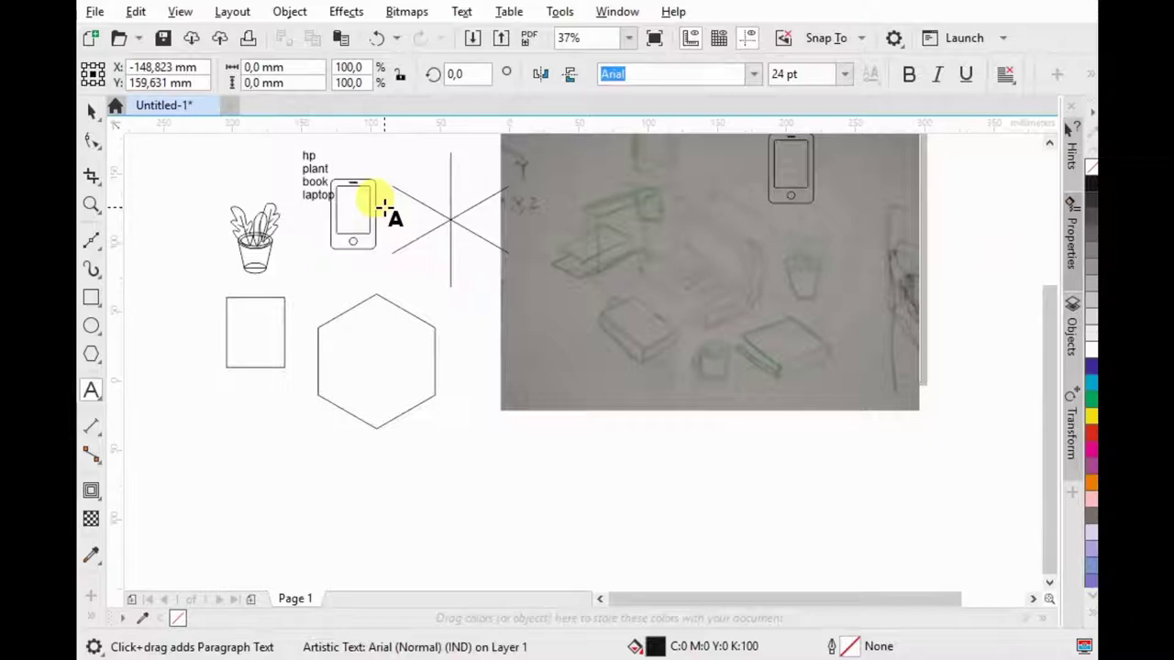
pyautogui.write('ee')
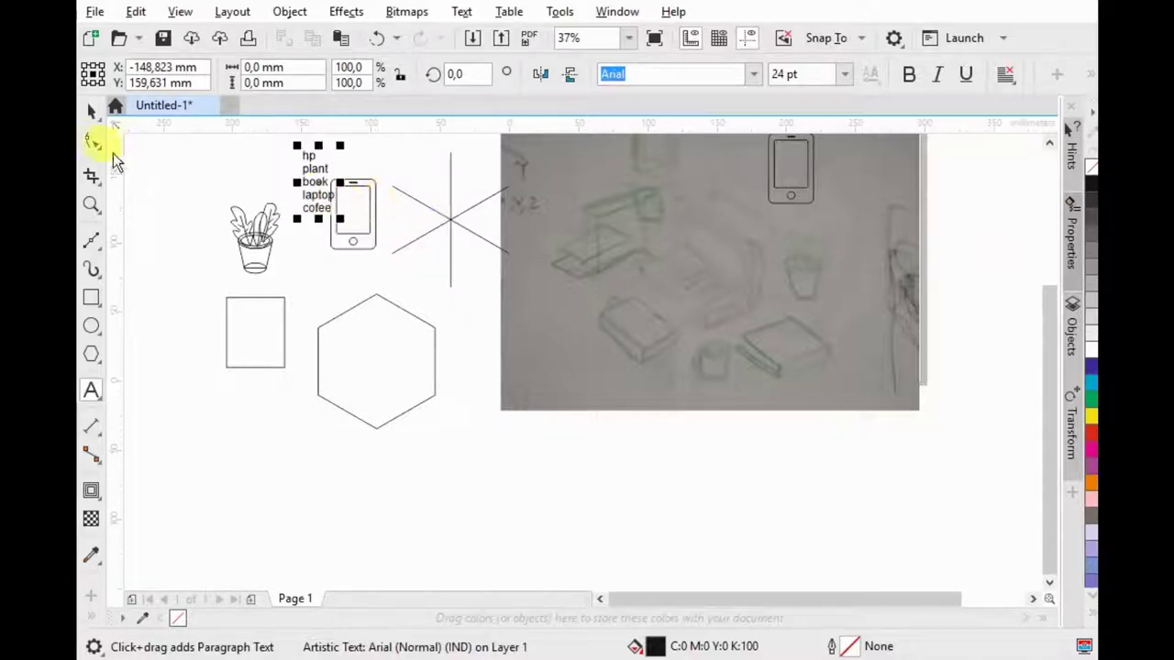
pyautogui.click(92, 110)
pyautogui.moveTo(311, 194)
pyautogui.mouseDown()
pyautogui.moveTo(419, 367)
pyautogui.moveTo(456, 470)
pyautogui.mouseUp()
# Step: Delete the hexagon and move the word list to the right of the rectangle
pyautogui.click(411, 424)
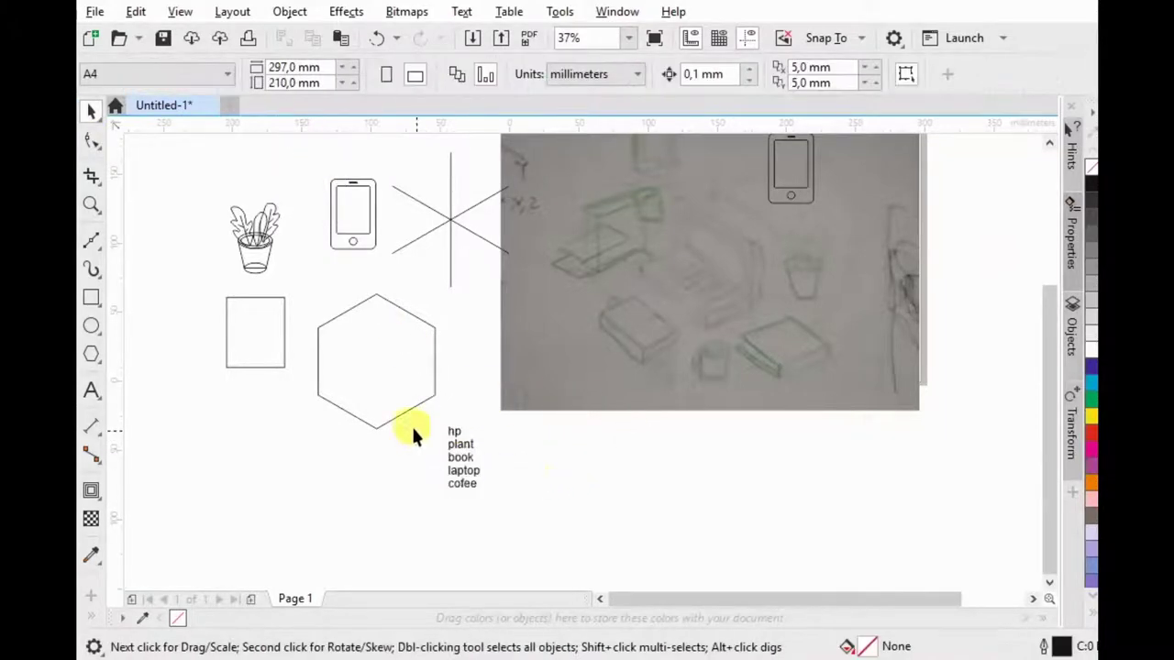
pyautogui.click(374, 346)
pyautogui.press('Delete')
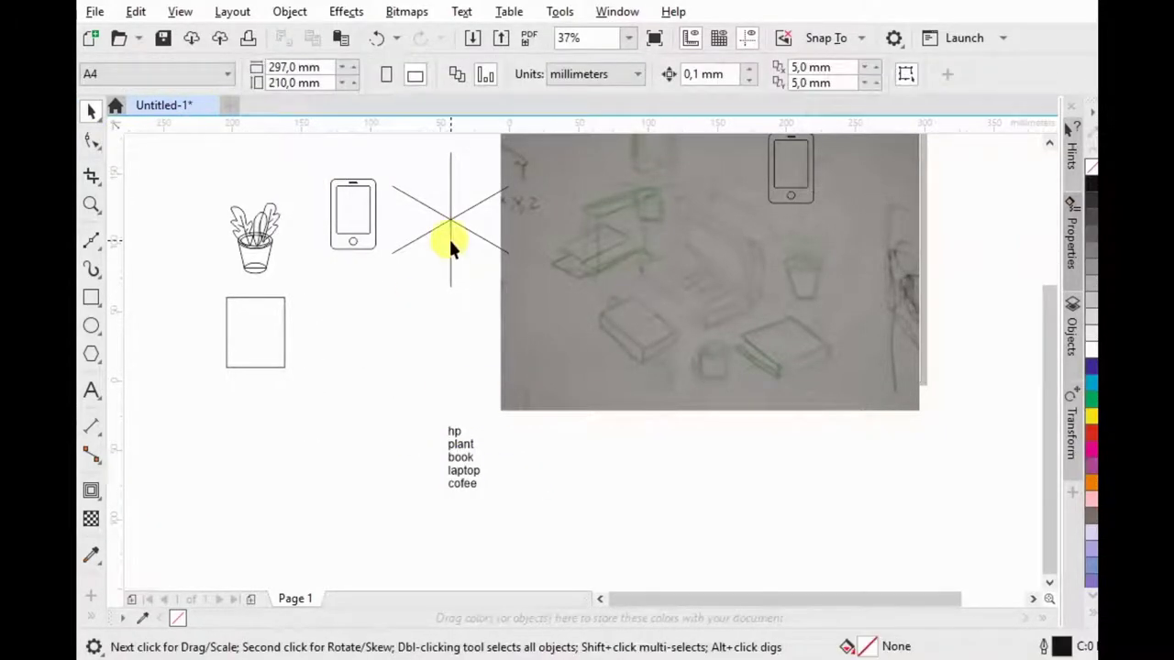
pyautogui.moveTo(461, 471); pyautogui.dragTo(340, 342)
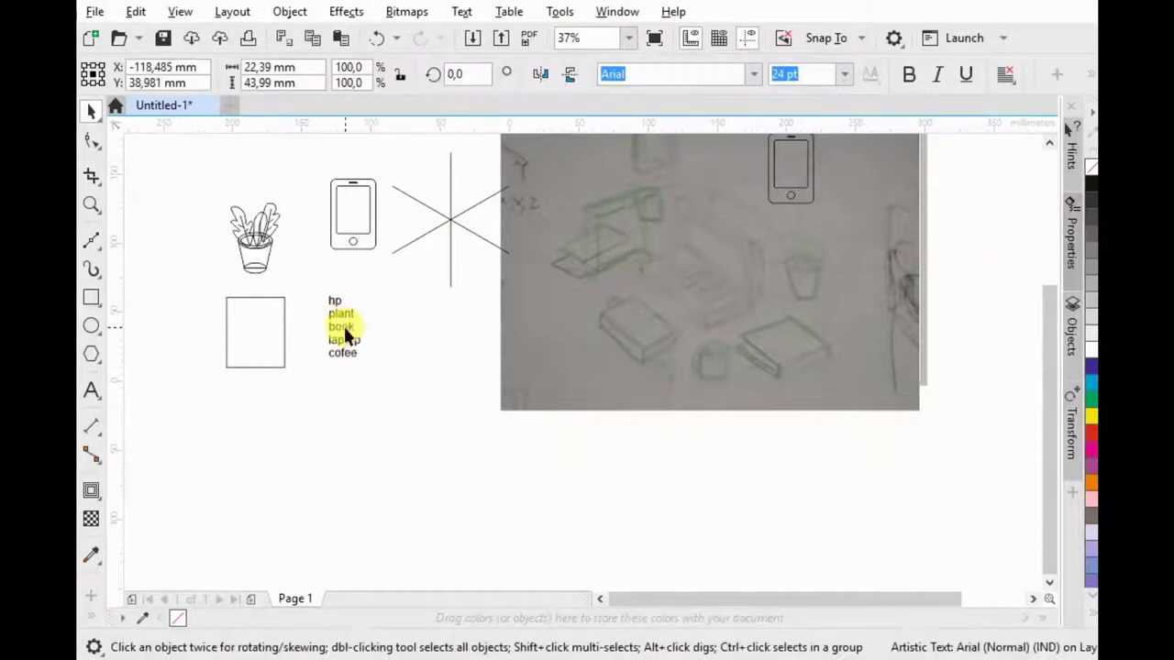
# Step: Duplicate the word list, retype it as 'sumbu', and place it under the axis lines
pyautogui.moveTo(396, 308); pyautogui.dragTo(445, 309)
pyautogui.doubleClick(445, 307)
pyautogui.hotkey('ctrl', 'a')
pyautogui.press('Delete')
pyautogui.press('Escape')
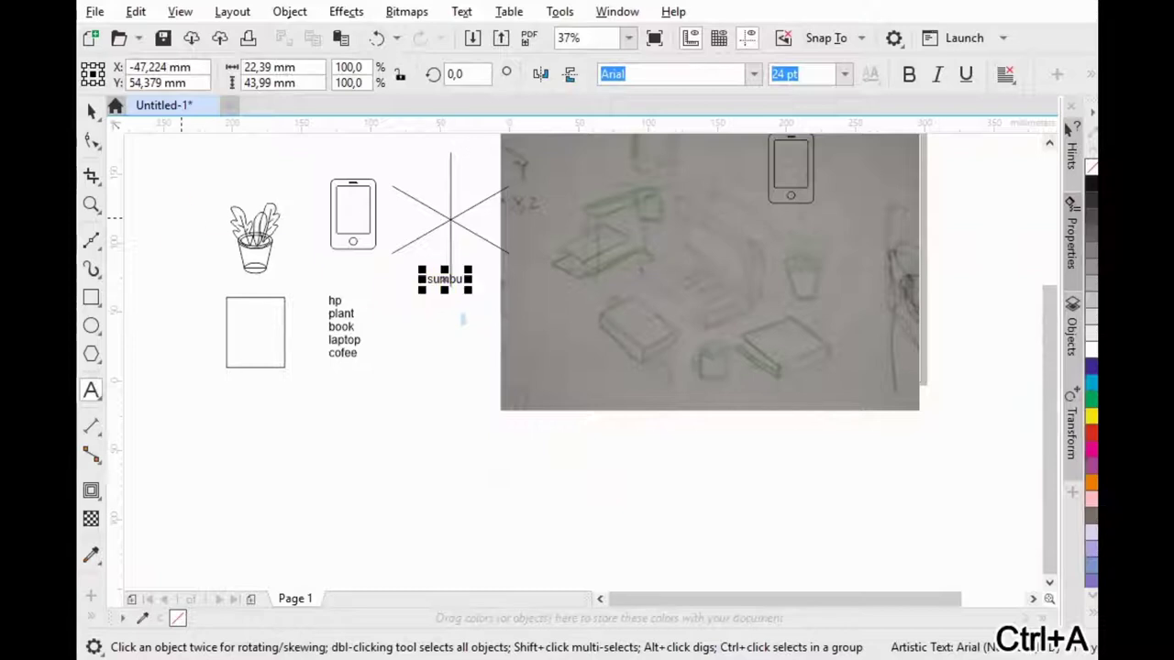
pyautogui.click(92, 110)
pyautogui.moveTo(444, 279); pyautogui.dragTo(458, 304)
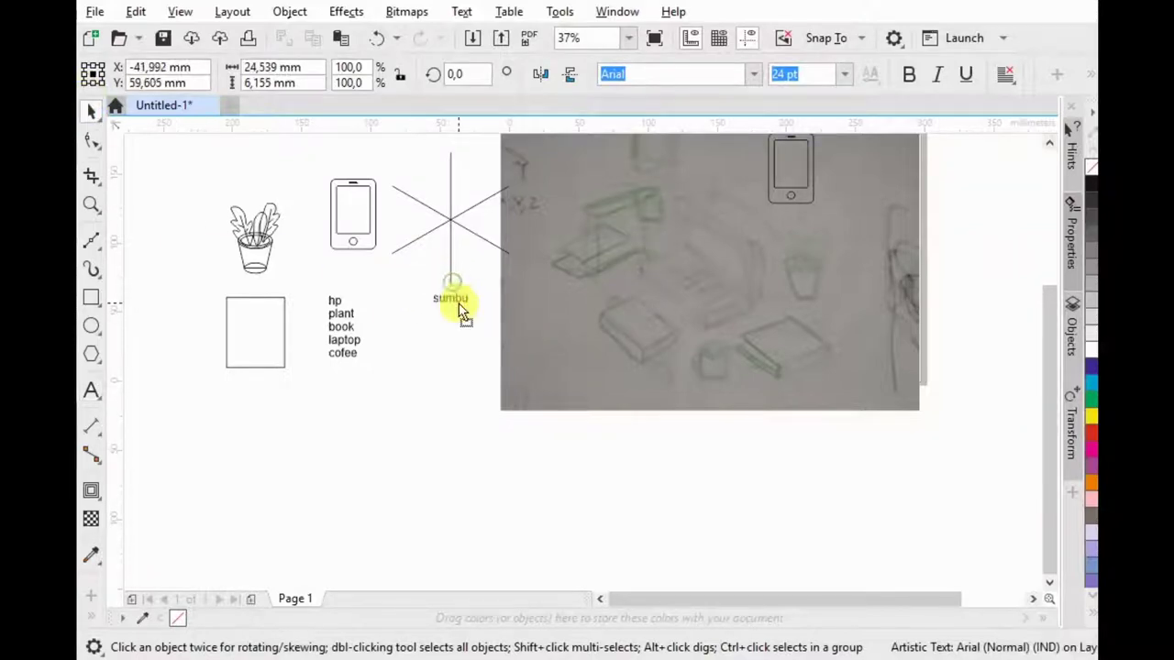
# Step: Draw a rectangle around the laptop sketch
pyautogui.scroll(2, 751, 222)
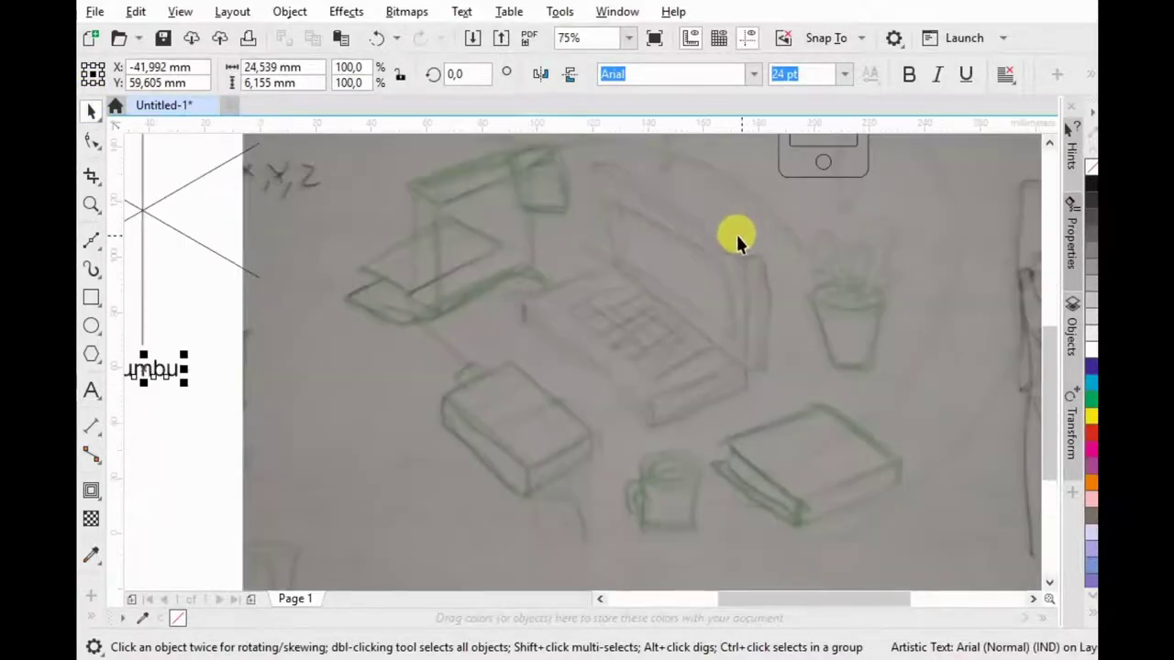
pyautogui.click(91, 297)
pyautogui.moveTo(587, 220)
pyautogui.mouseDown()
pyautogui.moveTo(805, 347)
pyautogui.moveTo(796, 341)
pyautogui.mouseUp()
# Step: Paste the keyboard and touchpad picture, move it down-left, and trace it into vector shapes
pyautogui.hotkey('ctrl', 'v')
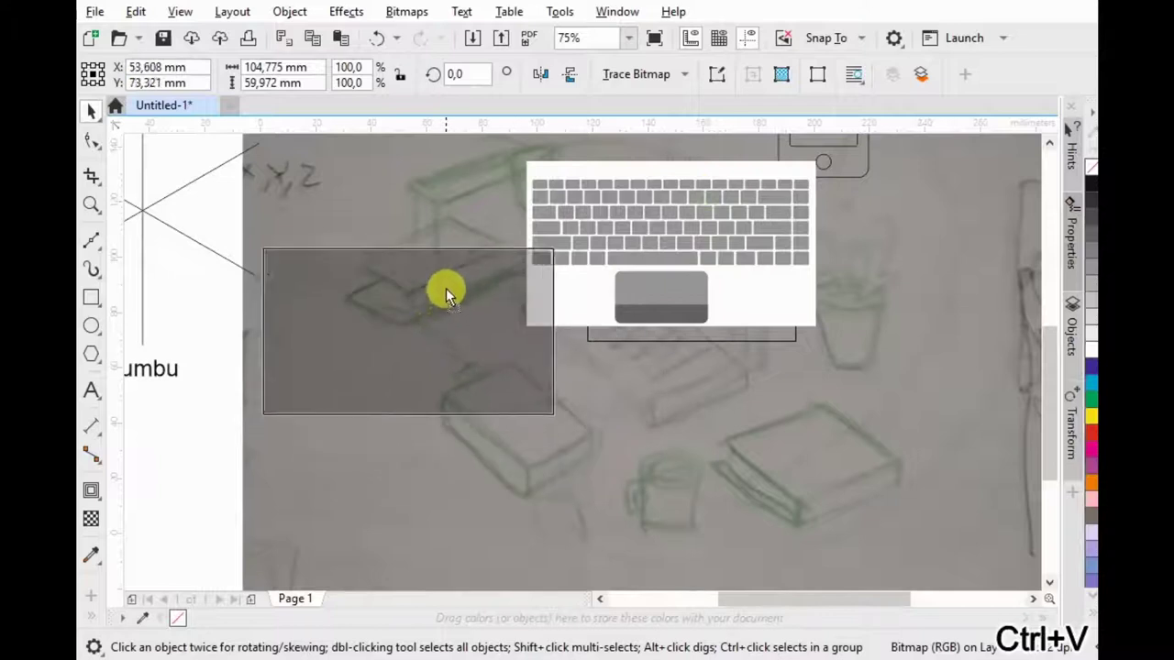
pyautogui.moveTo(706, 202); pyautogui.dragTo(445, 288)
pyautogui.rightClick(428, 294)
pyautogui.click(385, 260)
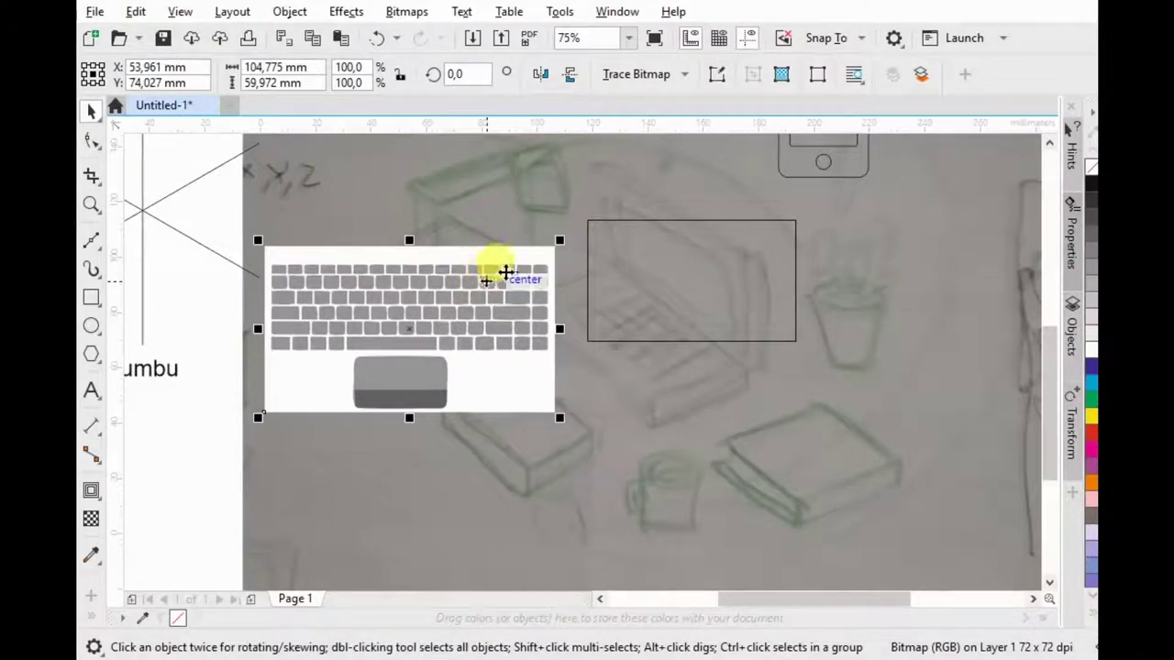
pyautogui.scroll(-4, 492, 267)
pyautogui.scroll(-1, 537, 236)
pyautogui.scroll(2, 565, 358)
pyautogui.scroll(3, 572, 333)
pyautogui.rightClick(608, 343)
pyautogui.click(703, 168)
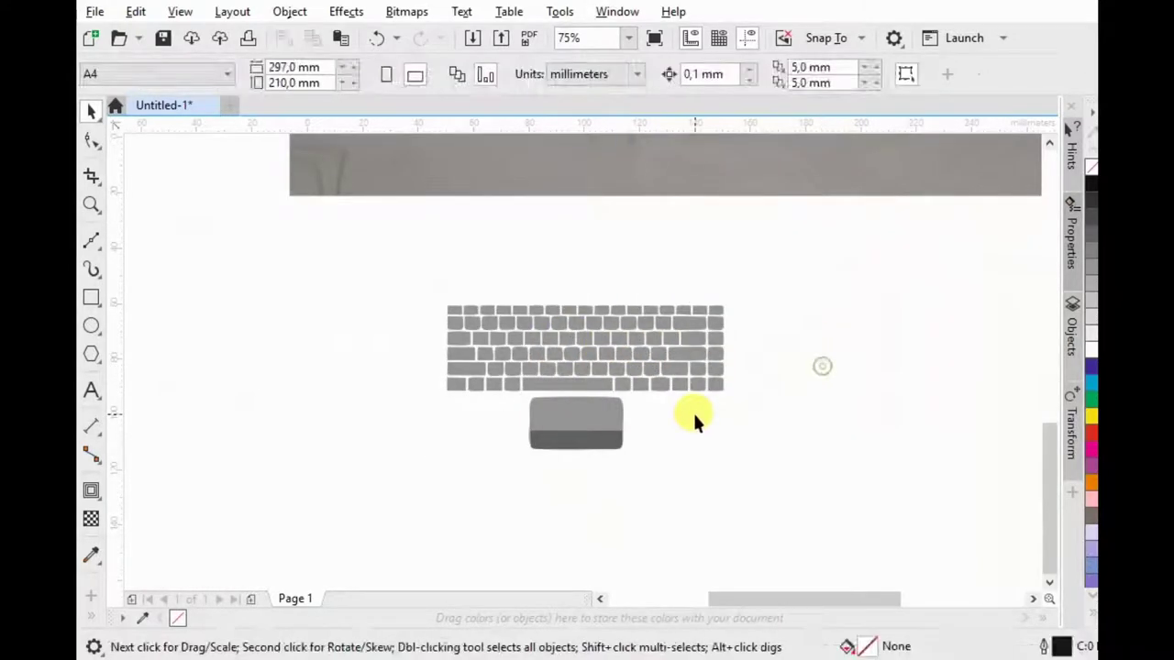
# Step: Combine all 88 traced keyboard and touchpad pieces into one gray curve
pyautogui.moveTo(760, 465); pyautogui.dragTo(461, 316)
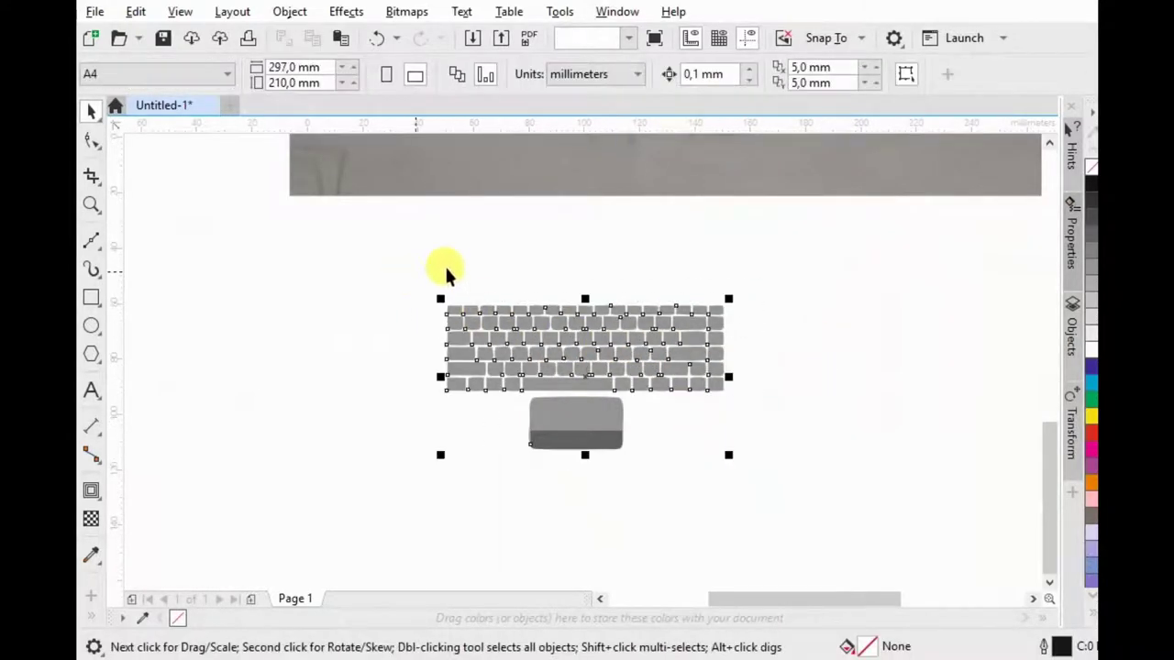
pyautogui.moveTo(408, 275); pyautogui.dragTo(410, 276)
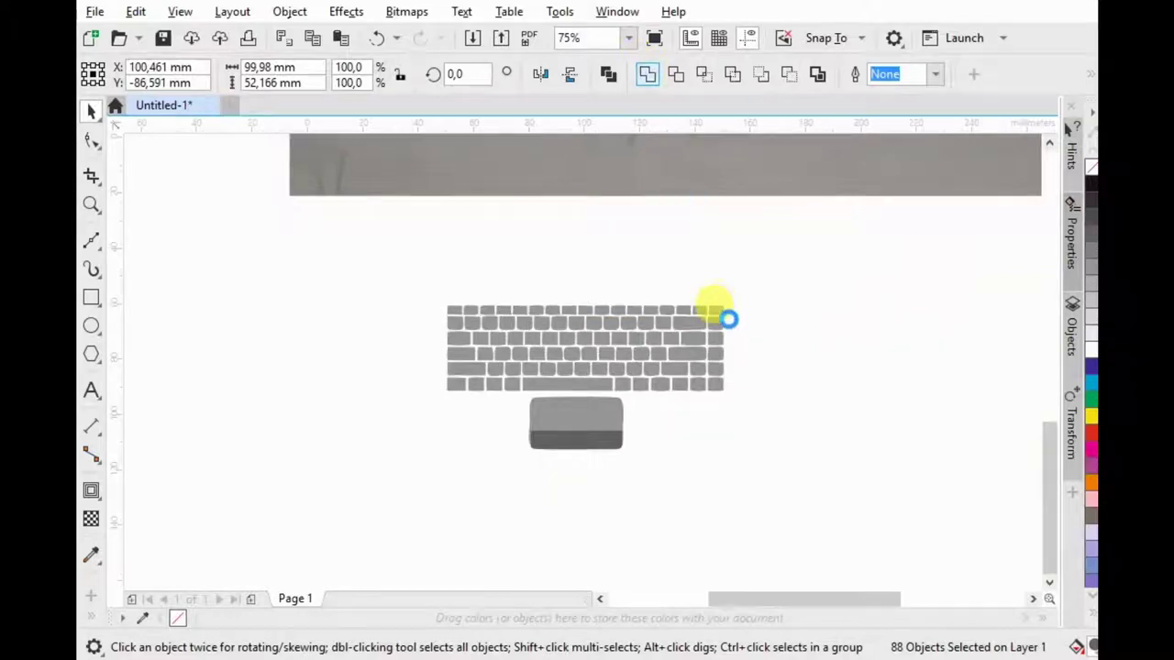
pyautogui.hotkey('ctrl', 'l')
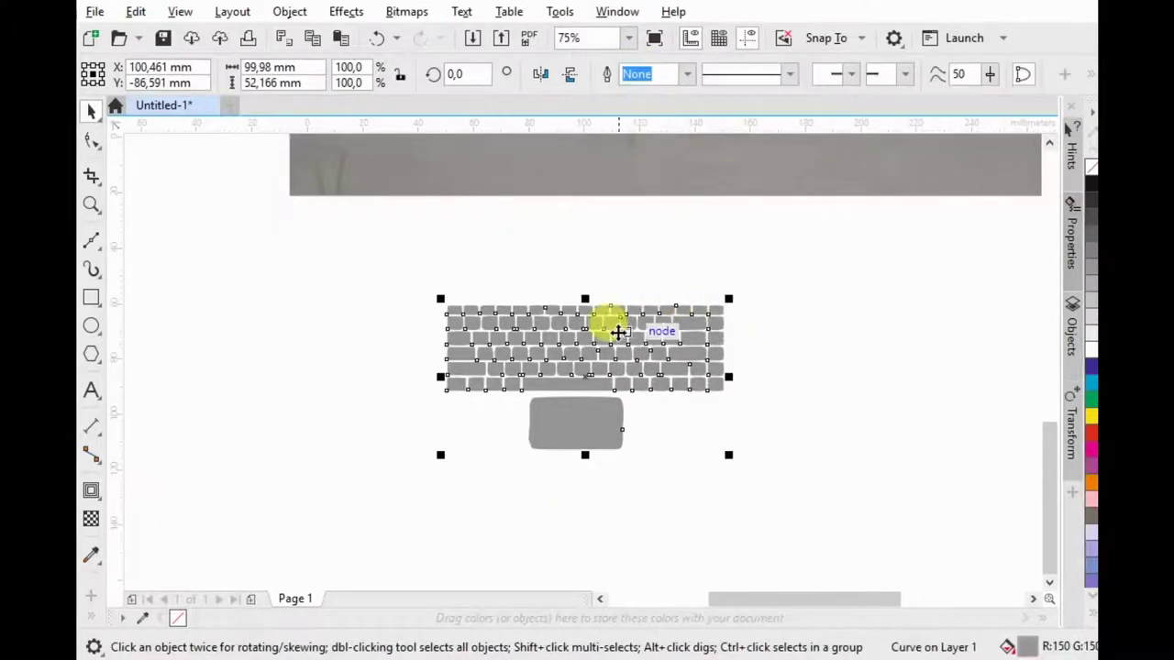
pyautogui.scroll(2, 550, 339)
pyautogui.scroll(3, 533, 344)
pyautogui.scroll(-2, 455, 302)
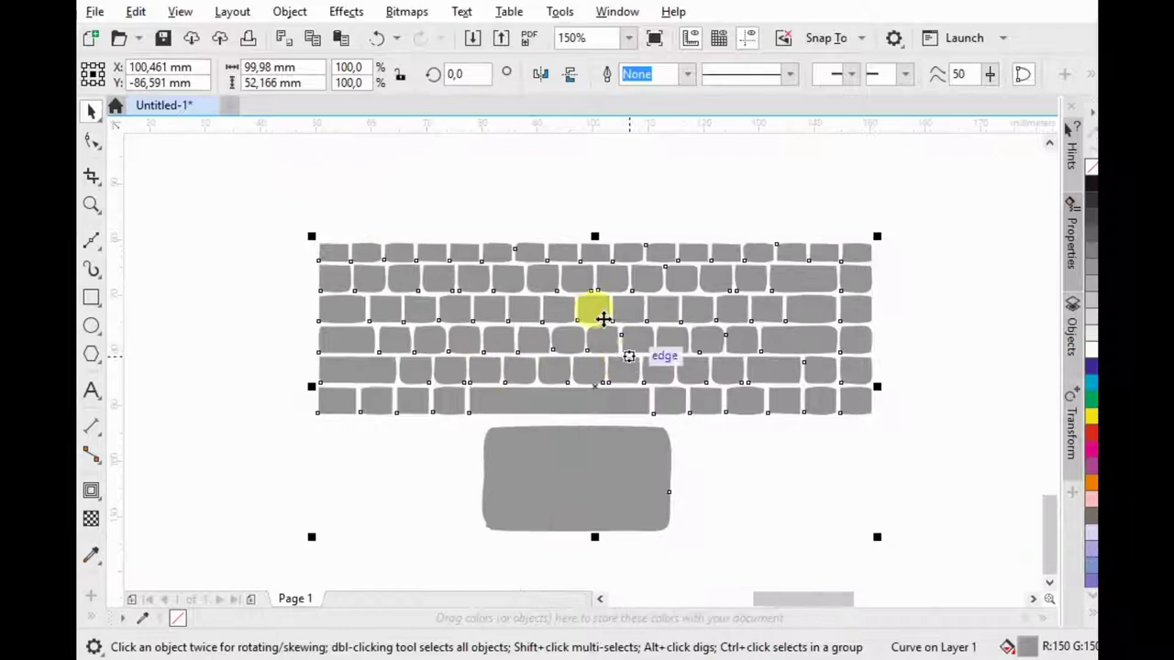
pyautogui.scroll(1, 413, 332)
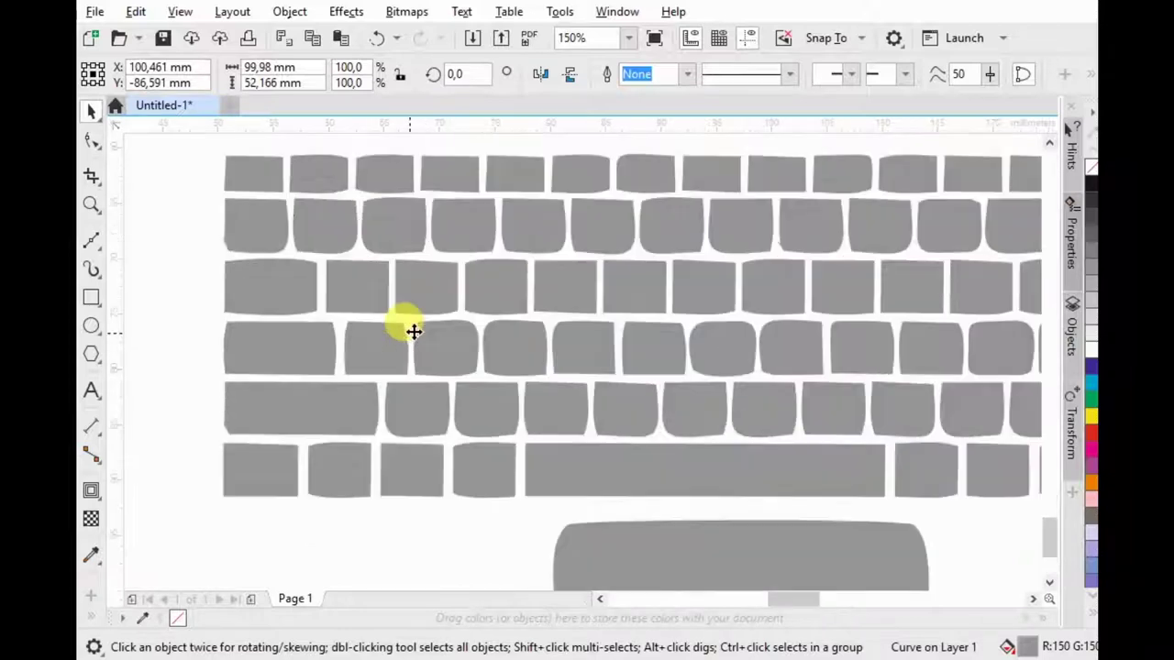
pyautogui.click(93, 301)
pyautogui.scroll(1, 248, 147)
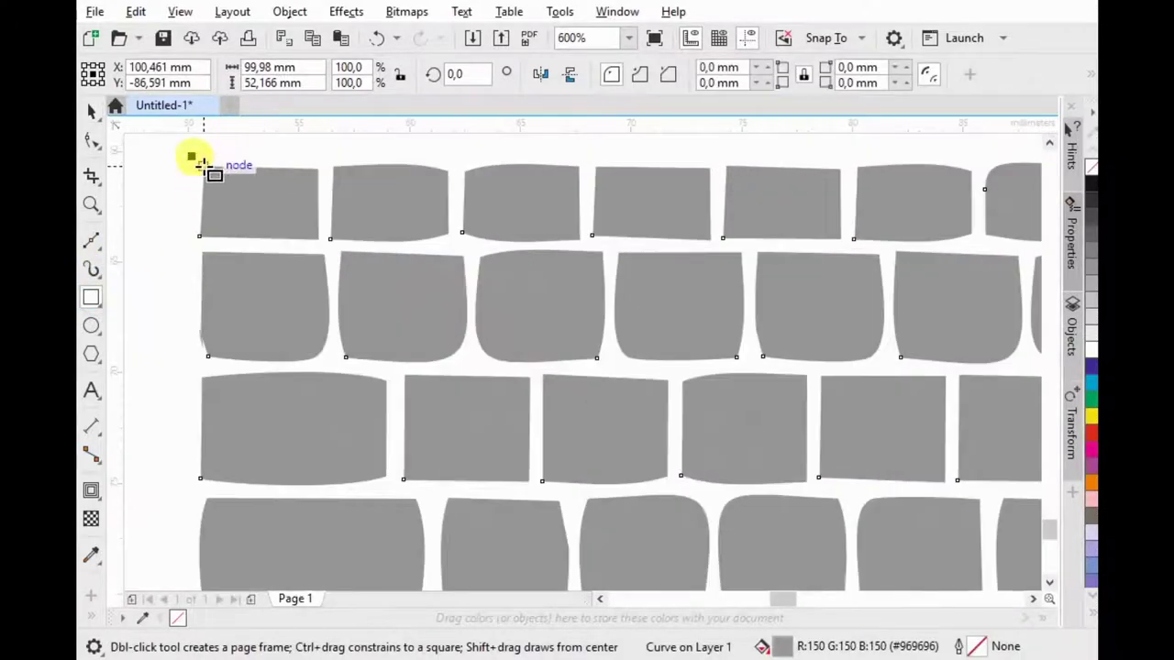
# Step: Draw an outline rectangle over the top-left key and copy it onto the second-row key
pyautogui.scroll(-1, 203, 163)
pyautogui.moveTo(197, 160); pyautogui.dragTo(266, 208)
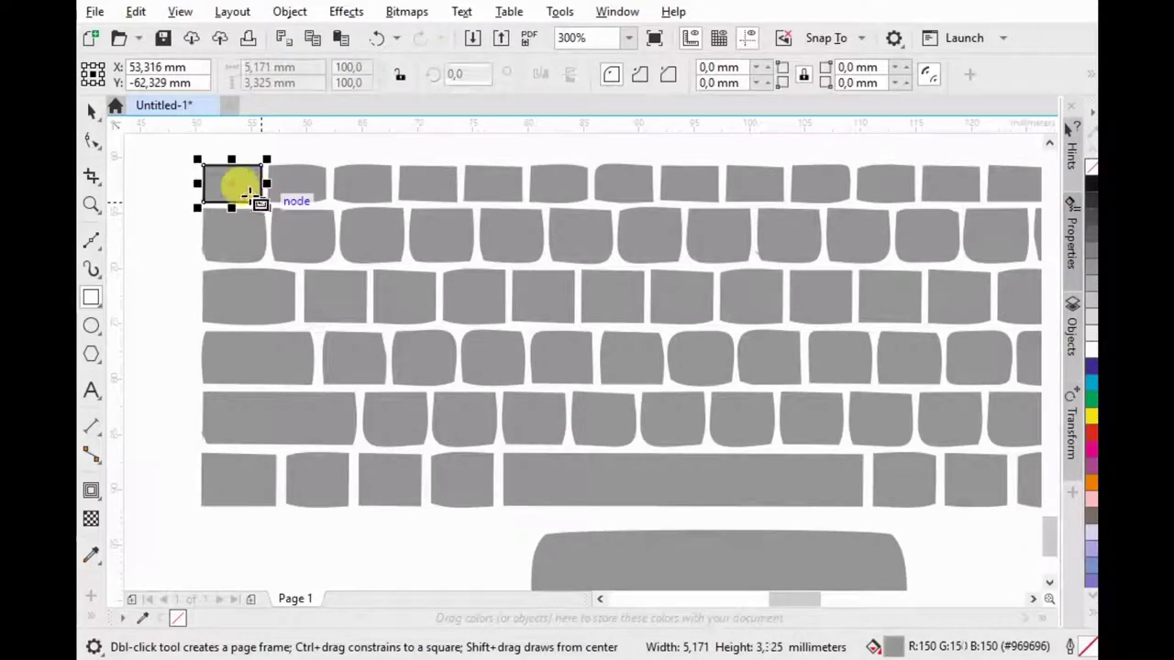
pyautogui.click(91, 113)
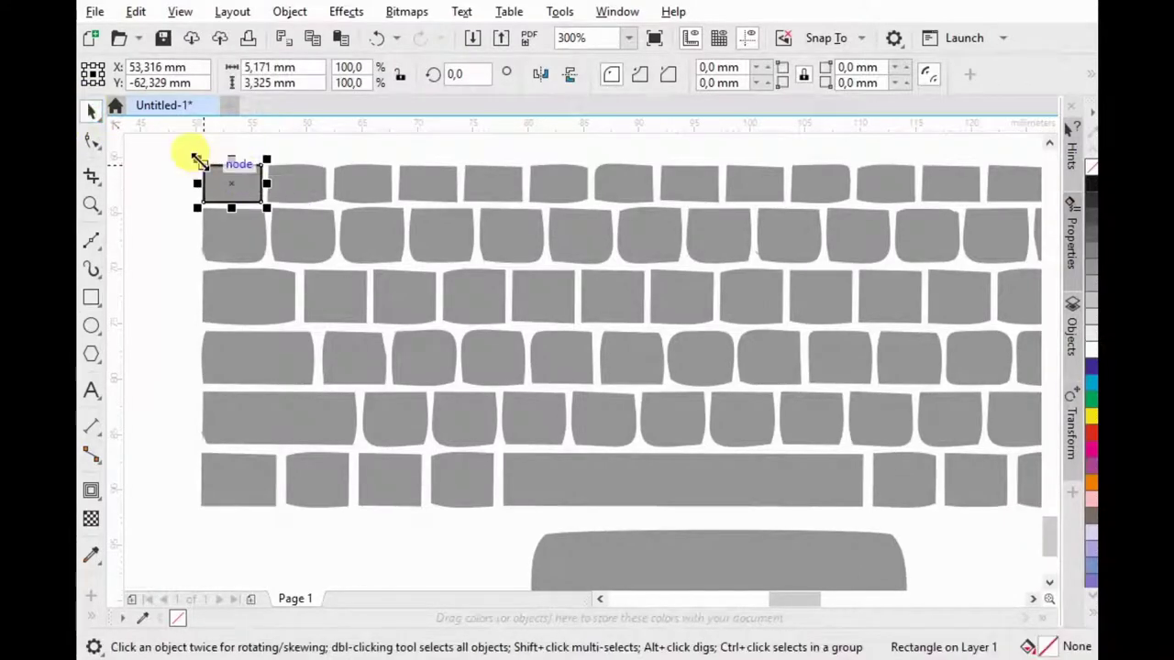
pyautogui.moveTo(199, 165); pyautogui.dragTo(205, 213)
pyautogui.moveTo(230, 255); pyautogui.dragTo(230, 268)
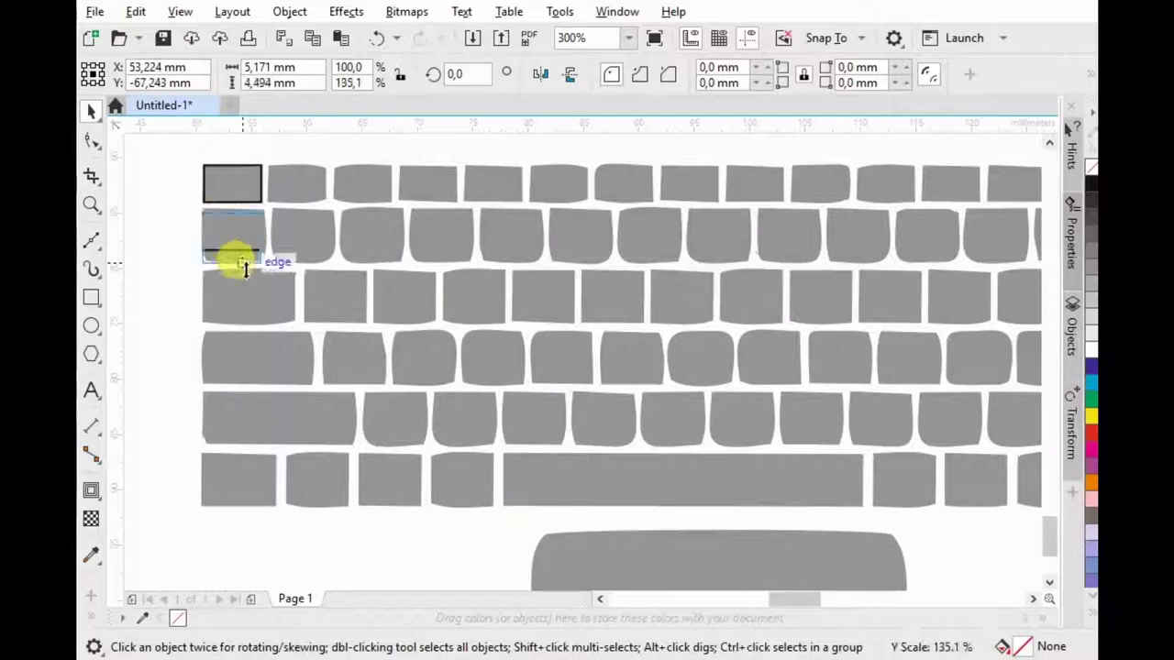
pyautogui.moveTo(211, 213); pyautogui.dragTo(266, 209)
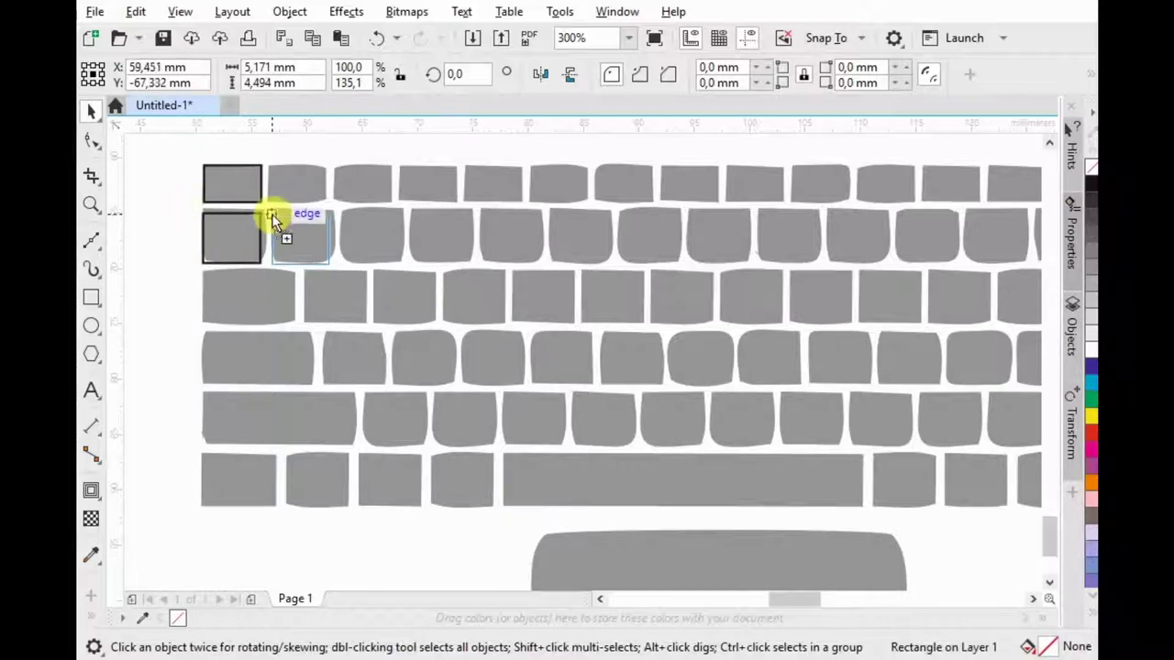
# Step: Copy the outline rectangle onto the second top-row key and select the pair
pyautogui.scroll(2, 264, 207)
pyautogui.click(151, 190)
pyautogui.scroll(-2, 150, 189)
pyautogui.scroll(4, 147, 174)
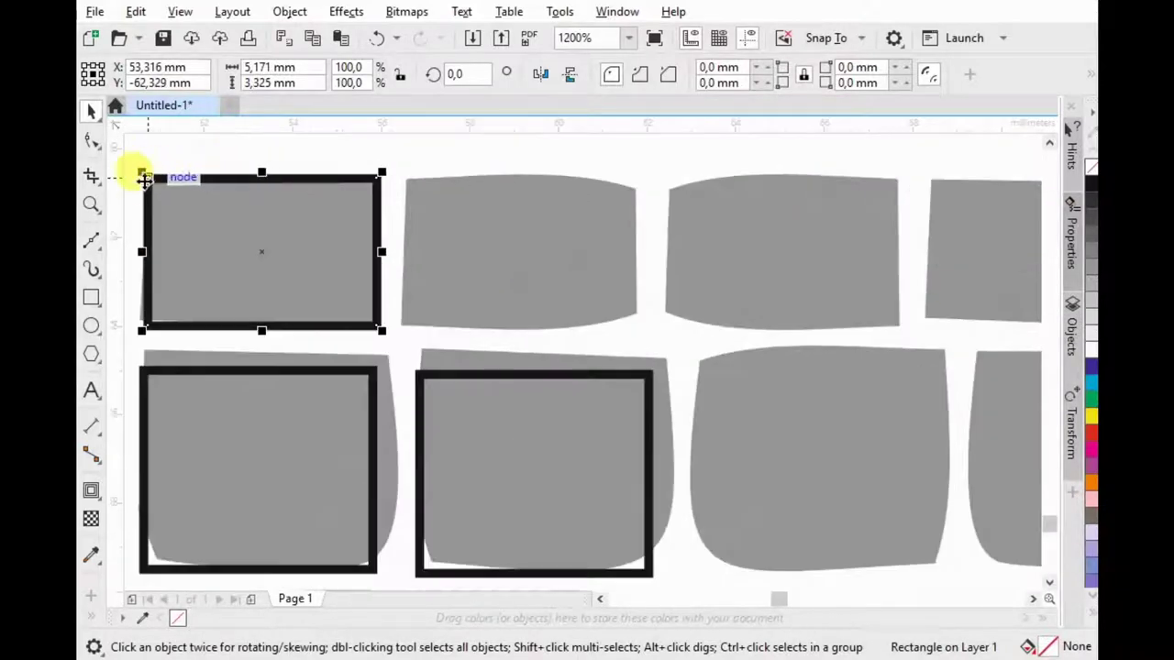
pyautogui.moveTo(146, 175); pyautogui.dragTo(397, 180)
pyautogui.rightClick(397, 181)
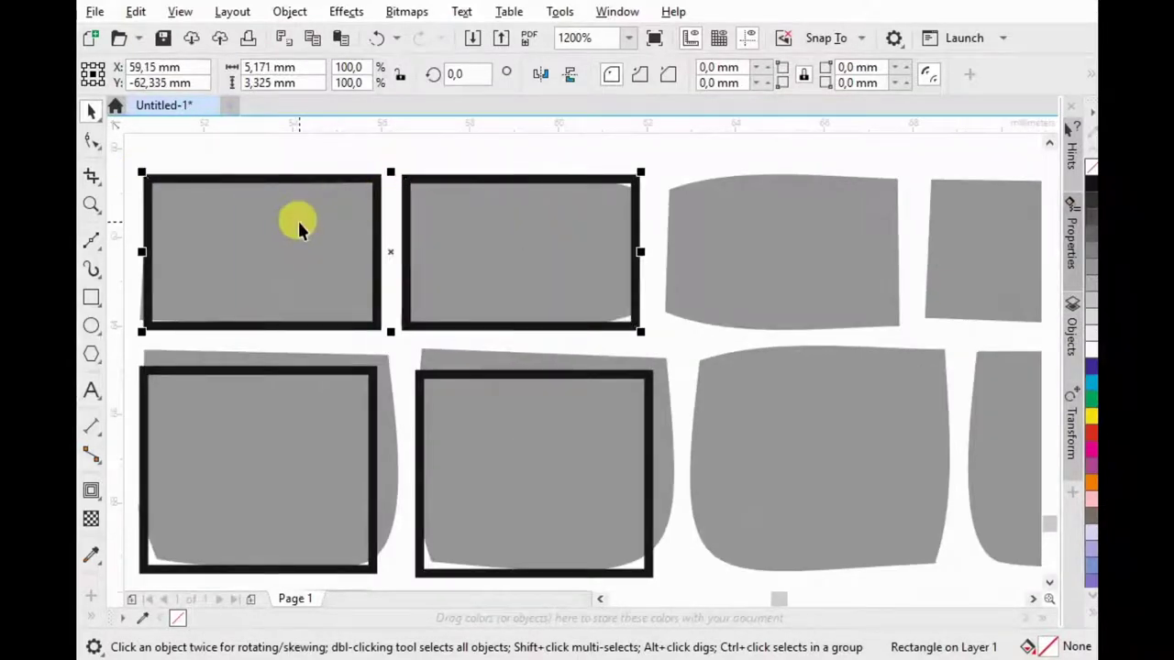
pyautogui.keyDown('shift'); pyautogui.click(296, 228); pyautogui.keyUp('shift')
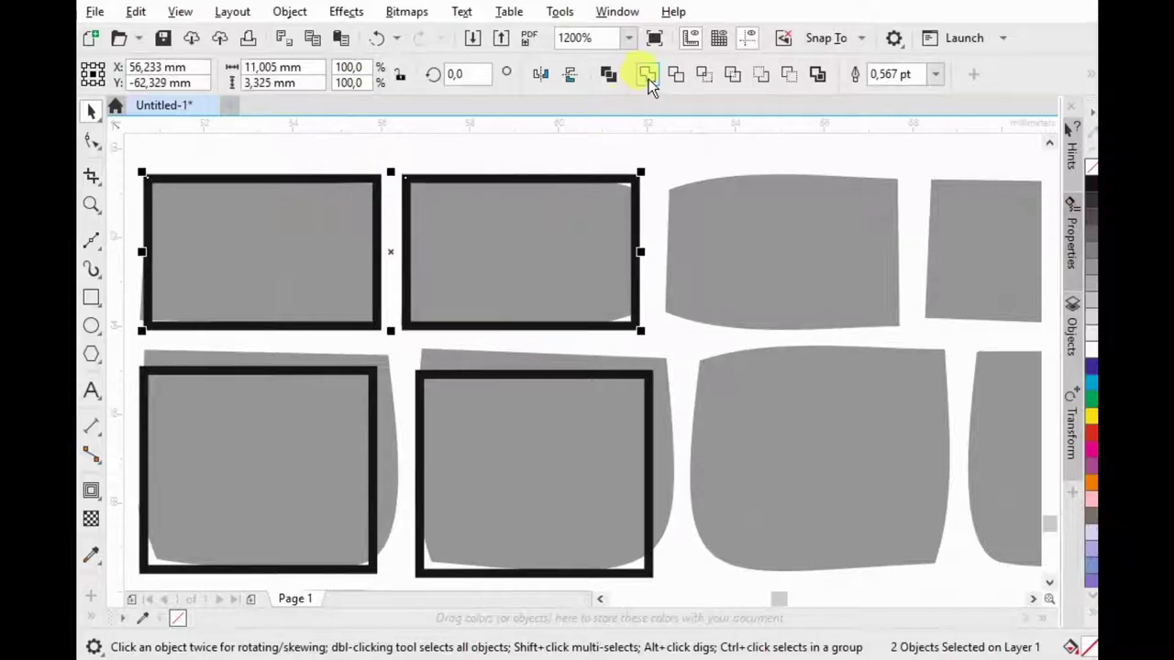
pyautogui.scroll(-1, 395, 207)
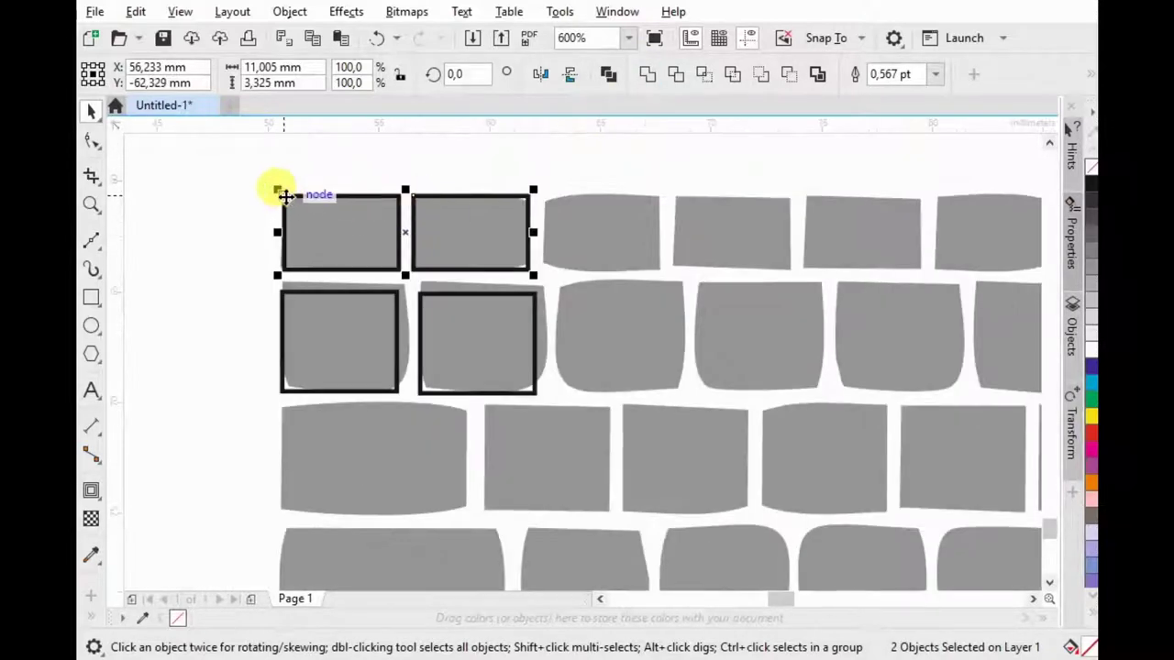
pyautogui.moveTo(285, 195); pyautogui.dragTo(547, 200)
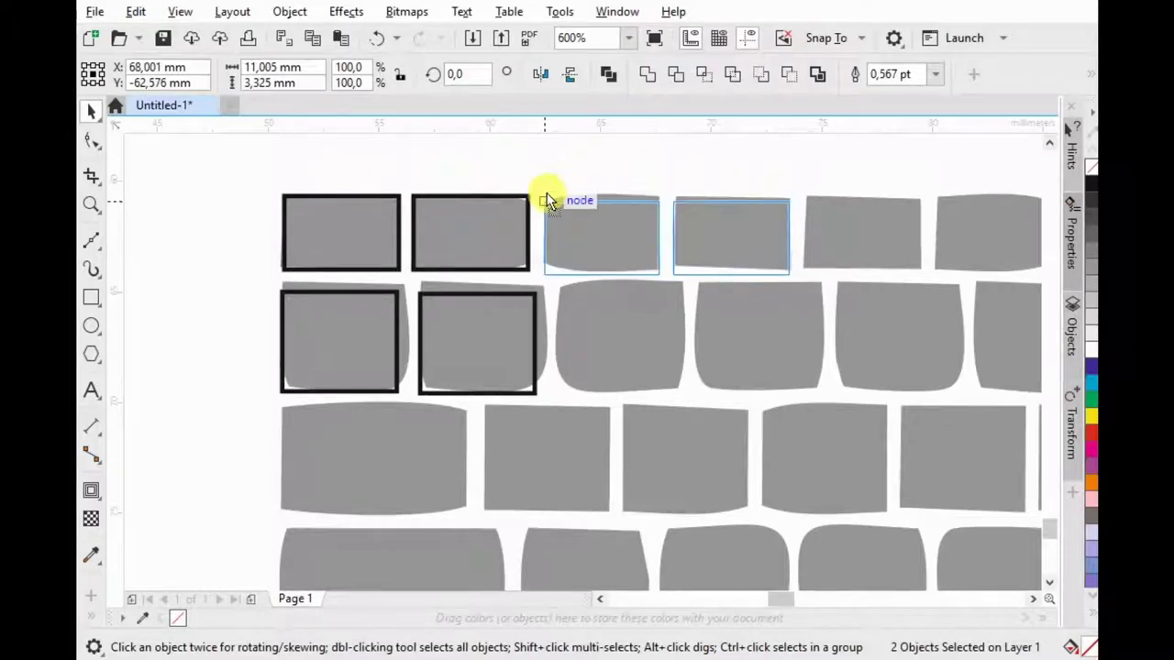
pyautogui.moveTo(547, 193); pyautogui.dragTo(547, 191)
pyautogui.hotkey('ctrl', 'z')
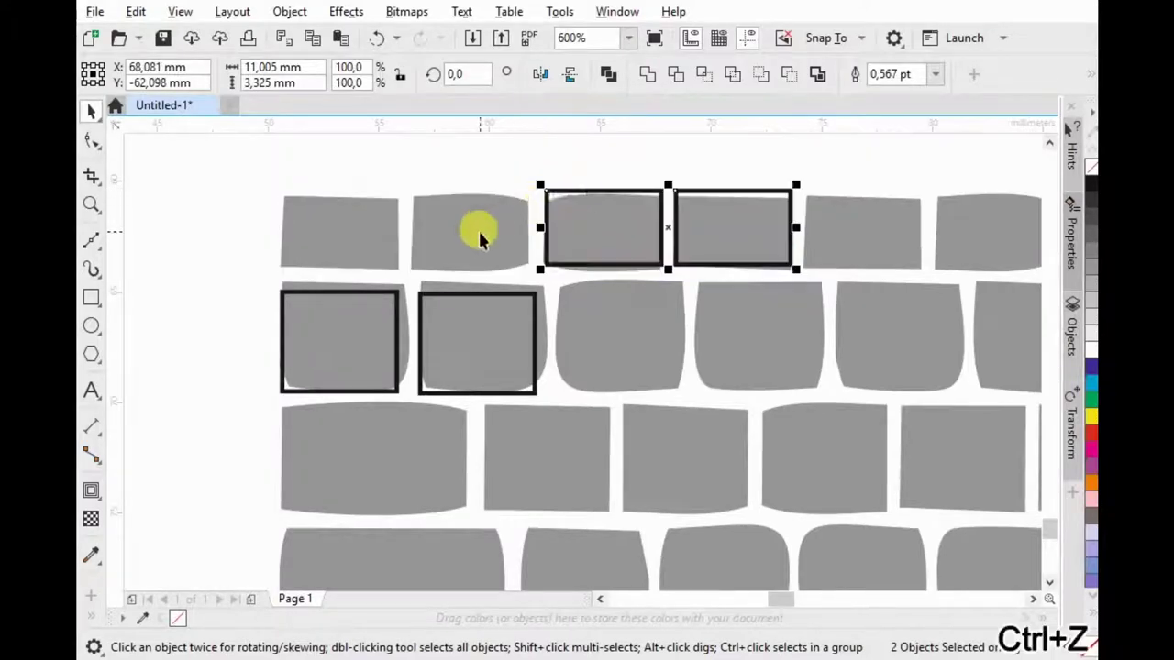
# Step: Copy the outline rectangles along the top row until the last keys are covered
pyautogui.moveTo(281, 195)
pyautogui.mouseDown()
pyautogui.moveTo(420, 206)
pyautogui.moveTo(414, 193)
pyautogui.moveTo(553, 188)
pyautogui.moveTo(533, 189)
pyautogui.moveTo(741, 211)
pyautogui.mouseUp()
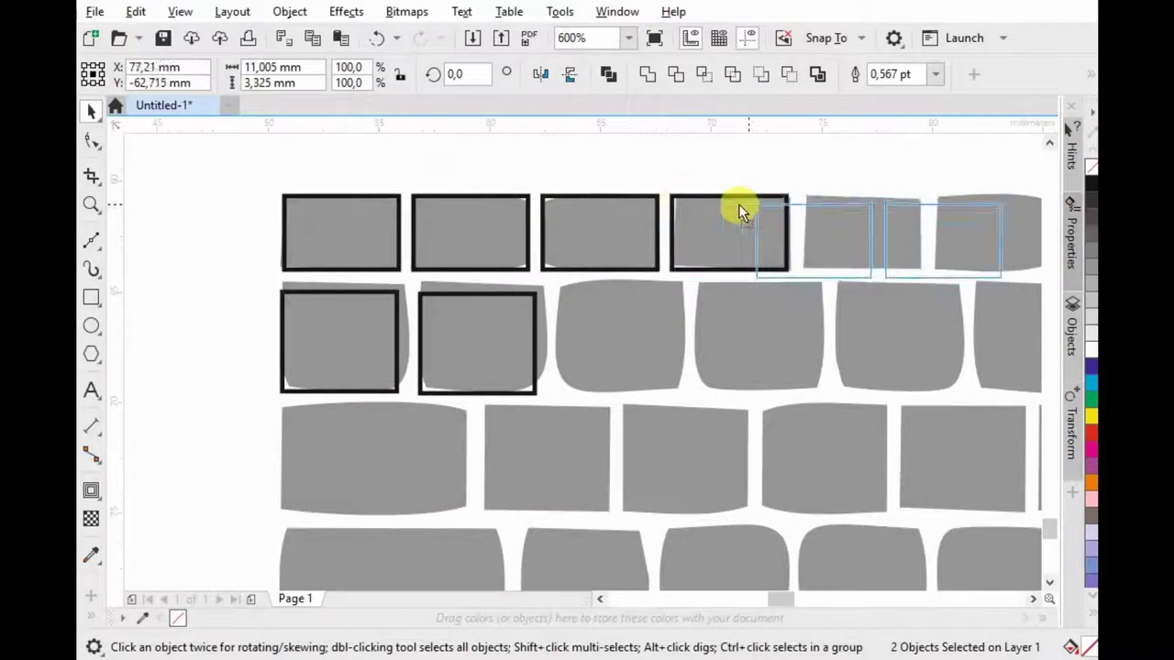
pyautogui.moveTo(741, 211)
pyautogui.mouseDown()
pyautogui.moveTo(671, 193)
pyautogui.moveTo(812, 193)
pyautogui.mouseUp()
pyautogui.scroll(-2, 485, 237)
pyautogui.moveTo(354, 196); pyautogui.dragTo(786, 262)
pyautogui.moveTo(380, 216); pyautogui.dragTo(772, 220)
pyautogui.scroll(-2, 401, 275)
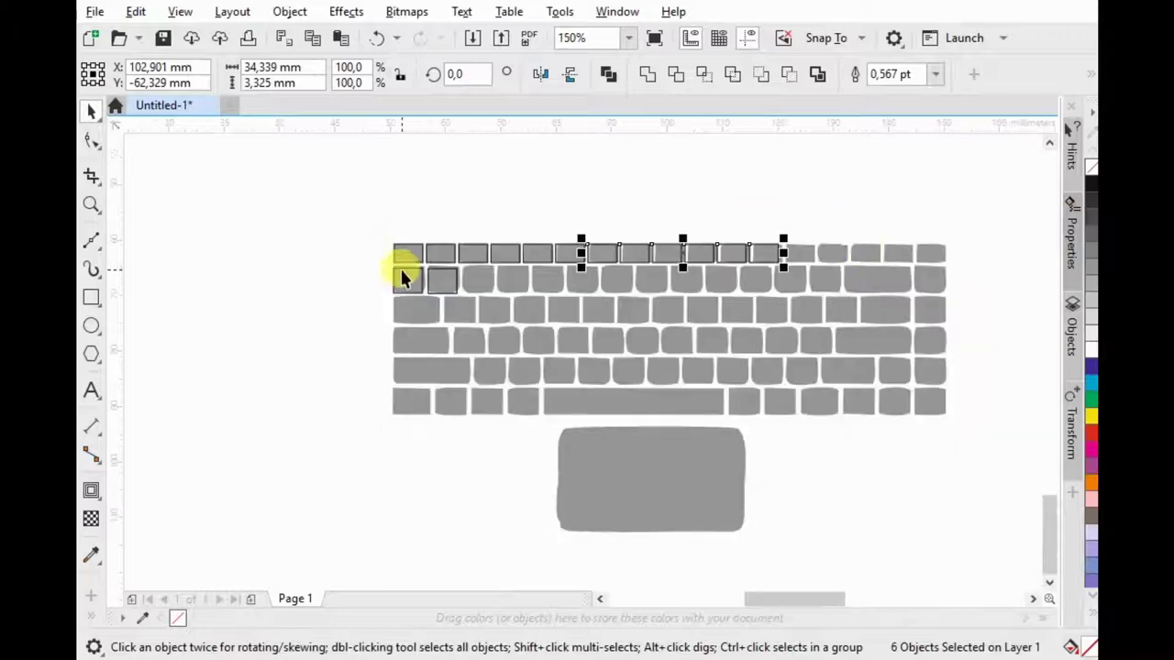
pyautogui.scroll(2, 894, 247)
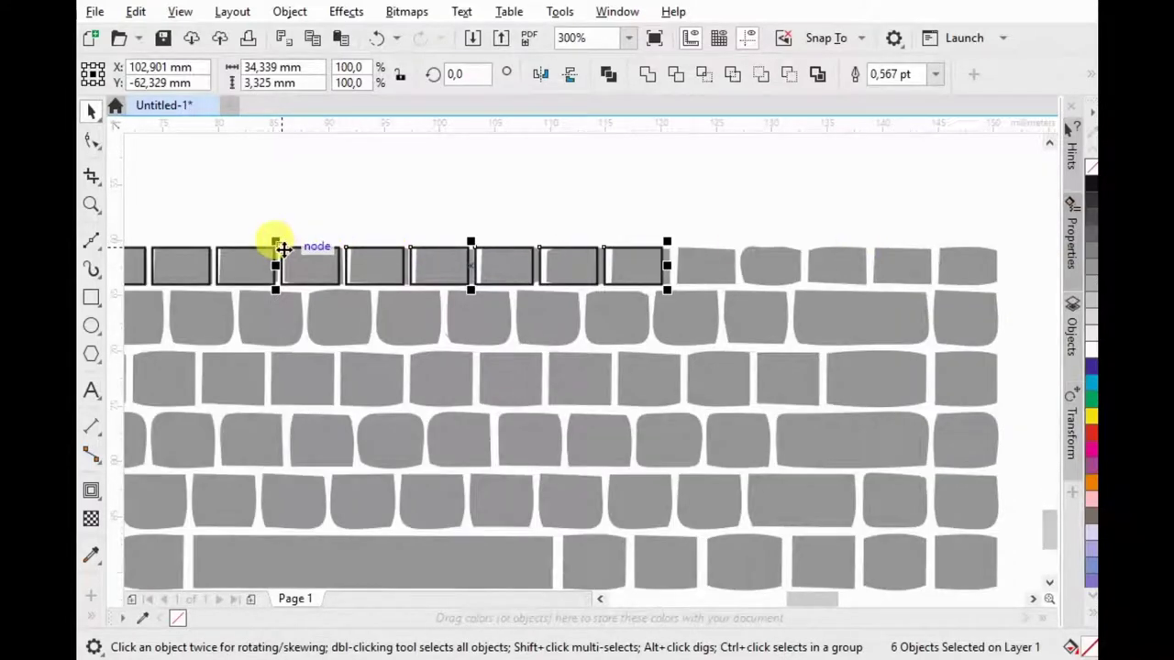
pyautogui.moveTo(283, 248); pyautogui.dragTo(663, 246)
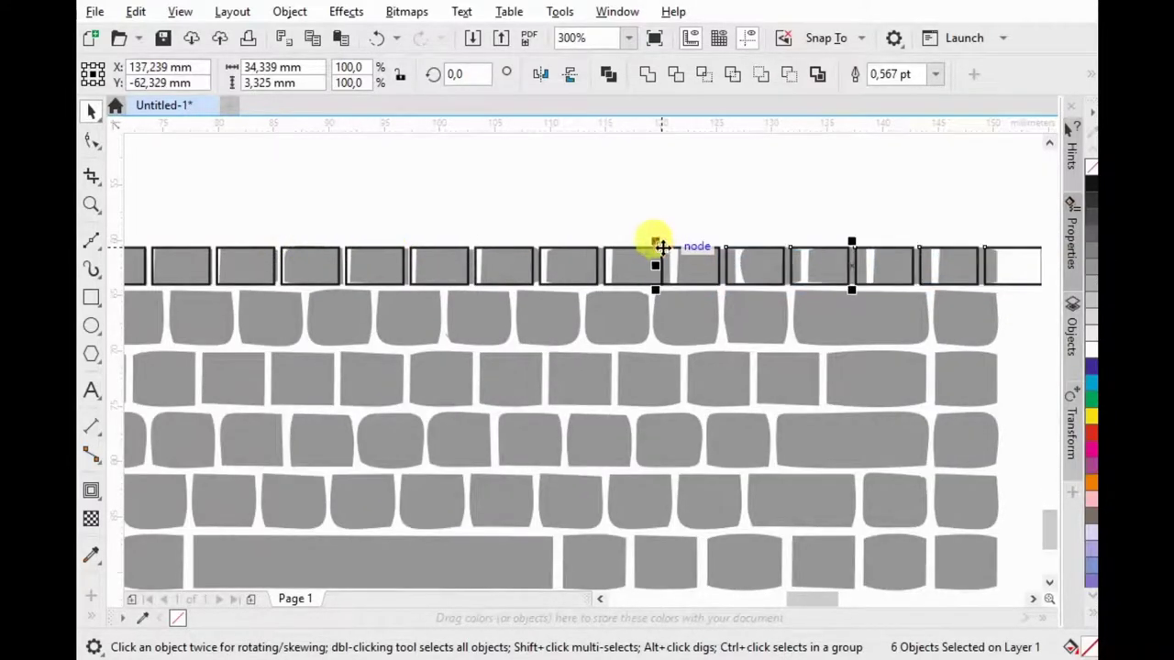
pyautogui.moveTo(662, 247); pyautogui.dragTo(687, 254)
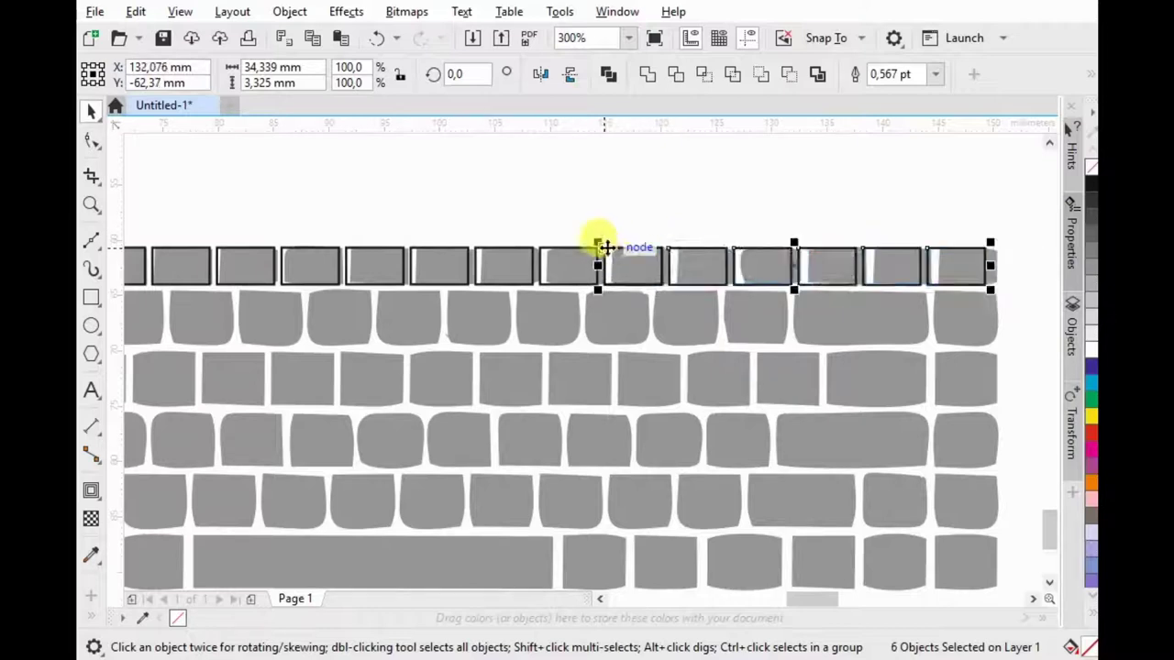
pyautogui.moveTo(688, 248)
pyautogui.mouseDown()
pyautogui.moveTo(670, 248)
pyautogui.moveTo(991, 246)
pyautogui.moveTo(1001, 271)
pyautogui.mouseUp()
pyautogui.scroll(-2, 938, 301)
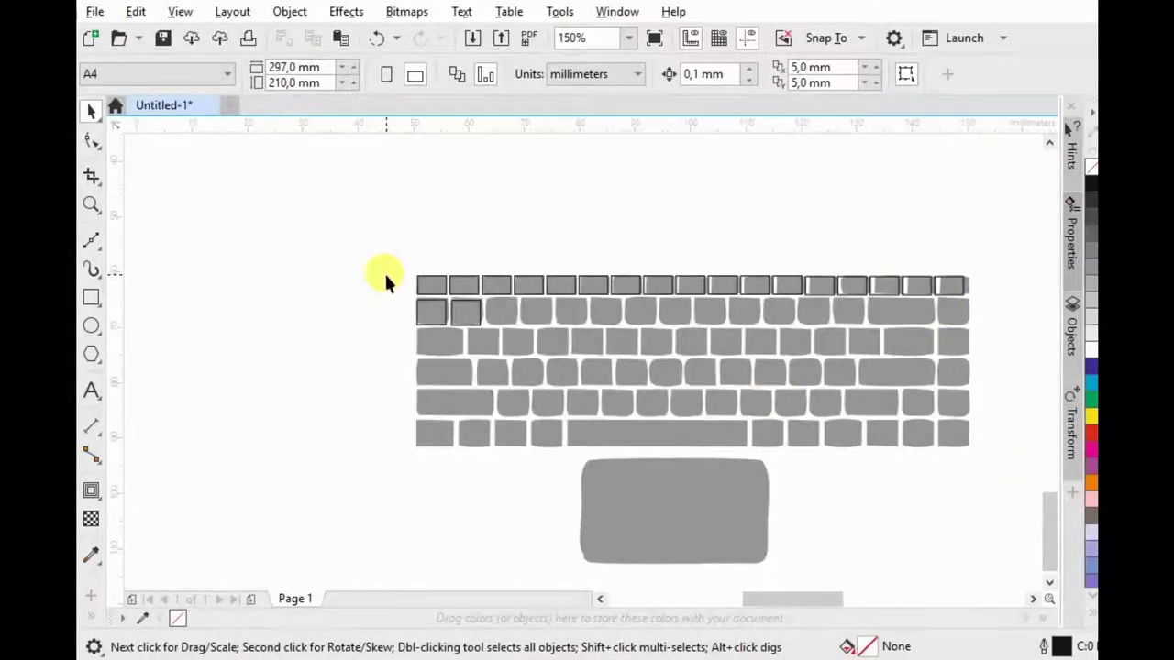
pyautogui.scroll(2, 434, 317)
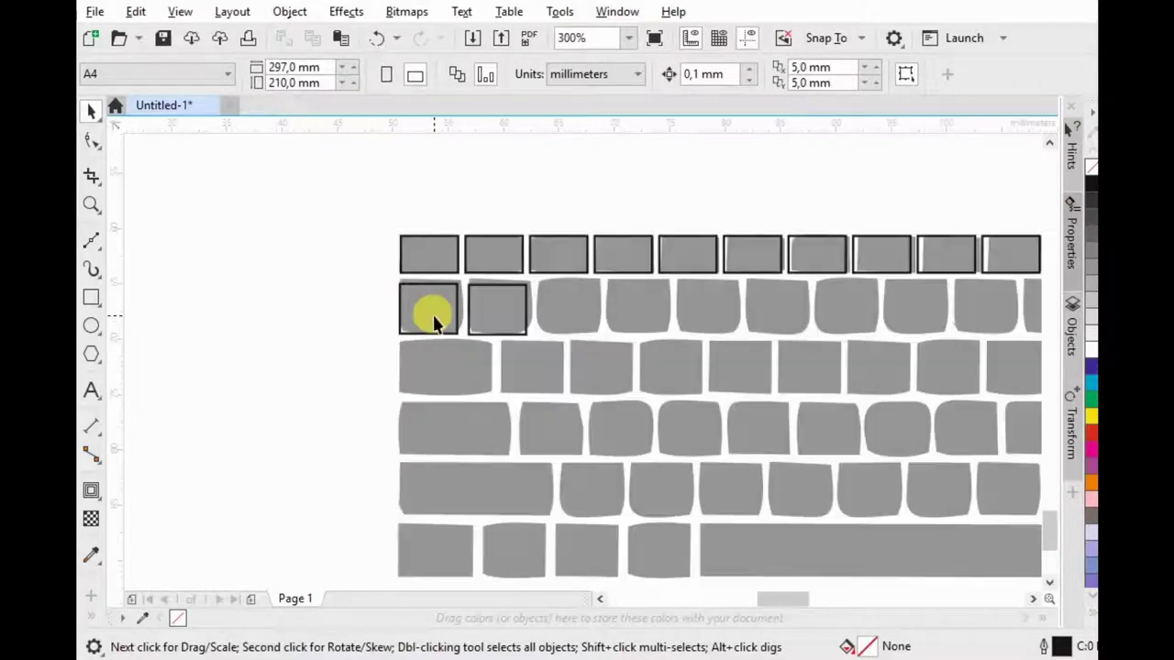
# Step: Position and resize the first two second-row rectangles over their keys
pyautogui.click(435, 318)
pyautogui.scroll(2, 435, 317)
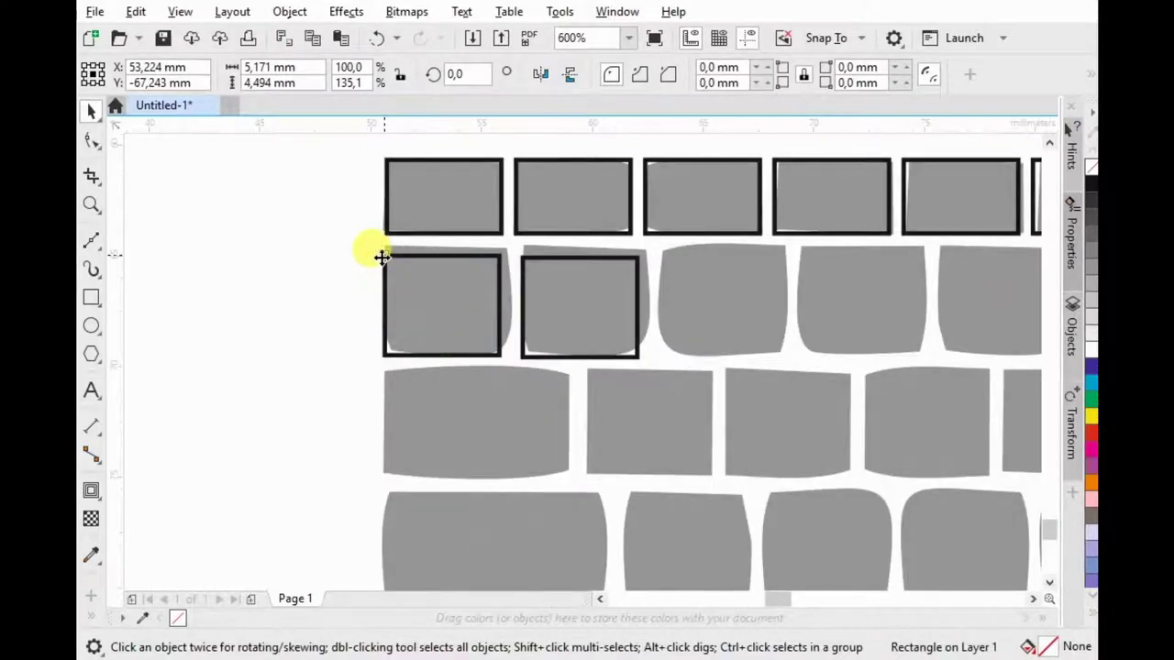
pyautogui.scroll(2, 379, 255)
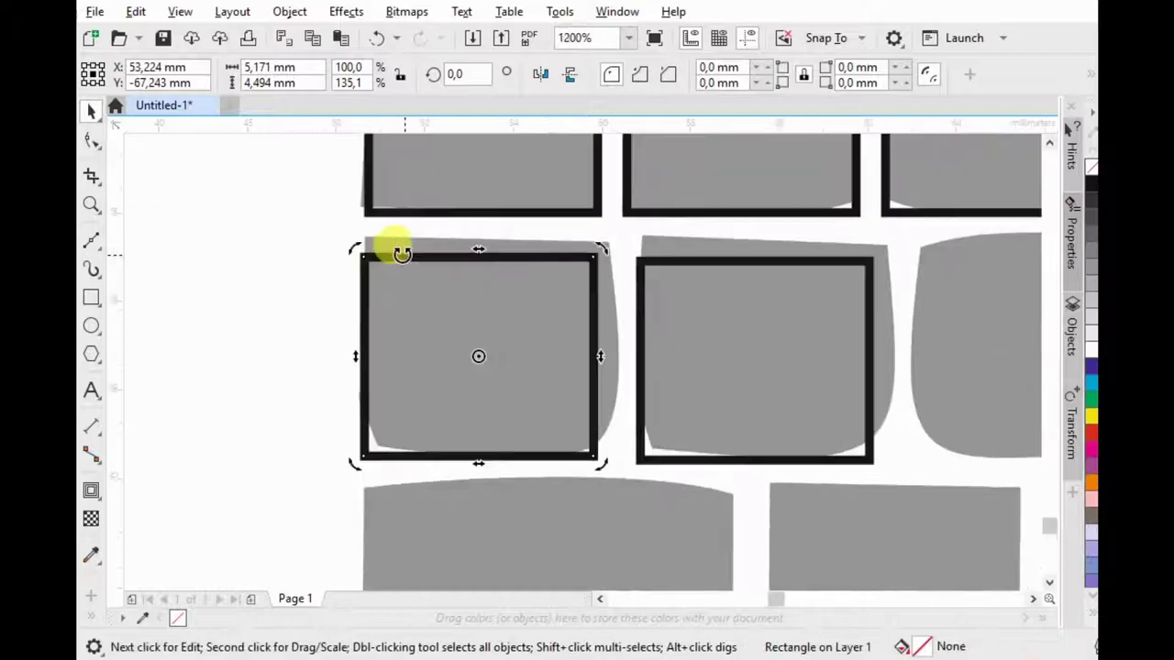
pyautogui.keyDown('shift'); pyautogui.click(697, 283); pyautogui.keyUp('shift')
pyautogui.moveTo(648, 296)
pyautogui.mouseDown()
pyautogui.moveTo(362, 302)
pyautogui.moveTo(650, 248)
pyautogui.mouseUp()
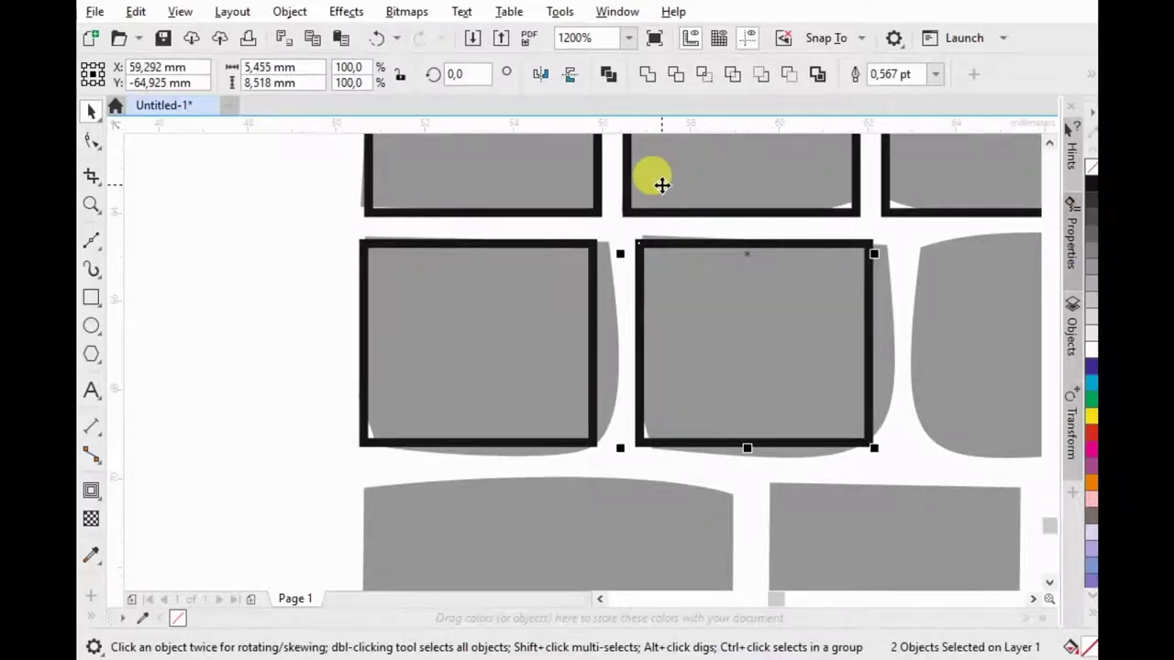
pyautogui.click(549, 300)
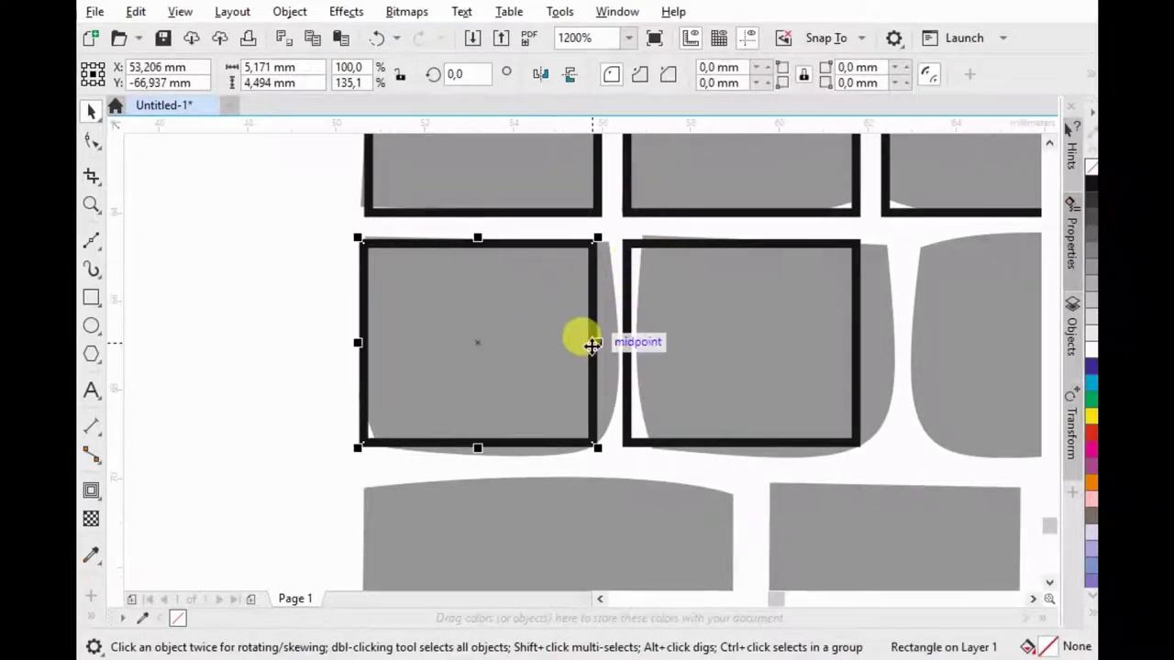
pyautogui.moveTo(593, 343); pyautogui.dragTo(602, 188)
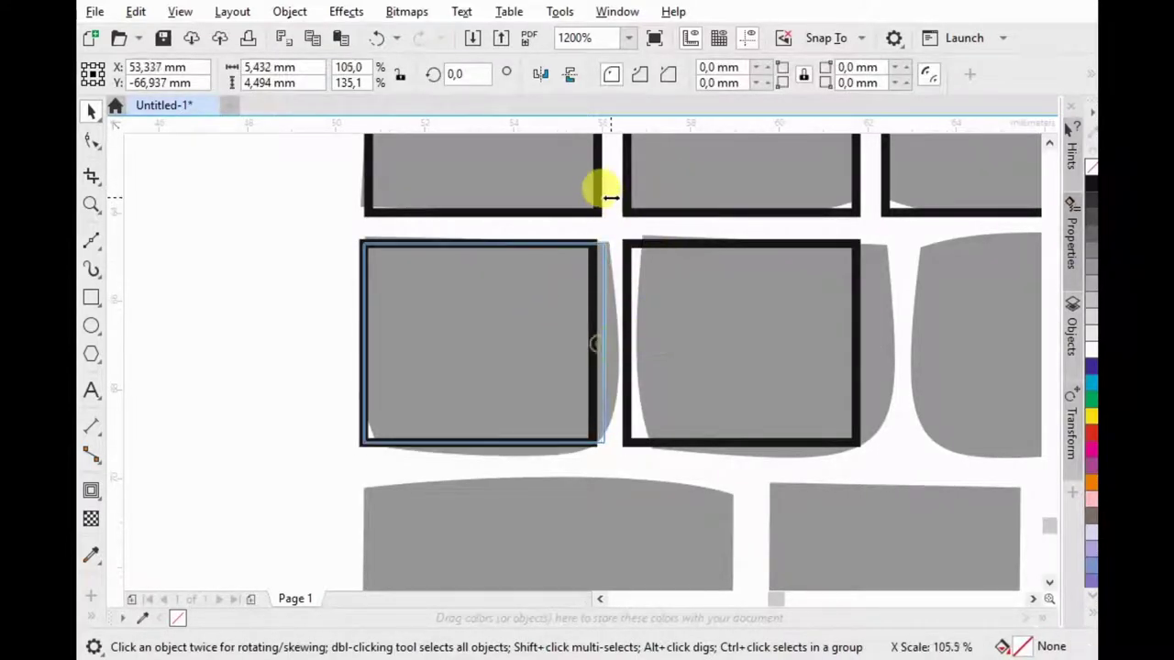
pyautogui.keyDown('shift'); pyautogui.click(651, 261); pyautogui.keyUp('shift')
pyautogui.scroll(-2, 706, 248)
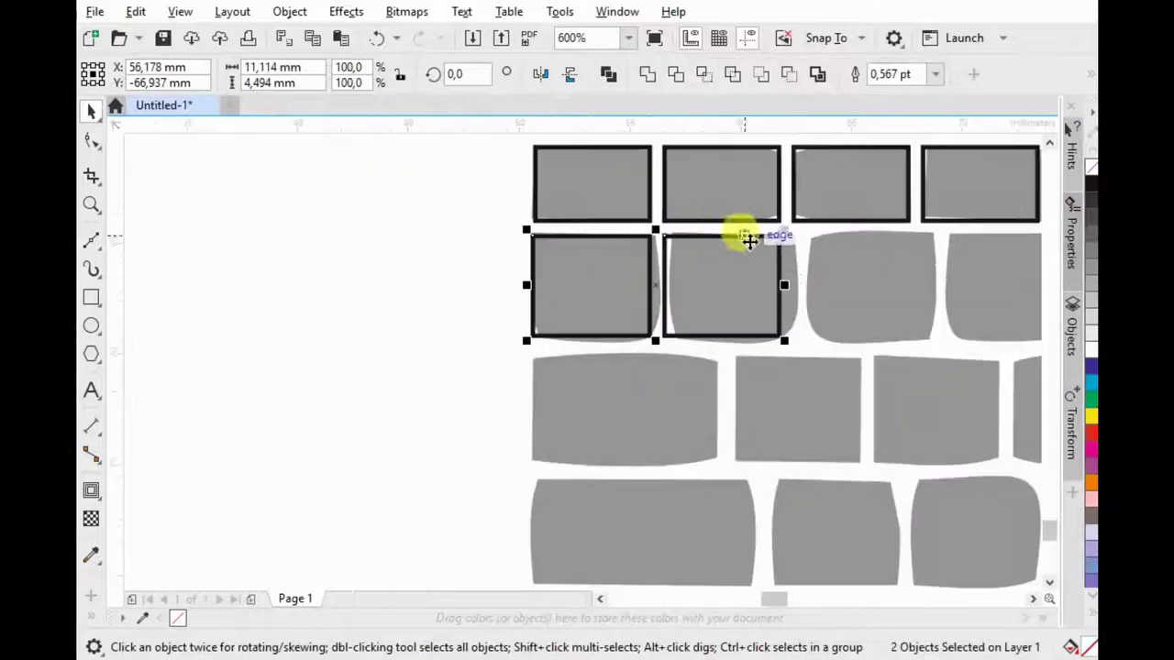
pyautogui.click(786, 284)
pyautogui.click(662, 275)
pyautogui.moveTo(661, 285); pyautogui.dragTo(661, 177)
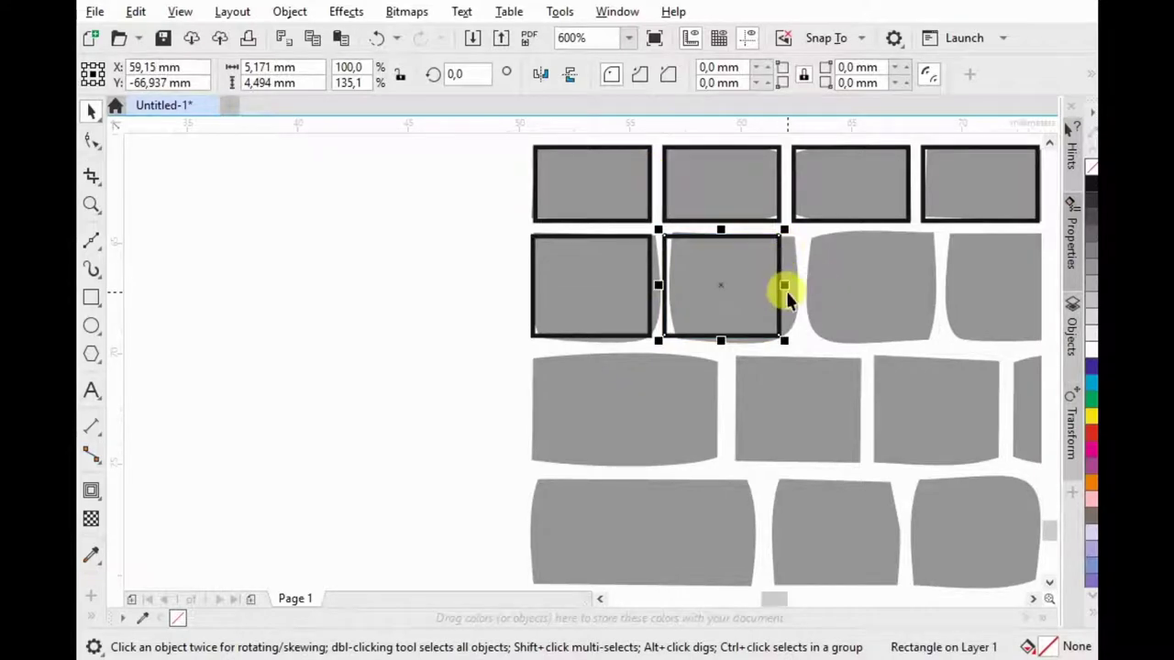
pyautogui.moveTo(781, 264); pyautogui.dragTo(777, 188)
# Step: Copy the first rectangle onto the first third-row key and stretch it over the wide key
pyautogui.click(624, 292)
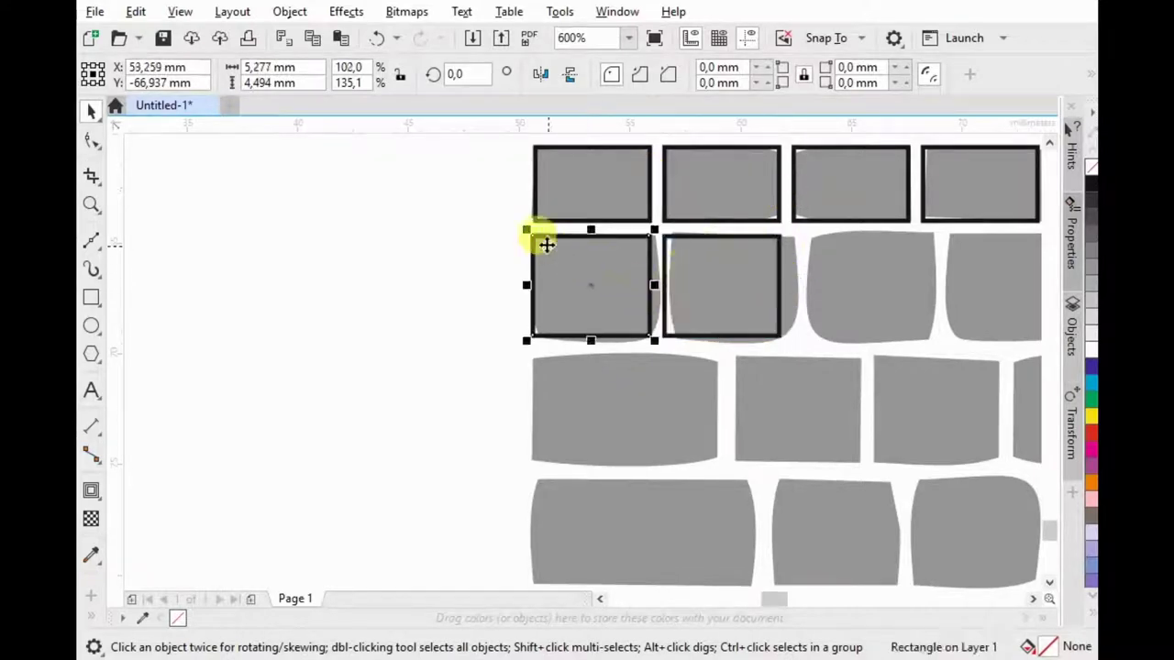
pyautogui.moveTo(533, 236); pyautogui.dragTo(531, 353)
pyautogui.moveTo(655, 402); pyautogui.dragTo(722, 403)
pyautogui.scroll(-1, 707, 273)
pyautogui.scroll(1, 684, 270)
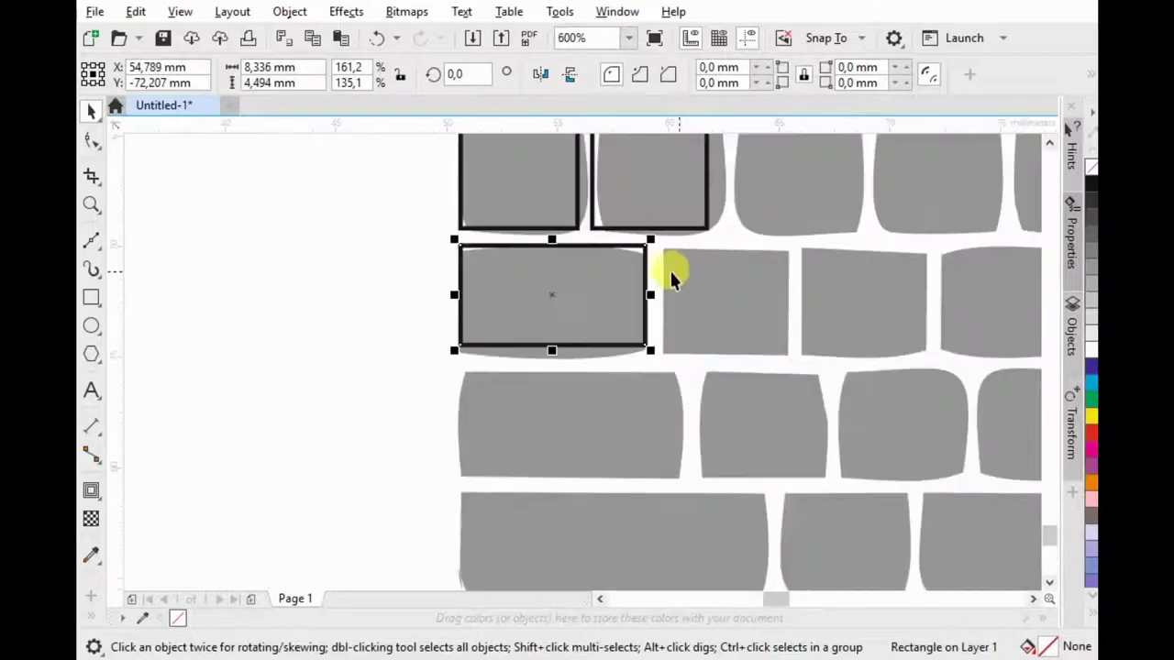
pyautogui.scroll(-1, 518, 294)
pyautogui.scroll(1, 552, 235)
# Step: Copy the rectangle pair onto the next second-row keys, then nudge five rectangles right
pyautogui.click(587, 226)
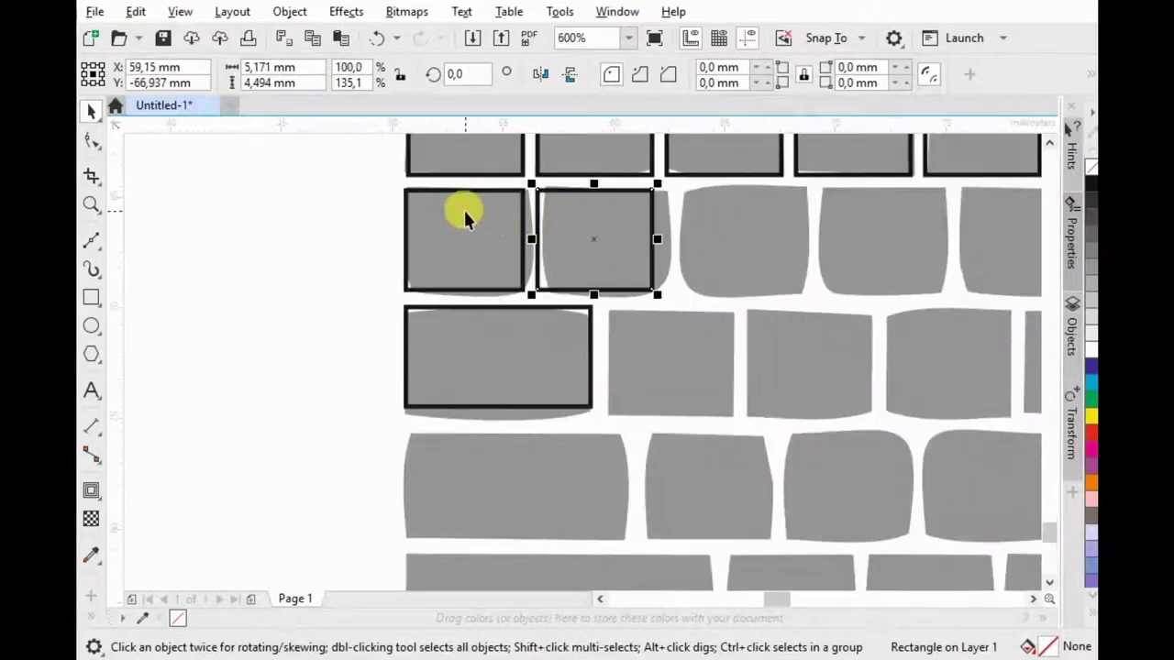
pyautogui.keyDown('shift'); pyautogui.click(463, 207); pyautogui.keyUp('shift')
pyautogui.moveTo(408, 189)
pyautogui.mouseDown()
pyautogui.moveTo(801, 195)
pyautogui.moveTo(796, 187)
pyautogui.mouseUp()
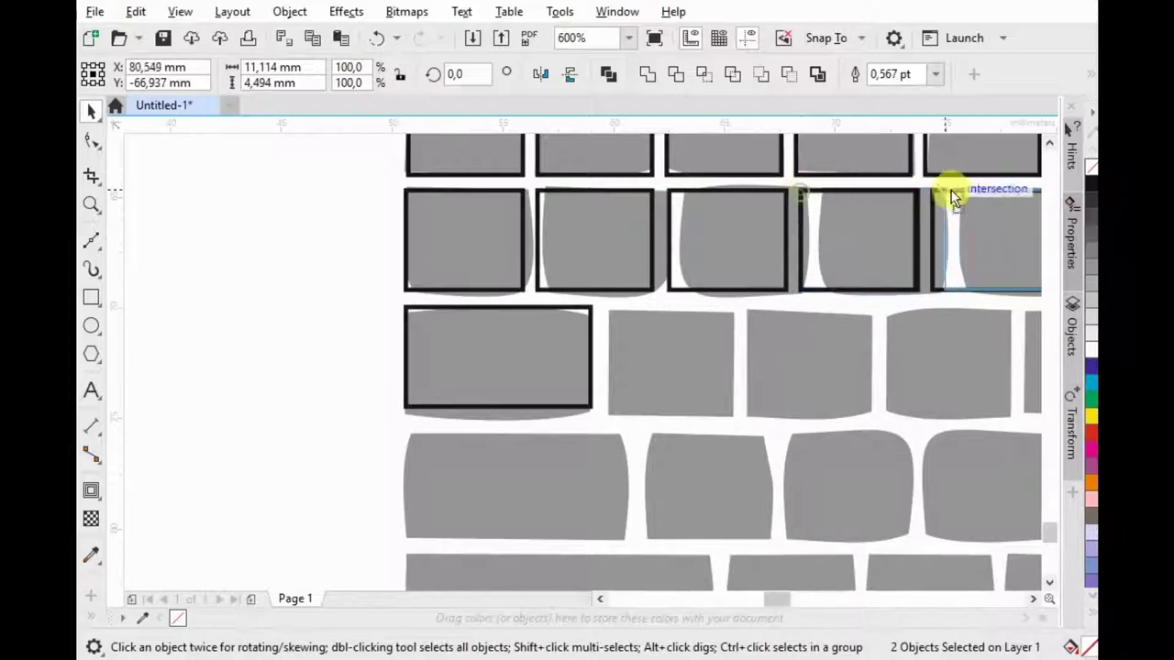
pyautogui.scroll(-2, 408, 261)
pyautogui.moveTo(374, 227); pyautogui.dragTo(861, 286)
pyautogui.moveTo(323, 303); pyautogui.dragTo(739, 248)
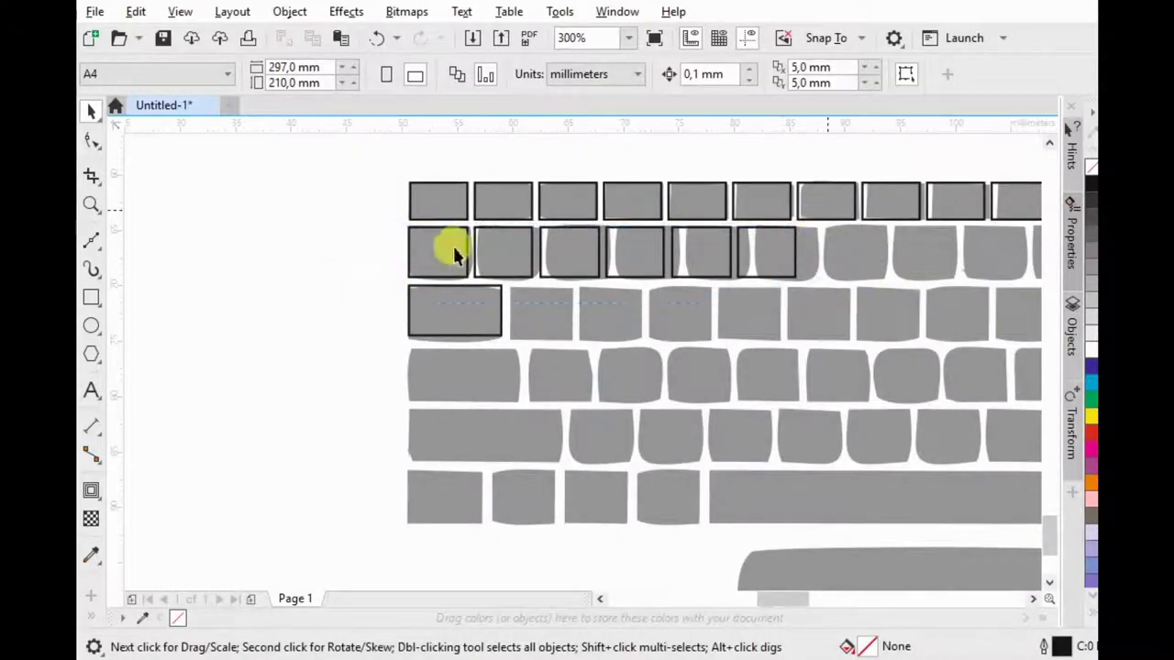
pyautogui.moveTo(587, 255); pyautogui.dragTo(497, 262)
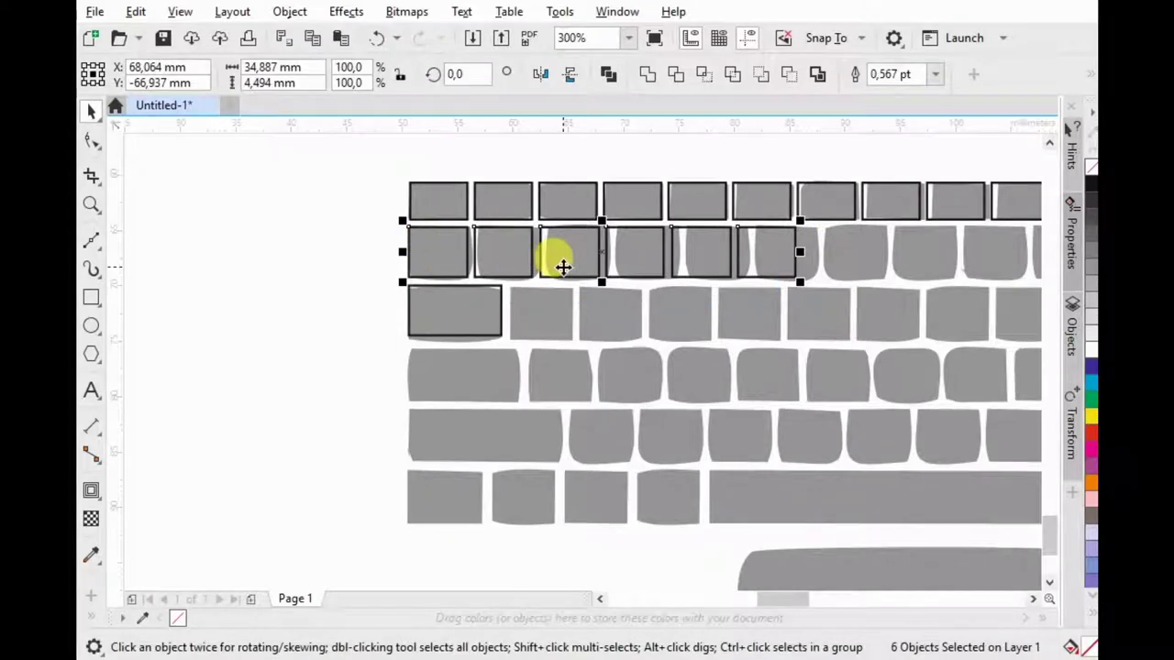
pyautogui.keyDown('shift'); pyautogui.click(430, 243); pyautogui.keyUp('shift')
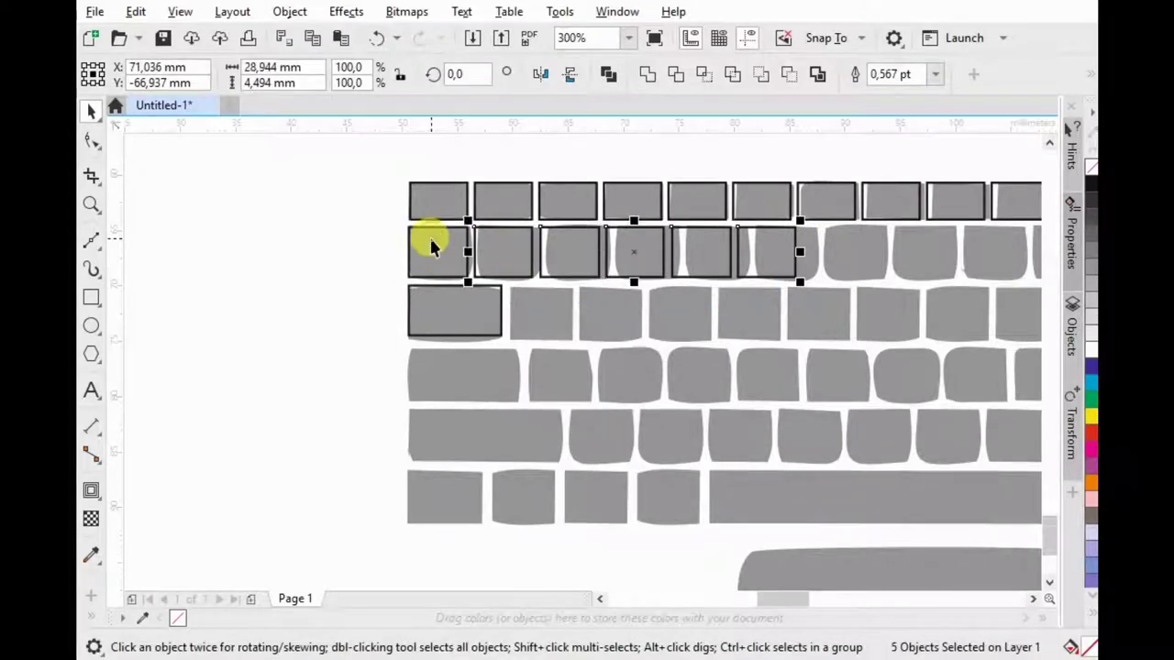
pyautogui.press('Right')
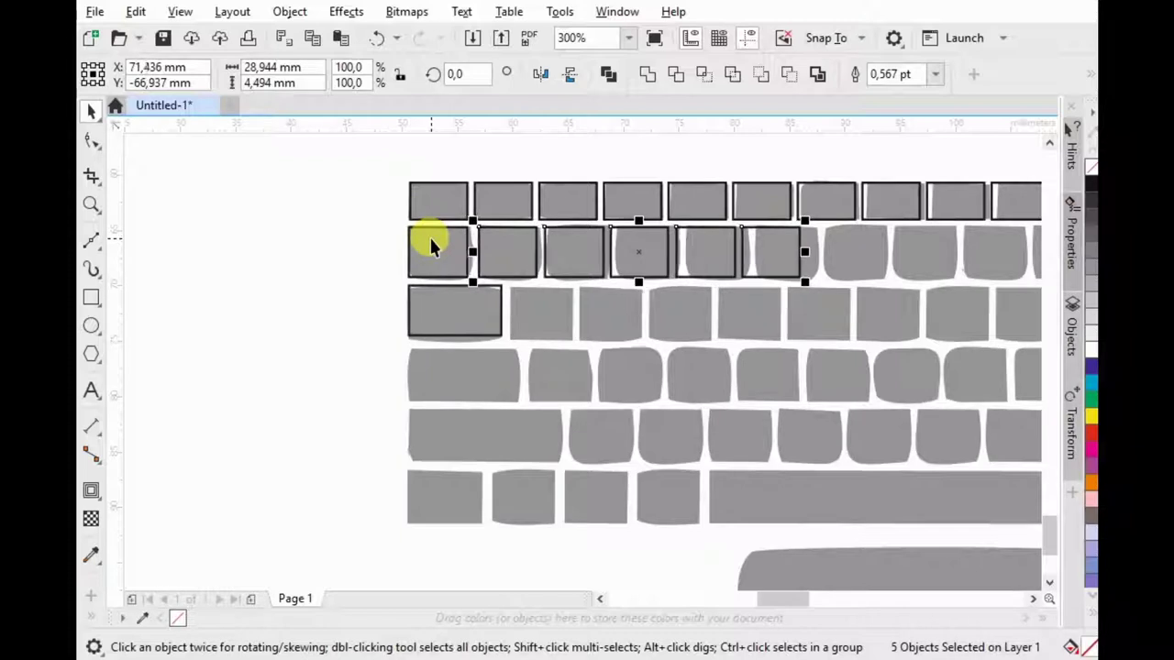
# Step: Nudge four second-row rectangles right and refine which rectangles are selected
pyautogui.moveTo(517, 144); pyautogui.dragTo(835, 301)
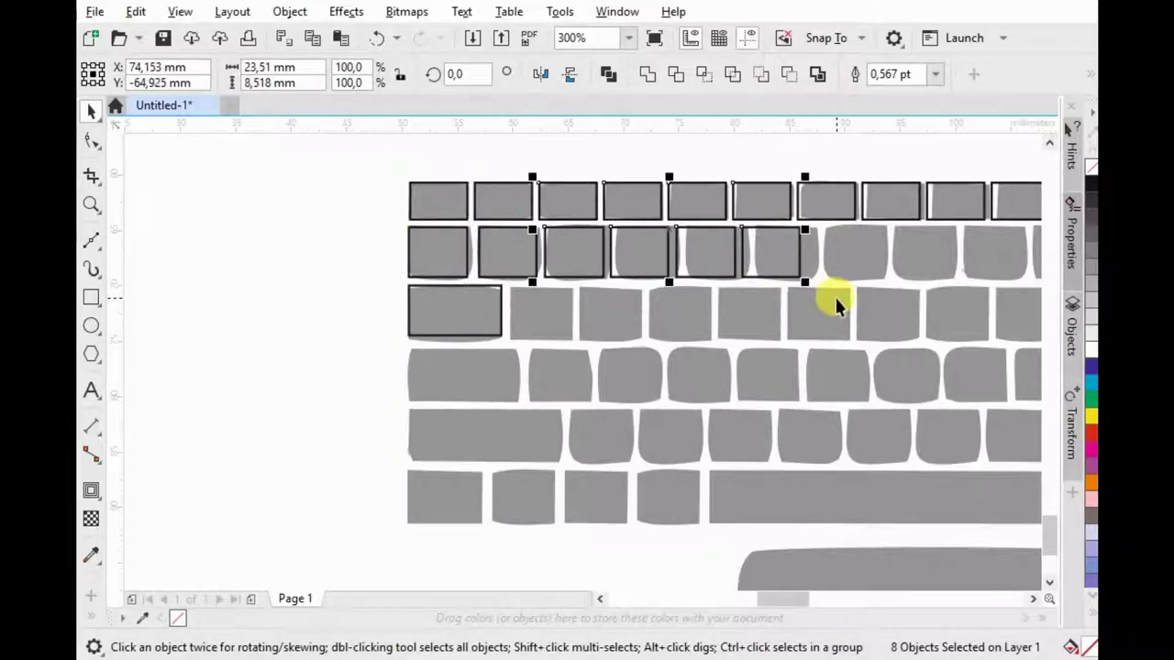
pyautogui.click(631, 254)
pyautogui.keyDown('shift'); pyautogui.click(702, 254); pyautogui.keyUp('shift')
pyautogui.keyDown('shift'); pyautogui.click(767, 249); pyautogui.keyUp('shift')
pyautogui.press('Right')
pyautogui.press('Right')
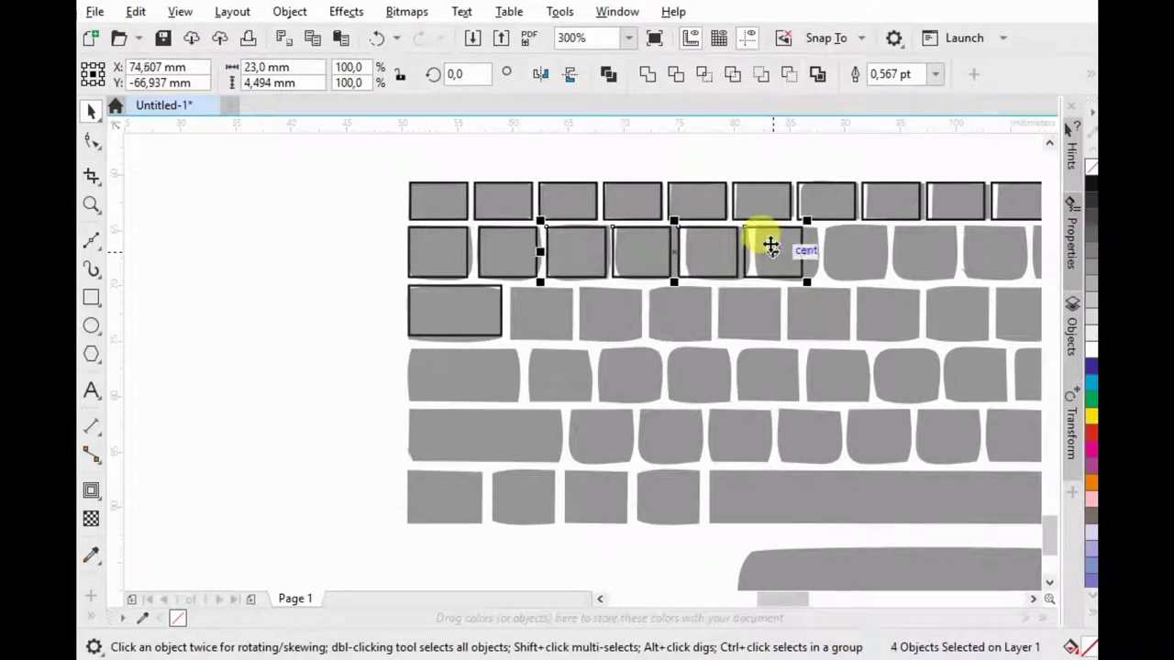
pyautogui.click(734, 157)
pyautogui.moveTo(663, 217); pyautogui.dragTo(741, 250)
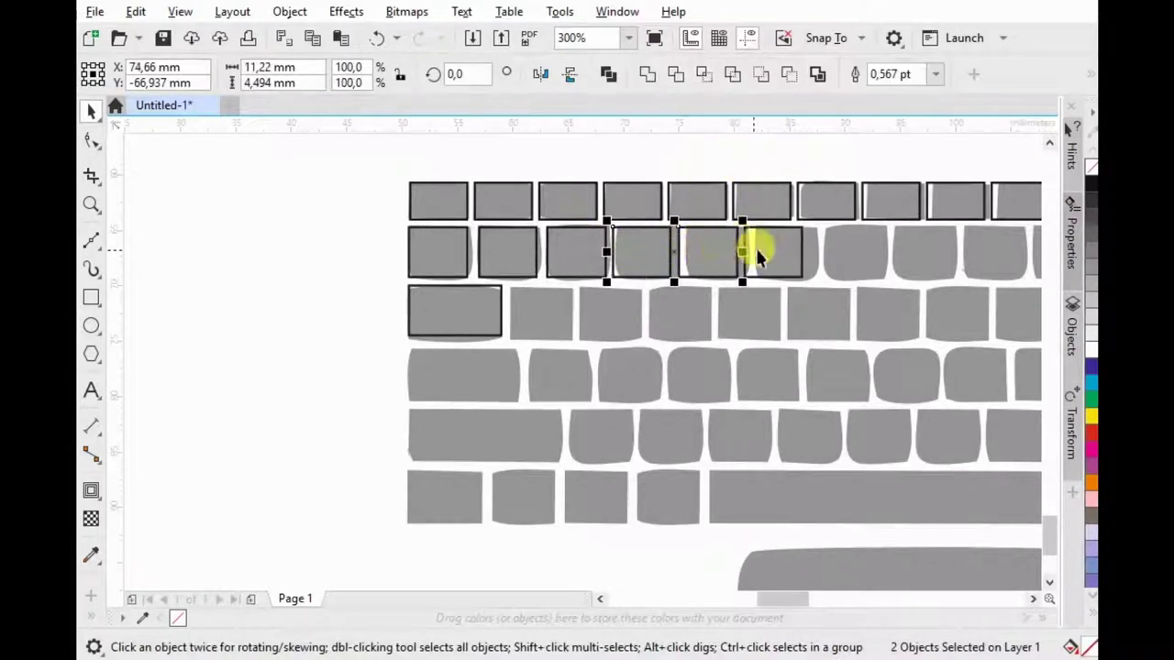
pyautogui.keyDown('shift'); pyautogui.click(772, 246); pyautogui.keyUp('shift')
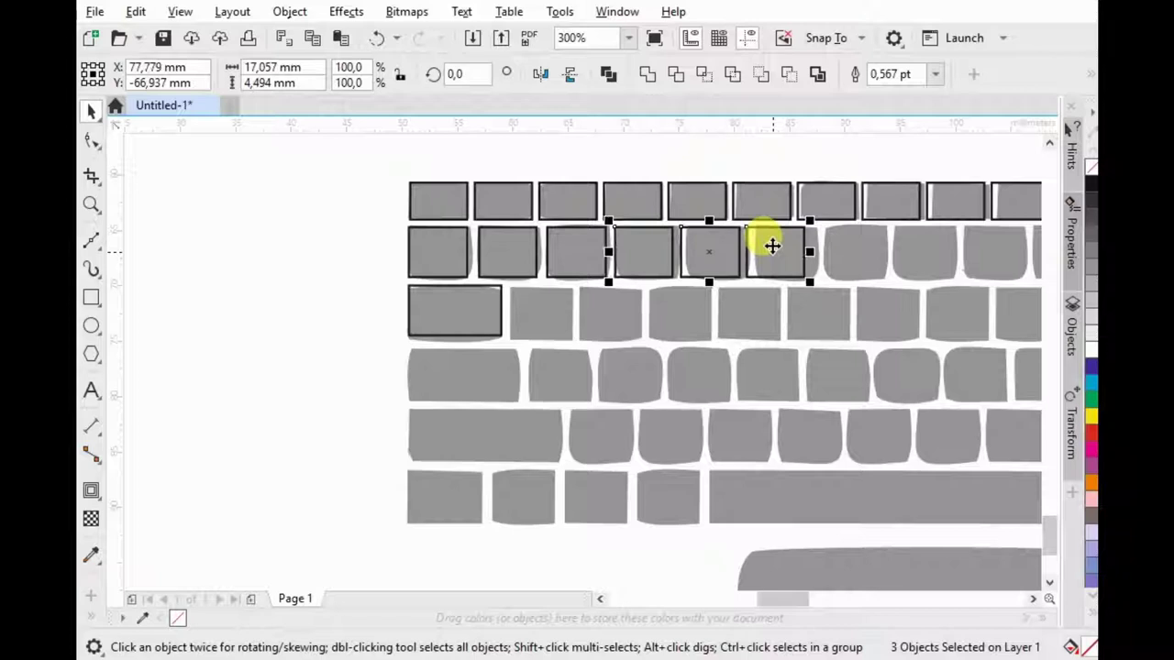
pyautogui.click(735, 152)
pyautogui.click(708, 244)
pyautogui.keyDown('shift'); pyautogui.click(773, 245); pyautogui.keyUp('shift')
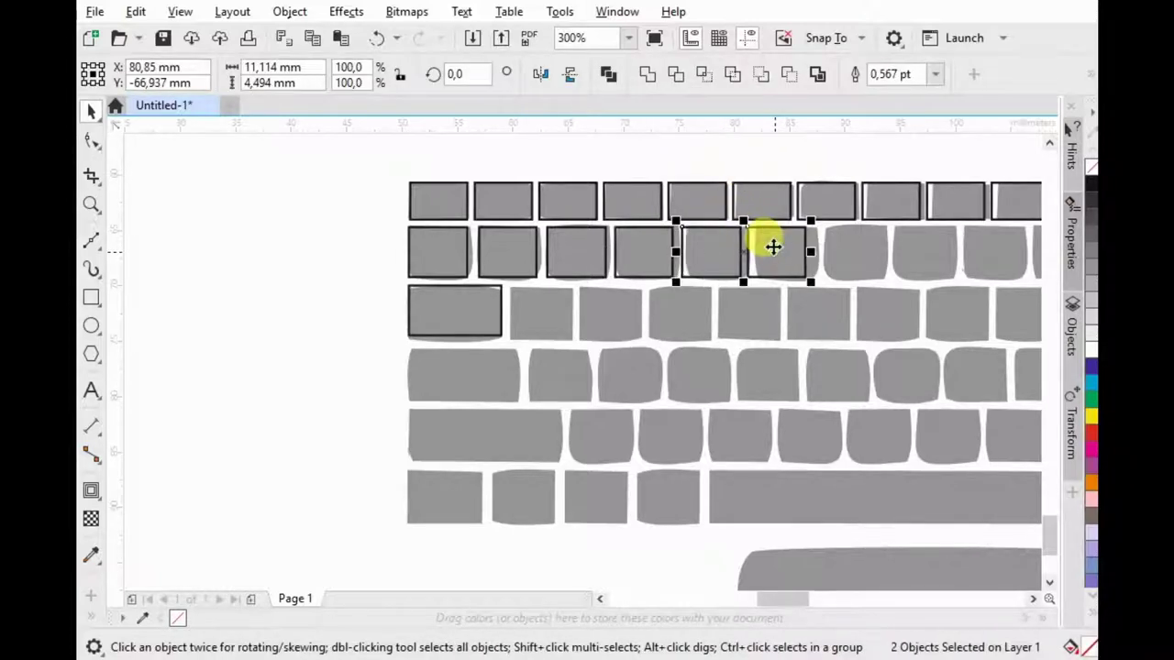
# Step: Shift the six second-row rectangles to the right to line up with their keys
pyautogui.click(764, 236)
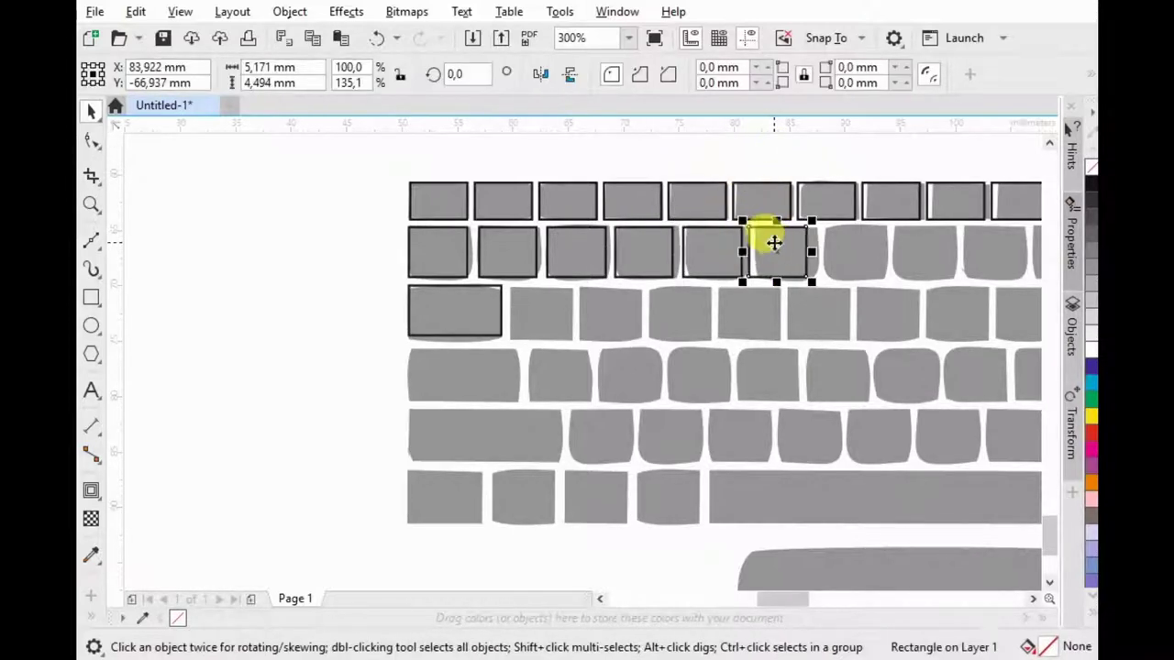
pyautogui.keyDown('shift'); pyautogui.click(699, 247); pyautogui.keyUp('shift')
pyautogui.keyDown('shift'); pyautogui.click(642, 246); pyautogui.keyUp('shift')
pyautogui.keyDown('shift'); pyautogui.click(576, 248); pyautogui.keyUp('shift')
pyautogui.keyDown('shift'); pyautogui.click(518, 255); pyautogui.keyUp('shift')
pyautogui.keyDown('shift'); pyautogui.click(412, 235); pyautogui.keyUp('shift')
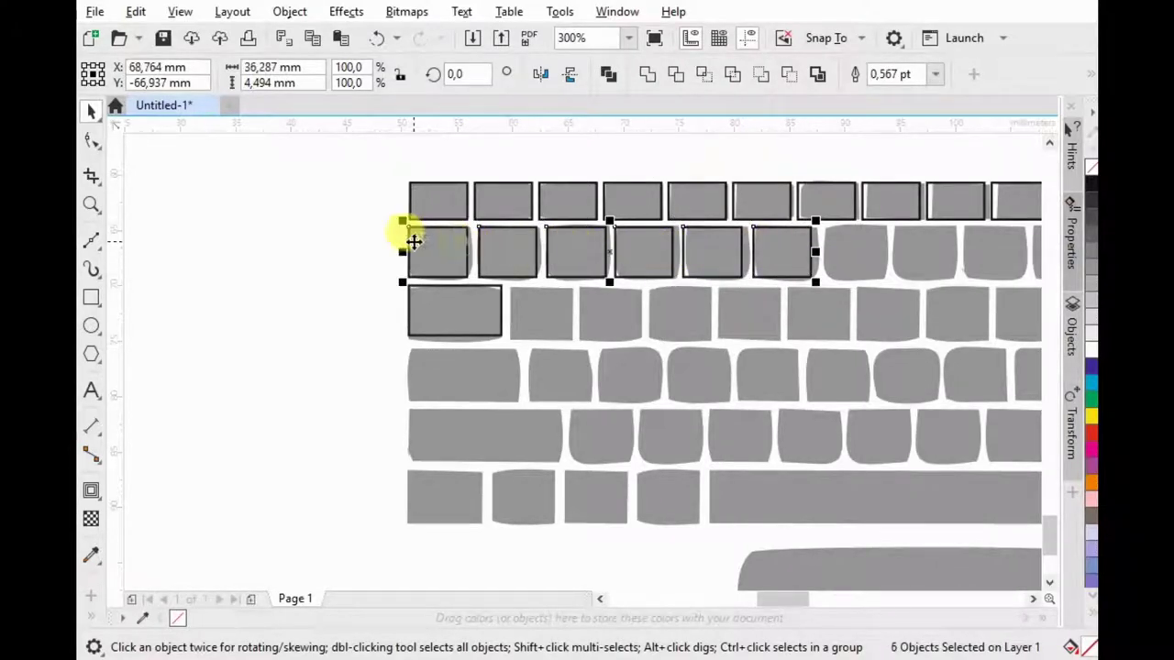
pyautogui.moveTo(408, 225)
pyautogui.mouseDown()
pyautogui.moveTo(837, 227)
pyautogui.moveTo(752, 231)
pyautogui.moveTo(822, 225)
pyautogui.mouseUp()
# Step: Copy a rectangle pair further along row two over the next two keys
pyautogui.scroll(-1, 516, 231)
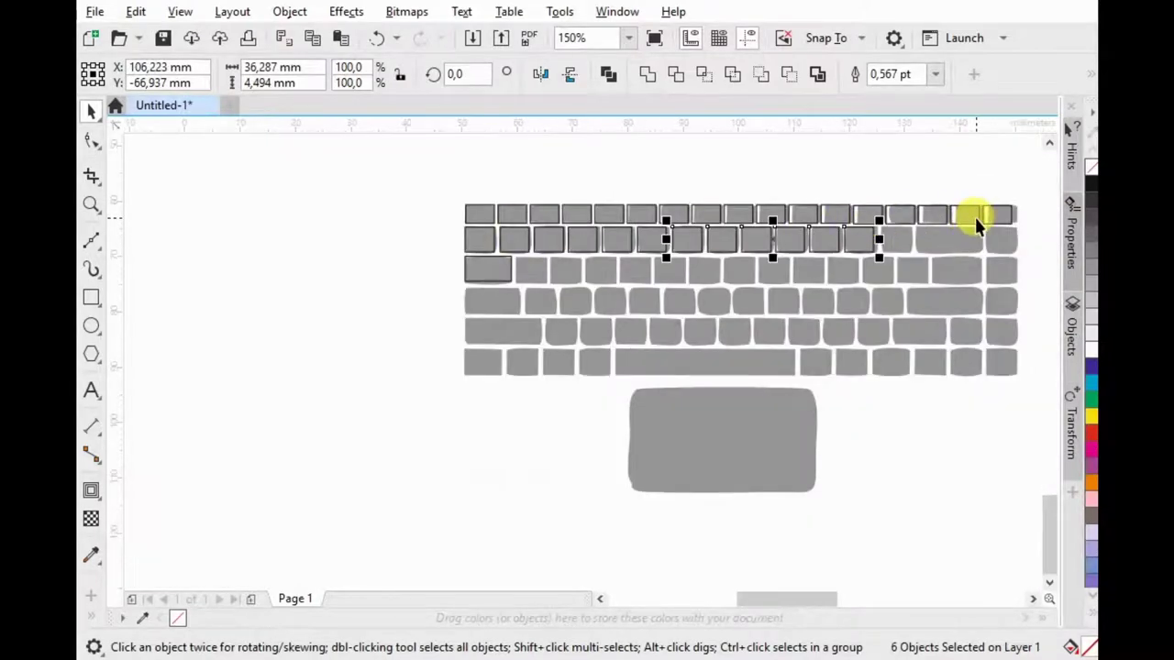
pyautogui.scroll(1, 974, 209)
pyautogui.scroll(1, 993, 213)
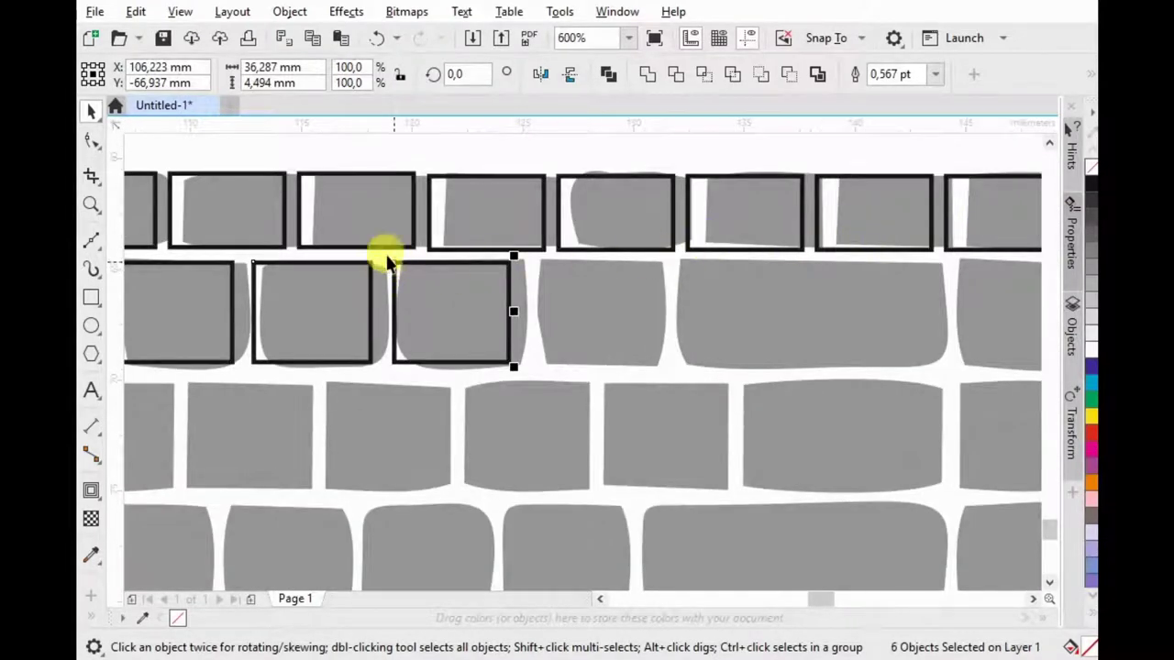
pyautogui.click(532, 144)
pyautogui.click(414, 293)
pyautogui.keyDown('shift'); pyautogui.click(296, 297); pyautogui.keyUp('shift')
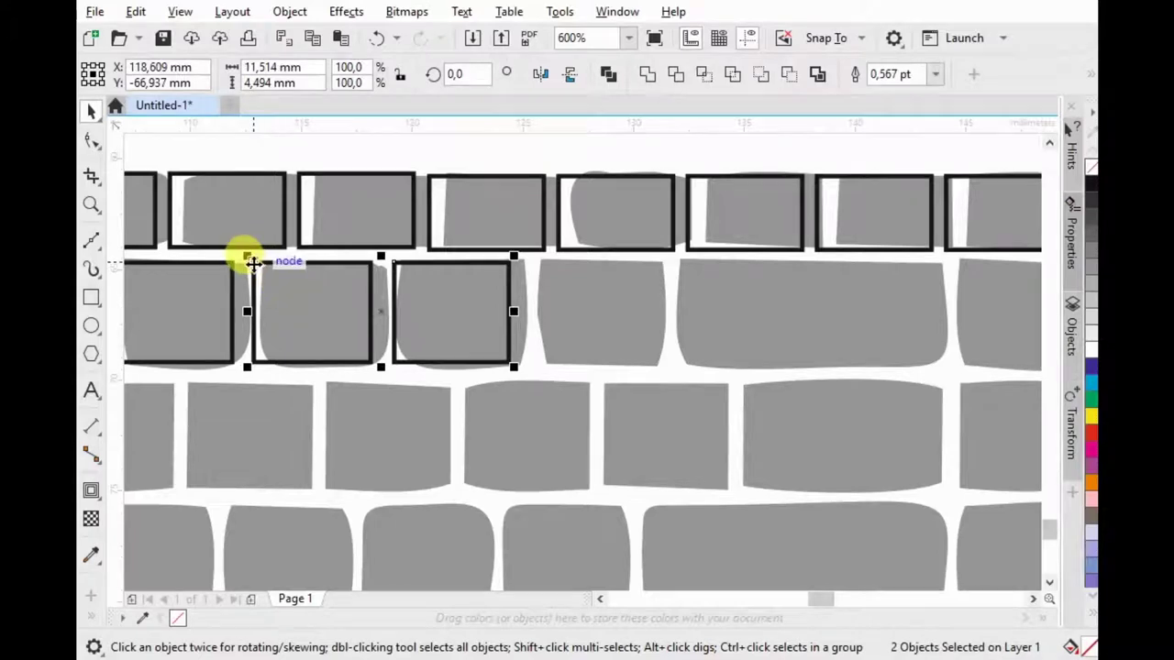
pyautogui.moveTo(253, 263); pyautogui.dragTo(509, 263)
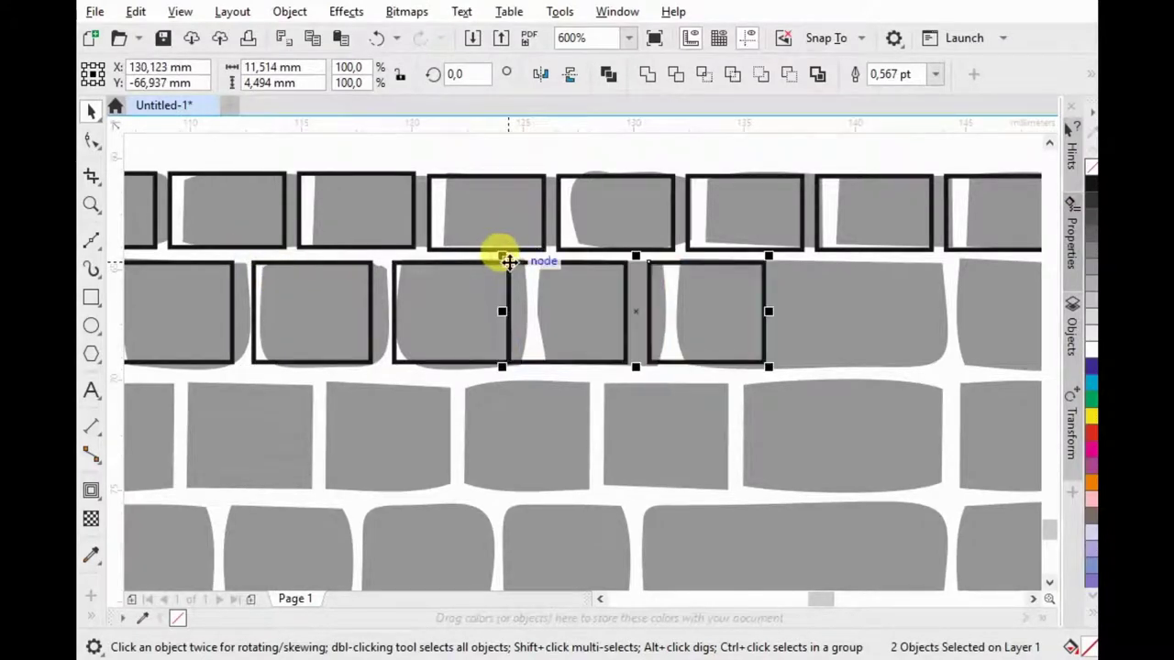
pyautogui.moveTo(509, 261); pyautogui.dragTo(511, 264)
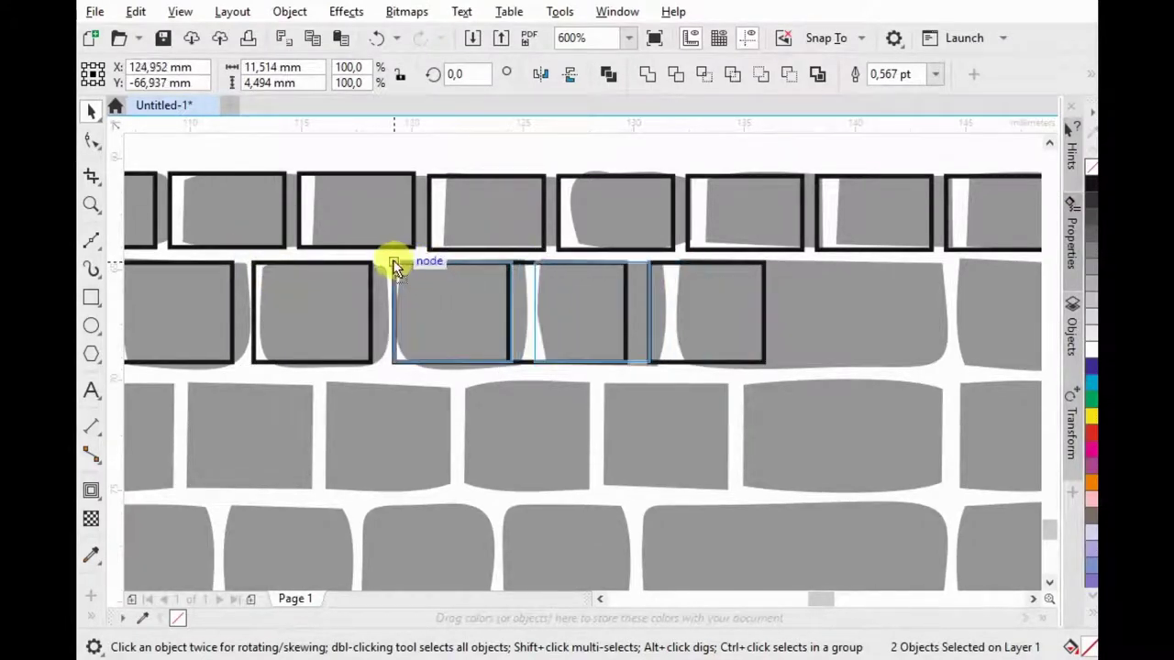
pyautogui.moveTo(511, 264); pyautogui.dragTo(534, 262)
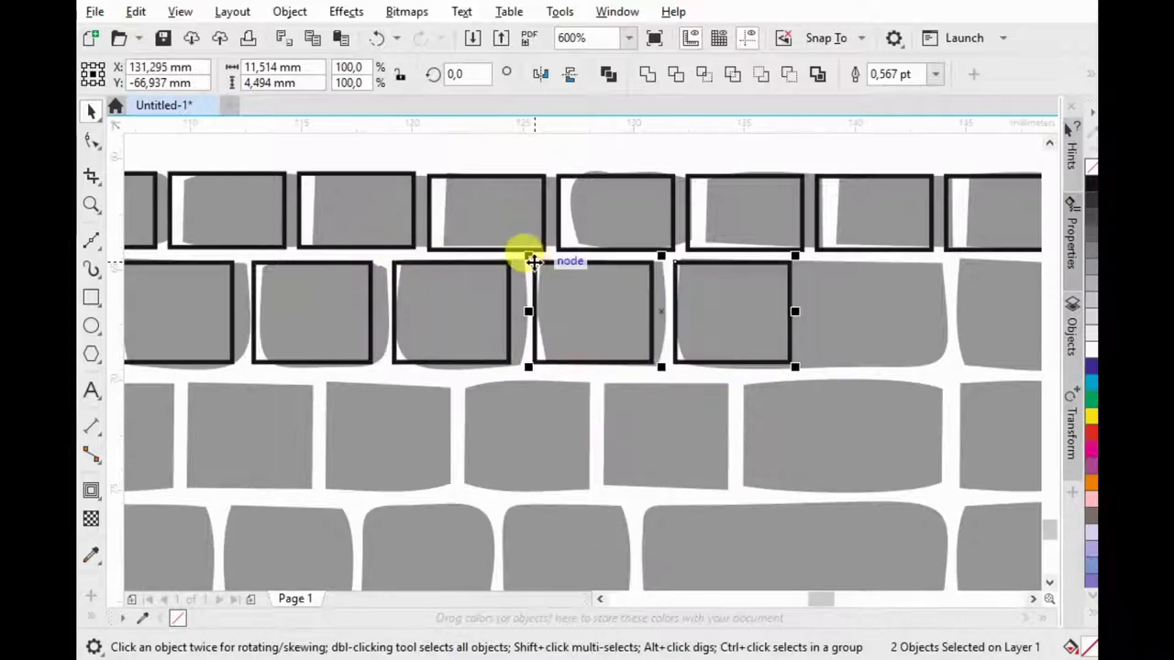
# Step: Stretch one rectangle over the wide key and fit a small one at the row's end
pyautogui.scroll(-2, 559, 272)
pyautogui.click(650, 297)
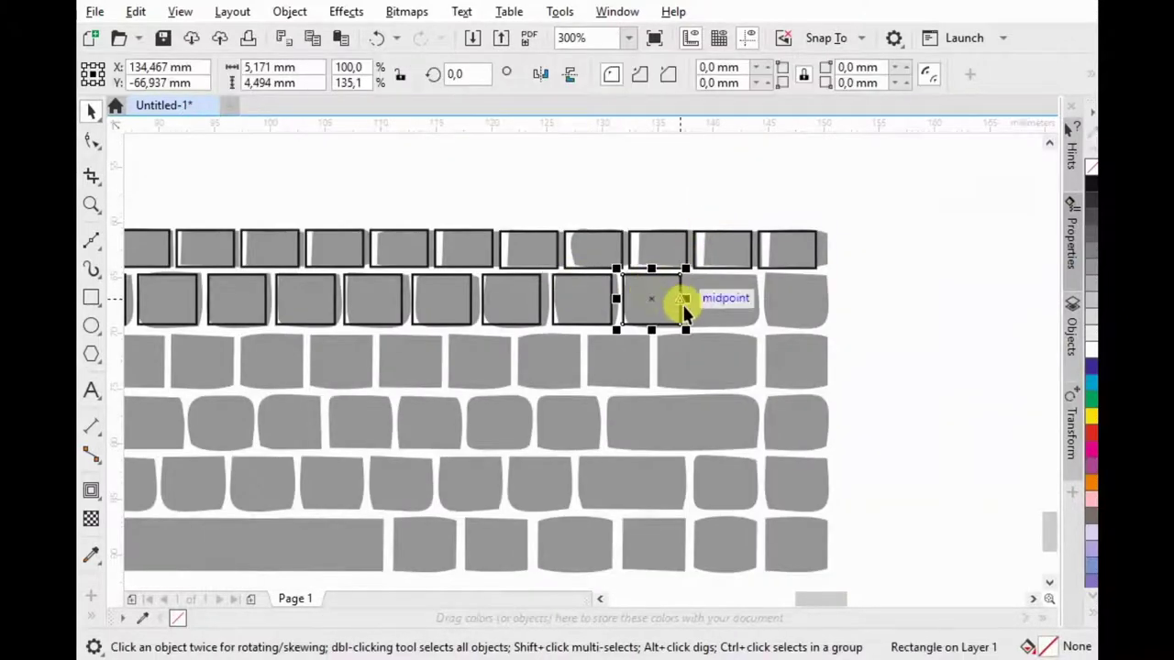
pyautogui.moveTo(684, 298); pyautogui.dragTo(751, 250)
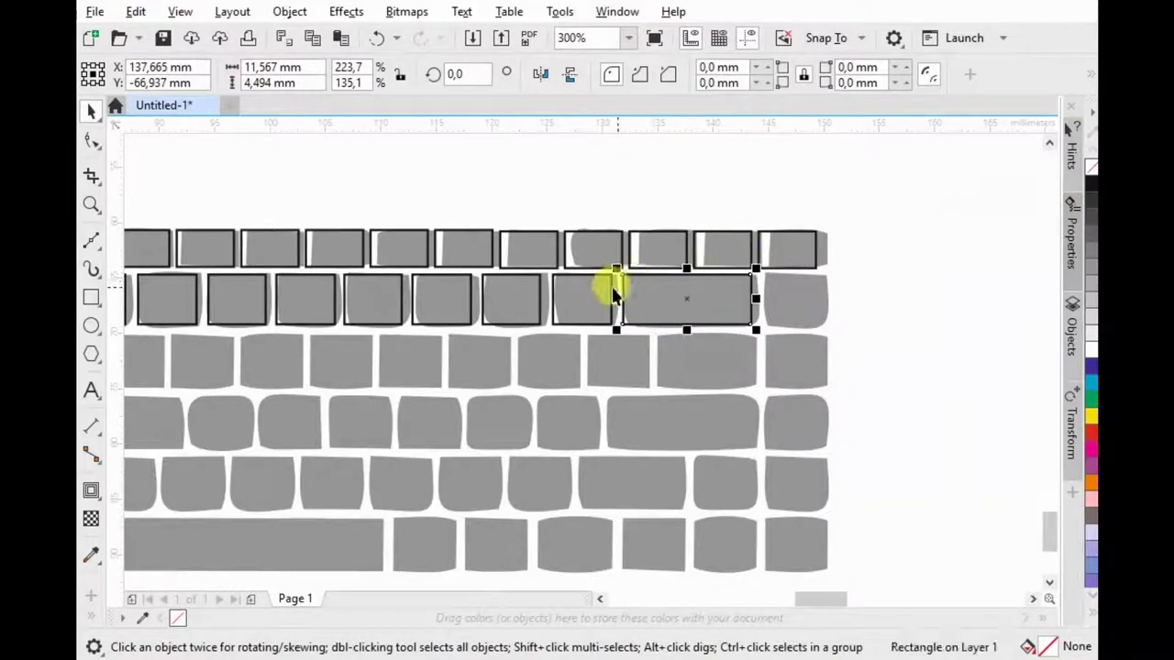
pyautogui.click(554, 275)
pyautogui.moveTo(551, 273); pyautogui.dragTo(762, 274)
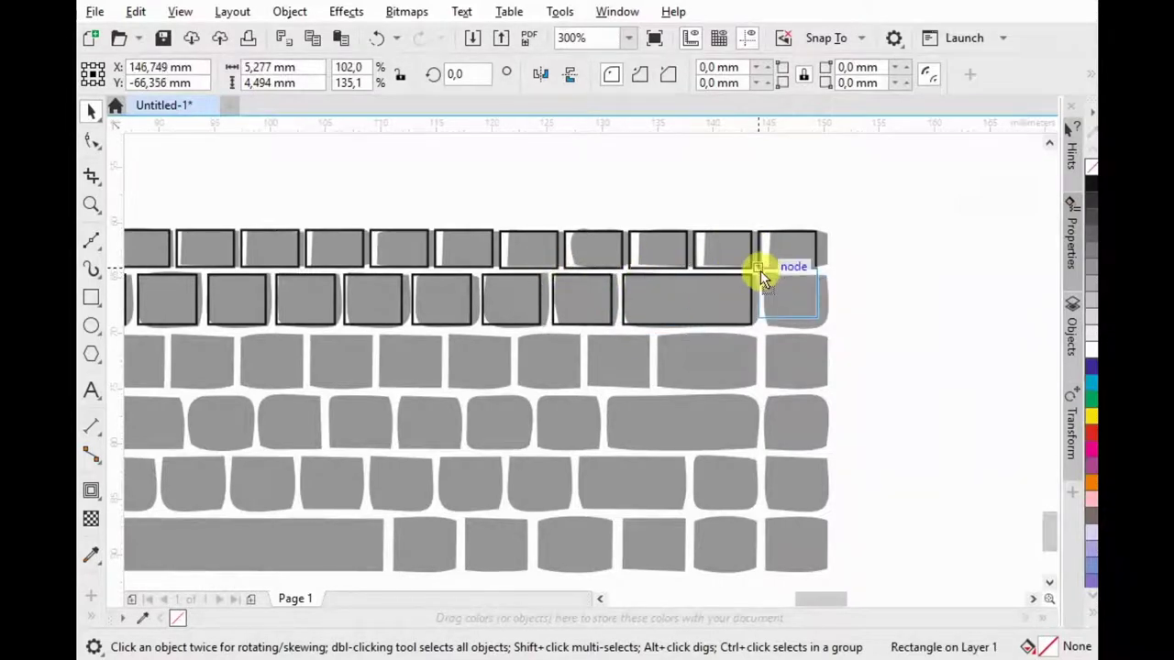
pyautogui.keyDown('shift'); pyautogui.click(732, 288); pyautogui.keyUp('shift')
pyautogui.scroll(2, 808, 269)
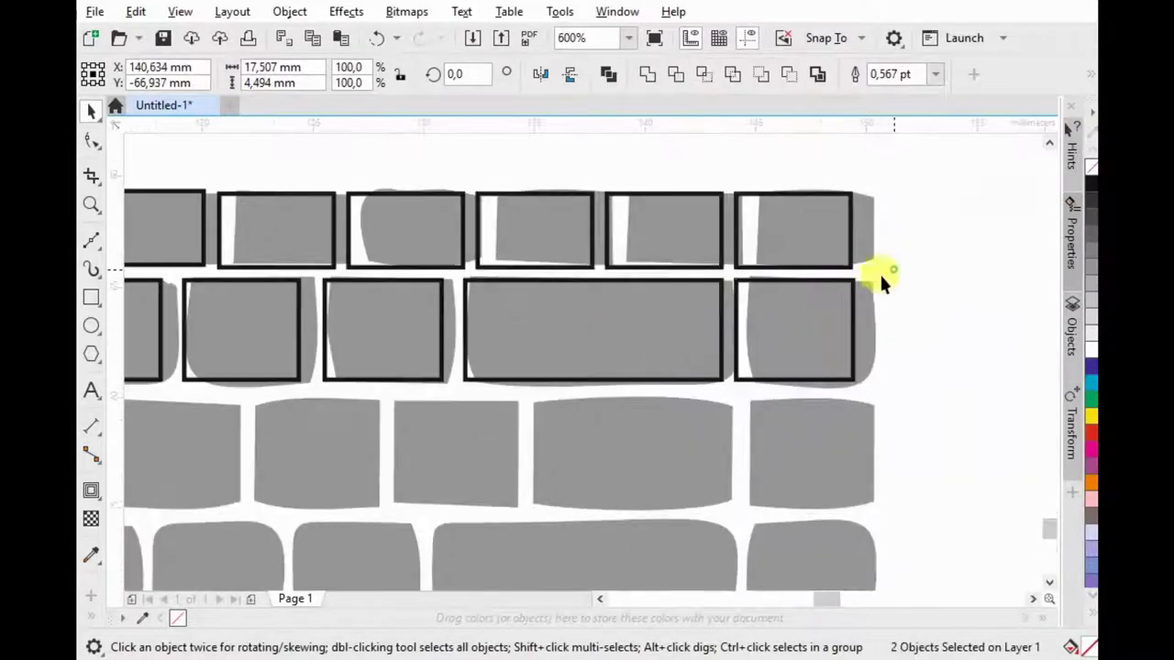
pyautogui.click(852, 317)
pyautogui.moveTo(855, 329); pyautogui.dragTo(848, 253)
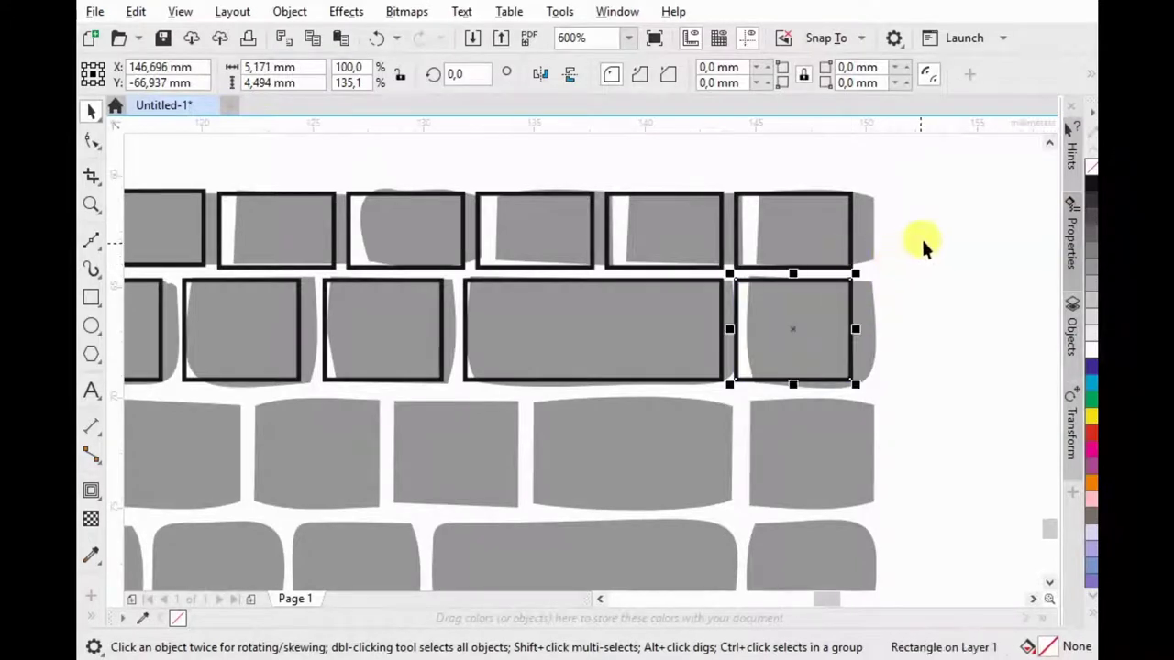
pyautogui.scroll(-2, 956, 236)
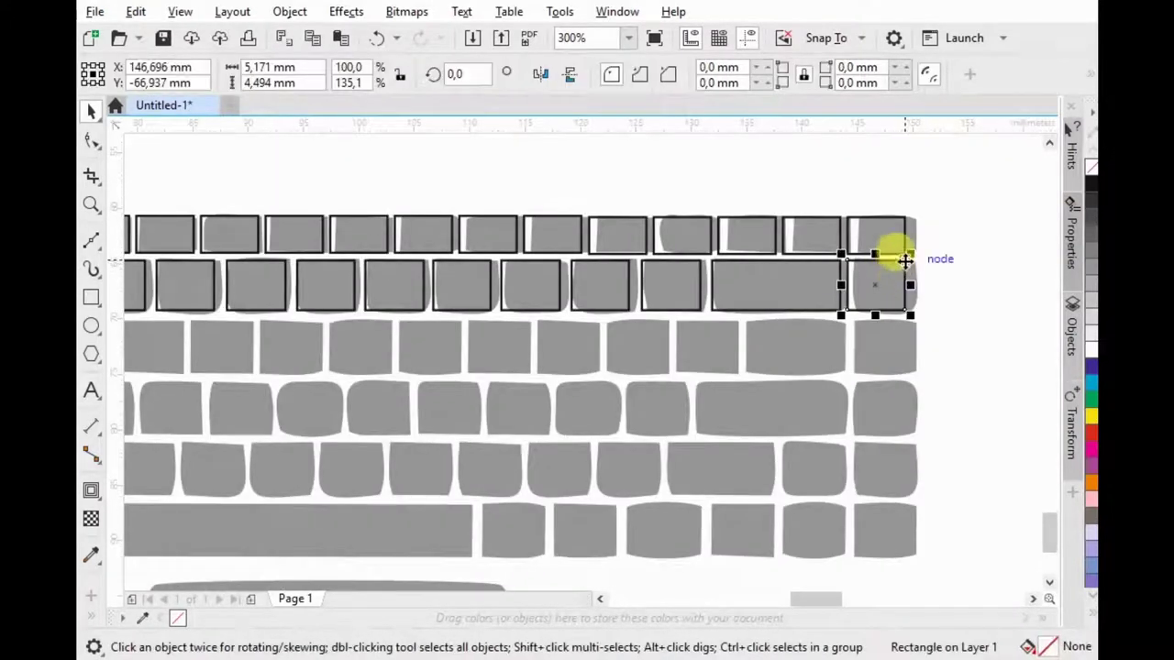
# Step: Copy the row-end rectangle down the right column and nudge the pair into alignment
pyautogui.moveTo(906, 262); pyautogui.dragTo(904, 333)
pyautogui.scroll(2, 906, 314)
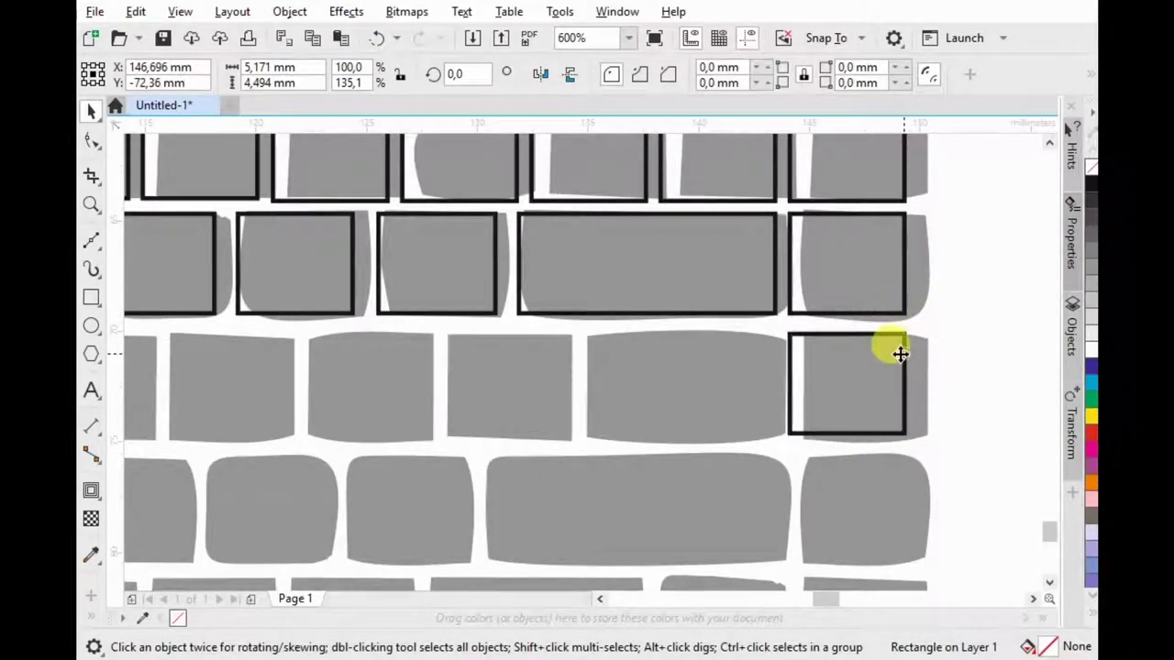
pyautogui.click(900, 354)
pyautogui.keyDown('shift'); pyautogui.click(872, 223); pyautogui.keyUp('shift')
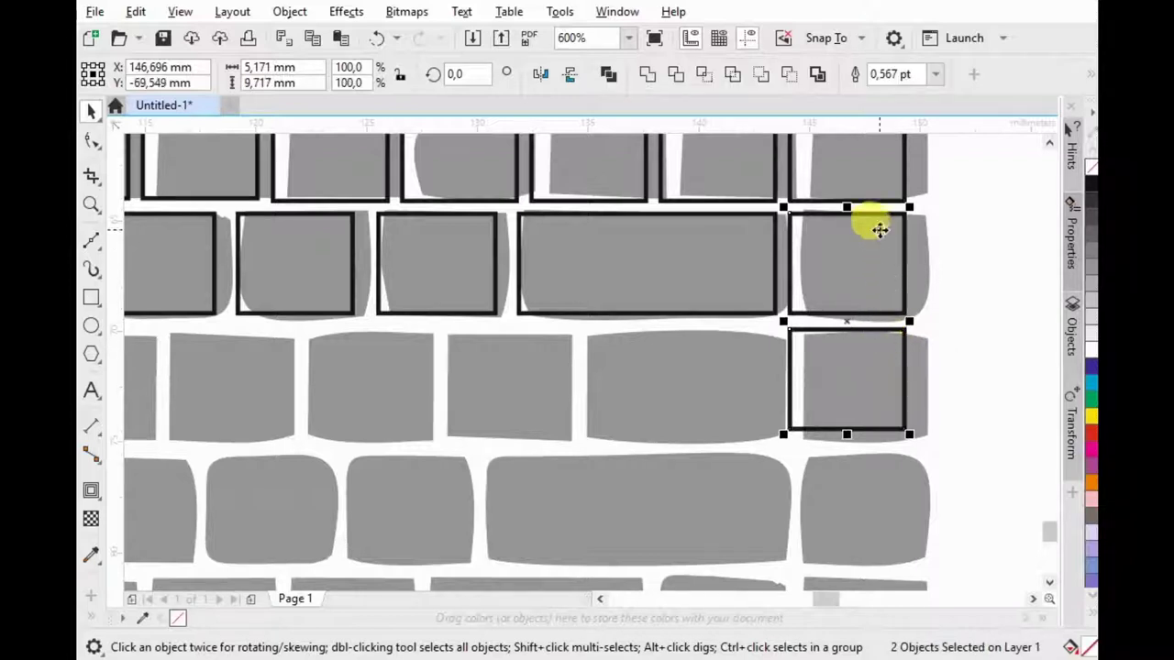
pyautogui.moveTo(900, 209); pyautogui.dragTo(908, 449)
pyautogui.press('Down')
pyautogui.press('Down')
pyautogui.press('Down')
pyautogui.scroll(-3, 887, 321)
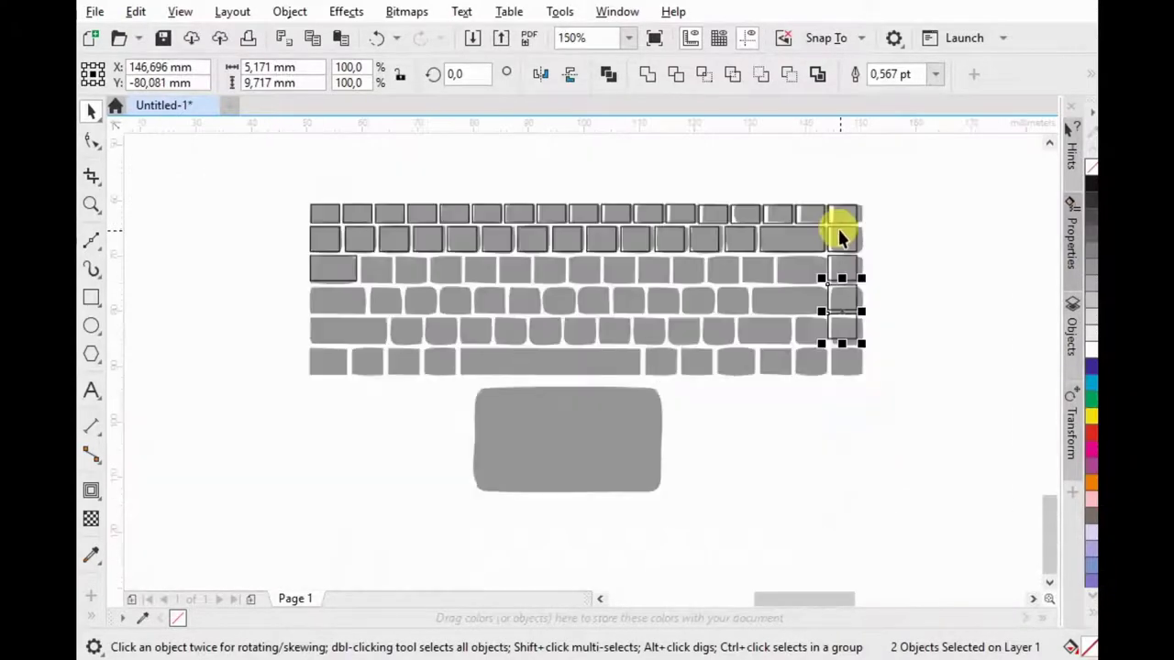
pyautogui.scroll(2, 852, 296)
# Step: Copy two more right-column rectangles further down and delete two stray rectangles
pyautogui.moveTo(929, 174); pyautogui.dragTo(781, 384)
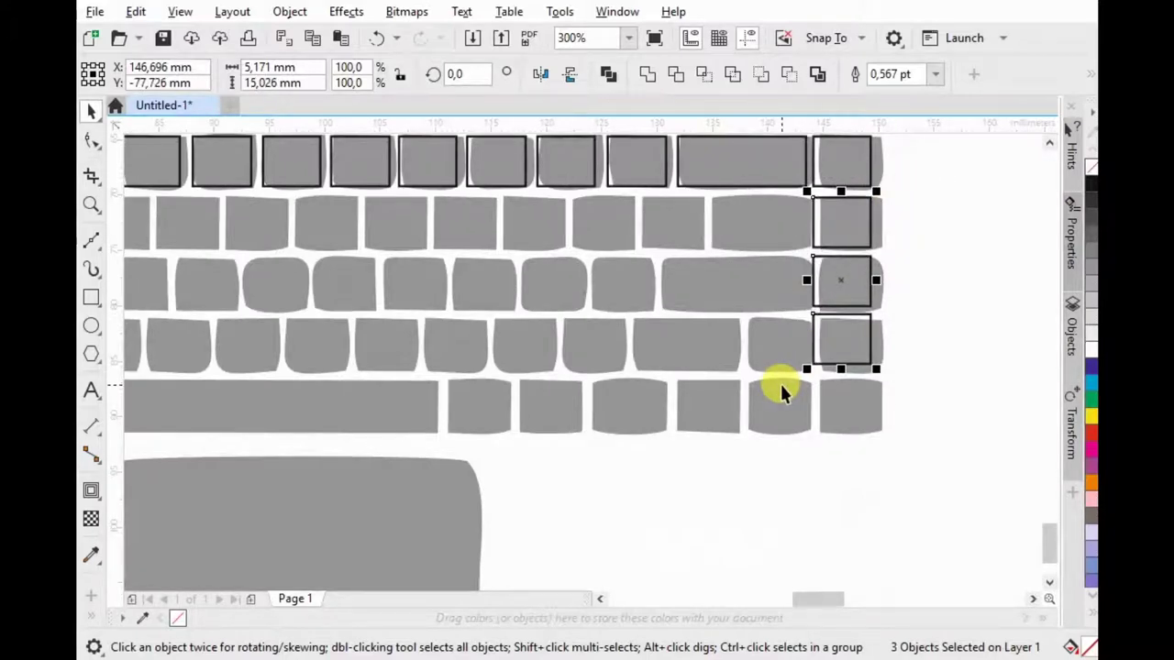
pyautogui.moveTo(983, 415); pyautogui.dragTo(738, 233)
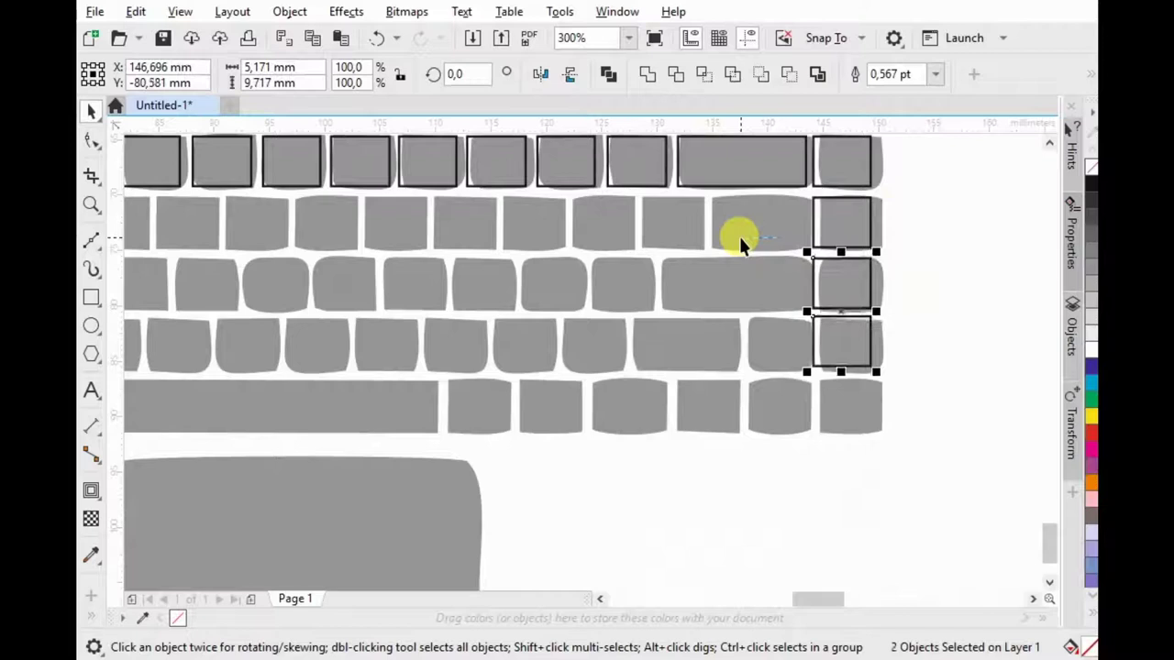
pyautogui.click(842, 343)
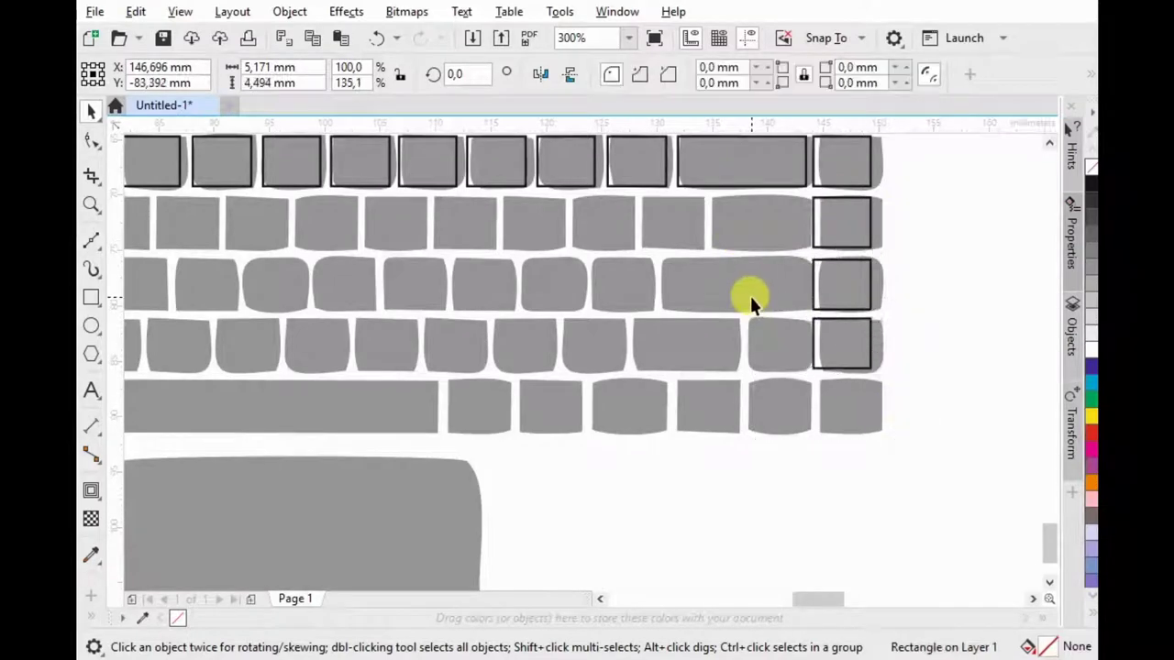
pyautogui.keyDown('shift'); pyautogui.click(880, 270); pyautogui.keyUp('shift')
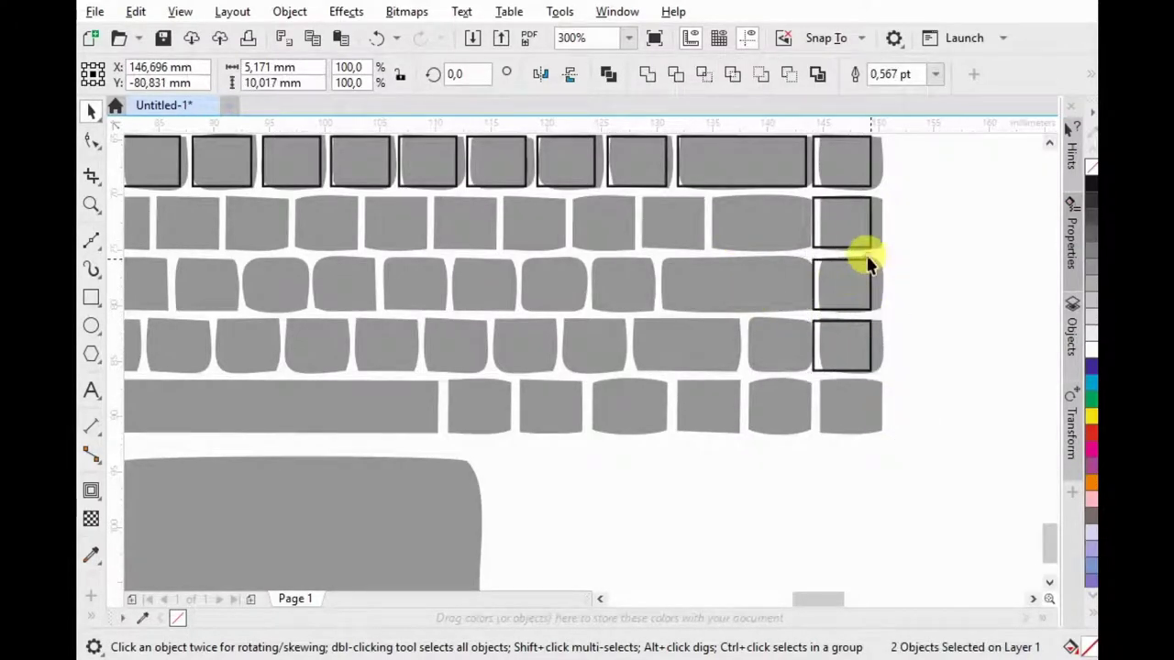
pyautogui.moveTo(870, 264)
pyautogui.mouseDown()
pyautogui.moveTo(948, 340)
pyautogui.moveTo(864, 321)
pyautogui.mouseUp()
pyautogui.click(967, 395)
pyautogui.scroll(-2, 971, 424)
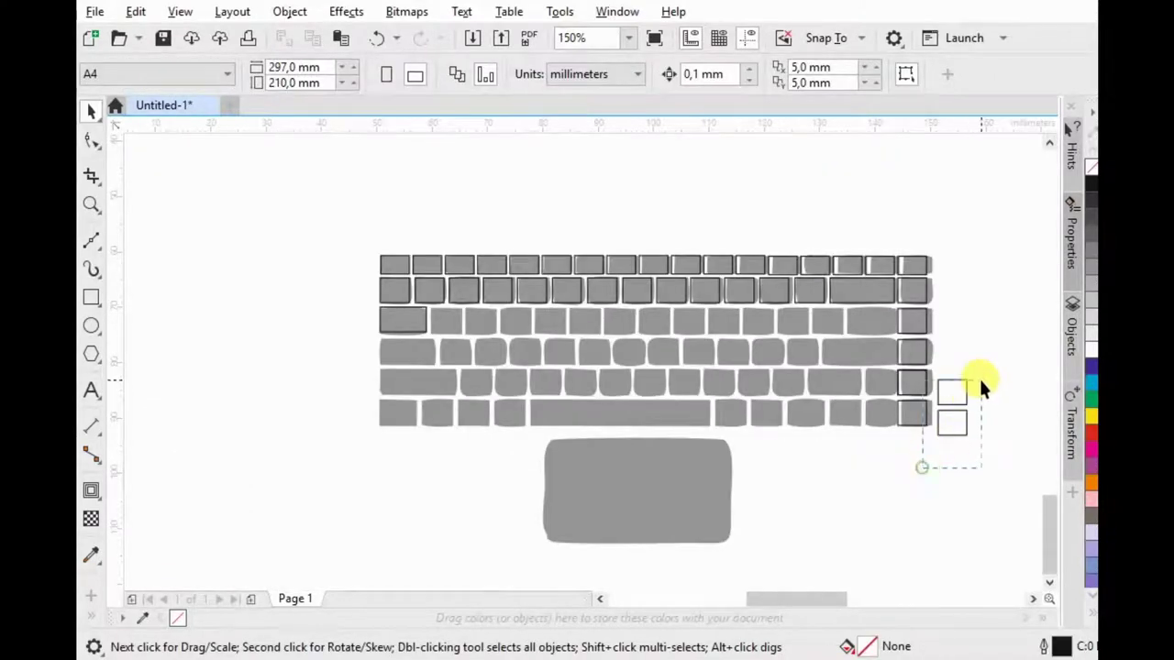
pyautogui.moveTo(981, 366); pyautogui.dragTo(981, 366)
pyautogui.press('Delete')
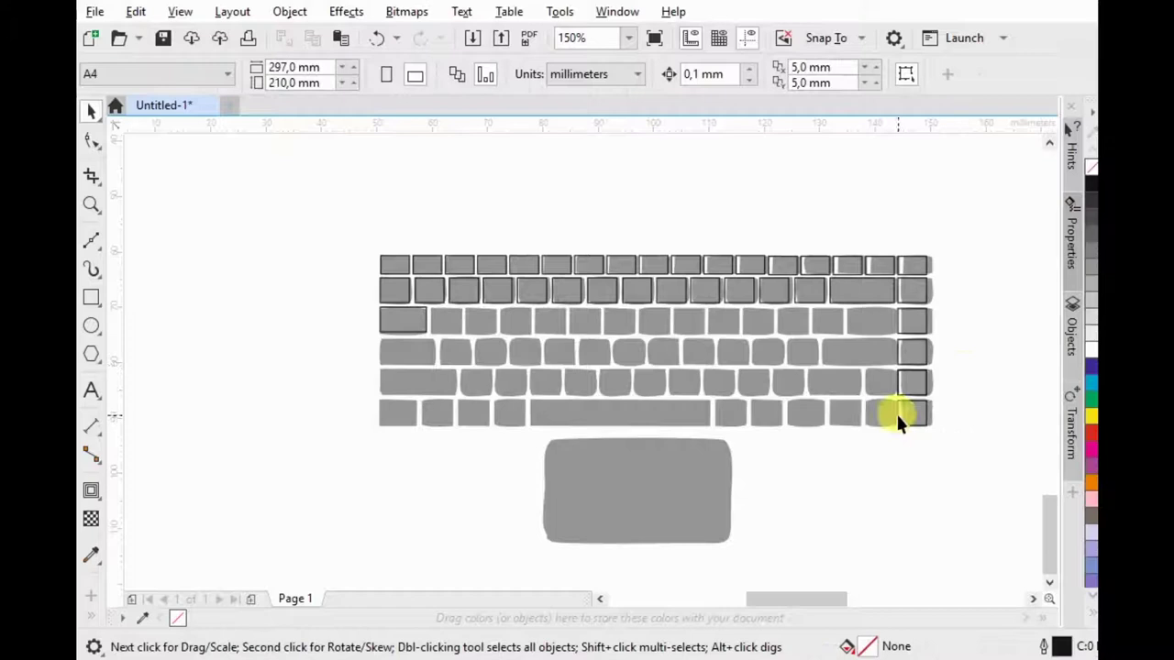
# Step: Move the wide rectangle down to start row three and check the wide first-key outlines
pyautogui.scroll(2, 363, 330)
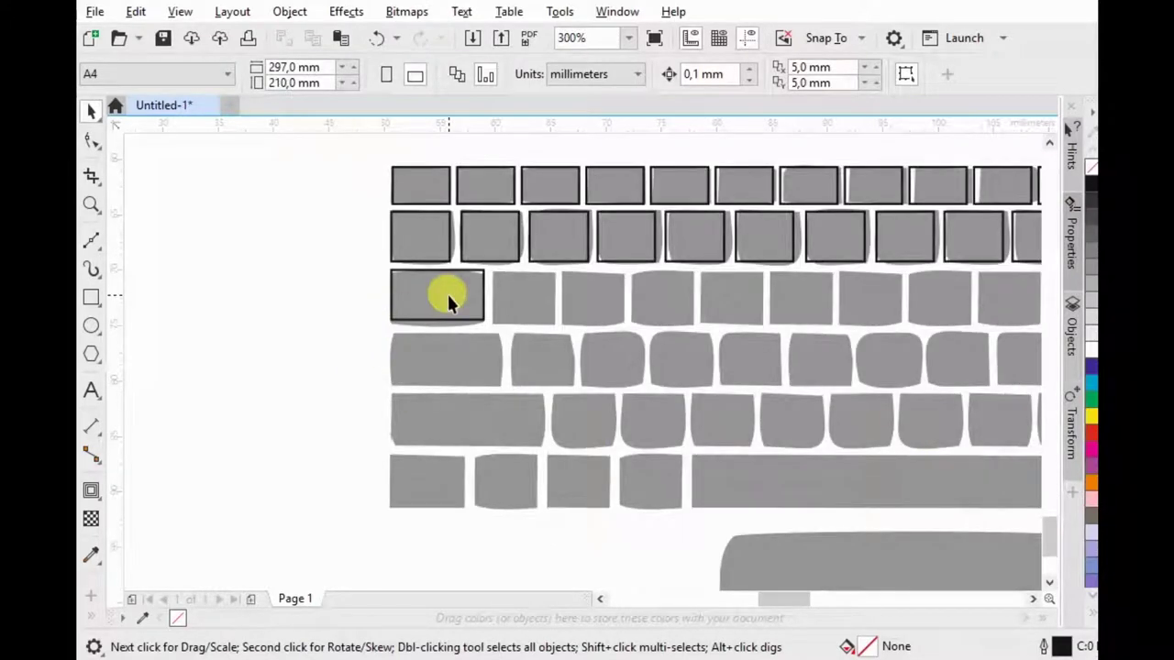
pyautogui.click(448, 294)
pyautogui.moveTo(389, 268); pyautogui.dragTo(388, 334)
pyautogui.scroll(-2, 317, 305)
pyautogui.keyDown('shift'); pyautogui.click(887, 337); pyautogui.keyUp('shift')
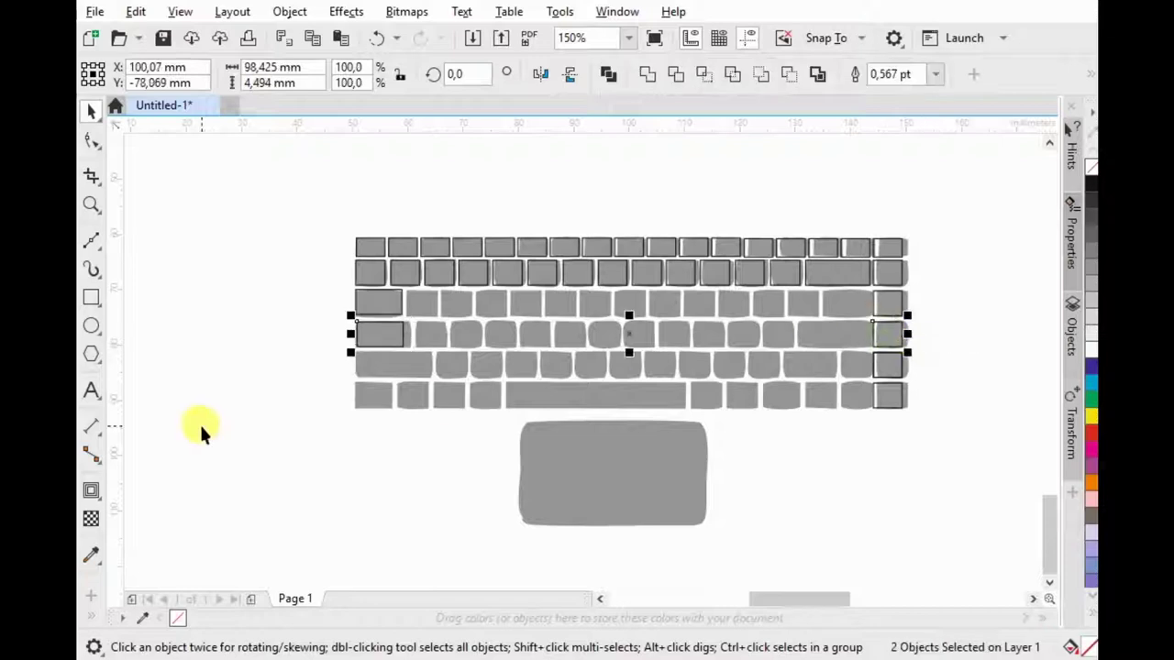
pyautogui.click(294, 367)
pyautogui.click(385, 332)
pyautogui.keyDown('shift'); pyautogui.click(379, 303); pyautogui.keyUp('shift')
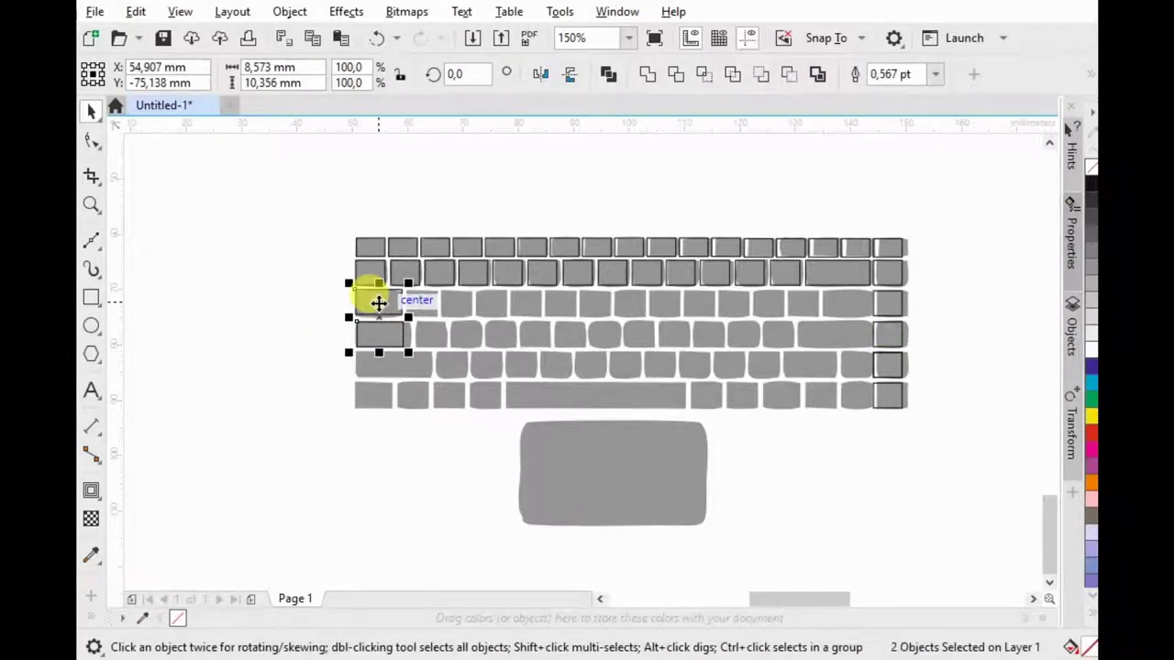
pyautogui.click(235, 328)
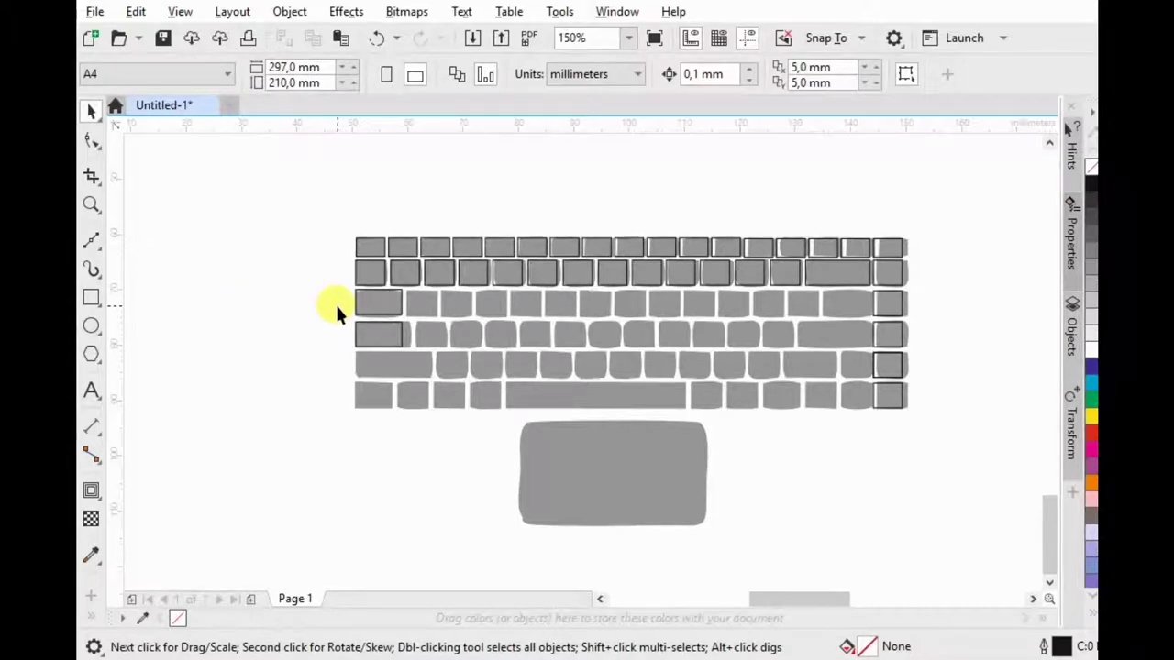
pyautogui.scroll(2, 466, 304)
pyautogui.click(365, 240)
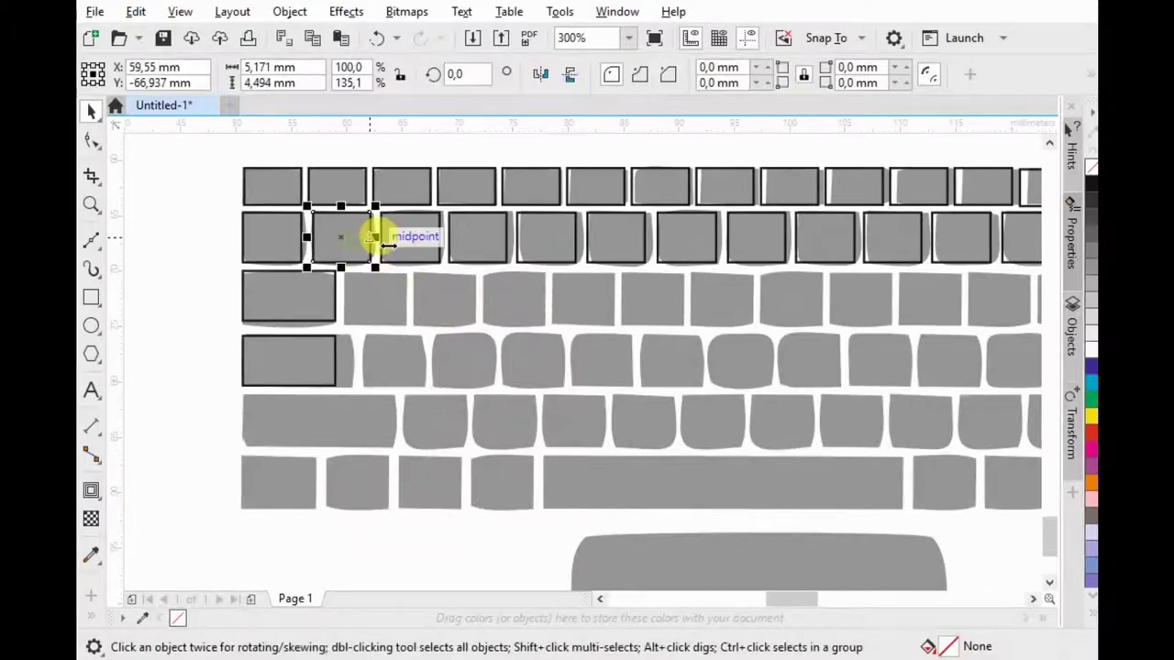
# Step: Select all the row-two key outlines through to the last key
pyautogui.keyDown('shift'); pyautogui.click(403, 227); pyautogui.keyUp('shift')
pyautogui.keyDown('shift'); pyautogui.click(466, 240); pyautogui.keyUp('shift')
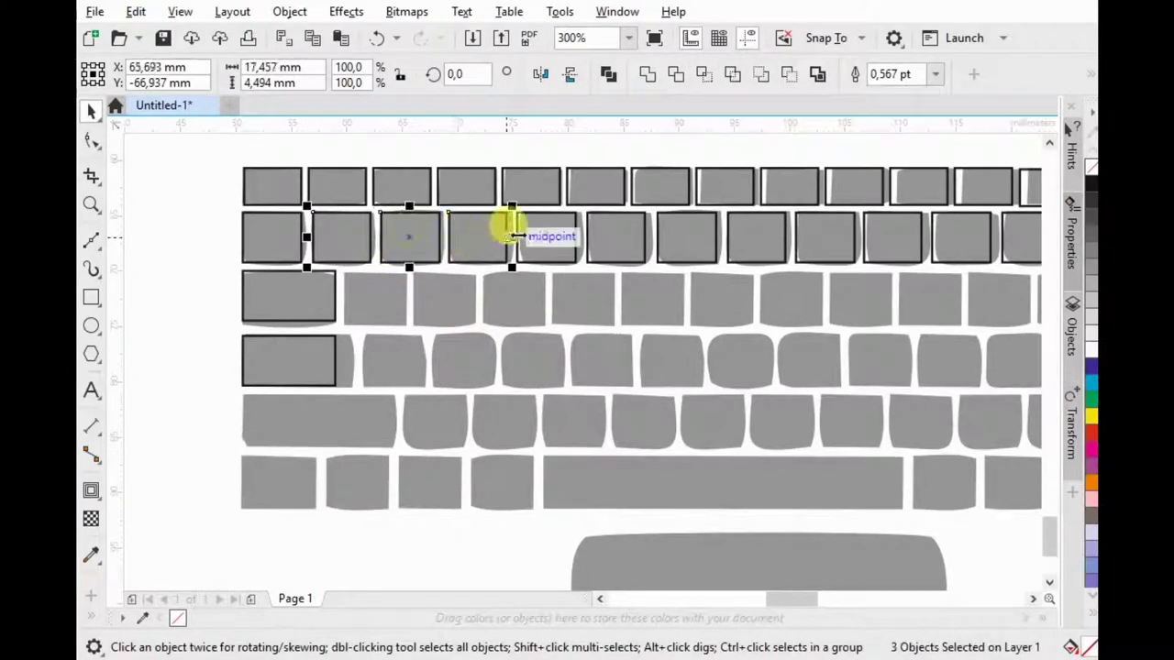
pyautogui.keyDown('shift'); pyautogui.click(541, 233); pyautogui.keyUp('shift')
pyautogui.keyDown('shift'); pyautogui.click(633, 233); pyautogui.keyUp('shift')
pyautogui.keyDown('shift'); pyautogui.click(706, 234); pyautogui.keyUp('shift')
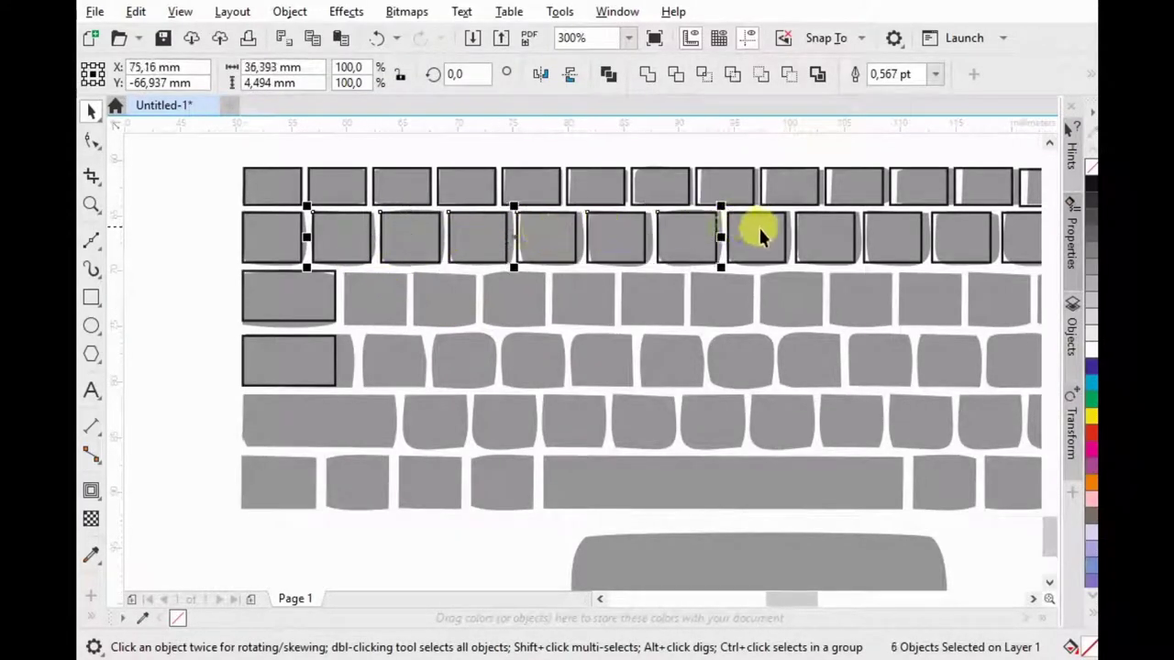
pyautogui.keyDown('shift'); pyautogui.click(770, 233); pyautogui.keyUp('shift')
pyautogui.keyDown('shift'); pyautogui.click(828, 240); pyautogui.keyUp('shift')
pyautogui.keyDown('shift'); pyautogui.click(899, 240); pyautogui.keyUp('shift')
pyautogui.keyDown('shift'); pyautogui.click(967, 241); pyautogui.keyUp('shift')
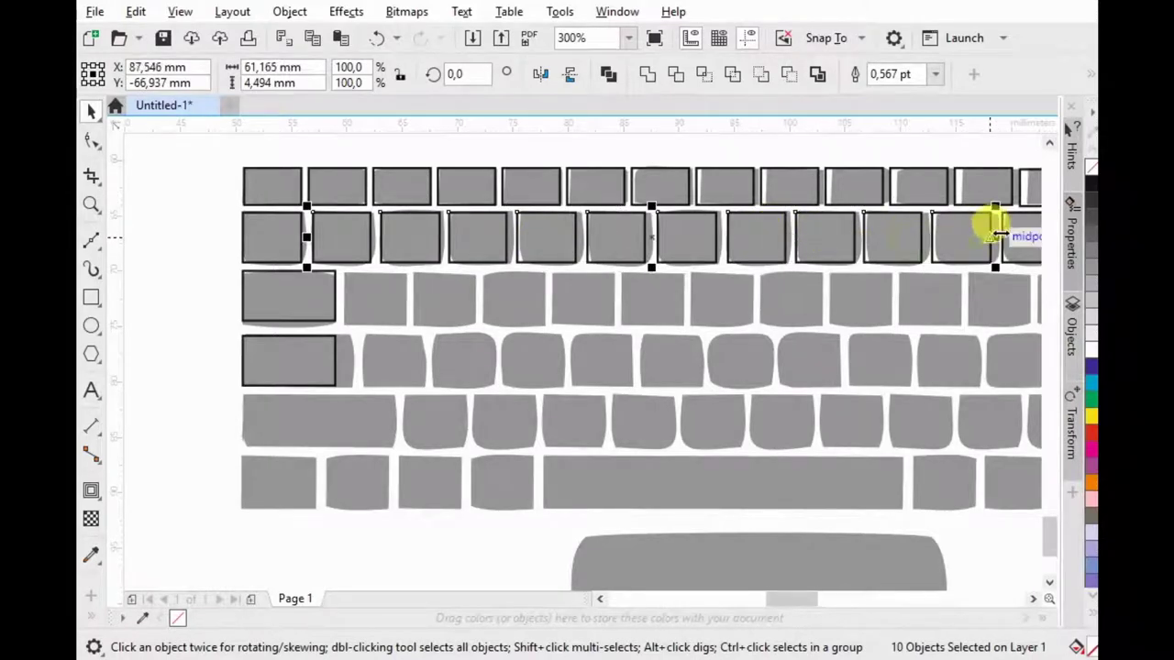
pyautogui.scroll(-1, 629, 234)
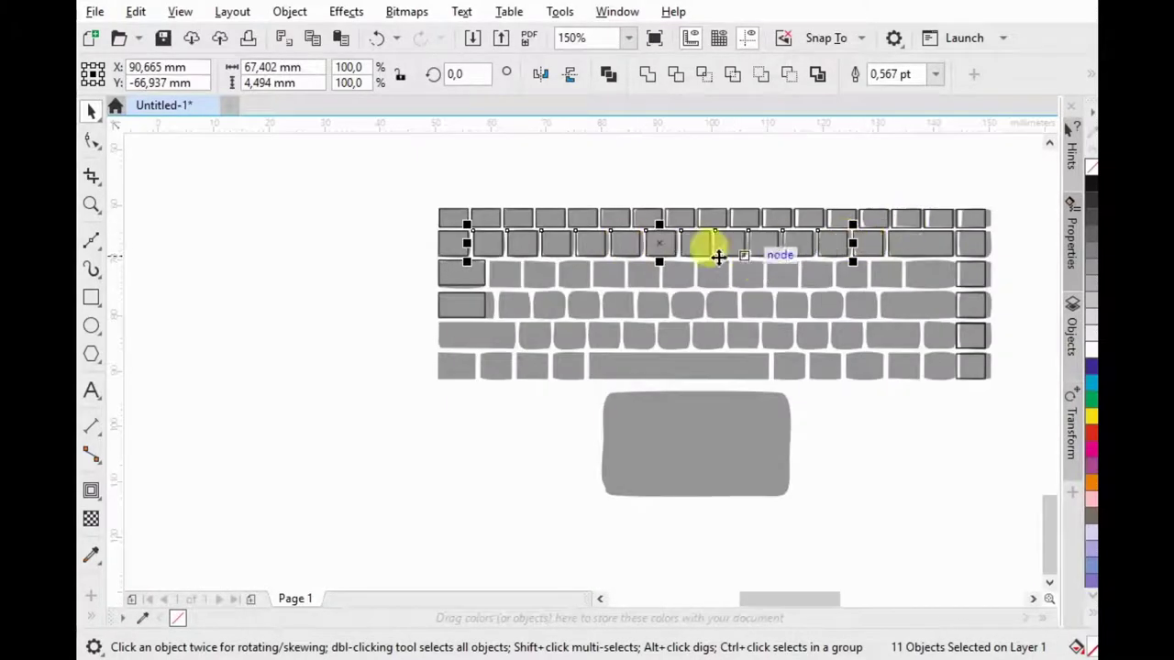
pyautogui.scroll(1, 513, 234)
# Step: Copy the row-two outlines down and place them over the row-three keys
pyautogui.moveTo(414, 221); pyautogui.dragTo(442, 280)
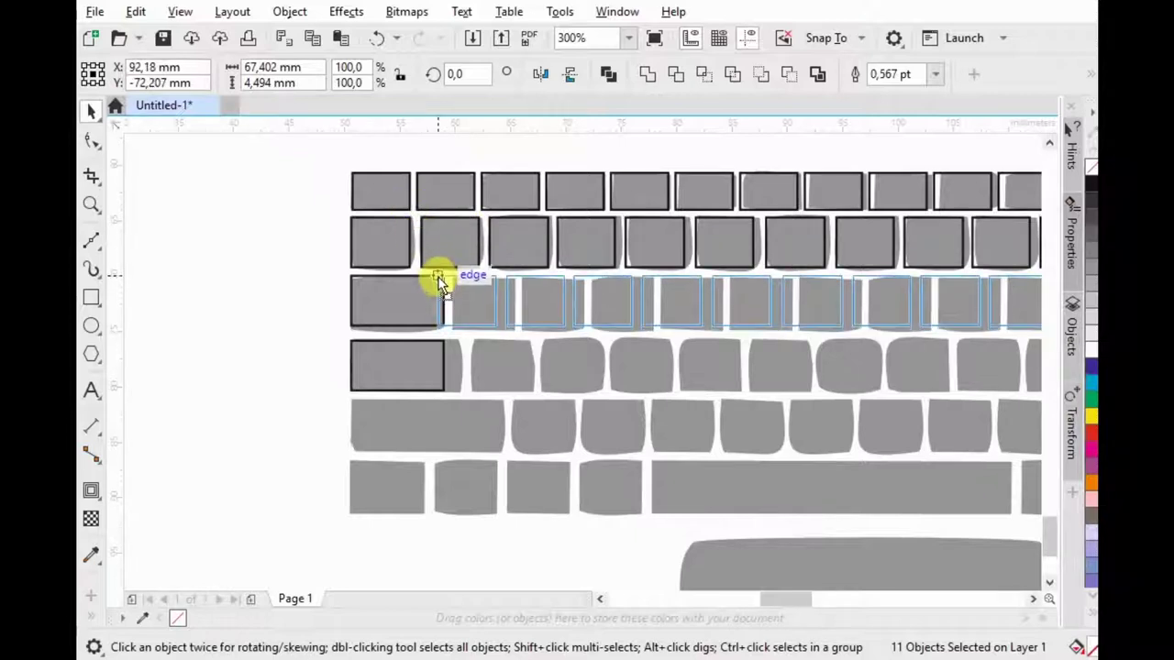
pyautogui.scroll(1, 442, 279)
pyautogui.moveTo(442, 279); pyautogui.dragTo(464, 274)
pyautogui.scroll(-1, 587, 294)
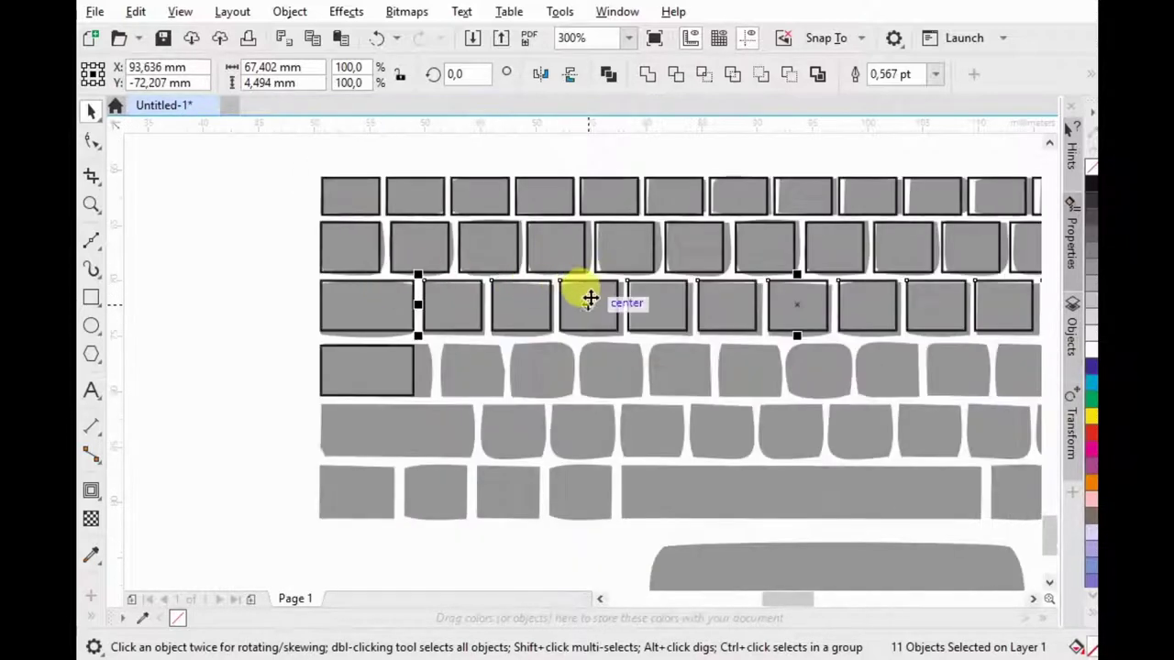
pyautogui.scroll(-1, 754, 314)
pyautogui.scroll(1, 992, 289)
# Step: Try copying two right-end key outlines down a row, then undo it
pyautogui.click(866, 265)
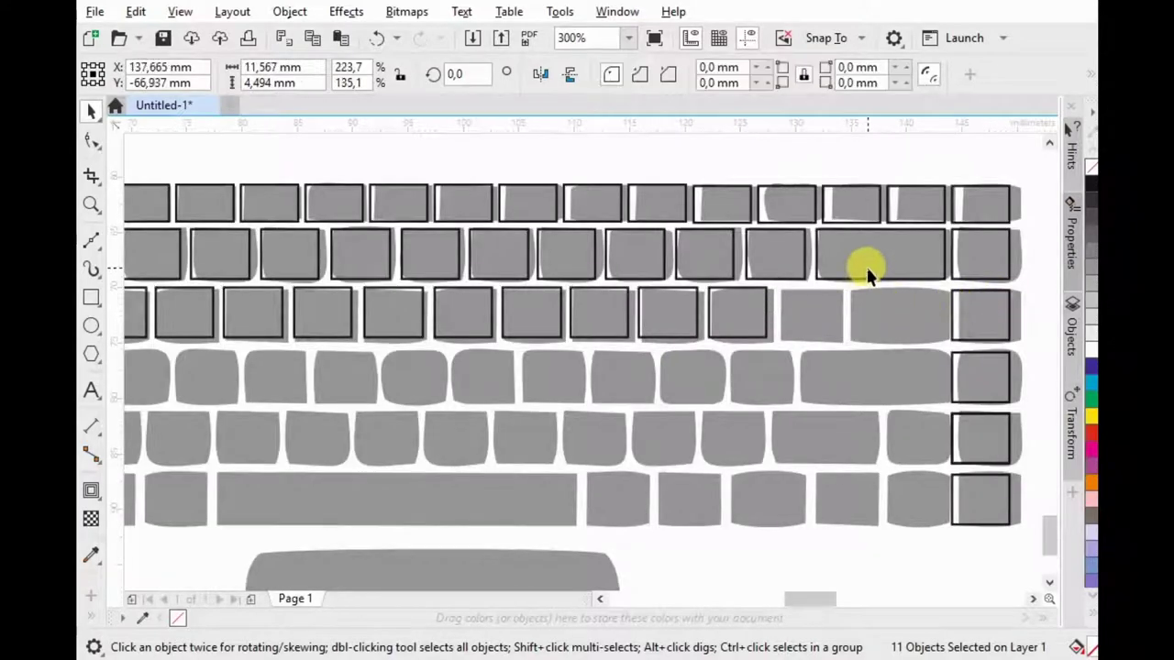
pyautogui.scroll(1, 865, 265)
pyautogui.keyDown('shift'); pyautogui.click(640, 264); pyautogui.keyUp('shift')
pyautogui.moveTo(916, 206); pyautogui.dragTo(919, 335)
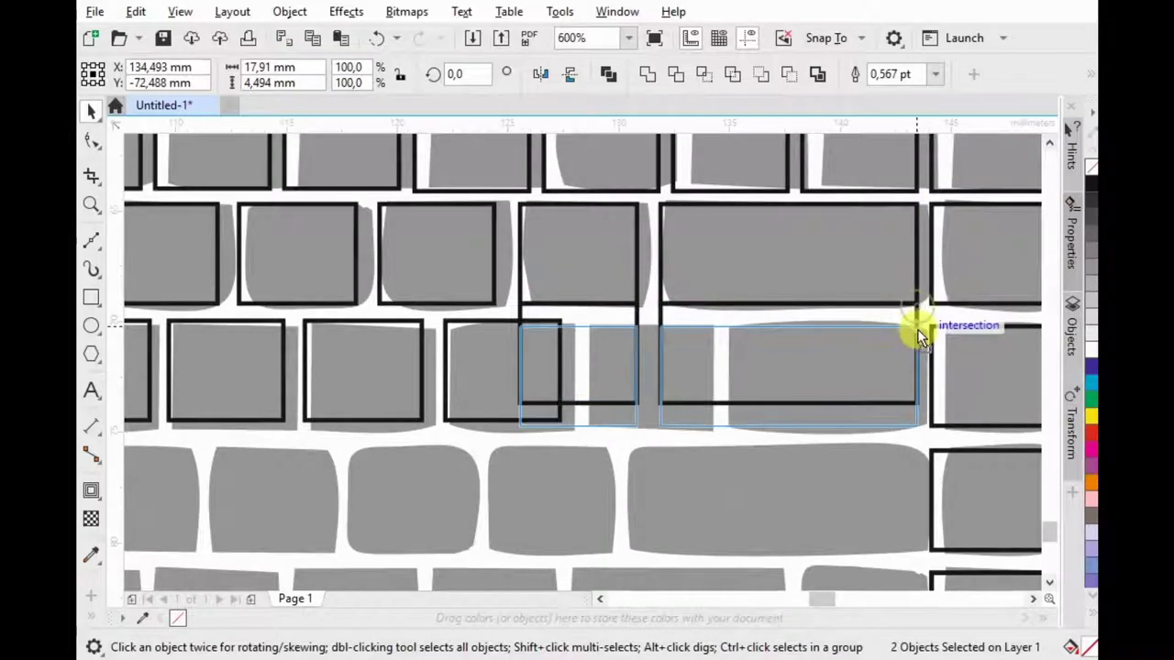
pyautogui.keyDown('shift'); pyautogui.click(963, 345); pyautogui.keyUp('shift')
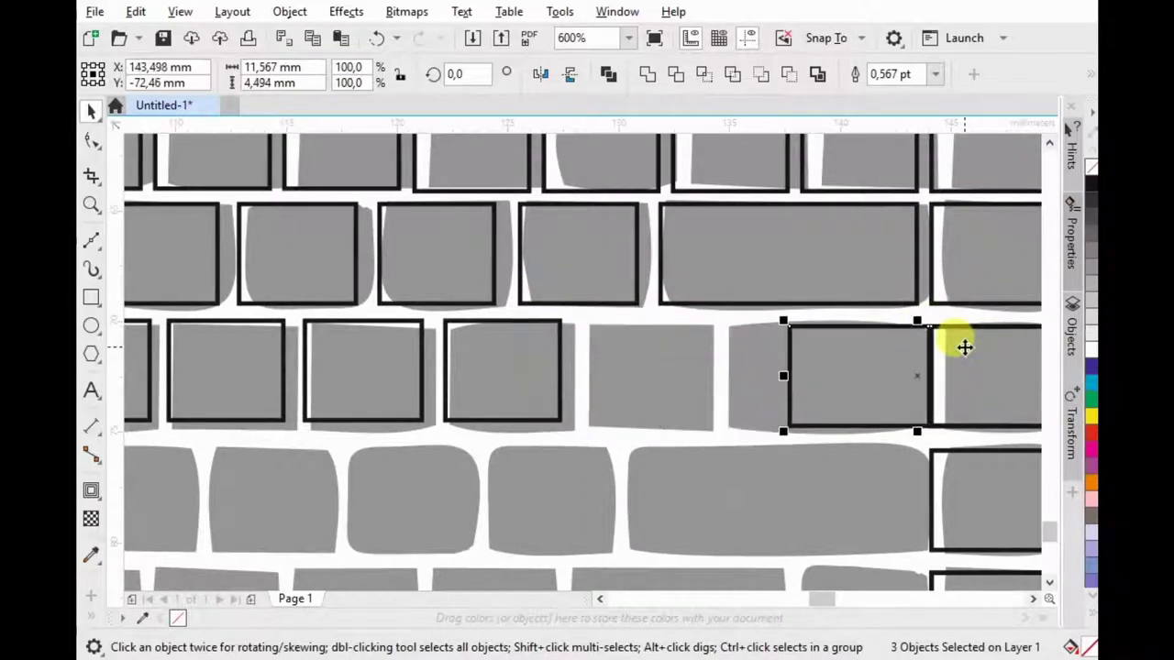
pyautogui.hotkey('ctrl', 'z')
pyautogui.hotkey('ctrl', 'z')
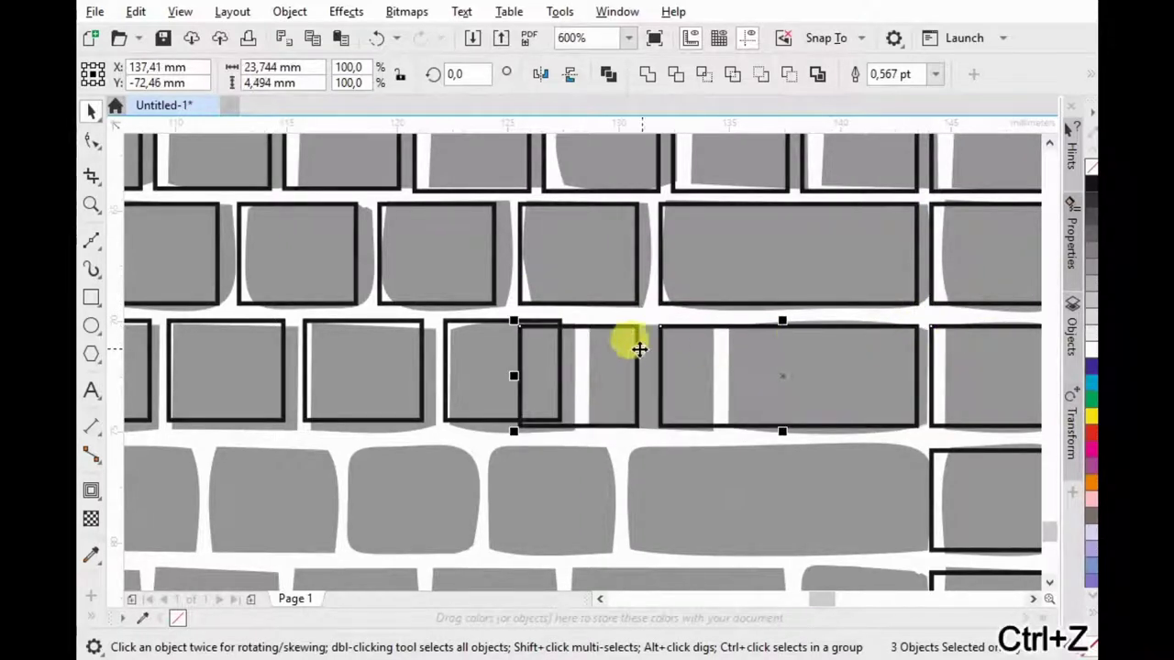
pyautogui.click(564, 338)
# Step: Slide the small row-three outline onto its key and narrow the long key outline to fit
pyautogui.click(568, 334)
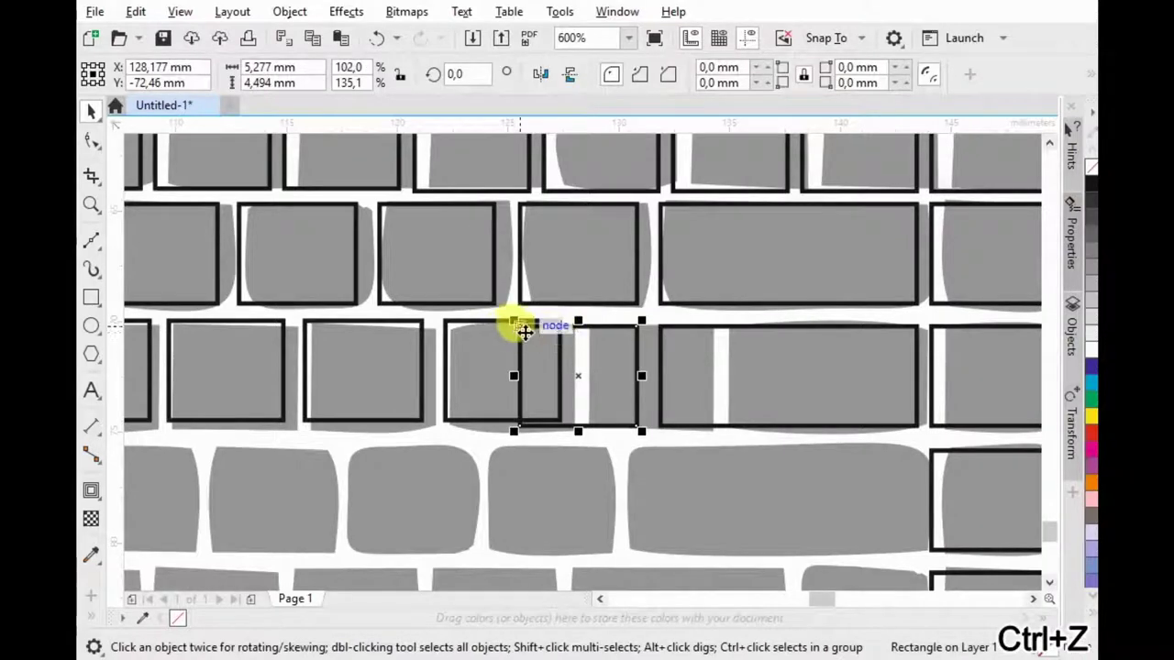
pyautogui.moveTo(516, 325); pyautogui.dragTo(568, 329)
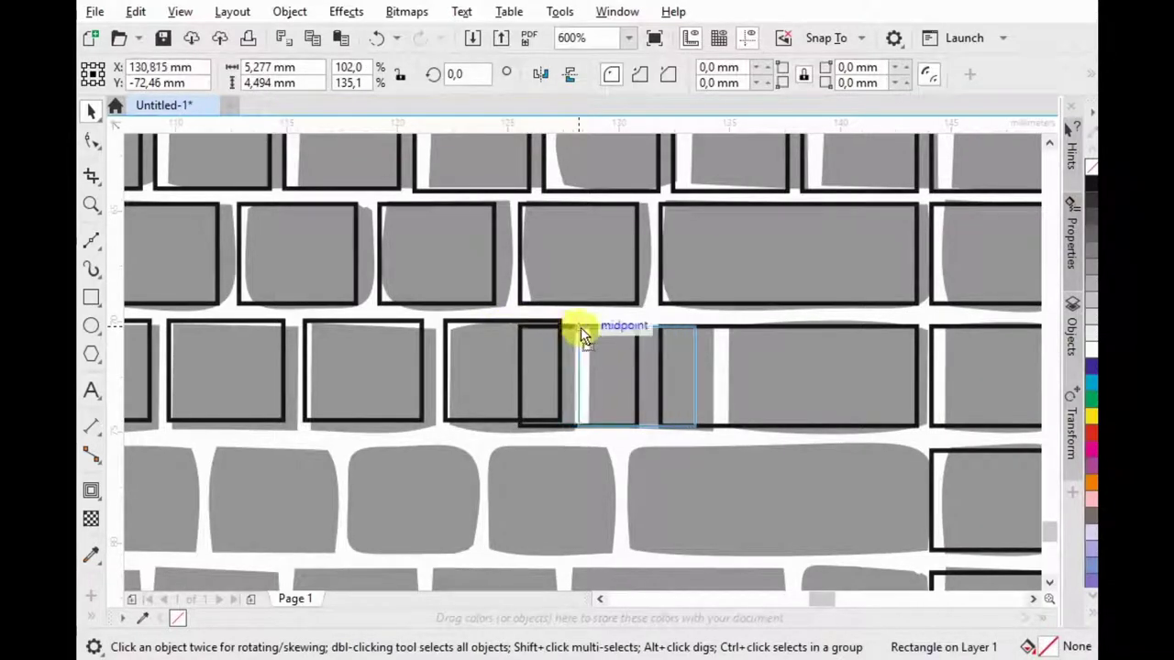
pyautogui.moveTo(568, 329); pyautogui.dragTo(585, 330)
pyautogui.click(719, 345)
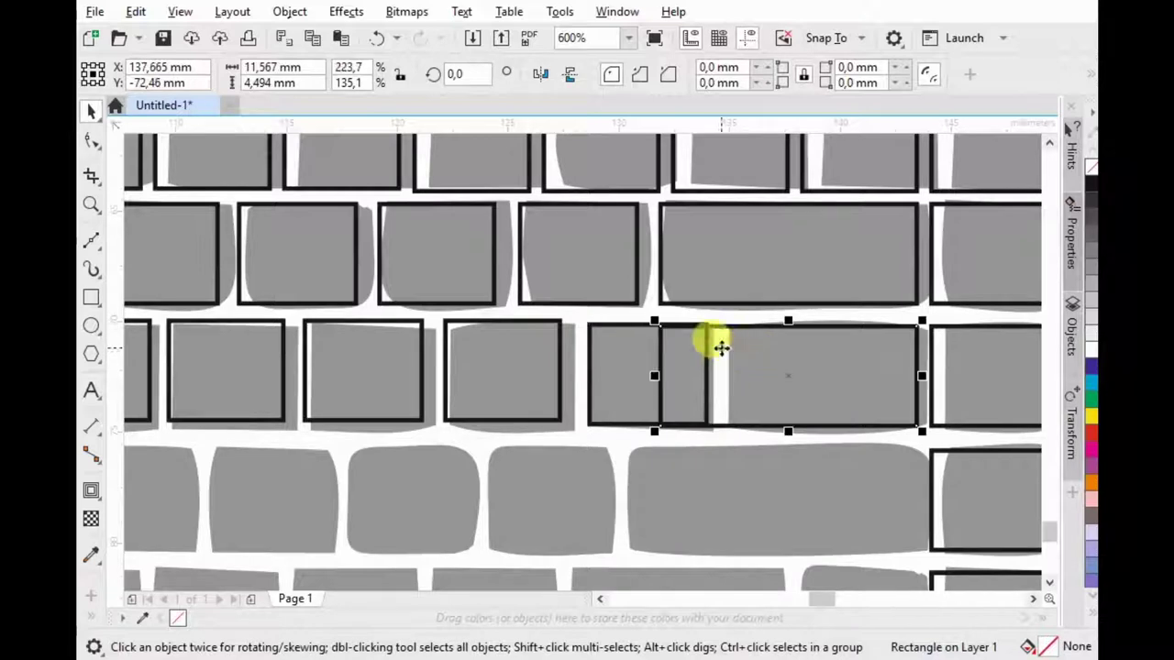
pyautogui.moveTo(658, 370); pyautogui.dragTo(712, 362)
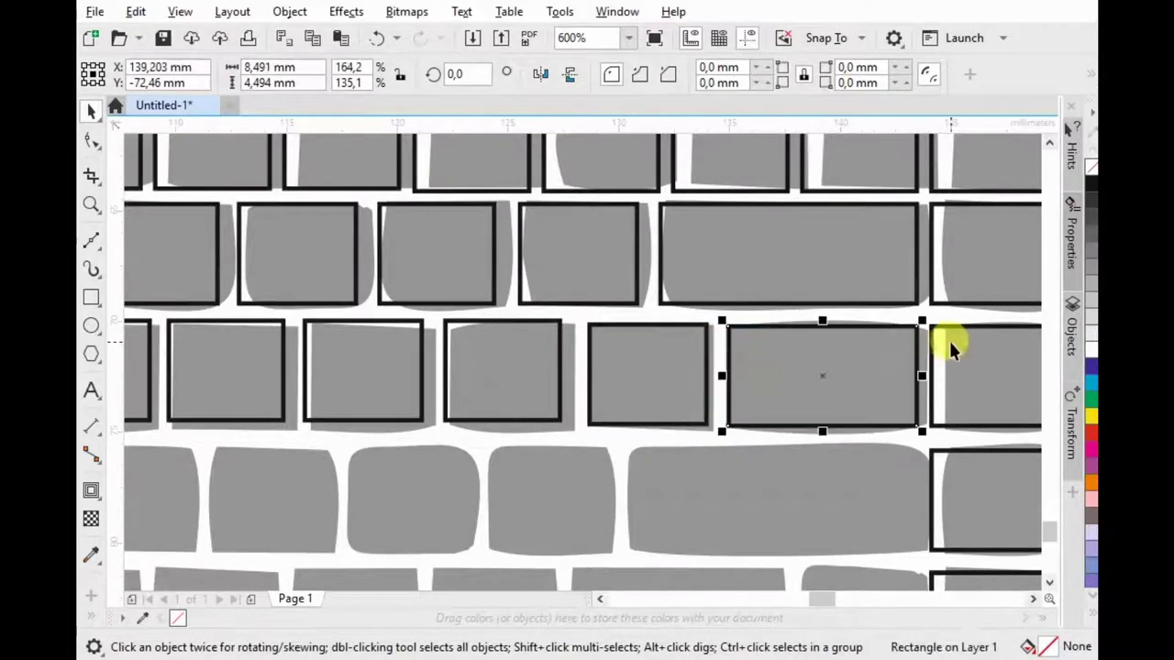
# Step: Align the tops of the row-three key outlines, then select the top three rows
pyautogui.keyDown('shift'); pyautogui.click(951, 341); pyautogui.keyUp('shift')
pyautogui.keyDown('shift'); pyautogui.click(625, 341); pyautogui.keyUp('shift')
pyautogui.keyDown('shift'); pyautogui.click(467, 341); pyautogui.keyUp('shift')
pyautogui.keyDown('shift'); pyautogui.click(378, 339); pyautogui.keyUp('shift')
pyautogui.keyDown('shift'); pyautogui.click(270, 340); pyautogui.keyUp('shift')
pyautogui.press('t')
pyautogui.scroll(-2, 754, 371)
pyautogui.scroll(3, 301, 364)
pyautogui.scroll(-3, 301, 364)
pyautogui.moveTo(875, 312); pyautogui.dragTo(259, 295)
pyautogui.moveTo(967, 336); pyautogui.dragTo(967, 332)
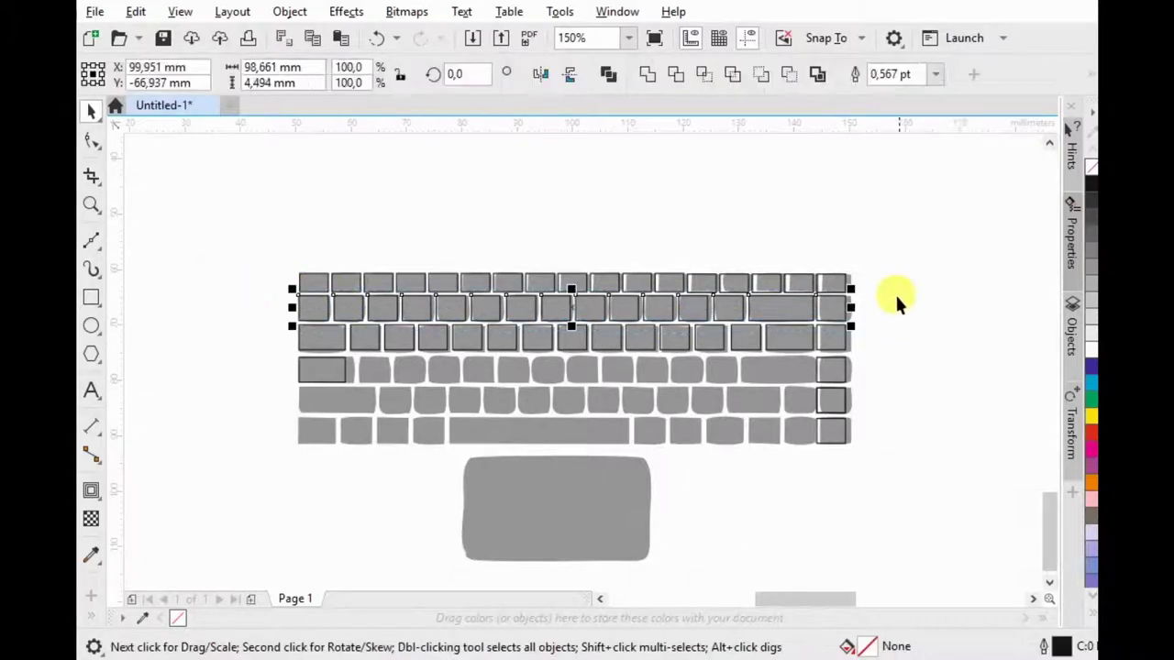
# Step: Select the row-three key outlines and copy them down onto row four
pyautogui.click(889, 328)
pyautogui.scroll(2, 362, 366)
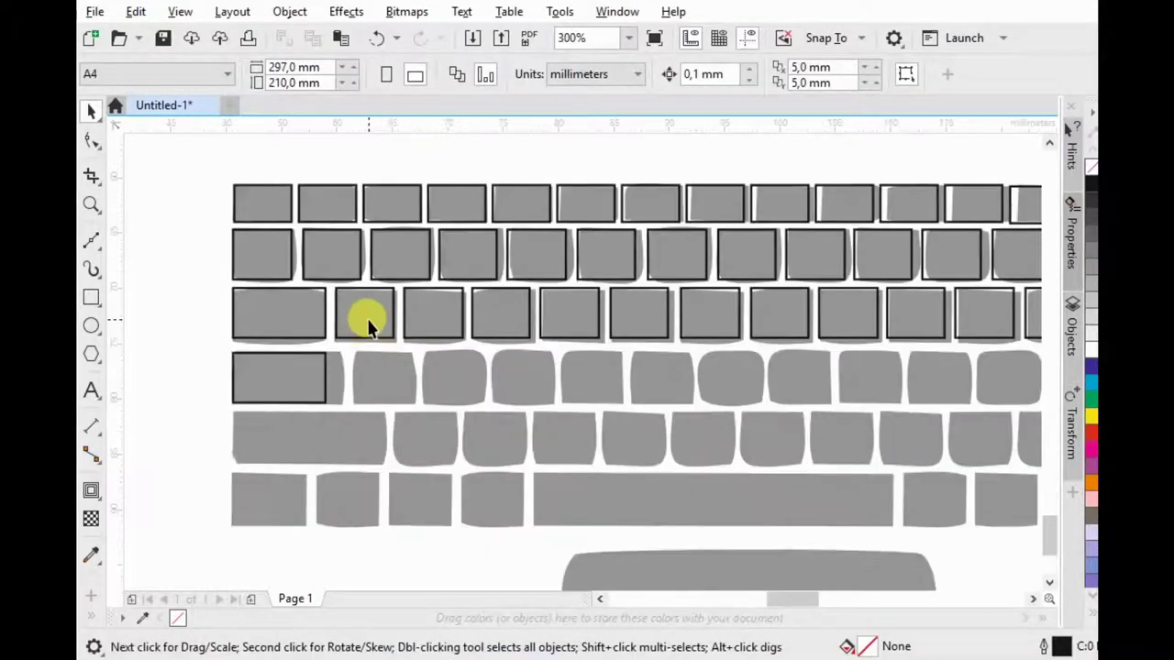
pyautogui.click(367, 315)
pyautogui.keyDown('shift'); pyautogui.click(464, 310); pyautogui.keyUp('shift')
pyautogui.keyDown('shift'); pyautogui.click(504, 314); pyautogui.keyUp('shift')
pyautogui.keyDown('shift'); pyautogui.click(568, 314); pyautogui.keyUp('shift')
pyautogui.keyDown('shift'); pyautogui.click(642, 315); pyautogui.keyUp('shift')
pyautogui.keyDown('shift'); pyautogui.click(714, 314); pyautogui.keyUp('shift')
pyautogui.keyDown('shift'); pyautogui.click(779, 312); pyautogui.keyUp('shift')
pyautogui.keyDown('shift'); pyautogui.click(838, 310); pyautogui.keyUp('shift')
pyautogui.keyDown('shift'); pyautogui.click(917, 316); pyautogui.keyUp('shift')
pyautogui.keyDown('shift'); pyautogui.click(981, 310); pyautogui.keyUp('shift')
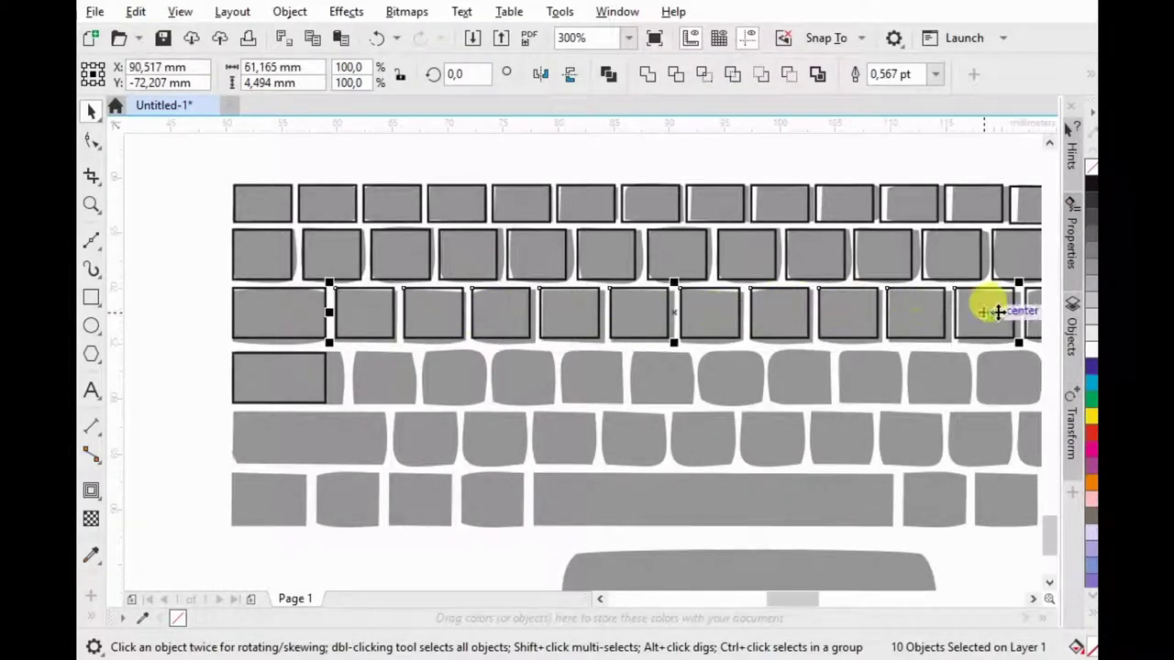
pyautogui.moveTo(335, 288); pyautogui.dragTo(346, 353)
# Step: Stretch row four's wide left key and copy the two right-end keys down into row four
pyautogui.scroll(1, 345, 350)
pyautogui.click(335, 401)
pyautogui.moveTo(332, 392); pyautogui.dragTo(363, 358)
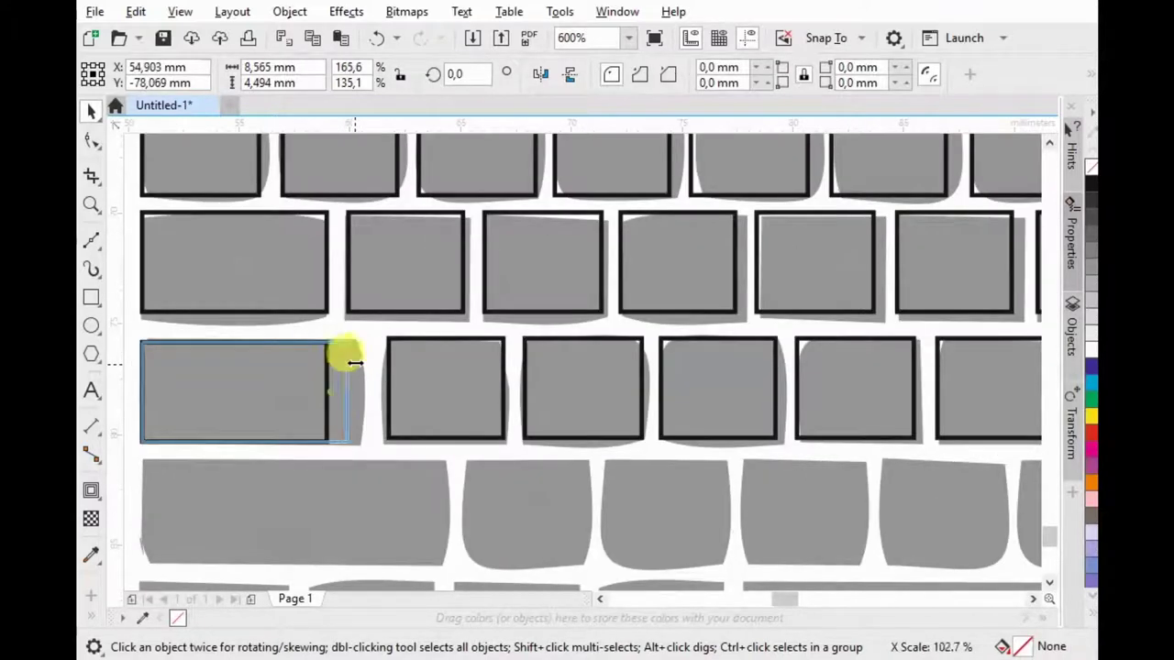
pyautogui.click(486, 364)
pyautogui.scroll(-2, 486, 364)
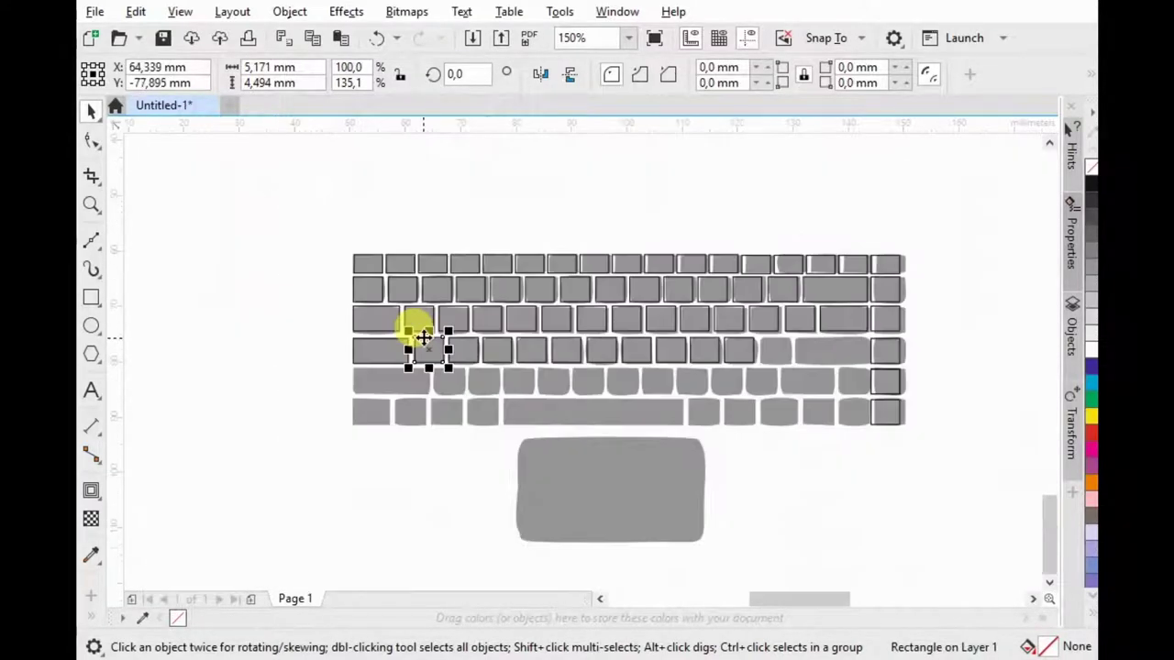
pyautogui.scroll(1, 826, 333)
pyautogui.keyDown('shift'); pyautogui.click(842, 309); pyautogui.keyUp('shift')
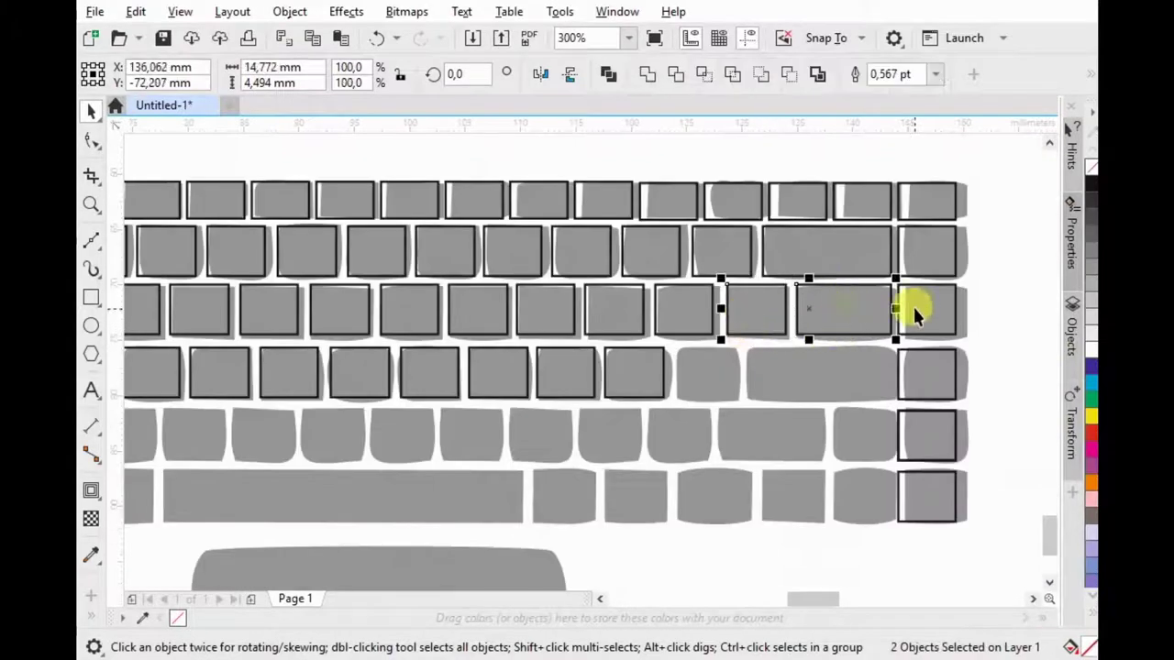
pyautogui.moveTo(892, 284); pyautogui.dragTo(897, 359)
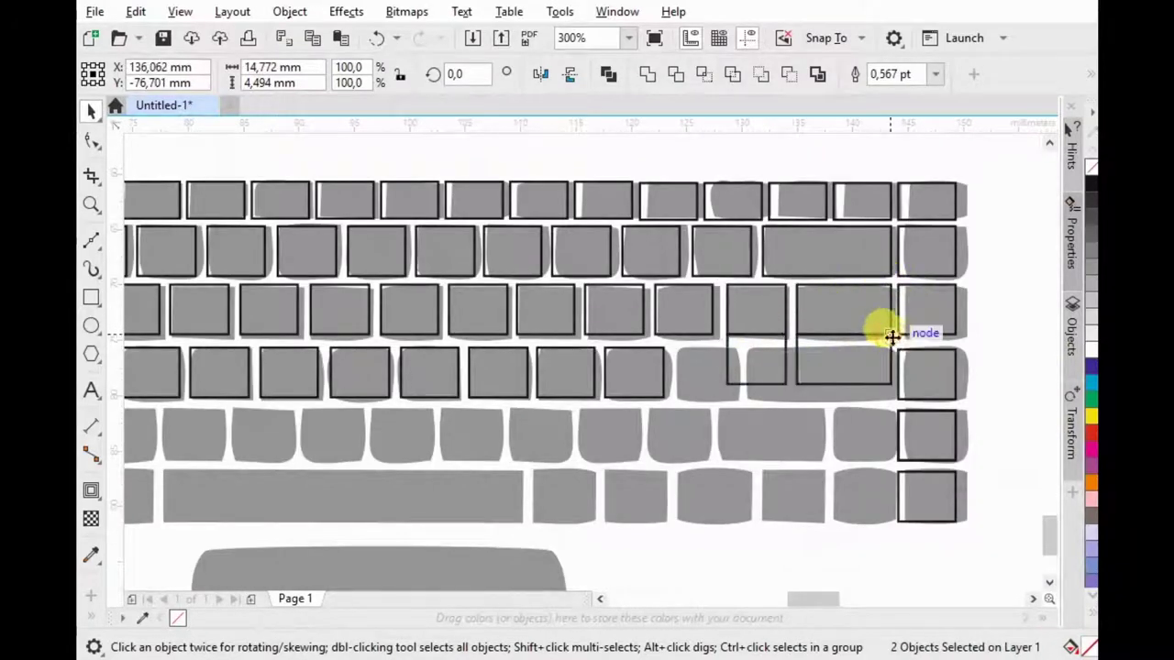
pyautogui.moveTo(895, 353); pyautogui.dragTo(886, 351)
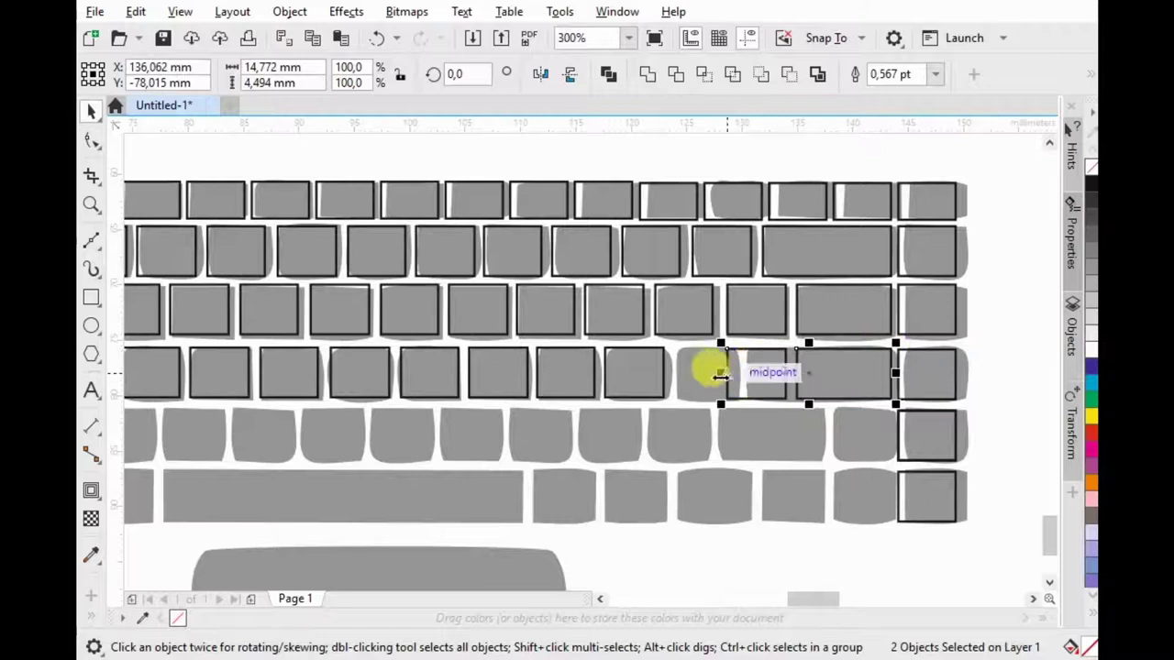
pyautogui.click(992, 424)
# Step: Shift the small right-end key onto its key and widen the wider key to fit
pyautogui.click(751, 350)
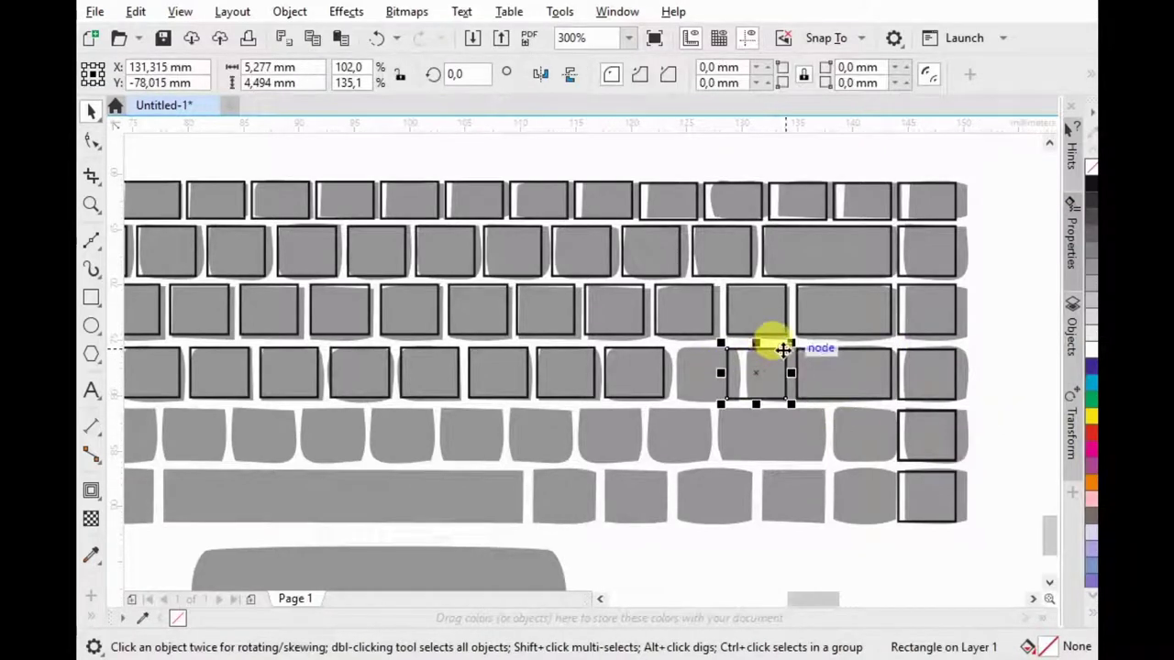
pyautogui.moveTo(742, 350); pyautogui.dragTo(741, 359)
pyautogui.click(802, 369)
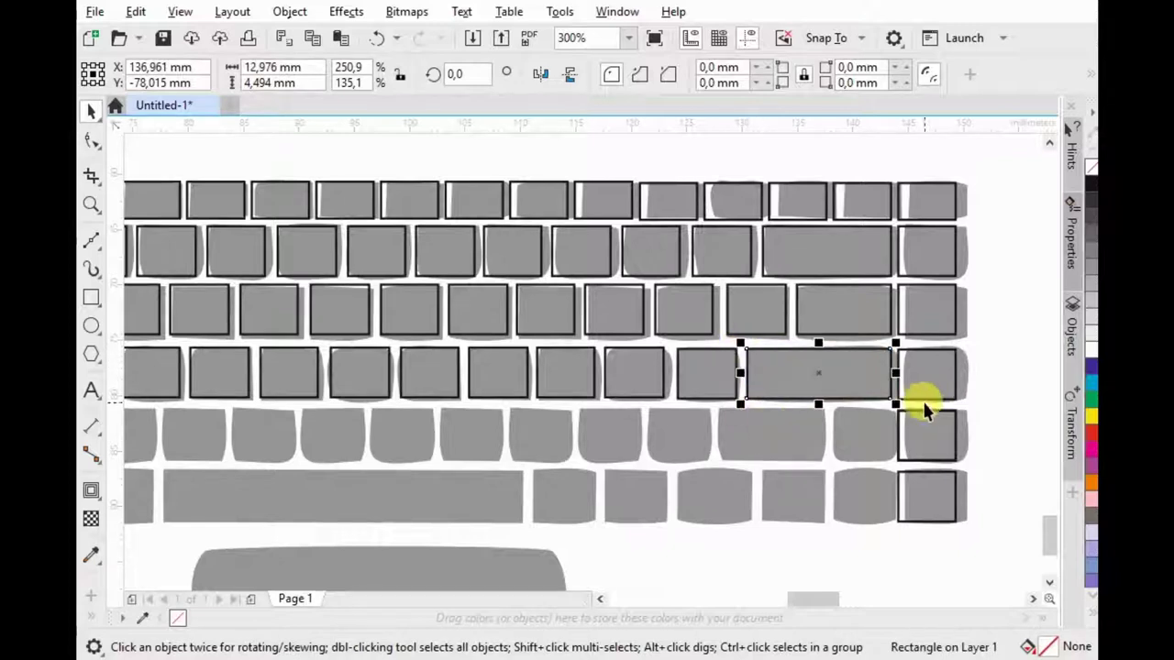
pyautogui.scroll(-2, 985, 333)
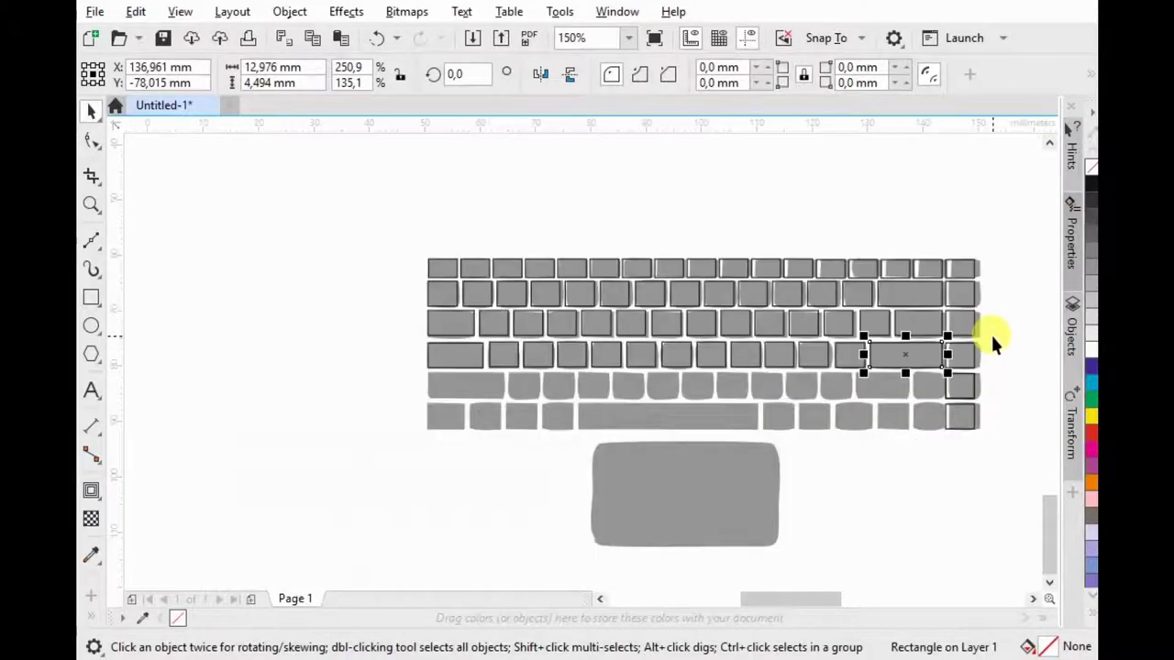
pyautogui.moveTo(385, 367); pyautogui.dragTo(388, 369)
pyautogui.click(388, 371)
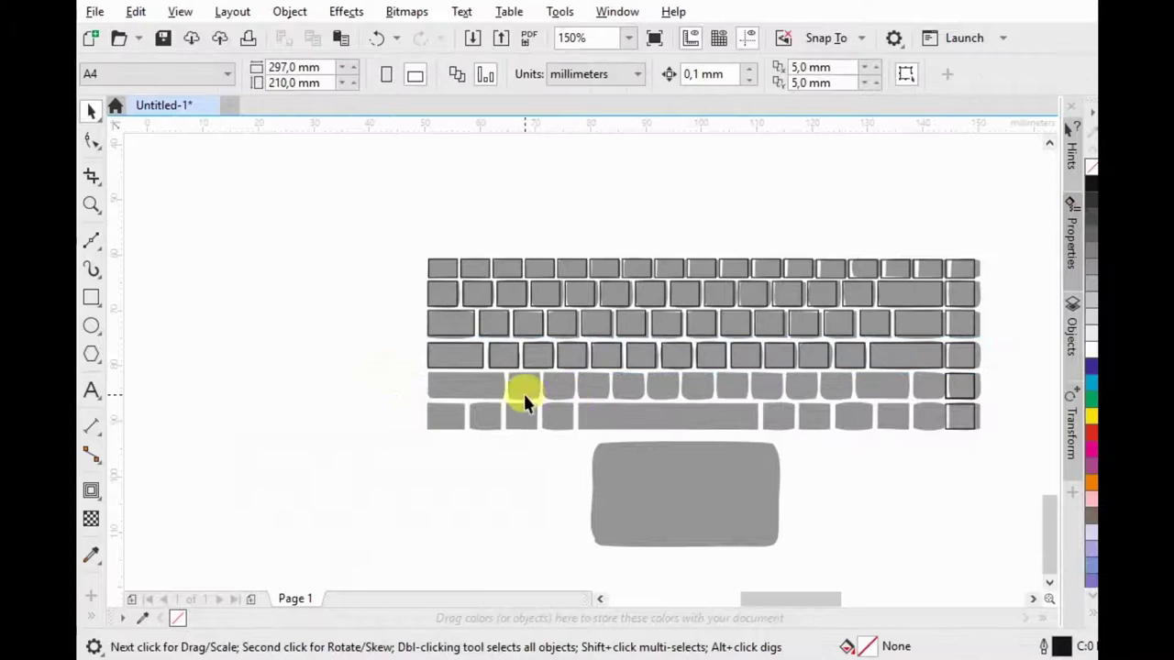
# Step: Copy the fourth key row down over the fifth row's sketch
pyautogui.scroll(2, 524, 397)
pyautogui.scroll(-2, 289, 363)
pyautogui.moveTo(295, 344); pyautogui.dragTo(848, 305)
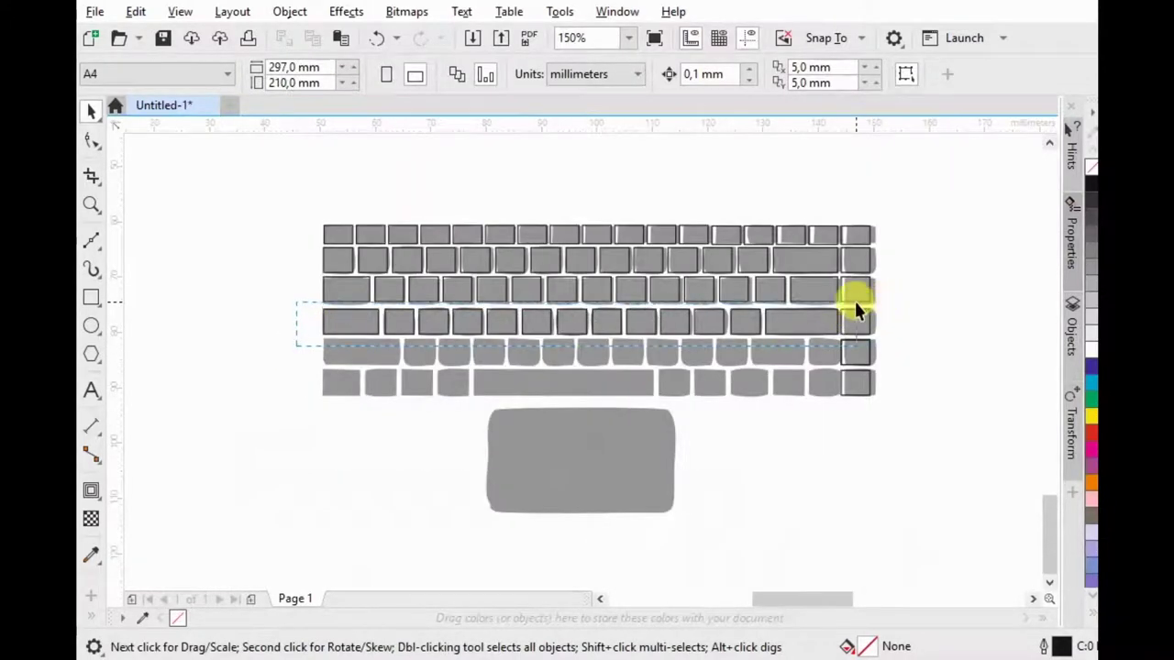
pyautogui.scroll(2, 846, 318)
pyautogui.moveTo(828, 307); pyautogui.dragTo(830, 376)
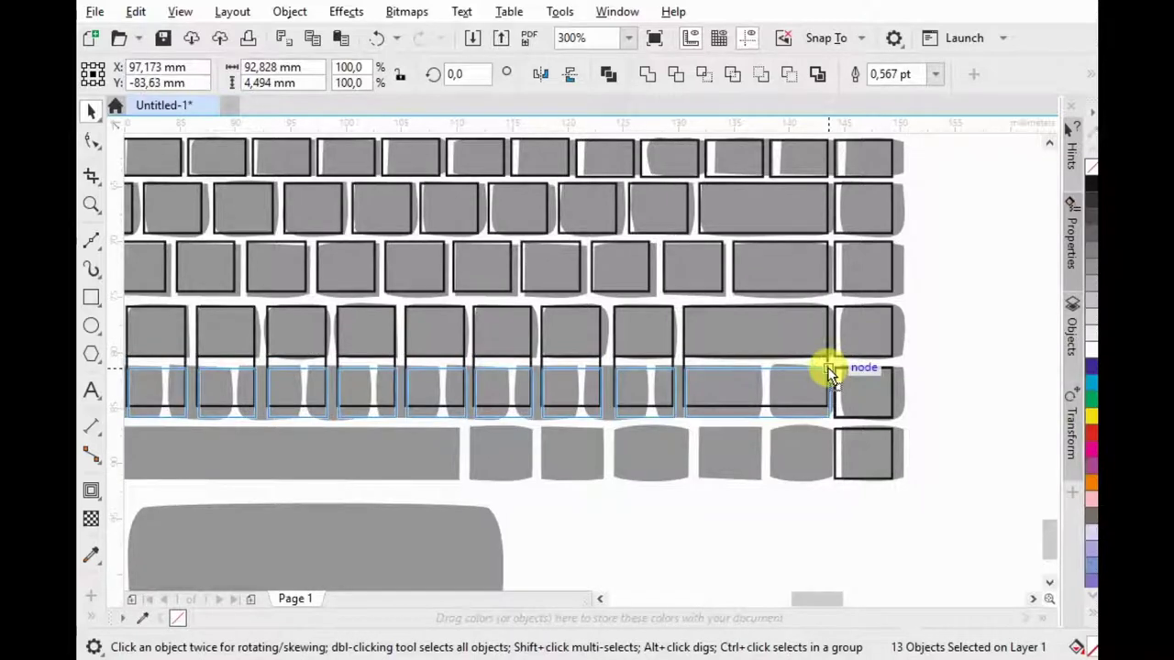
pyautogui.moveTo(830, 376); pyautogui.dragTo(827, 368)
# Step: Narrow and widen the fifth-row key outlines to match the sketched keys
pyautogui.click(946, 463)
pyautogui.click(752, 382)
pyautogui.moveTo(680, 392); pyautogui.dragTo(762, 384)
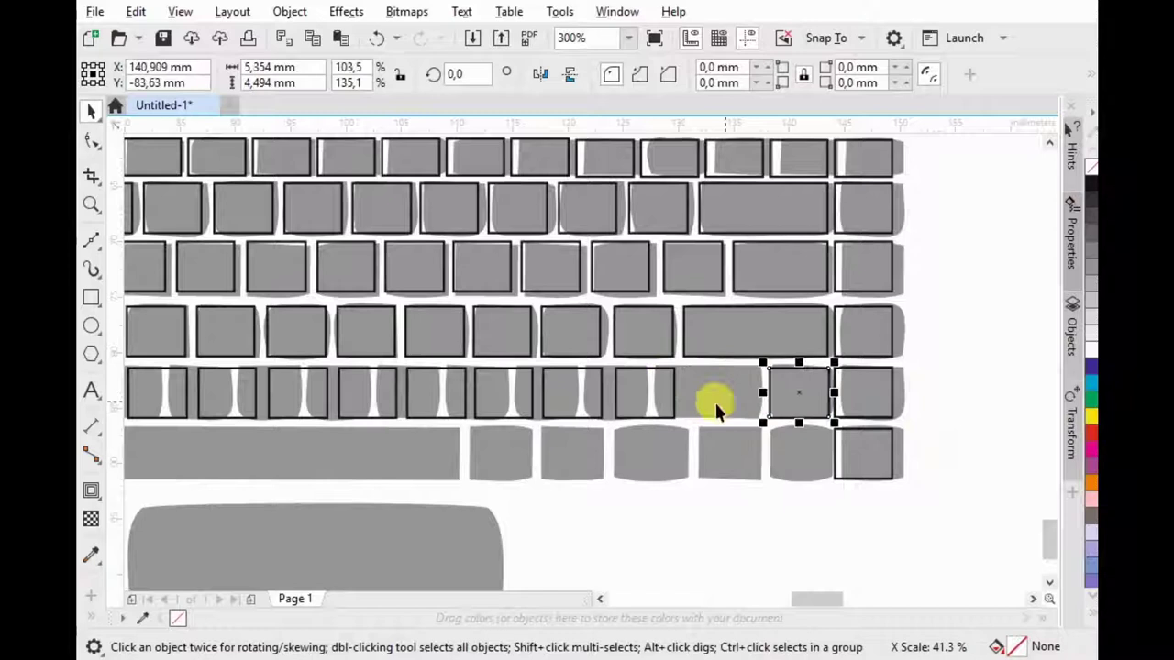
pyautogui.scroll(2, 722, 403)
pyautogui.click(573, 345)
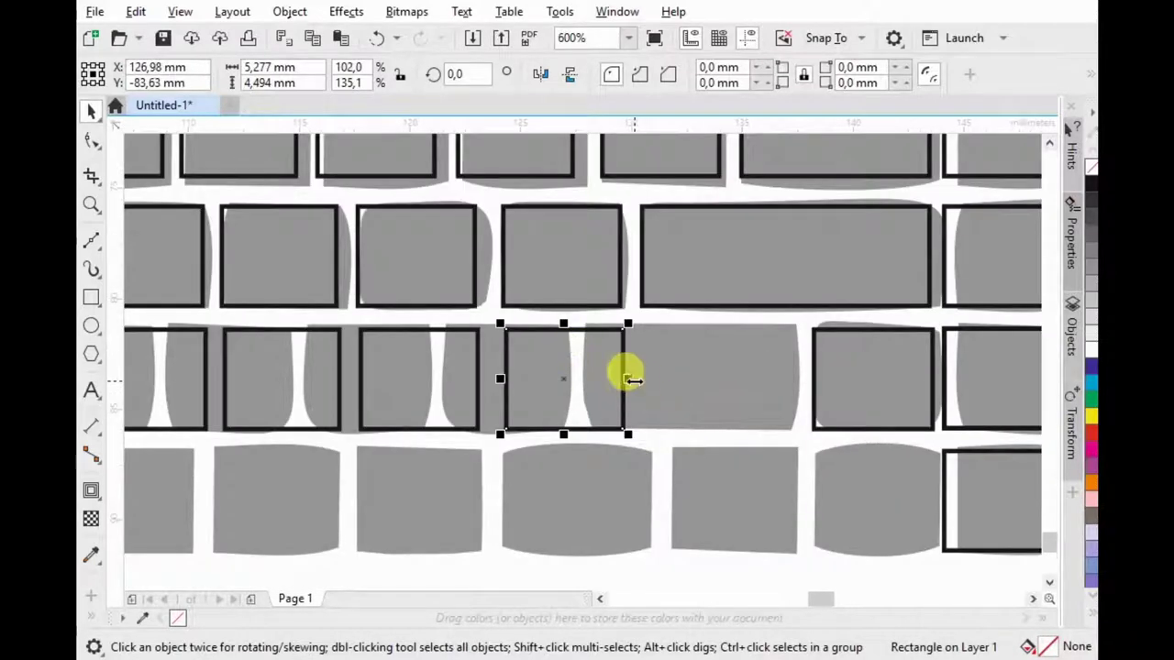
pyautogui.moveTo(627, 378); pyautogui.dragTo(800, 326)
pyautogui.moveTo(500, 379); pyautogui.dragTo(572, 344)
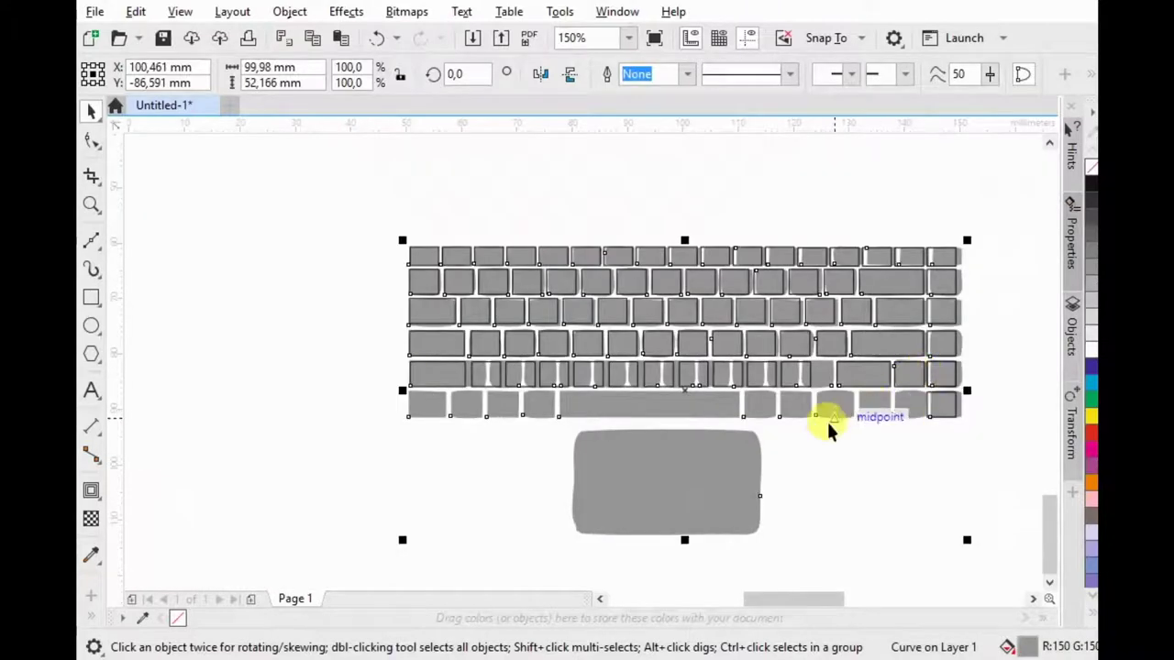
pyautogui.click(805, 448)
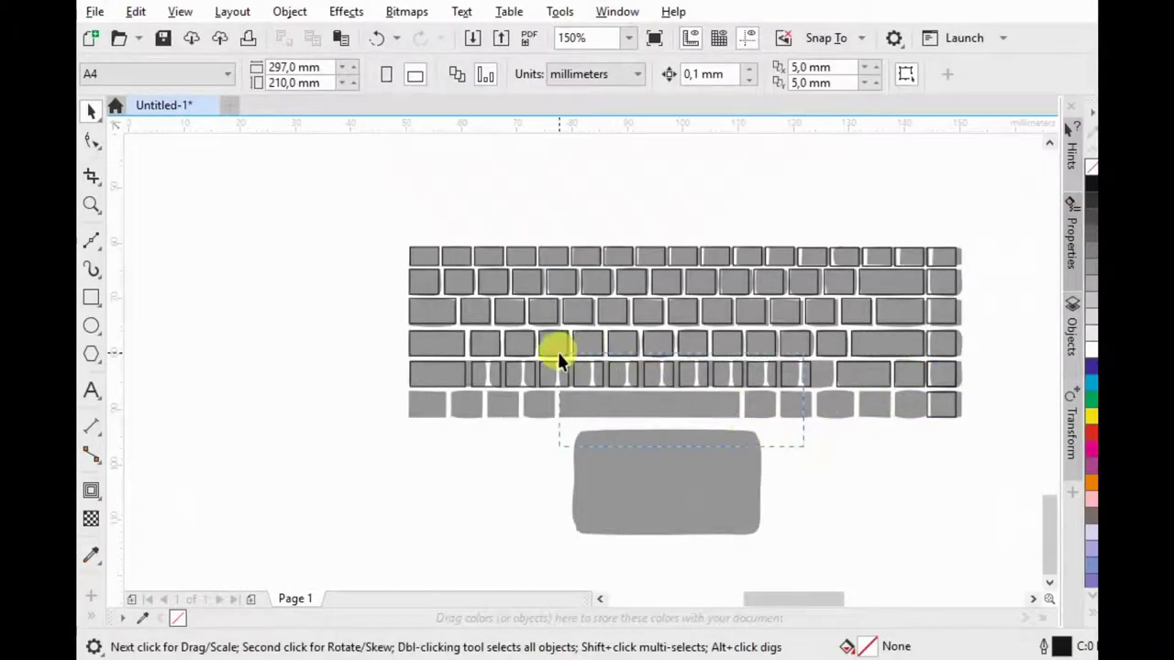
# Step: Widen the fifth row's leftmost key outline to match the sketch
pyautogui.moveTo(453, 367); pyautogui.dragTo(452, 352)
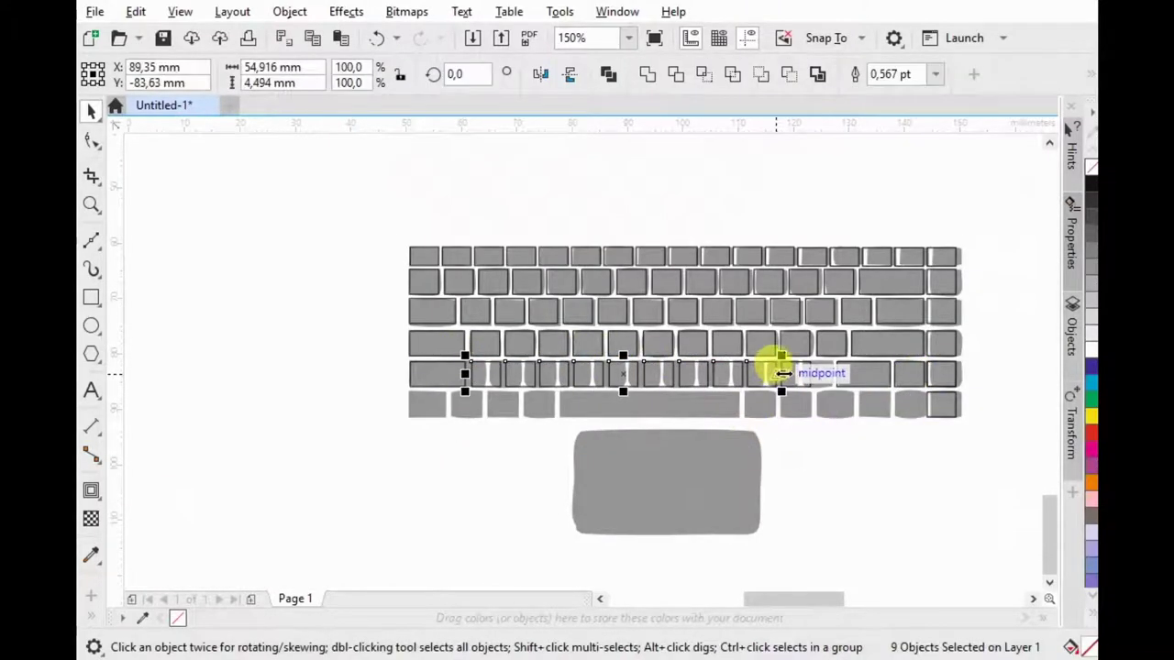
pyautogui.keyDown('shift'); pyautogui.click(808, 371); pyautogui.keyUp('shift')
pyautogui.scroll(2, 822, 341)
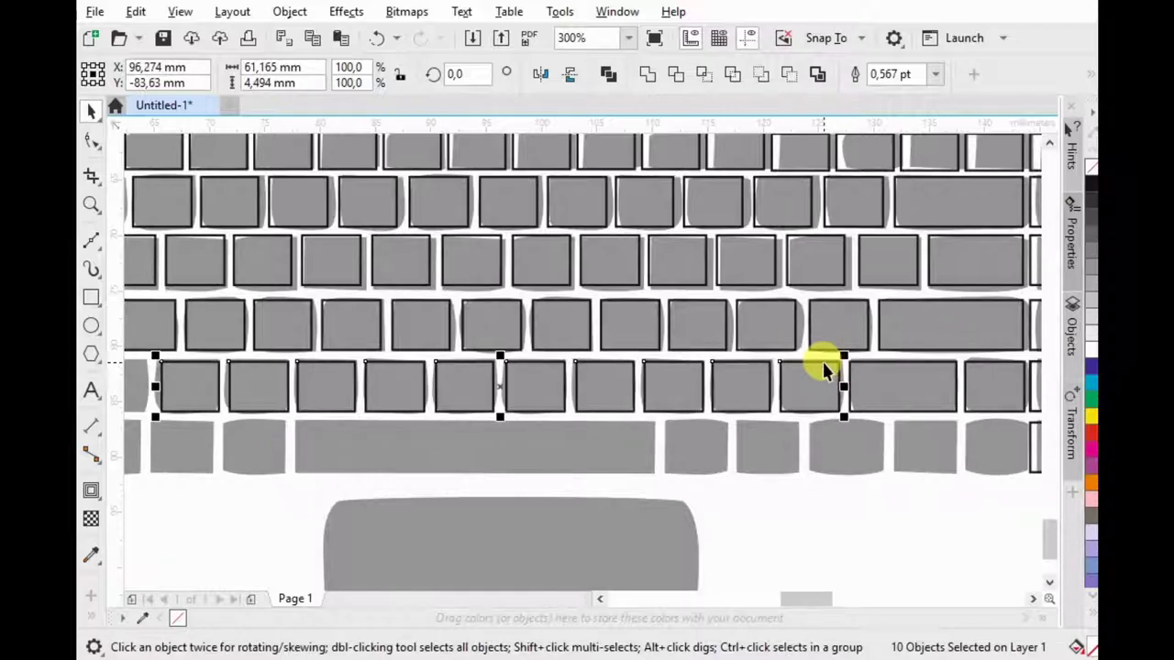
pyautogui.scroll(-2, 820, 353)
pyautogui.click(170, 304)
pyautogui.scroll(2, 433, 362)
pyautogui.click(433, 363)
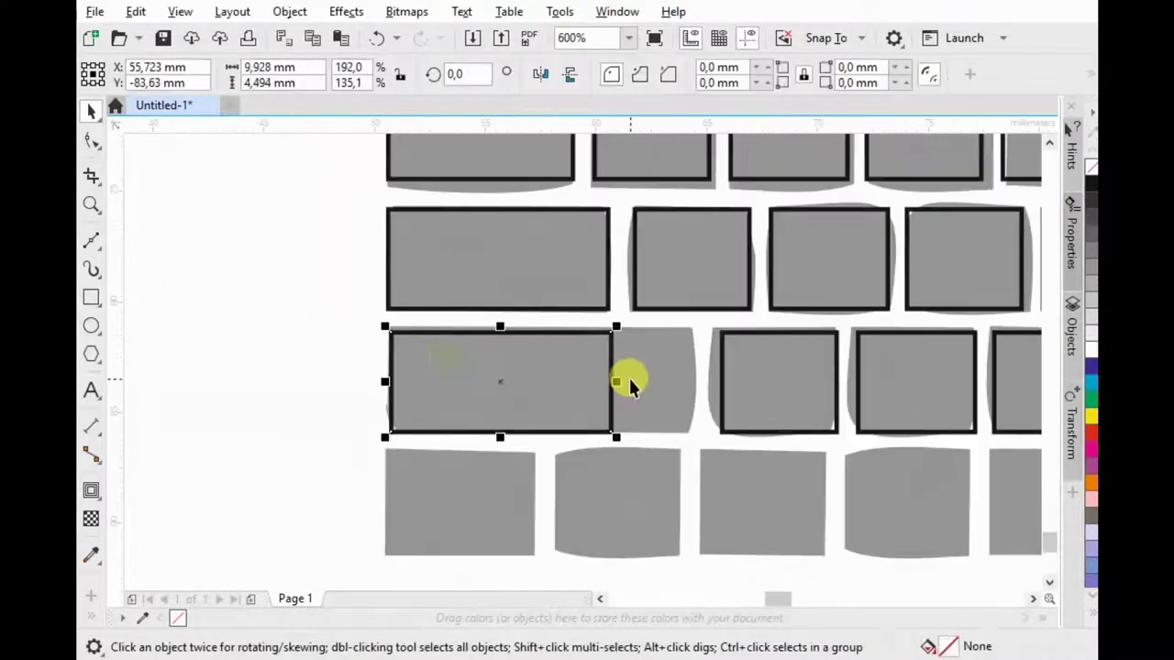
pyautogui.moveTo(611, 382); pyautogui.dragTo(700, 376)
pyautogui.scroll(-3, 383, 341)
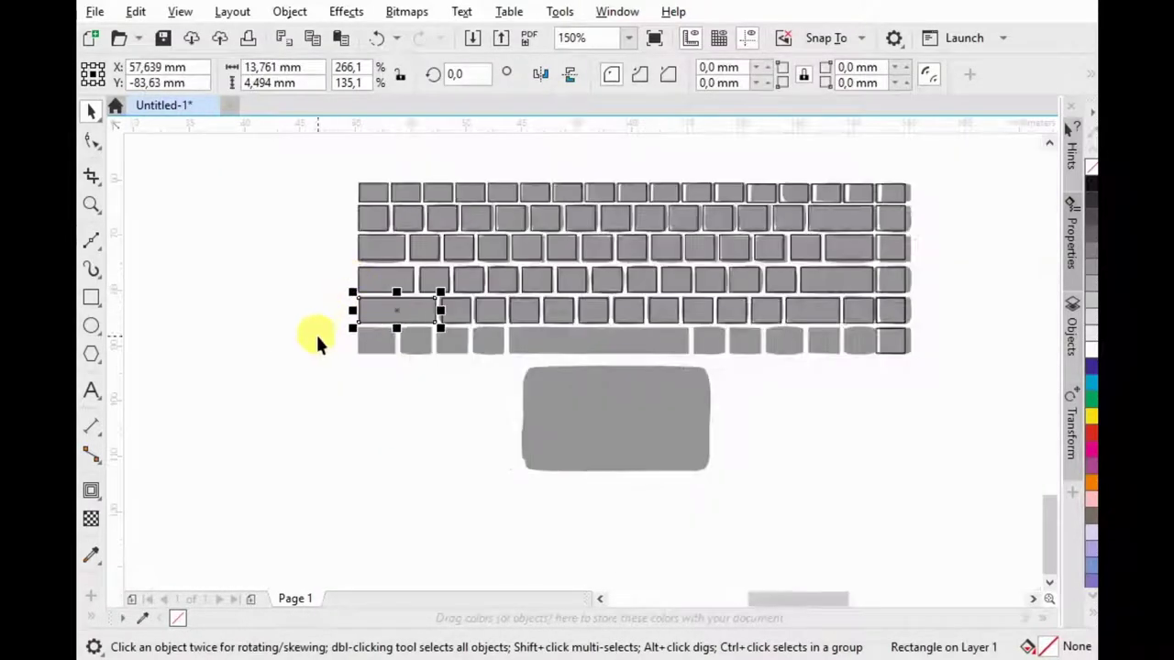
pyautogui.moveTo(262, 337); pyautogui.dragTo(949, 310)
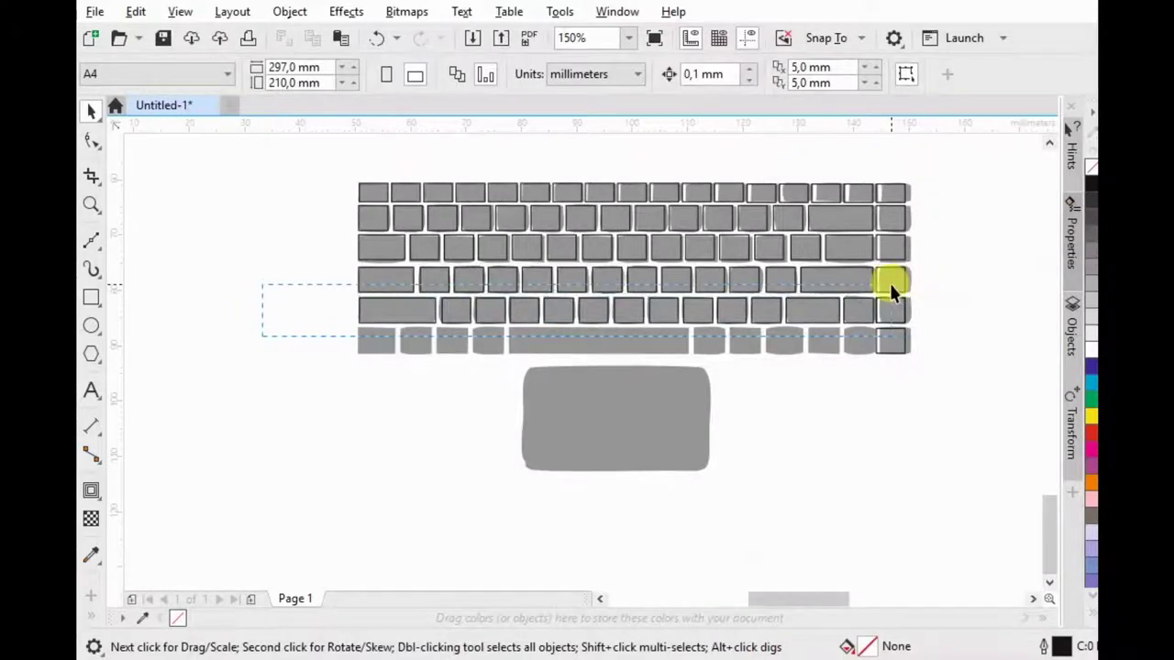
# Step: Copy a row of key outlines down onto the bottom row
pyautogui.moveTo(888, 288); pyautogui.dragTo(889, 288)
pyautogui.scroll(3, 888, 288)
pyautogui.moveTo(853, 250); pyautogui.dragTo(853, 370)
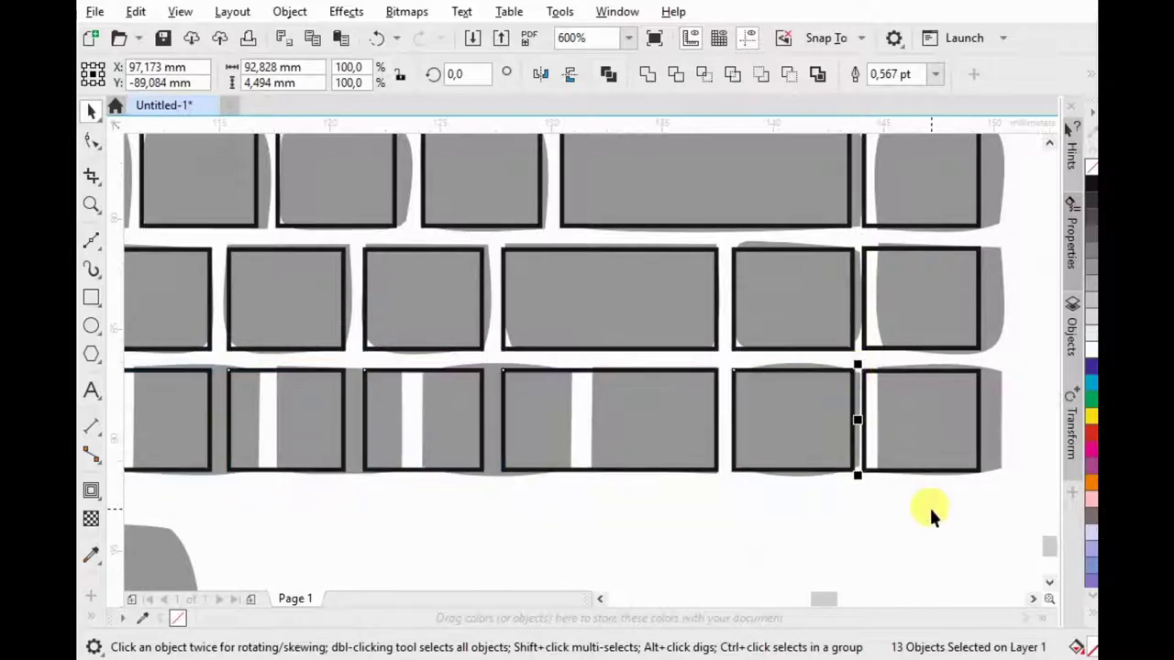
pyautogui.click(929, 509)
# Step: Fit the bottom-row key widths to the sketch and nudge the row left
pyautogui.click(493, 419)
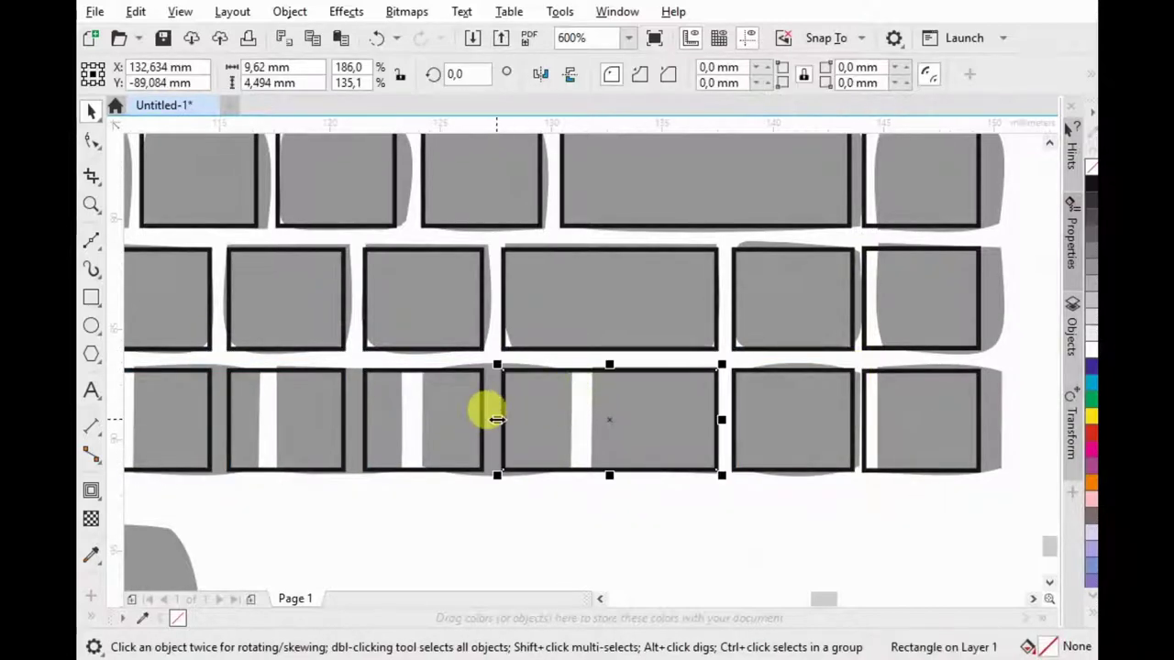
pyautogui.moveTo(496, 419); pyautogui.dragTo(585, 419)
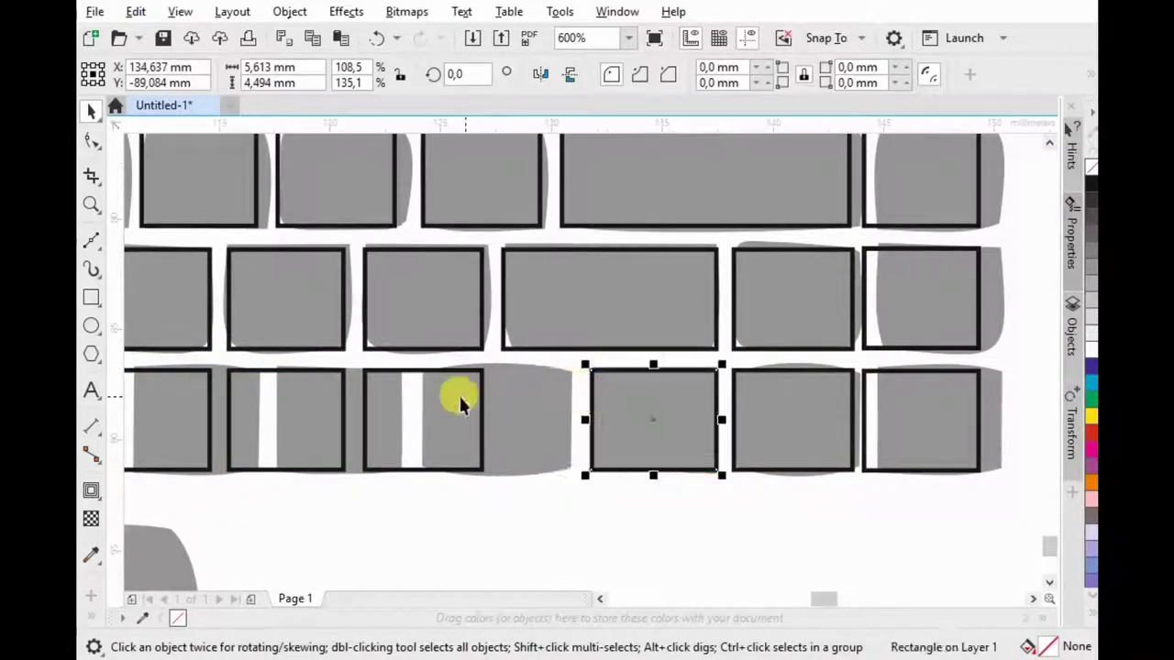
pyautogui.click(410, 385)
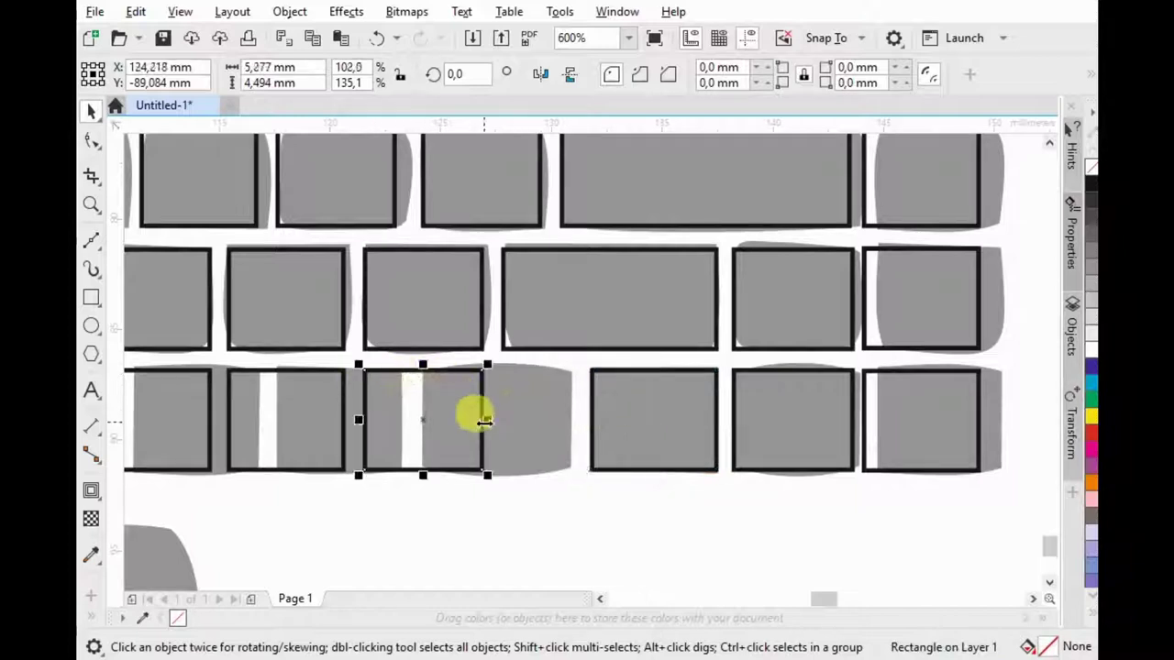
pyautogui.moveTo(487, 419); pyautogui.dragTo(572, 419)
pyautogui.moveTo(358, 419); pyautogui.dragTo(403, 417)
pyautogui.click(281, 386)
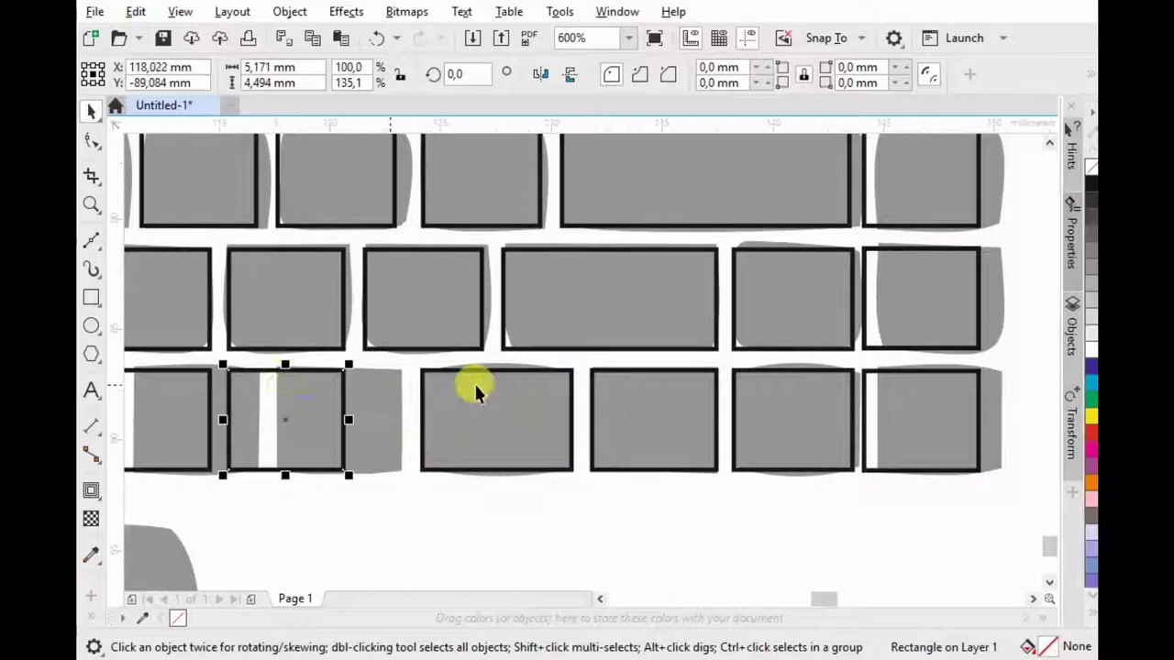
pyautogui.scroll(-3, 472, 385)
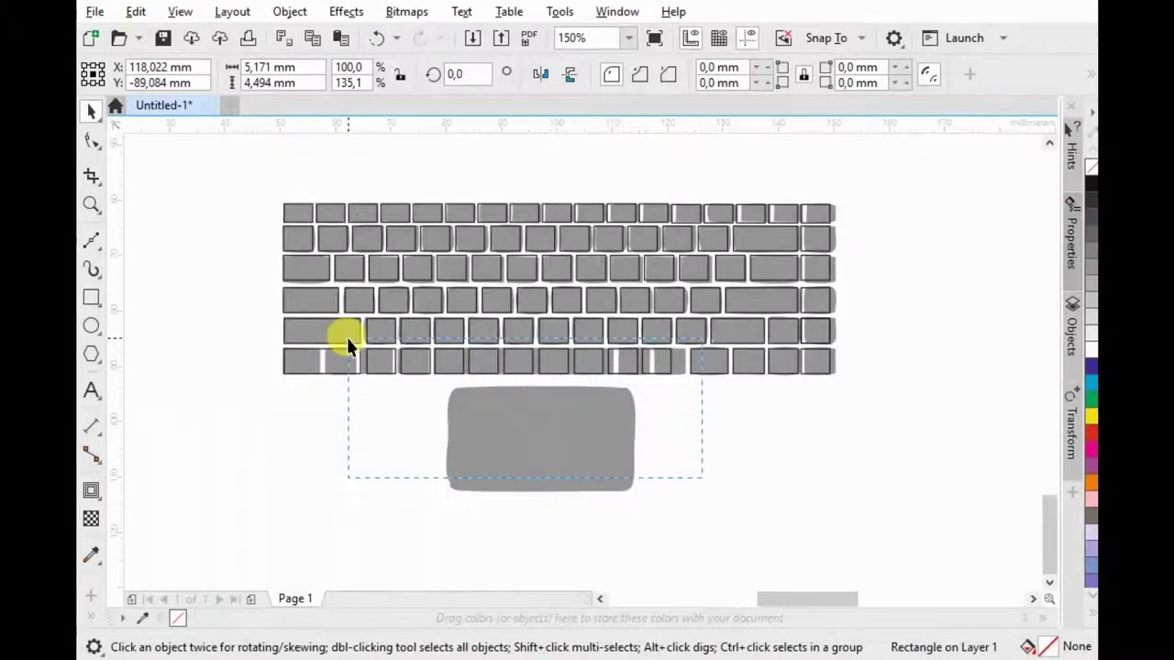
pyautogui.moveTo(348, 341); pyautogui.dragTo(348, 341)
pyautogui.press('Left')
pyautogui.press('Left')
pyautogui.click(657, 414)
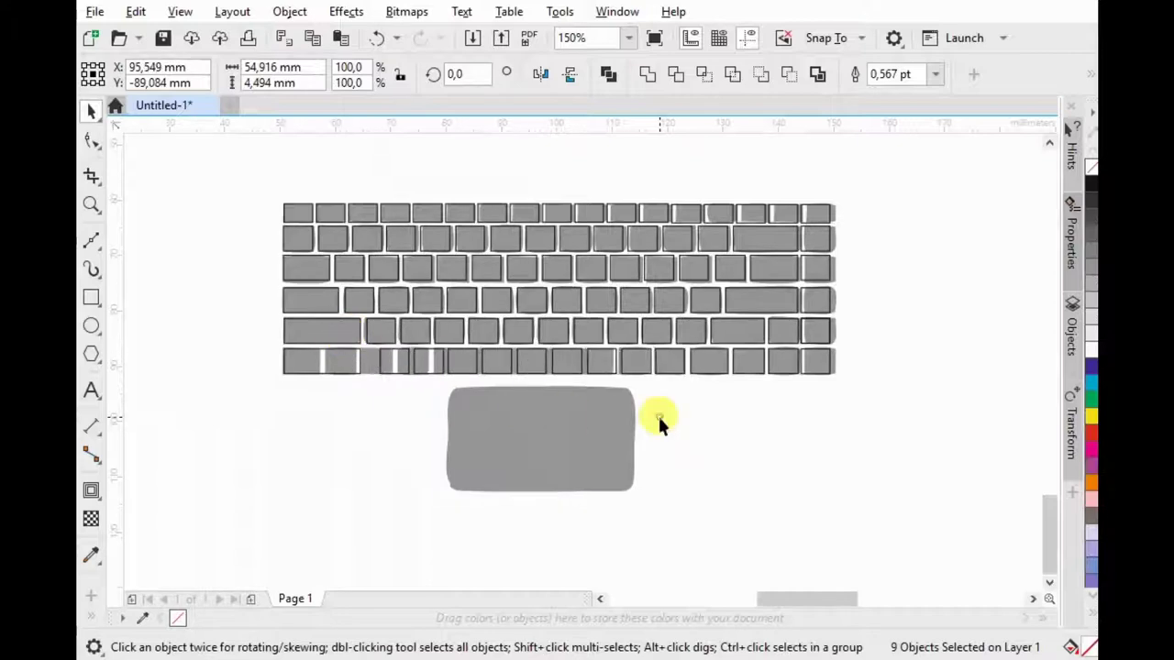
# Step: Narrow the bottom-left key and nudge the next three keys left
pyautogui.scroll(3, 337, 380)
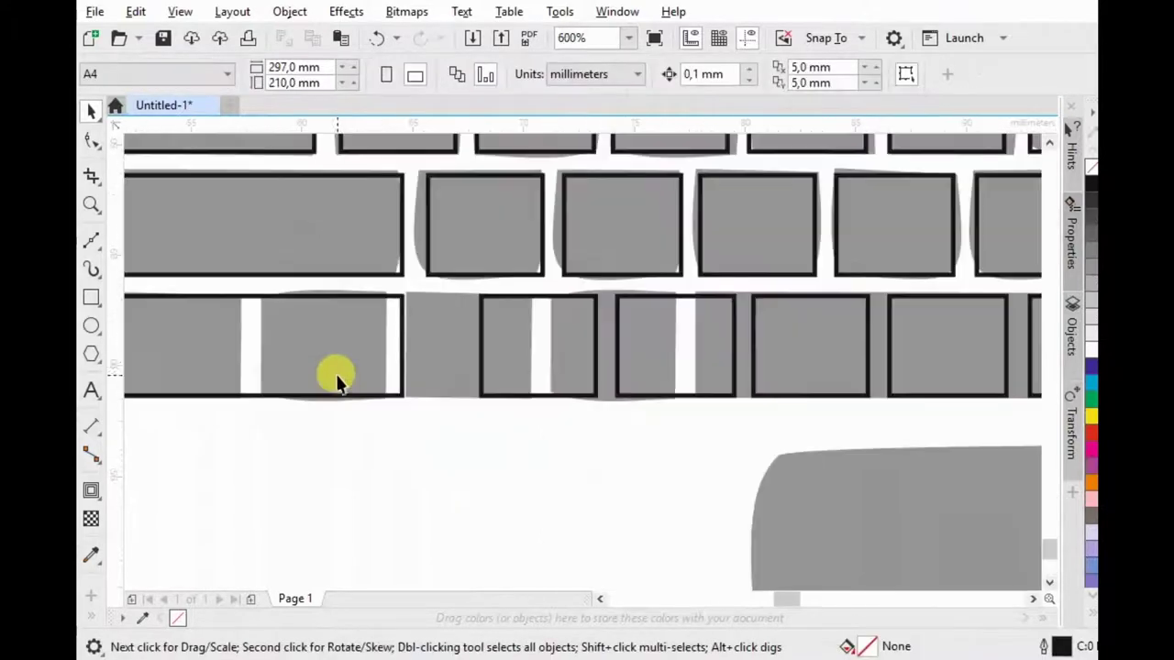
pyautogui.click(255, 332)
pyautogui.scroll(-2, 513, 357)
pyautogui.moveTo(476, 332); pyautogui.dragTo(395, 332)
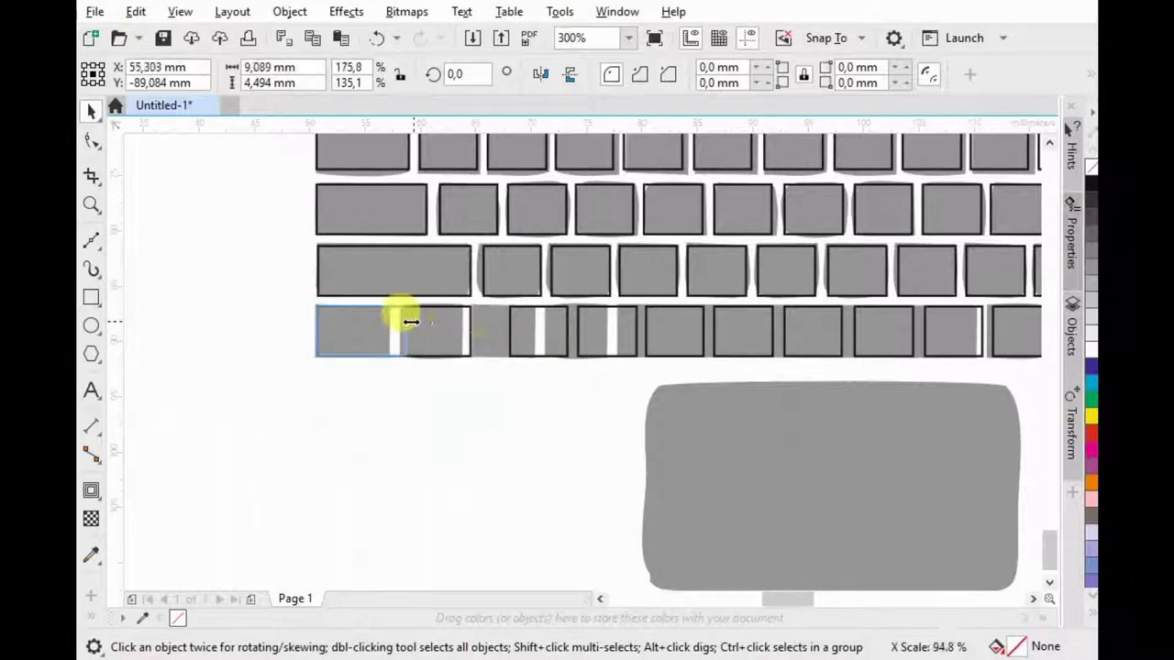
pyautogui.click(512, 335)
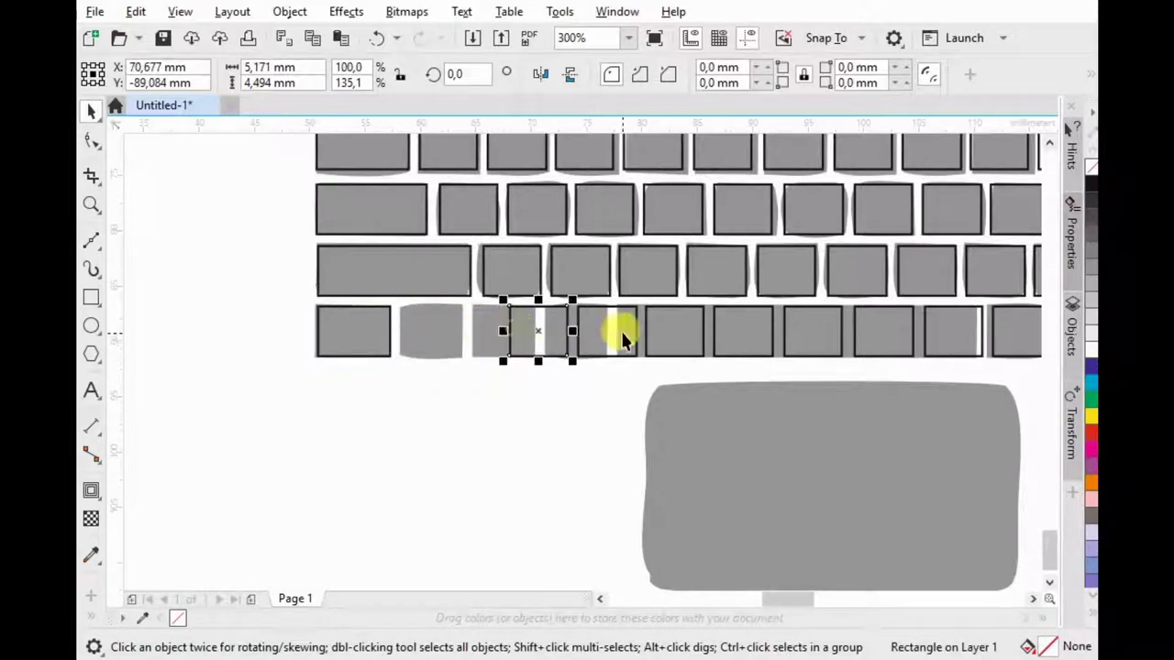
pyautogui.keyDown('shift'); pyautogui.click(616, 316); pyautogui.keyUp('shift')
pyautogui.keyDown('shift'); pyautogui.click(688, 322); pyautogui.keyUp('shift')
pyautogui.press('Left')
pyautogui.press('Left')
pyautogui.press('Left')
pyautogui.press('Left')
pyautogui.press('Left')
pyautogui.press('Left')
pyautogui.press('Left')
pyautogui.press('Left')
pyautogui.press('Left')
pyautogui.press('Left')
pyautogui.press('Left')
pyautogui.press('Left')
pyautogui.press('Left')
pyautogui.press('Left')
pyautogui.press('Left')
pyautogui.press('Left')
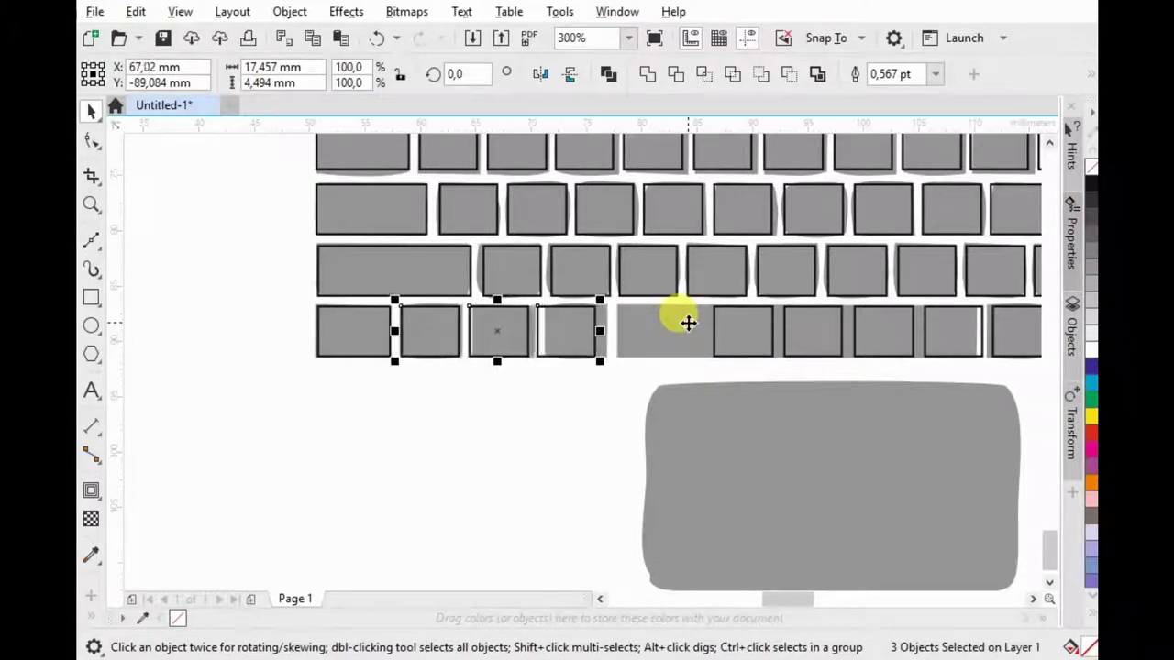
# Step: Lengthen a bottom-row key over the long sketched key and widen the small key
pyautogui.click(717, 348)
pyautogui.moveTo(713, 332); pyautogui.dragTo(606, 314)
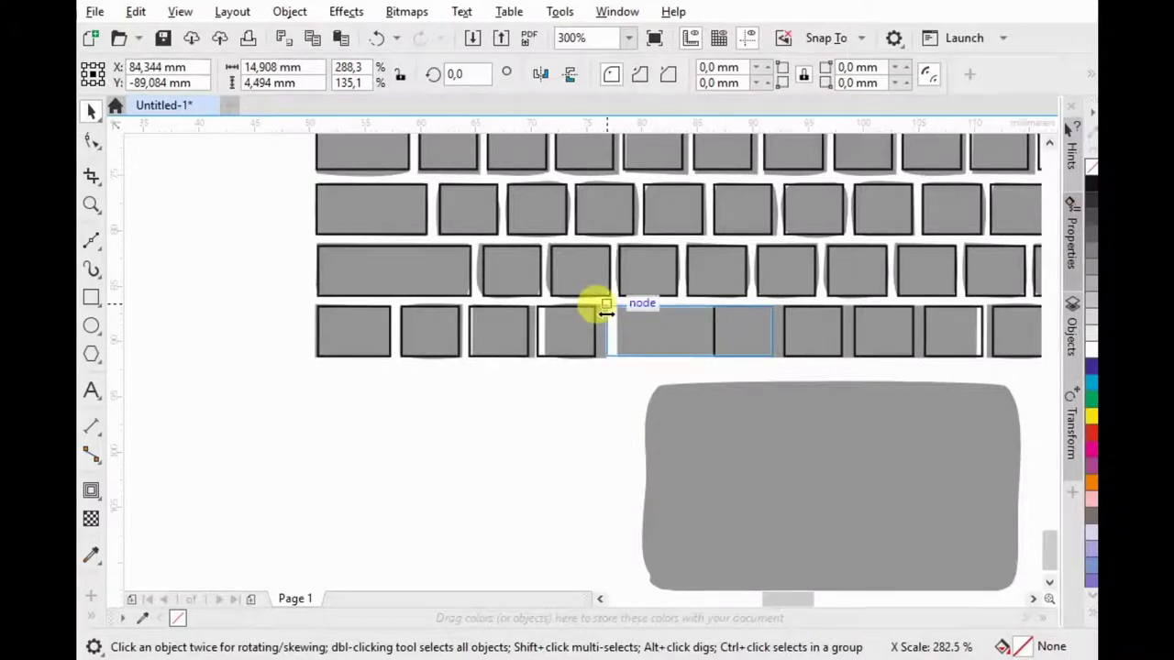
pyautogui.scroll(2, 608, 315)
pyautogui.scroll(2, 569, 366)
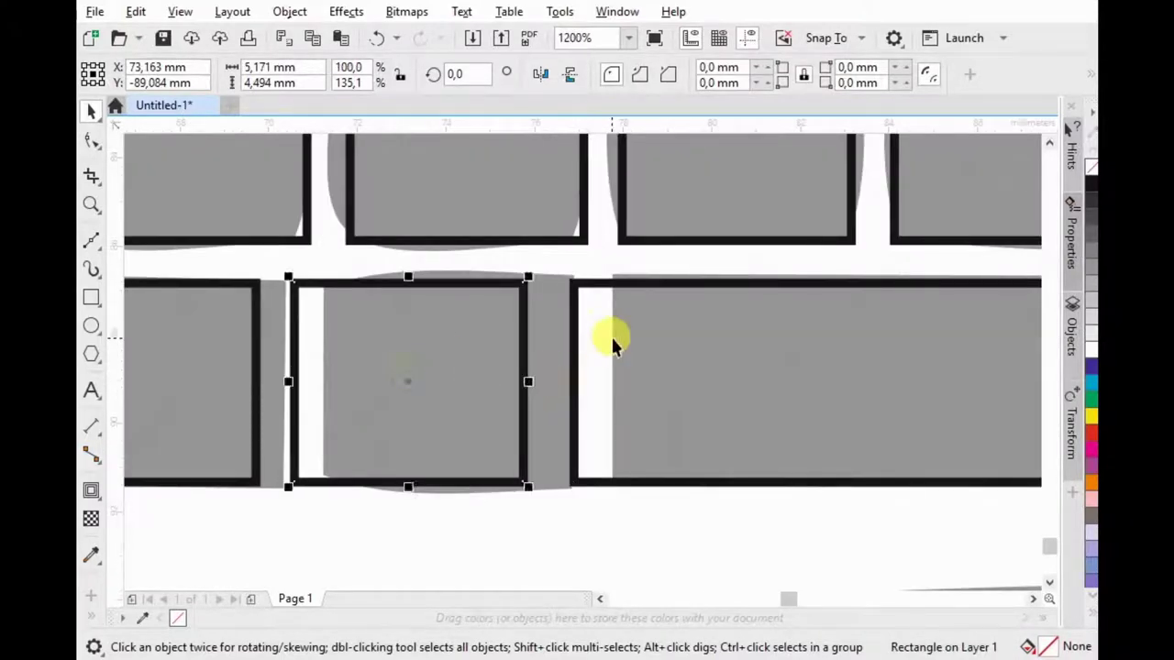
pyautogui.scroll(-2, 603, 347)
pyautogui.press('Right')
pyautogui.press('Right')
pyautogui.press('Right')
pyautogui.press('Right')
pyautogui.press('Right')
pyautogui.press('Right')
pyautogui.press('Right')
pyautogui.press('Right')
pyautogui.click(492, 349)
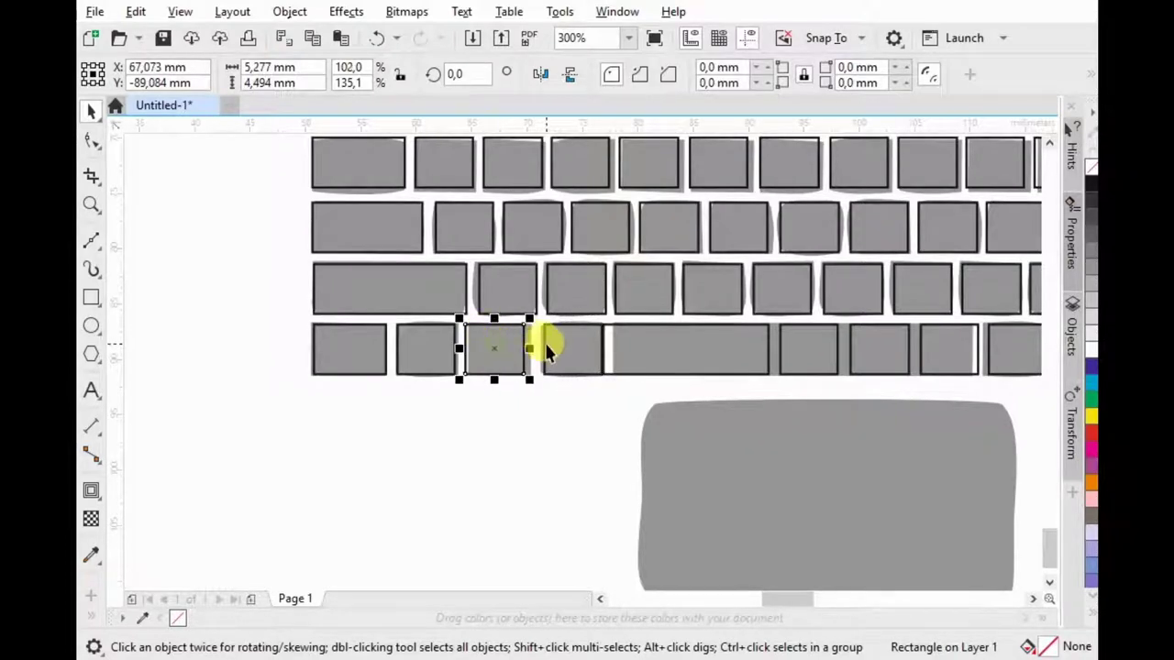
pyautogui.scroll(1, 540, 340)
pyautogui.moveTo(516, 355); pyautogui.dragTo(518, 355)
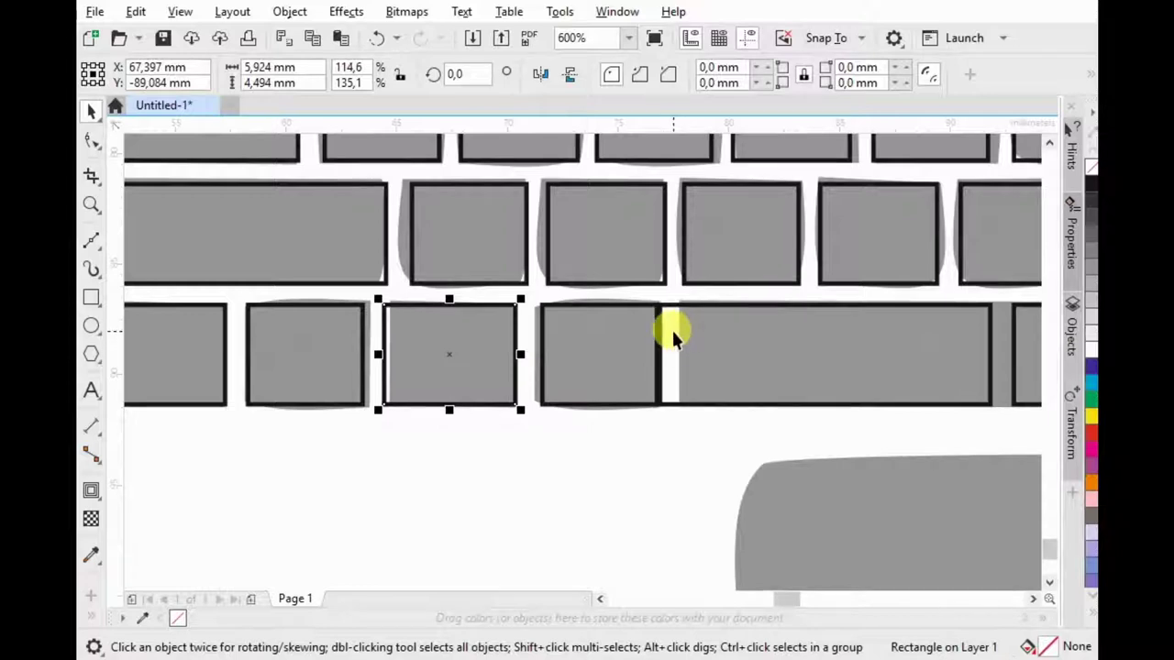
# Step: Adjust the widths of the keys beside the spacebar to fit the sketch
pyautogui.click(678, 333)
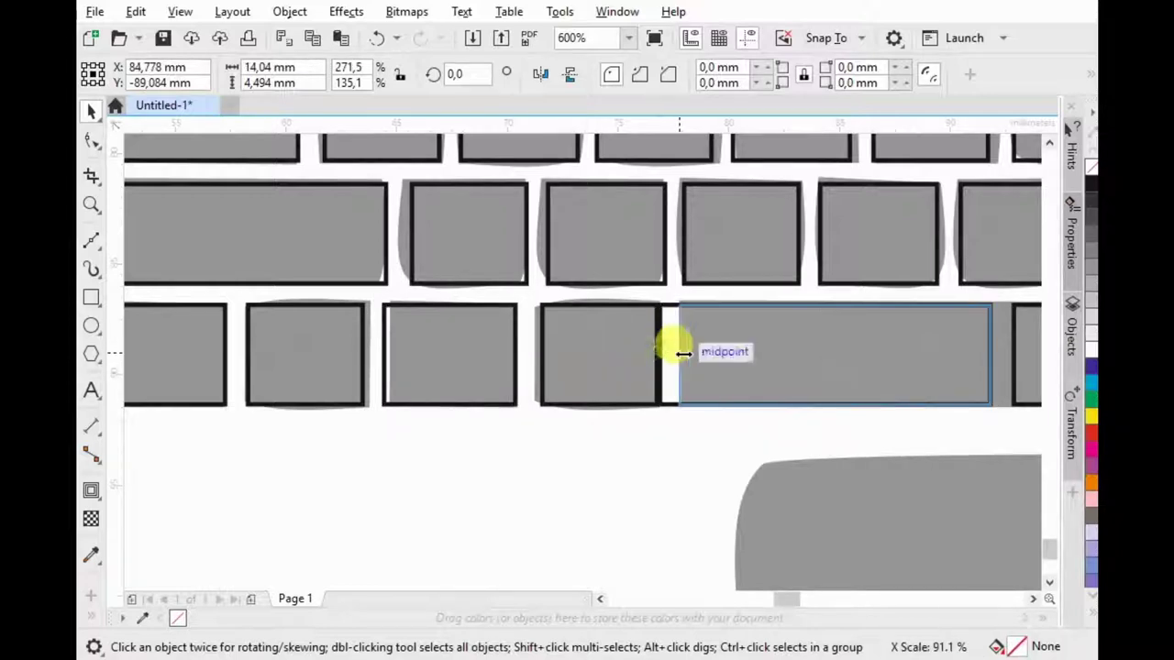
pyautogui.moveTo(653, 354); pyautogui.dragTo(673, 266)
pyautogui.click(646, 340)
pyautogui.moveTo(660, 352); pyautogui.dragTo(673, 262)
pyautogui.moveTo(530, 358); pyautogui.dragTo(531, 302)
pyautogui.click(498, 349)
pyautogui.moveTo(519, 355); pyautogui.dragTo(538, 262)
pyautogui.scroll(-4, 406, 314)
pyautogui.scroll(2, 618, 328)
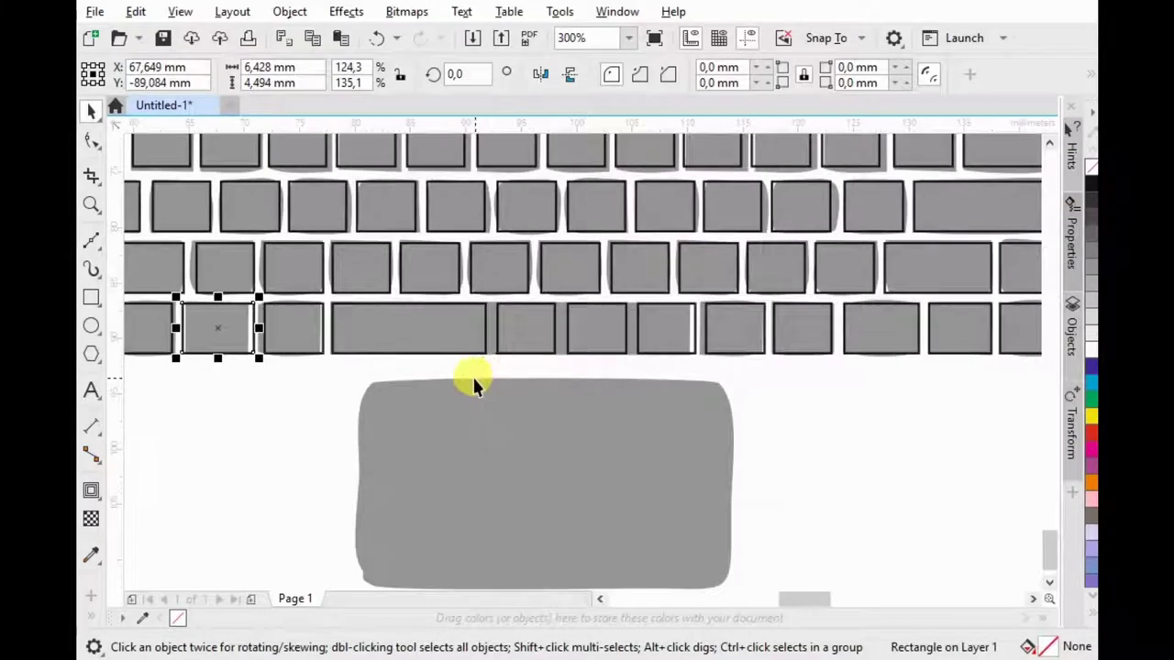
# Step: Delete the three small keys right of the spacebar and stretch the spacebar across the gap
pyautogui.moveTo(462, 371); pyautogui.dragTo(706, 286)
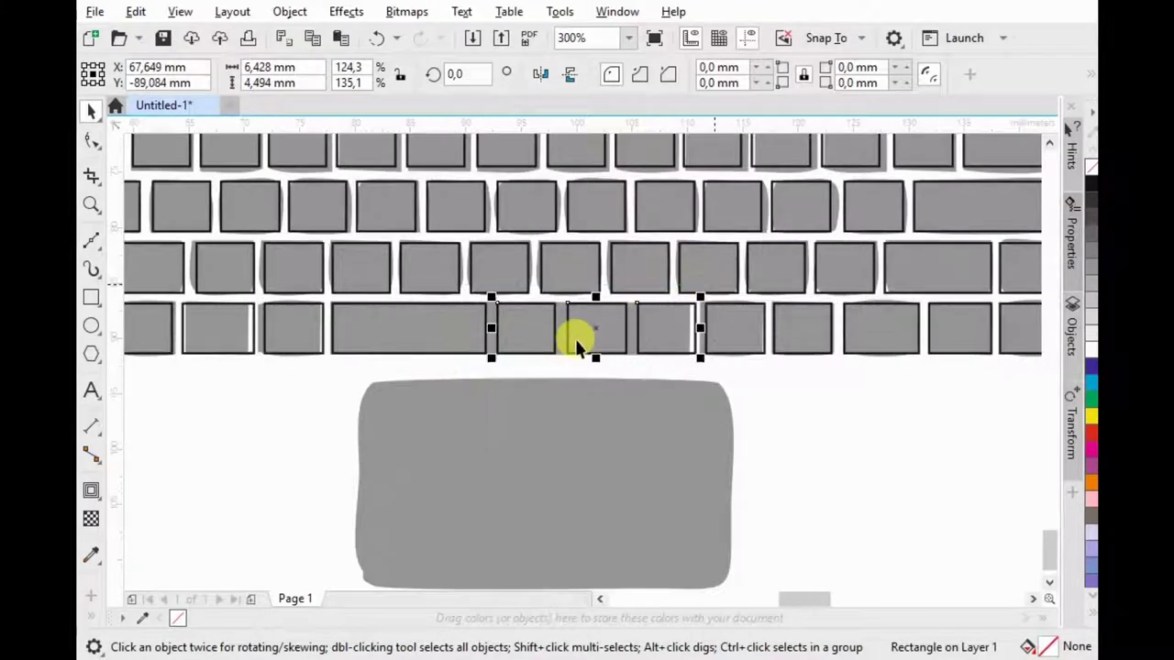
pyautogui.press('Delete')
pyautogui.click(469, 329)
pyautogui.moveTo(485, 328); pyautogui.dragTo(688, 295)
pyautogui.scroll(-2, 706, 316)
pyautogui.moveTo(960, 340); pyautogui.dragTo(314, 302)
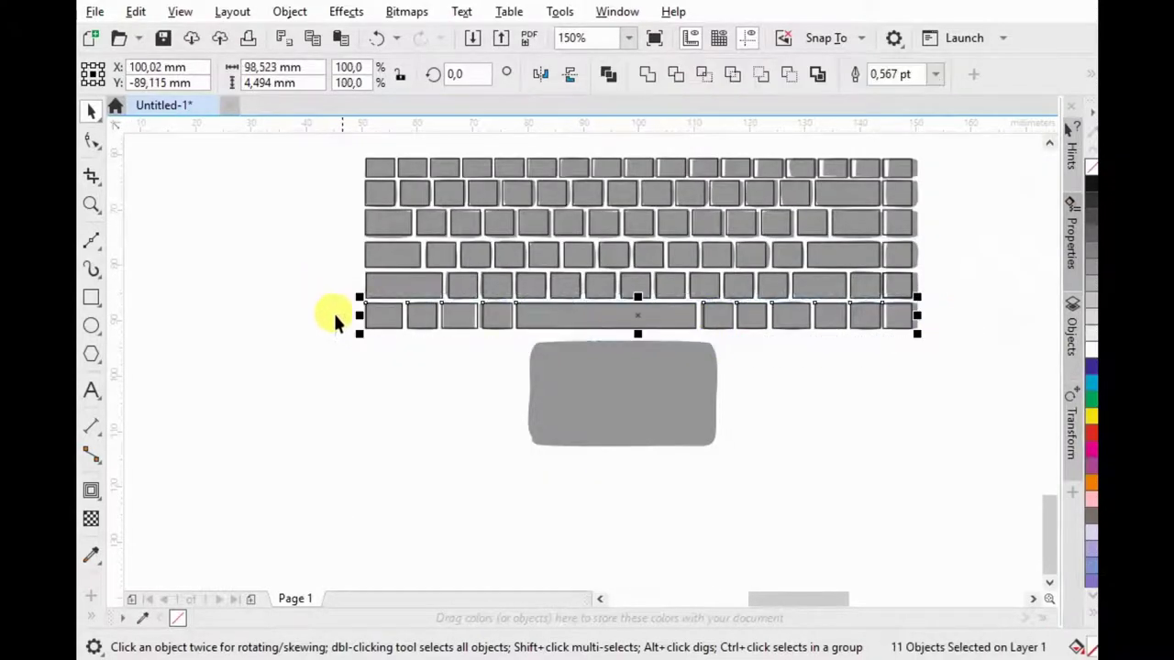
# Step: Draw a roughly 33.7 × 18.6 mm rectangle over the touchpad with 2.402 mm rounded corners
pyautogui.click(90, 297)
pyautogui.moveTo(532, 341); pyautogui.dragTo(694, 446)
pyautogui.scroll(2, 694, 445)
pyautogui.moveTo(667, 400); pyautogui.dragTo(725, 401)
pyautogui.moveTo(358, 401); pyautogui.dragTo(346, 400)
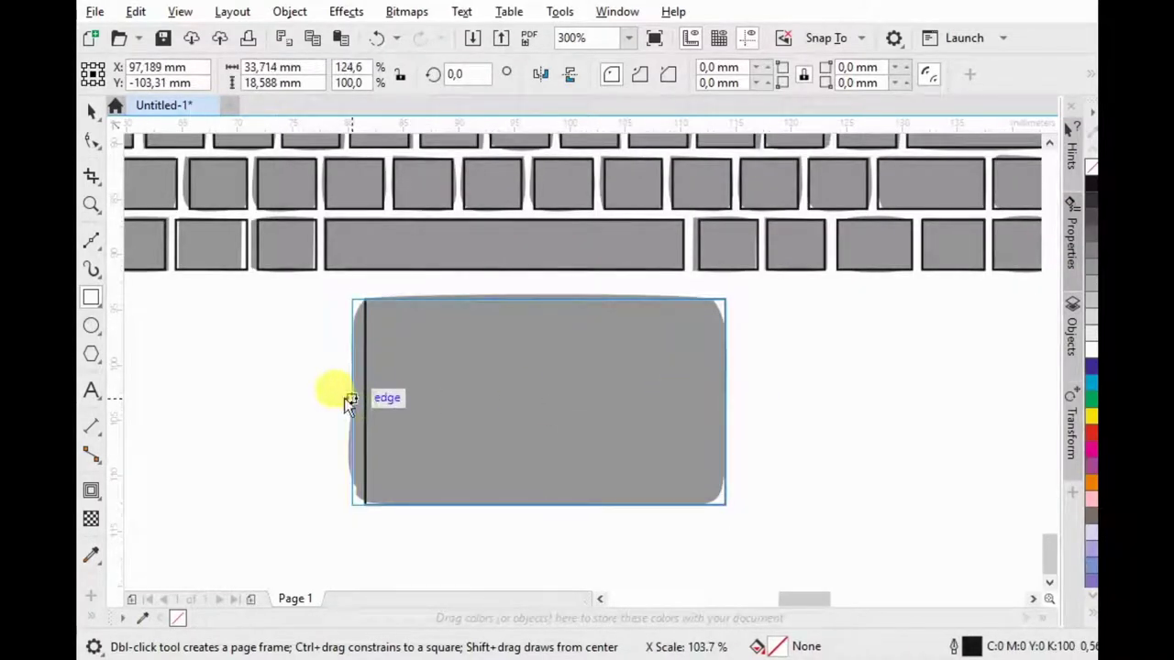
pyautogui.press('F10')
pyautogui.moveTo(353, 300); pyautogui.dragTo(354, 326)
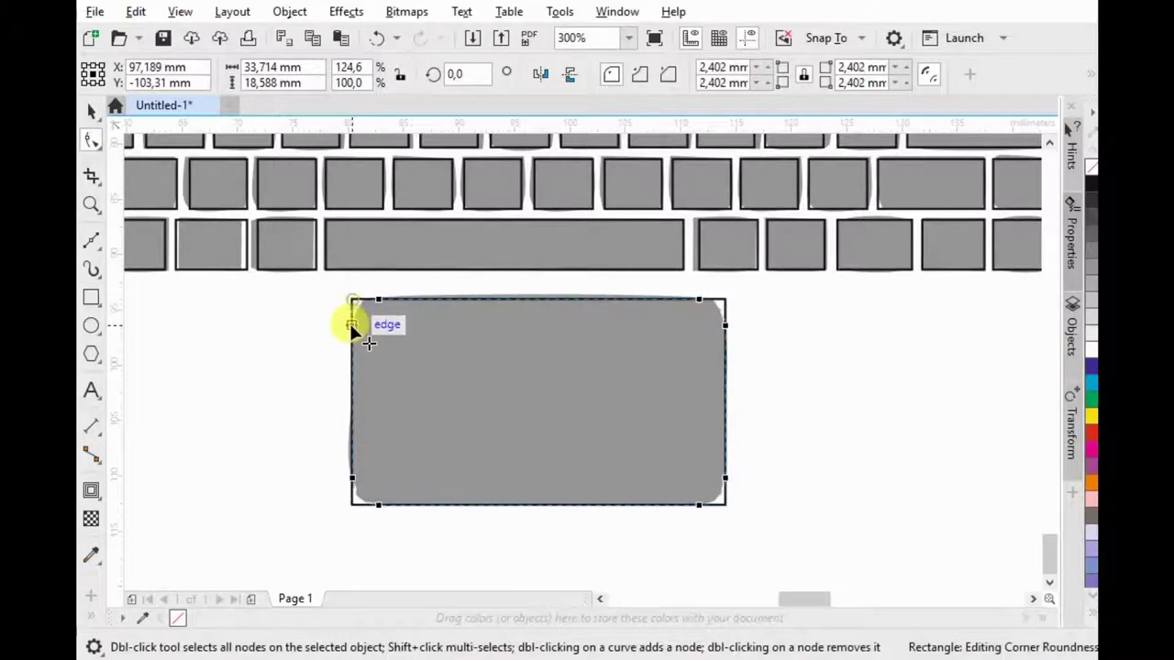
pyautogui.click(91, 111)
pyautogui.scroll(-2, 602, 313)
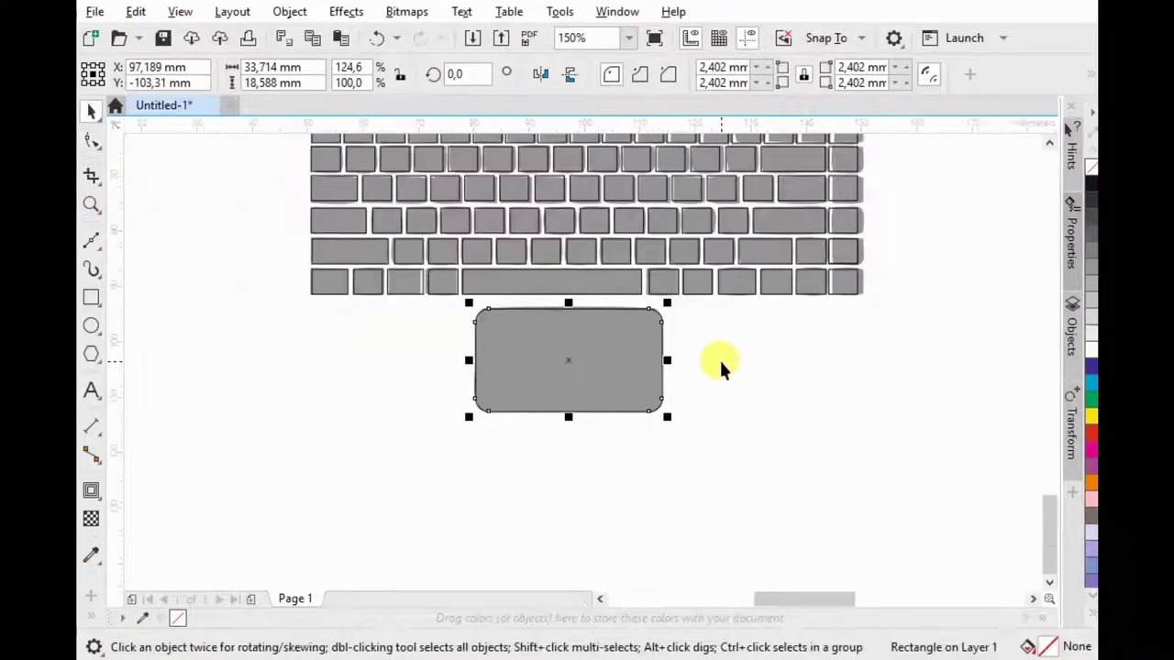
pyautogui.click(719, 358)
pyautogui.moveTo(713, 340); pyautogui.dragTo(798, 389)
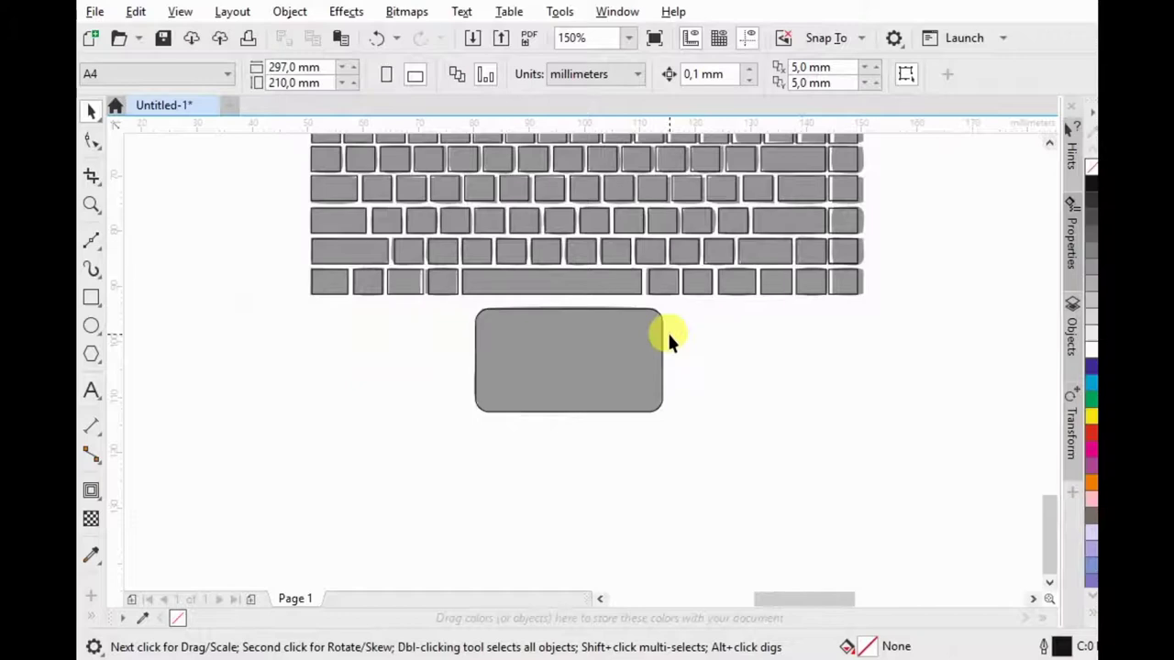
# Step: Remove the grey traced keyboard image, leaving only the key and touchpad outlines
pyautogui.scroll(4, 666, 308)
pyautogui.click(612, 299)
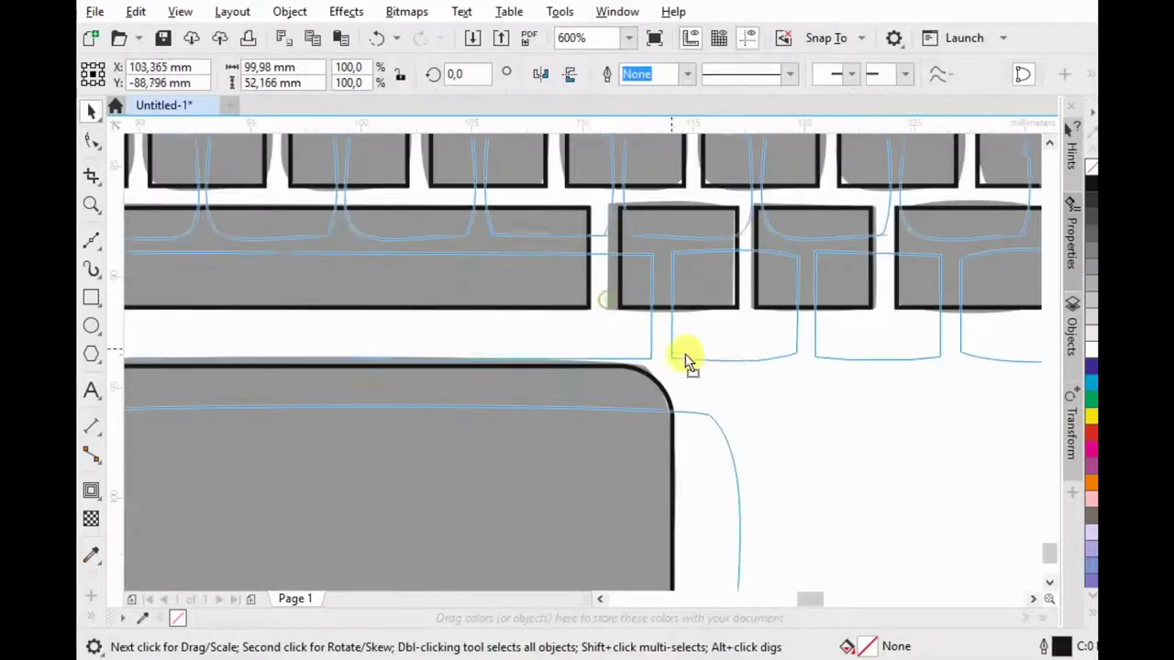
pyautogui.scroll(-5, 796, 374)
pyautogui.click(822, 407)
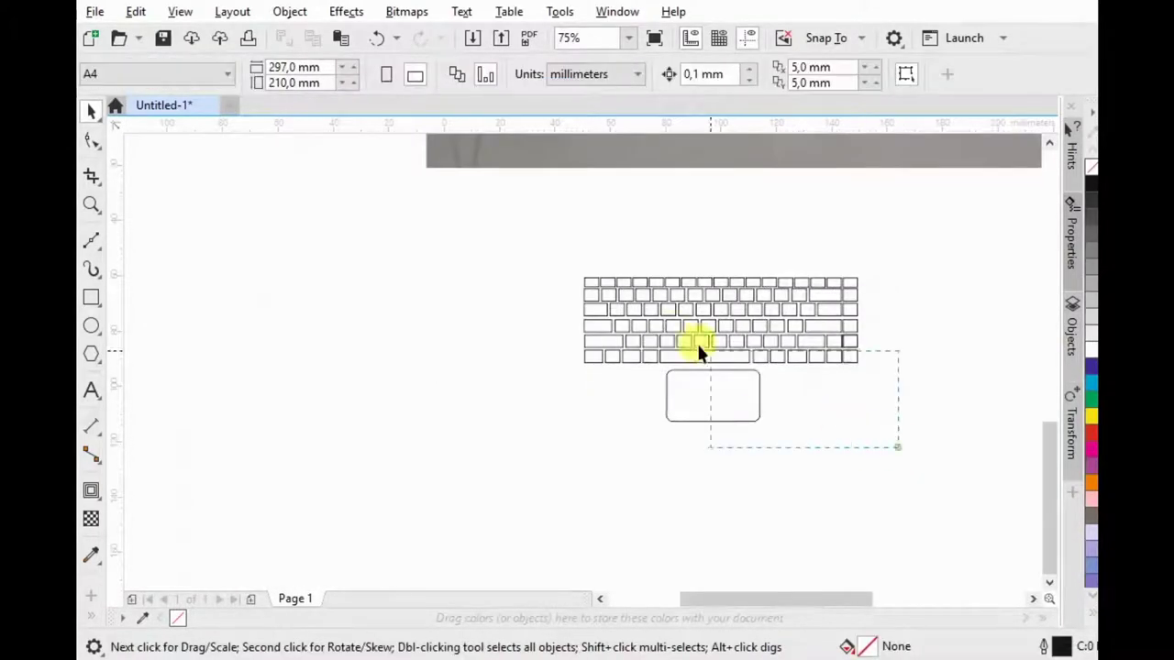
pyautogui.scroll(2, 903, 302)
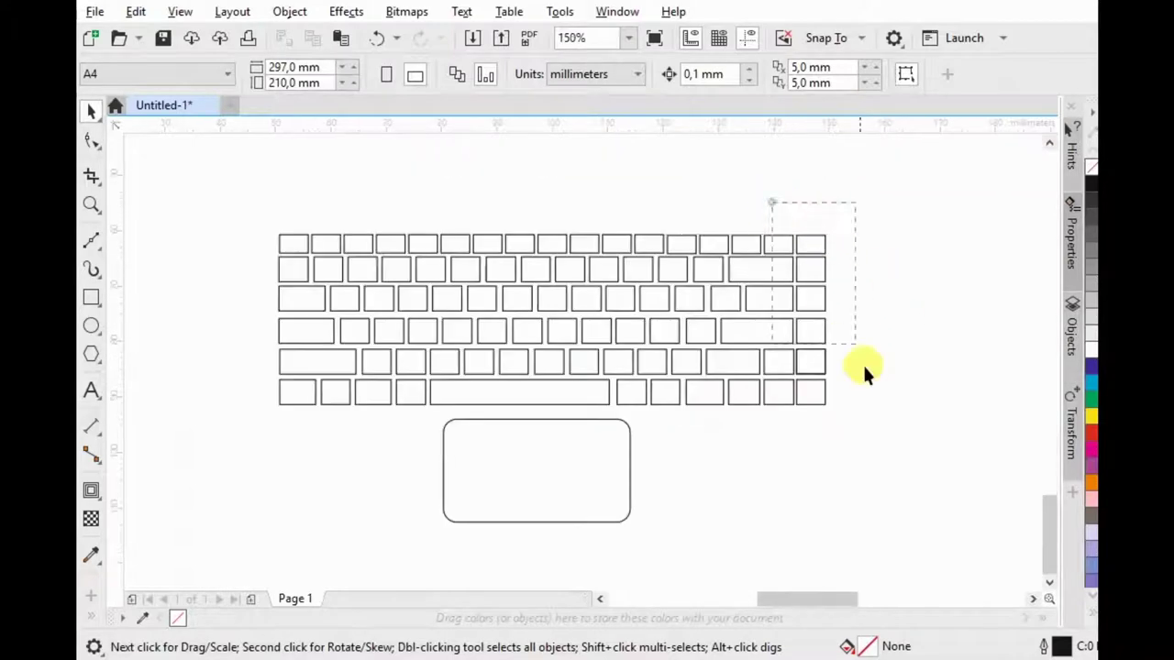
pyautogui.moveTo(829, 300); pyautogui.dragTo(886, 431)
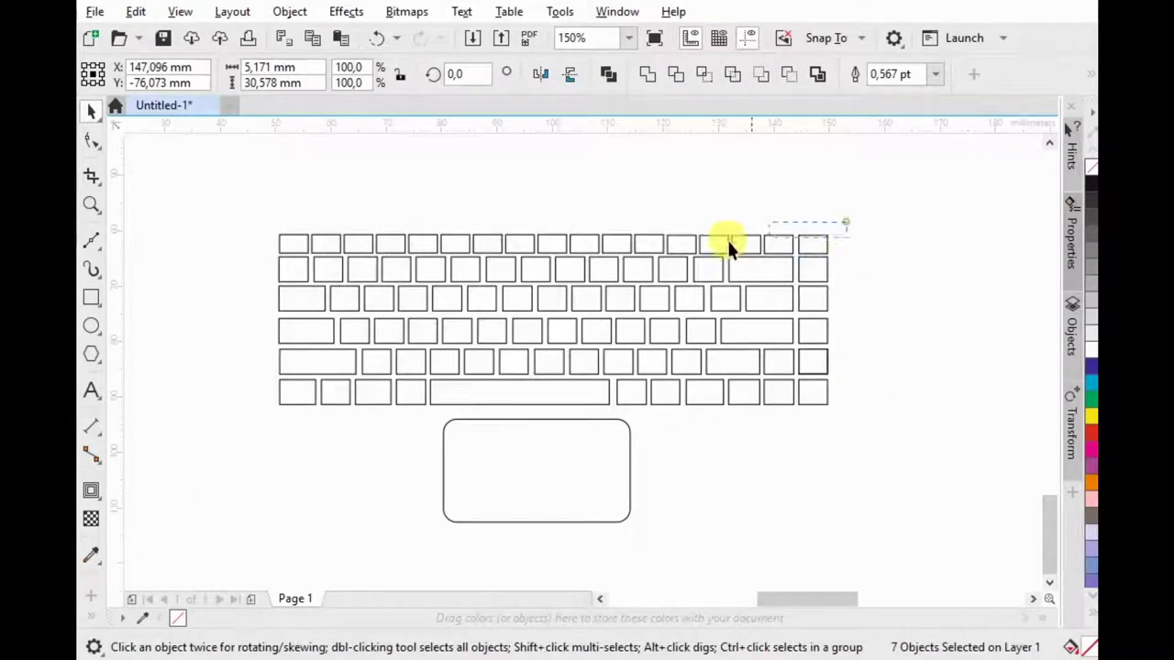
pyautogui.moveTo(210, 253); pyautogui.dragTo(210, 253)
pyautogui.moveTo(203, 214); pyautogui.dragTo(803, 416)
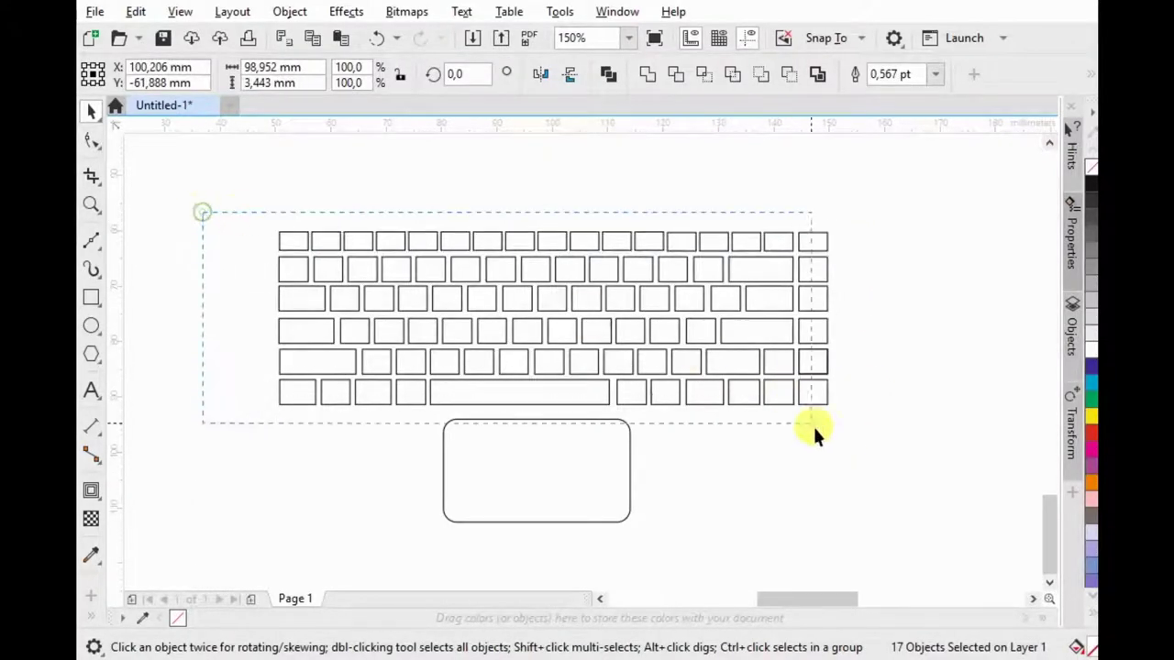
# Step: Group all keys, combine them with the touchpad, and fill the result black with no outline
pyautogui.moveTo(881, 435); pyautogui.dragTo(882, 434)
pyautogui.hotkey('ctrl', 'g')
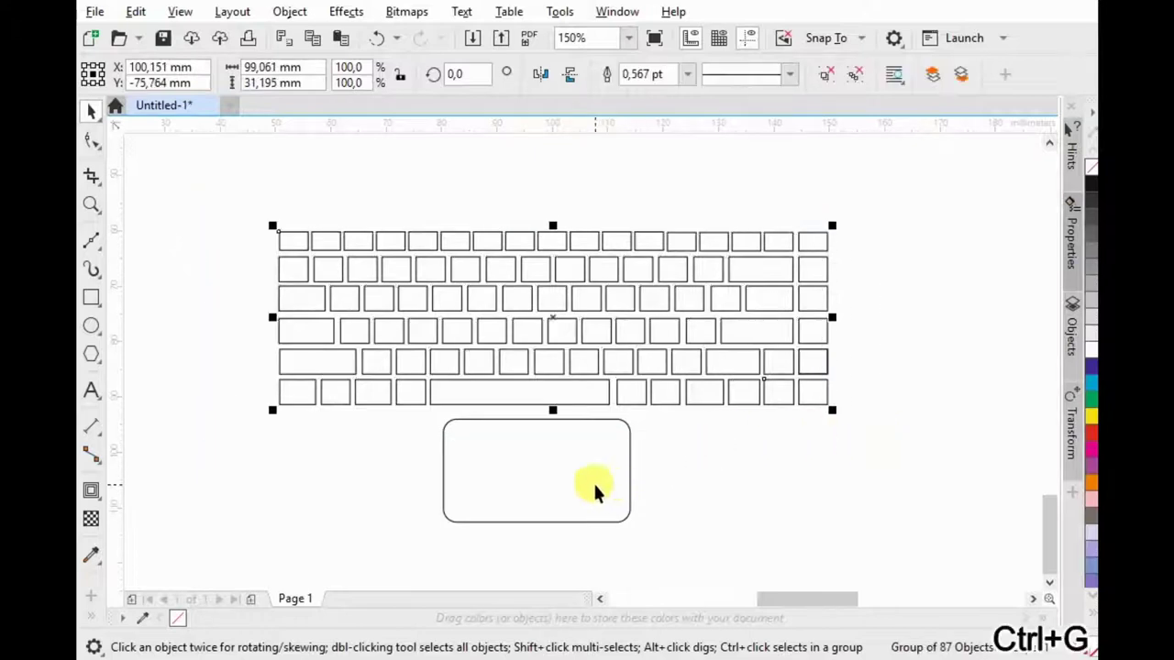
pyautogui.keyDown('shift'); pyautogui.click(594, 482); pyautogui.keyUp('shift')
pyautogui.click(704, 77)
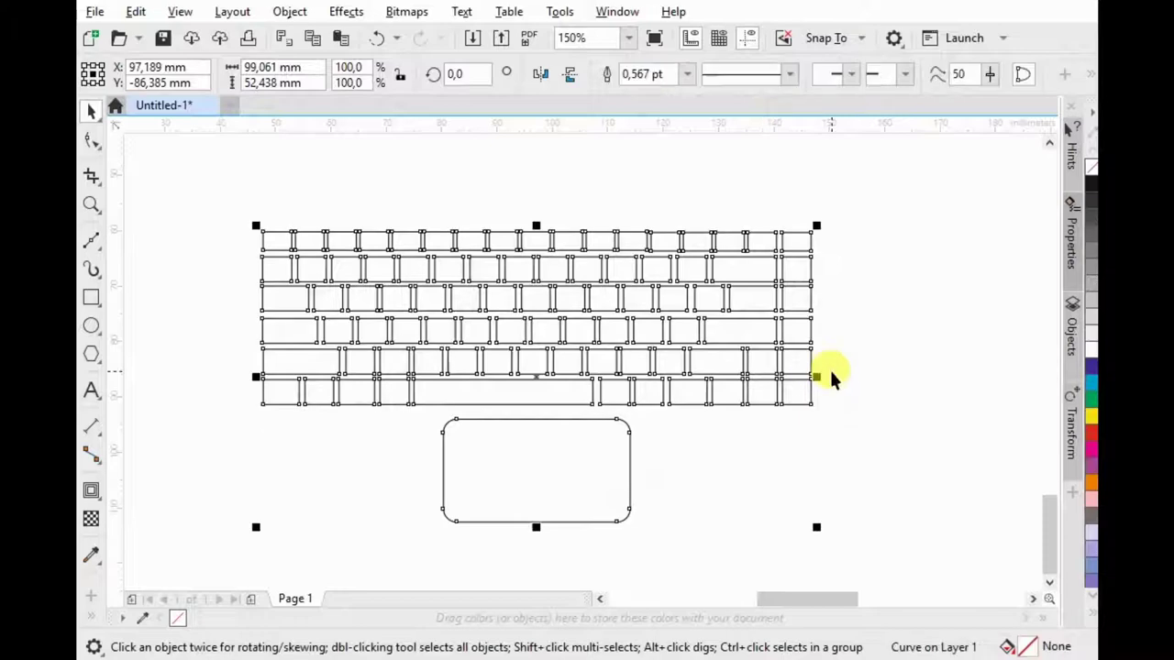
pyautogui.click(1091, 186)
pyautogui.rightClick(1090, 169)
pyautogui.press('F10')
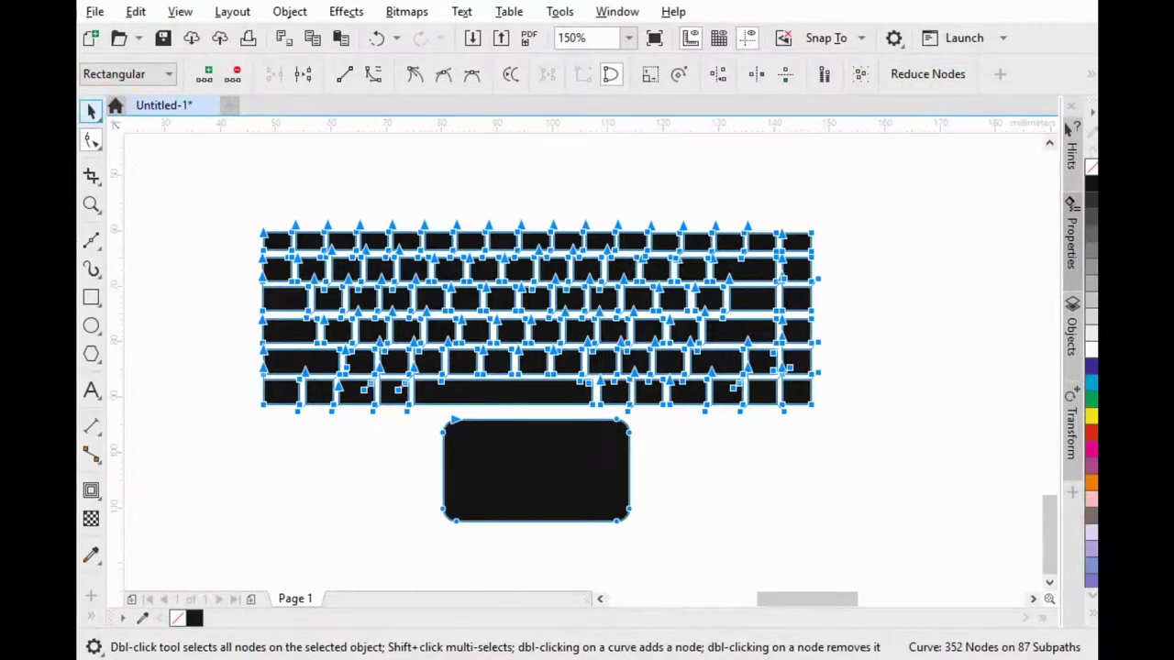
pyautogui.press('space')
pyautogui.click(637, 189)
pyautogui.scroll(-5, 847, 396)
pyautogui.scroll(-2, 809, 396)
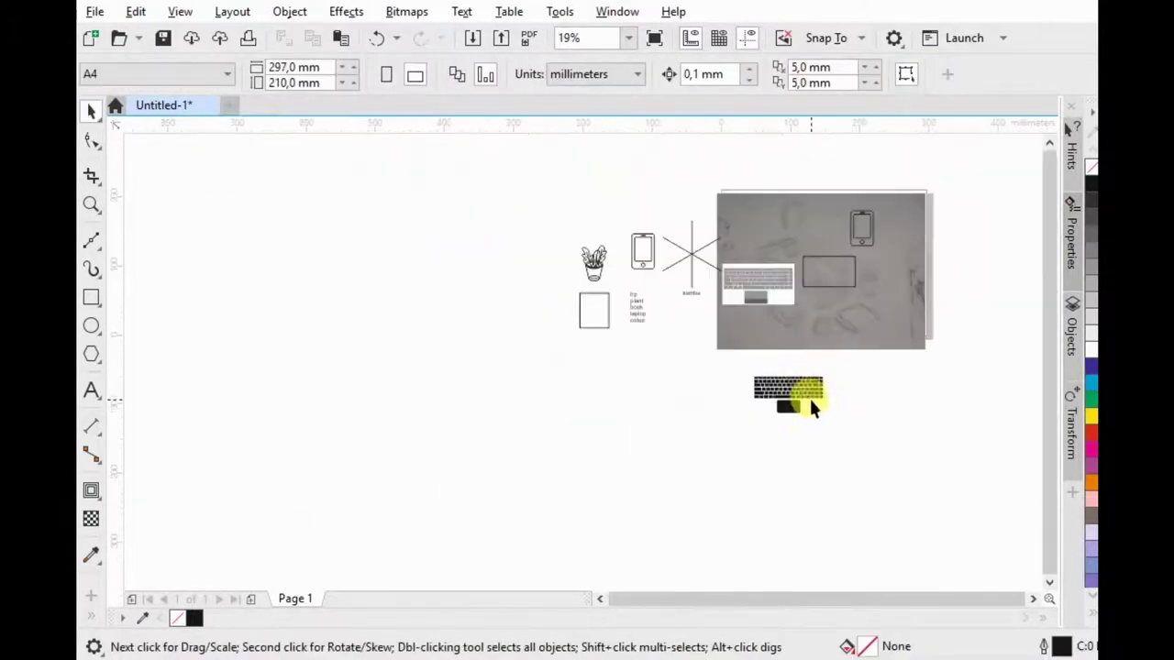
# Step: Delete the small leftover bitmap and place the black keyboard onto the sketch photo
pyautogui.click(757, 290)
pyautogui.press('Delete')
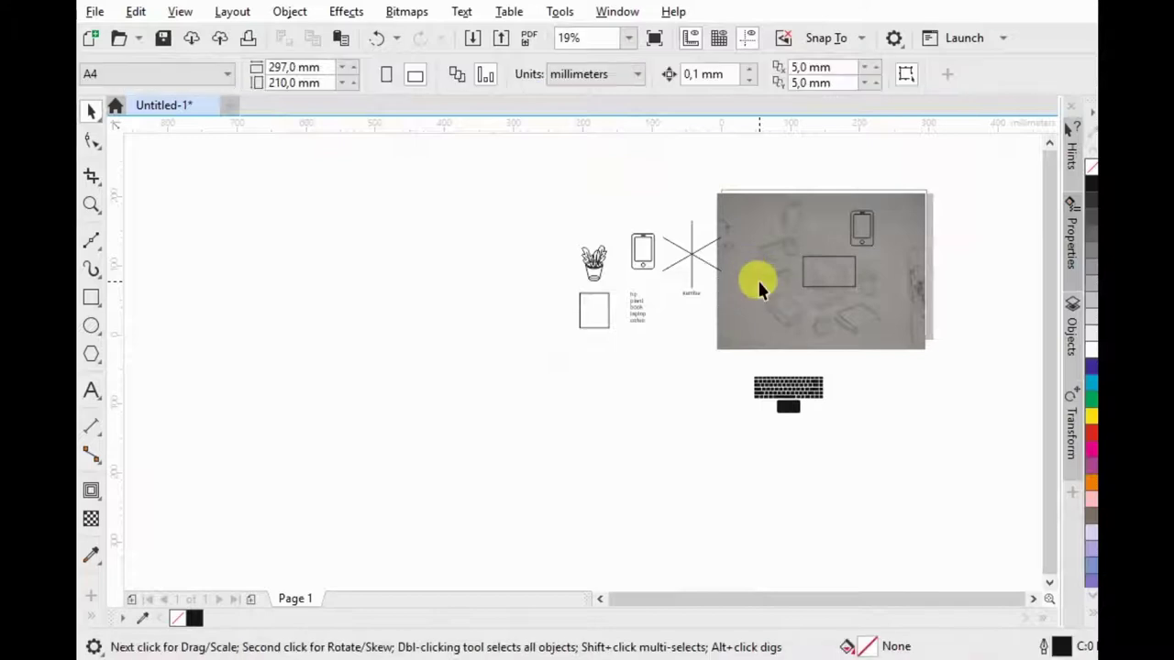
pyautogui.moveTo(786, 388); pyautogui.dragTo(862, 272)
pyautogui.scroll(4, 860, 274)
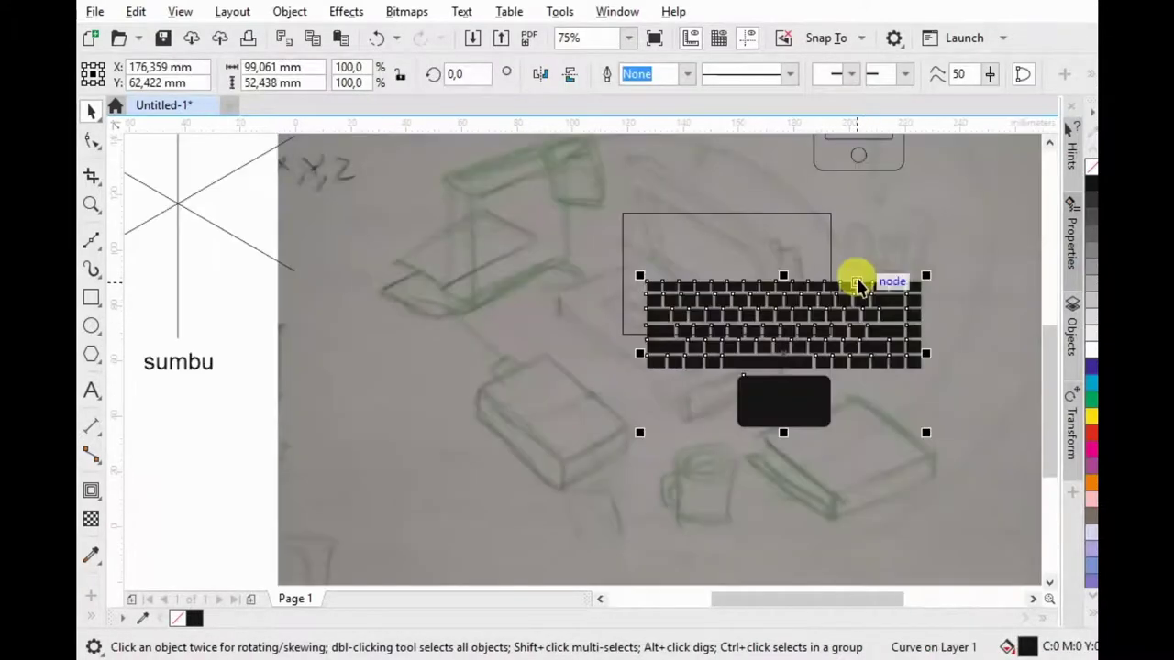
pyautogui.moveTo(862, 272); pyautogui.dragTo(792, 363)
# Step: Add an inside contour to the screen rectangle, then separate and ungroup the border shapes
pyautogui.click(773, 233)
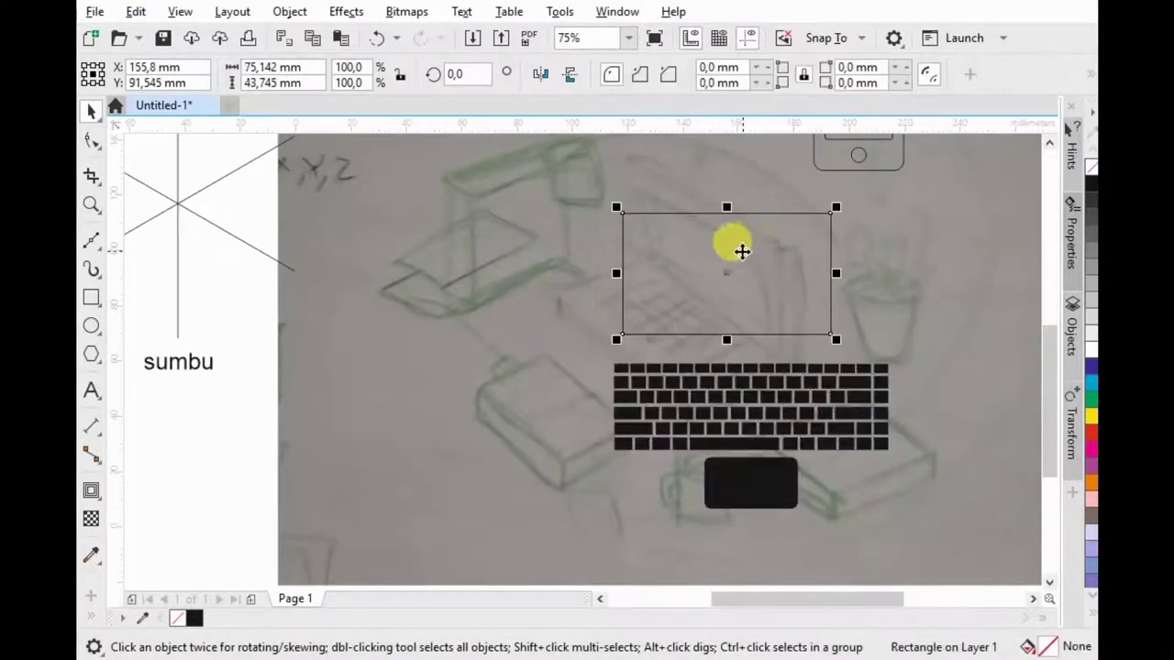
pyautogui.scroll(2, 694, 228)
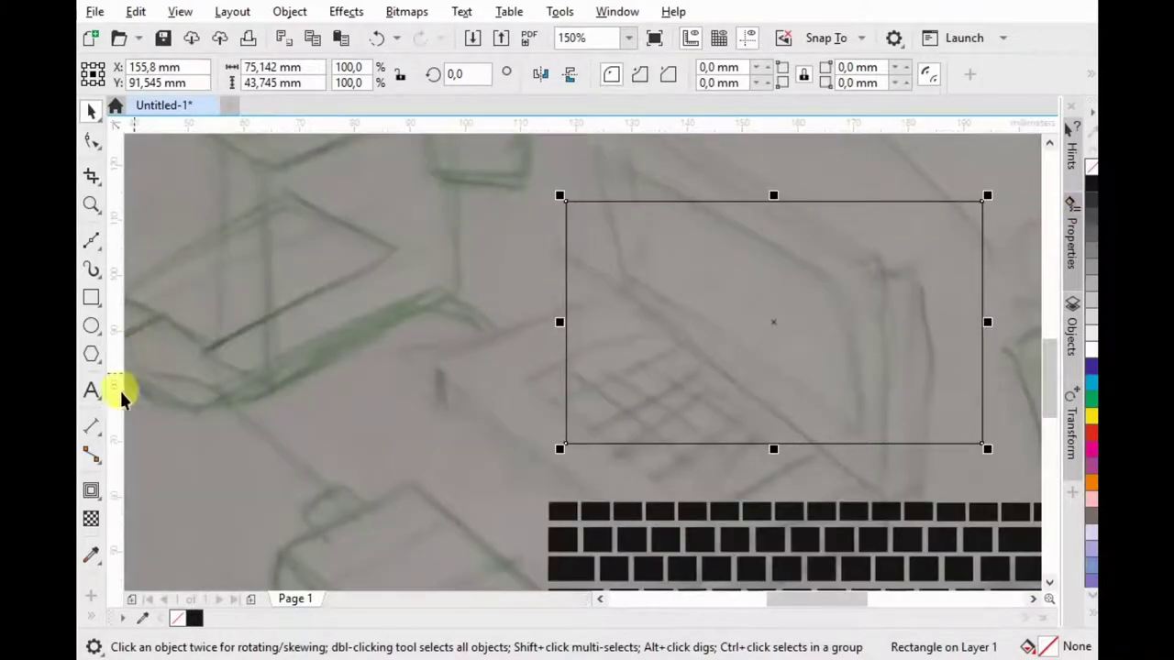
pyautogui.moveTo(591, 349); pyautogui.dragTo(597, 229)
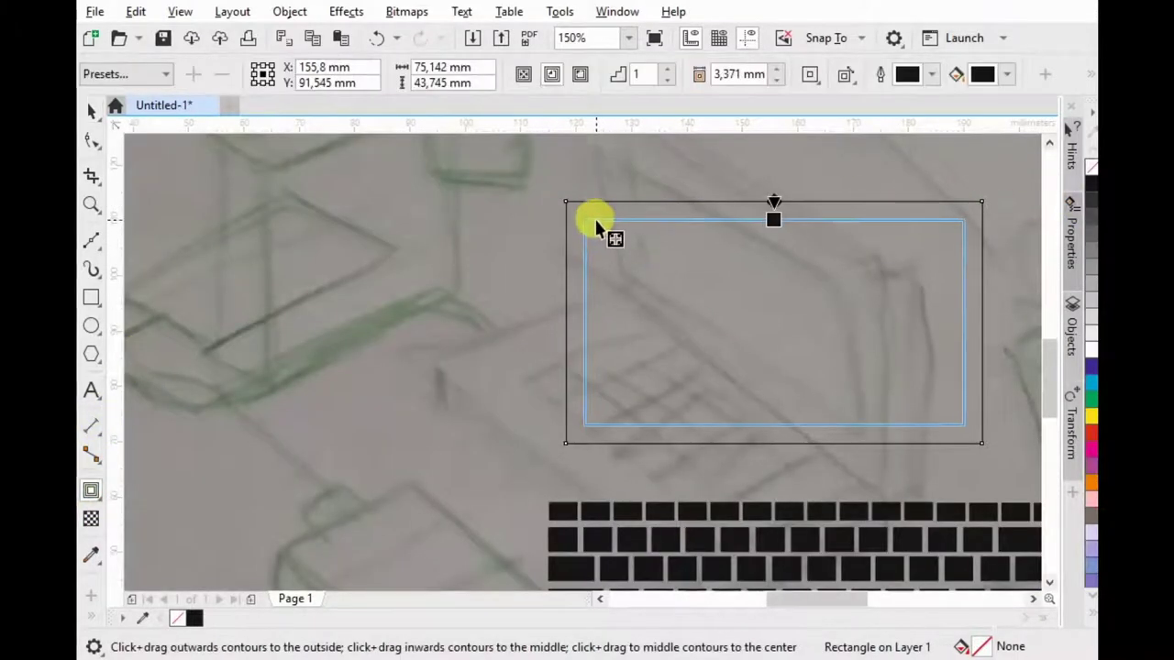
pyautogui.hotkey('ctrl', 'q')
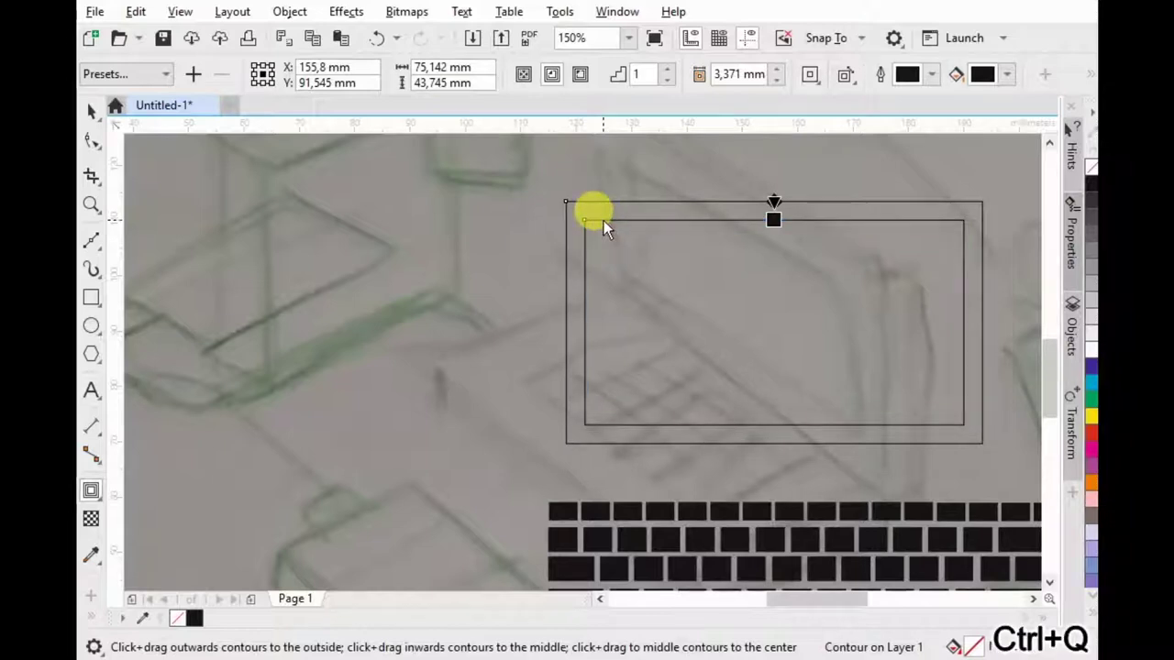
pyautogui.hotkey('ctrl', 'k')
pyautogui.hotkey('ctrl', 'u')
# Step: Mirror the outer screen rectangle downward to form the laptop base
pyautogui.scroll(-2, 575, 180)
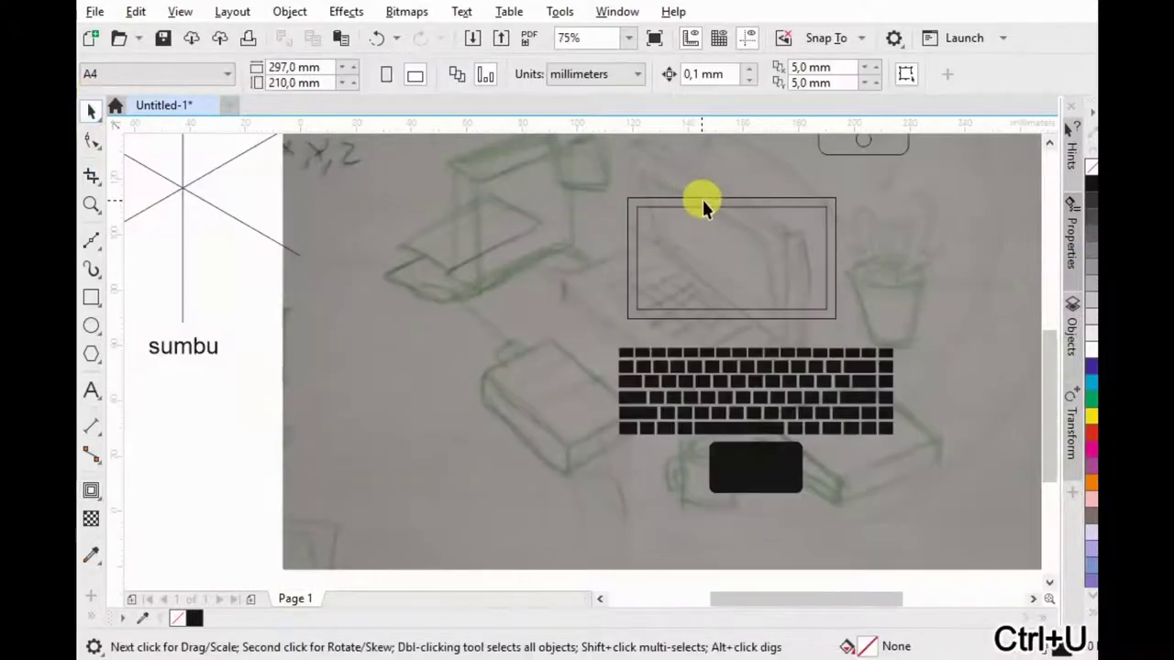
pyautogui.click(720, 198)
pyautogui.moveTo(729, 189)
pyautogui.mouseDown()
pyautogui.moveTo(720, 367)
pyautogui.moveTo(734, 417)
pyautogui.mouseUp()
pyautogui.click(865, 350)
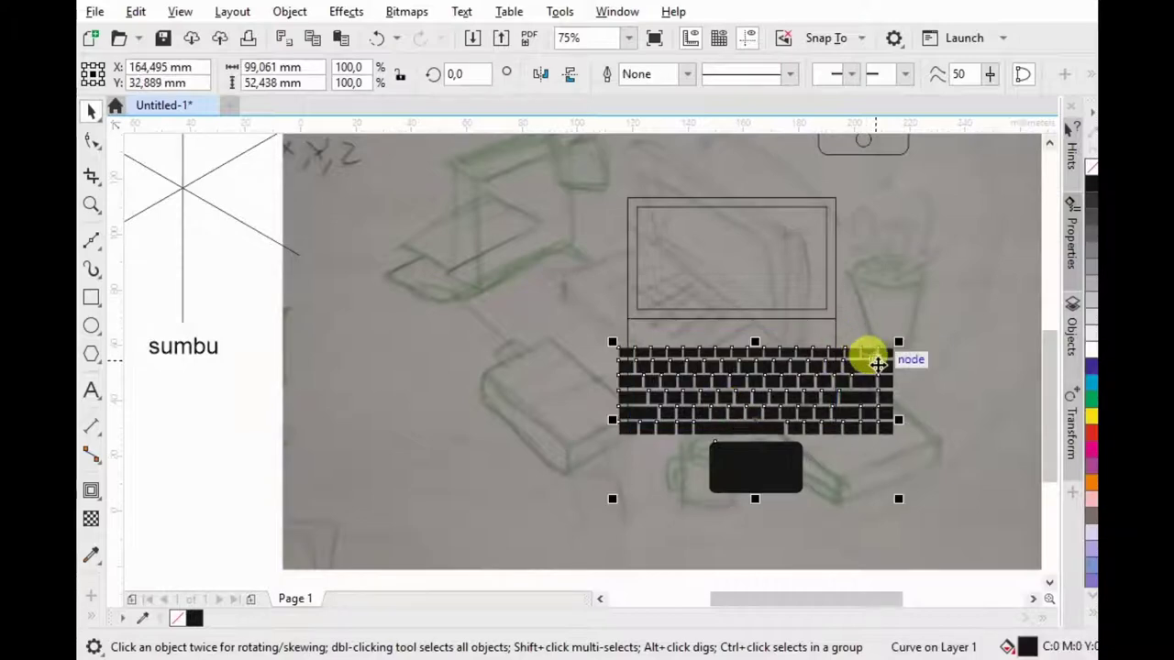
# Step: Shrink the keyboard and position it inside the laptop base
pyautogui.moveTo(891, 500); pyautogui.dragTo(767, 419)
pyautogui.scroll(2, 768, 419)
pyautogui.moveTo(731, 350)
pyautogui.mouseDown()
pyautogui.moveTo(786, 319)
pyautogui.moveTo(778, 309)
pyautogui.mouseUp()
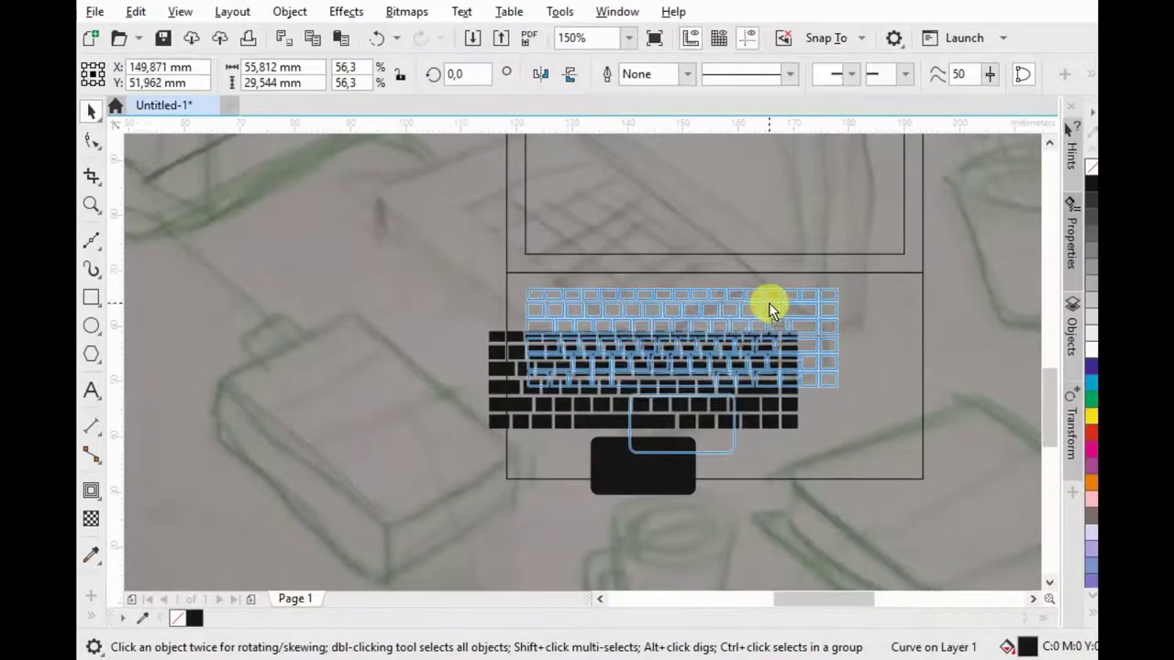
pyautogui.moveTo(777, 304); pyautogui.dragTo(778, 304)
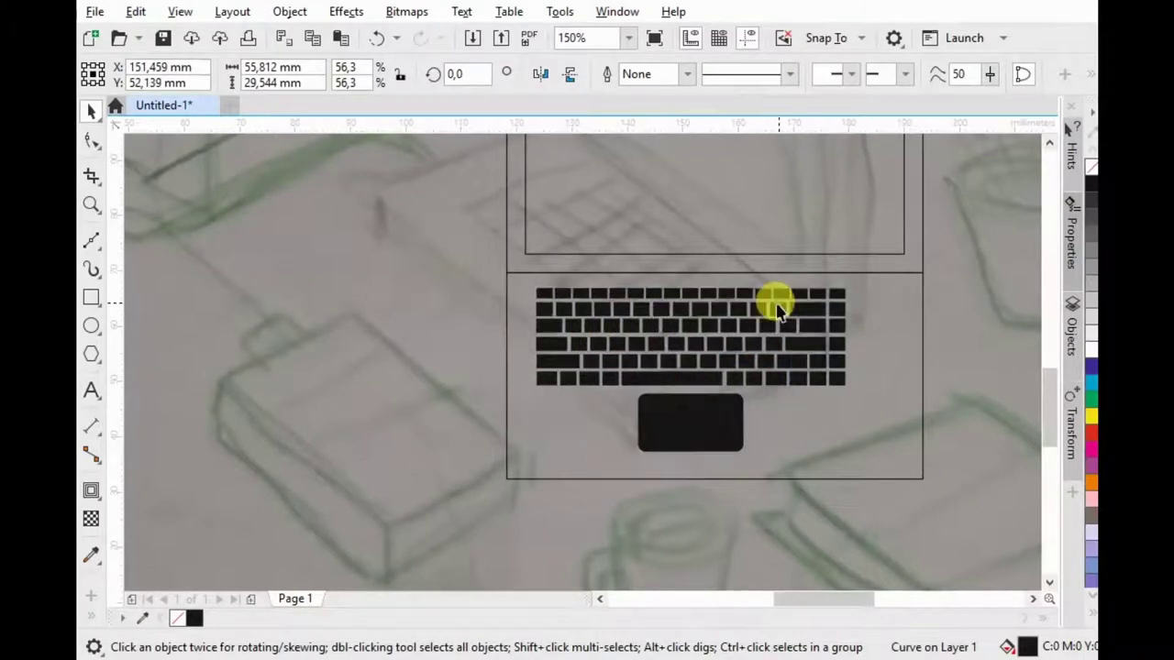
pyautogui.moveTo(713, 302)
pyautogui.mouseDown()
pyautogui.moveTo(722, 326)
pyautogui.moveTo(747, 333)
pyautogui.moveTo(790, 431)
pyautogui.mouseUp()
# Step: Stretch the laptop base rectangle taller
pyautogui.click(781, 458)
pyautogui.click(776, 480)
pyautogui.moveTo(714, 484); pyautogui.dragTo(726, 532)
pyautogui.scroll(-3, 826, 398)
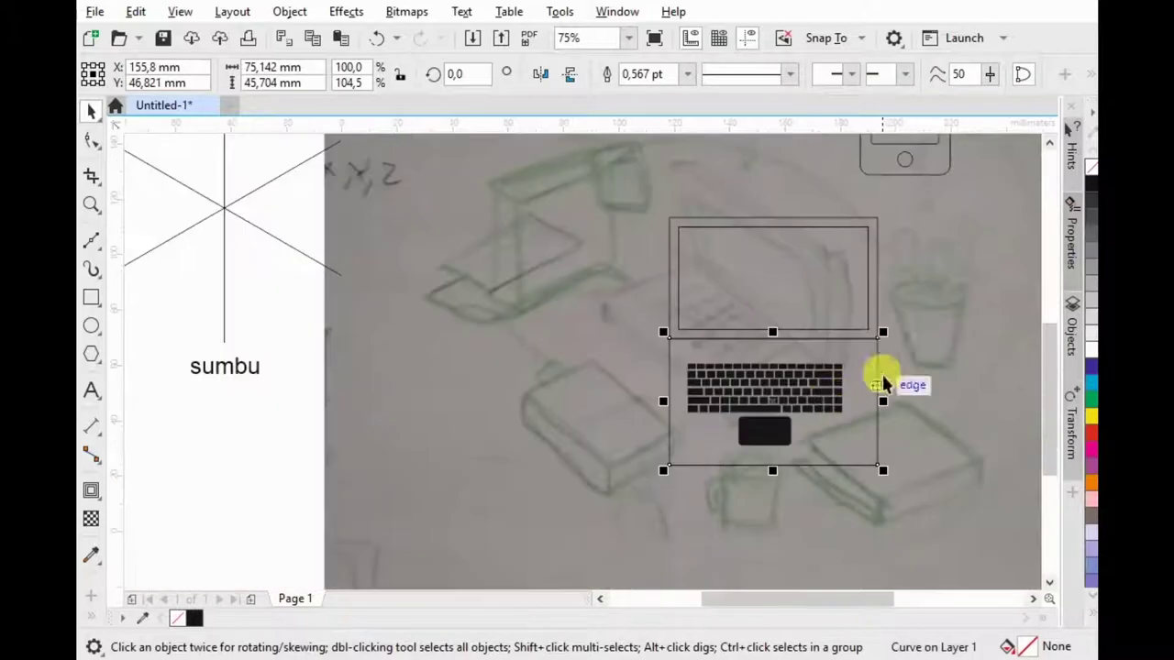
pyautogui.click(875, 225)
pyautogui.moveTo(877, 230); pyautogui.dragTo(878, 344)
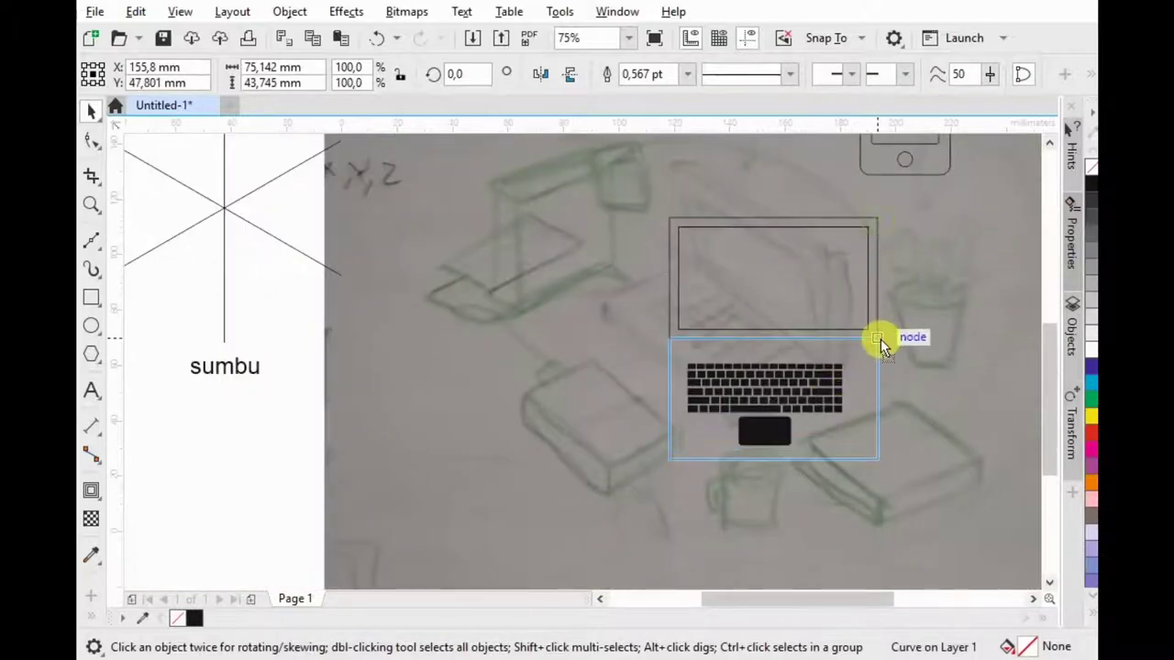
# Step: Select all four laptop parts and move the laptop beside the other icons
pyautogui.keyDown('shift'); pyautogui.click(864, 403); pyautogui.keyUp('shift')
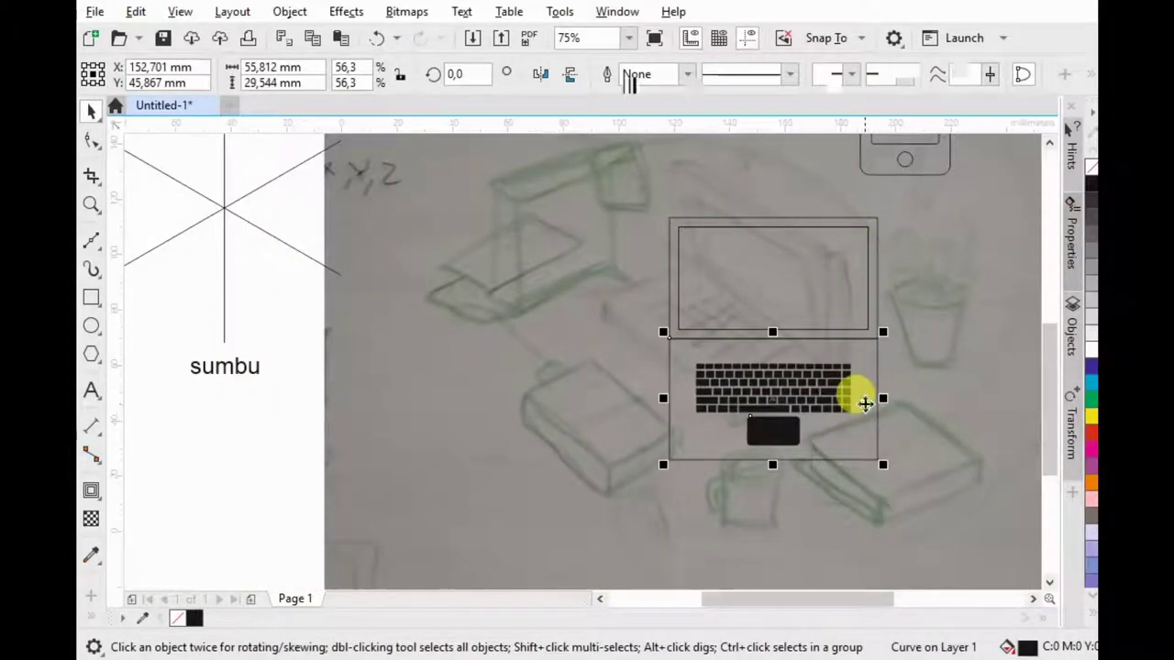
pyautogui.click(794, 392)
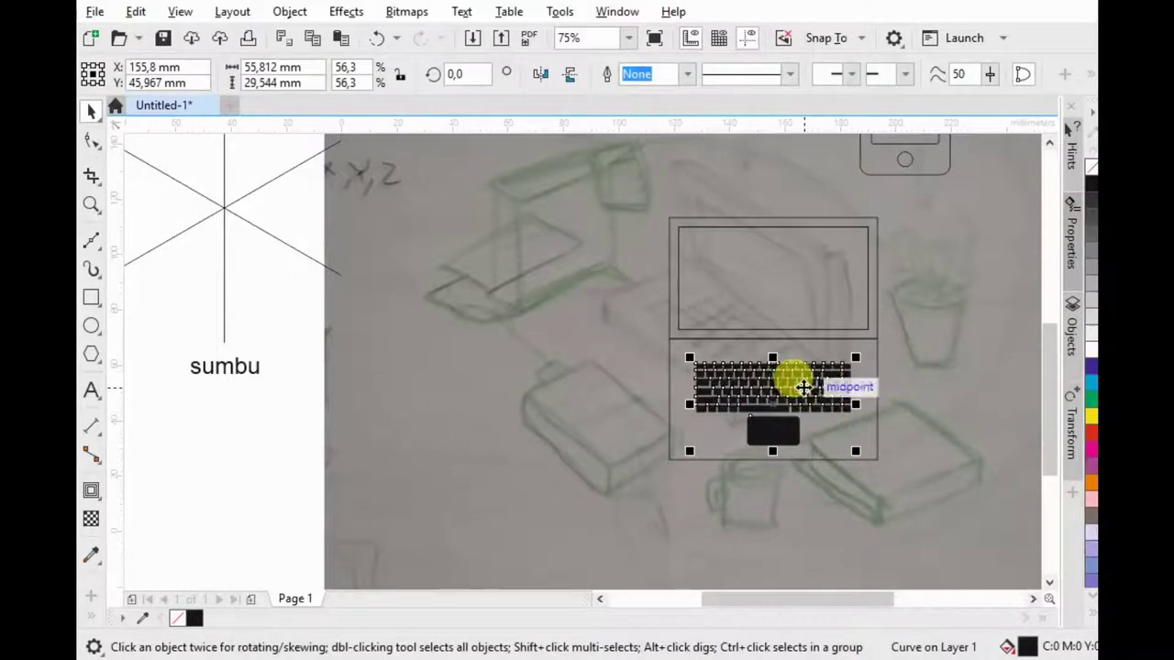
pyautogui.scroll(-1, 819, 271)
pyautogui.moveTo(726, 461); pyautogui.dragTo(859, 245)
pyautogui.moveTo(807, 278); pyautogui.dragTo(230, 276)
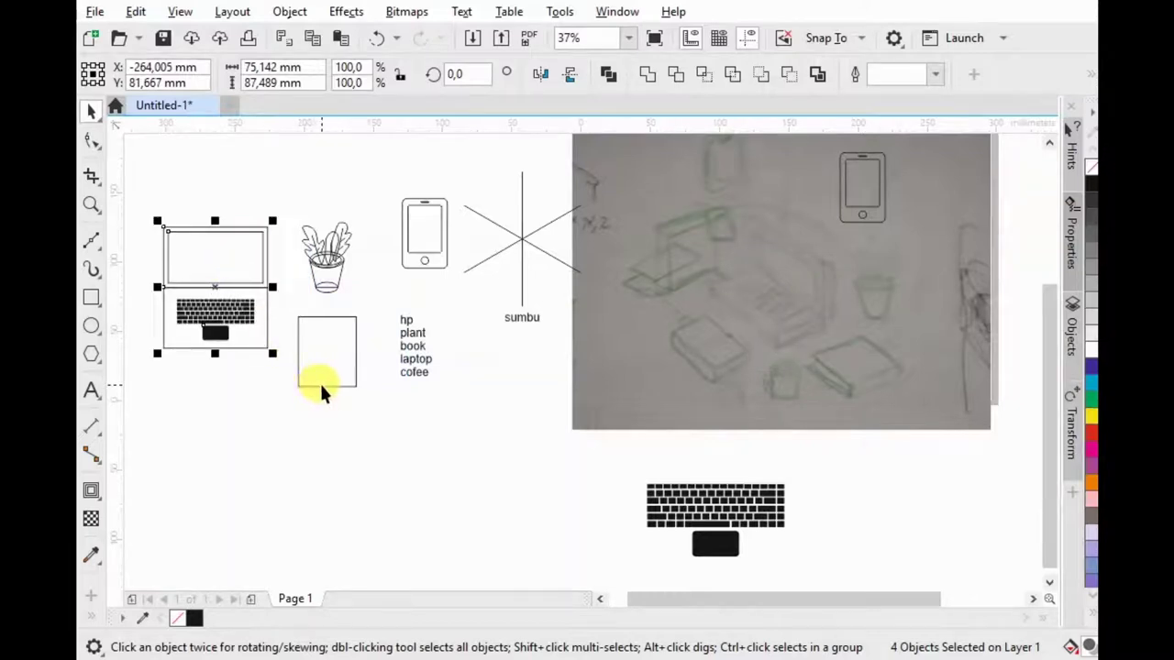
# Step: Move the keyboard block to the lower left and the phone icon above the axis lines
pyautogui.moveTo(683, 495); pyautogui.dragTo(193, 470)
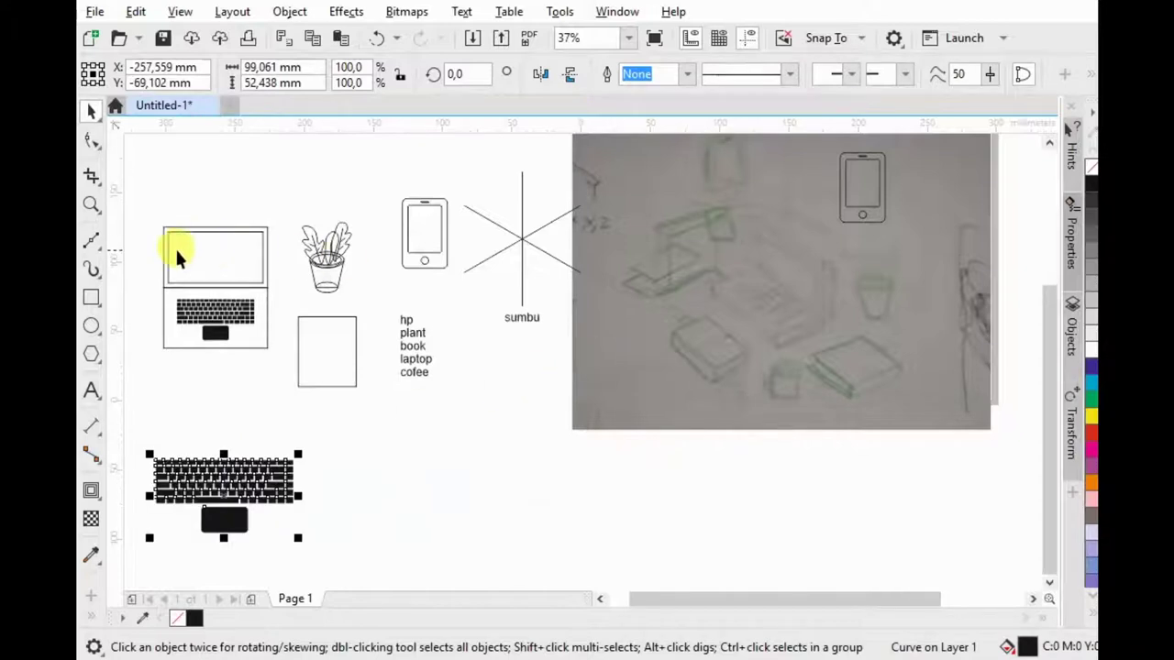
pyautogui.click(149, 224)
pyautogui.moveTo(281, 370); pyautogui.dragTo(283, 372)
pyautogui.scroll(-2, 435, 156)
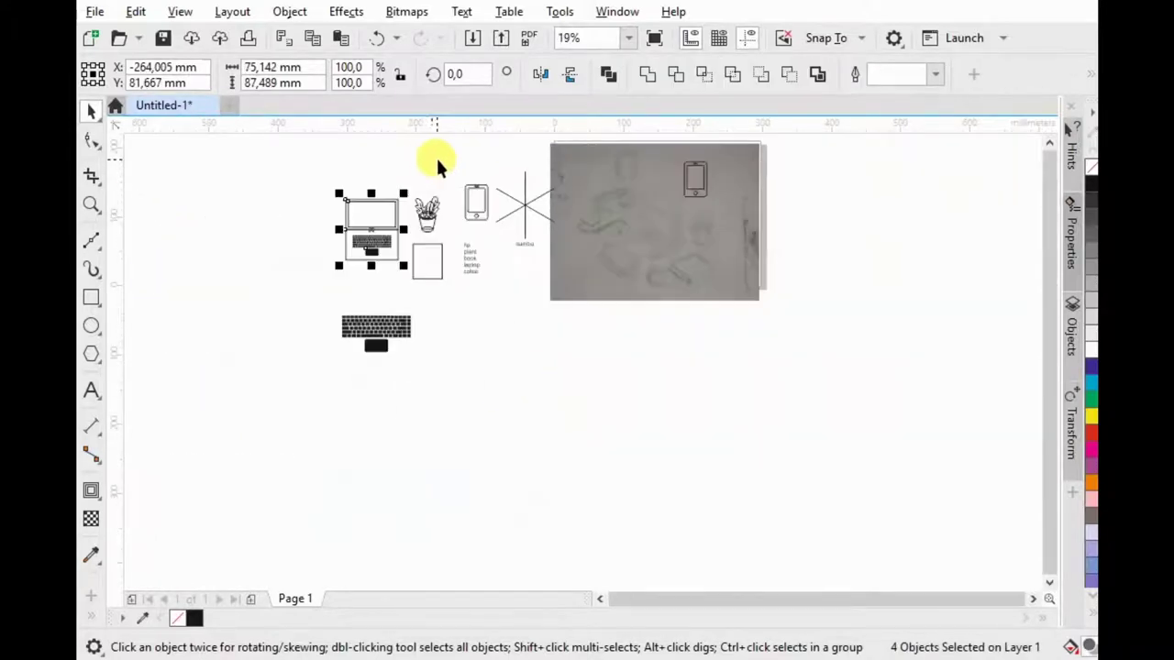
pyautogui.scroll(4, 524, 164)
pyautogui.moveTo(470, 218); pyautogui.dragTo(581, 378)
pyautogui.scroll(-2, 558, 332)
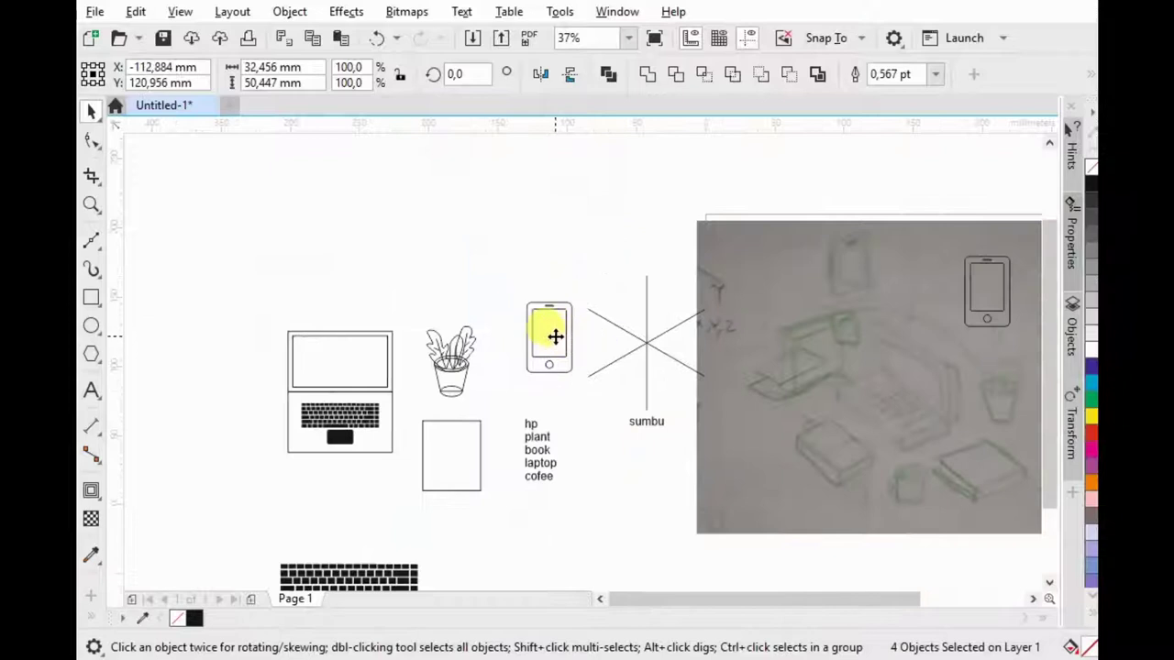
pyautogui.moveTo(554, 331); pyautogui.dragTo(581, 216)
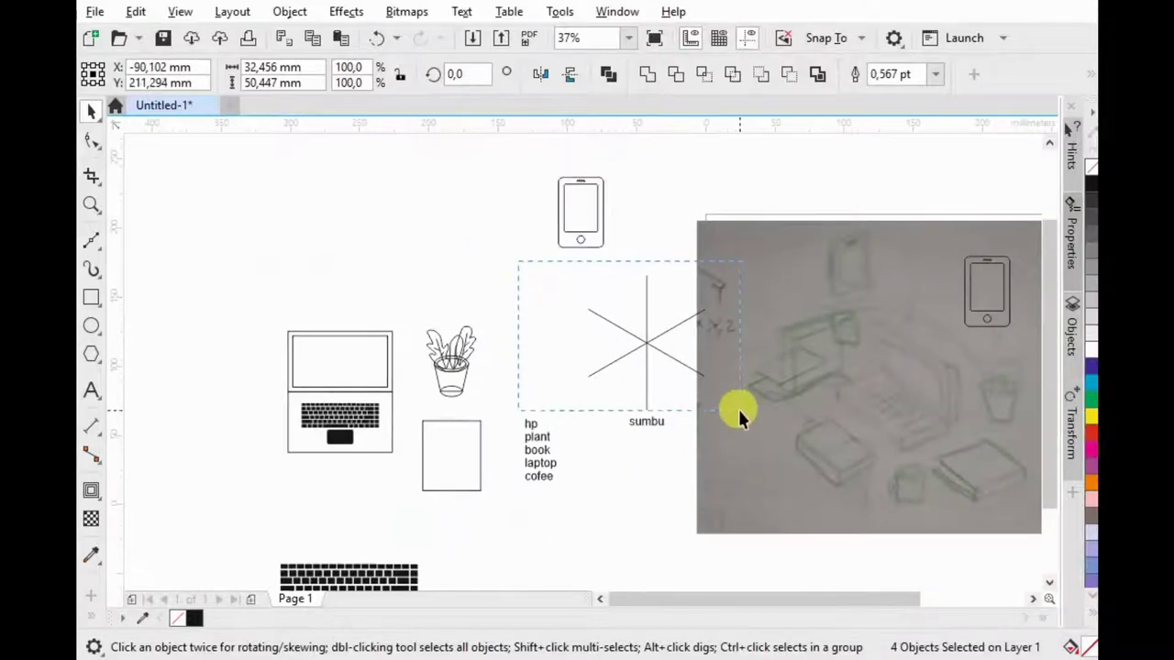
# Step: Place a copy of the axis lines lower down with a phone copy beside it
pyautogui.moveTo(741, 424); pyautogui.dragTo(741, 422)
pyautogui.scroll(-2, 741, 422)
pyautogui.moveTo(641, 314); pyautogui.dragTo(690, 410)
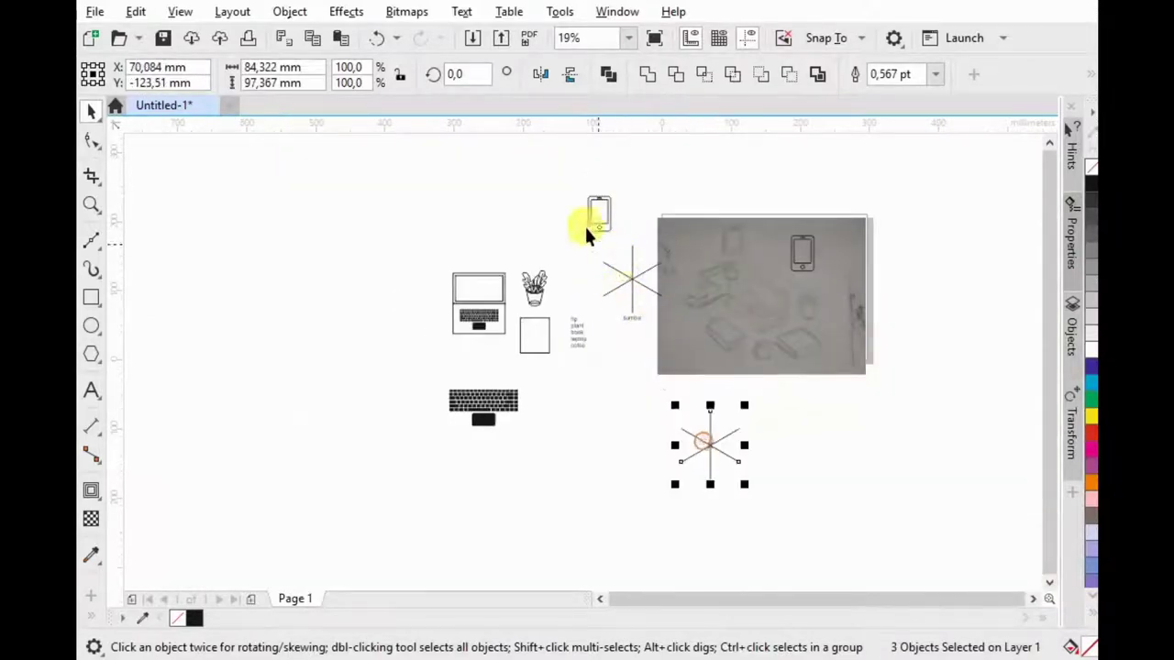
pyautogui.moveTo(639, 248); pyautogui.dragTo(754, 438)
pyautogui.scroll(4, 746, 439)
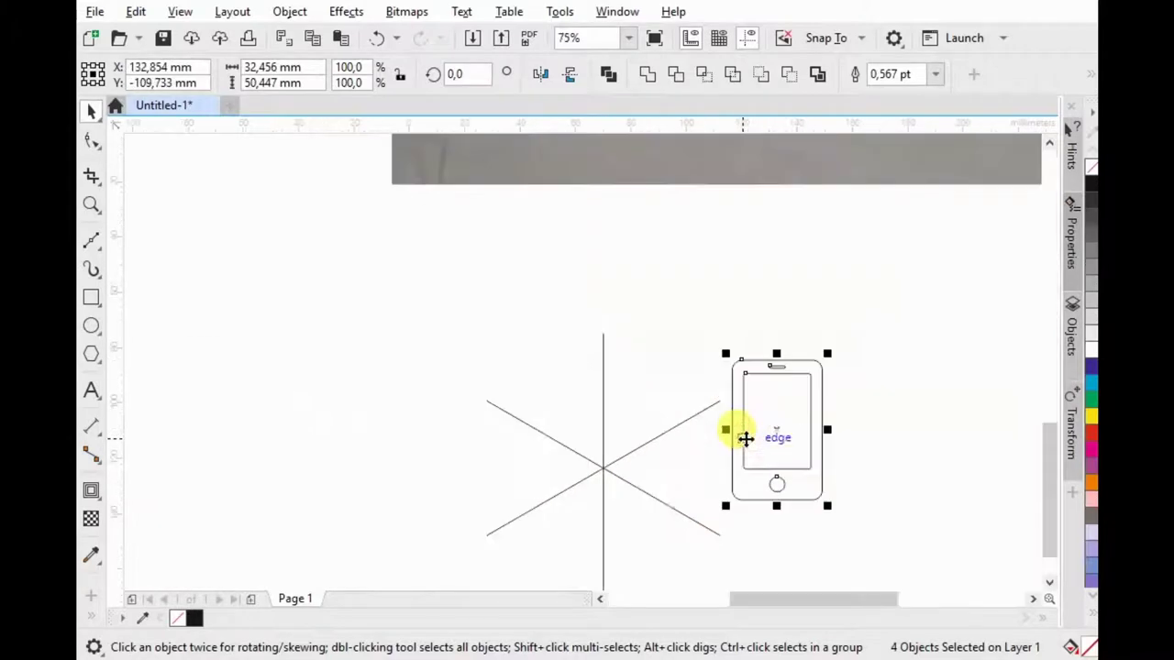
pyautogui.scroll(-4, 743, 449)
pyautogui.scroll(2, 752, 321)
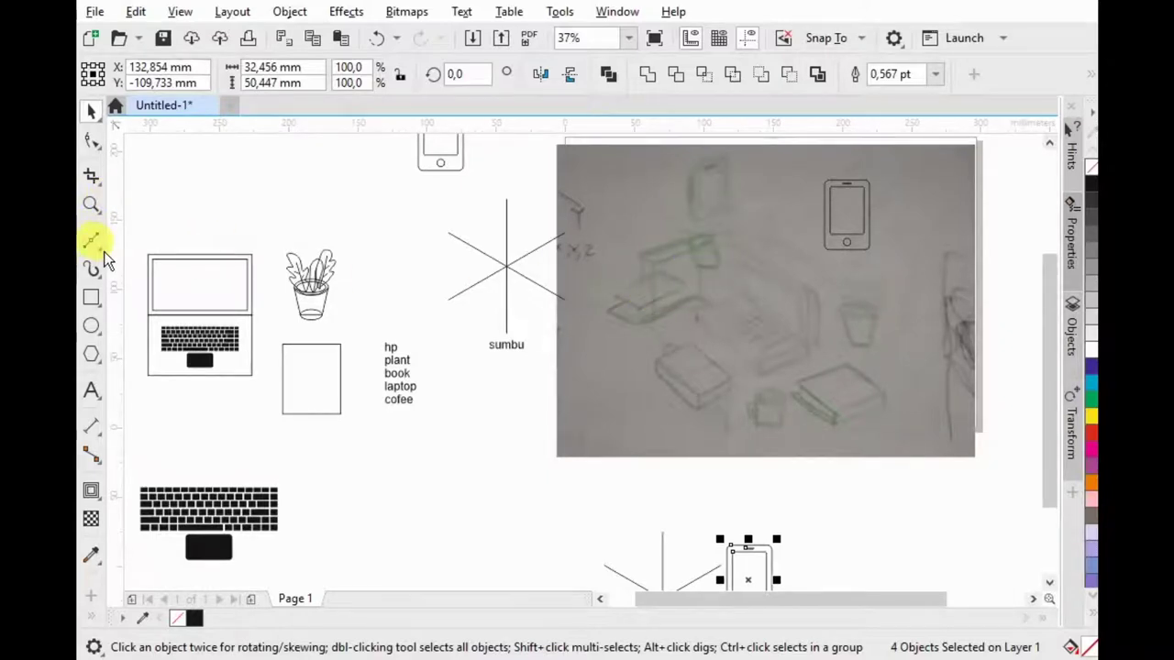
# Step: Draw a freehand polyline and a closed freehand loop over the copied axes
pyautogui.click(104, 251)
pyautogui.click(147, 239)
pyautogui.scroll(2, 675, 270)
pyautogui.click(674, 260)
pyautogui.click(543, 332)
pyautogui.click(676, 266)
pyautogui.scroll(-4, 645, 252)
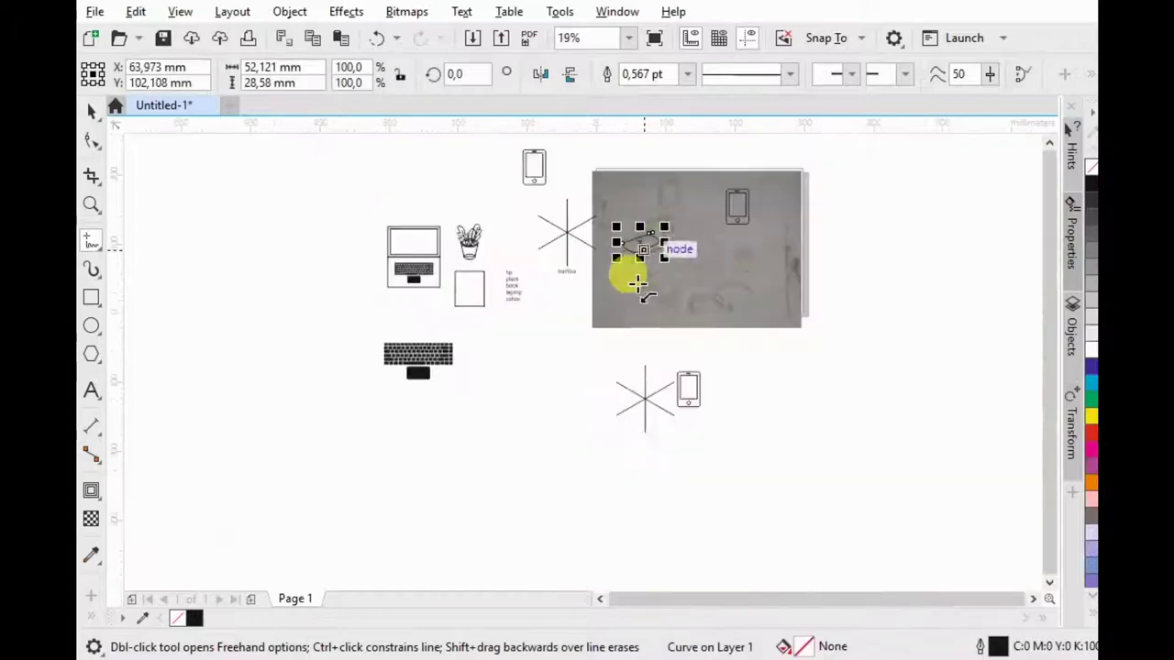
pyautogui.scroll(2, 638, 403)
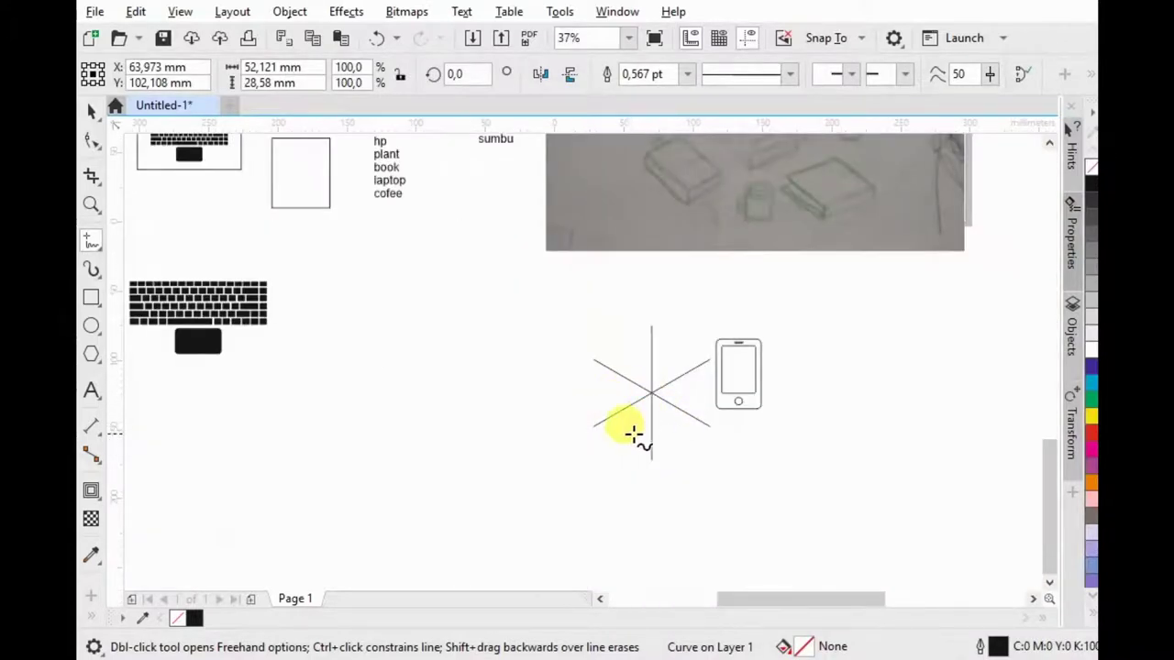
pyautogui.scroll(2, 629, 419)
pyautogui.click(655, 378)
pyautogui.moveTo(571, 440); pyautogui.dragTo(651, 374)
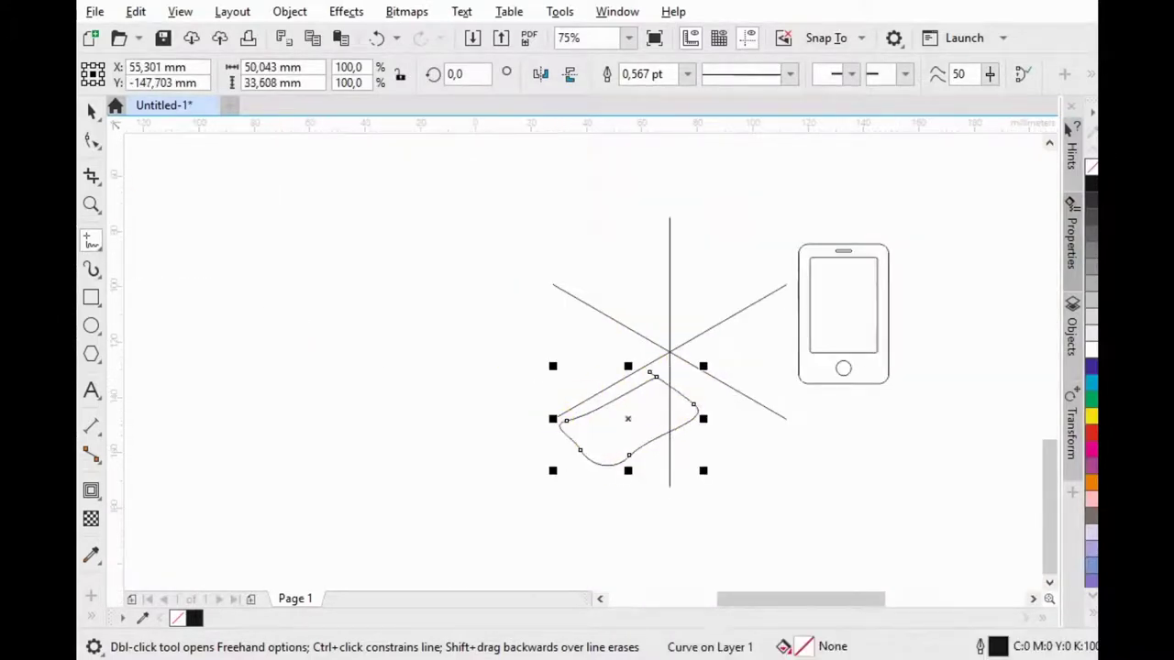
pyautogui.press('Escape')
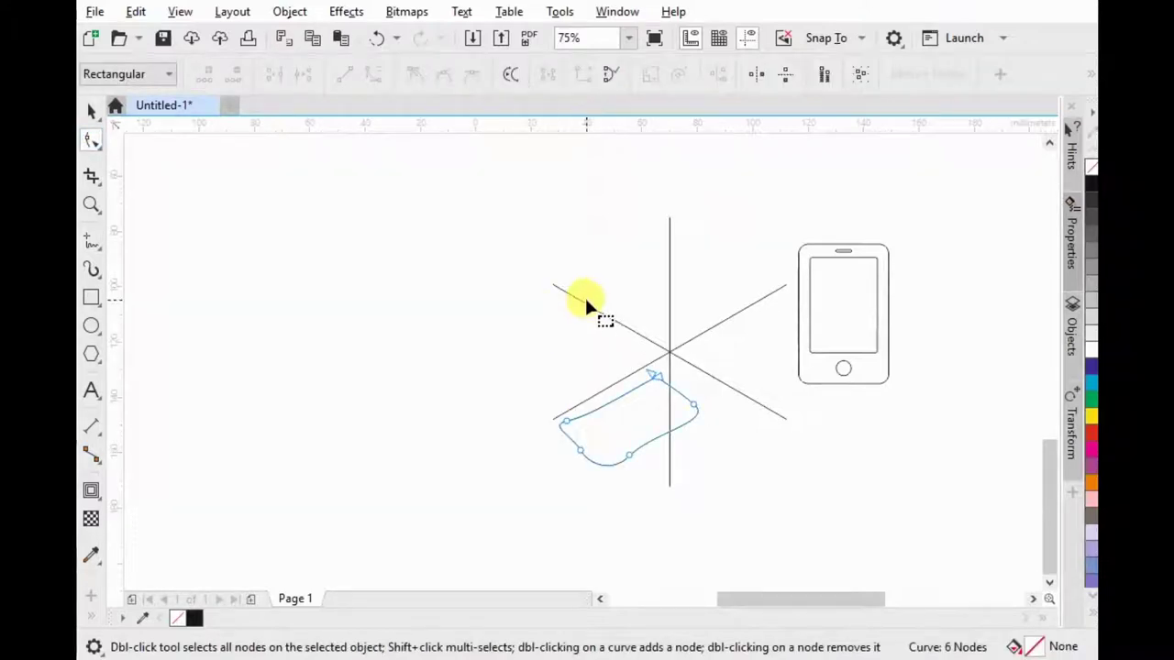
# Step: Trim the diagonal and vertical axis lines so all three end at the intersection
pyautogui.click(555, 290)
pyautogui.moveTo(555, 286)
pyautogui.mouseDown()
pyautogui.moveTo(654, 358)
pyautogui.moveTo(667, 351)
pyautogui.mouseUp()
pyautogui.click(668, 475)
pyautogui.moveTo(669, 482); pyautogui.dragTo(669, 352)
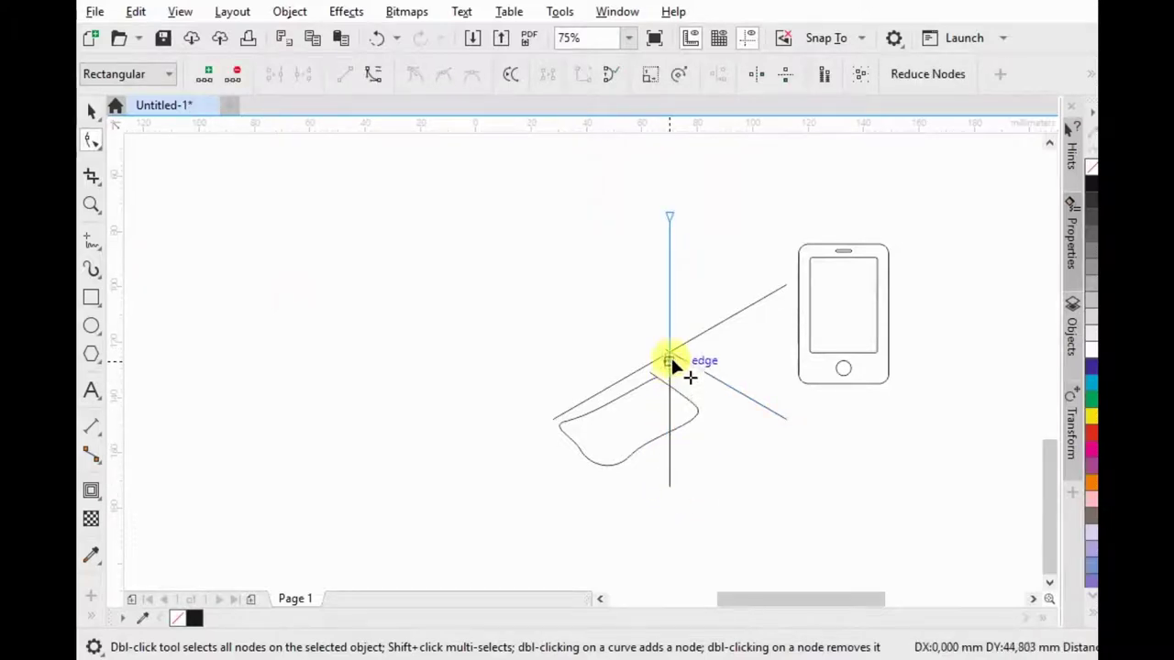
pyautogui.moveTo(776, 290); pyautogui.dragTo(670, 352)
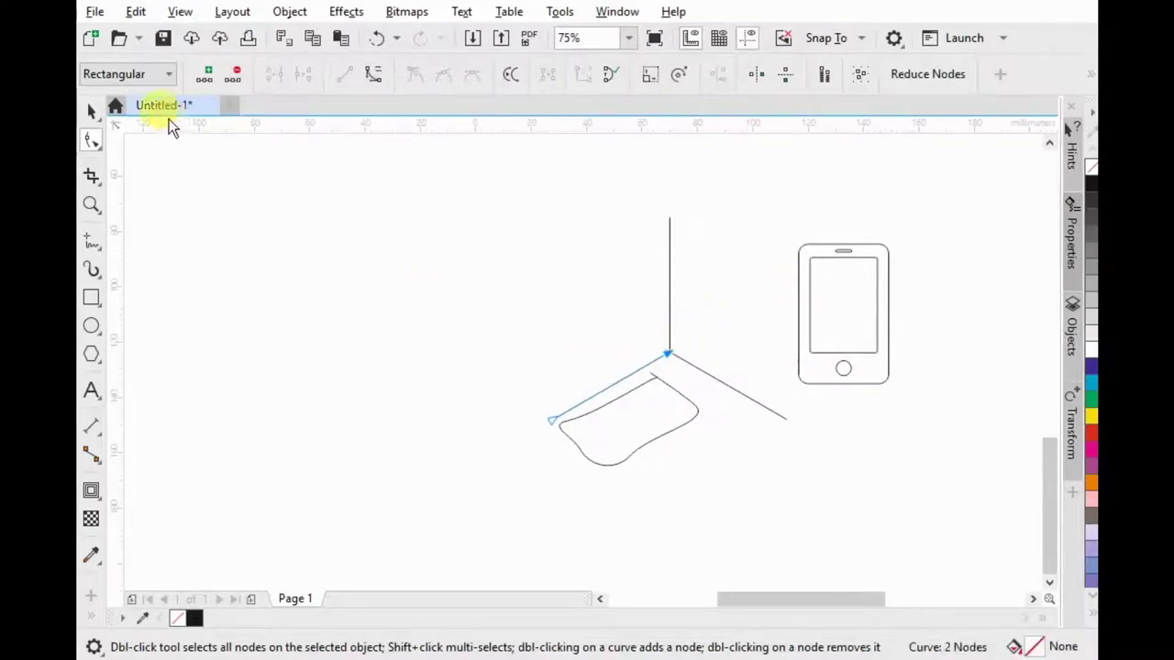
pyautogui.click(92, 112)
# Step: Move the freehand loop aside to the upper left
pyautogui.click(566, 278)
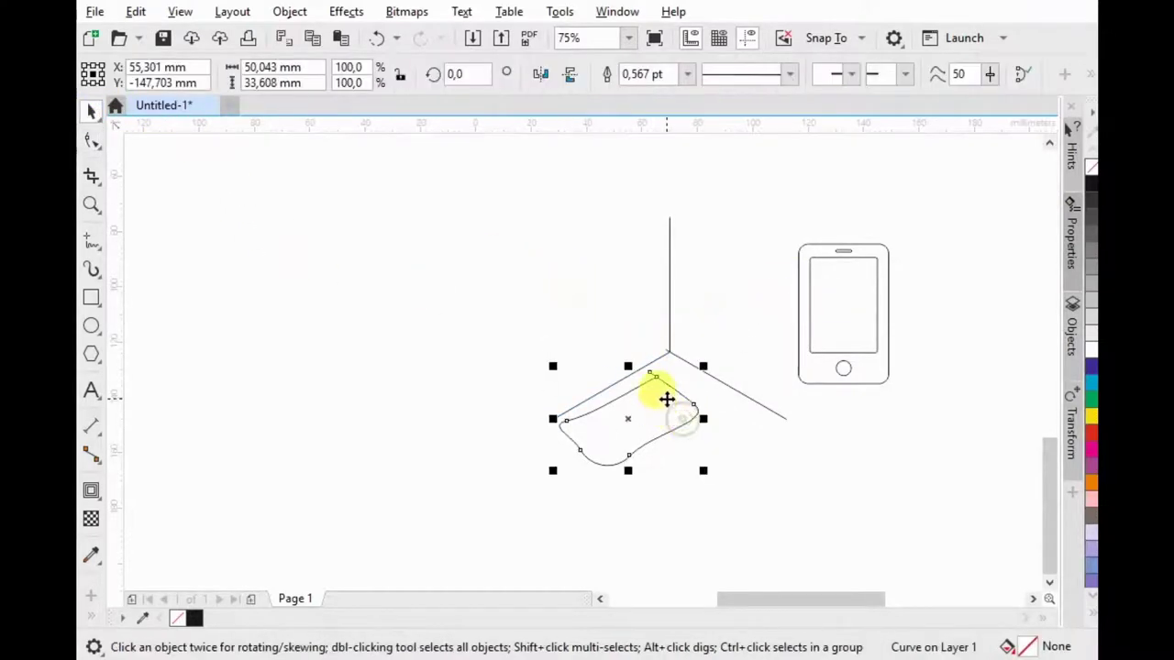
pyautogui.moveTo(685, 426); pyautogui.dragTo(514, 298)
pyautogui.moveTo(787, 206); pyautogui.dragTo(955, 428)
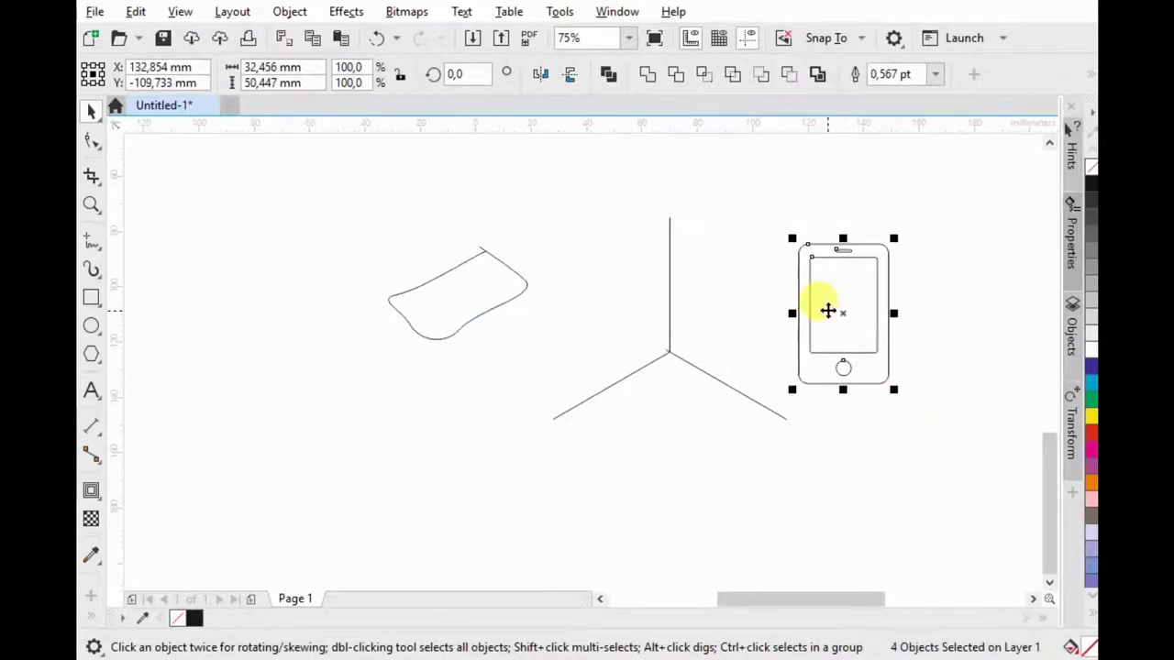
# Step: Group the phone parts, set it on the axis intersection, rotate it 315° and mirror it
pyautogui.rightClick(828, 307)
pyautogui.click(845, 220)
pyautogui.moveTo(825, 290); pyautogui.dragTo(647, 337)
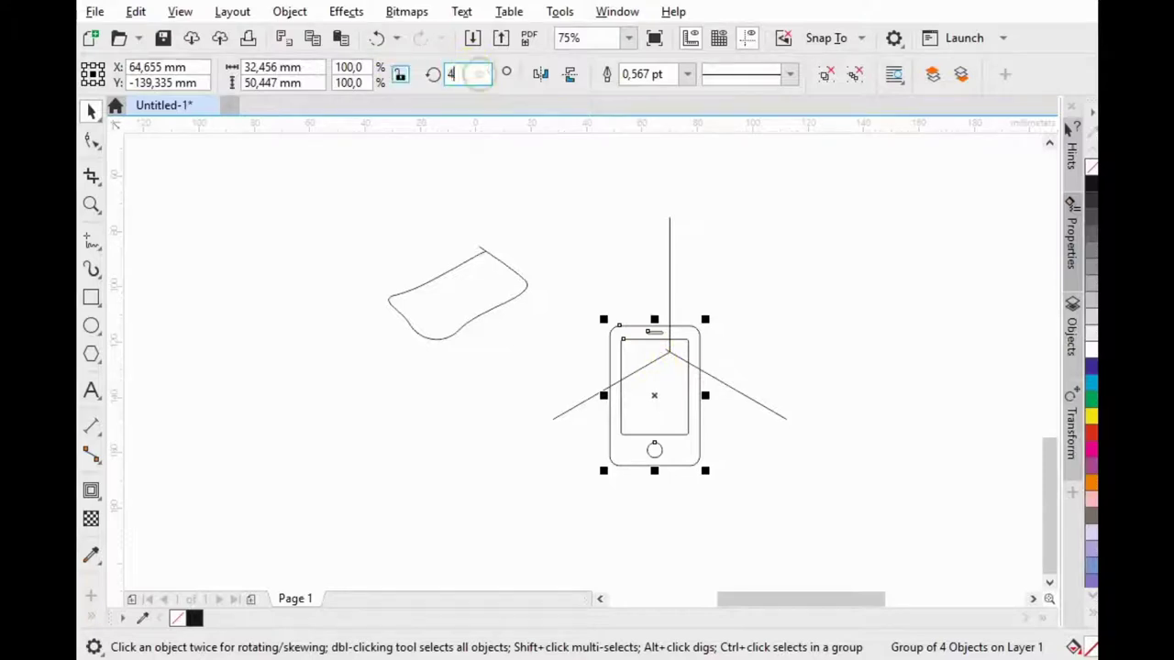
pyautogui.write('5')
pyautogui.press('Return')
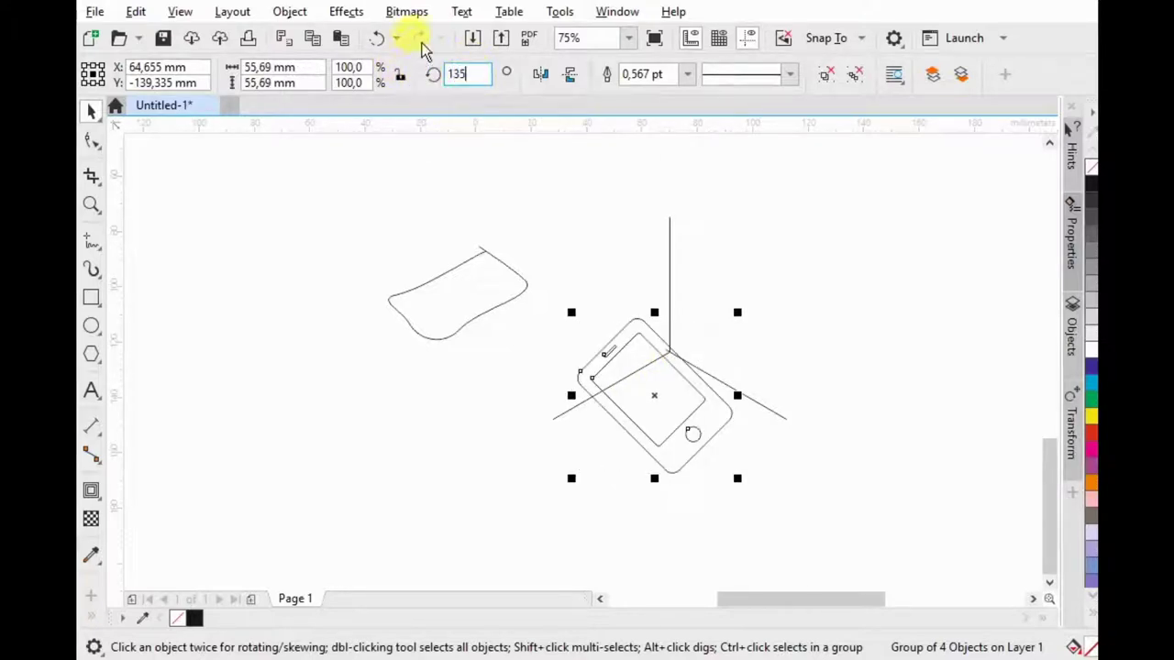
pyautogui.press('Return')
pyautogui.click(569, 74)
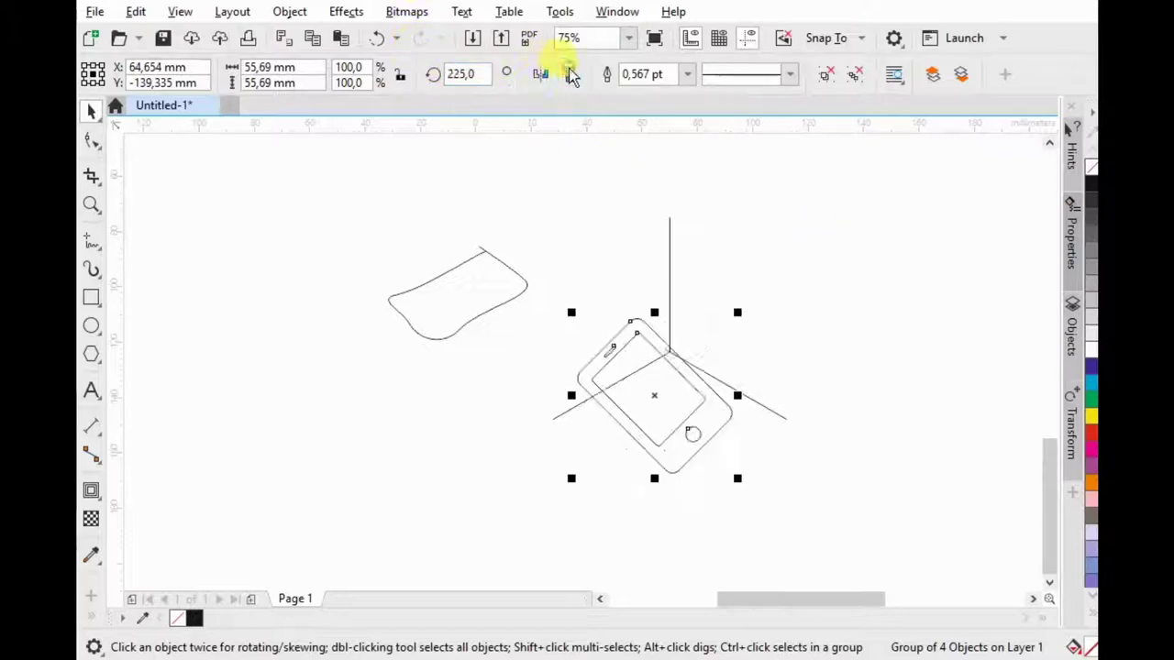
pyautogui.click(540, 74)
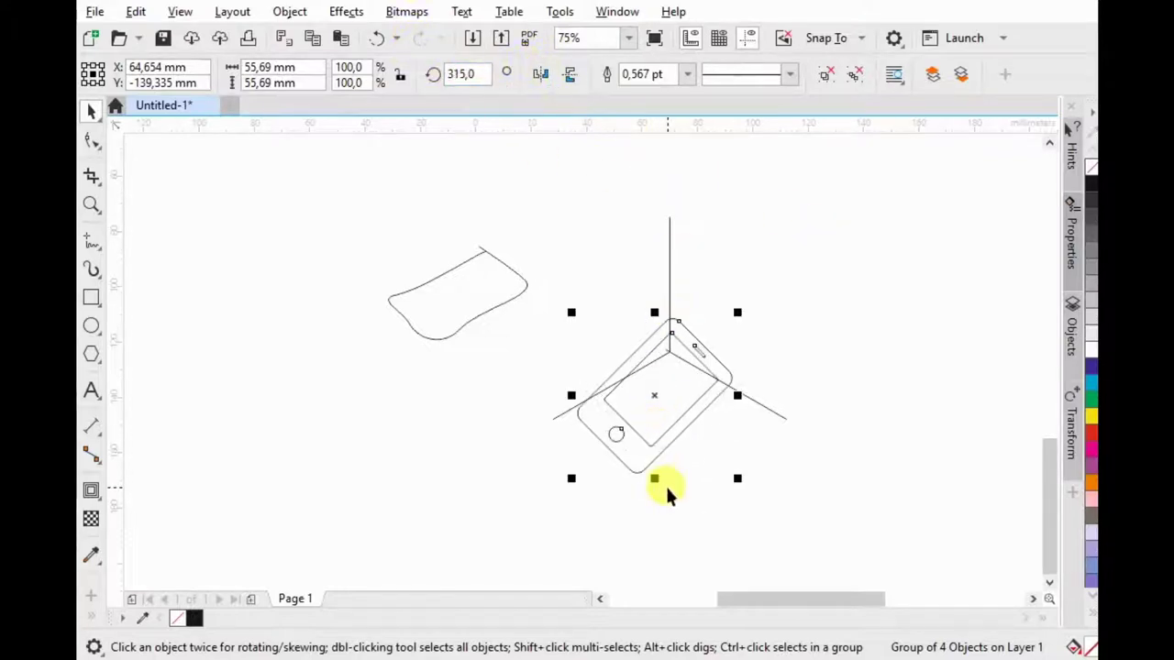
# Step: Squash the rotated phone vertically to about 58% and align it on the axis lines
pyautogui.scroll(2, 654, 477)
pyautogui.moveTo(676, 235); pyautogui.dragTo(670, 321)
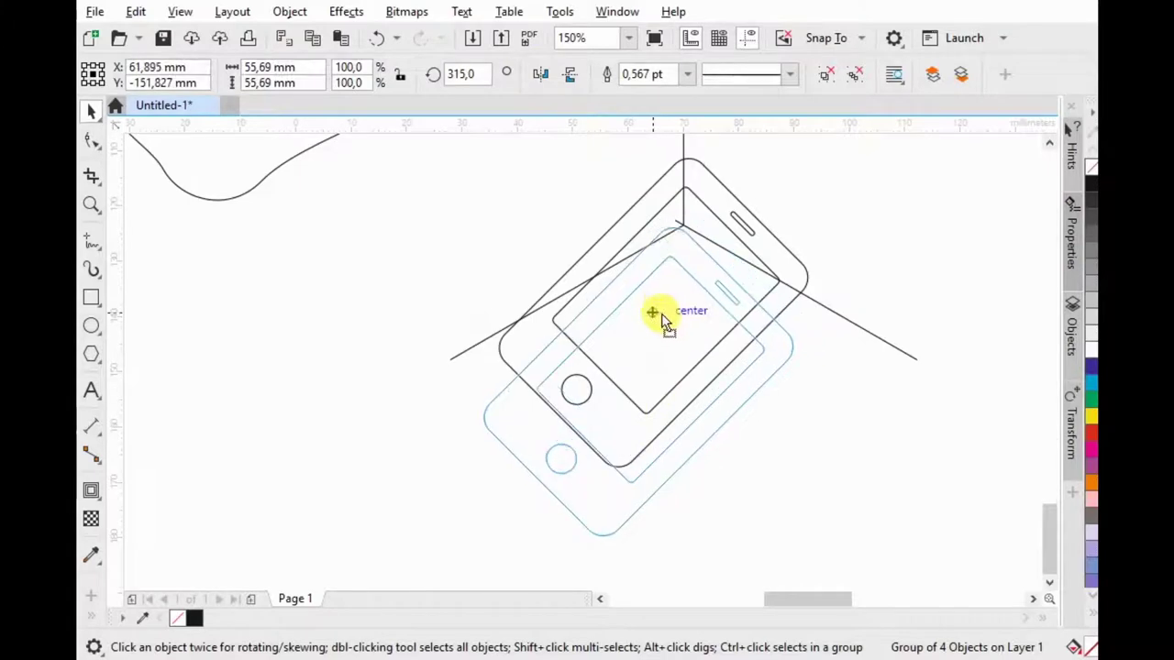
pyautogui.moveTo(669, 316); pyautogui.dragTo(667, 319)
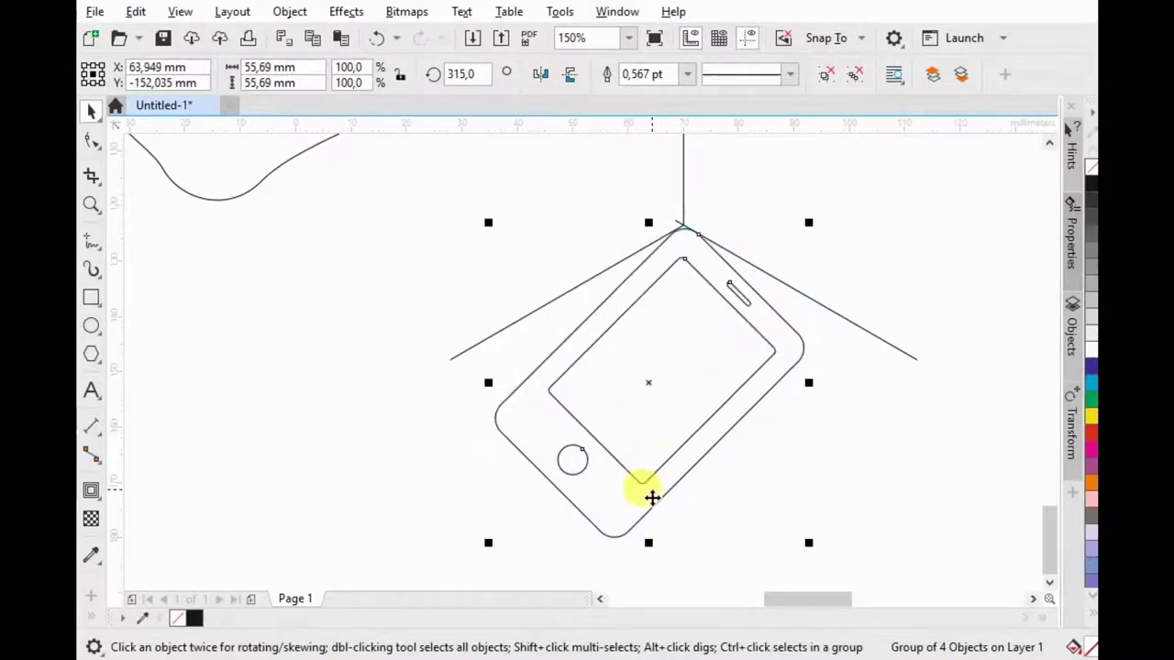
pyautogui.moveTo(648, 544); pyautogui.dragTo(619, 416)
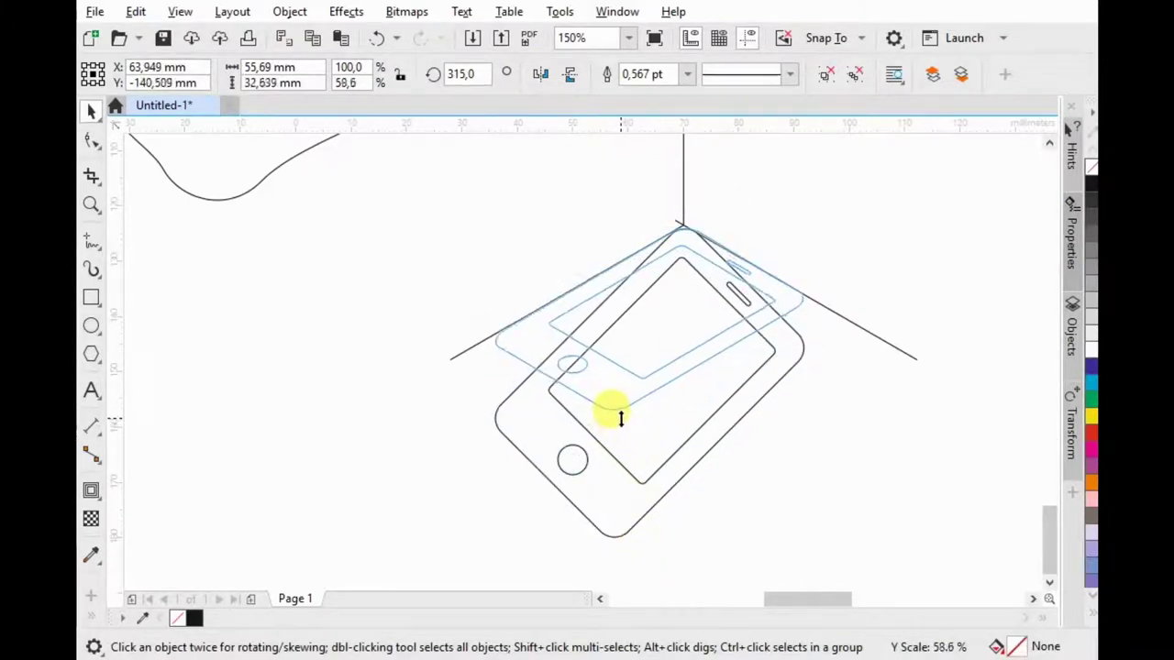
pyautogui.moveTo(618, 416); pyautogui.dragTo(615, 418)
pyautogui.click(694, 268)
pyautogui.click(697, 255)
pyautogui.moveTo(697, 254); pyautogui.dragTo(681, 288)
# Step: Ungroup the isometric phone icon into its separate parts
pyautogui.rightClick(663, 367)
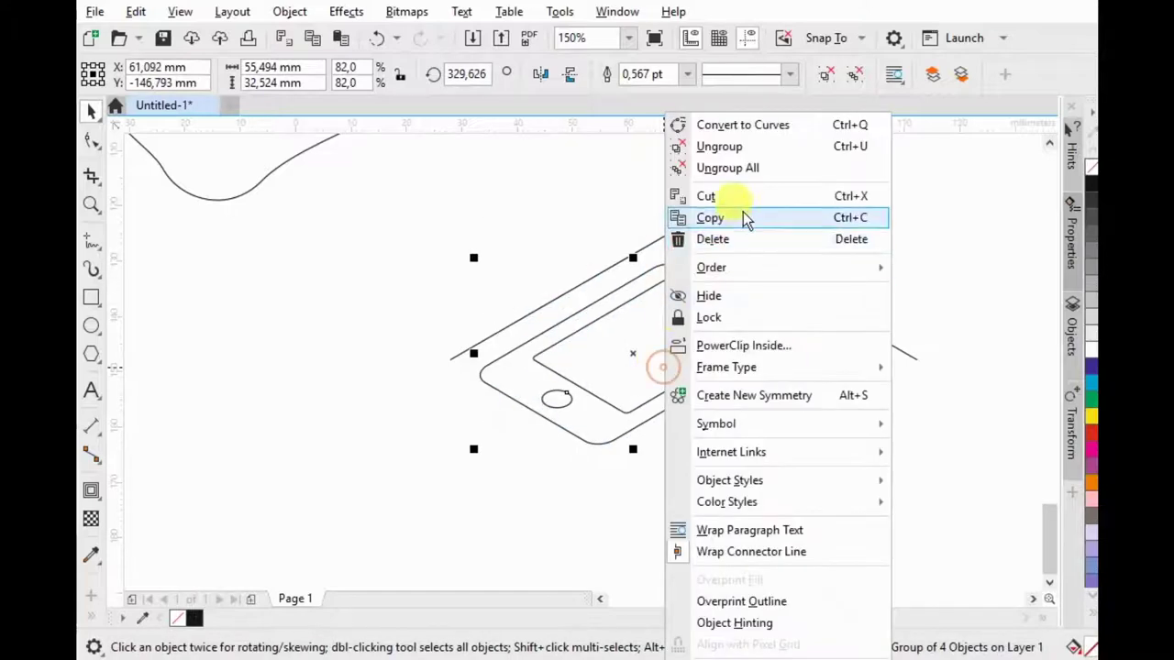
pyautogui.click(740, 146)
pyautogui.click(768, 332)
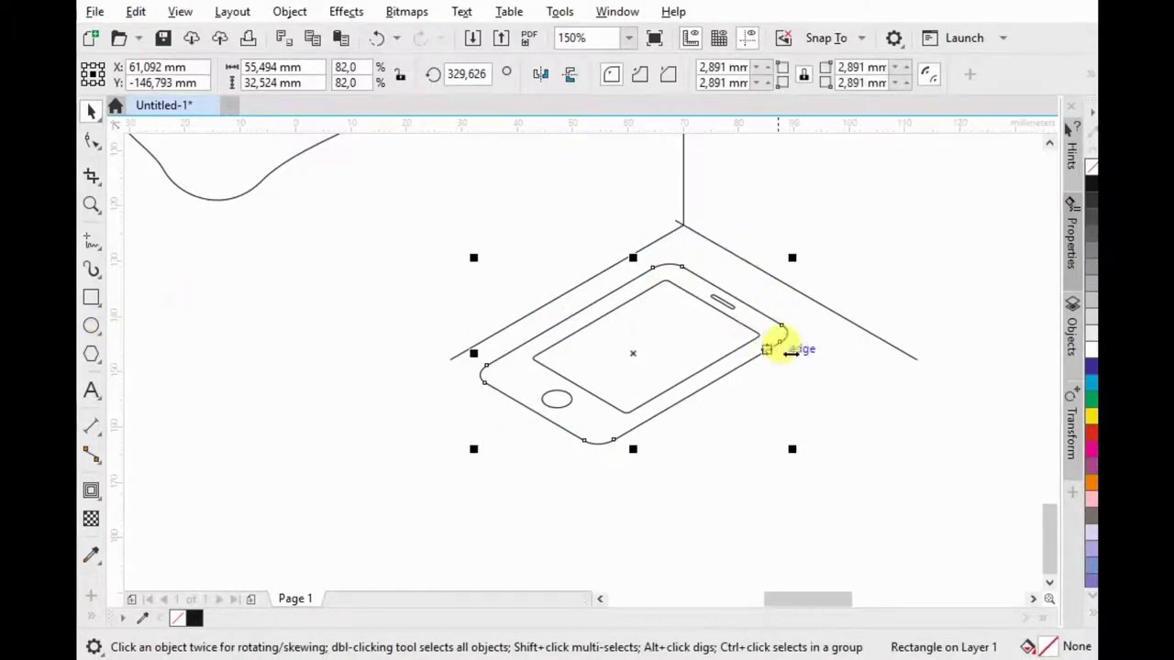
pyautogui.scroll(2, 773, 331)
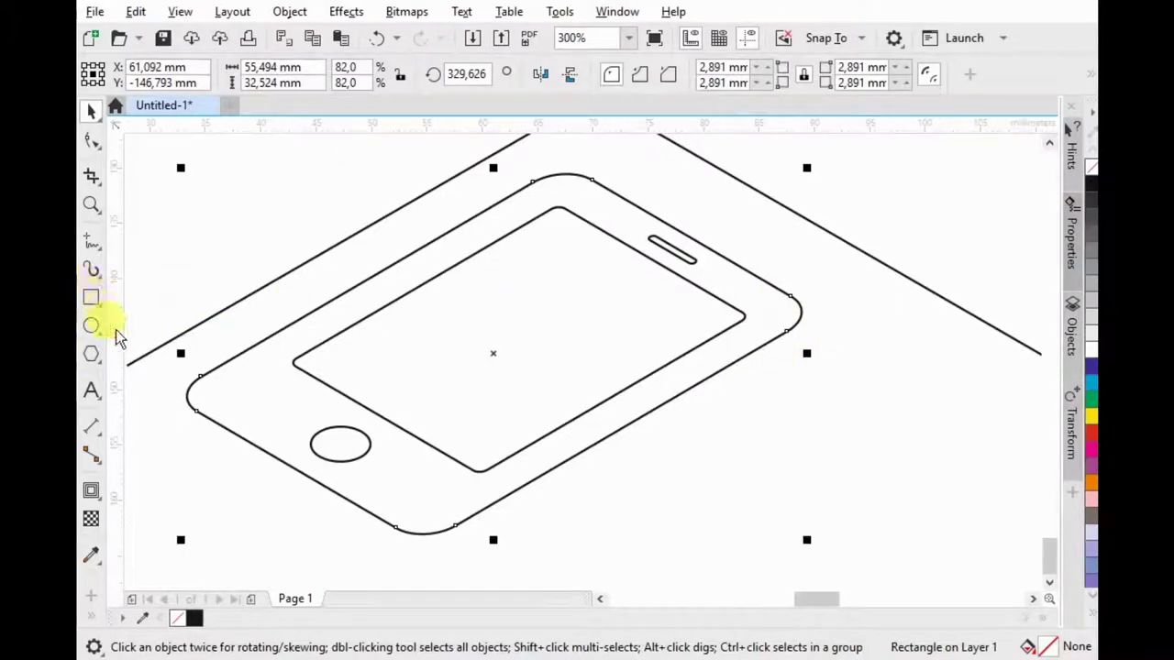
pyautogui.click(105, 408)
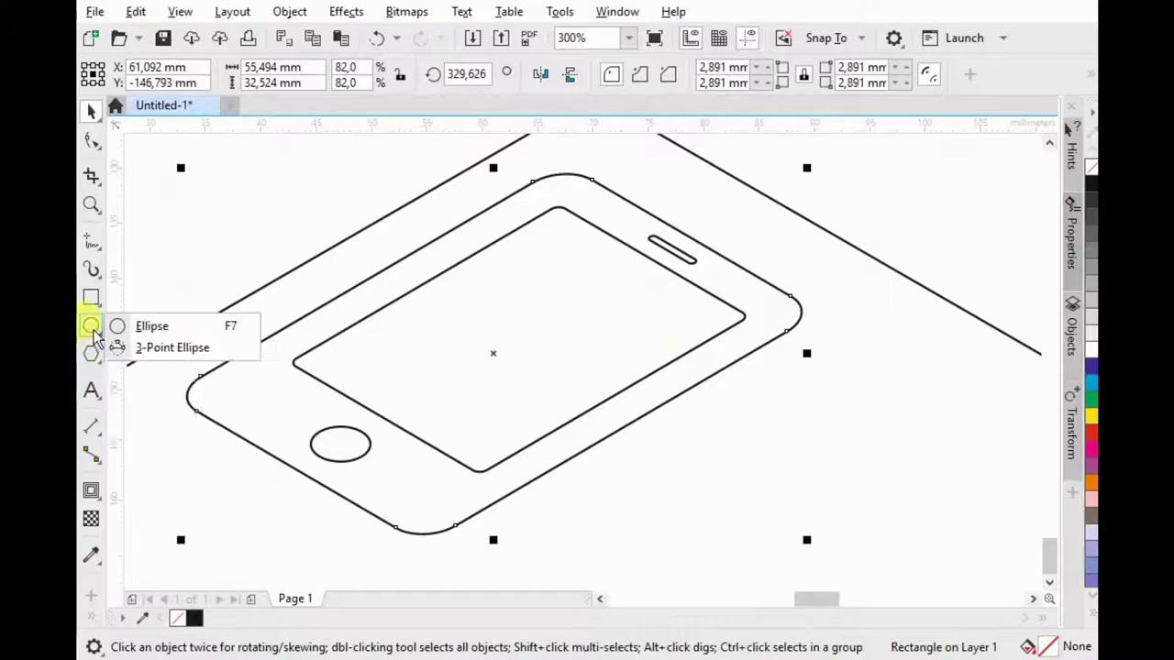
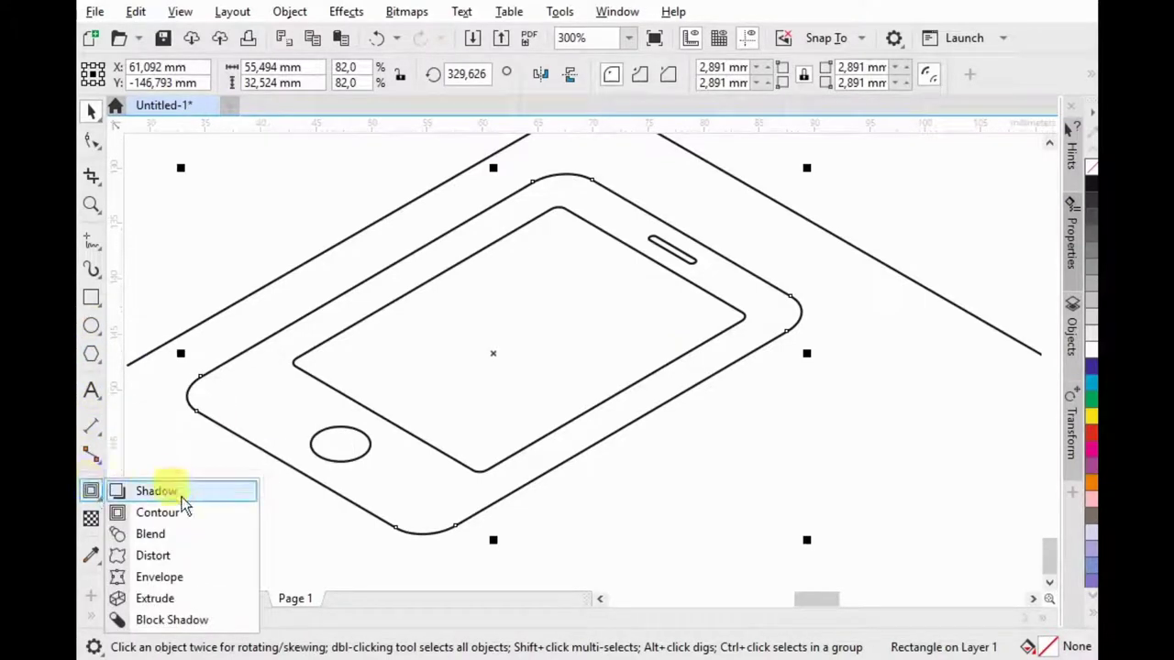
# Step: Extrude the phone outline downward into a thin slab, then break the extrusion apart
pyautogui.click(154, 599)
pyautogui.scroll(-2, 741, 317)
pyautogui.moveTo(740, 316)
pyautogui.mouseDown()
pyautogui.moveTo(683, 496)
pyautogui.moveTo(621, 495)
pyautogui.mouseUp()
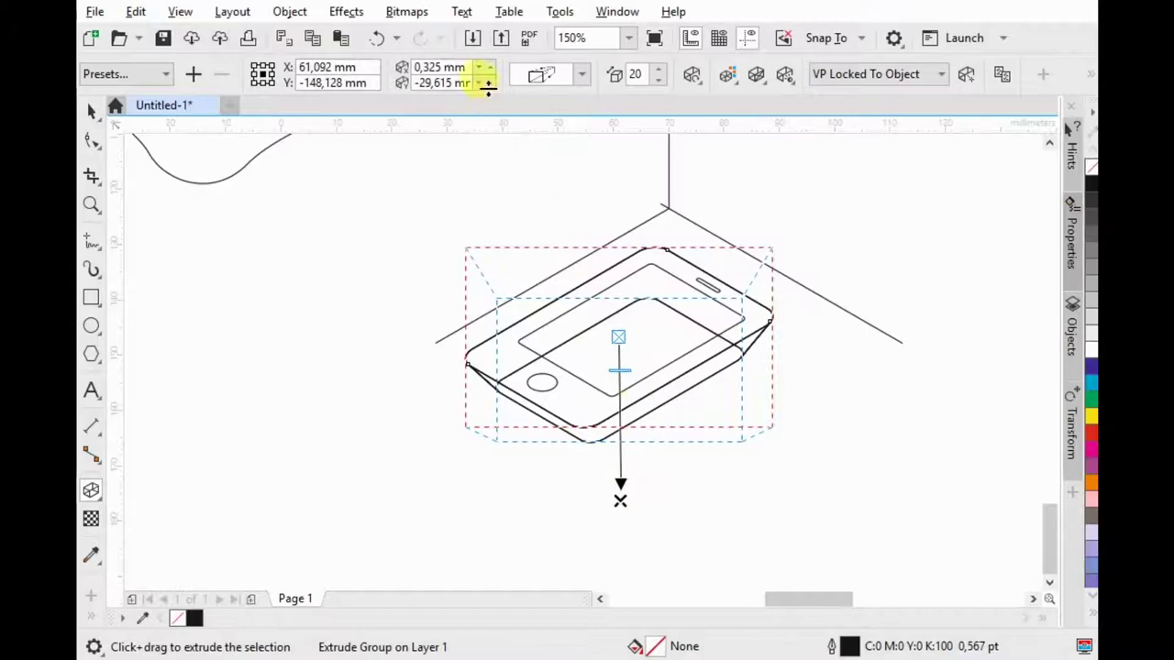
pyautogui.click(542, 74)
pyautogui.click(776, 255)
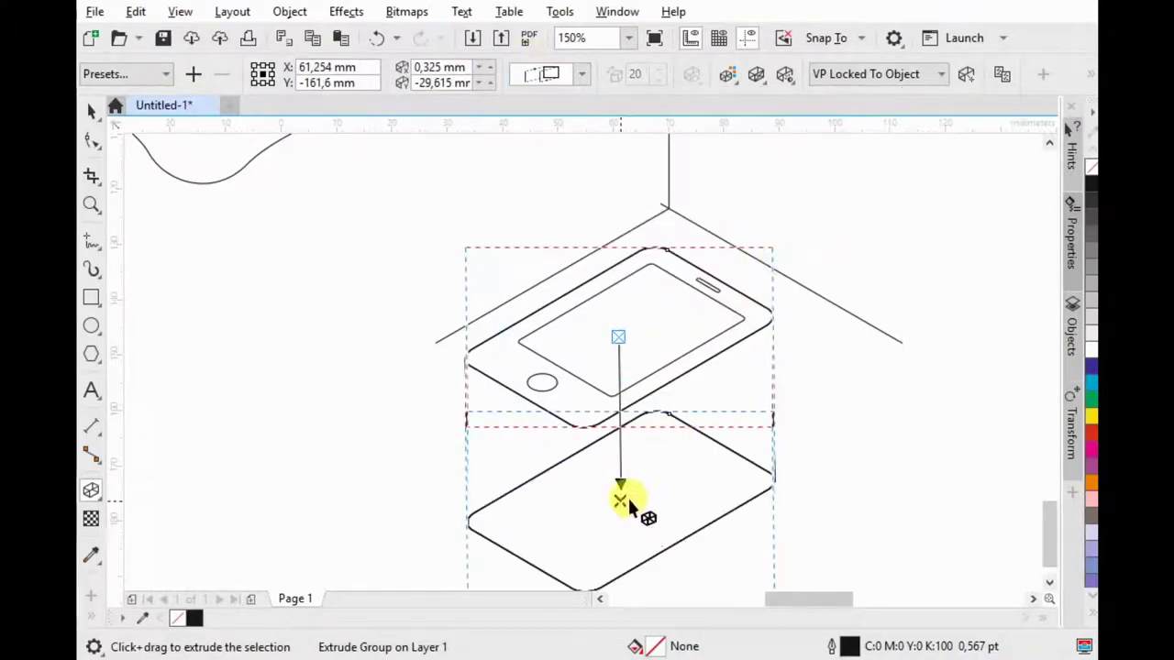
pyautogui.moveTo(620, 486); pyautogui.dragTo(618, 356)
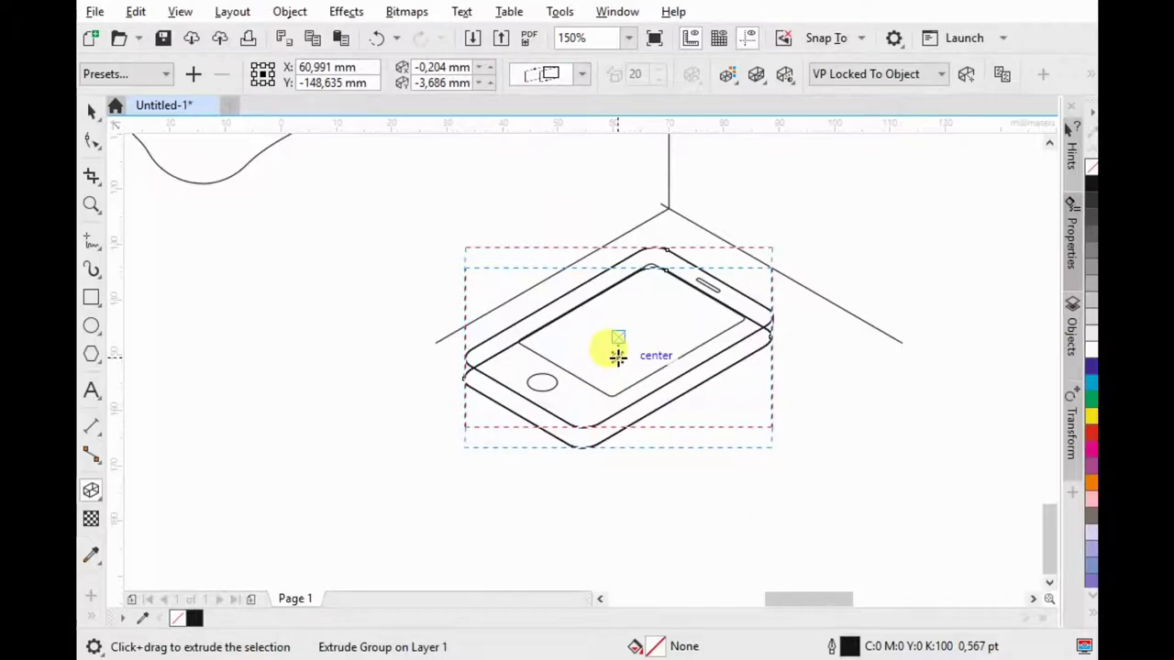
pyautogui.click(92, 110)
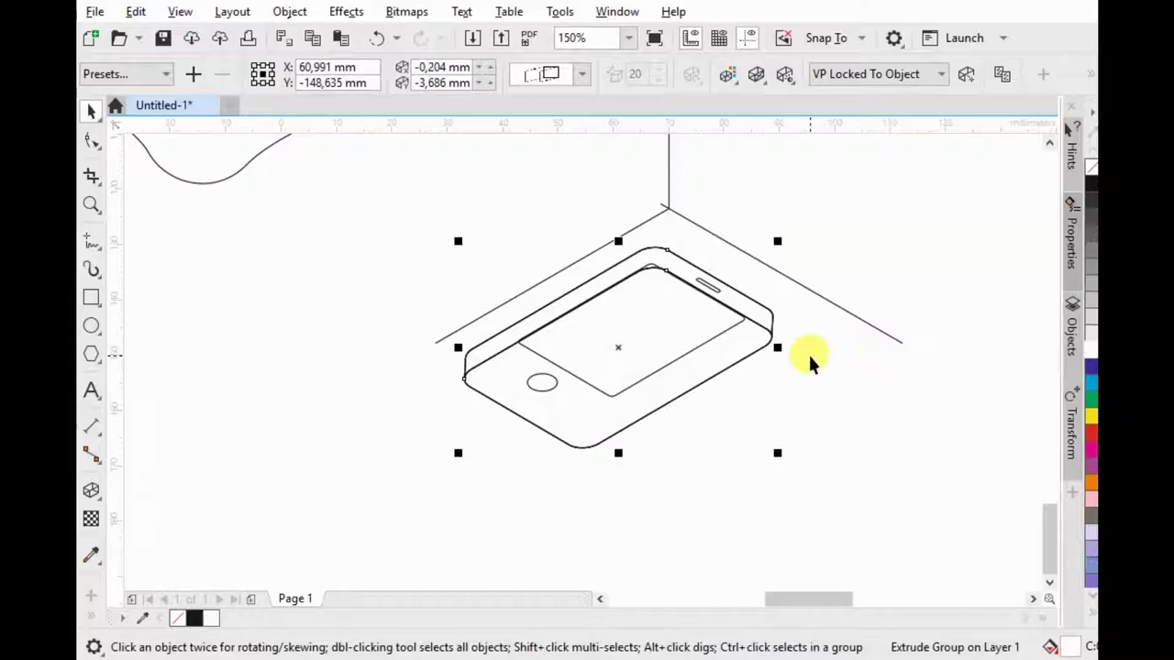
pyautogui.hotkey('ctrl', 'k')
# Step: Ungroup the extrusion pieces and send the phone's side curve to the back
pyautogui.hotkey('ctrl', 'u')
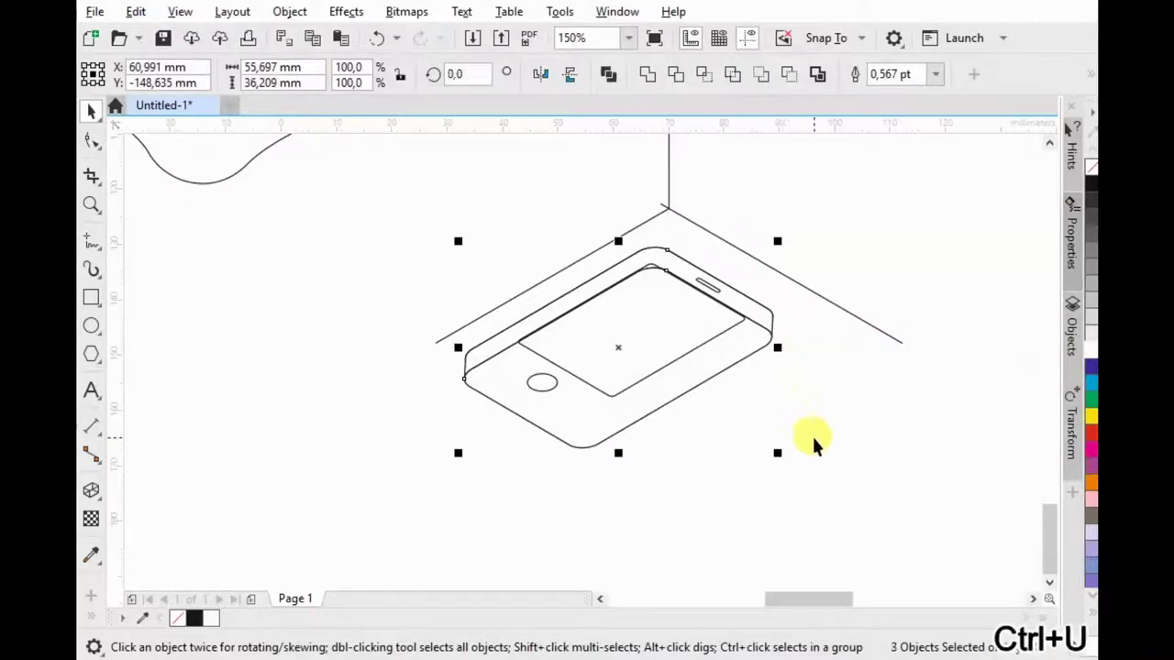
pyautogui.click(812, 437)
pyautogui.click(703, 365)
pyautogui.hotkey('ctrl', 'End')
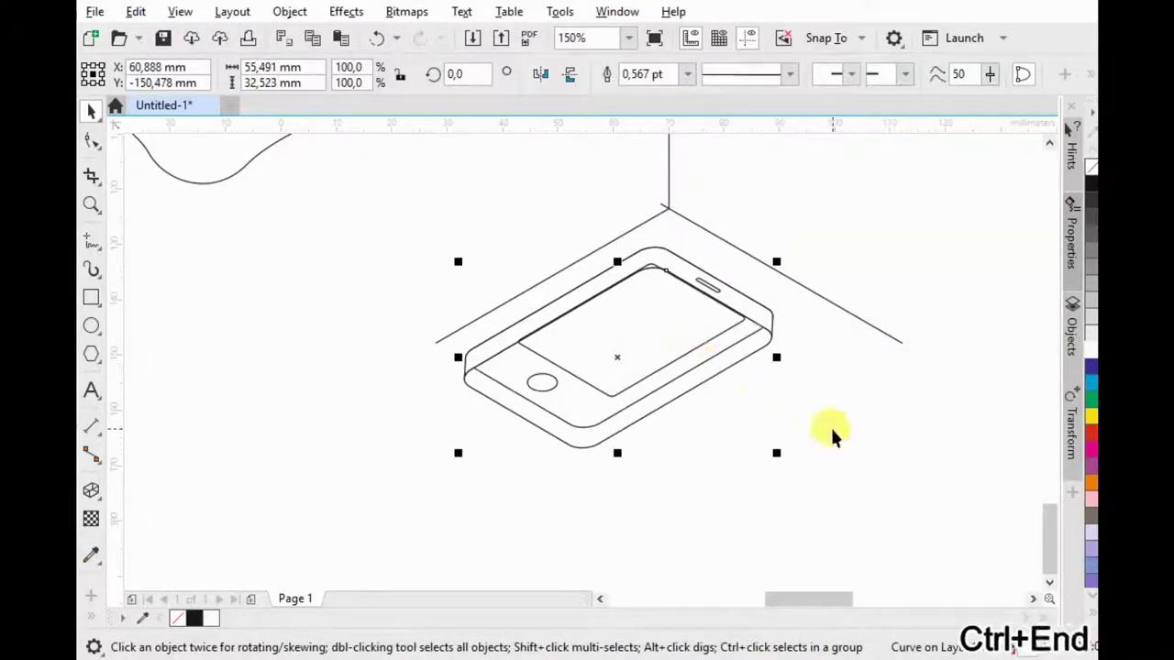
pyautogui.press('Escape')
# Step: Fill all seven phone pieces with cyan blue
pyautogui.scroll(3, 732, 358)
pyautogui.click(735, 322)
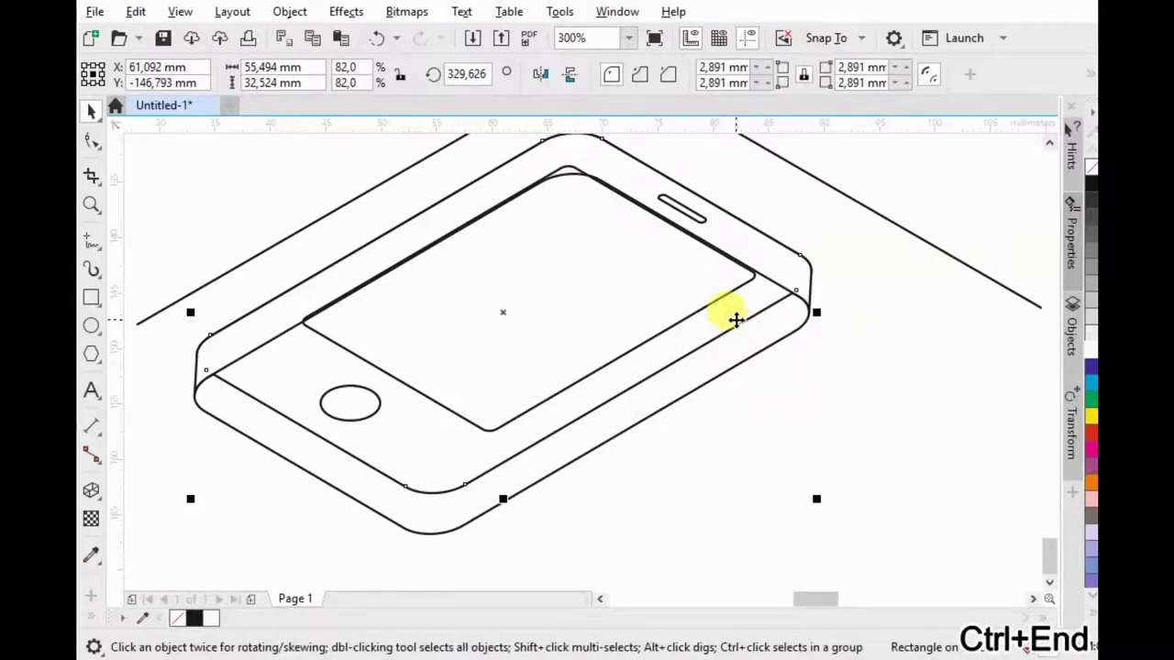
pyautogui.scroll(-3, 765, 340)
pyautogui.moveTo(391, 483); pyautogui.dragTo(838, 215)
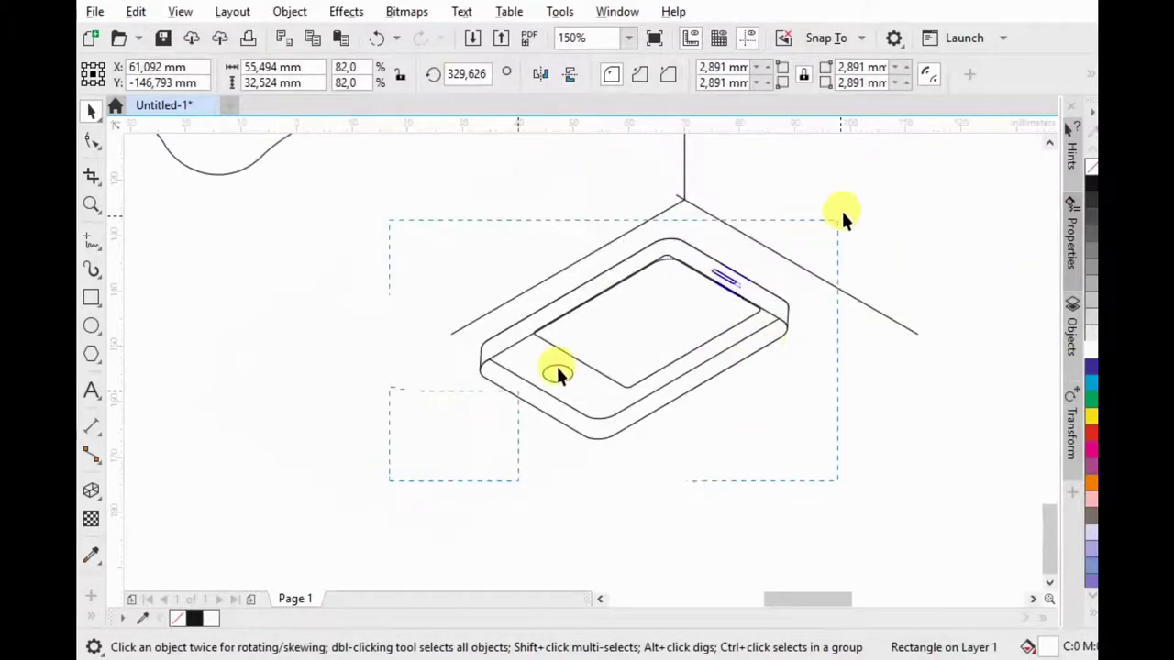
pyautogui.click(1091, 380)
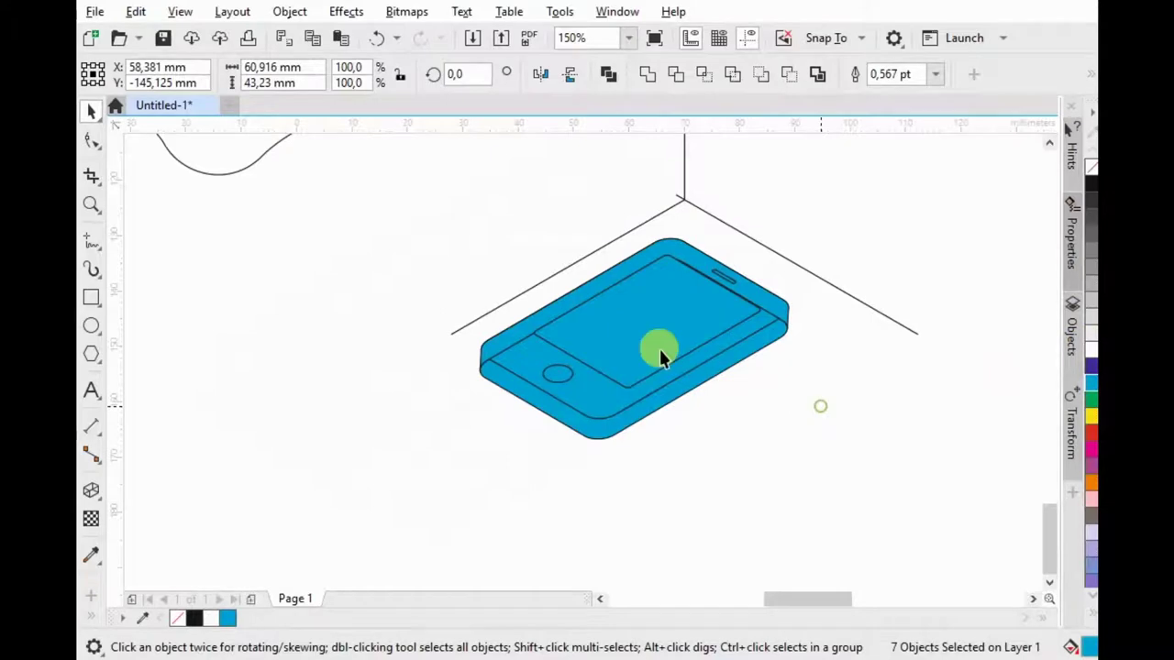
pyautogui.press('Escape')
# Step: Bring the phone's outer shapes to the front
pyautogui.scroll(3, 602, 367)
pyautogui.scroll(-3, 493, 351)
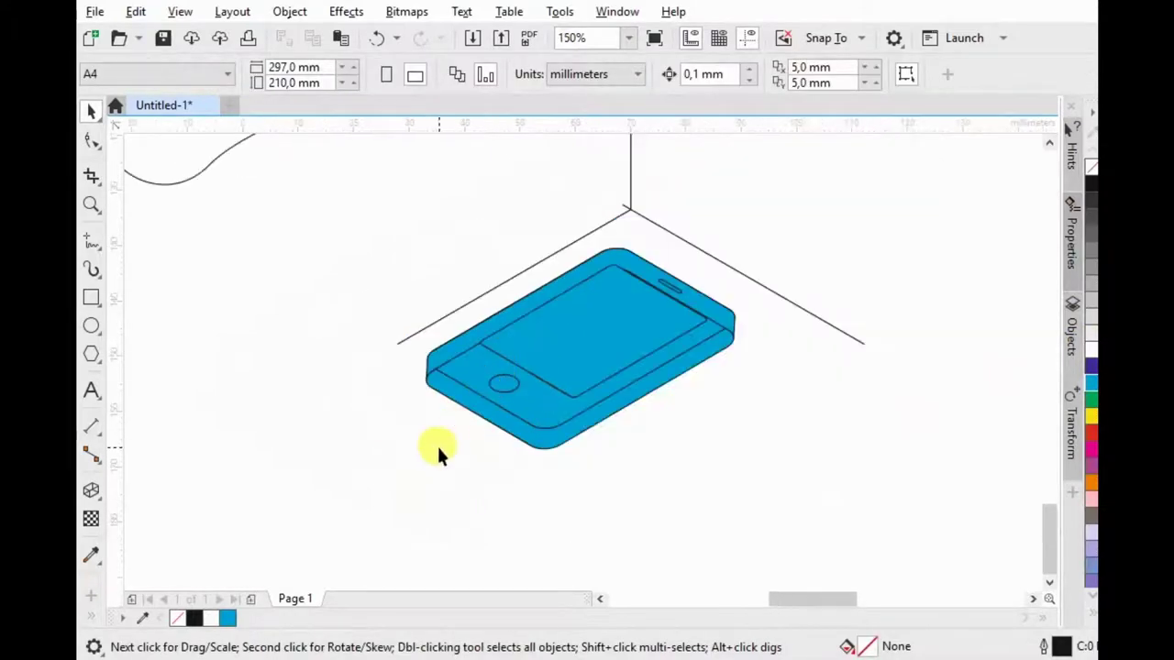
pyautogui.moveTo(438, 447); pyautogui.dragTo(733, 191)
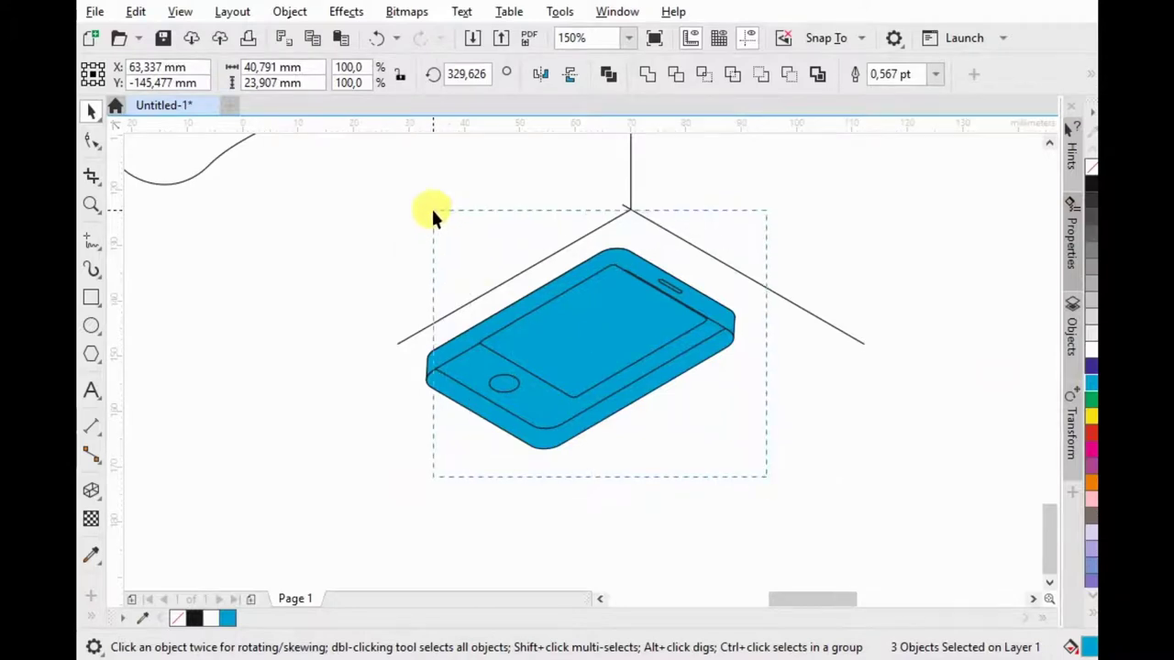
pyautogui.rightClick(592, 330)
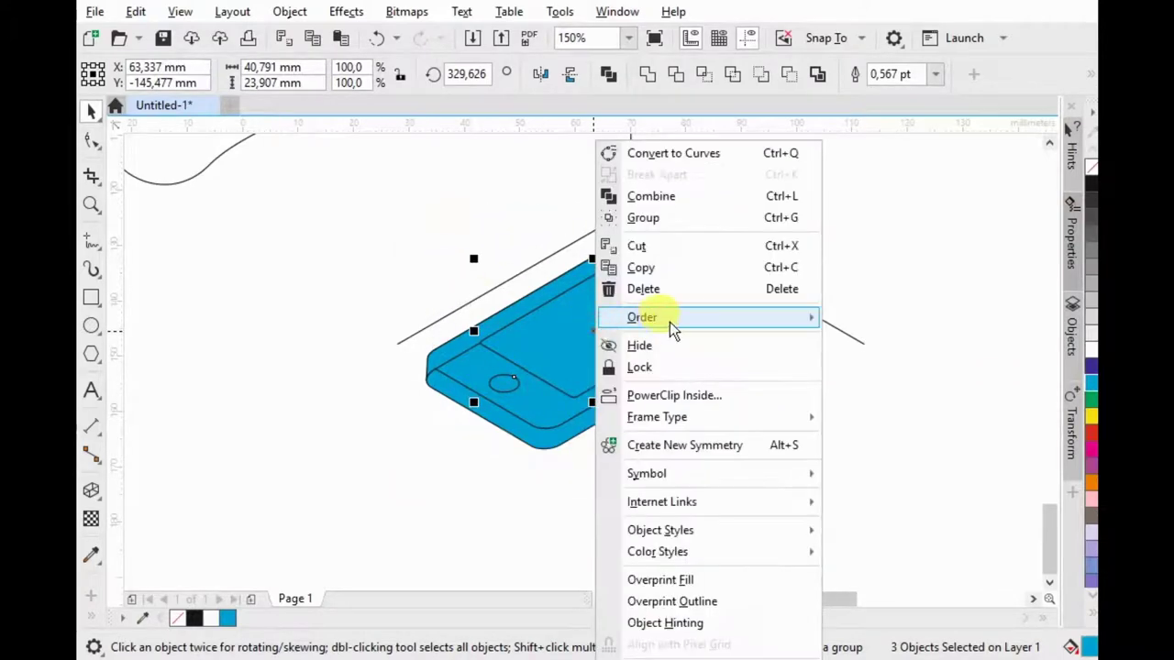
pyautogui.moveTo(642, 317)
pyautogui.click(902, 320)
pyautogui.click(744, 405)
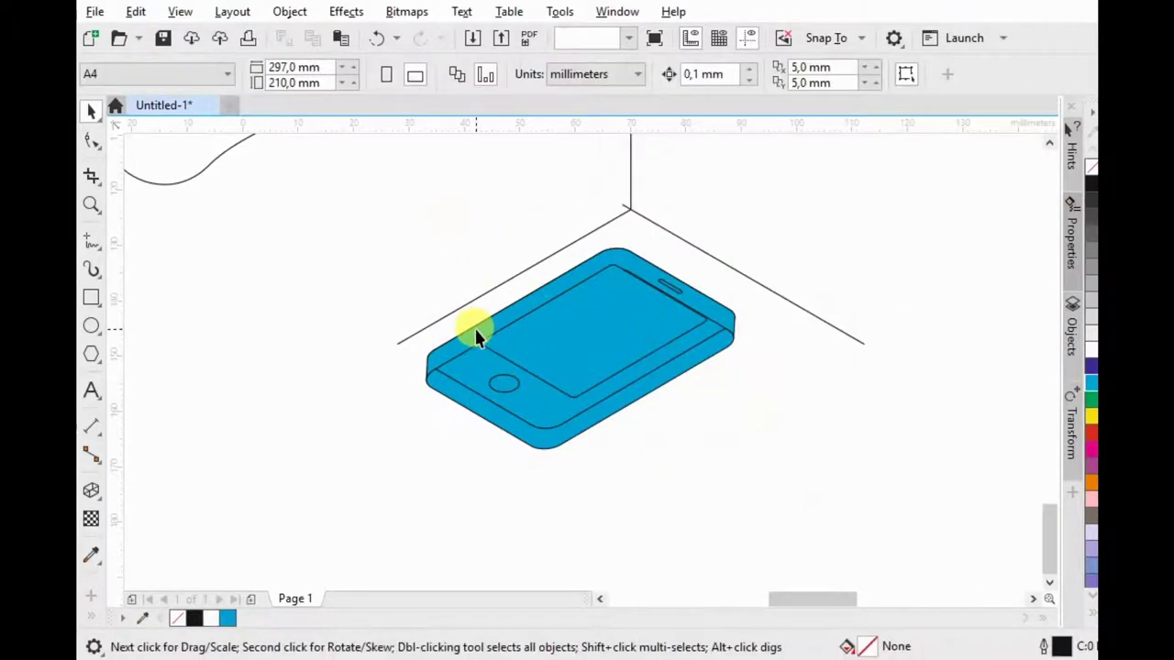
# Step: Lower one phone curve's stacking order, then undo that change
pyautogui.click(471, 326)
pyautogui.hotkey('ctrl', 'pagedown')
pyautogui.press('Escape')
pyautogui.scroll(2, 434, 364)
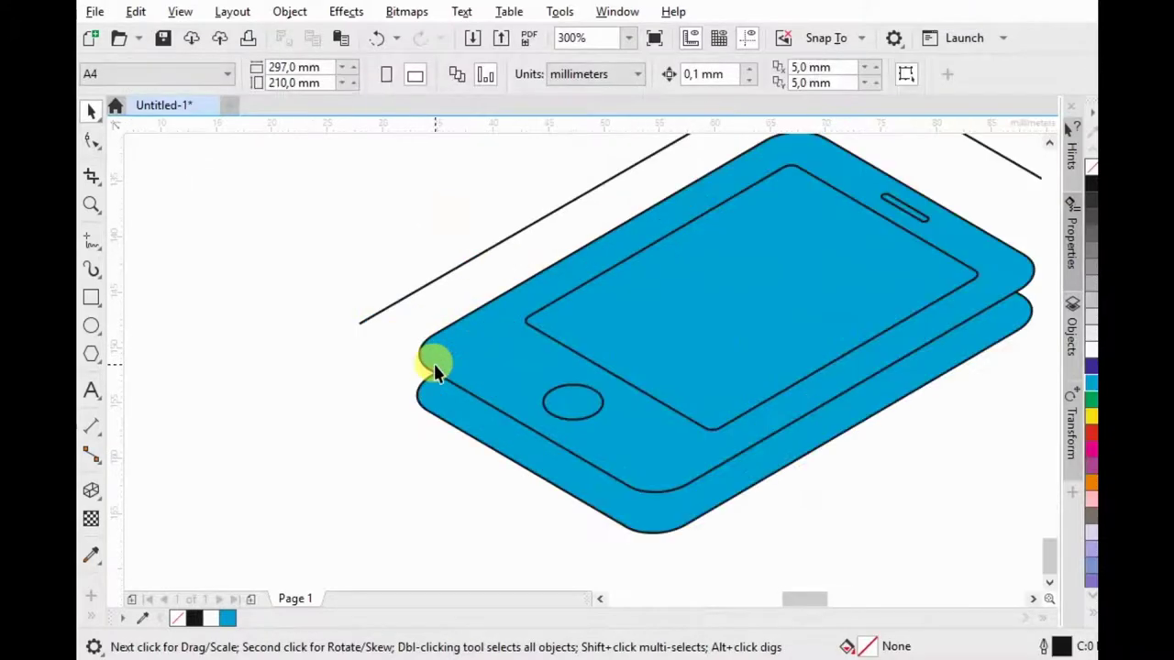
pyautogui.hotkey('ctrl', 'z')
pyautogui.rightClick(448, 344)
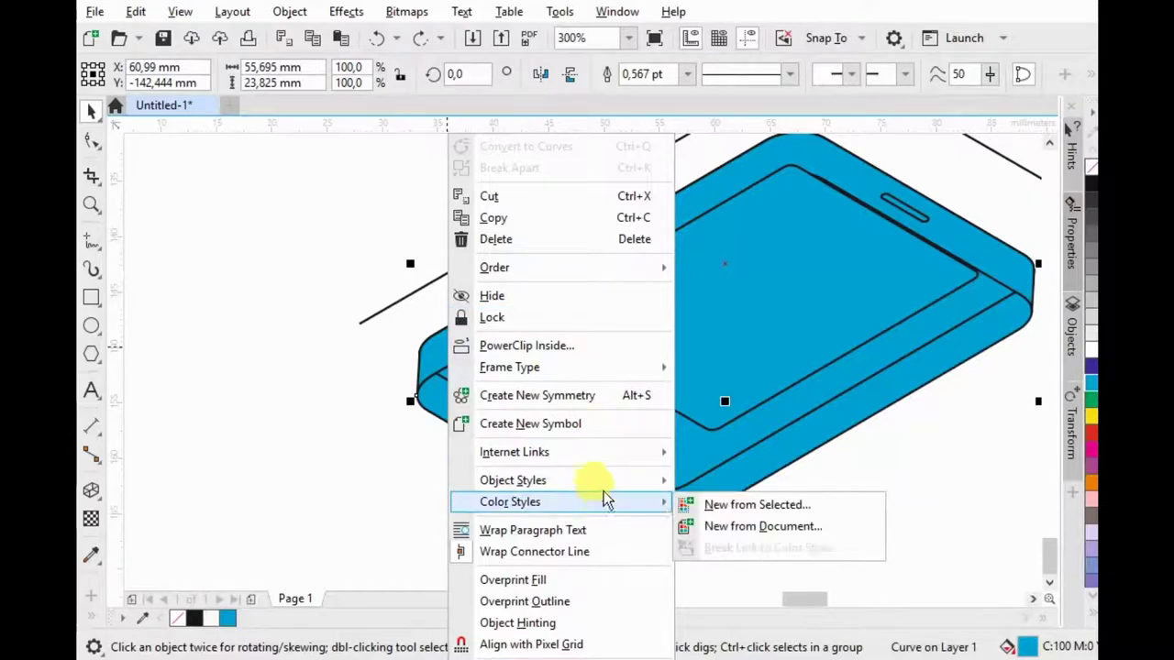
pyautogui.moveTo(494, 266)
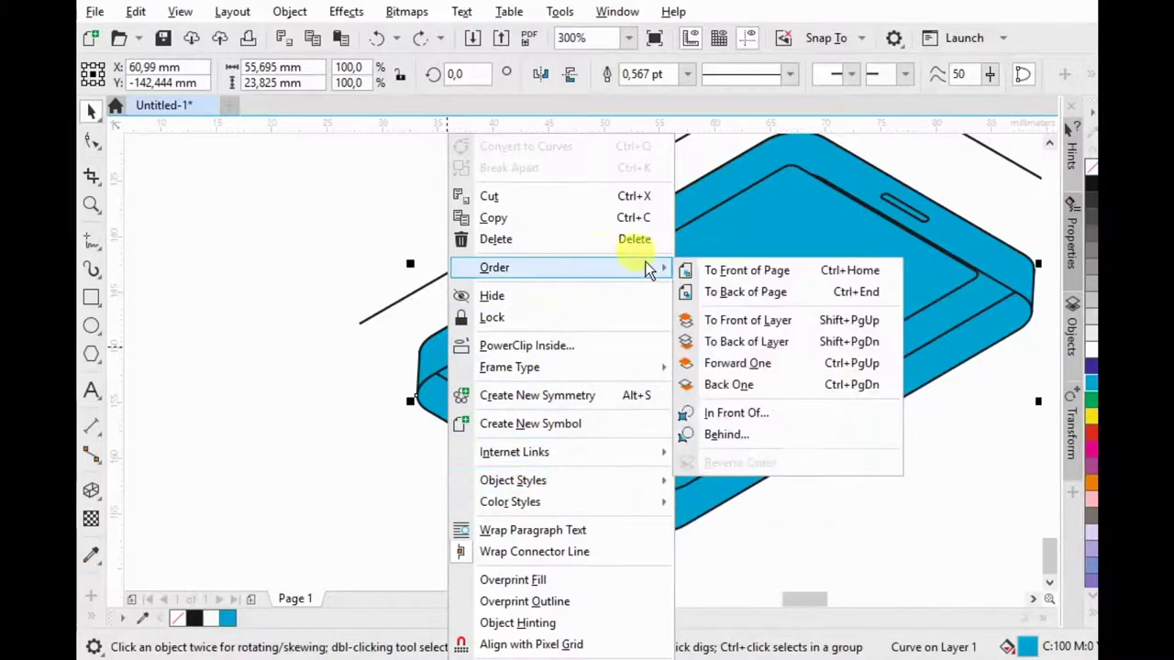
# Step: Place the phone in front of the desk line
pyautogui.click(711, 267)
pyautogui.keyDown('shift'); pyautogui.click(541, 466); pyautogui.keyUp('shift')
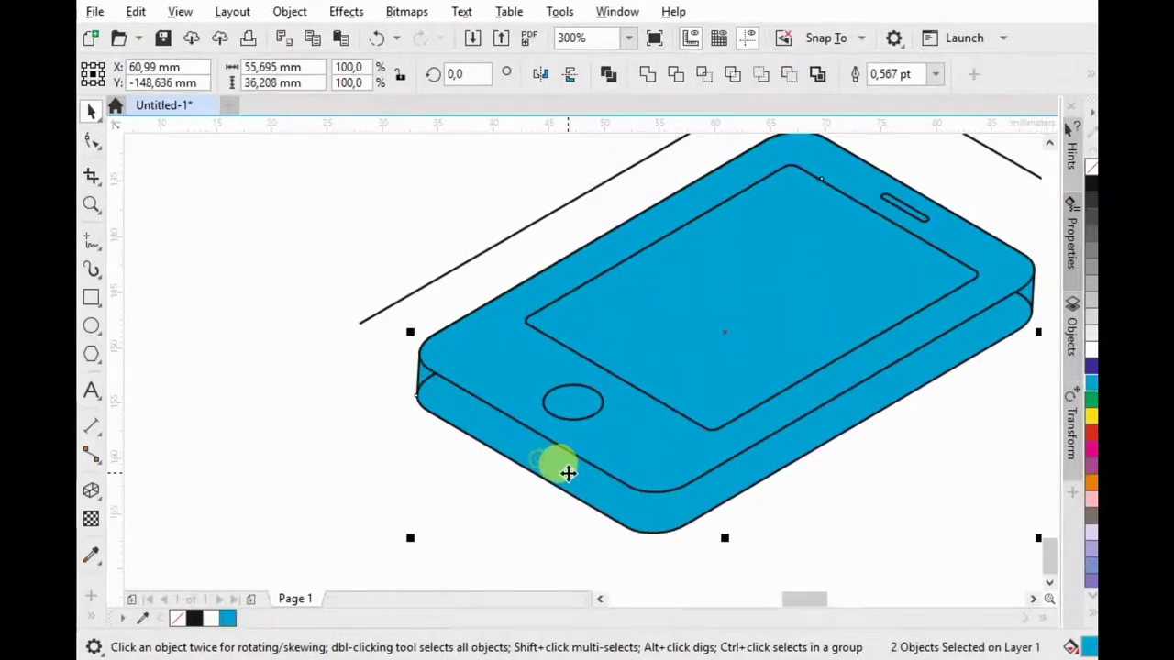
pyautogui.click(566, 471)
pyautogui.moveTo(723, 539); pyautogui.dragTo(732, 549)
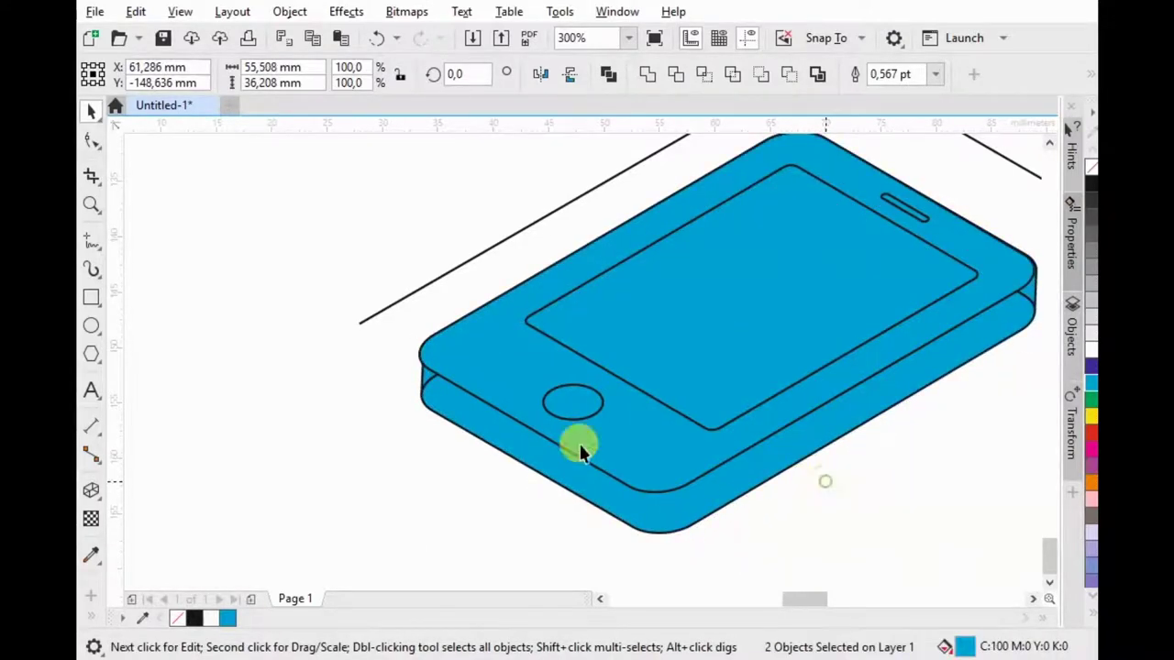
pyautogui.click(768, 477)
# Step: Weld the phone's top face and side into a single cyan body
pyautogui.click(426, 370)
pyautogui.keyDown('shift'); pyautogui.click(463, 411); pyautogui.keyUp('shift')
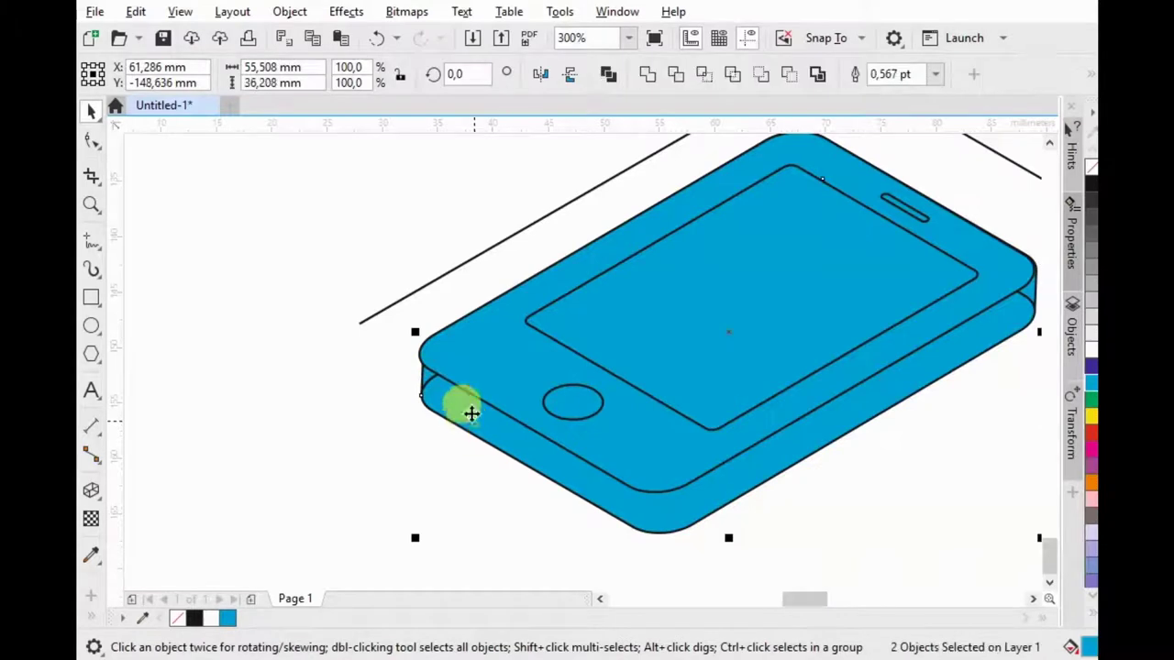
pyautogui.click(646, 74)
pyautogui.moveTo(427, 370); pyautogui.dragTo(401, 330)
pyautogui.press('F10')
pyautogui.scroll(2, 423, 362)
pyautogui.scroll(2, 417, 340)
pyautogui.scroll(-4, 452, 321)
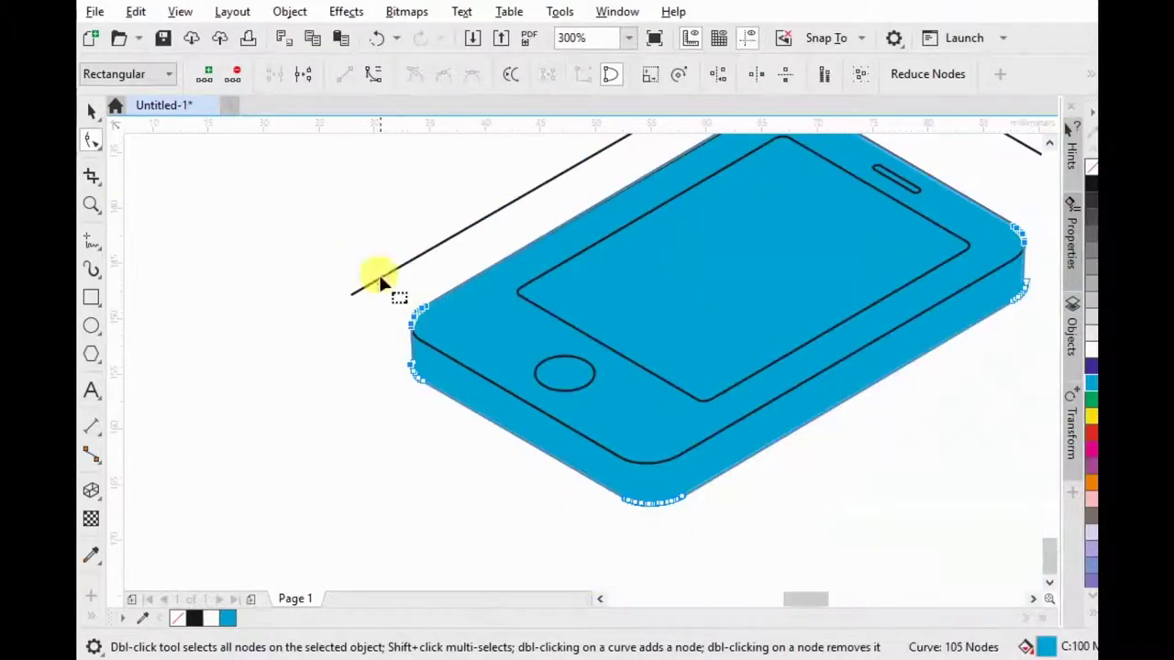
pyautogui.click(90, 112)
# Step: Reduce the phone body's nodes from 105 to 15
pyautogui.scroll(-2, 584, 340)
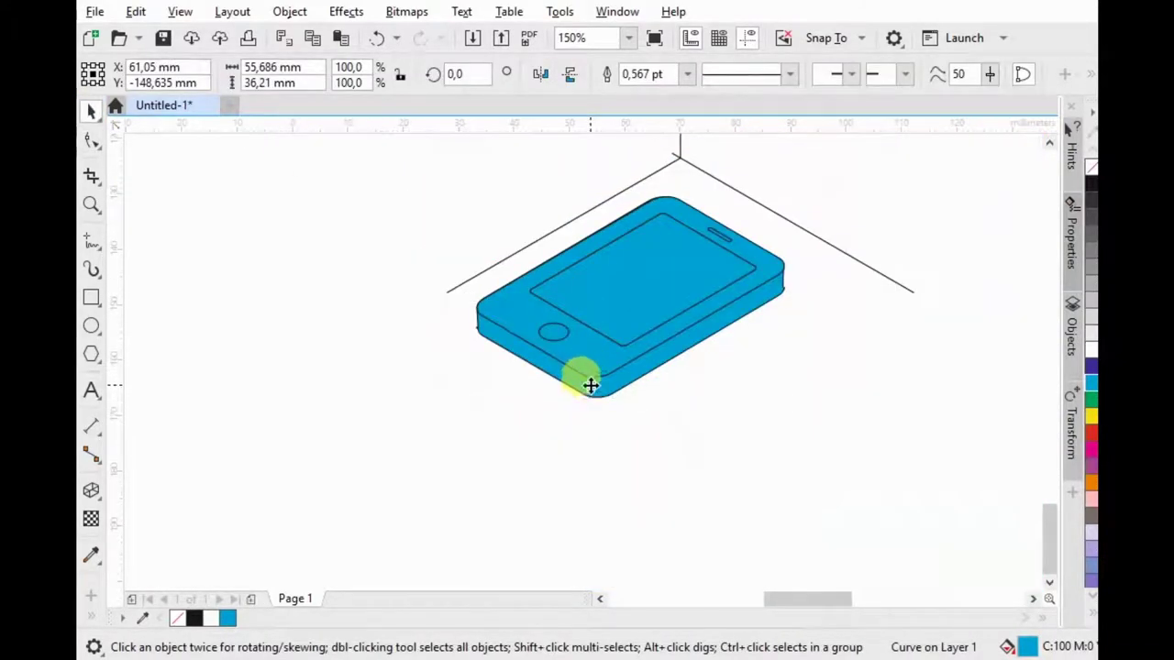
pyautogui.press('F10')
pyautogui.moveTo(434, 427); pyautogui.dragTo(852, 170)
pyautogui.click(927, 74)
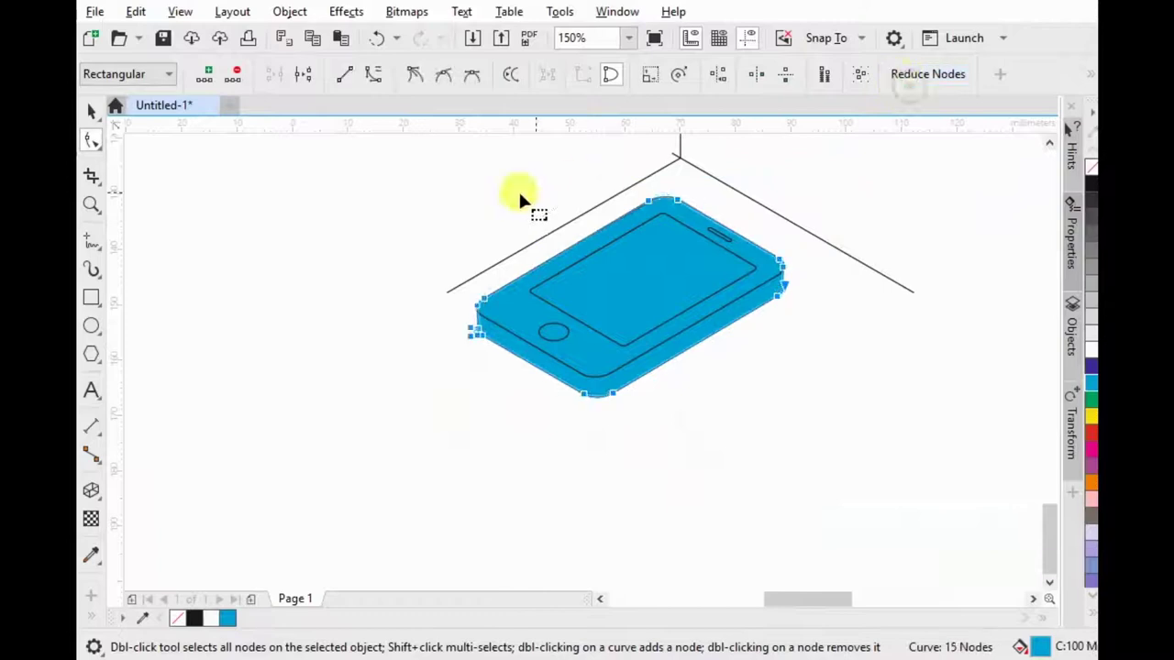
pyautogui.click(90, 110)
pyautogui.click(699, 304)
# Step: Straighten the notch on the phone's right edge and smooth its lower-right corner
pyautogui.scroll(4, 796, 273)
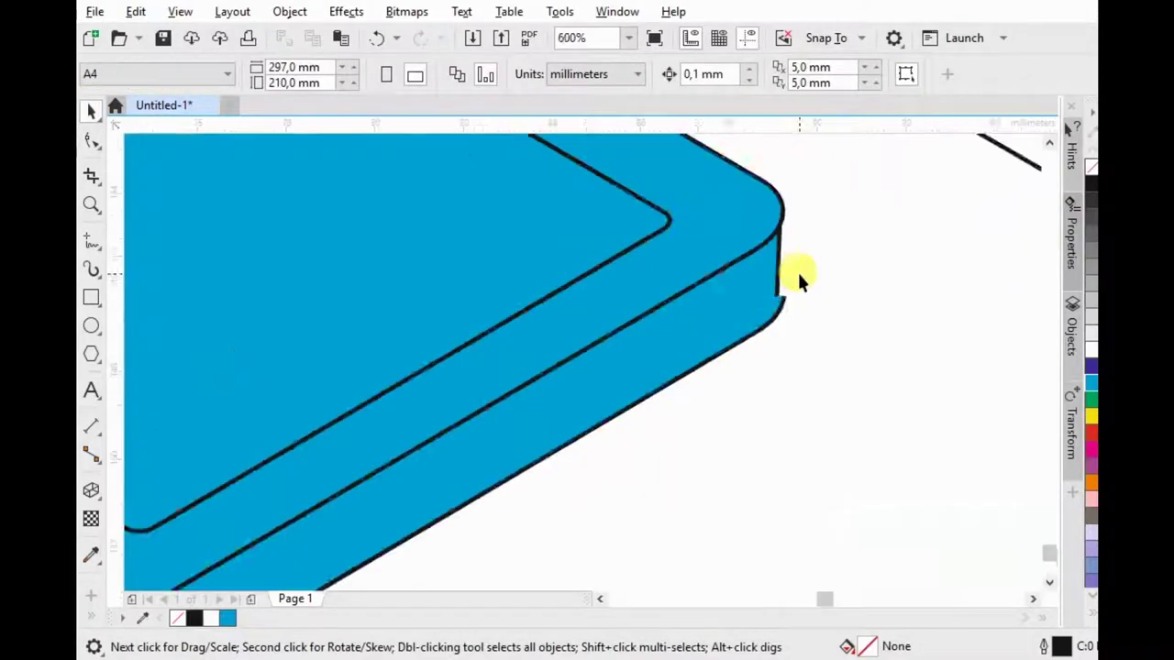
pyautogui.scroll(2, 719, 321)
pyautogui.press('F10')
pyautogui.moveTo(760, 320); pyautogui.dragTo(738, 323)
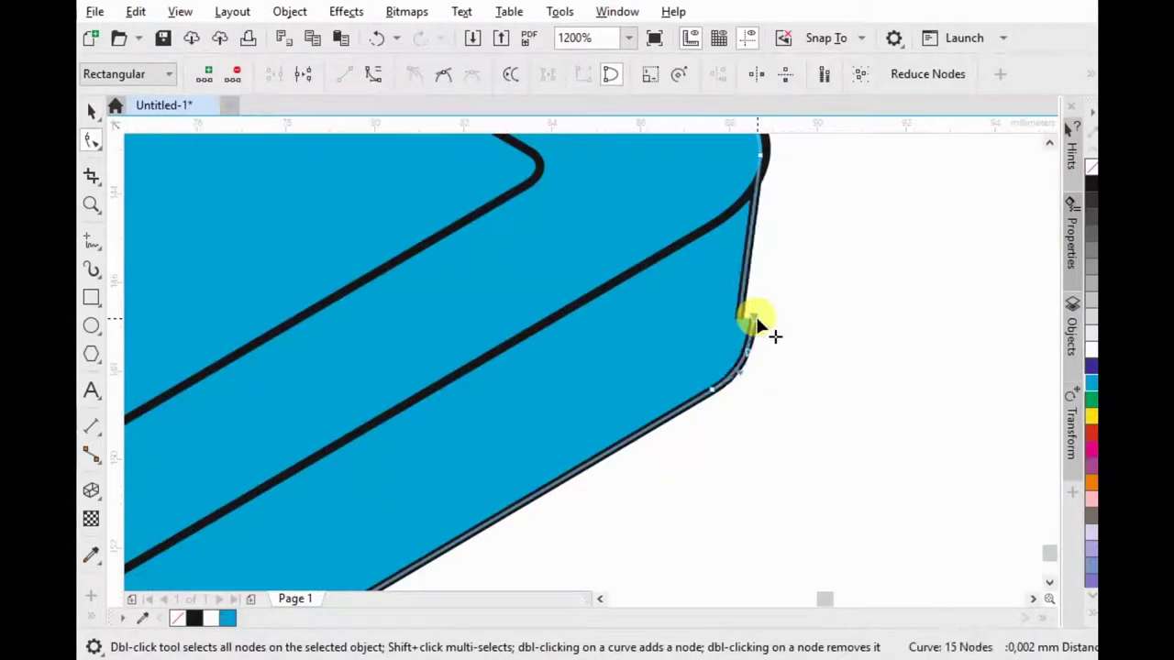
pyautogui.click(741, 320)
pyautogui.moveTo(742, 313); pyautogui.dragTo(739, 305)
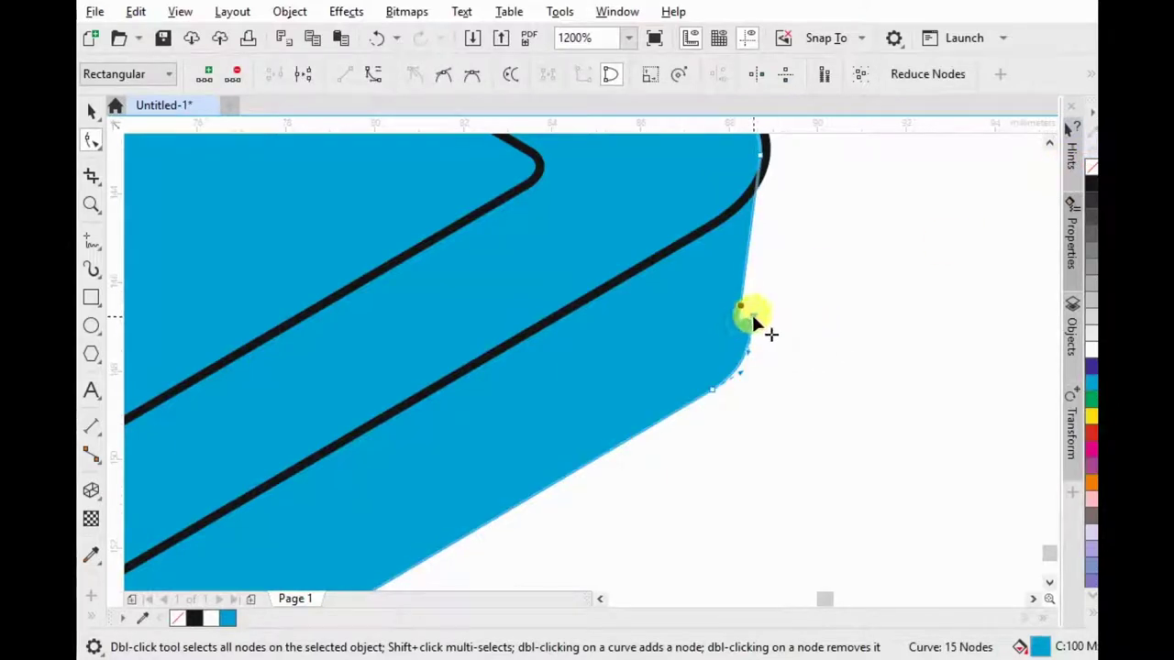
pyautogui.doubleClick(738, 365)
pyautogui.moveTo(725, 391); pyautogui.dragTo(786, 347)
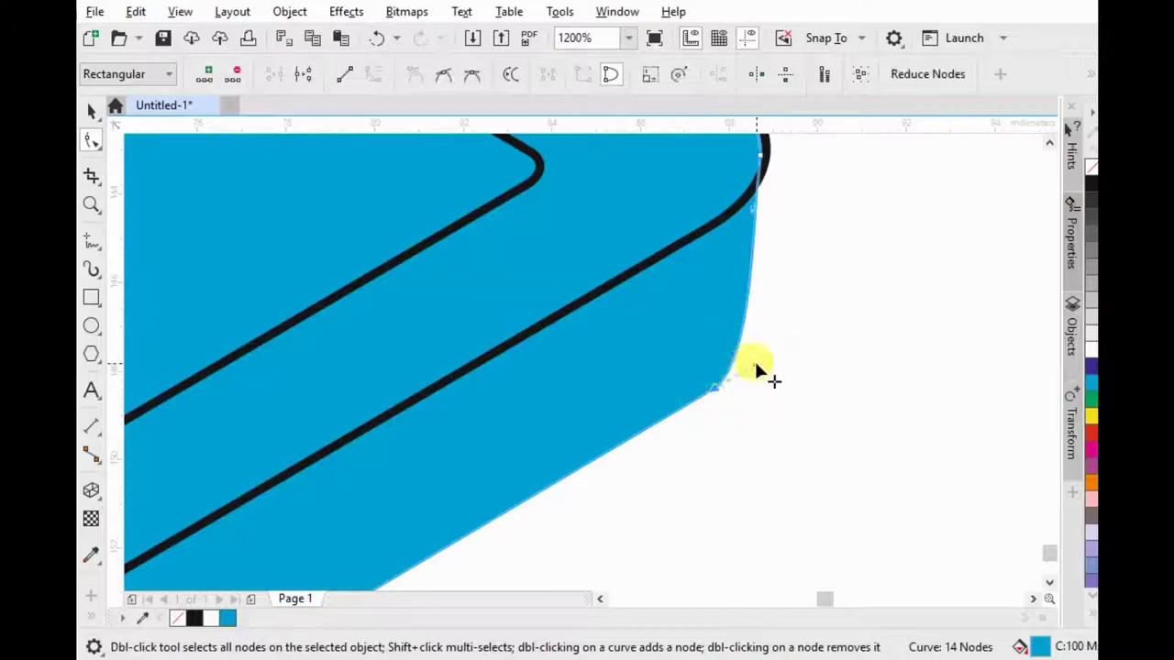
# Step: Delete the extra nodes at the phone body's left corner
pyautogui.scroll(-4, 862, 237)
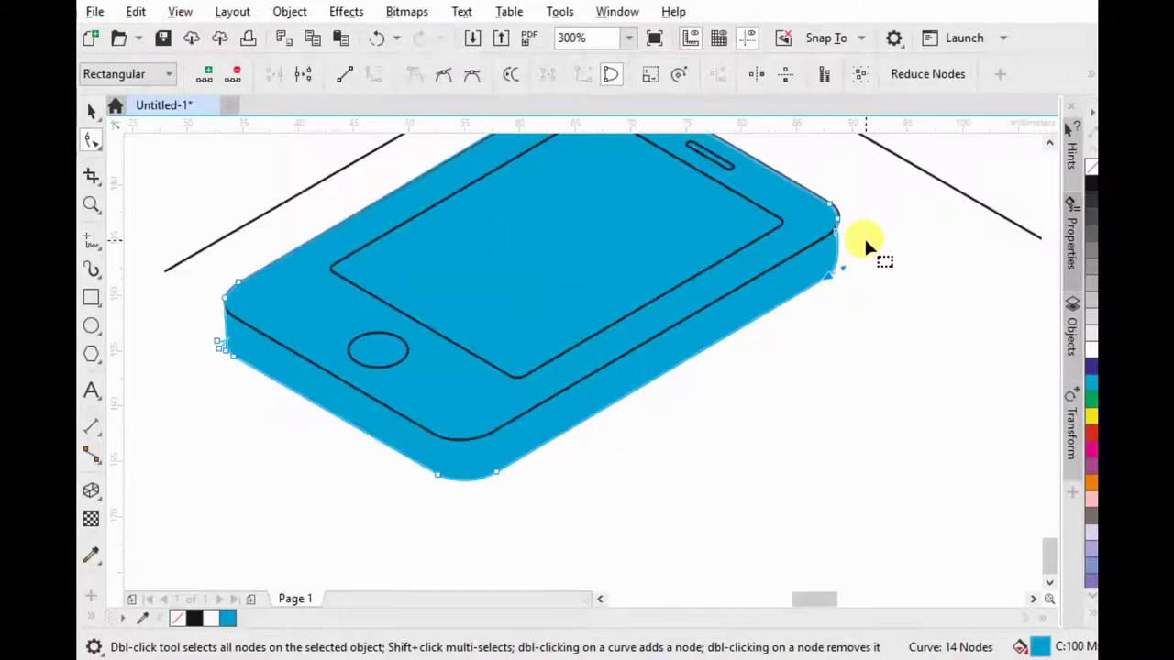
pyautogui.scroll(-2, 862, 236)
pyautogui.click(92, 110)
pyautogui.scroll(6, 518, 264)
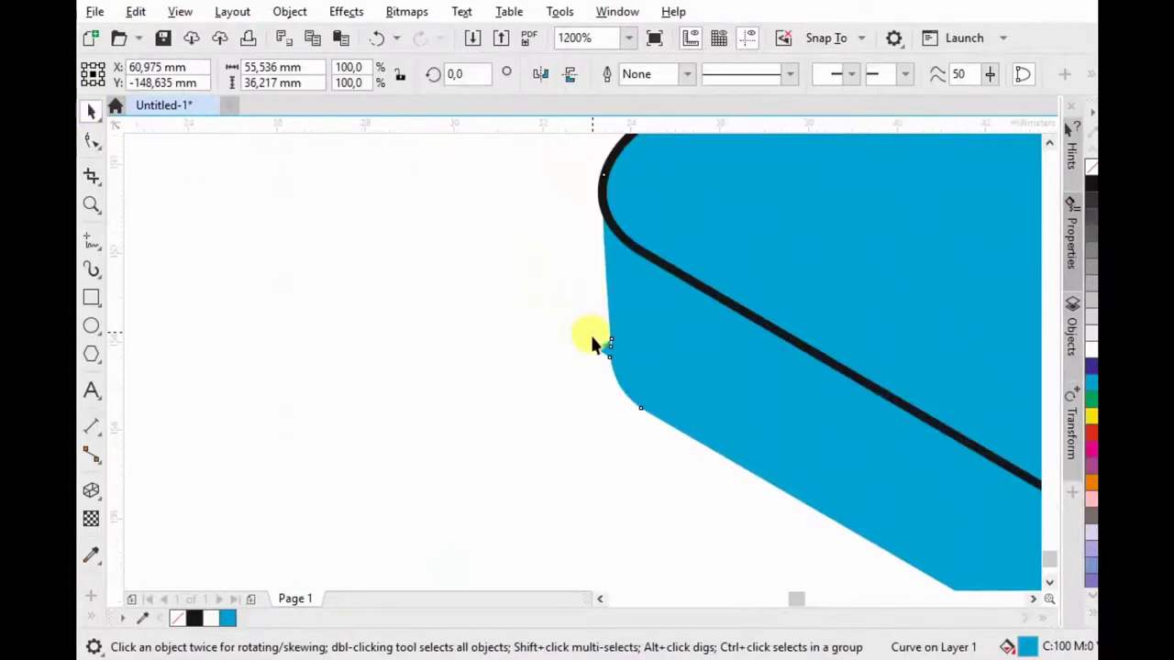
pyautogui.press('F10')
pyautogui.click(597, 352)
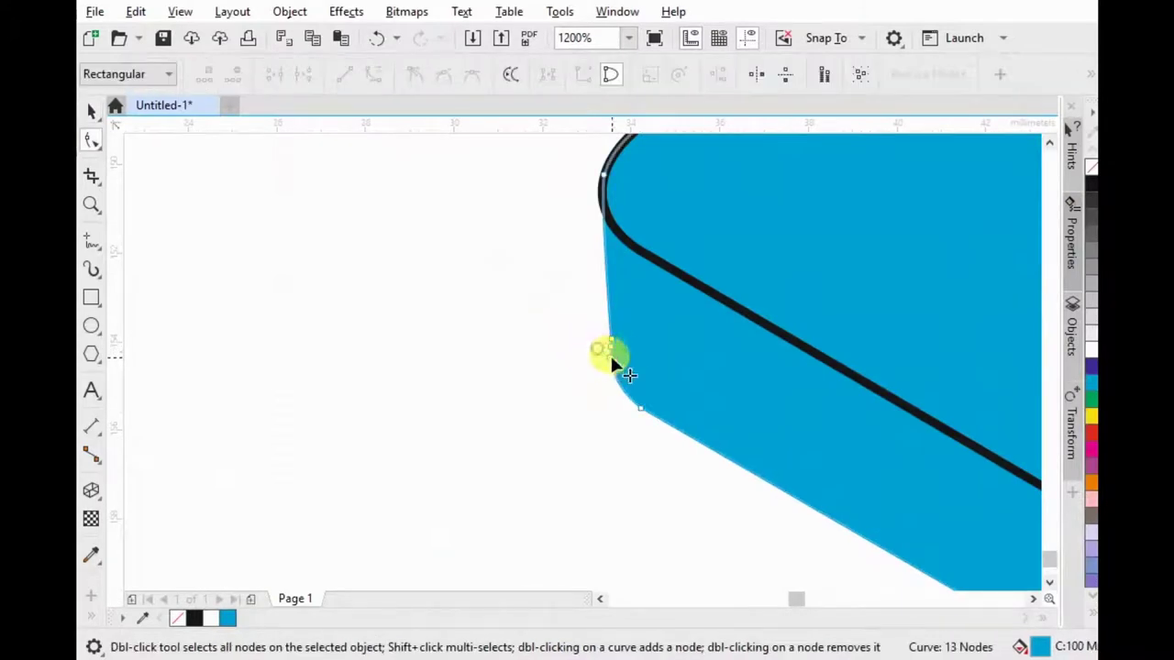
pyautogui.doubleClick(610, 344)
pyautogui.doubleClick(613, 345)
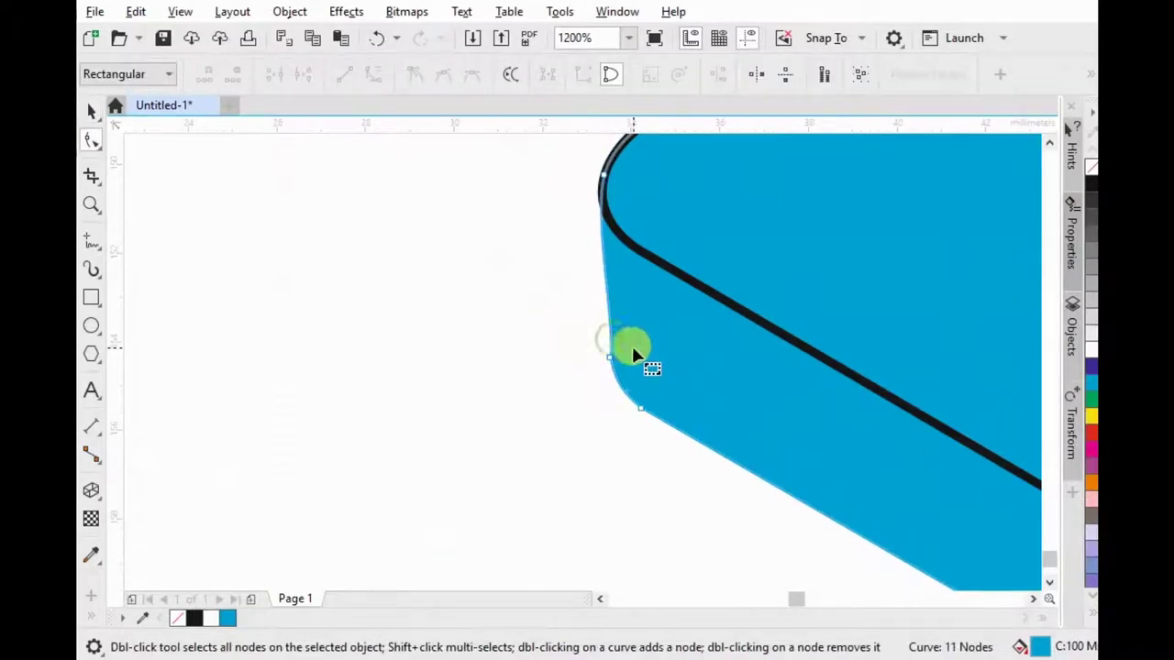
pyautogui.scroll(-4, 568, 326)
pyautogui.scroll(-2, 559, 330)
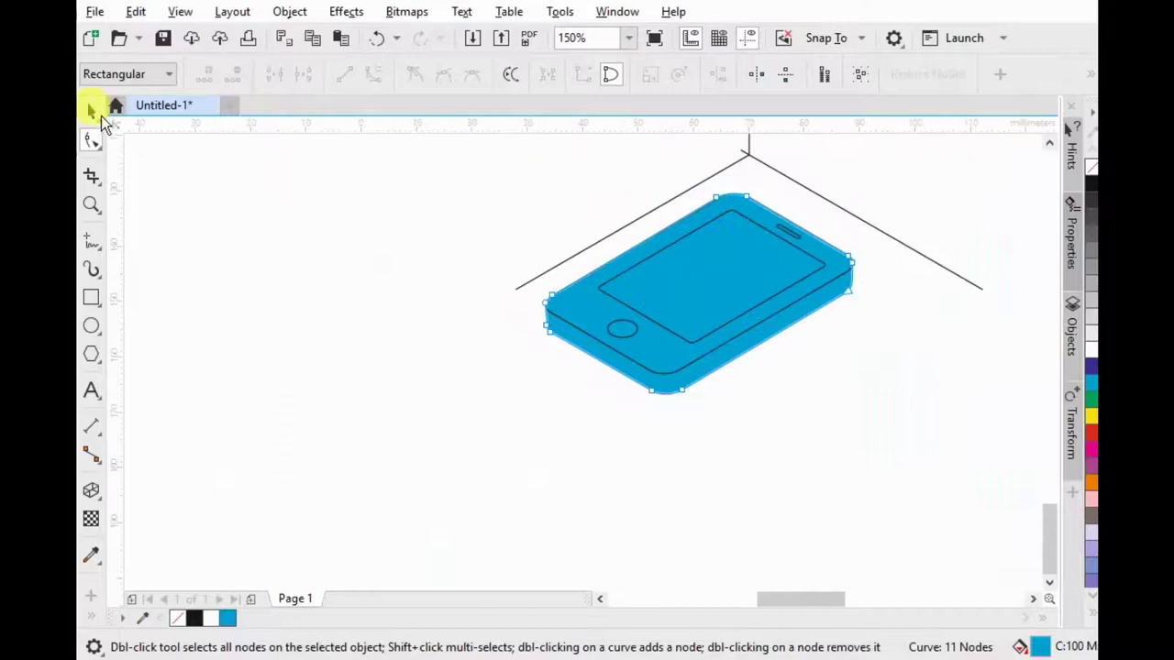
pyautogui.click(94, 112)
pyautogui.click(603, 335)
# Step: Fill the phone screen light grey, the body grey and the top face light grey
pyautogui.click(703, 303)
pyautogui.click(1091, 307)
pyautogui.click(840, 282)
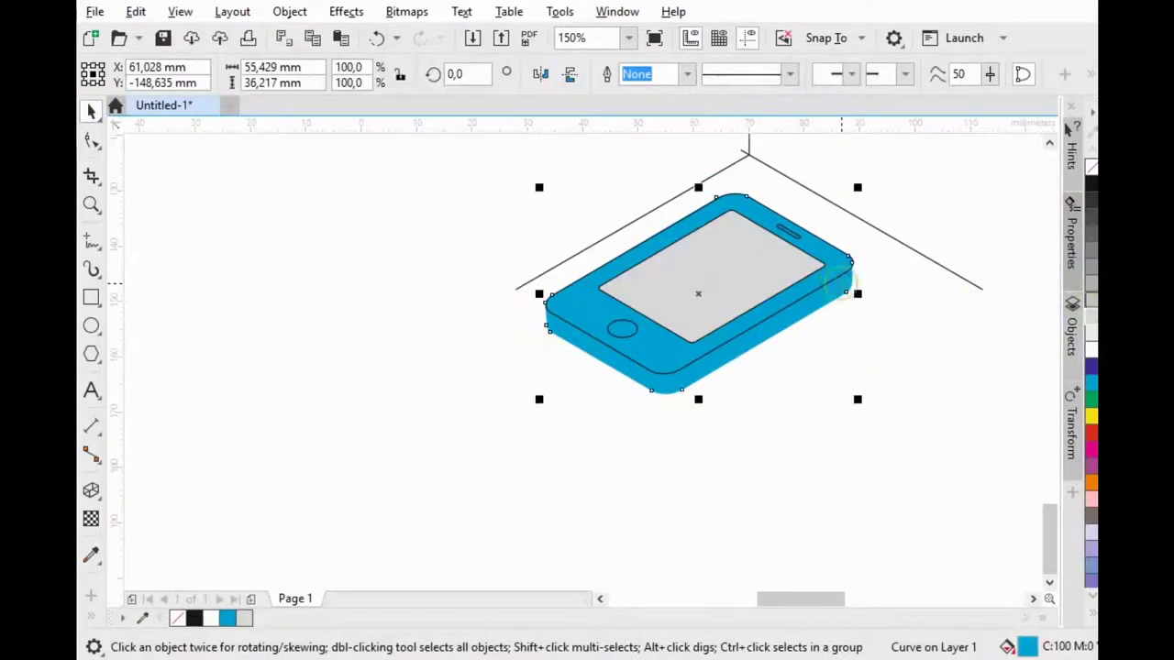
pyautogui.click(1090, 292)
pyautogui.click(906, 339)
pyautogui.click(839, 262)
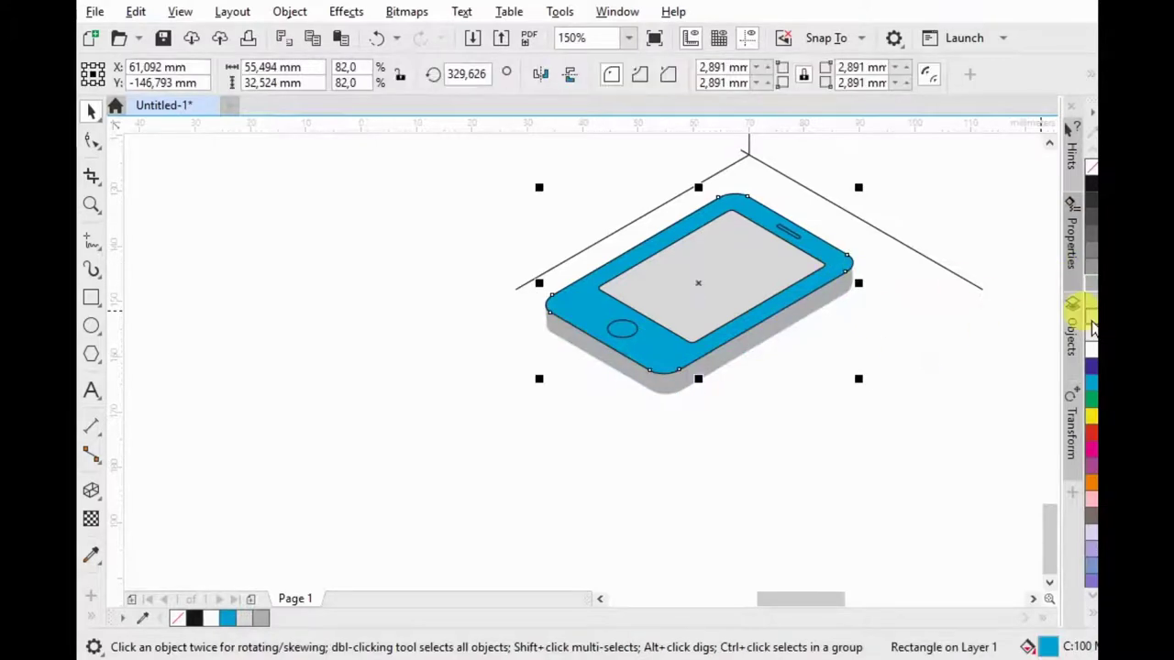
pyautogui.click(1091, 330)
pyautogui.click(914, 383)
# Step: Lighten the top face, grey the home button and speaker slot, and select the phone
pyautogui.click(585, 306)
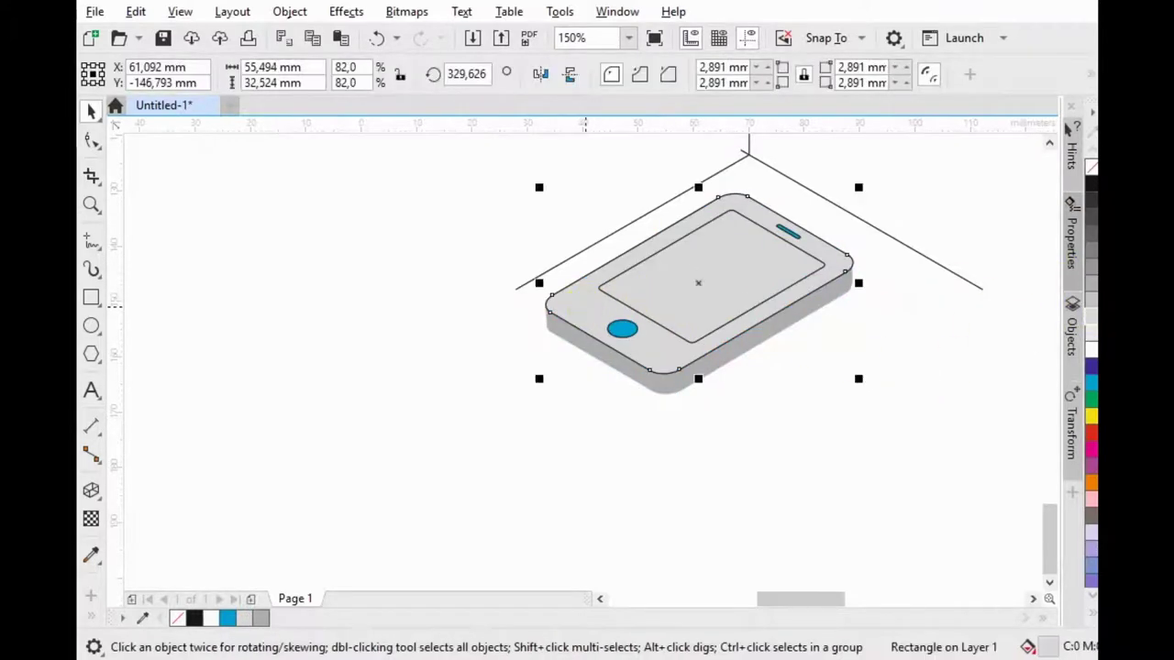
pyautogui.click(1091, 353)
pyautogui.click(863, 350)
pyautogui.click(628, 326)
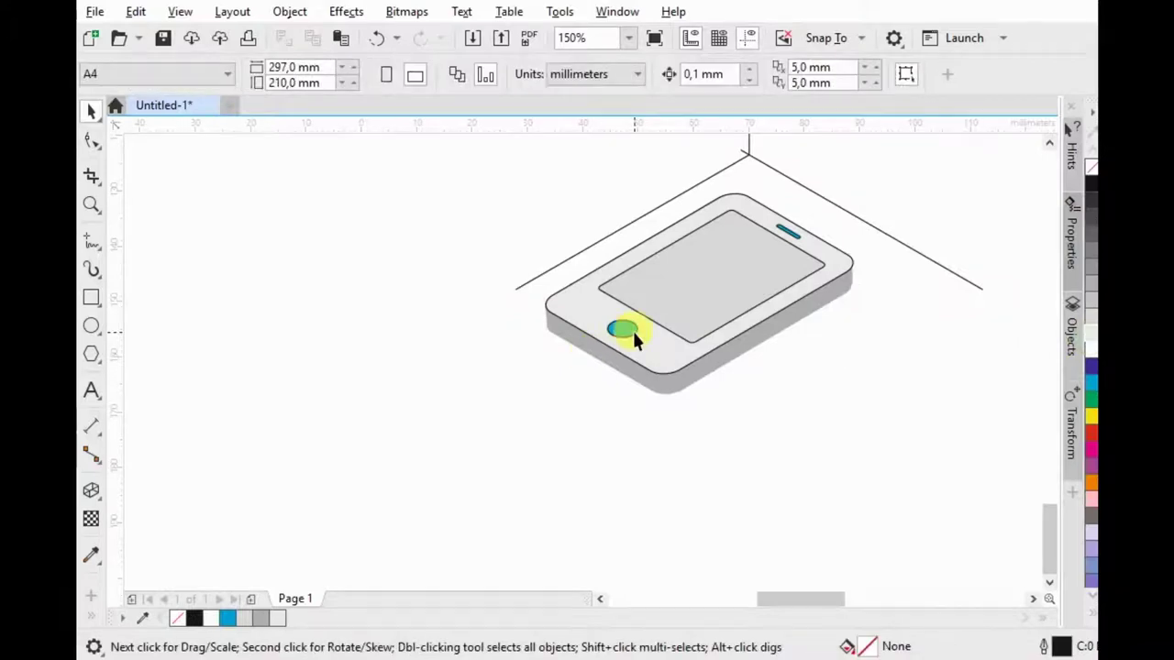
pyautogui.click(1091, 292)
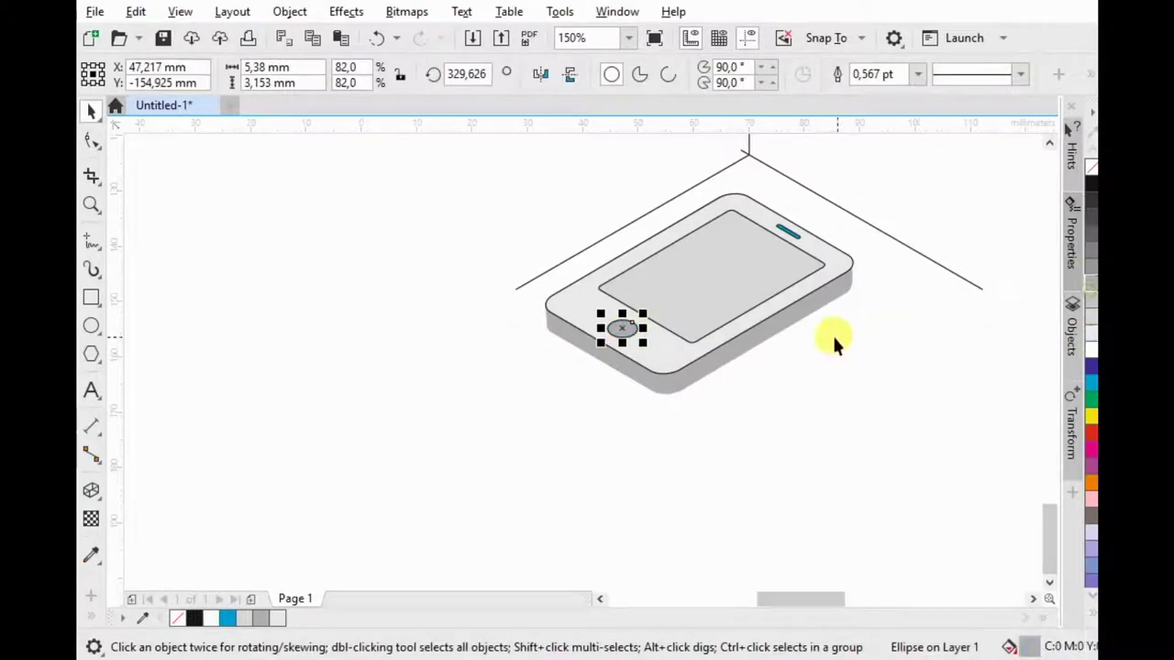
pyautogui.click(793, 246)
pyautogui.click(1091, 308)
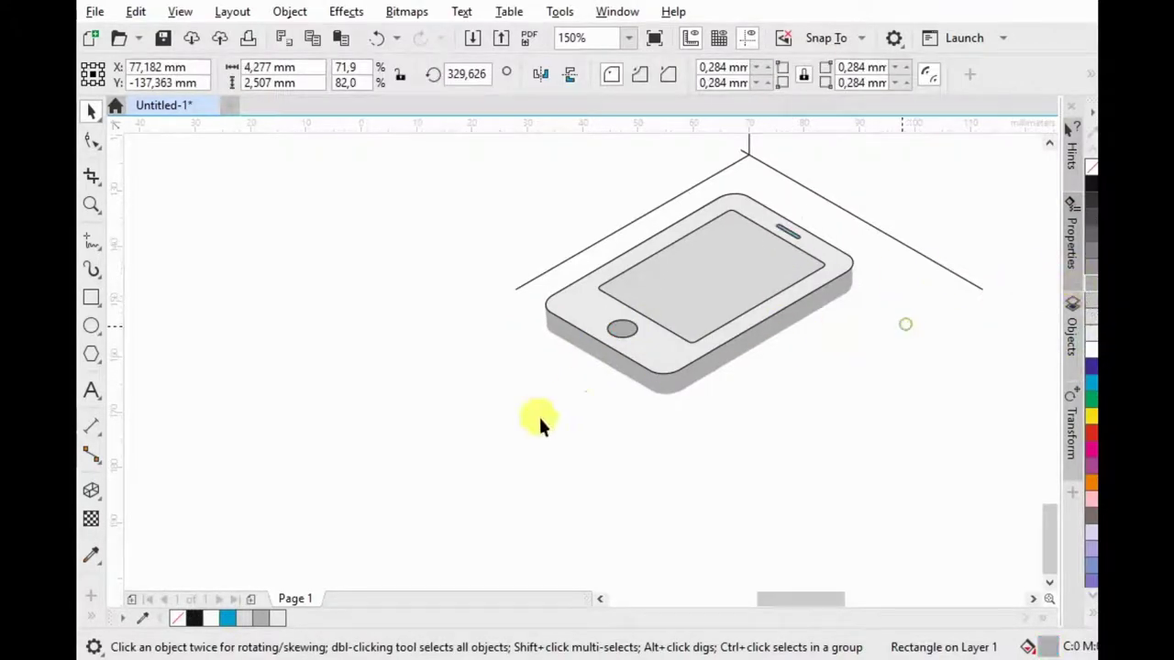
pyautogui.moveTo(436, 450); pyautogui.dragTo(902, 206)
pyautogui.moveTo(930, 169); pyautogui.dragTo(930, 170)
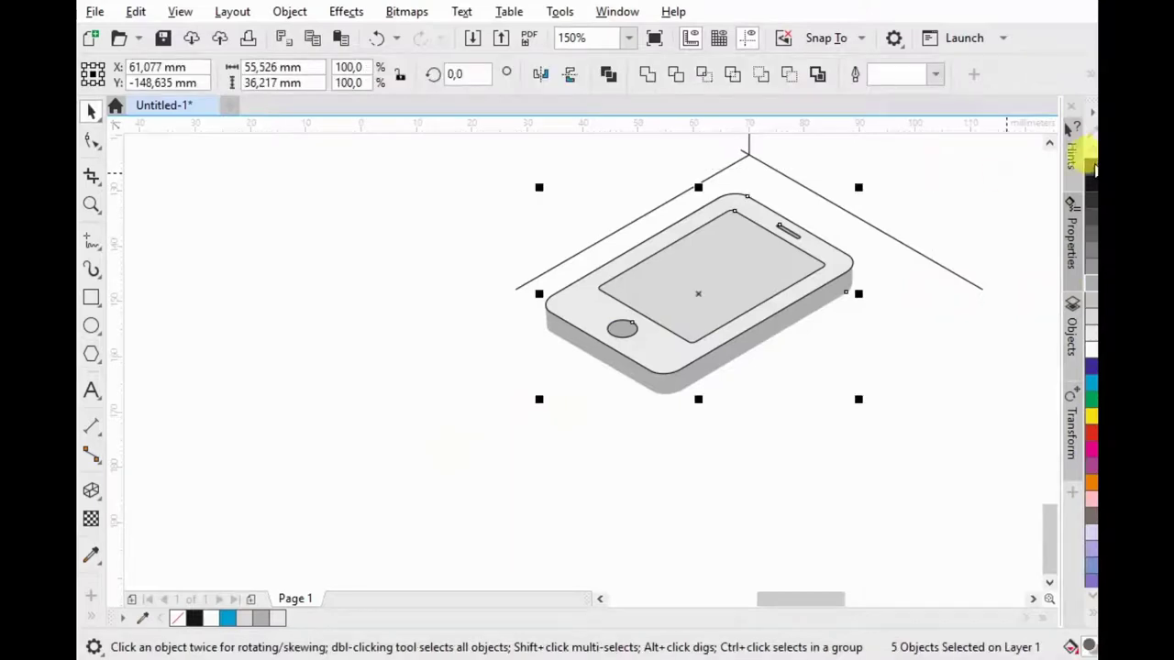
# Step: Move the phone up and right, and place the plant beside it
pyautogui.scroll(-1, 720, 286)
pyautogui.scroll(-1, 730, 289)
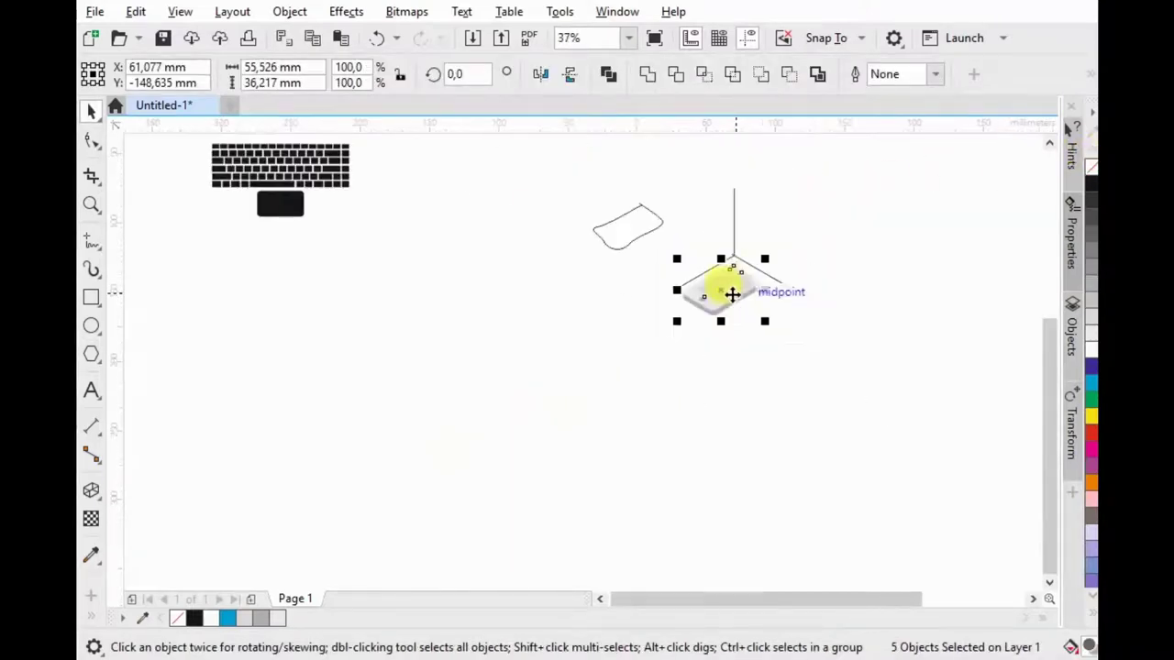
pyautogui.moveTo(729, 288); pyautogui.dragTo(848, 210)
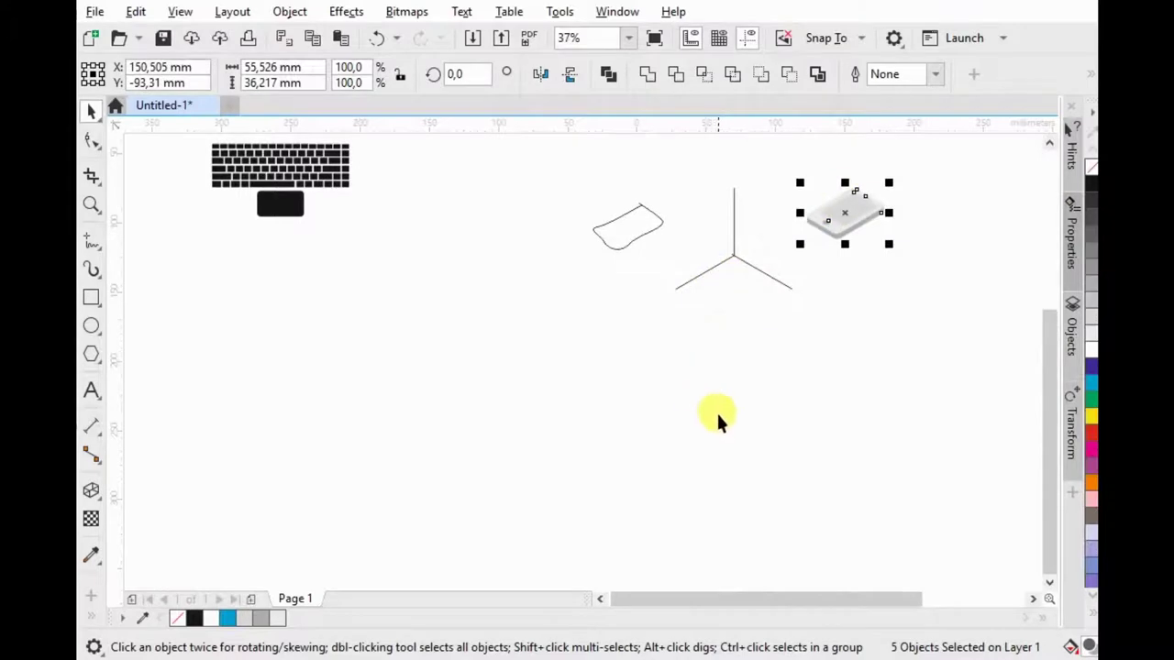
pyautogui.scroll(-1, 724, 257)
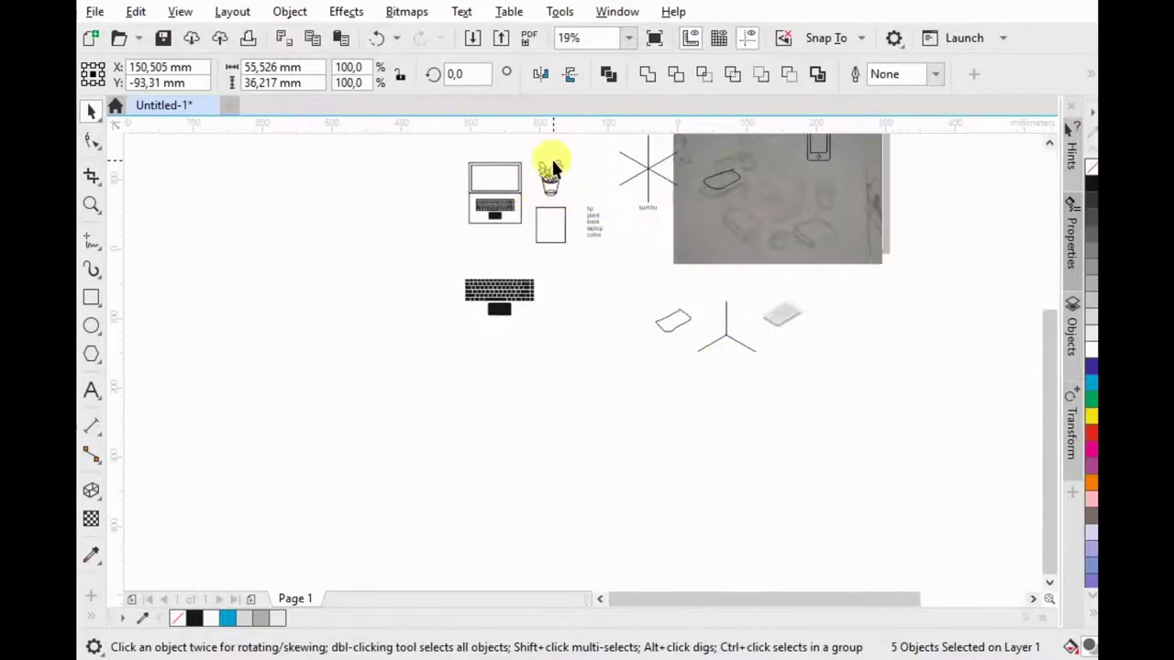
pyautogui.scroll(1, 550, 160)
pyautogui.click(556, 191)
pyautogui.scroll(-1, 555, 191)
pyautogui.moveTo(556, 191); pyautogui.dragTo(852, 367)
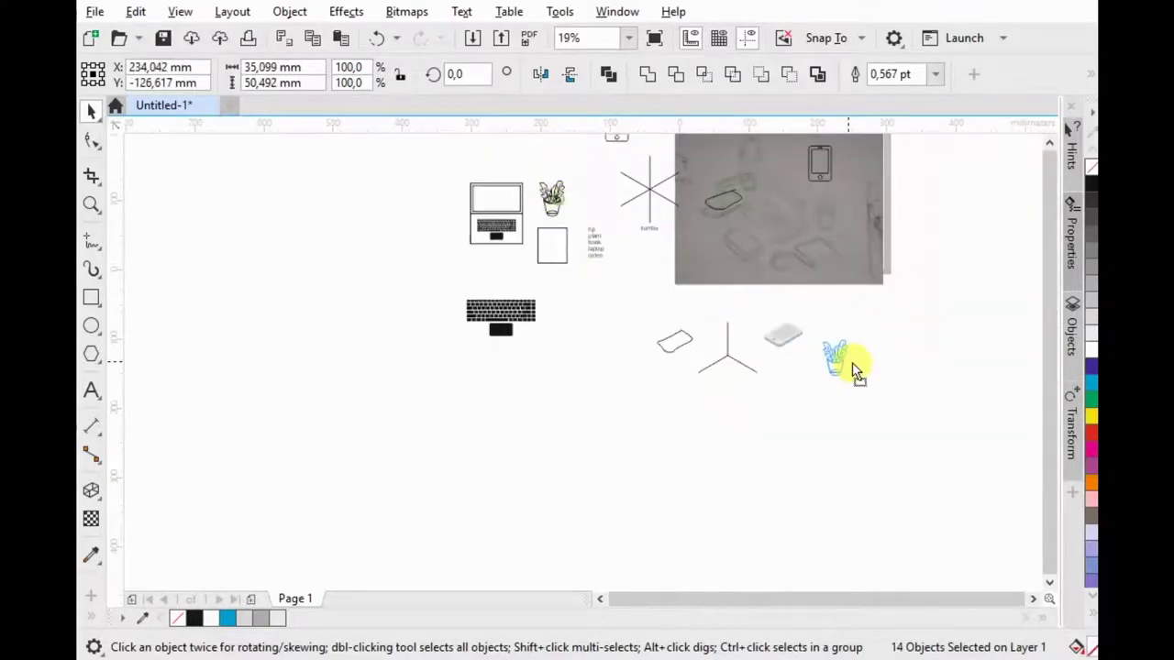
pyautogui.scroll(2, 781, 328)
# Step: Group the phone's parts and nudge the plant up next to the phone
pyautogui.moveTo(654, 410); pyautogui.dragTo(871, 248)
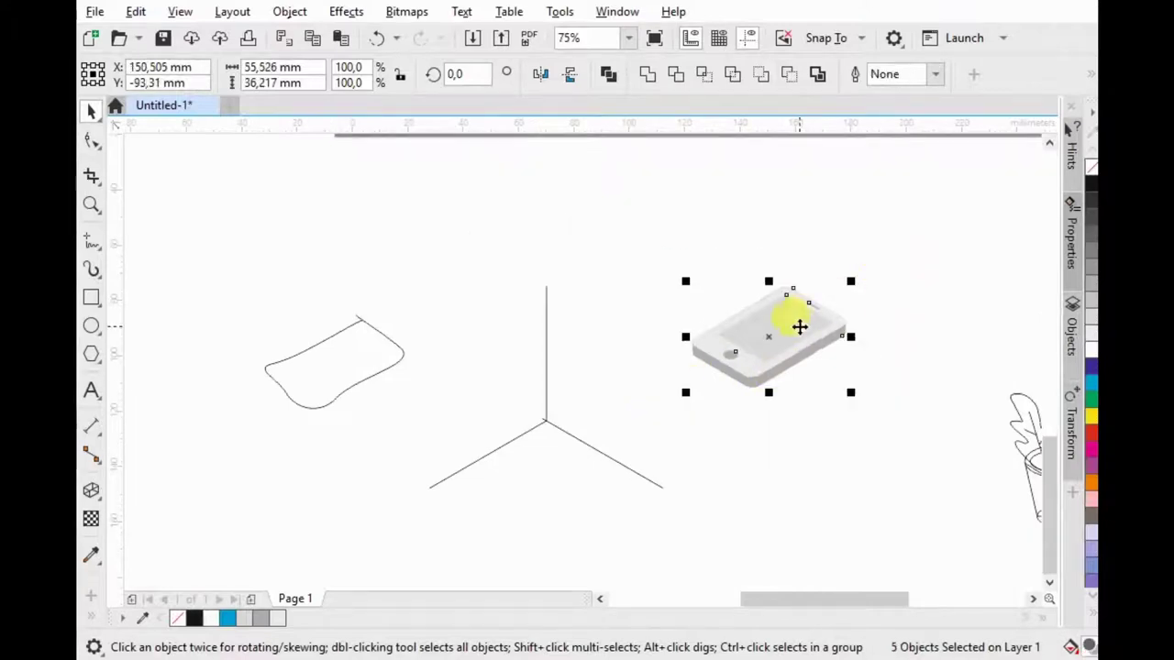
pyautogui.rightClick(792, 319)
pyautogui.click(869, 218)
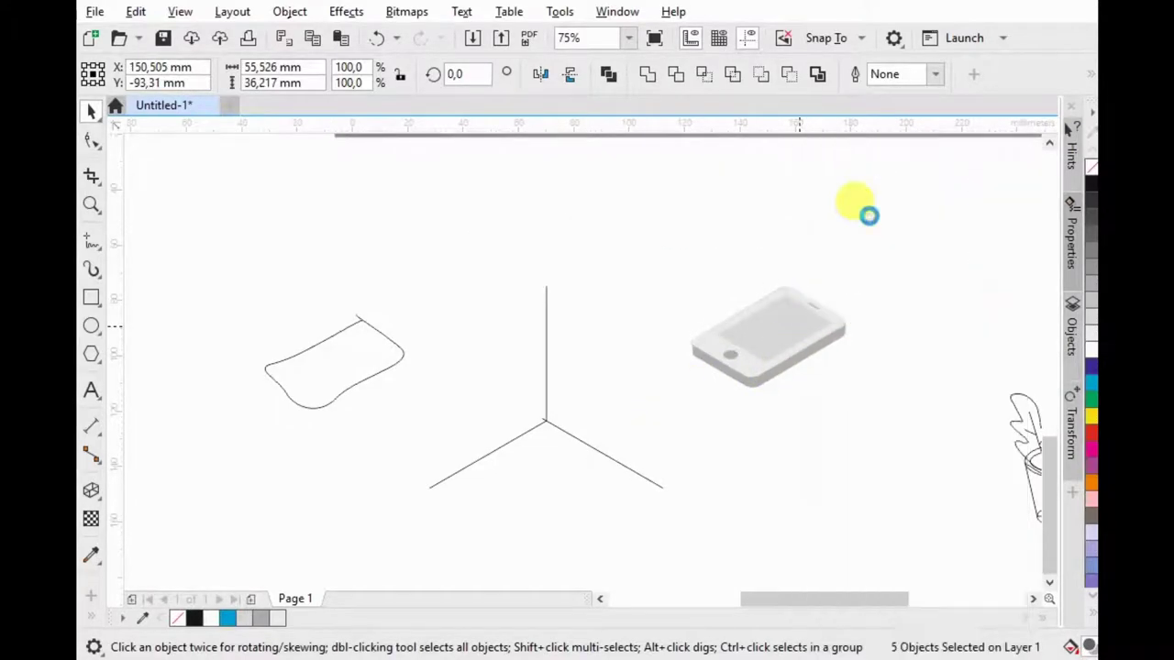
pyautogui.click(924, 313)
pyautogui.scroll(-1, 713, 282)
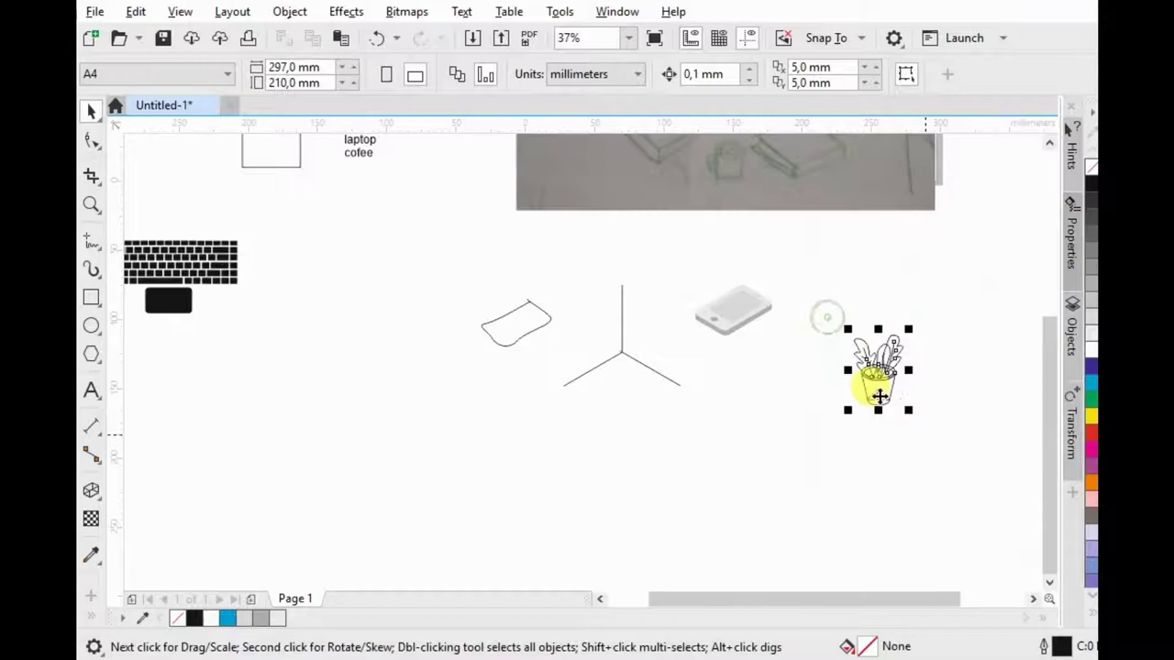
pyautogui.moveTo(878, 385); pyautogui.dragTo(835, 309)
pyautogui.scroll(2, 840, 305)
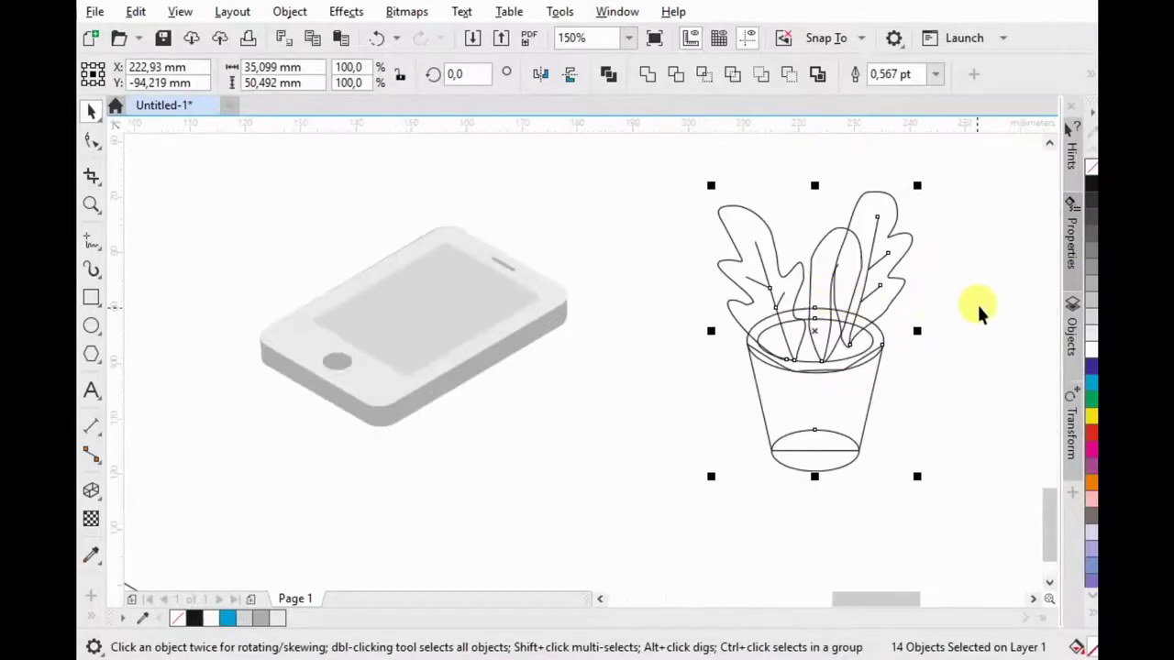
# Step: Fill the plant light grey and send the pot behind the leaves
pyautogui.click(1091, 334)
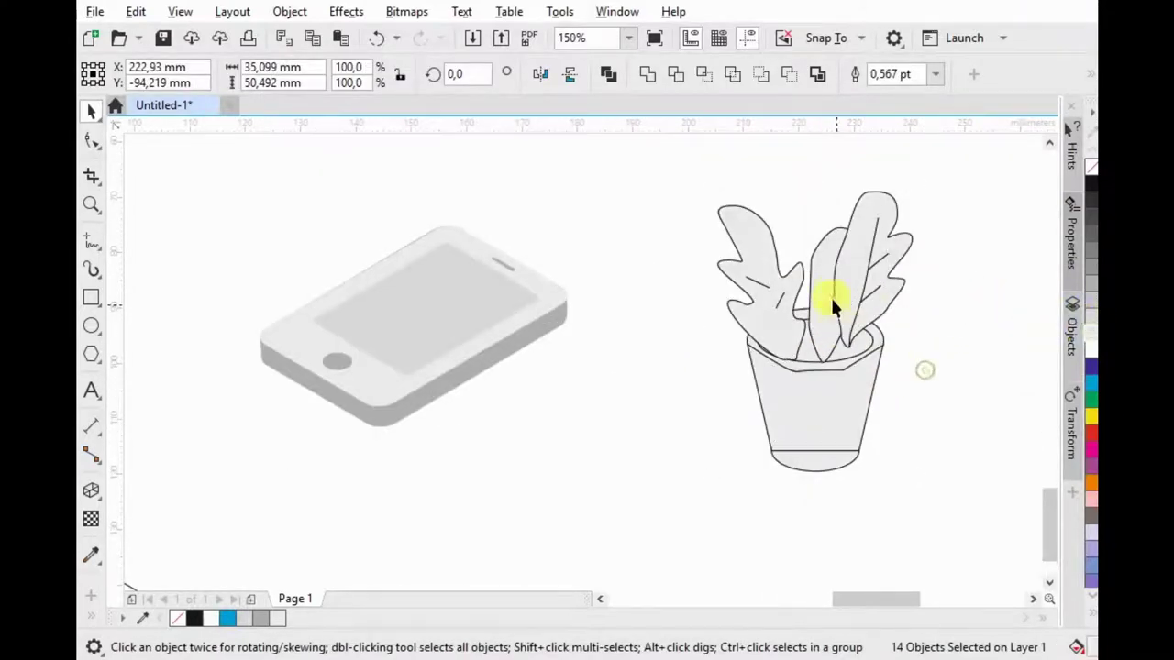
pyautogui.click(816, 264)
pyautogui.doubleClick(808, 264)
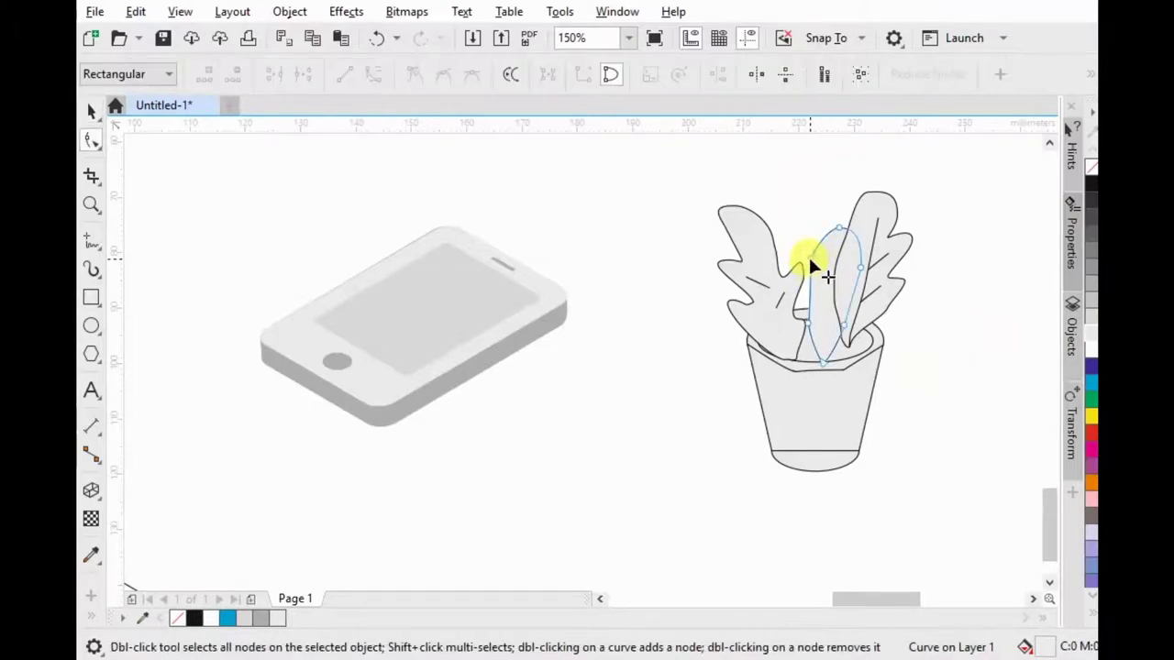
pyautogui.press('space')
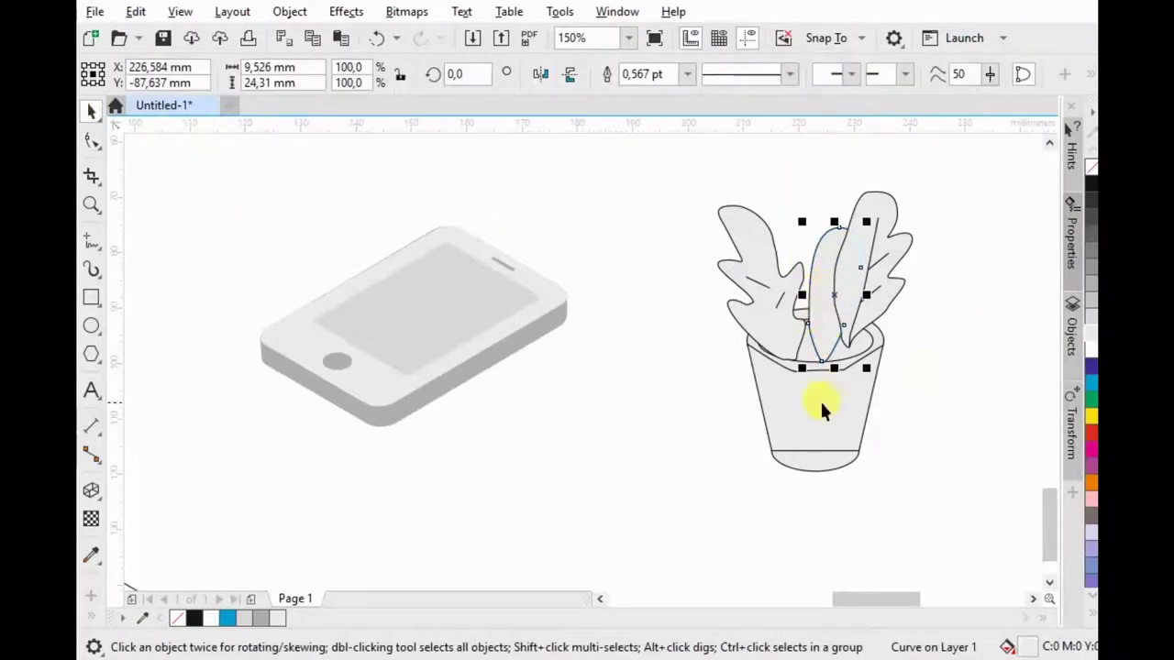
pyautogui.click(819, 392)
pyautogui.rightClick(819, 392)
pyautogui.moveTo(931, 267)
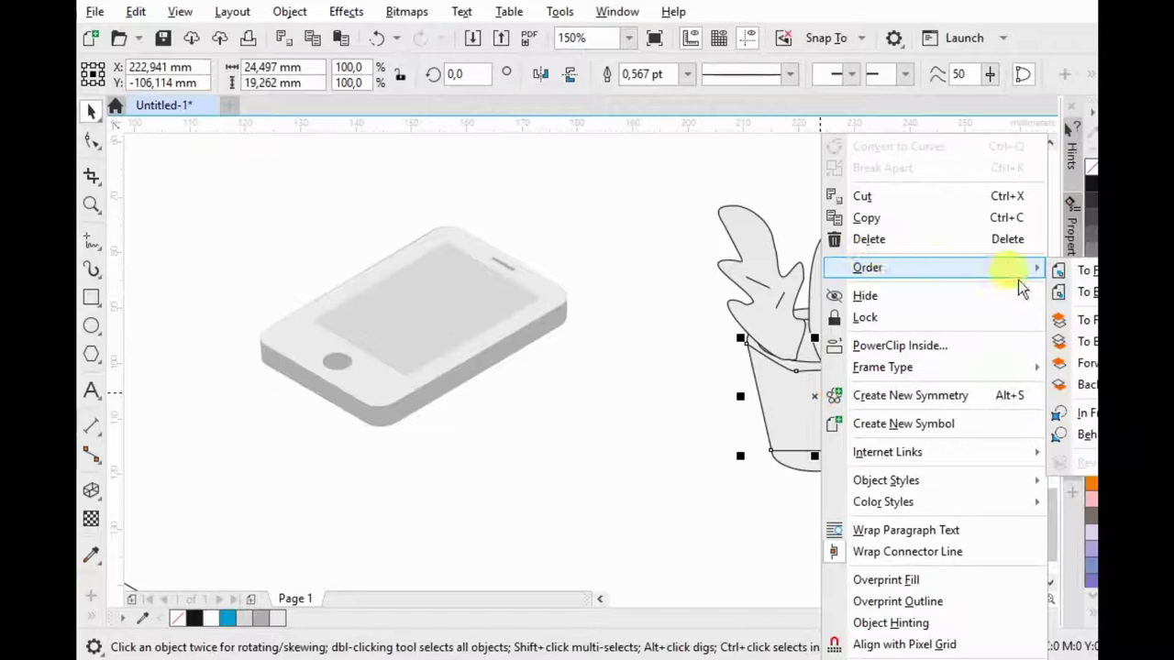
pyautogui.click(1082, 295)
pyautogui.scroll(2, 909, 452)
# Step: Weld the pot's base ellipse into the pot body, then select the plant parts
pyautogui.click(848, 438)
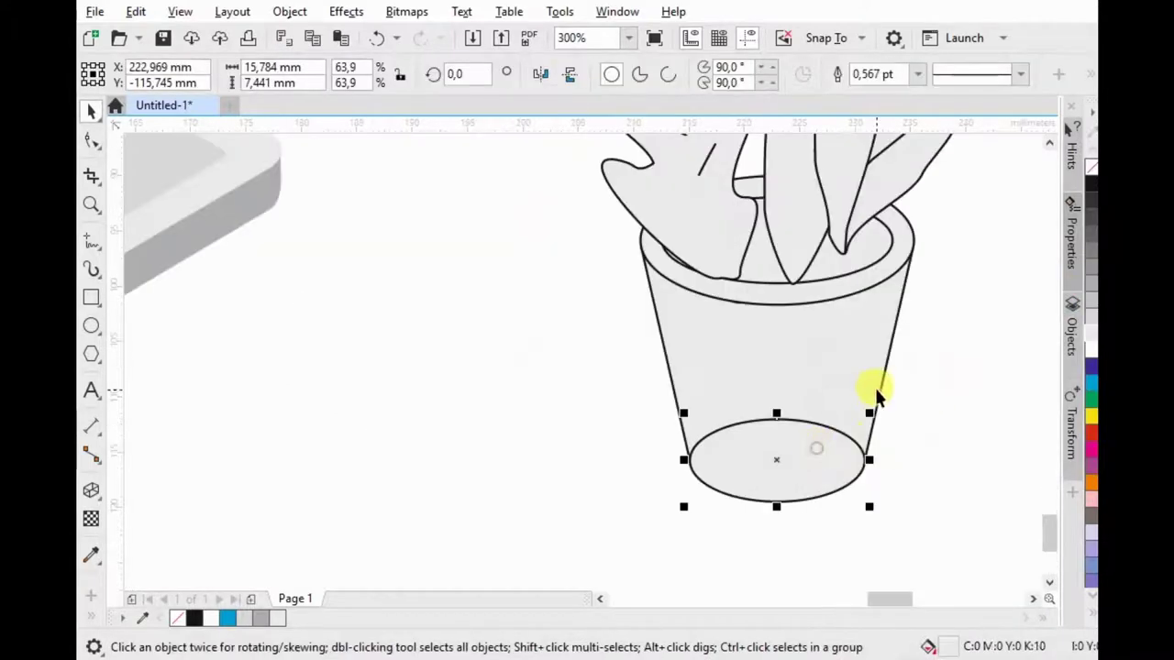
pyautogui.keyDown('shift'); pyautogui.click(876, 349); pyautogui.keyUp('shift')
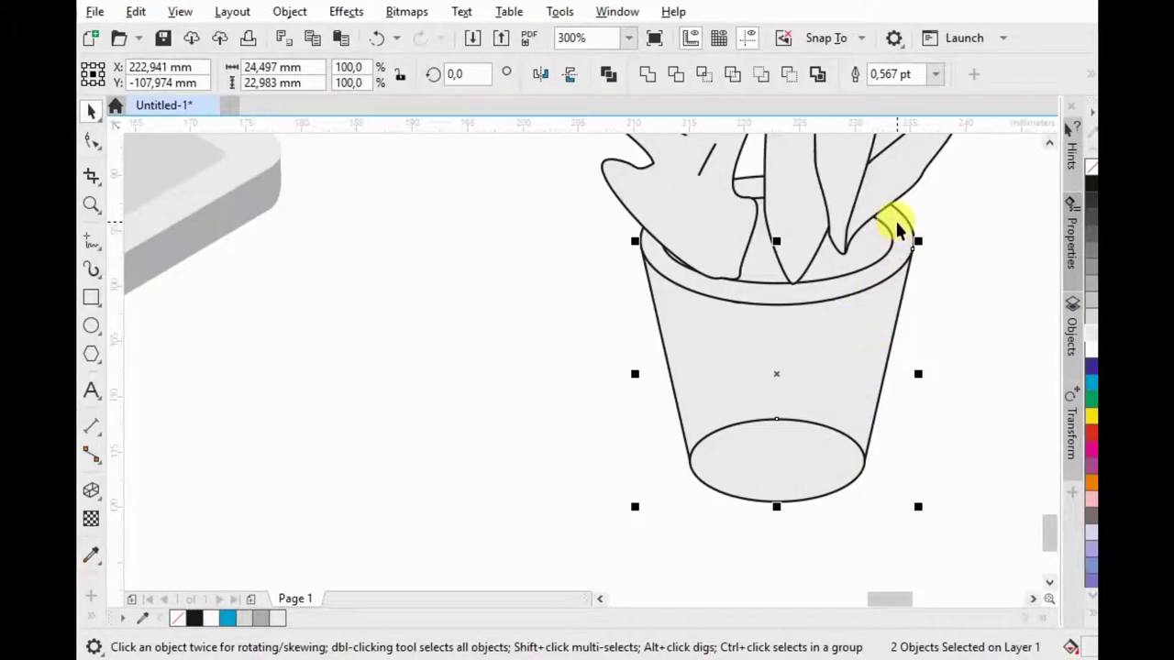
pyautogui.click(646, 73)
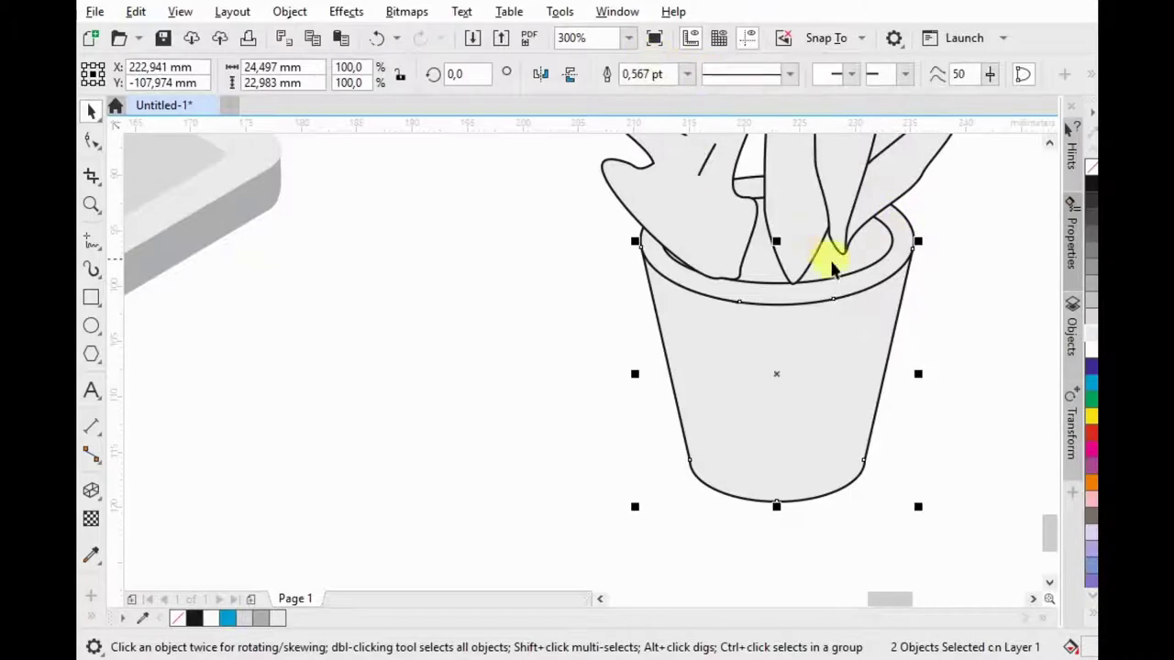
pyautogui.click(933, 346)
pyautogui.click(651, 264)
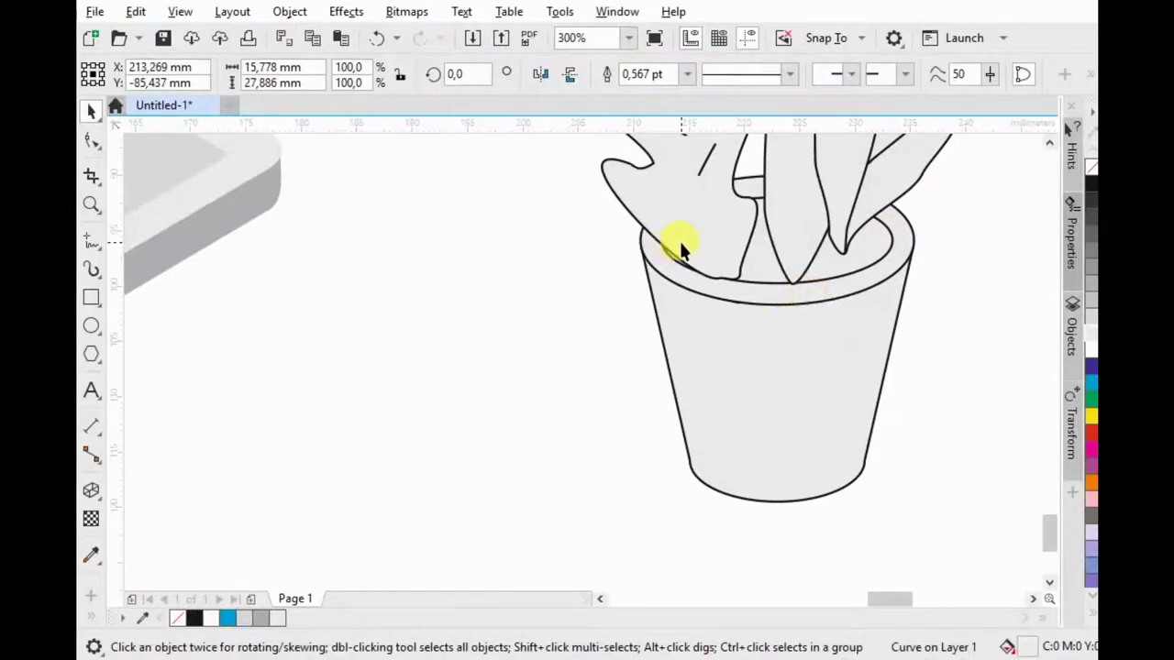
pyautogui.click(676, 241)
pyautogui.scroll(-2, 733, 337)
pyautogui.moveTo(849, 152); pyautogui.dragTo(850, 150)
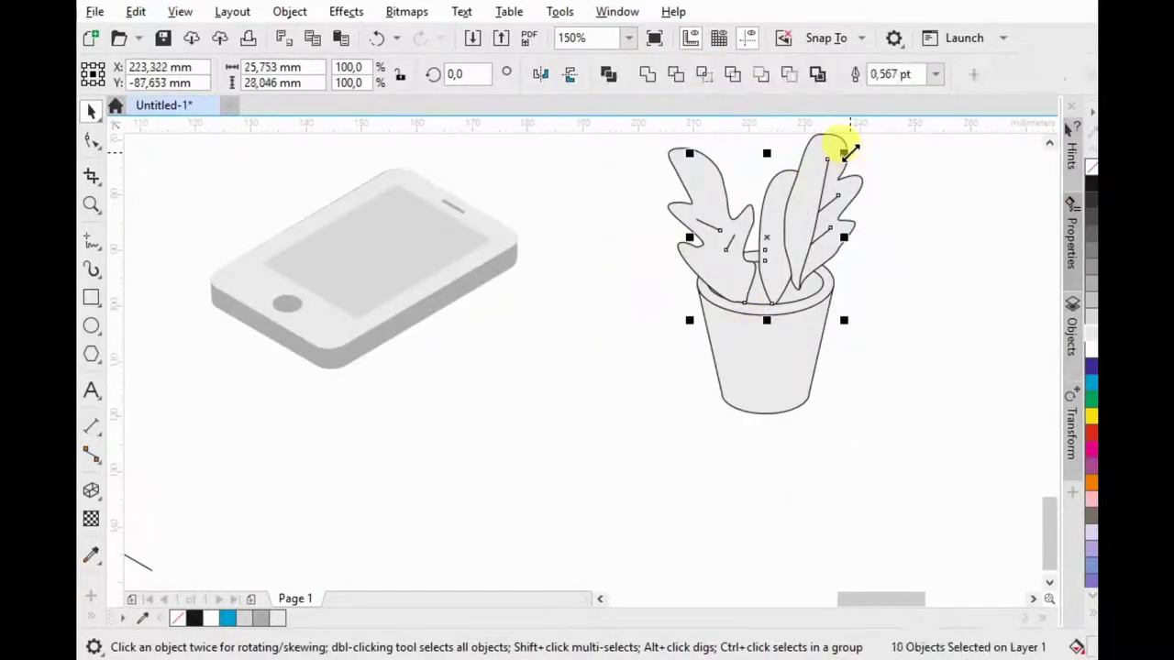
# Step: Bring the pot rim and the right-side leaves to the front
pyautogui.hotkey('ctrl', 'Home')
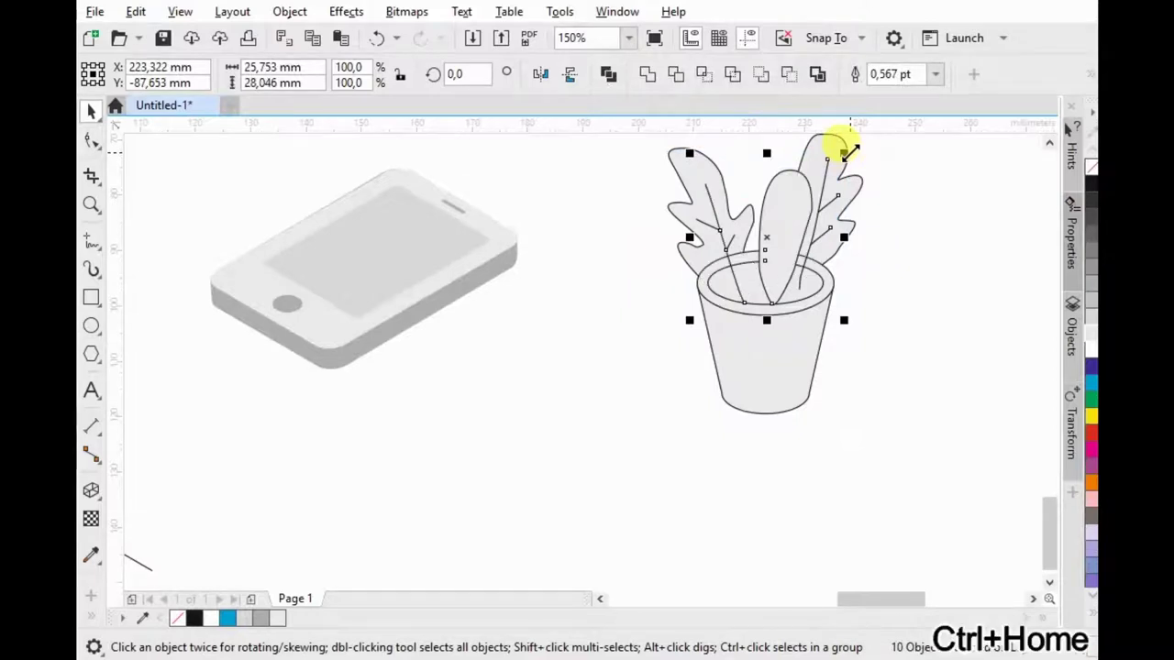
pyautogui.press('Escape')
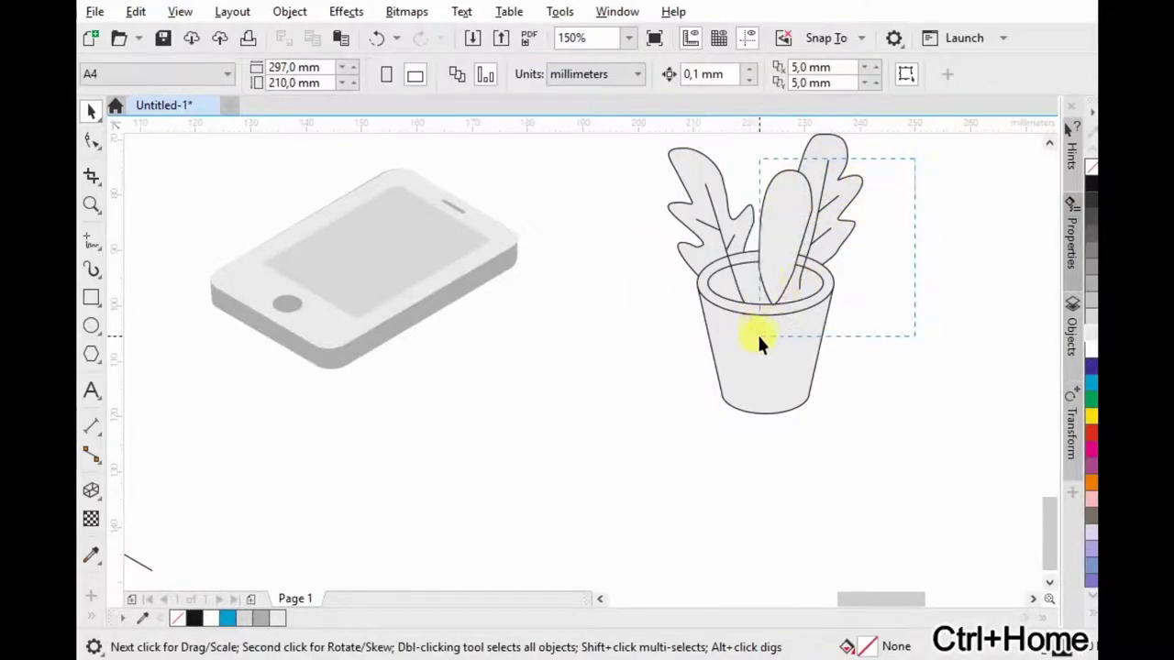
pyautogui.moveTo(759, 338); pyautogui.dragTo(764, 339)
pyautogui.hotkey('ctrl', 'Home')
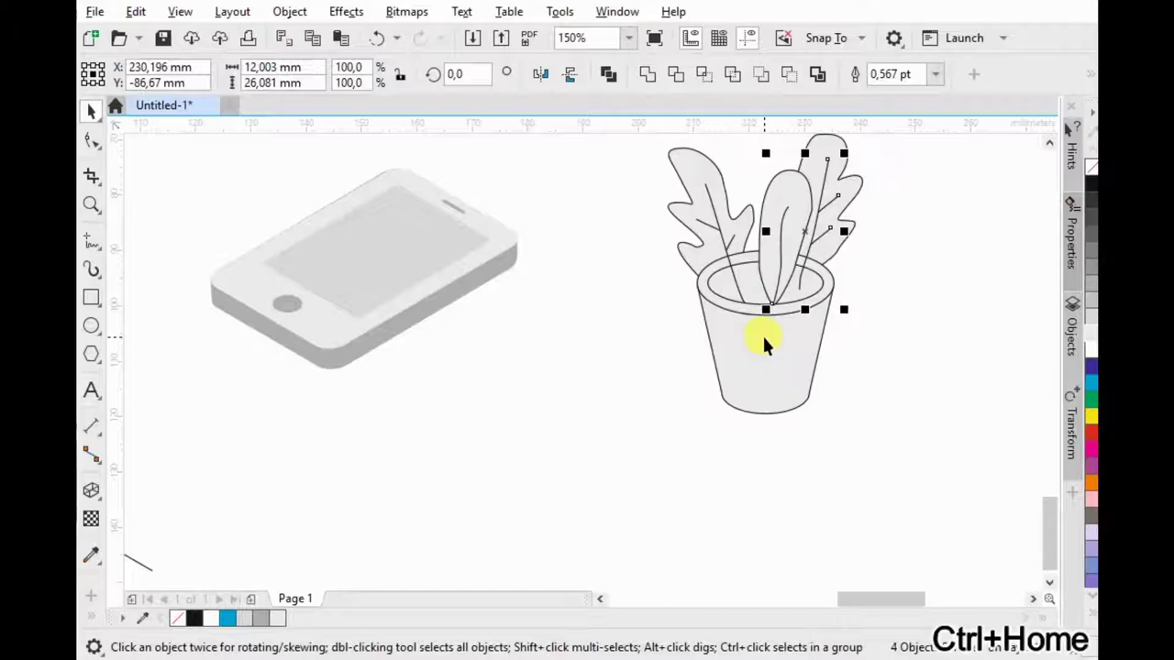
pyautogui.moveTo(896, 330); pyautogui.dragTo(631, 142)
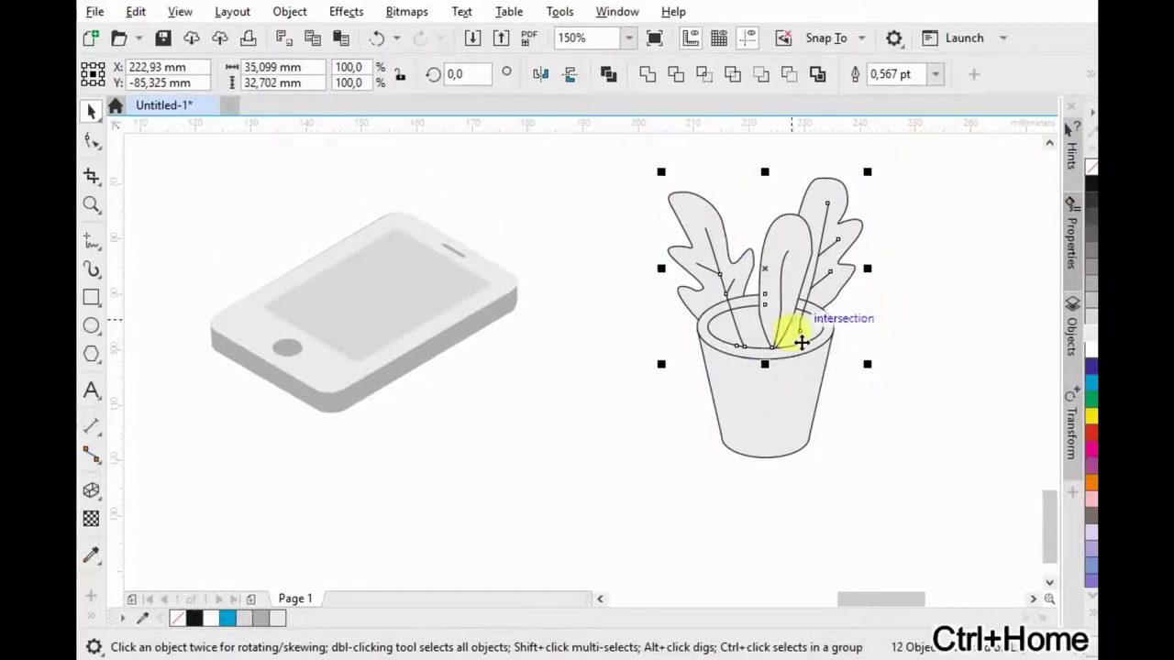
# Step: Lift the leaves up off the pot
pyautogui.scroll(2, 733, 336)
pyautogui.moveTo(800, 394); pyautogui.dragTo(759, 305)
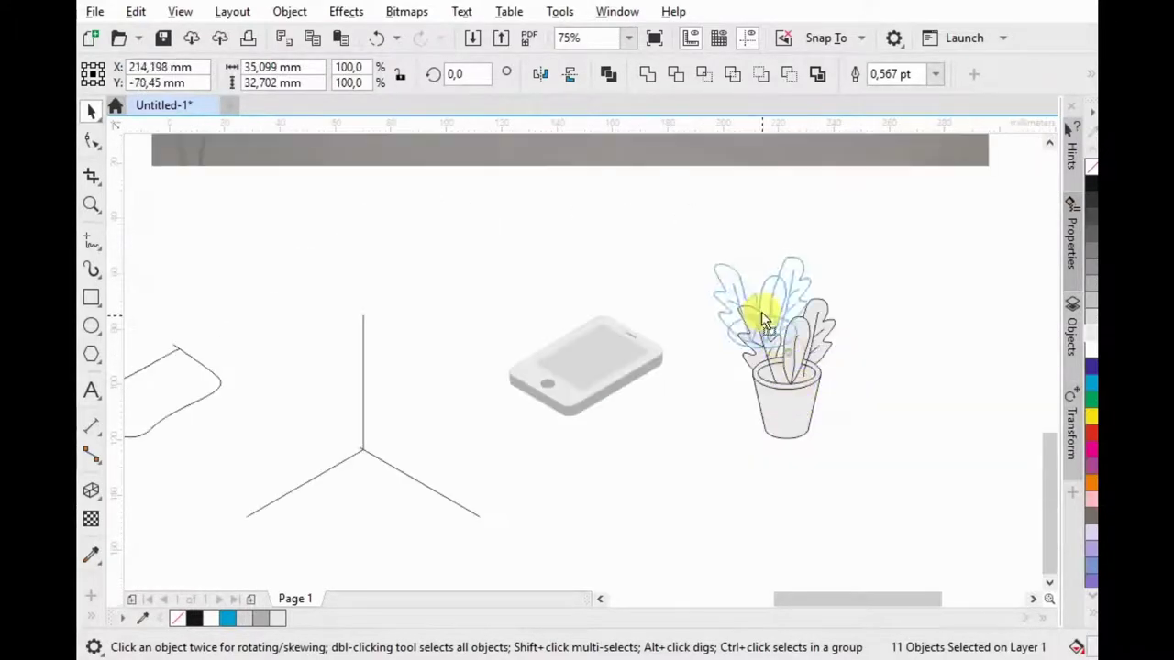
pyautogui.hotkey('ctrl', 'z')
pyautogui.scroll(3, 787, 378)
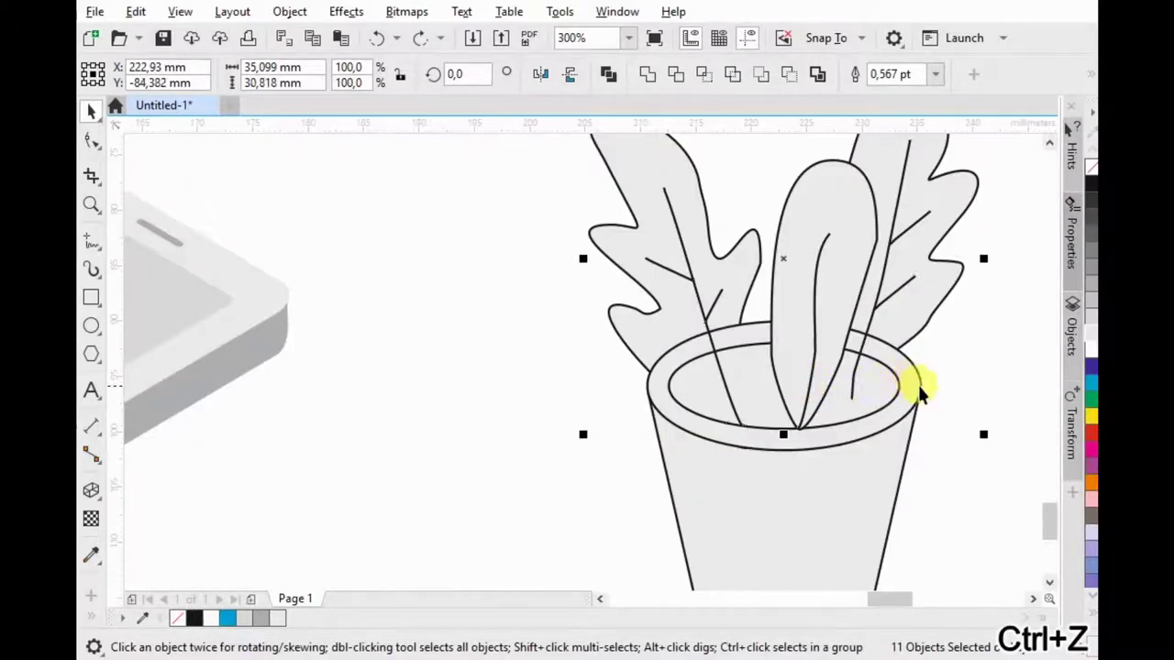
pyautogui.scroll(-2, 911, 388)
pyautogui.moveTo(755, 353); pyautogui.dragTo(770, 261)
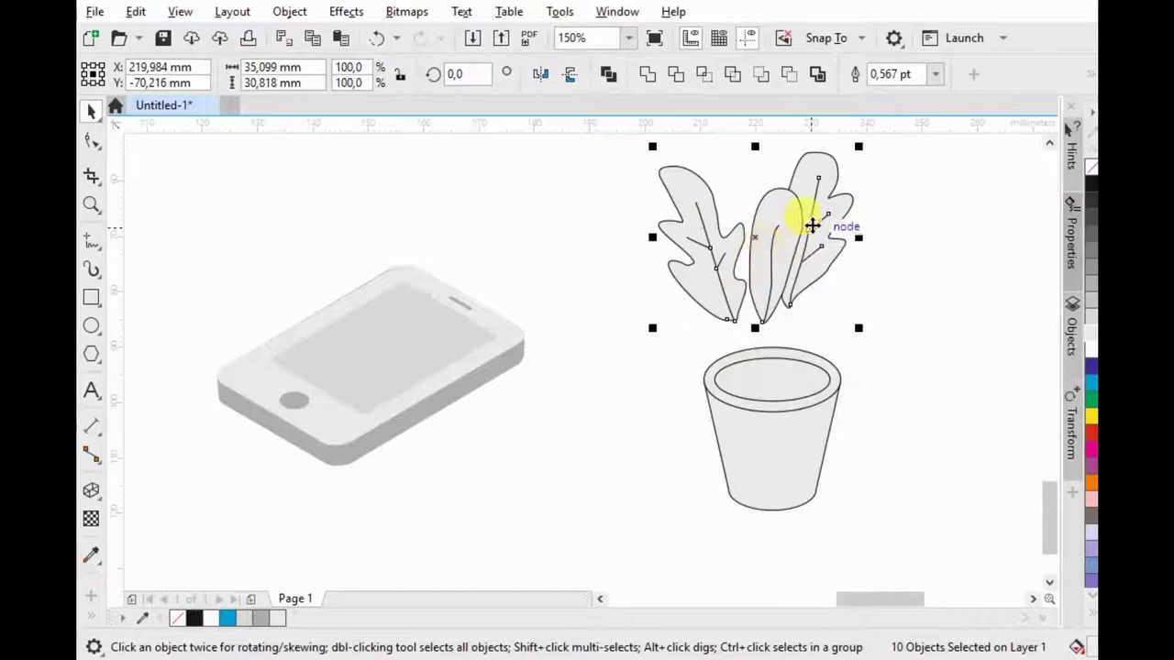
# Step: Shift the middle leaf left and tilt the right leaf to 352.7°
pyautogui.click(789, 229)
pyautogui.scroll(2, 798, 228)
pyautogui.moveTo(765, 217)
pyautogui.mouseDown()
pyautogui.moveTo(734, 215)
pyautogui.moveTo(771, 209)
pyautogui.mouseUp()
pyautogui.scroll(-2, 800, 281)
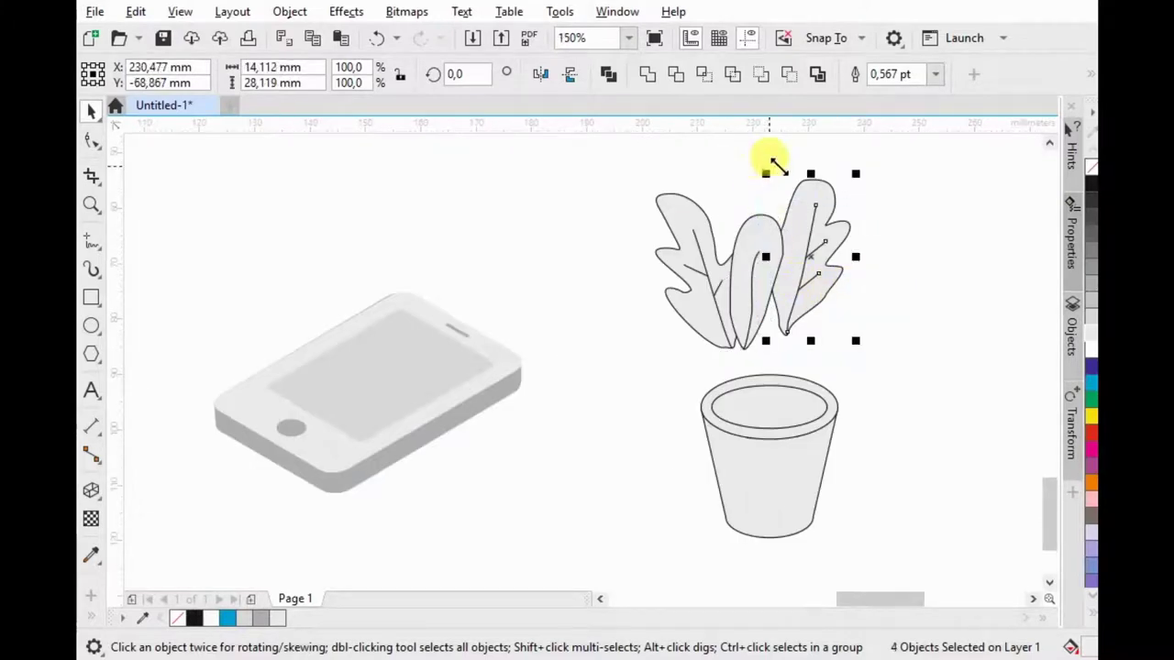
pyautogui.click(833, 209)
pyautogui.moveTo(851, 170)
pyautogui.mouseDown()
pyautogui.moveTo(864, 182)
pyautogui.moveTo(825, 196)
pyautogui.mouseUp()
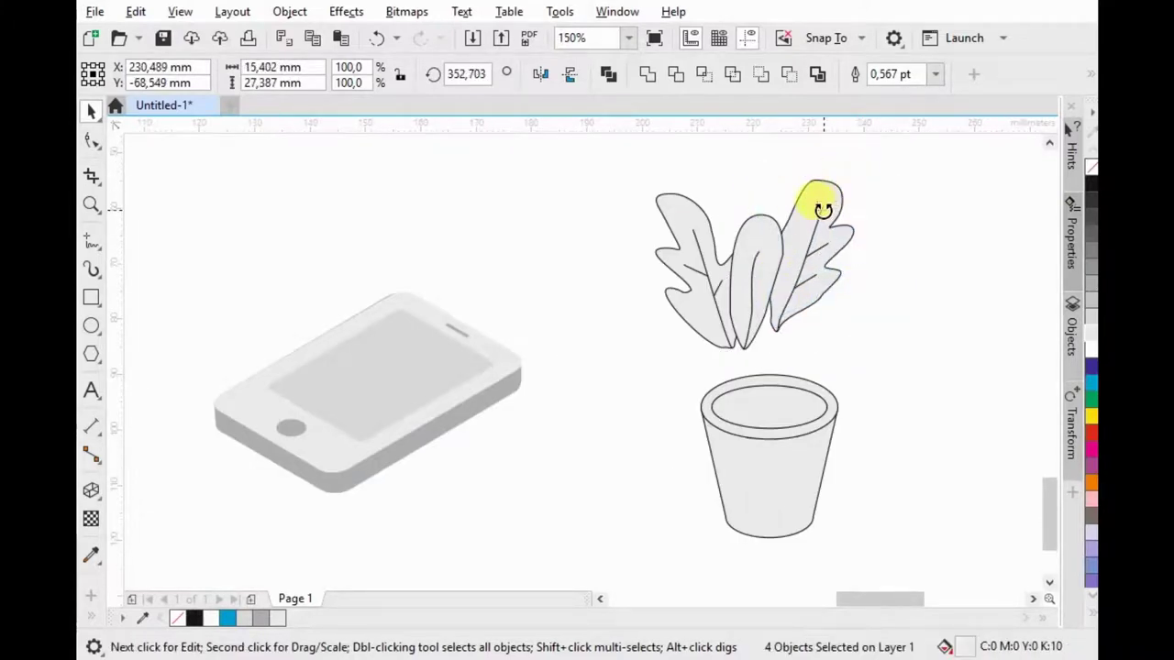
pyautogui.click(826, 194)
pyautogui.scroll(2, 741, 231)
# Step: Fill the left leaf teal, the right leaf light blue and the middle leaf grey-blue
pyautogui.click(633, 198)
pyautogui.click(1089, 388)
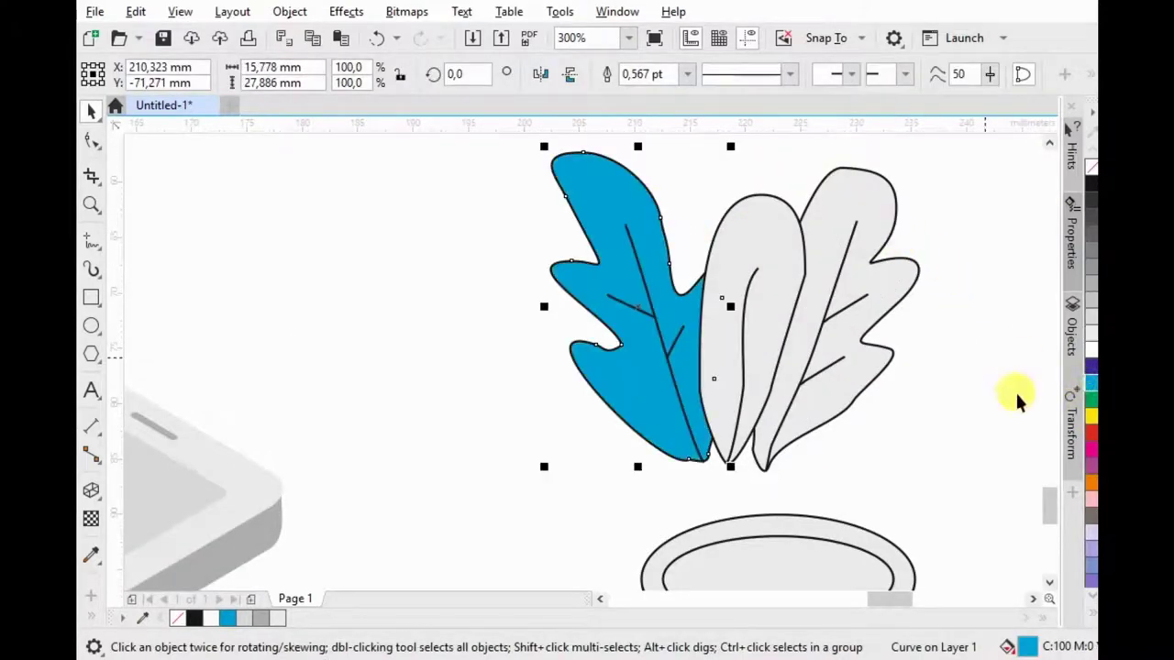
pyautogui.click(1091, 612)
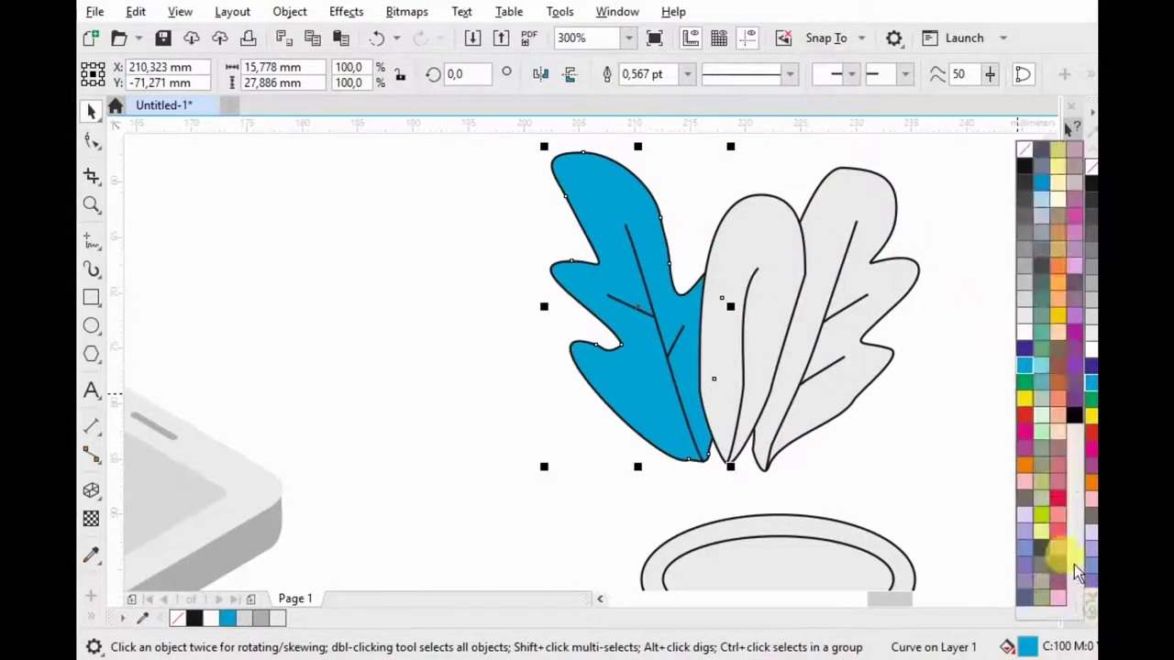
pyautogui.click(1046, 383)
pyautogui.click(820, 227)
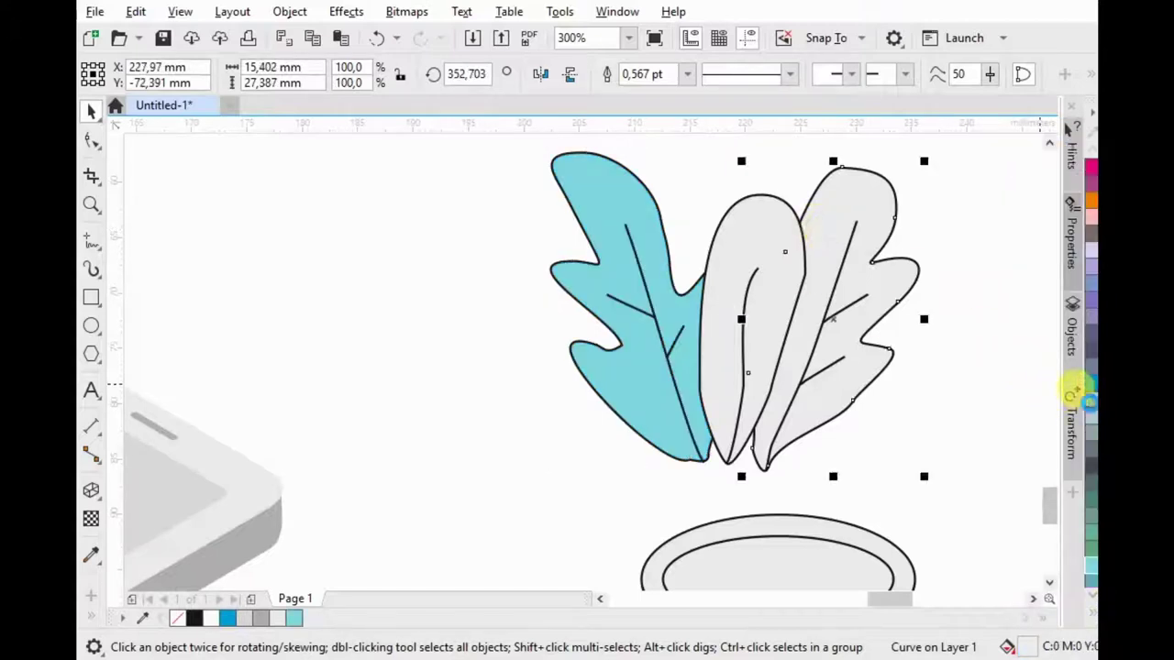
pyautogui.click(1087, 400)
pyautogui.click(773, 238)
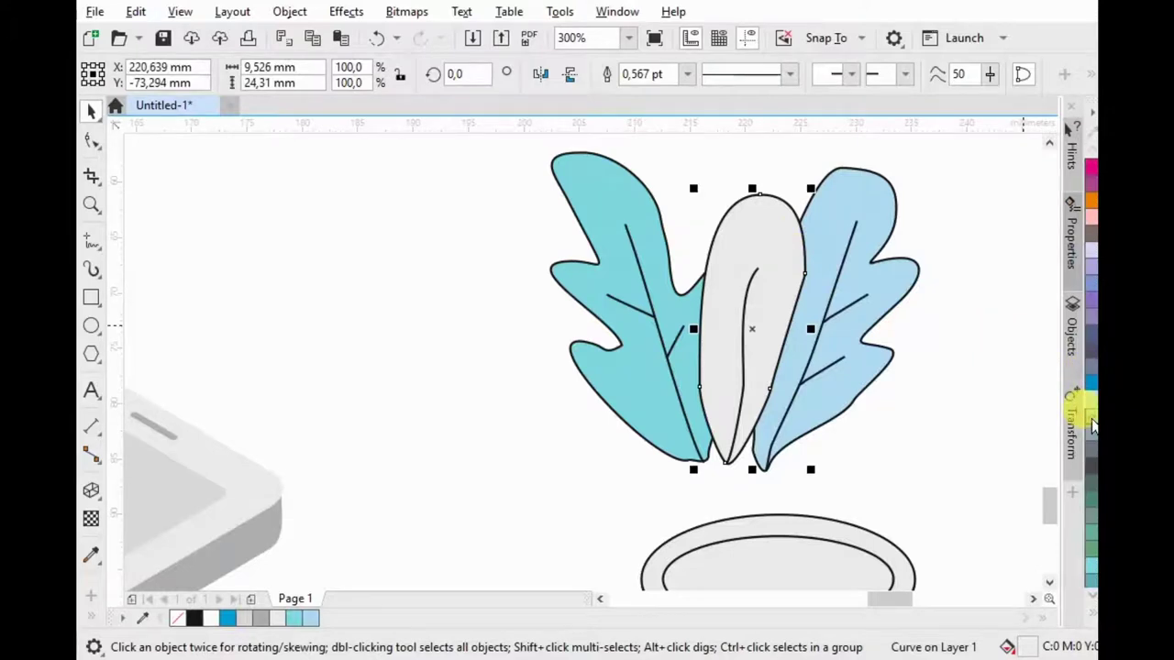
pyautogui.click(1091, 425)
# Step: Give all the leaves and veins 3.0 pt outlines
pyautogui.click(911, 459)
pyautogui.scroll(-1, 838, 362)
pyautogui.moveTo(629, 243); pyautogui.dragTo(907, 424)
pyautogui.click(937, 75)
pyautogui.click(917, 194)
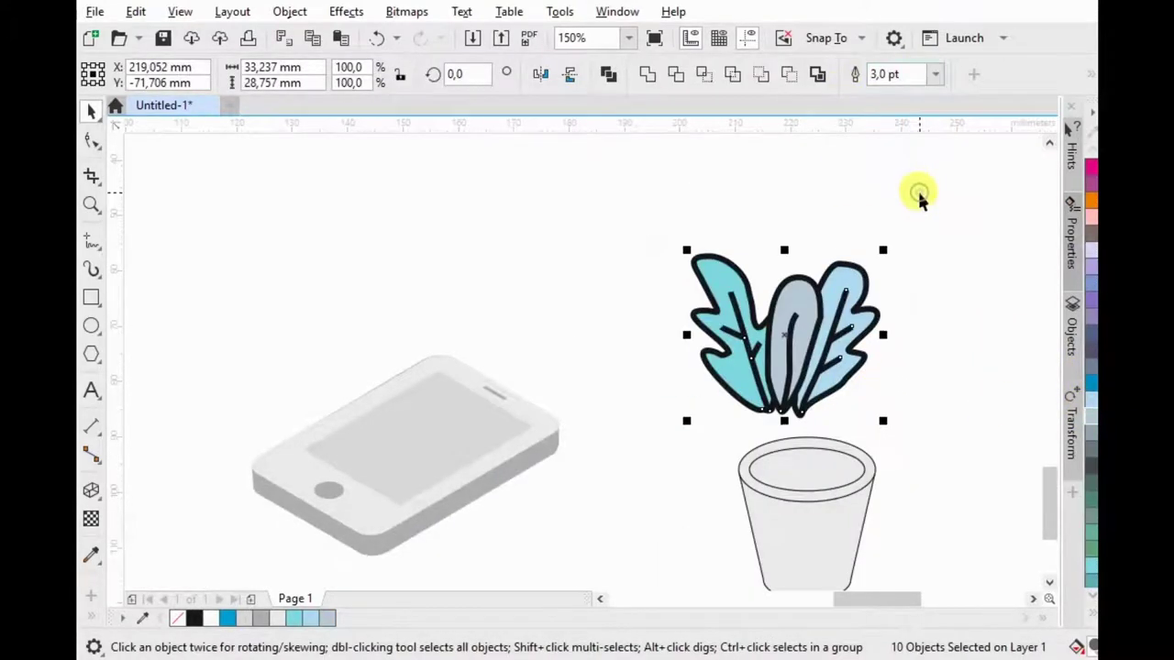
# Step: Set the leaf outlines to 2.0 pt with rounded line ends
pyautogui.click(938, 74)
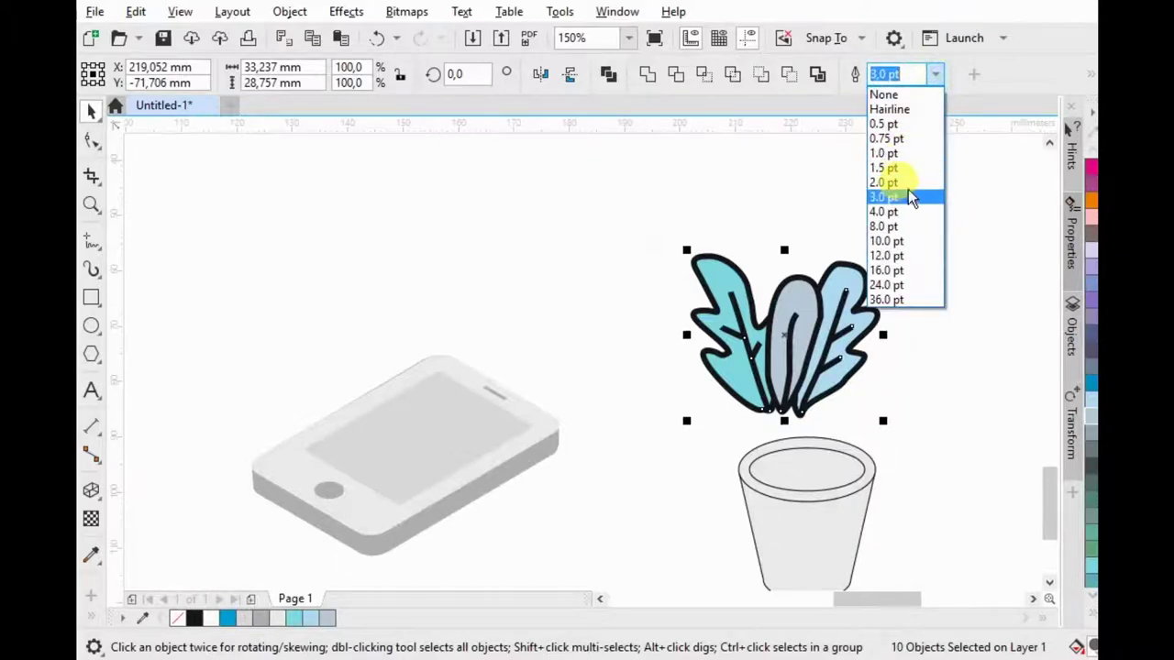
pyautogui.click(907, 184)
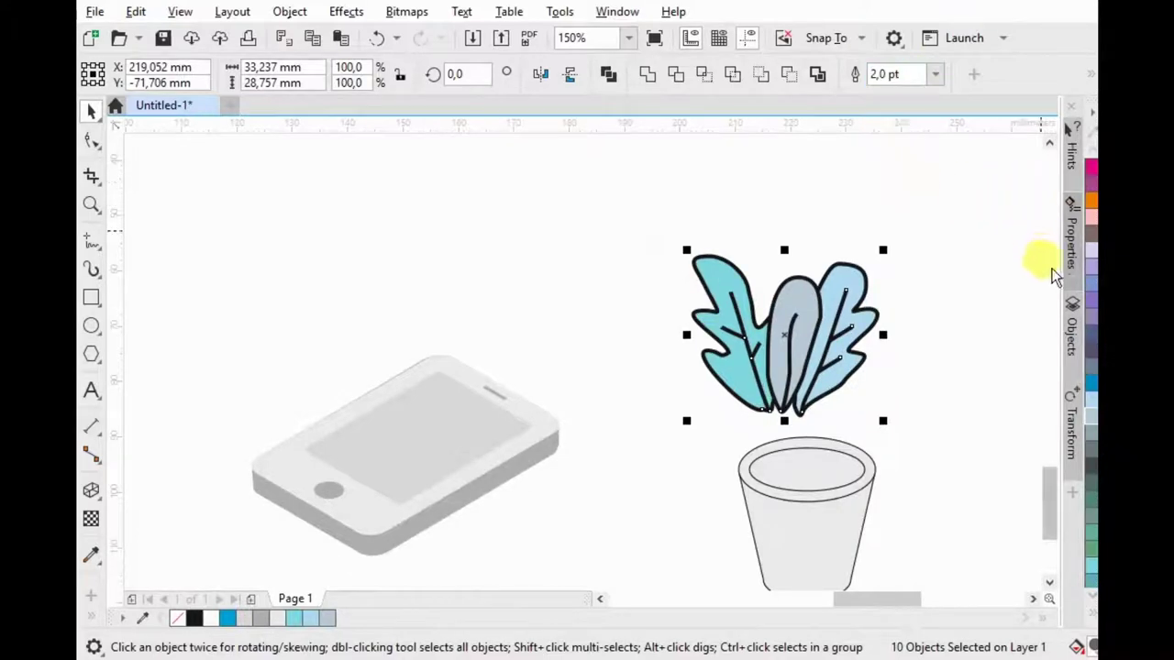
pyautogui.click(1071, 237)
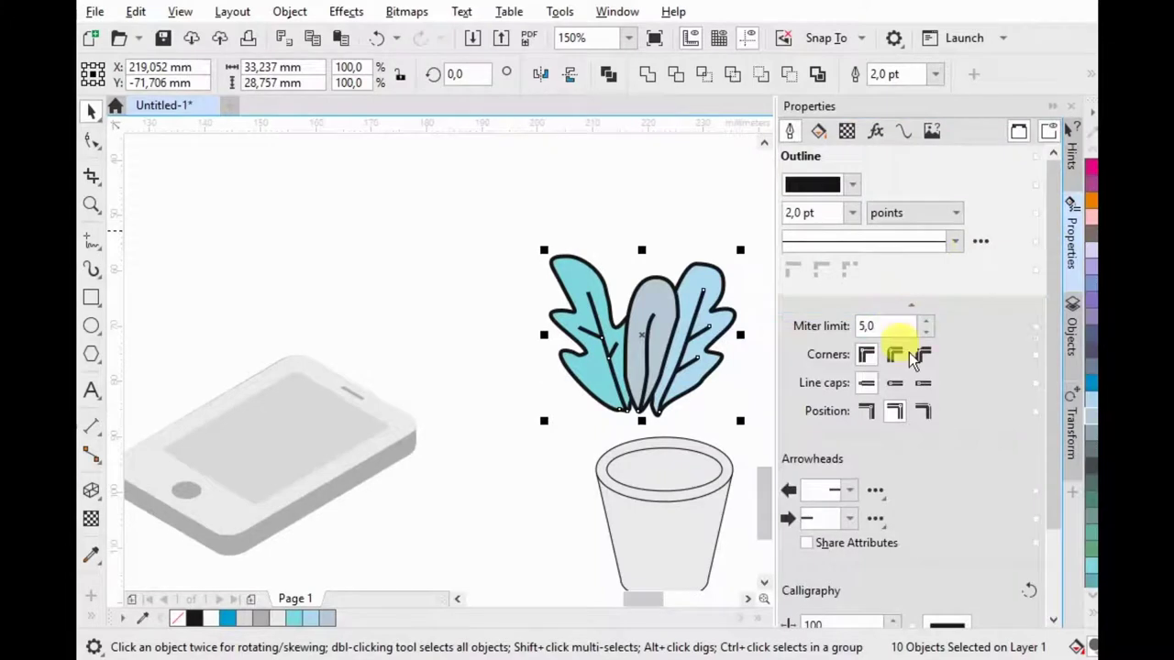
pyautogui.scroll(4, 676, 307)
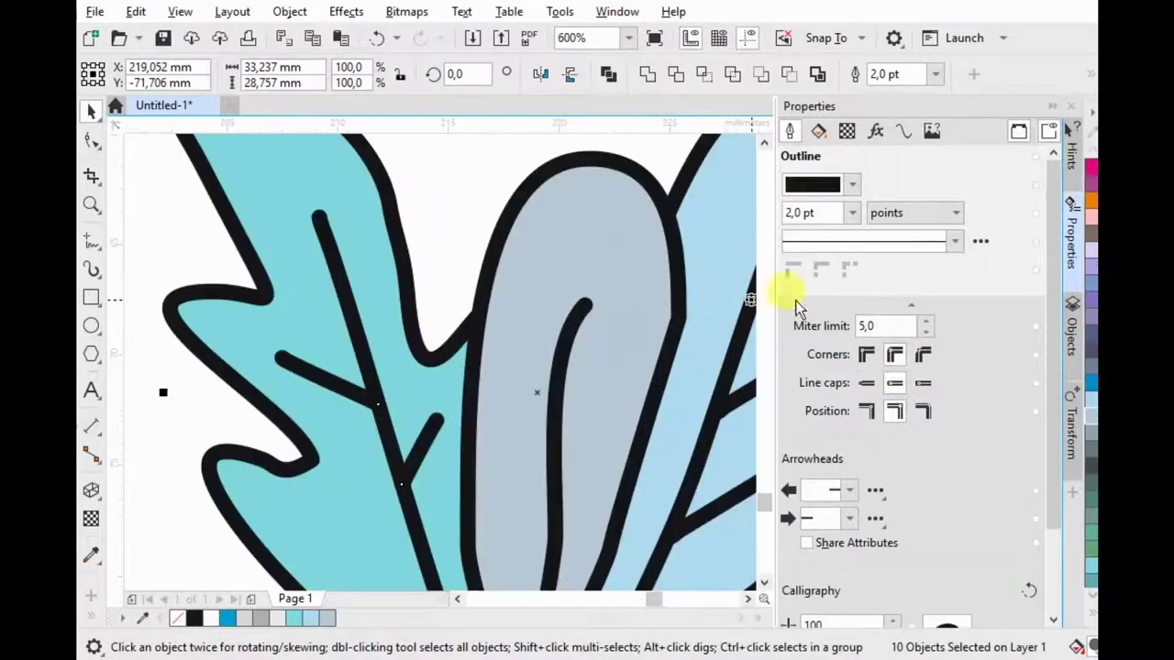
pyautogui.click(895, 382)
pyautogui.click(1061, 118)
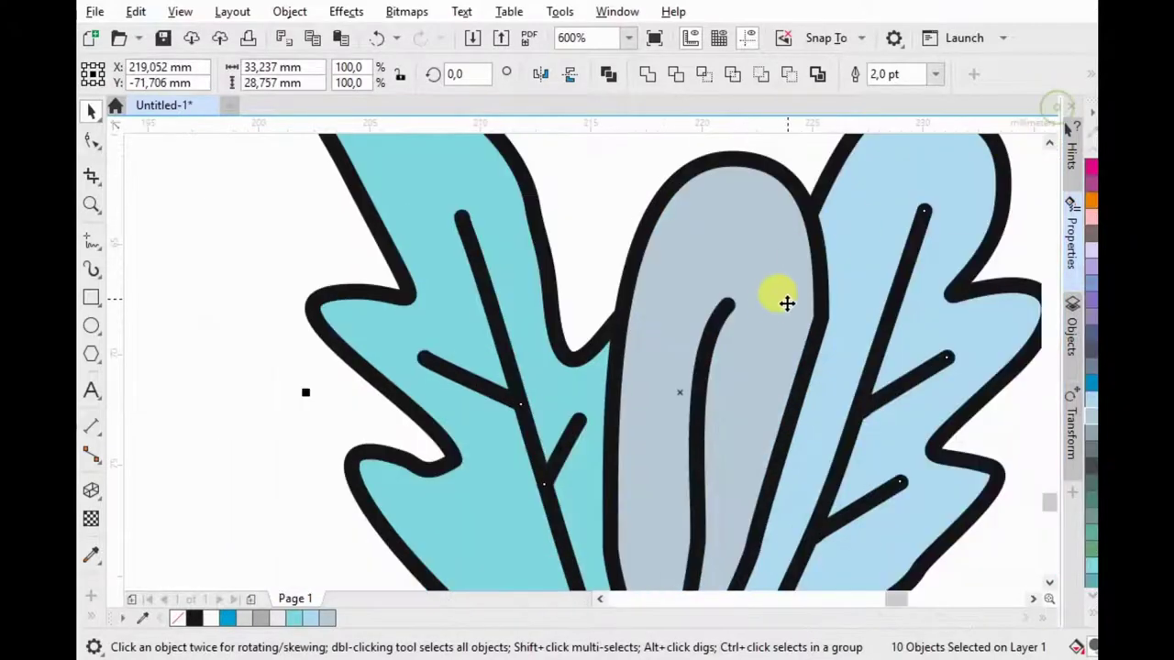
pyautogui.scroll(-4, 787, 302)
# Step: Convert the outlines to objects and delete the three leaf outline shapes
pyautogui.hotkey('ctrl', 'shift', 'q')
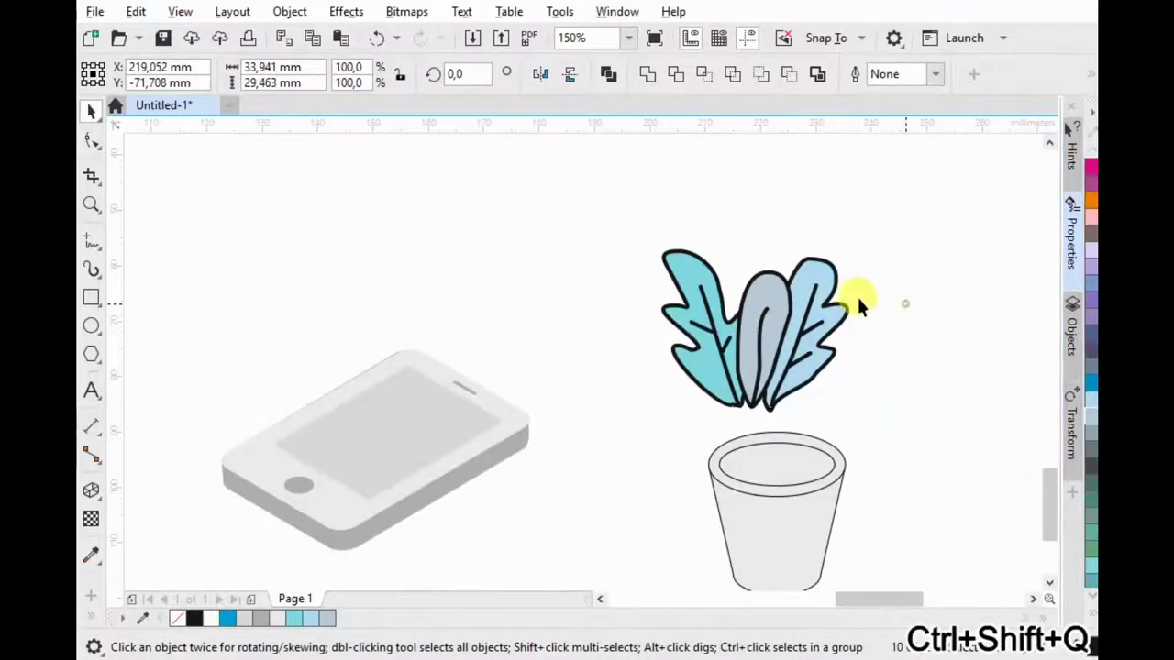
pyautogui.click(894, 307)
pyautogui.scroll(2, 799, 279)
pyautogui.click(808, 287)
pyautogui.press('Delete')
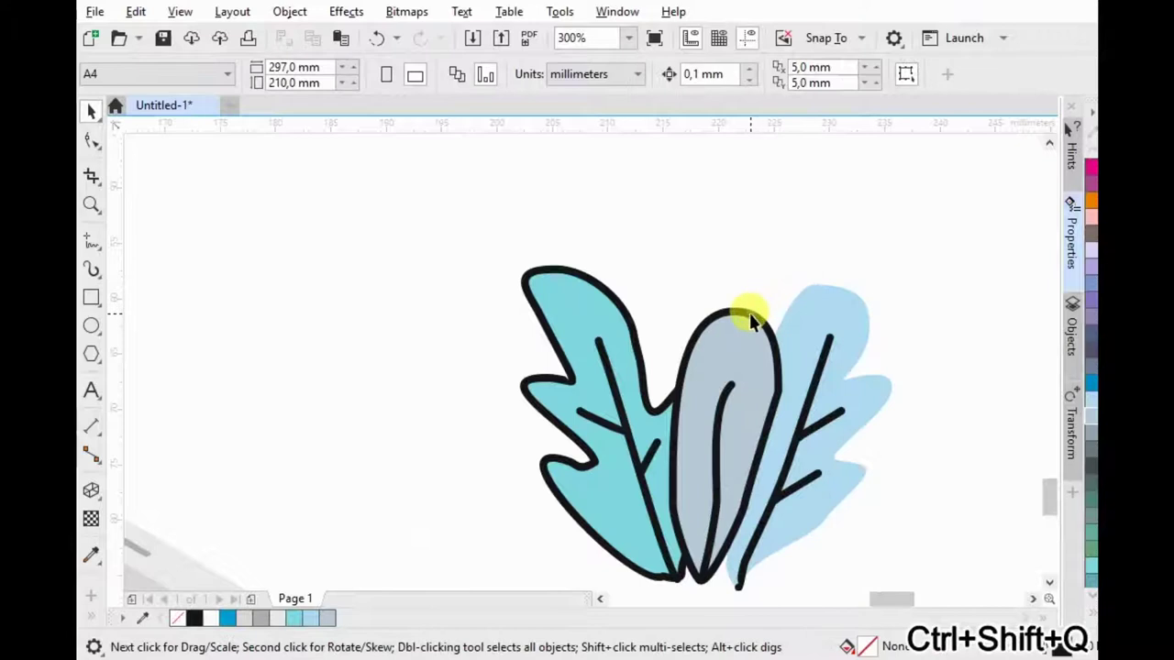
pyautogui.click(744, 312)
pyautogui.press('Delete')
pyautogui.click(565, 266)
pyautogui.press('Delete')
# Step: Fill the middle leaf a deeper blue and marquee-select all leaves and veins
pyautogui.click(733, 318)
pyautogui.click(1091, 383)
pyautogui.click(927, 320)
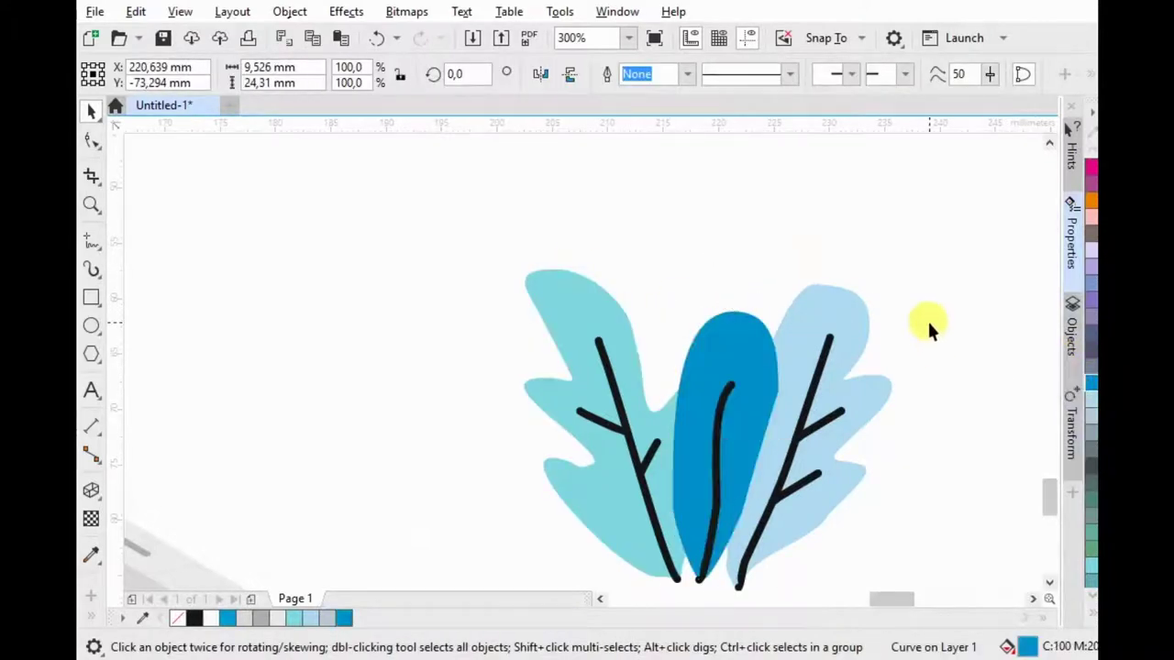
pyautogui.scroll(-2, 757, 277)
pyautogui.moveTo(636, 266); pyautogui.dragTo(880, 433)
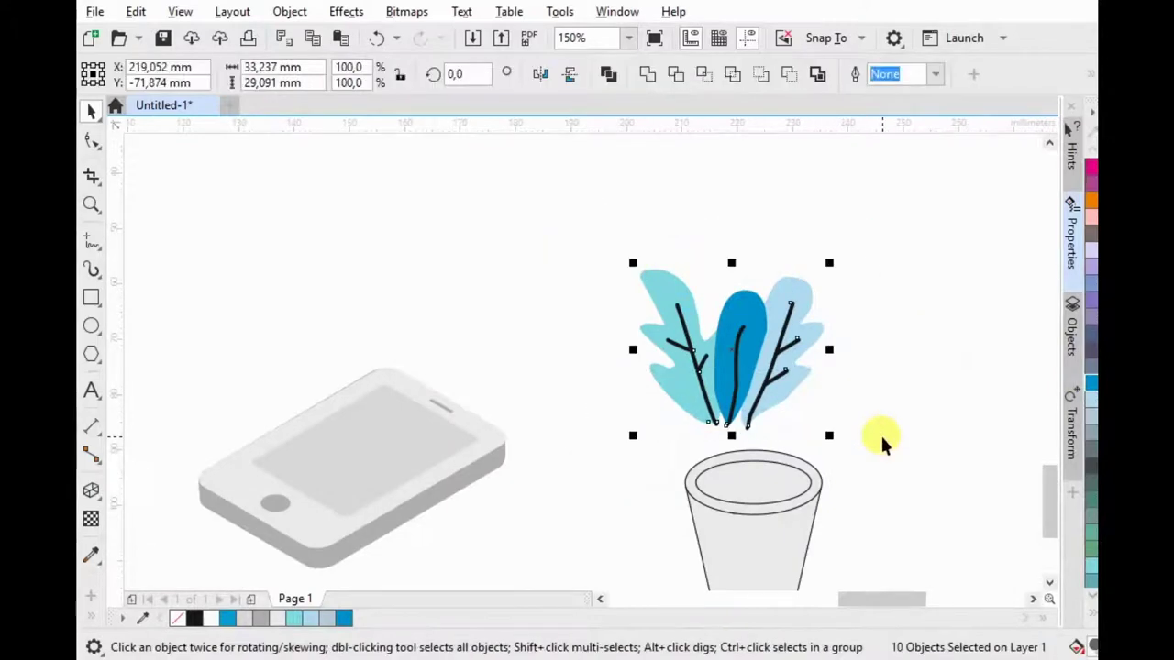
# Step: Group the leaves and veins and move the plant down into the pot
pyautogui.hotkey('ctrl', 'g')
pyautogui.moveTo(714, 367); pyautogui.dragTo(743, 433)
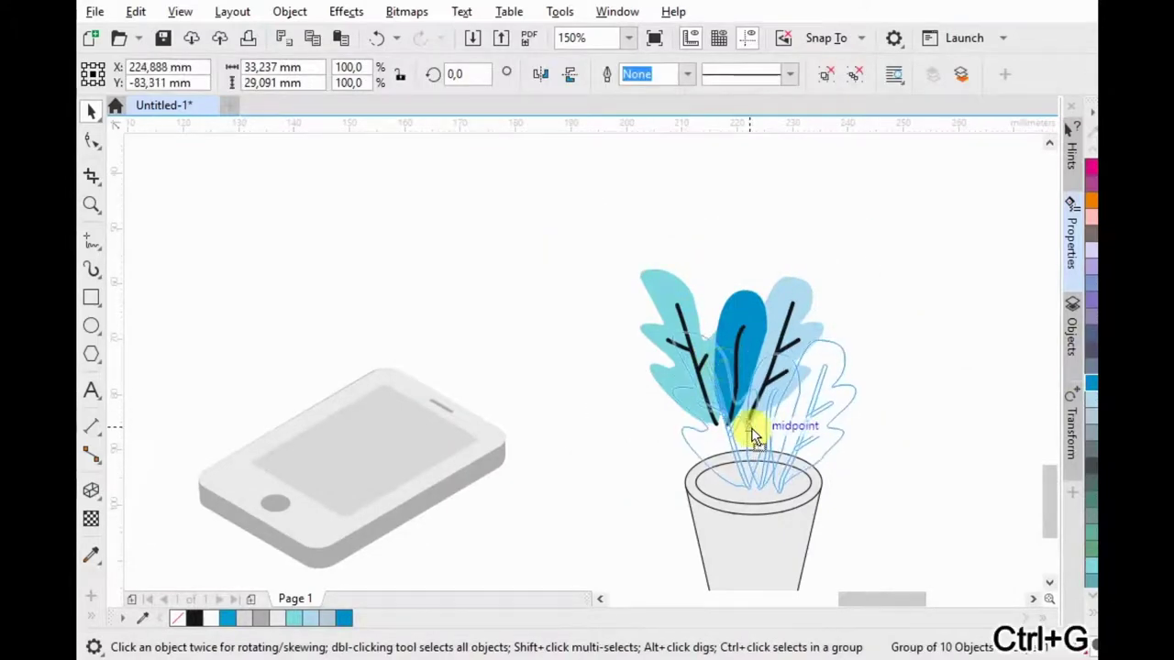
pyautogui.click(896, 506)
pyautogui.scroll(-2, 834, 376)
pyautogui.scroll(4, 826, 411)
pyautogui.moveTo(746, 371); pyautogui.dragTo(739, 387)
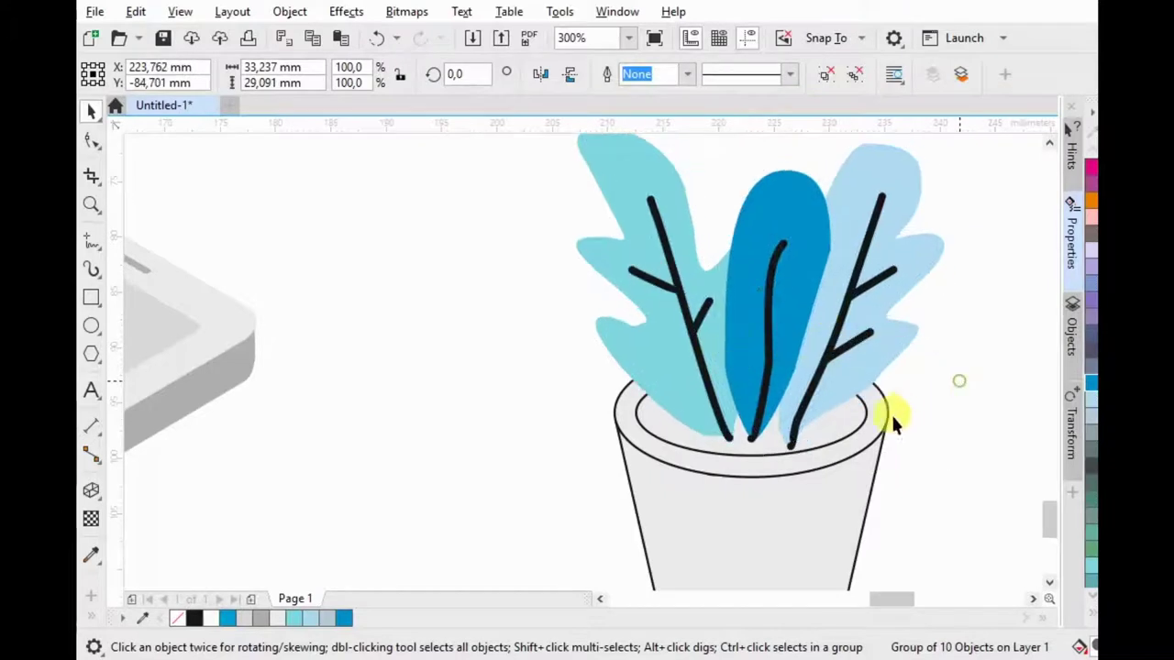
# Step: Fill the pot's inner opening light grey
pyautogui.keyDown('ctrl'); pyautogui.click(858, 419); pyautogui.keyUp('ctrl')
pyautogui.click(1091, 350)
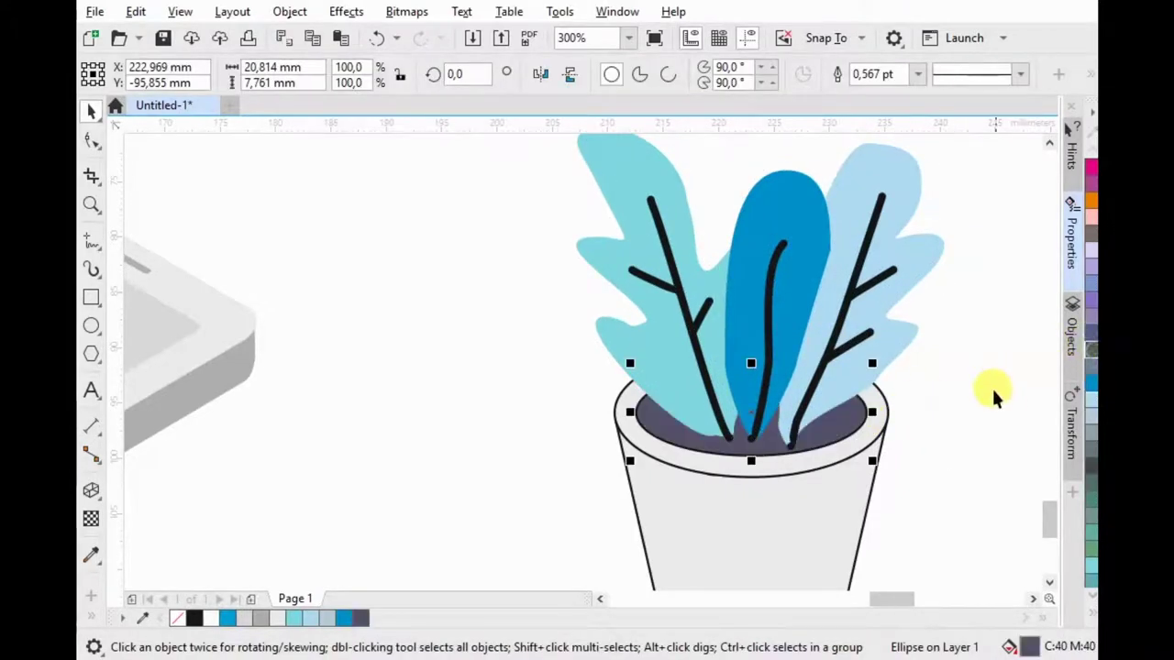
pyautogui.keyDown('ctrl'); pyautogui.click(842, 443); pyautogui.keyUp('ctrl')
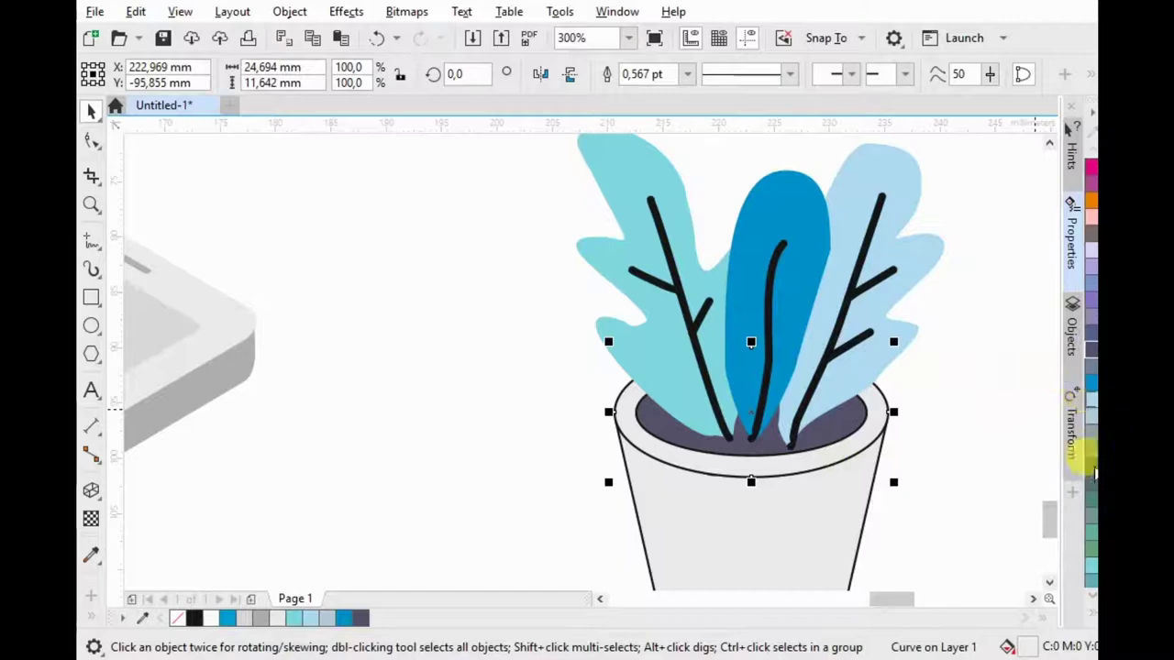
pyautogui.click(1090, 605)
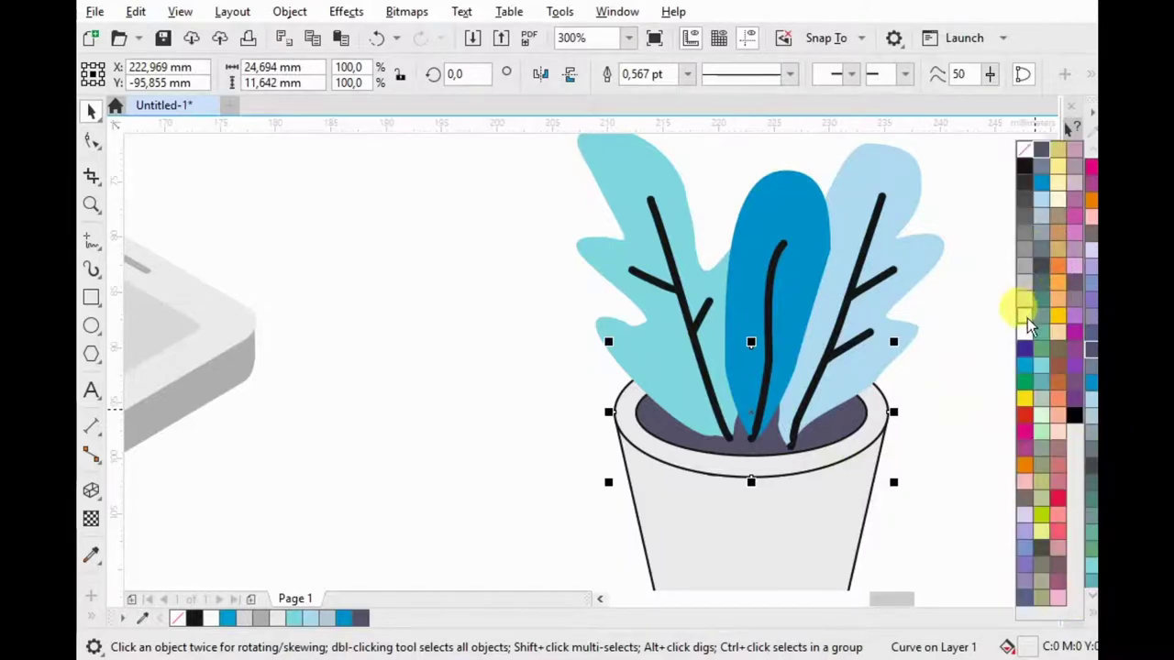
pyautogui.keyDown('ctrl'); pyautogui.click(849, 408); pyautogui.keyUp('ctrl')
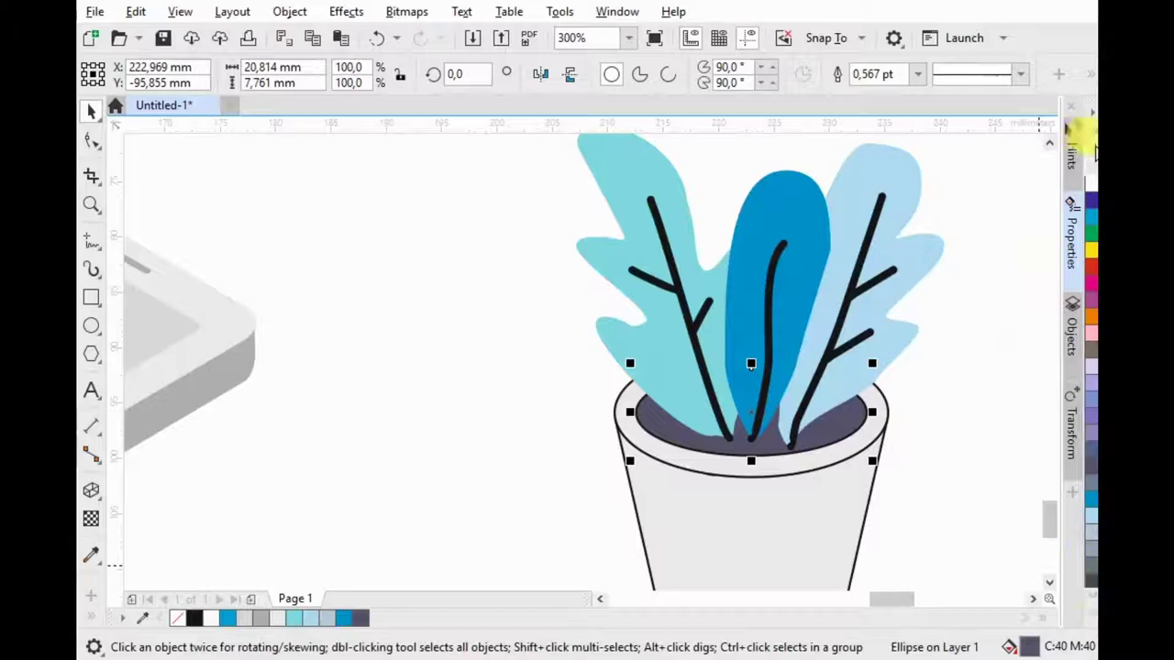
pyautogui.click(1091, 154)
pyautogui.click(1091, 154)
pyautogui.click(1091, 156)
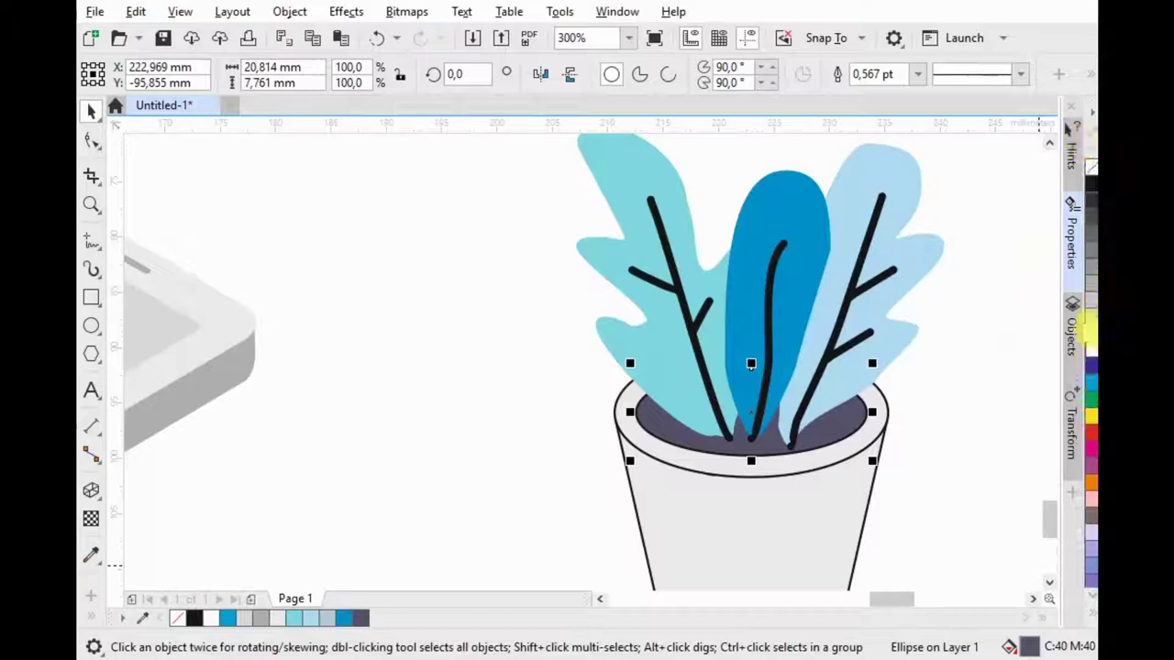
pyautogui.click(1091, 323)
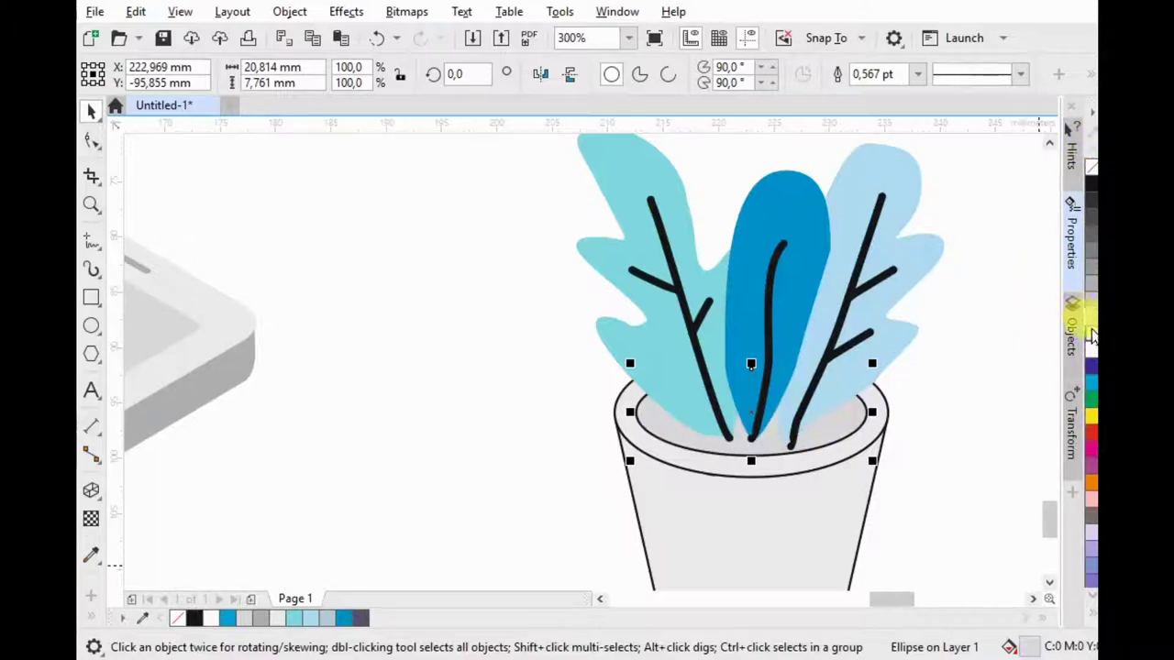
# Step: Remove the outlines from all four plant parts, including the pot
pyautogui.click(879, 420)
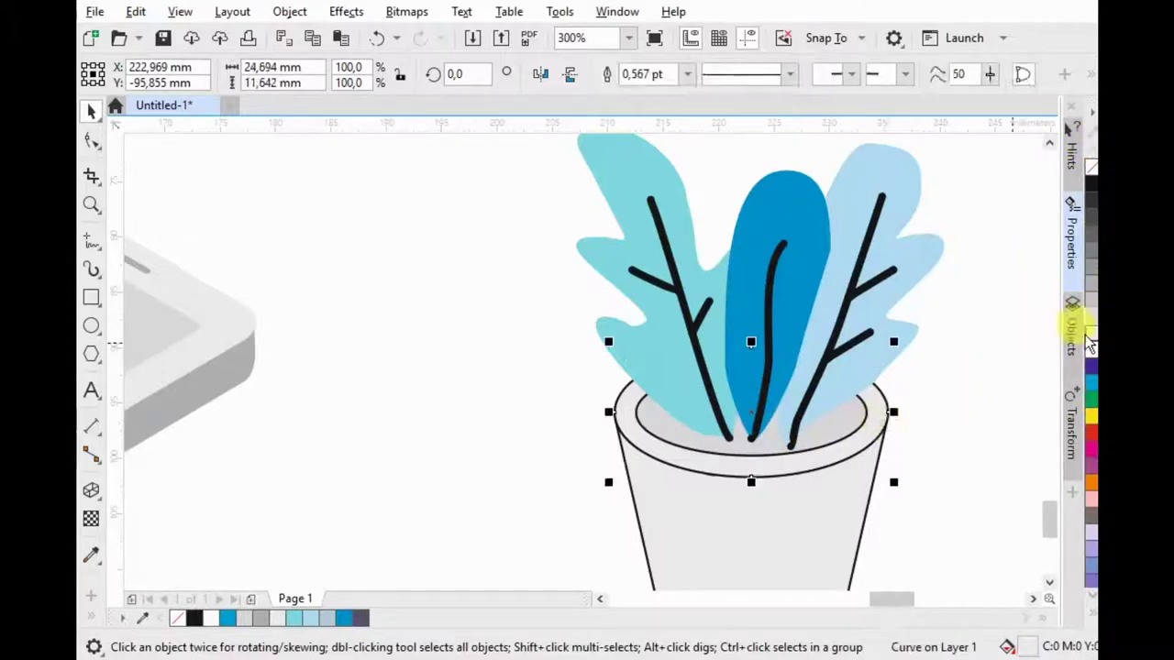
pyautogui.click(837, 422)
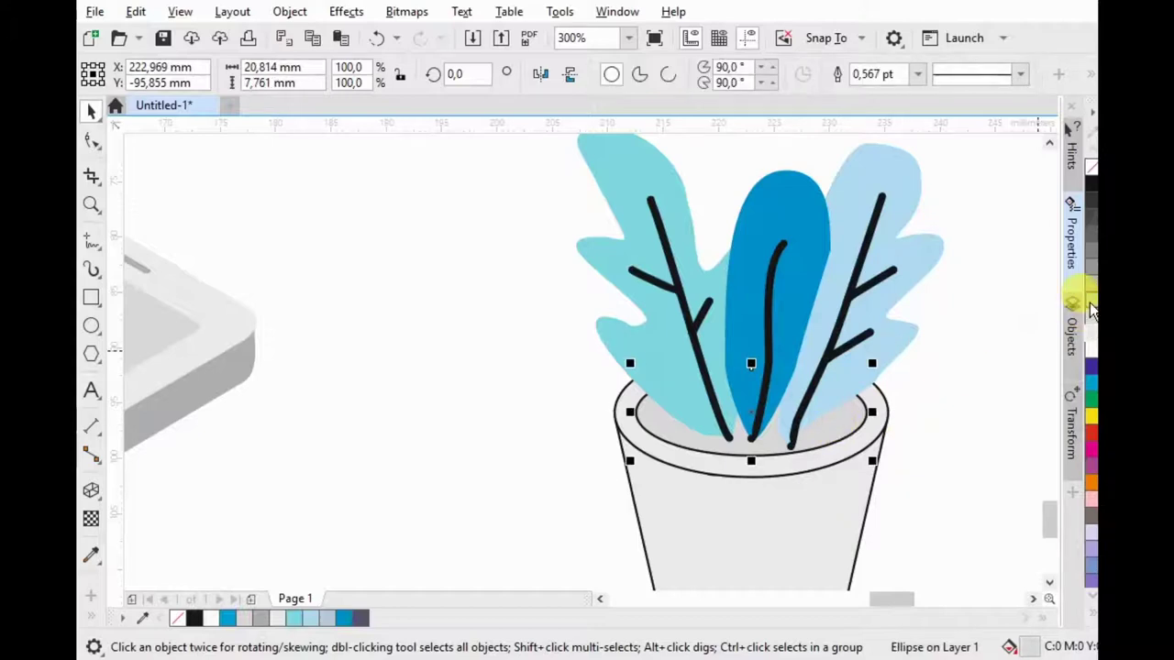
pyautogui.click(799, 500)
pyautogui.click(977, 387)
pyautogui.scroll(-2, 893, 334)
pyautogui.scroll(-2, 893, 334)
pyautogui.moveTo(809, 462); pyautogui.dragTo(922, 267)
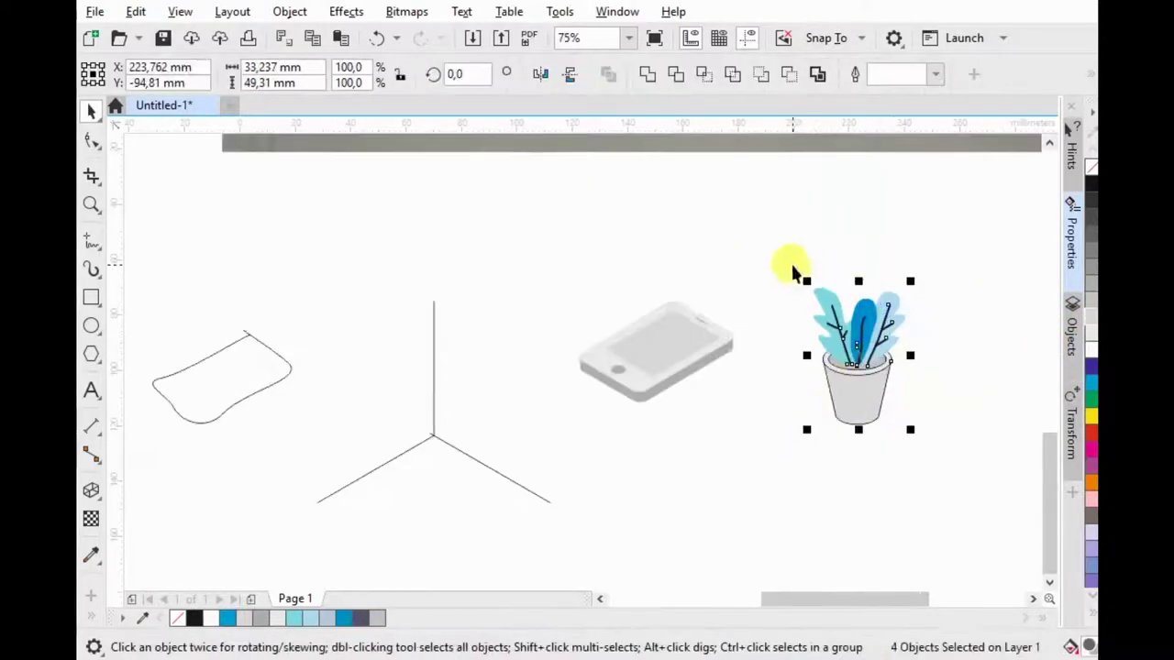
pyautogui.rightClick(1090, 172)
# Step: Group the plant's four parts into one object and shift it left
pyautogui.click(937, 286)
pyautogui.scroll(2, 908, 341)
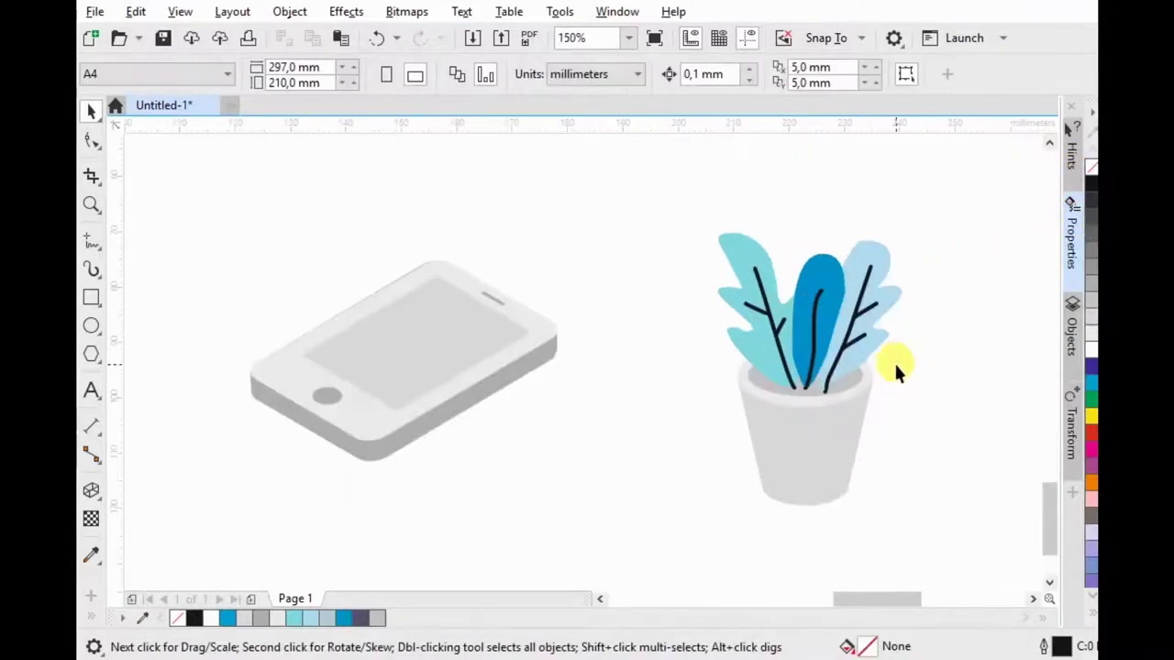
pyautogui.moveTo(792, 438); pyautogui.dragTo(642, 528)
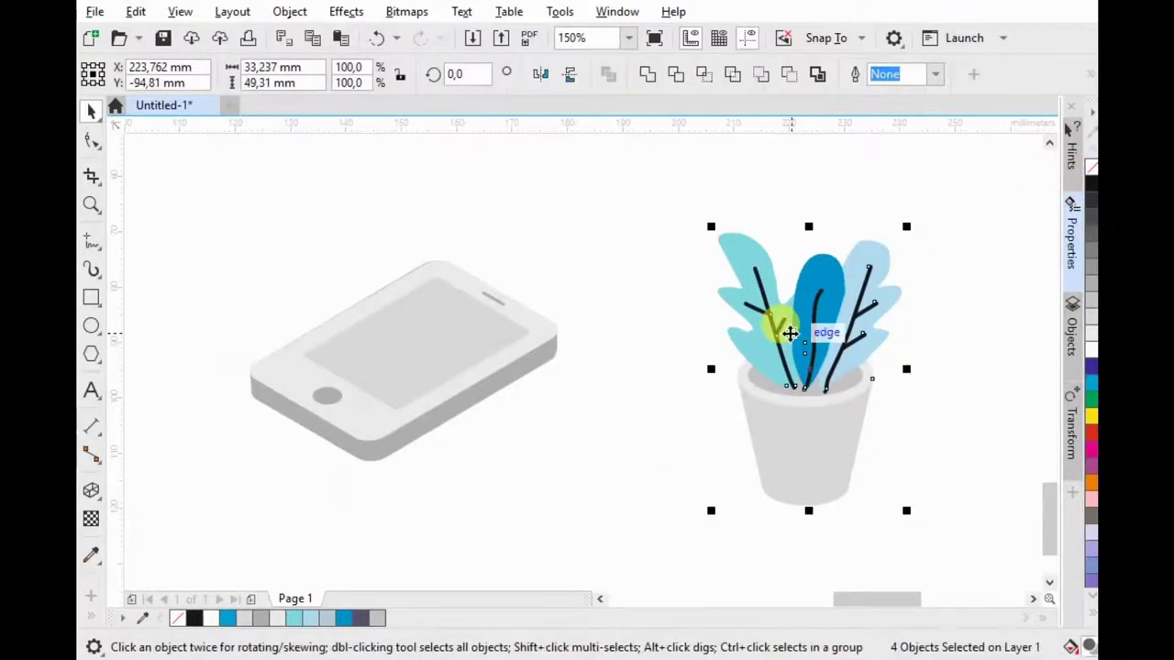
pyautogui.rightClick(786, 333)
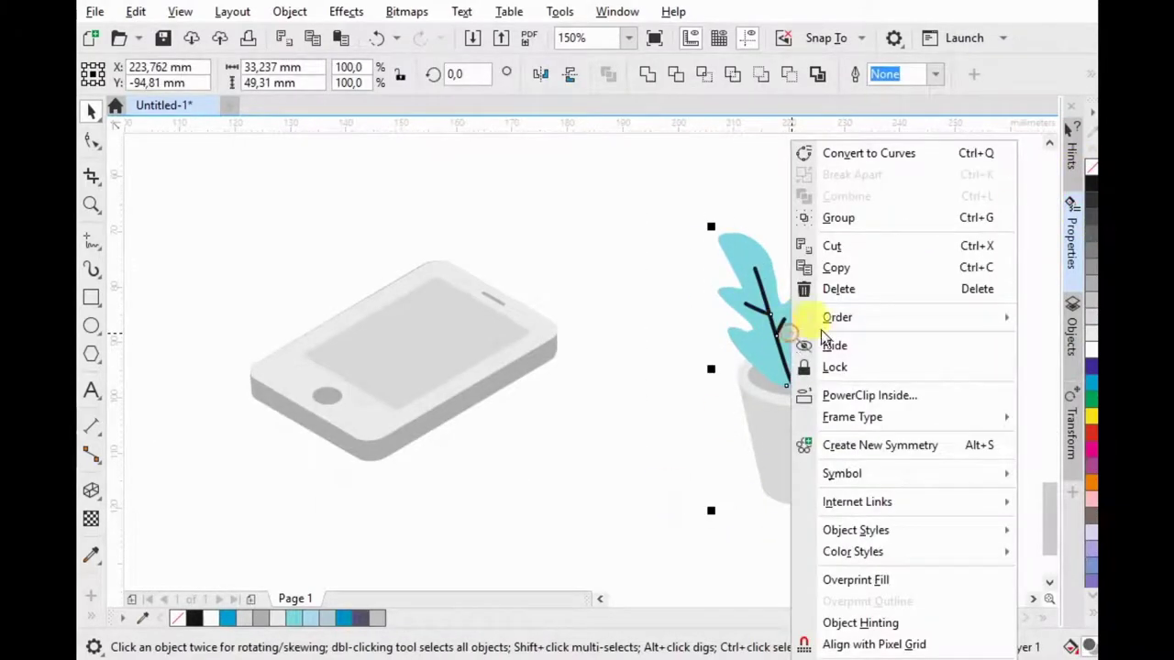
pyautogui.click(838, 217)
pyautogui.scroll(-2, 885, 415)
pyautogui.moveTo(885, 418); pyautogui.dragTo(858, 414)
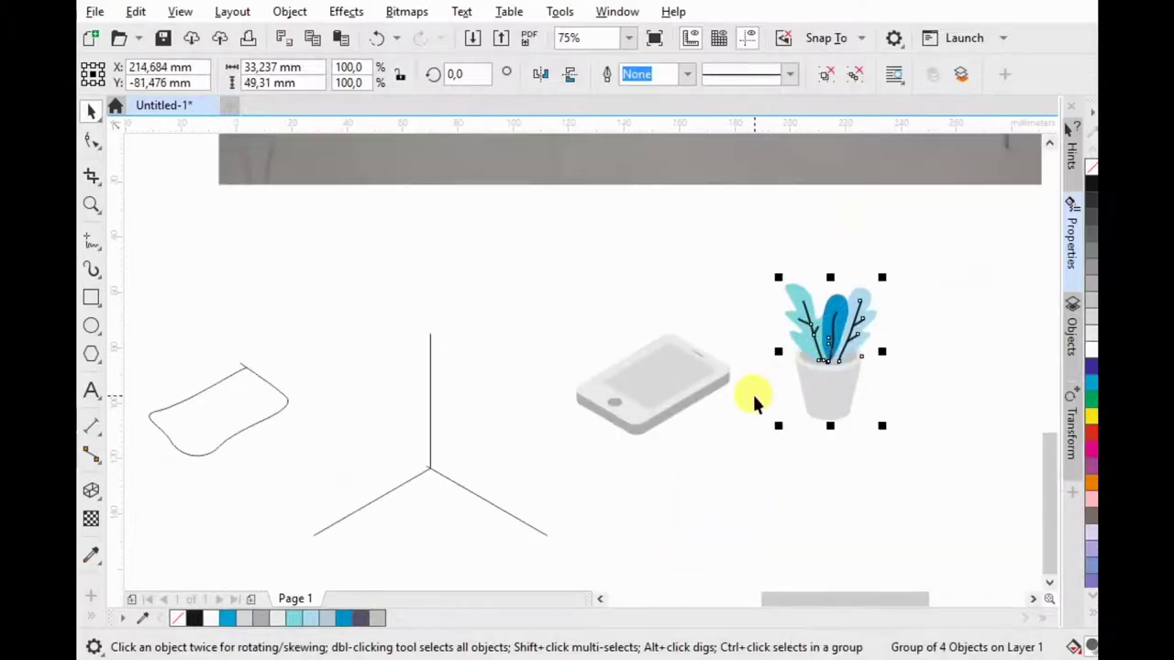
pyautogui.scroll(-2, 754, 396)
pyautogui.scroll(-2, 798, 366)
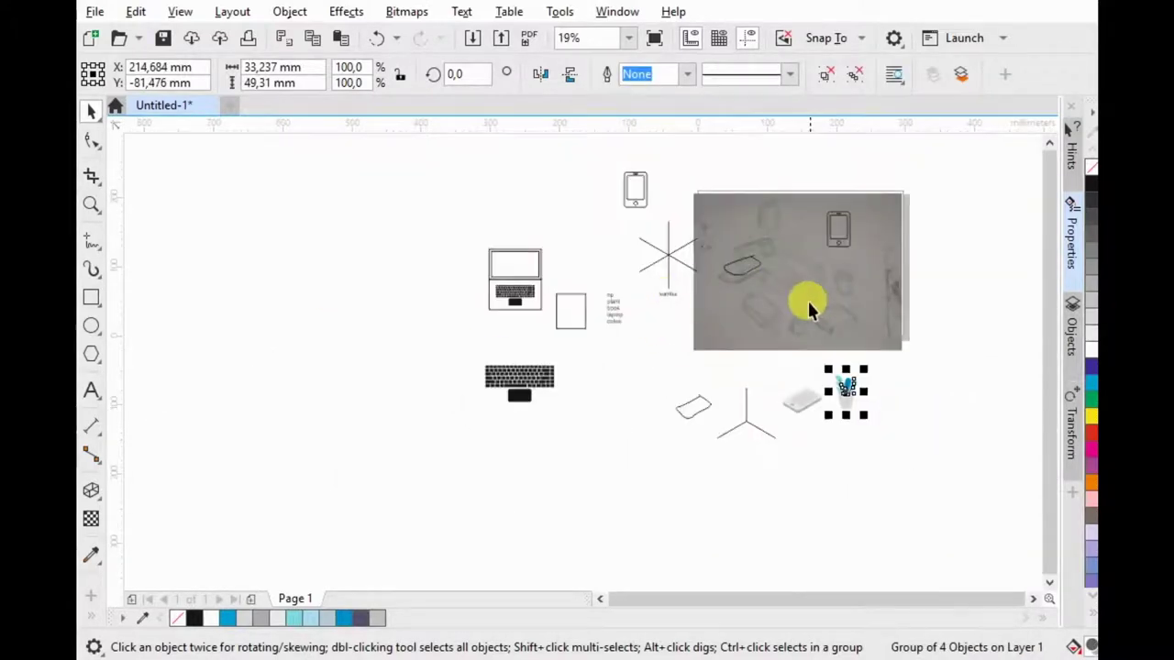
pyautogui.scroll(4, 802, 312)
pyautogui.scroll(4, 803, 329)
pyautogui.click(90, 323)
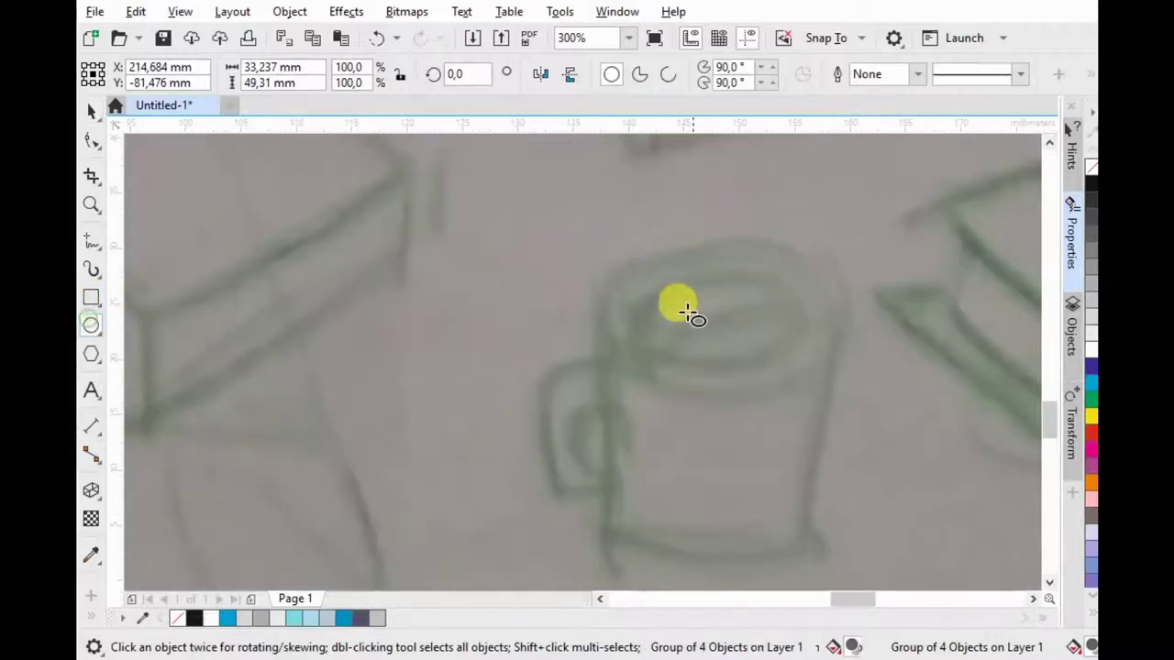
# Step: Draw the mug's top rim ellipse and a centred copy at its base
pyautogui.moveTo(612, 249); pyautogui.dragTo(856, 388)
pyautogui.press('space')
pyautogui.moveTo(623, 273); pyautogui.dragTo(647, 435)
pyautogui.keyDown('shift'); pyautogui.click(647, 275); pyautogui.keyUp('shift')
pyautogui.press('c')
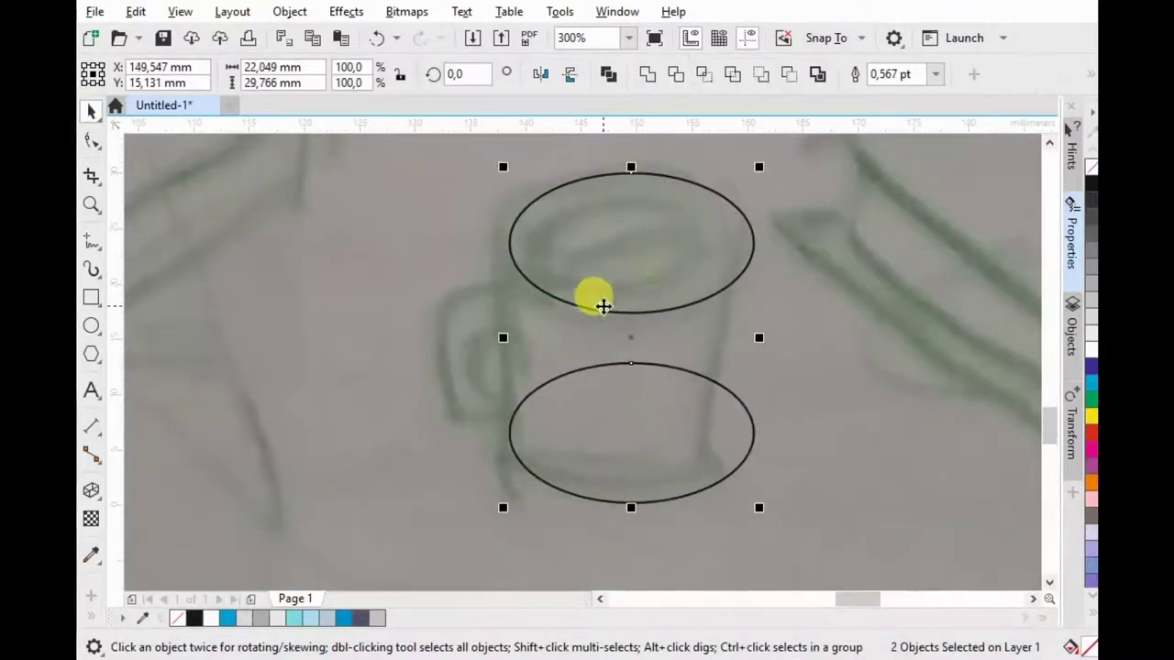
pyautogui.press('Escape')
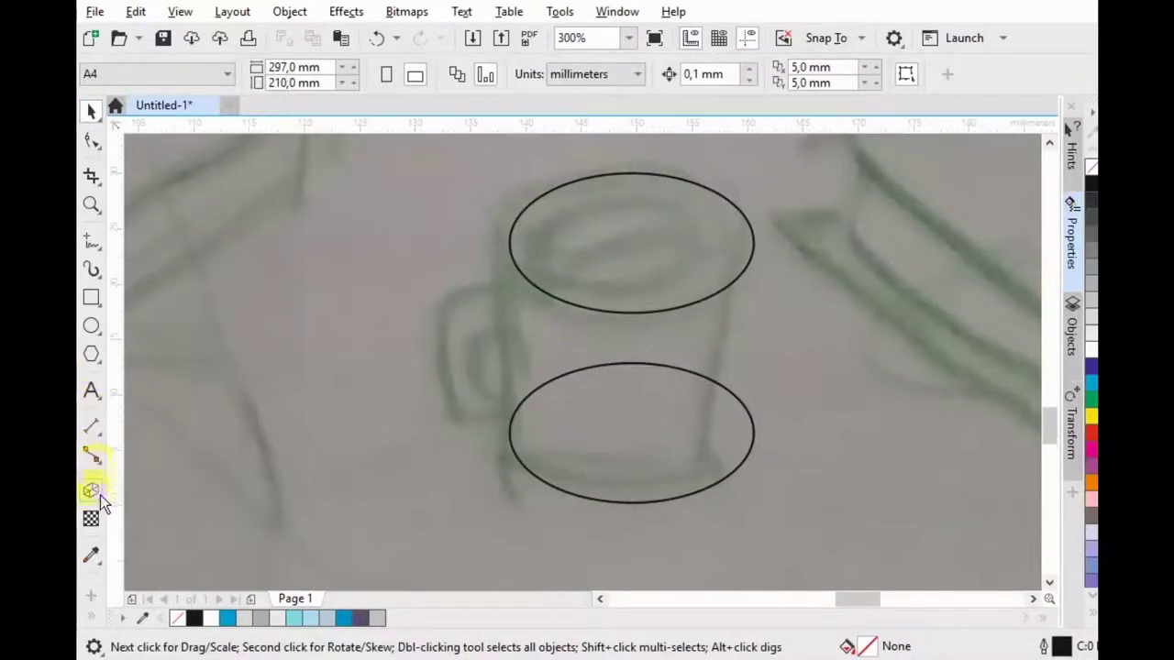
# Step: Contour the top ellipse inward, break it apart, and shrink the inner rim ellipse slightly
pyautogui.click(100, 495)
pyautogui.click(183, 511)
pyautogui.scroll(2, 588, 184)
pyautogui.moveTo(605, 169); pyautogui.dragTo(627, 200)
pyautogui.hotkey('ctrl', 'k')
pyautogui.hotkey('ctrl', 'u')
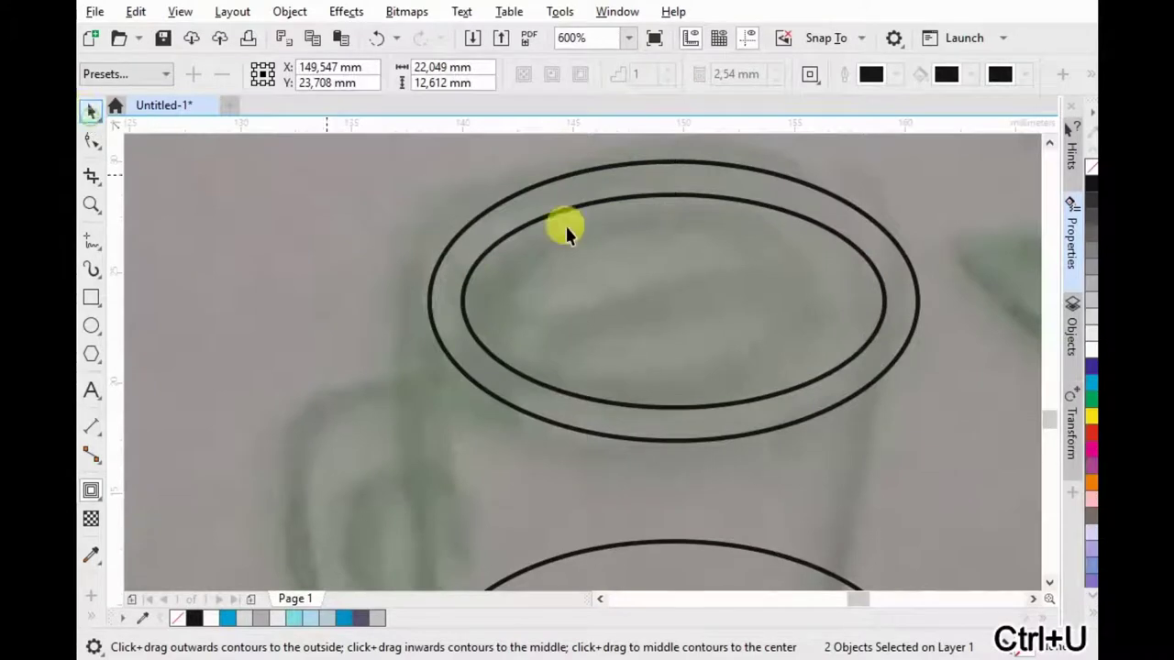
pyautogui.press('space')
pyautogui.click(752, 198)
pyautogui.scroll(-2, 764, 186)
pyautogui.scroll(2, 764, 185)
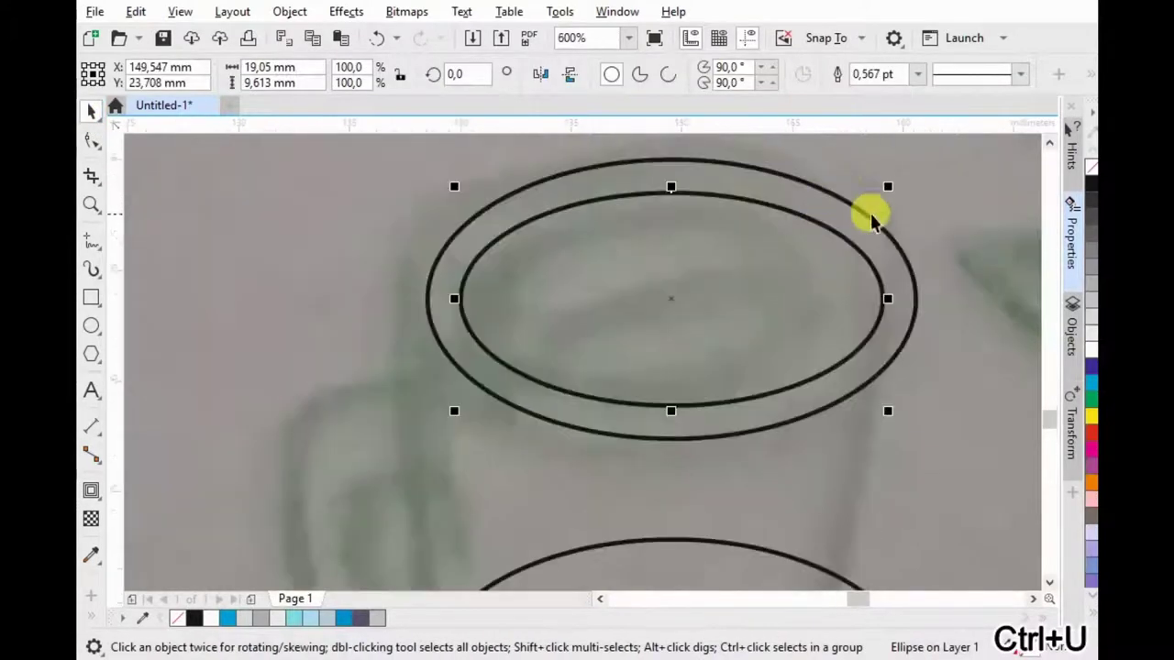
pyautogui.moveTo(886, 186); pyautogui.dragTo(872, 178)
pyautogui.scroll(-2, 872, 177)
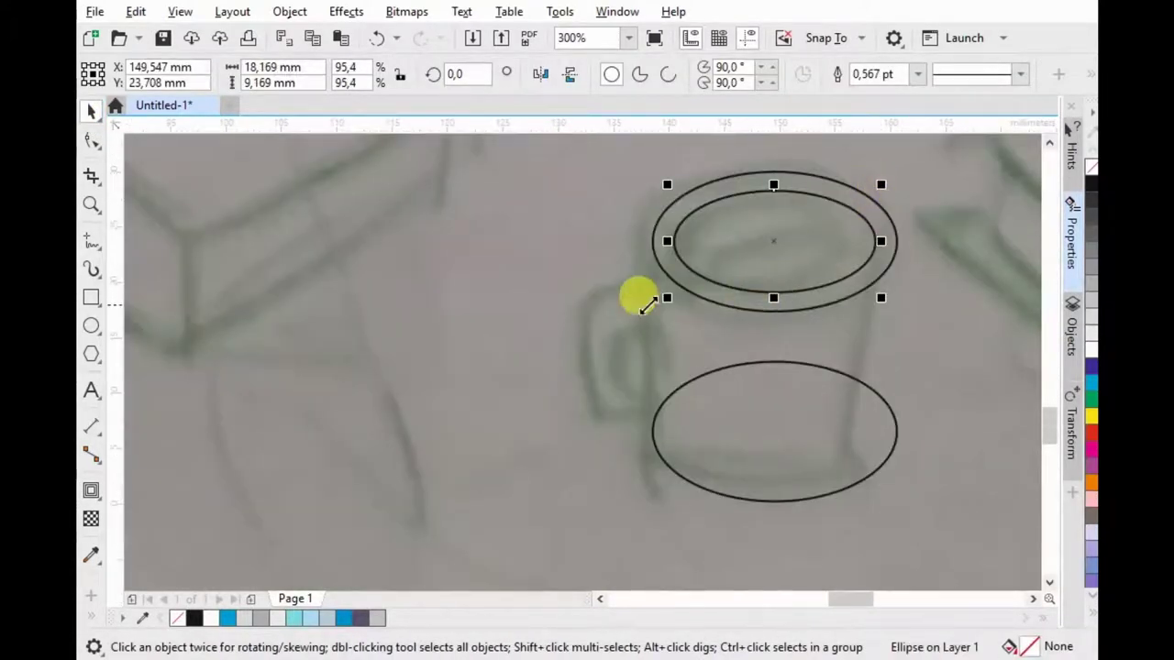
# Step: Draw a rectangle between the ellipses and weld it with both into the cup body
pyautogui.press('Tab')
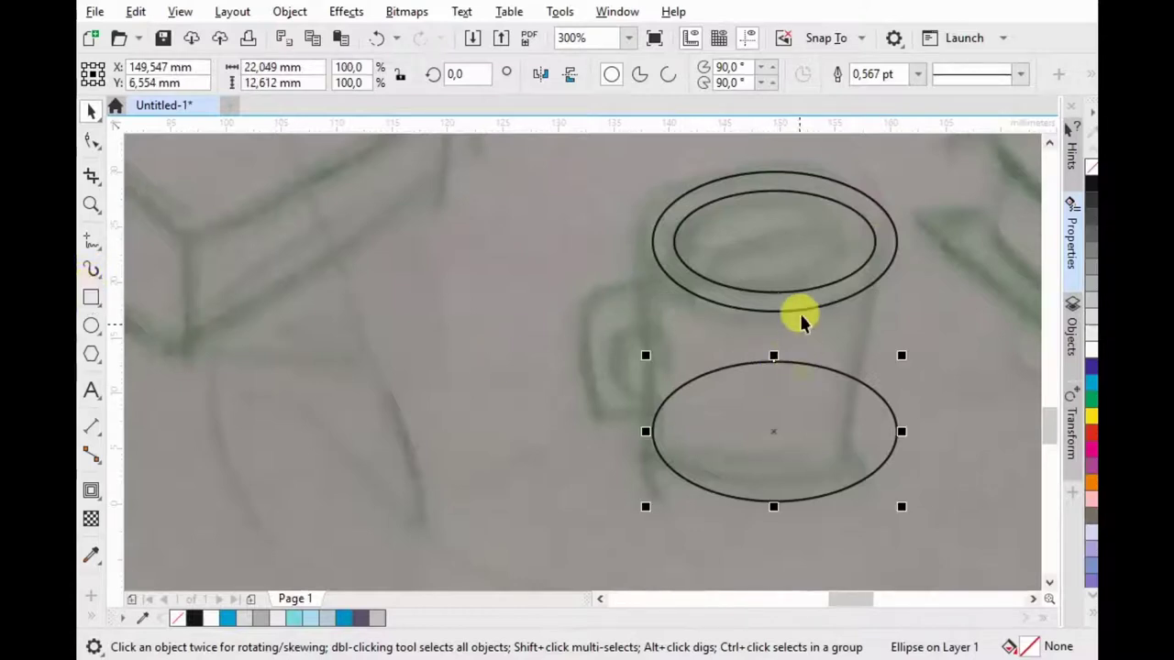
pyautogui.keyDown('shift'); pyautogui.click(833, 300); pyautogui.keyUp('shift')
pyautogui.click(91, 297)
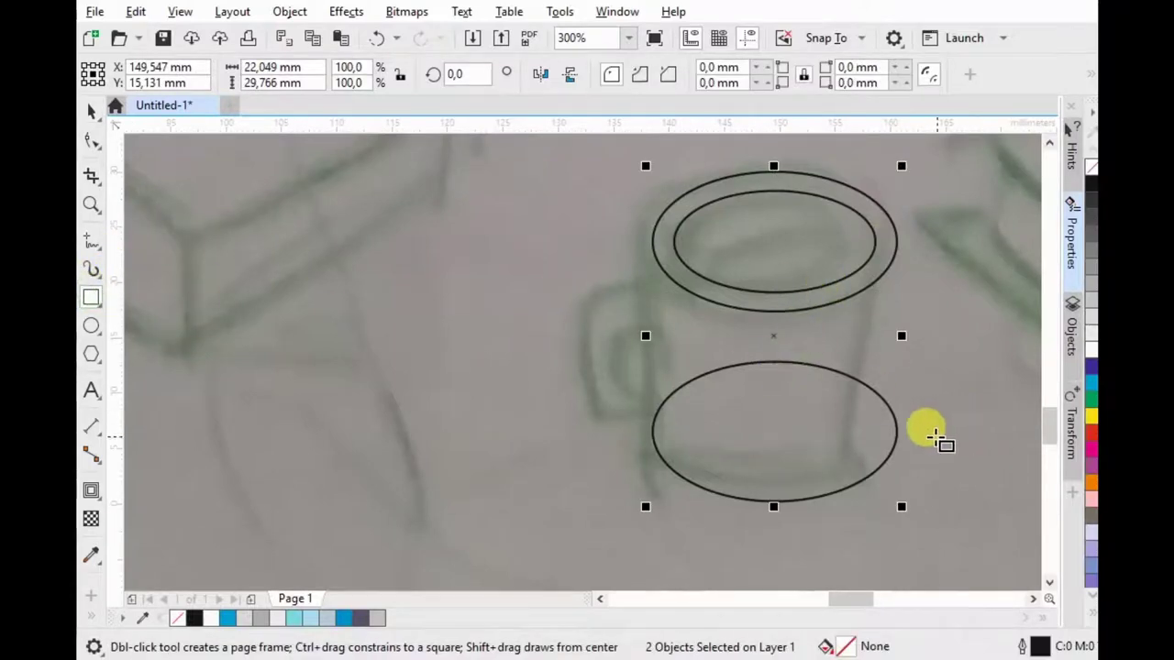
pyautogui.moveTo(897, 431); pyautogui.dragTo(655, 242)
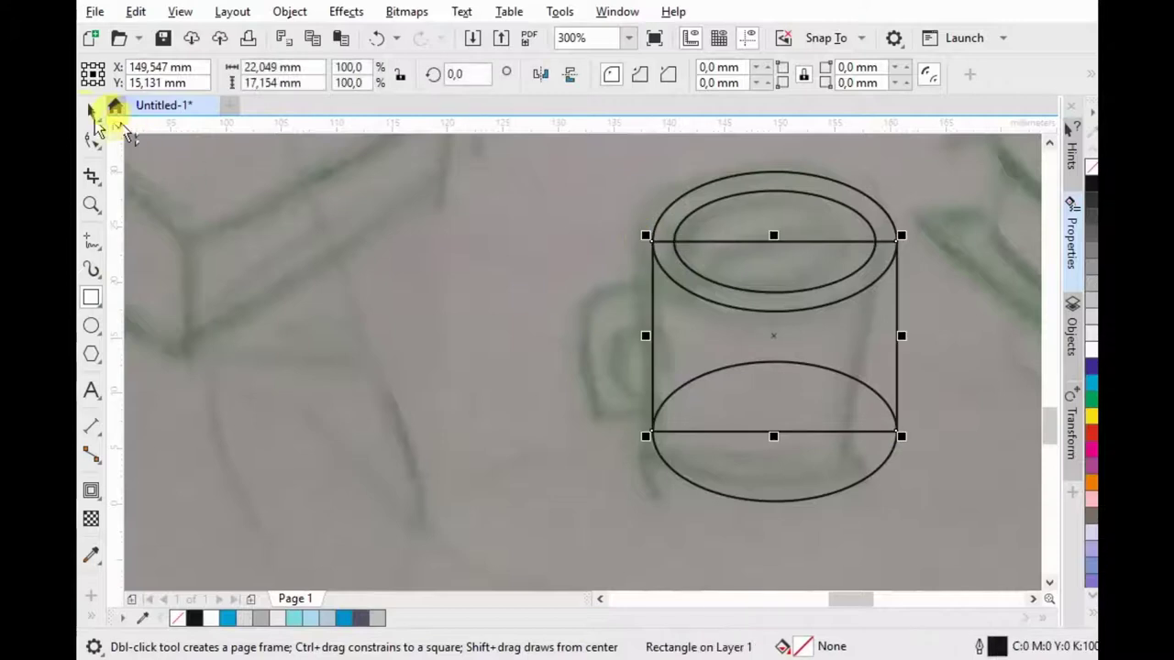
pyautogui.click(91, 110)
pyautogui.keyDown('shift'); pyautogui.click(773, 173); pyautogui.keyUp('shift')
pyautogui.click(647, 73)
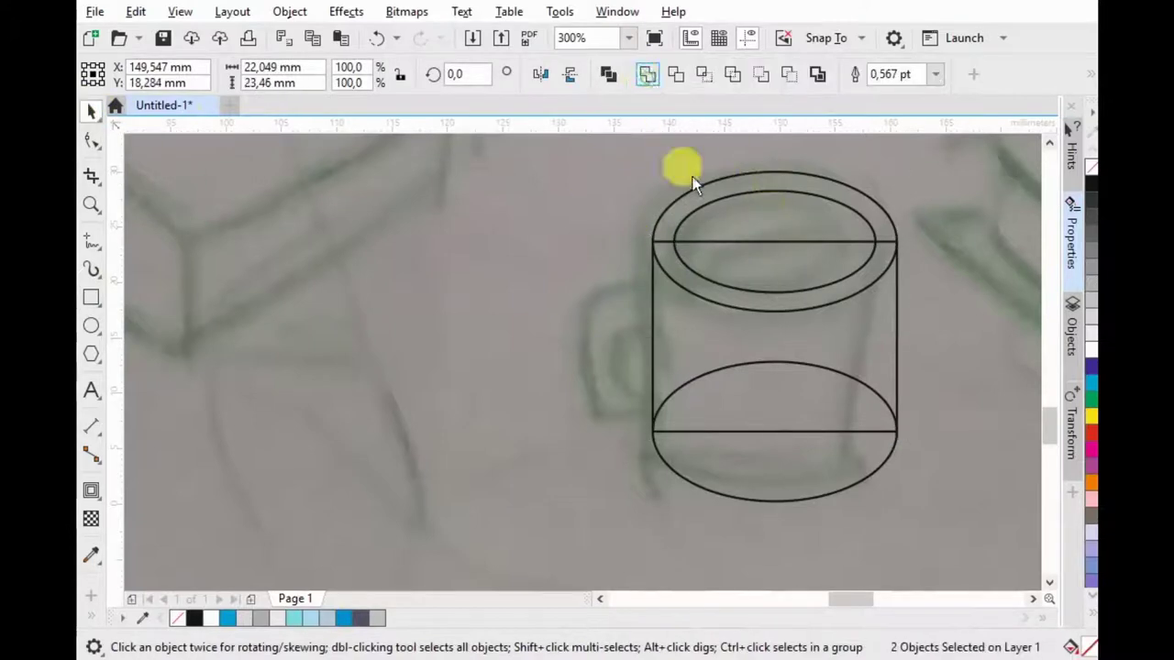
pyautogui.keyDown('shift'); pyautogui.click(786, 463); pyautogui.keyUp('shift')
pyautogui.click(646, 74)
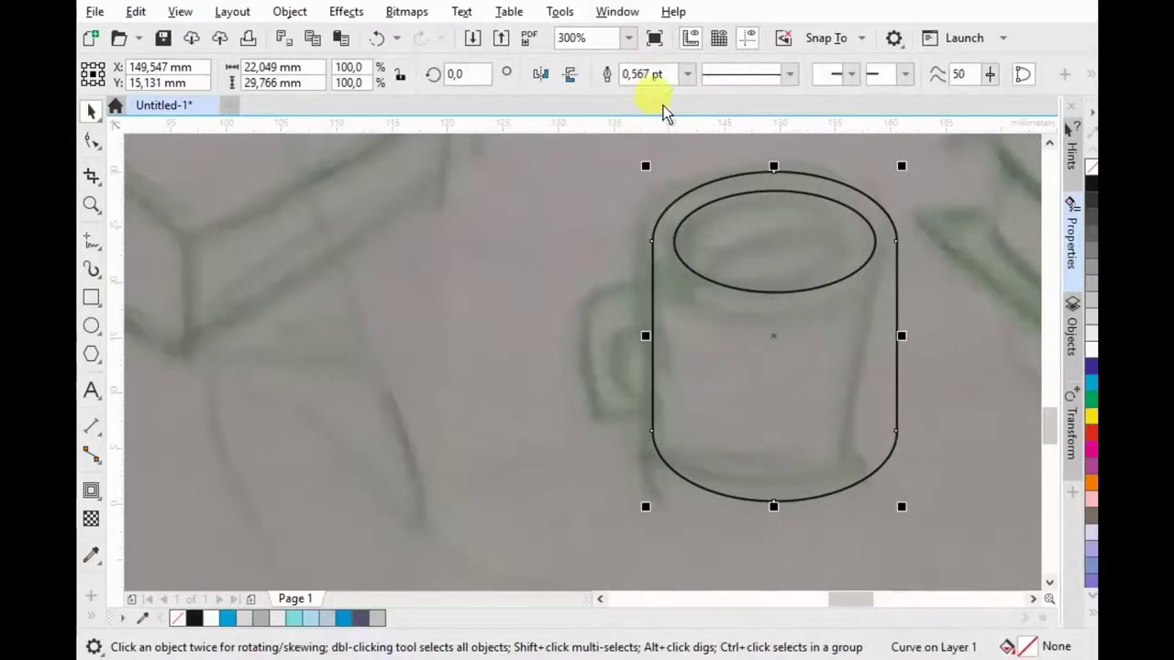
pyautogui.click(91, 298)
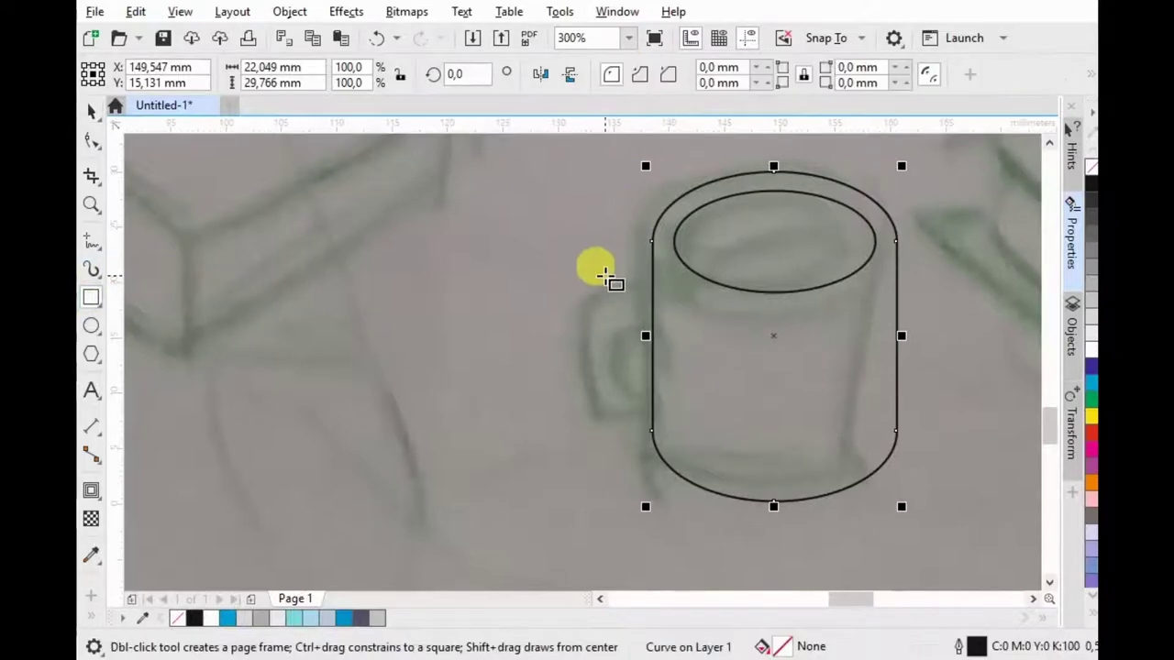
# Step: Draw a rounded-corner rectangle over the mug handle sketch
pyautogui.moveTo(589, 268); pyautogui.dragTo(666, 407)
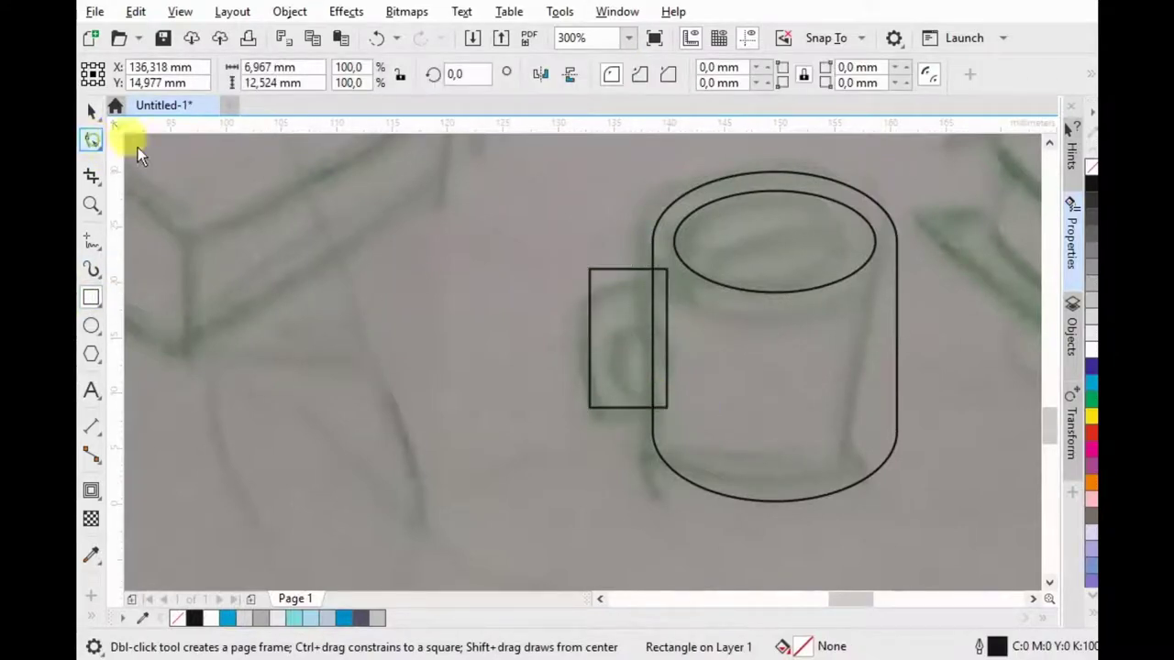
pyautogui.click(91, 140)
pyautogui.moveTo(587, 266); pyautogui.dragTo(572, 287)
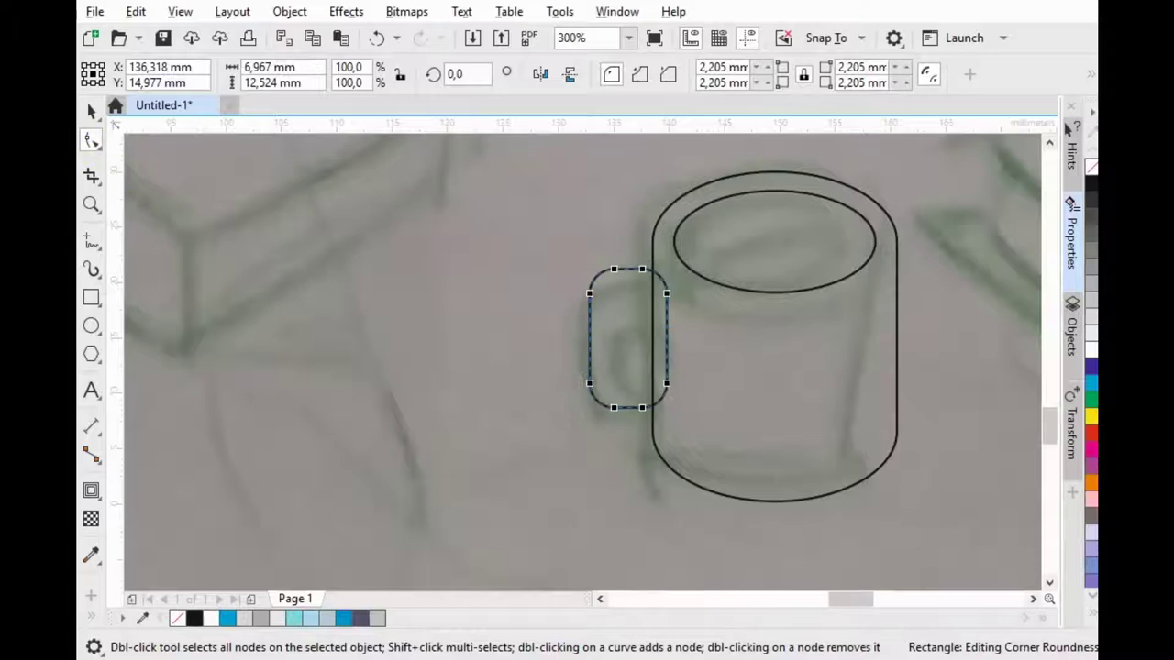
pyautogui.press('space')
pyautogui.scroll(2, 548, 288)
# Step: Make a smaller inner rectangle copy centred inside the handle rectangle
pyautogui.moveTo(624, 246); pyautogui.dragTo(662, 283)
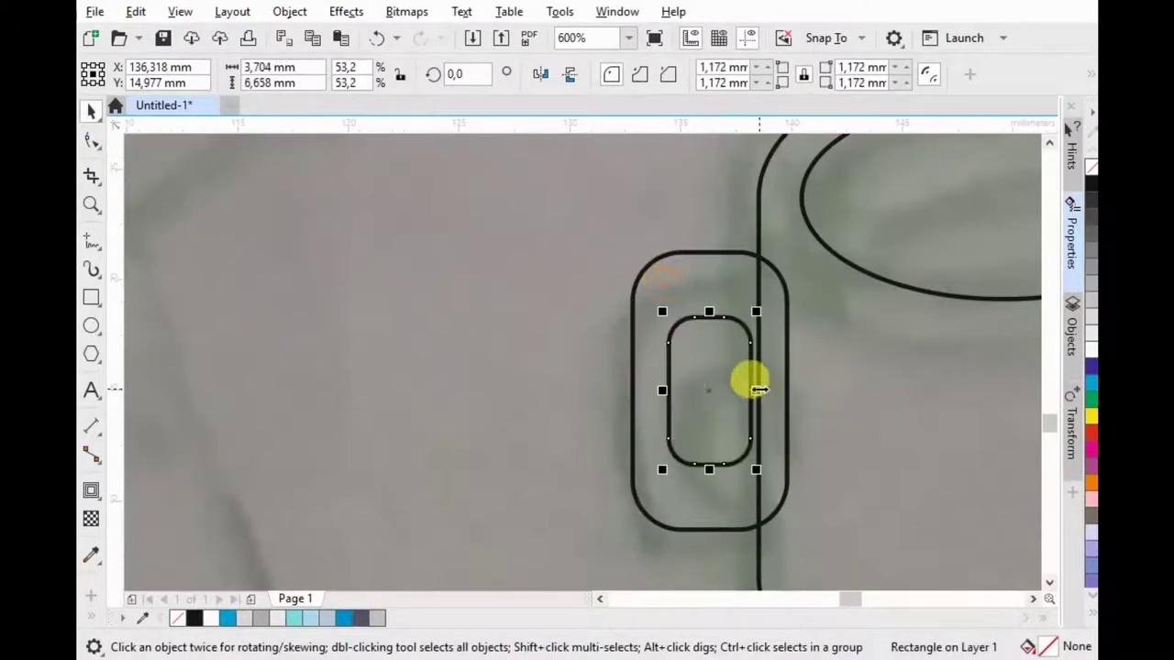
pyautogui.moveTo(755, 390); pyautogui.dragTo(759, 339)
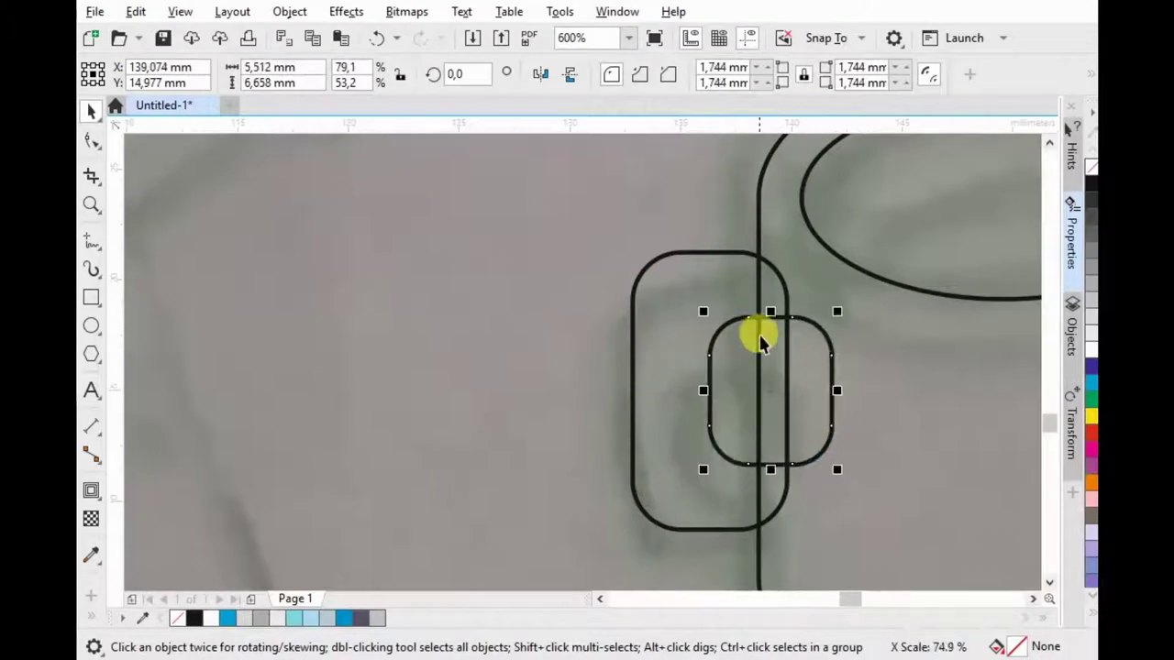
pyautogui.moveTo(770, 312); pyautogui.dragTo(760, 270)
pyautogui.moveTo(807, 343); pyautogui.dragTo(779, 346)
pyautogui.keyDown('shift'); pyautogui.click(724, 260); pyautogui.keyUp('shift')
pyautogui.press('c')
pyautogui.press('e')
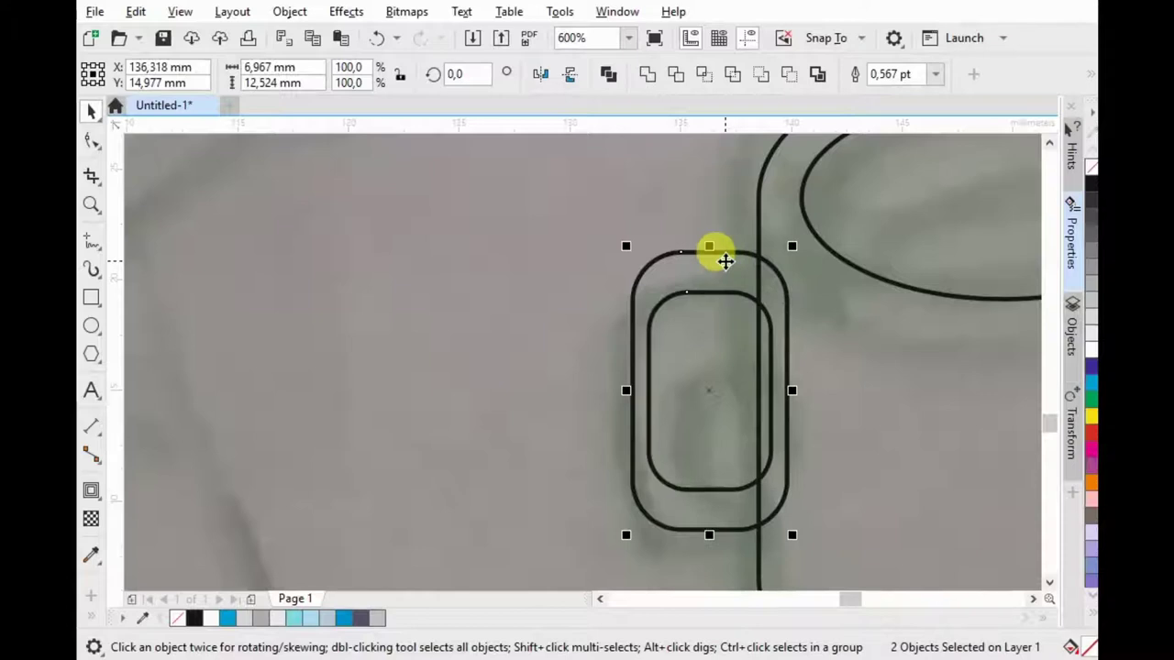
pyautogui.click(683, 292)
pyautogui.moveTo(647, 393); pyautogui.dragTo(673, 389)
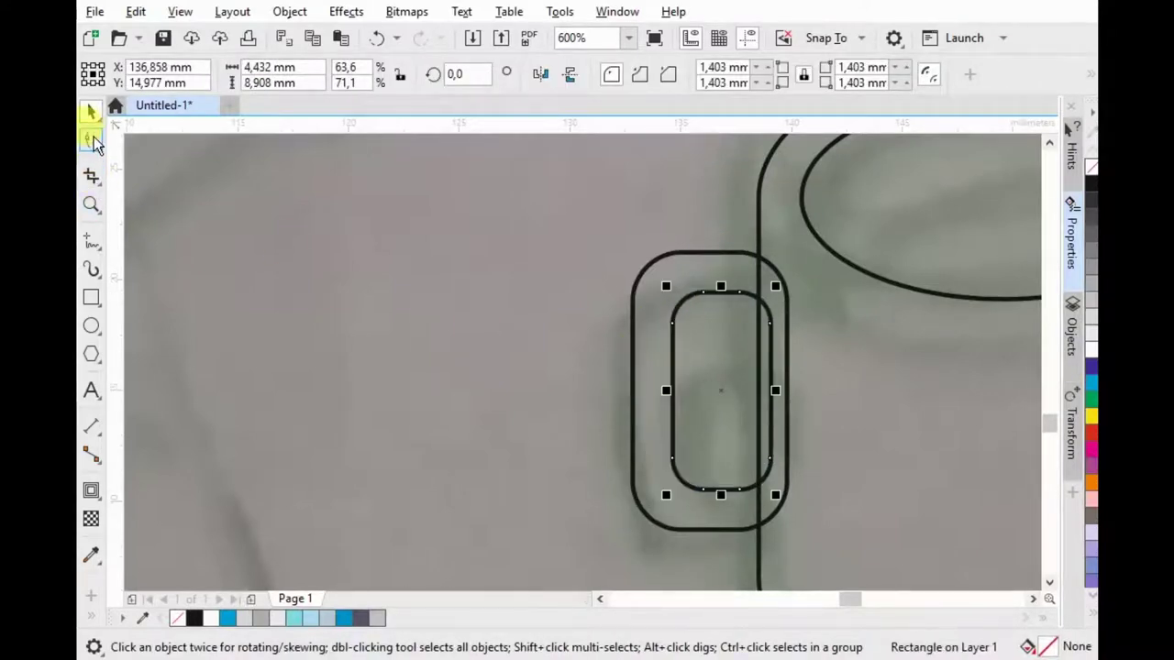
# Step: Reduce the inner rectangle's corner rounding and trim it out of the handle
pyautogui.click(92, 140)
pyautogui.moveTo(675, 321); pyautogui.dragTo(666, 305)
pyautogui.click(90, 112)
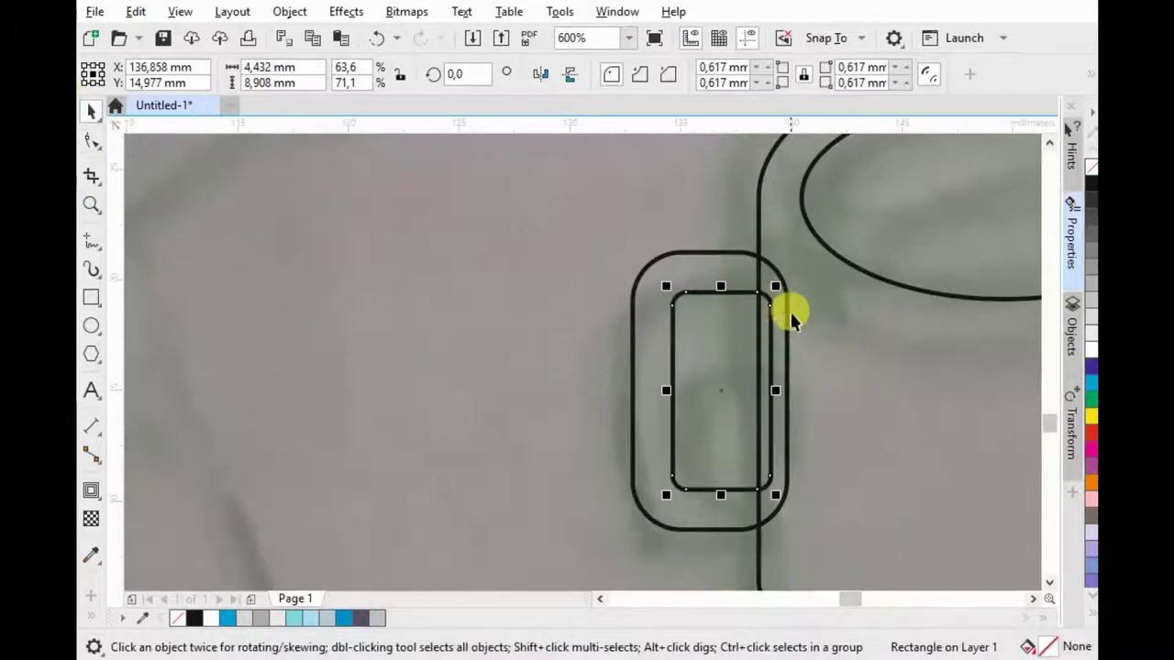
pyautogui.moveTo(775, 282)
pyautogui.mouseDown()
pyautogui.moveTo(779, 302)
pyautogui.moveTo(767, 306)
pyautogui.mouseUp()
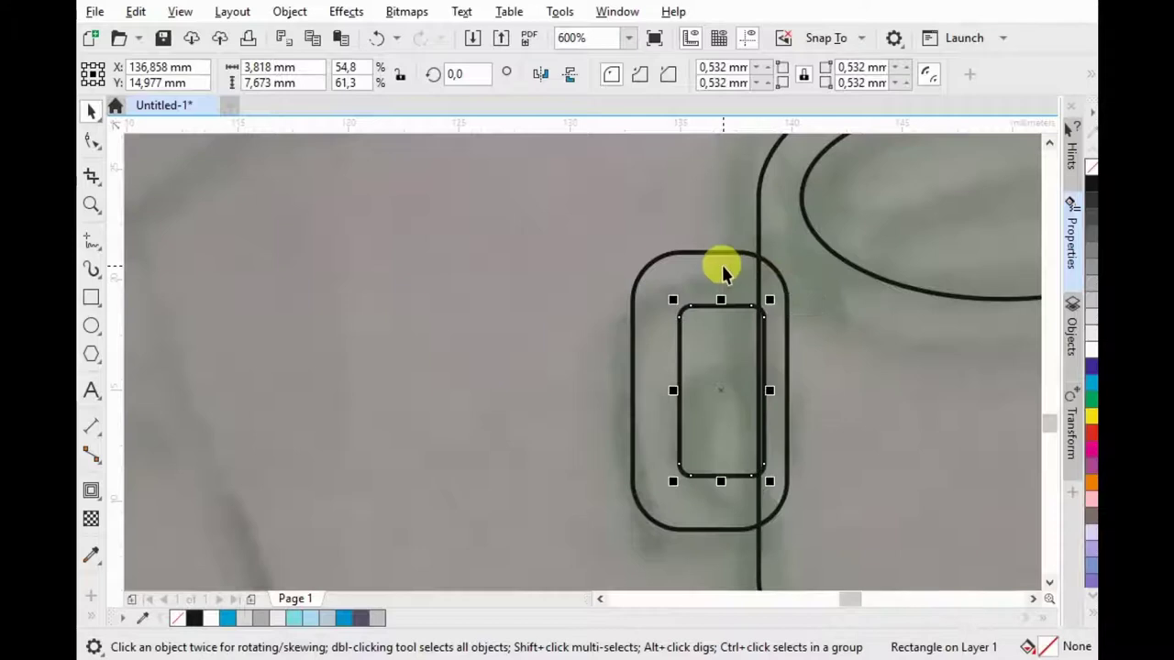
pyautogui.keyDown('shift'); pyautogui.click(721, 255); pyautogui.keyUp('shift')
pyautogui.click(789, 76)
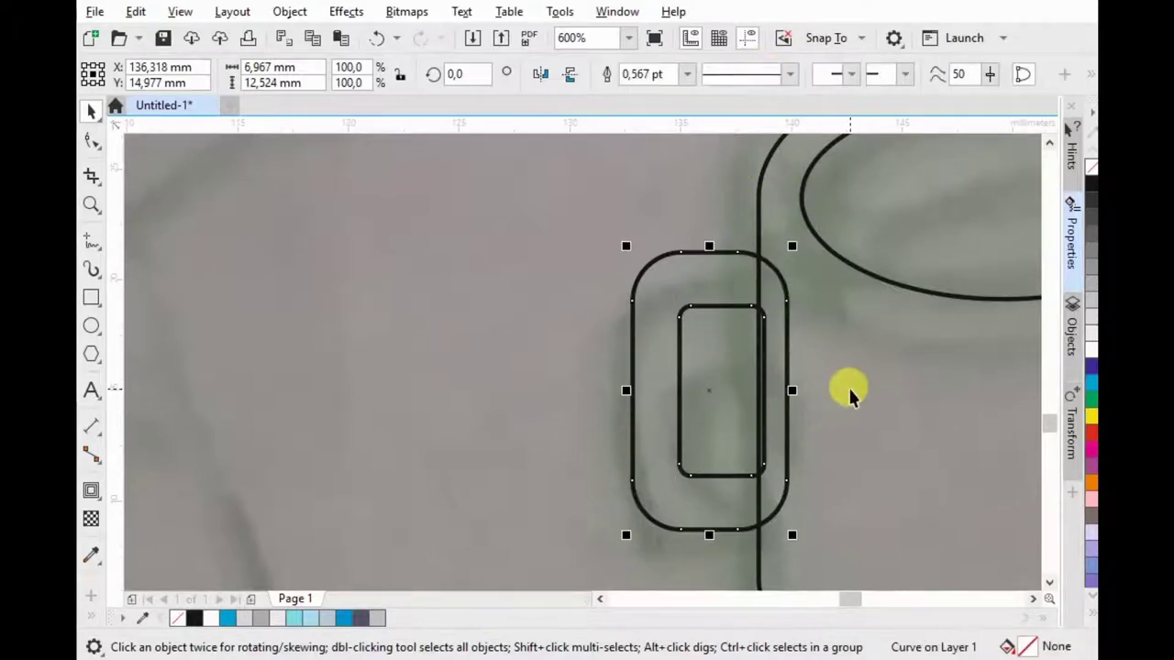
pyautogui.scroll(-2, 686, 320)
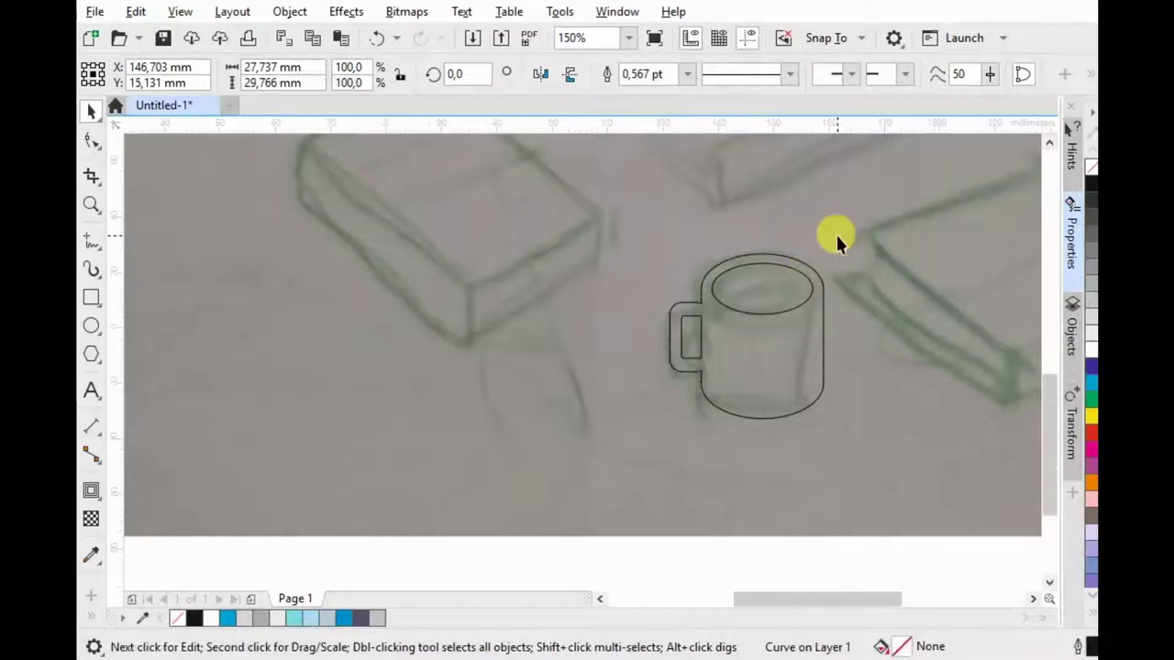
# Step: Move the mug lower on the page
pyautogui.scroll(-2, 834, 230)
pyautogui.click(767, 335)
pyautogui.scroll(-2, 845, 215)
pyautogui.moveTo(826, 241)
pyautogui.mouseDown()
pyautogui.moveTo(864, 376)
pyautogui.moveTo(844, 341)
pyautogui.mouseUp()
pyautogui.scroll(2, 858, 337)
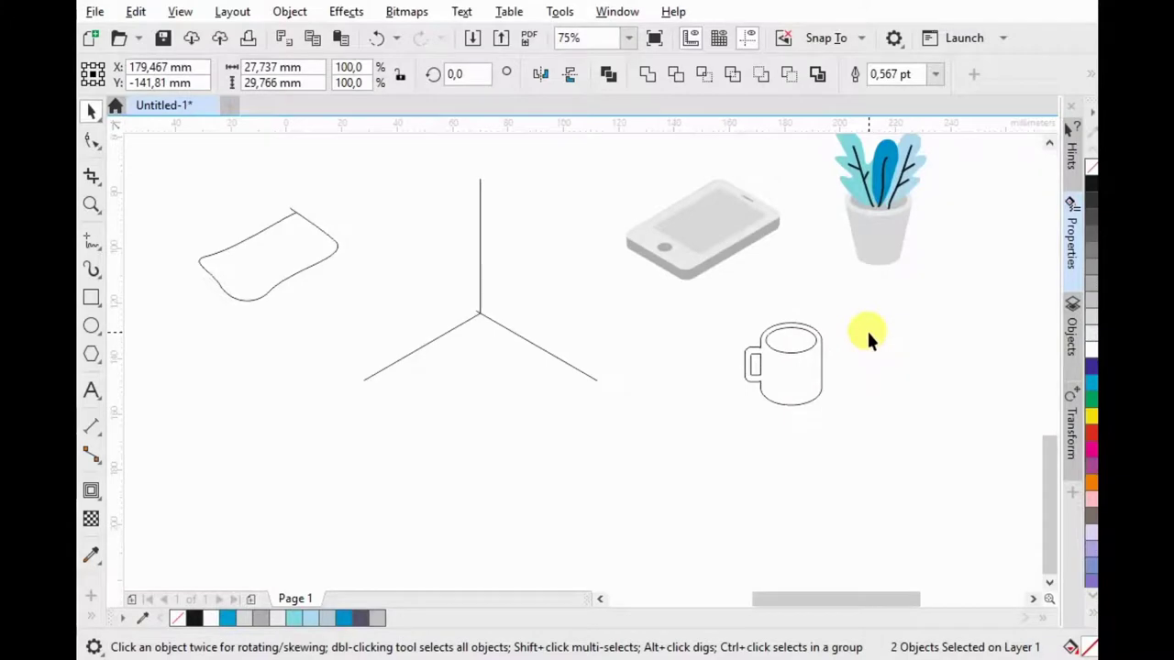
pyautogui.scroll(2, 805, 334)
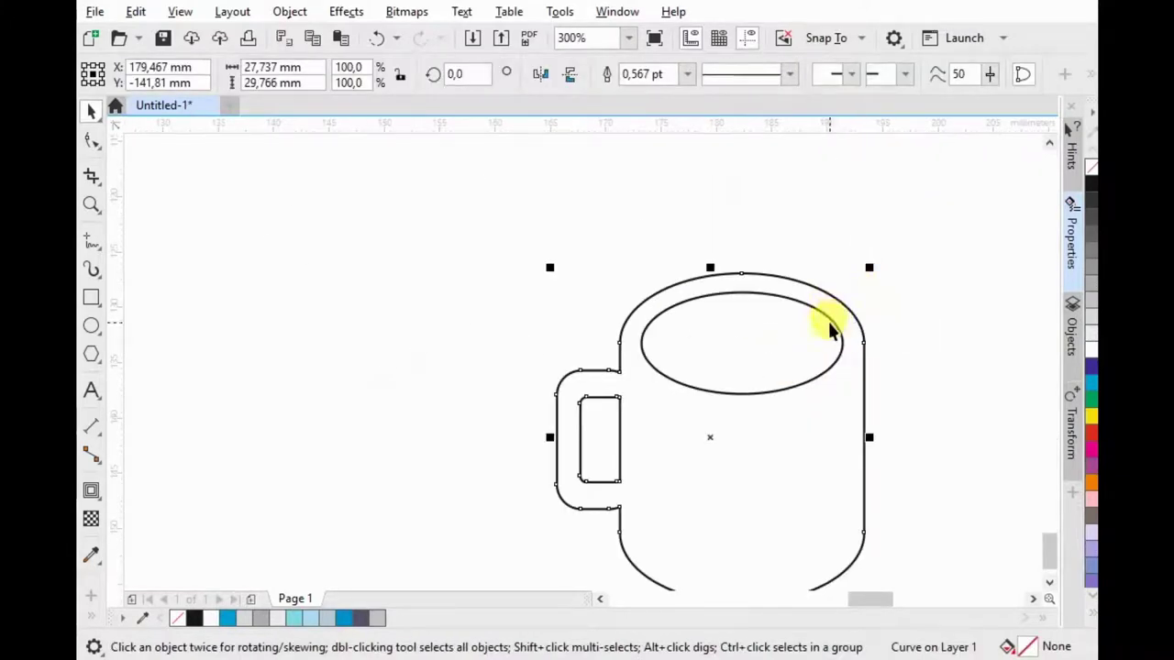
# Step: Copy the rim ellipse lower, intersect it with the mug body and fill it grey, then undo
pyautogui.click(828, 330)
pyautogui.moveTo(852, 284); pyautogui.dragTo(759, 365)
pyautogui.moveTo(821, 344); pyautogui.dragTo(854, 323)
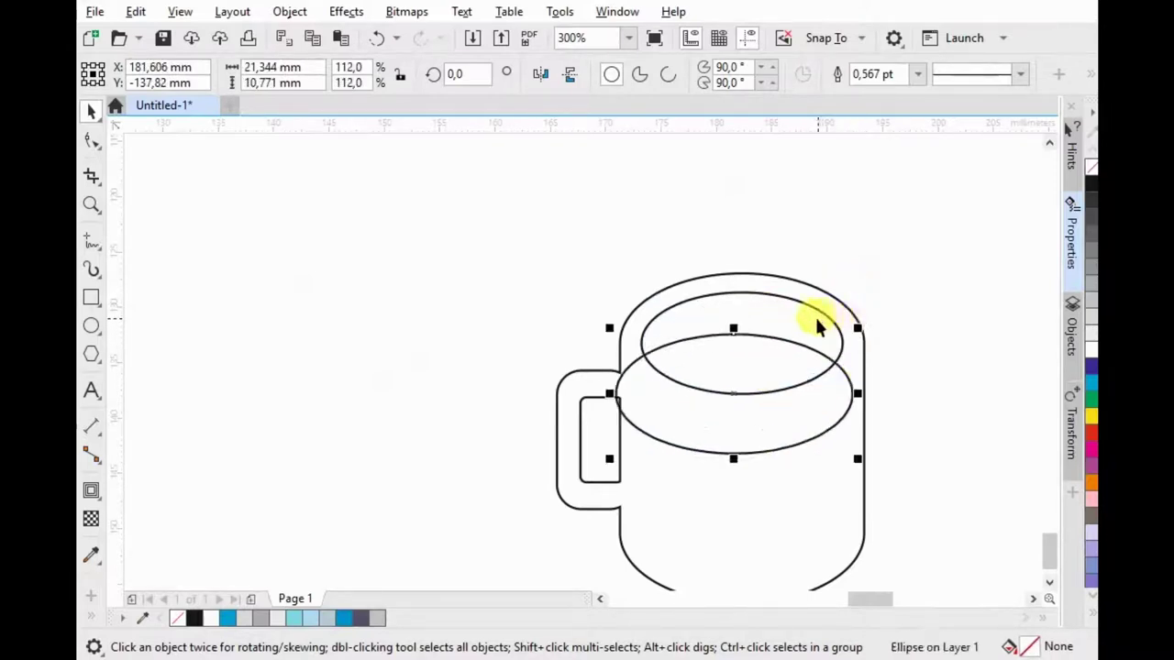
pyautogui.keyDown('shift'); pyautogui.click(784, 315); pyautogui.keyUp('shift')
pyautogui.click(703, 77)
pyautogui.click(1091, 282)
pyautogui.click(896, 367)
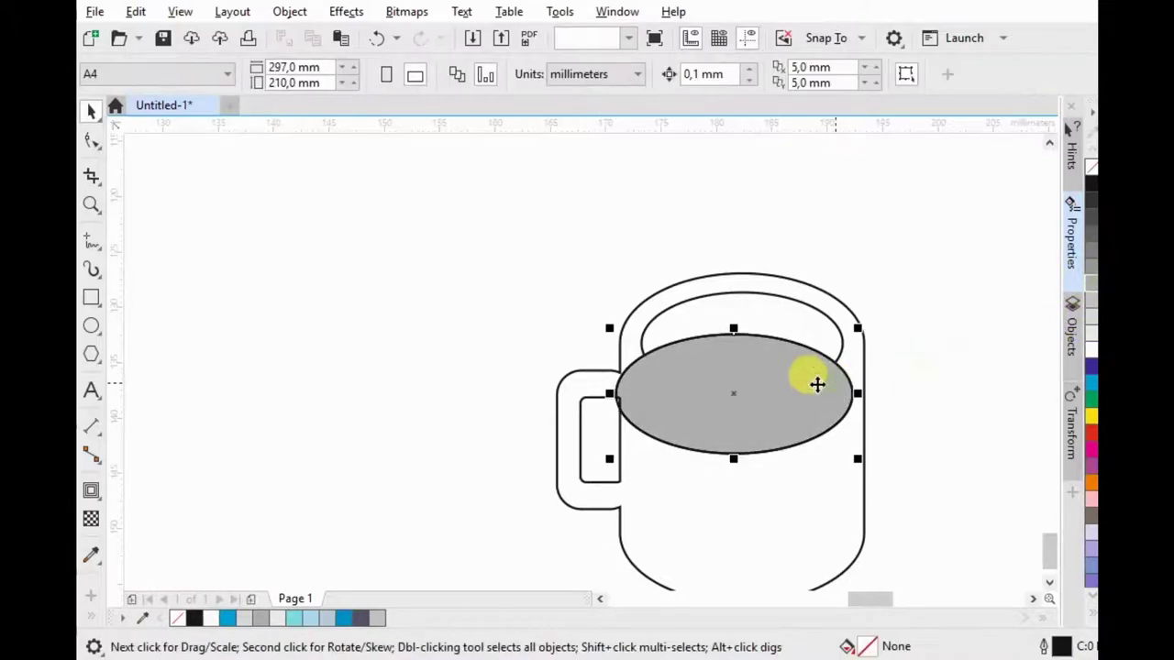
pyautogui.hotkey('ctrl', 'z')
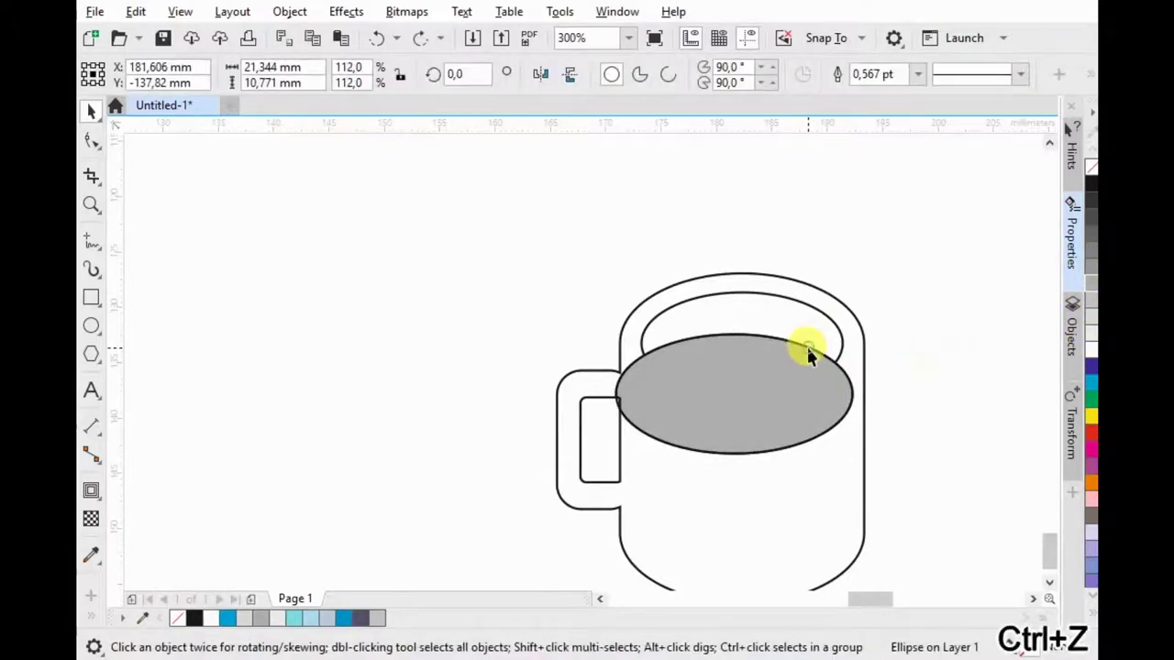
# Step: Resize the grey ellipse and trim the rim with it to form the coffee surface
pyautogui.moveTo(791, 340); pyautogui.dragTo(814, 252)
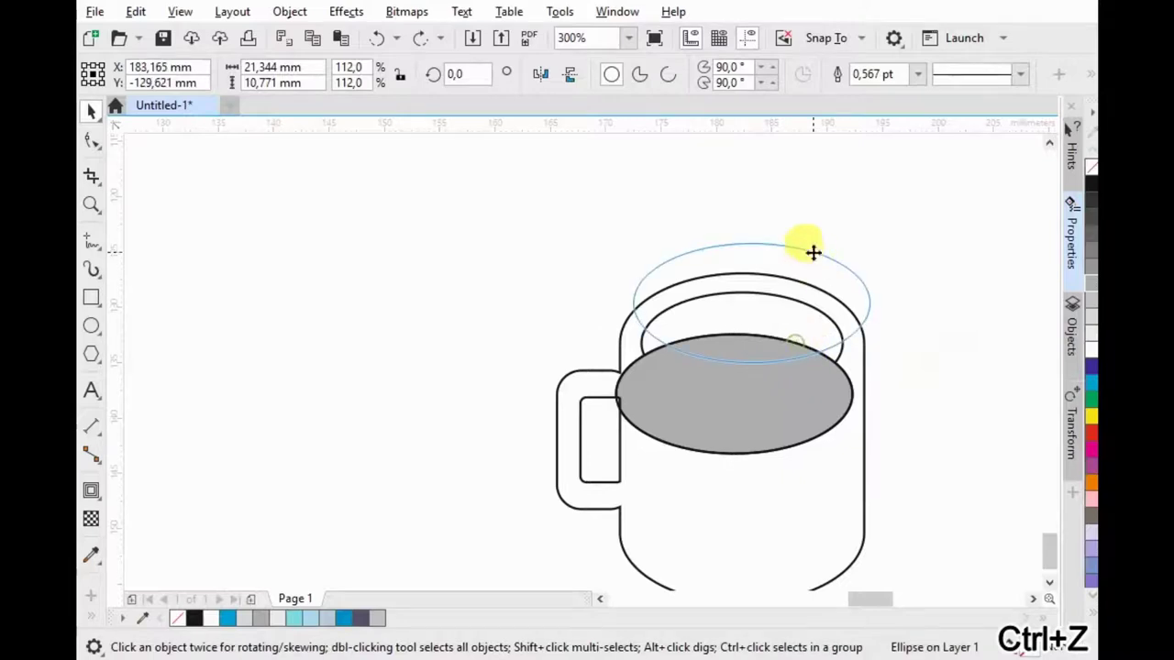
pyautogui.click(794, 417)
pyautogui.press('Delete')
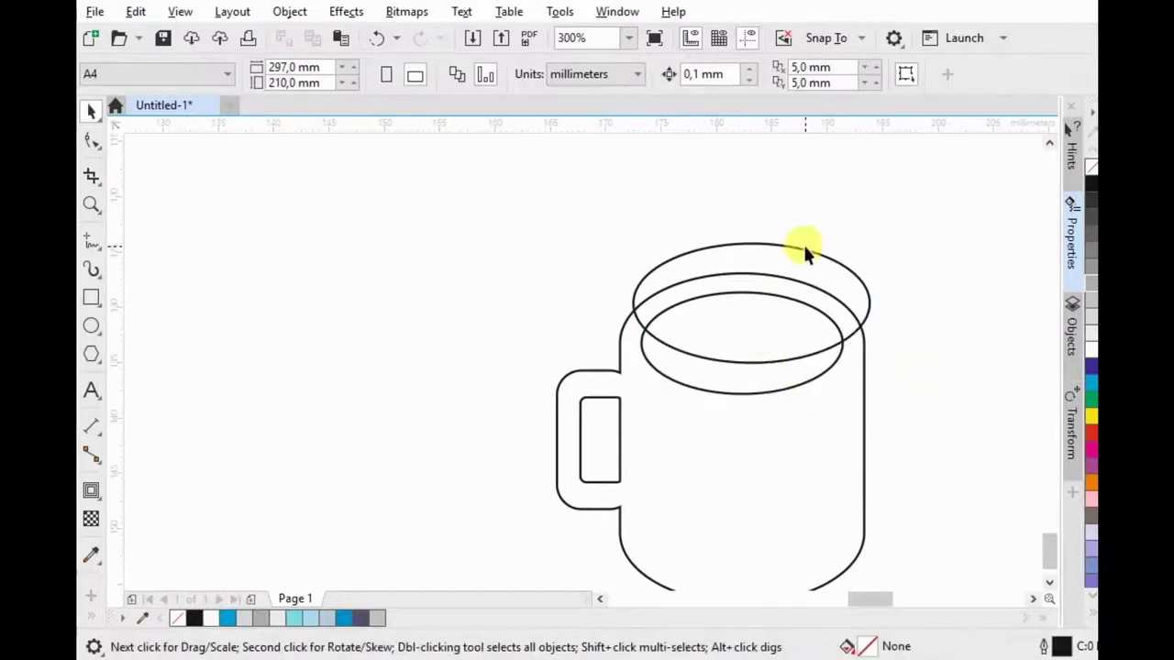
pyautogui.hotkey('ctrl', 'z')
pyautogui.hotkey('ctrl', 'z')
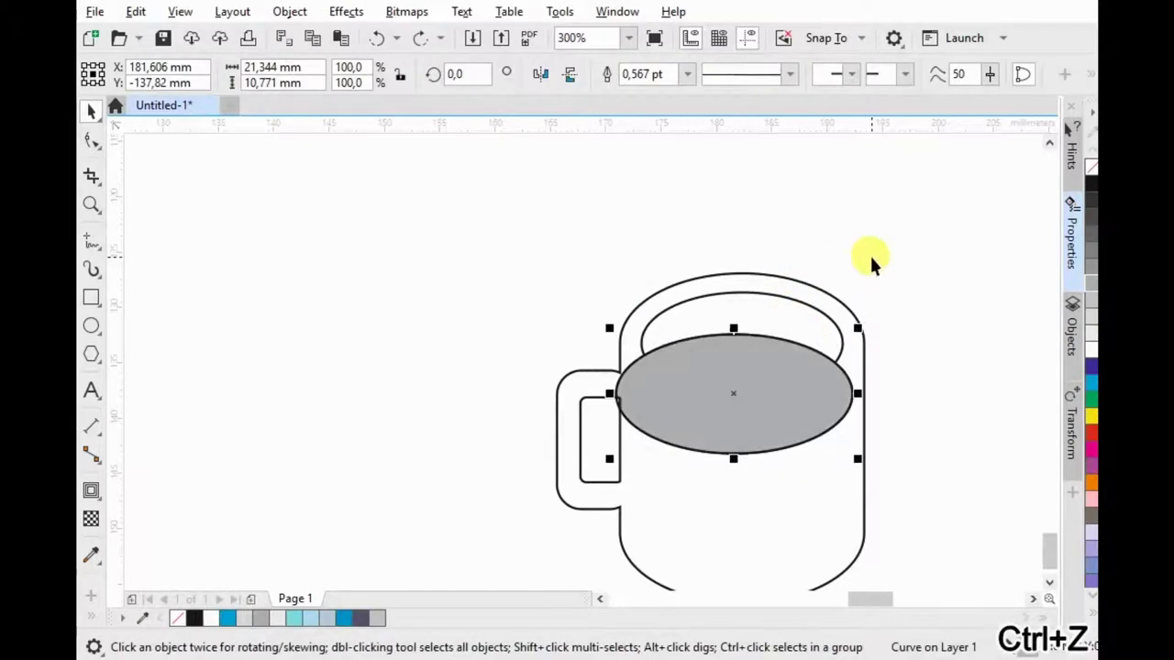
pyautogui.moveTo(646, 423); pyautogui.dragTo(673, 410)
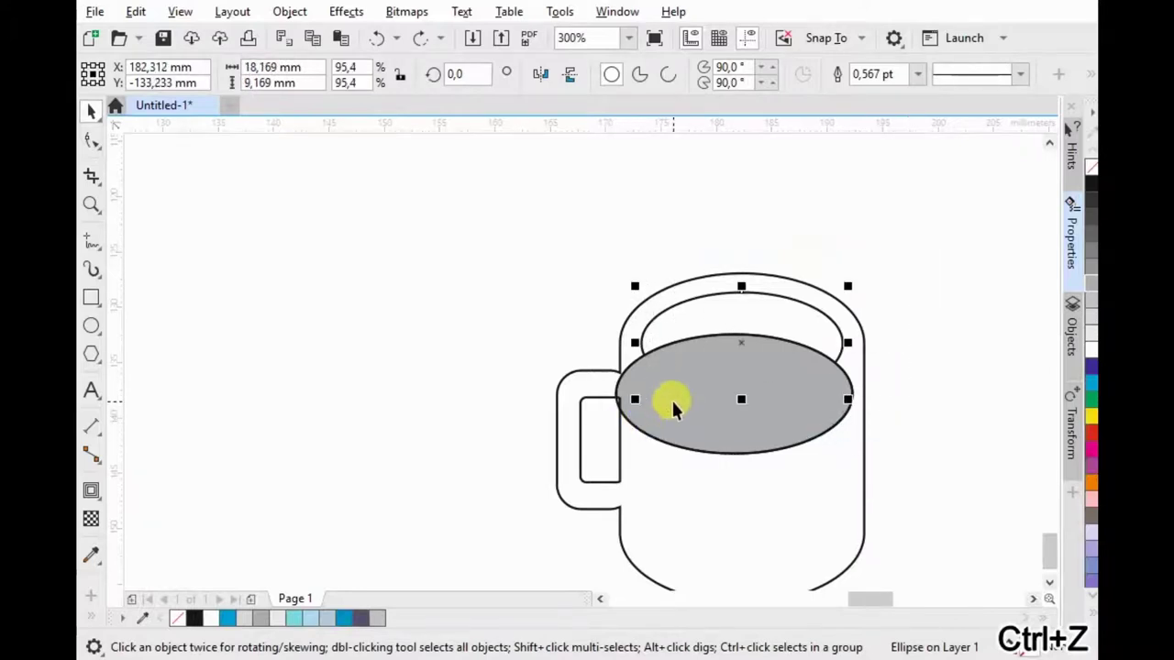
pyautogui.keyDown('shift'); pyautogui.click(706, 438); pyautogui.keyUp('shift')
pyautogui.click(709, 75)
pyautogui.click(808, 429)
pyautogui.hotkey('ctrl', 'z')
pyautogui.hotkey('ctrl', 'z')
pyautogui.hotkey('ctrl', 'z')
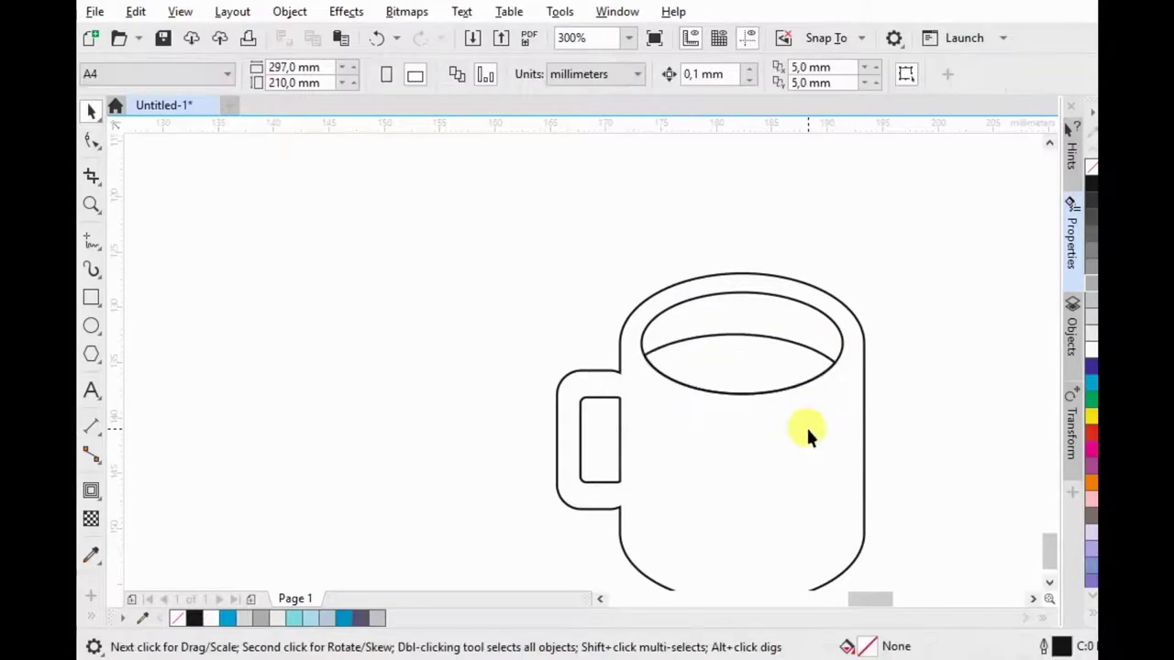
# Step: Fill the lower rim grey, the inner rim and body light grey, and send the body back
pyautogui.click(770, 348)
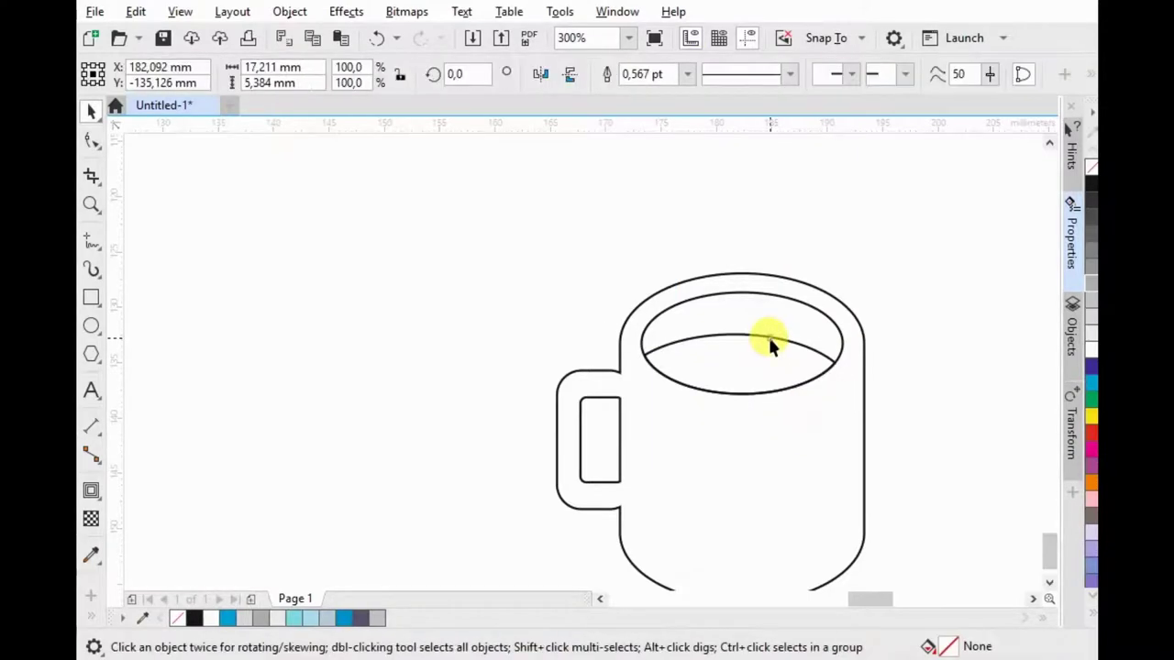
pyautogui.click(1092, 261)
pyautogui.click(816, 310)
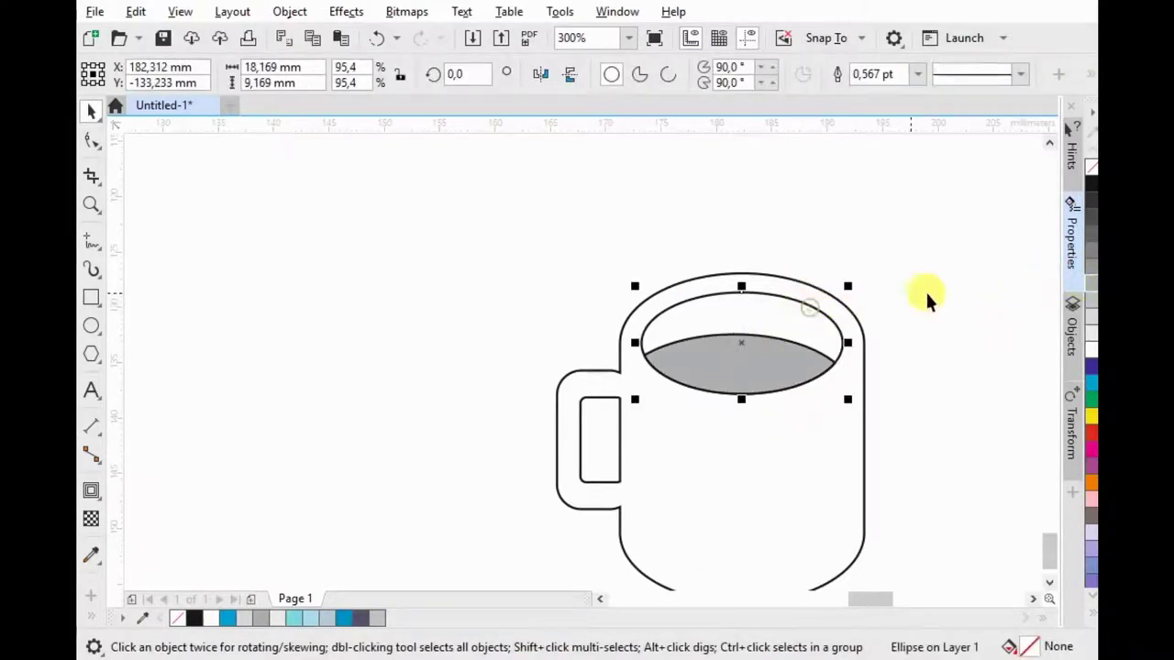
pyautogui.click(1091, 325)
pyautogui.click(805, 295)
pyautogui.click(805, 295)
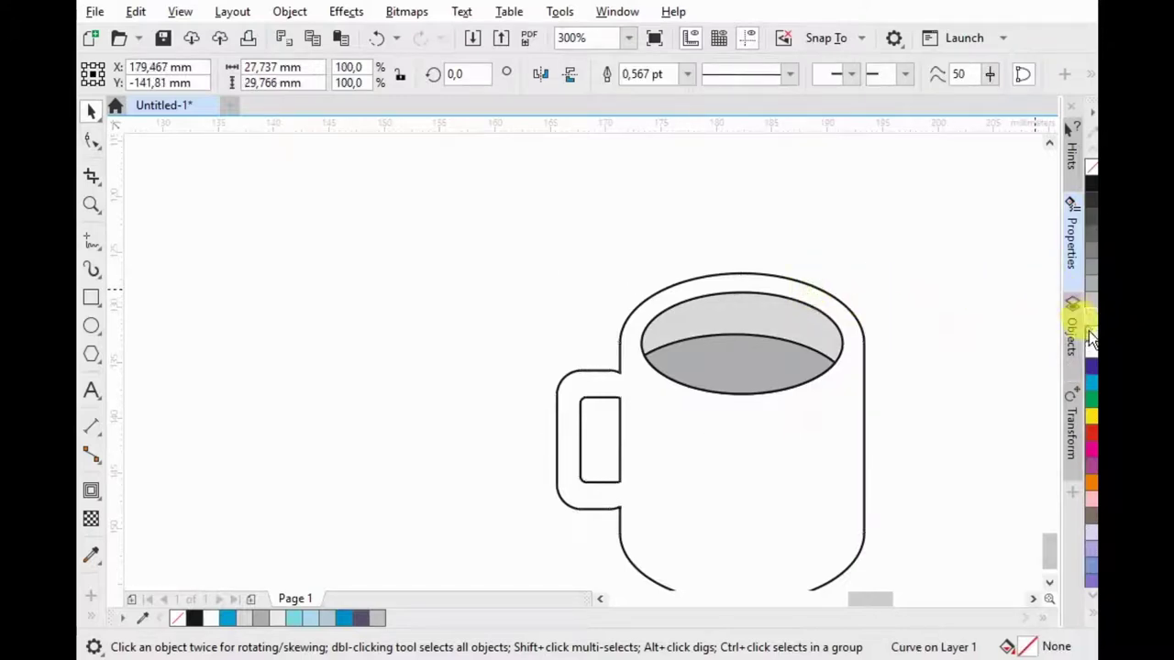
pyautogui.click(1091, 325)
pyautogui.hotkey('ctrl', 'End')
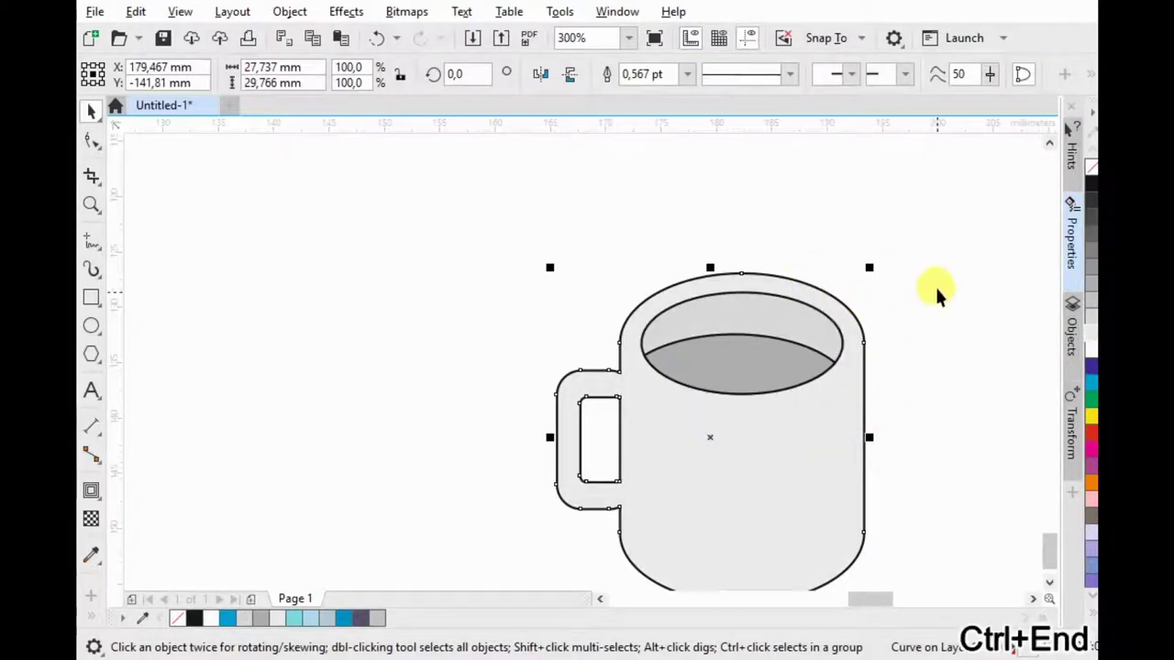
pyautogui.click(936, 287)
# Step: Select the three mug pieces and remove their outlines
pyautogui.scroll(-2, 770, 321)
pyautogui.moveTo(891, 519); pyautogui.dragTo(892, 519)
pyautogui.rightClick(1091, 167)
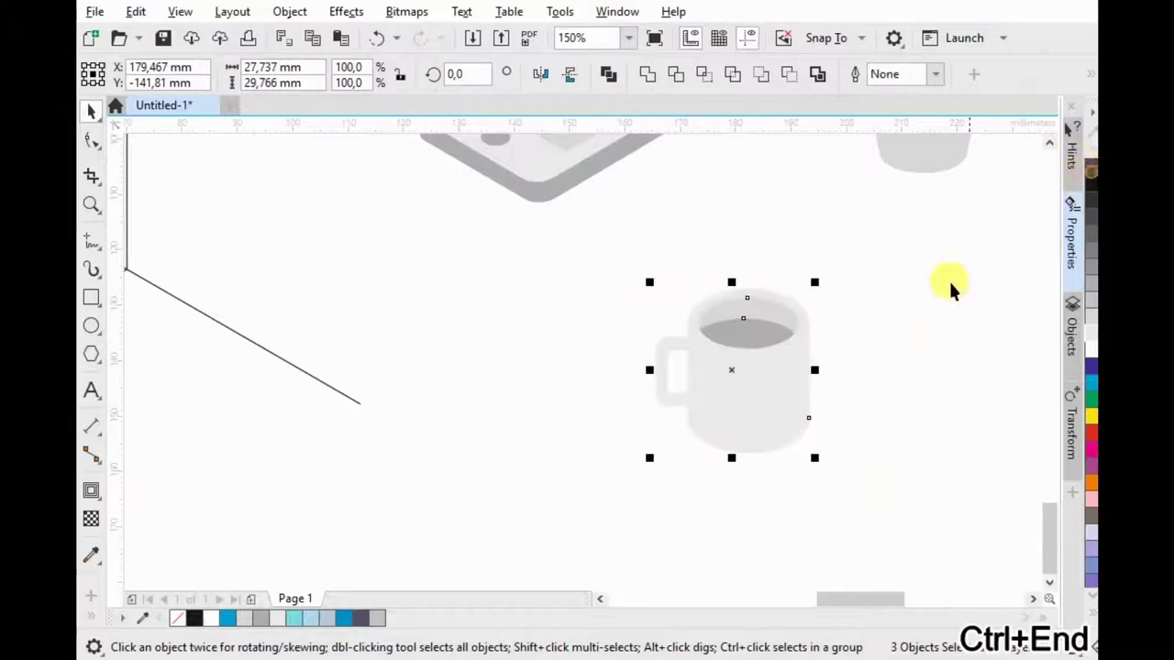
pyautogui.scroll(-1, 802, 483)
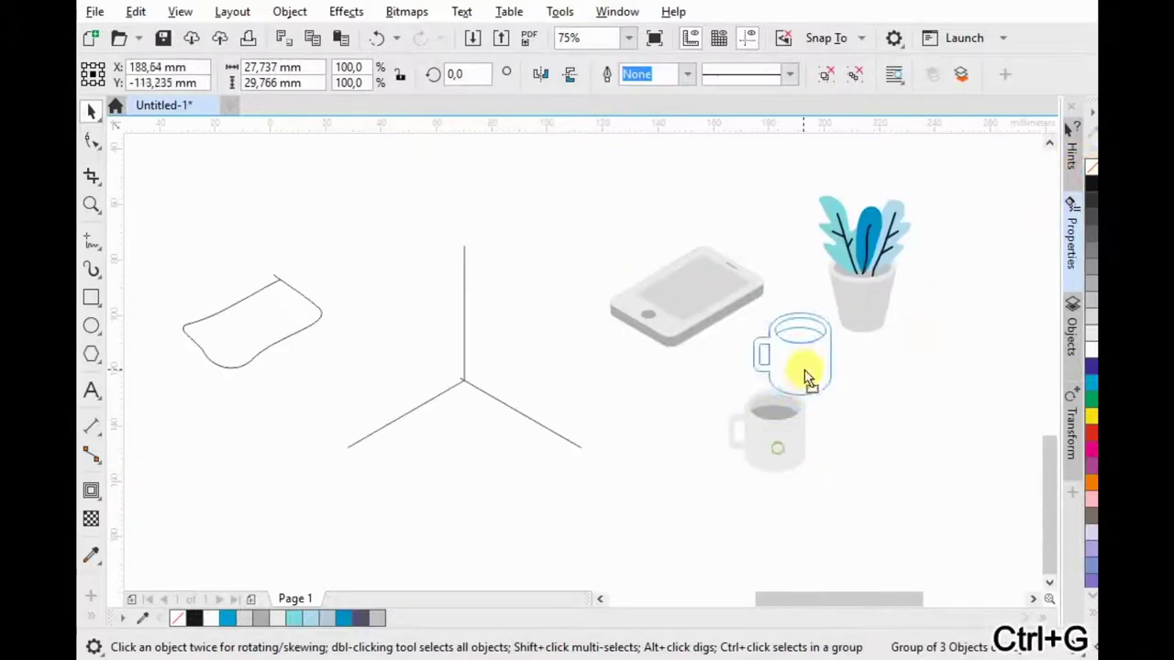
pyautogui.scroll(-1, 820, 457)
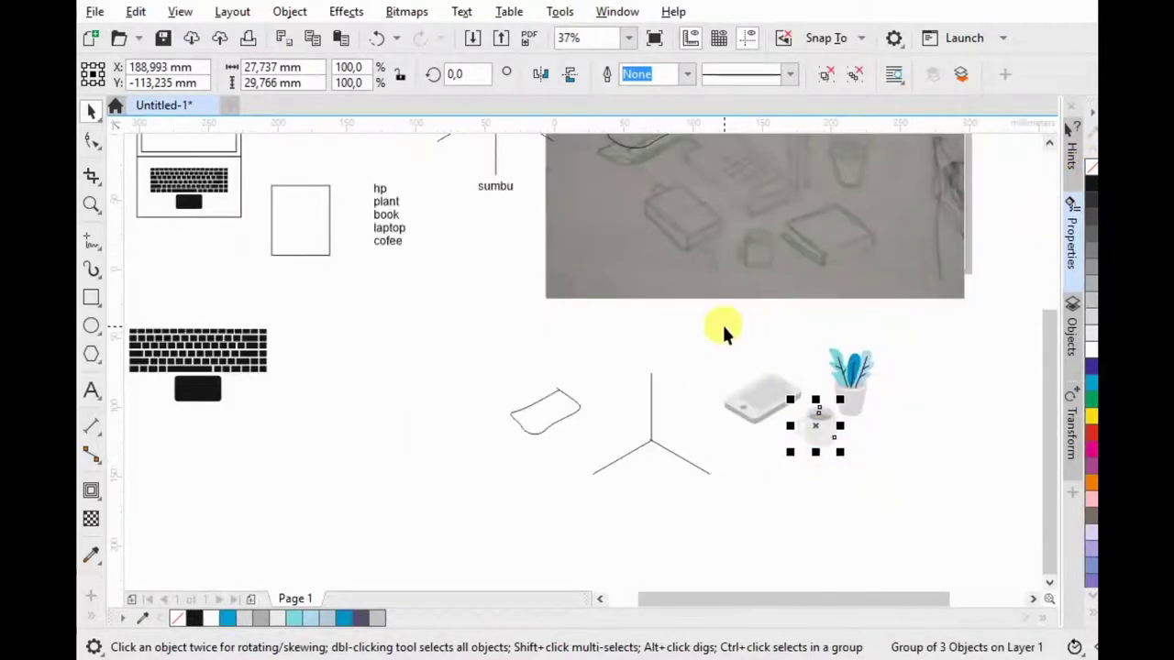
pyautogui.scroll(-1, 819, 361)
pyautogui.scroll(1, 771, 215)
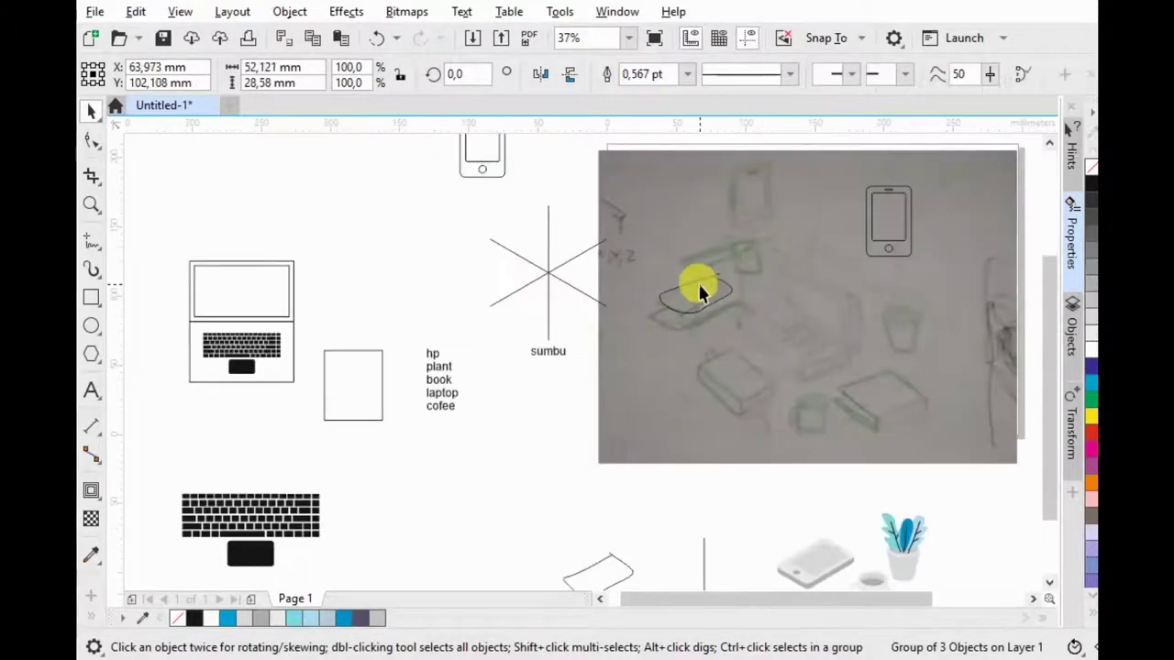
# Step: Pick up the small rectangle from the reference area
pyautogui.click(698, 282)
pyautogui.click(819, 295)
pyautogui.scroll(-1, 820, 295)
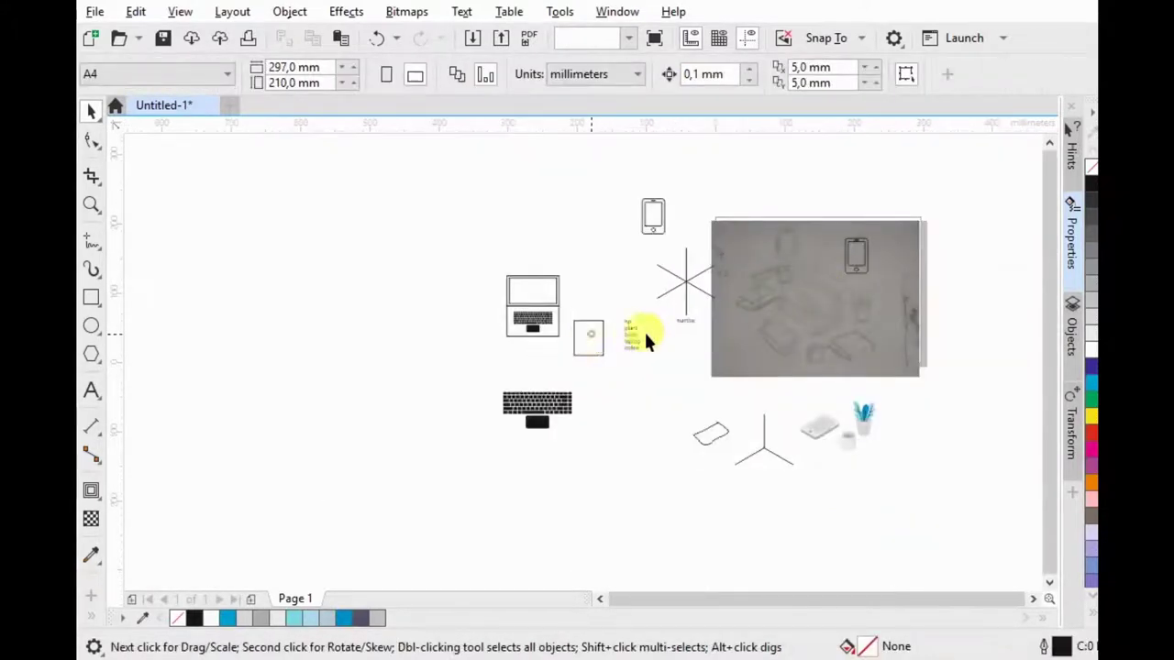
pyautogui.moveTo(595, 334); pyautogui.dragTo(840, 368)
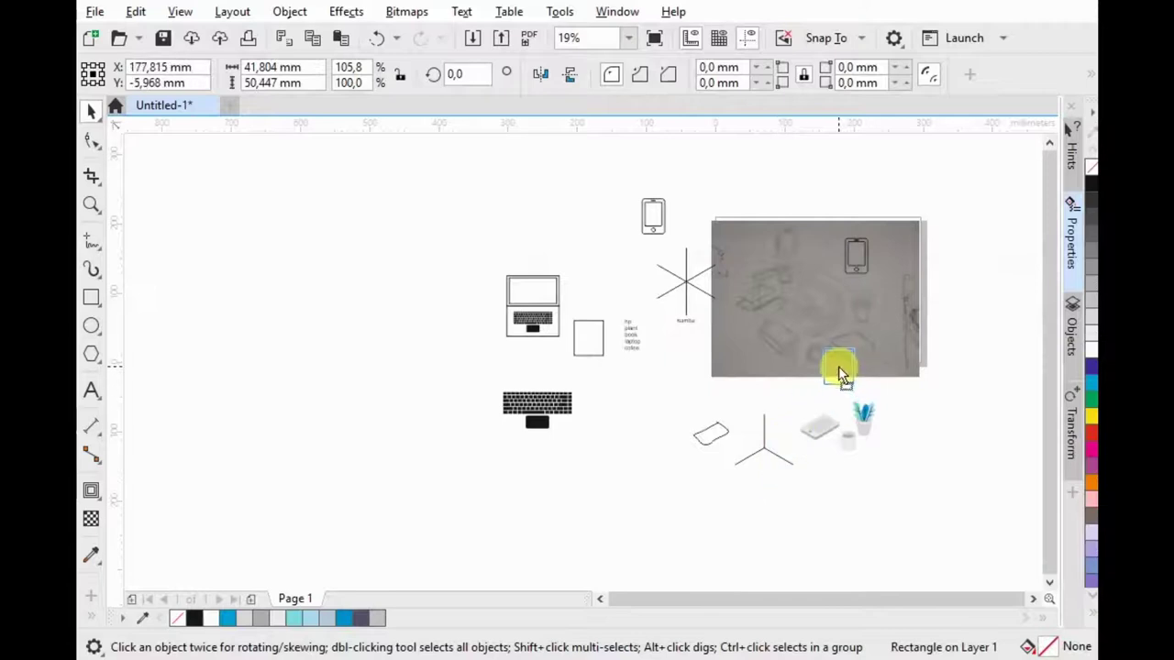
# Step: Place the rectangle under the axes, rotate it 45° and squash it vertically
pyautogui.moveTo(836, 366)
pyautogui.mouseDown()
pyautogui.moveTo(591, 347)
pyautogui.moveTo(763, 473)
pyautogui.mouseUp()
pyautogui.scroll(3, 762, 471)
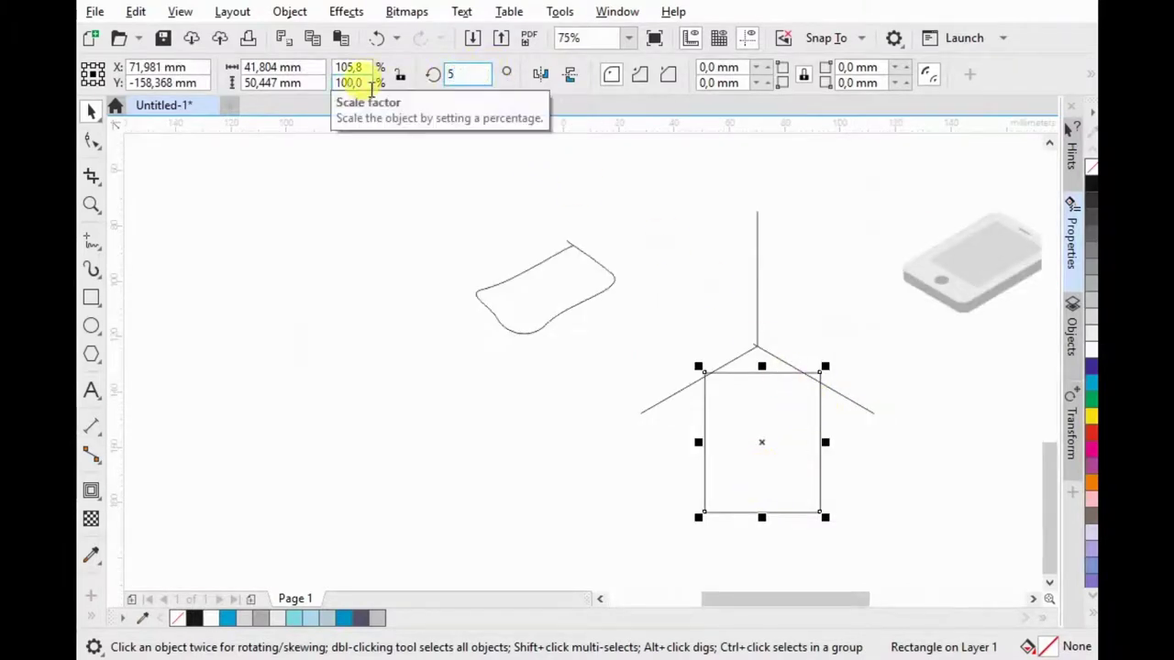
pyautogui.write('45')
pyautogui.press('Return')
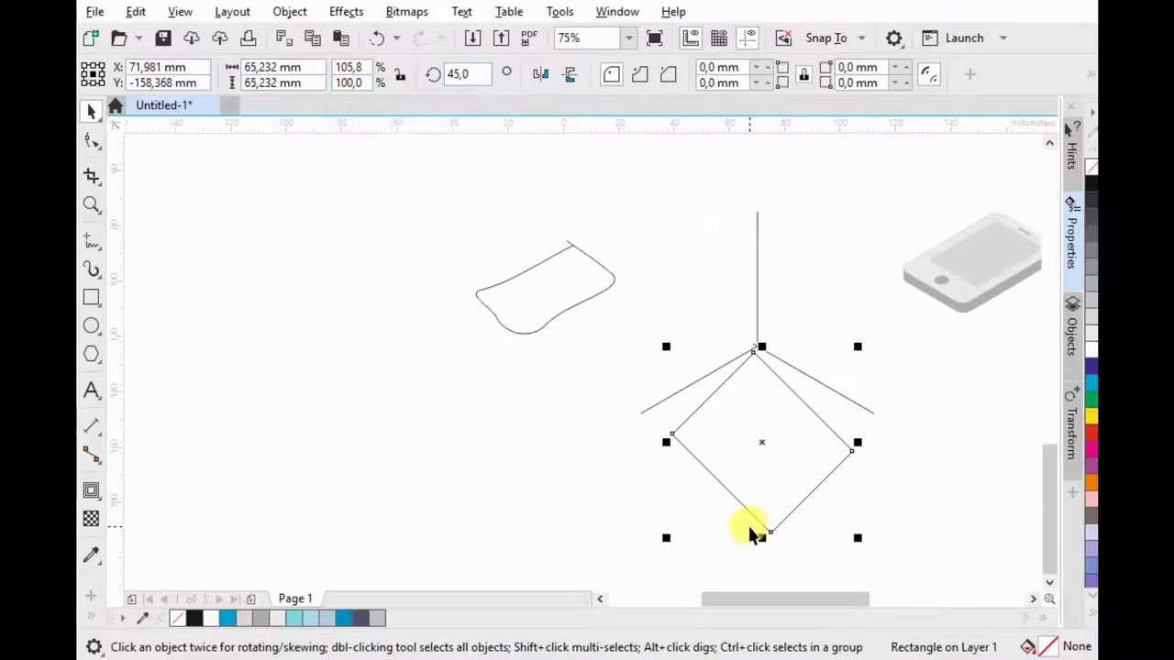
pyautogui.moveTo(762, 539); pyautogui.dragTo(759, 479)
# Step: Snap the diamond's top corner to the axis junction, flatten it, and duplicate it slightly lower
pyautogui.scroll(2, 752, 488)
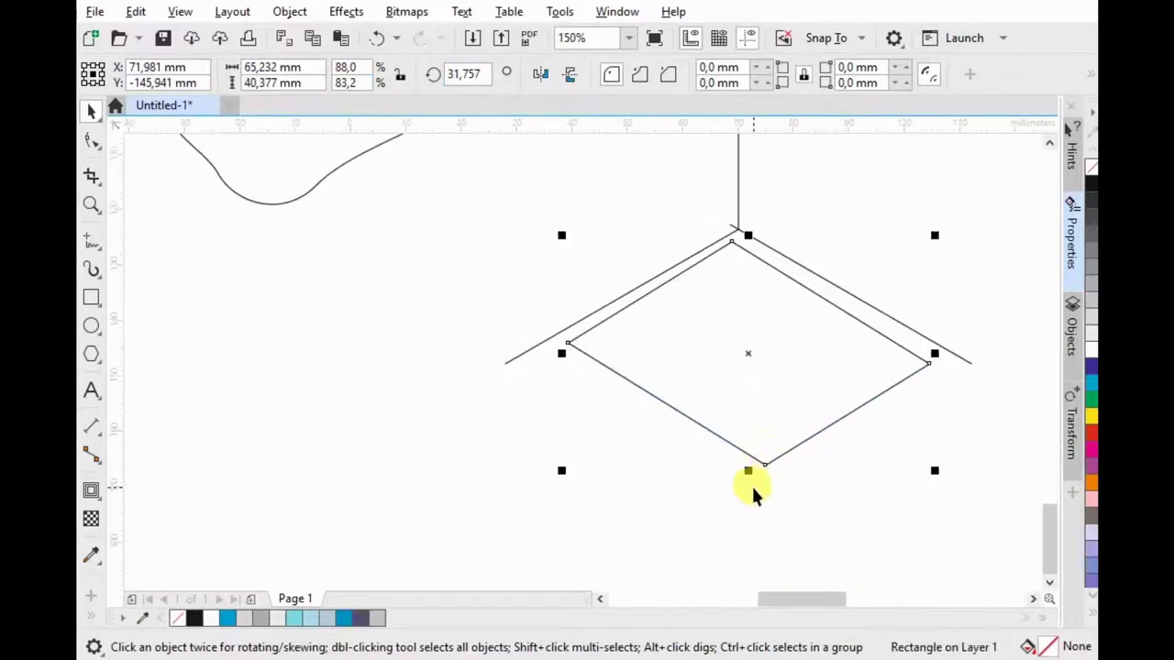
pyautogui.moveTo(732, 241); pyautogui.dragTo(738, 228)
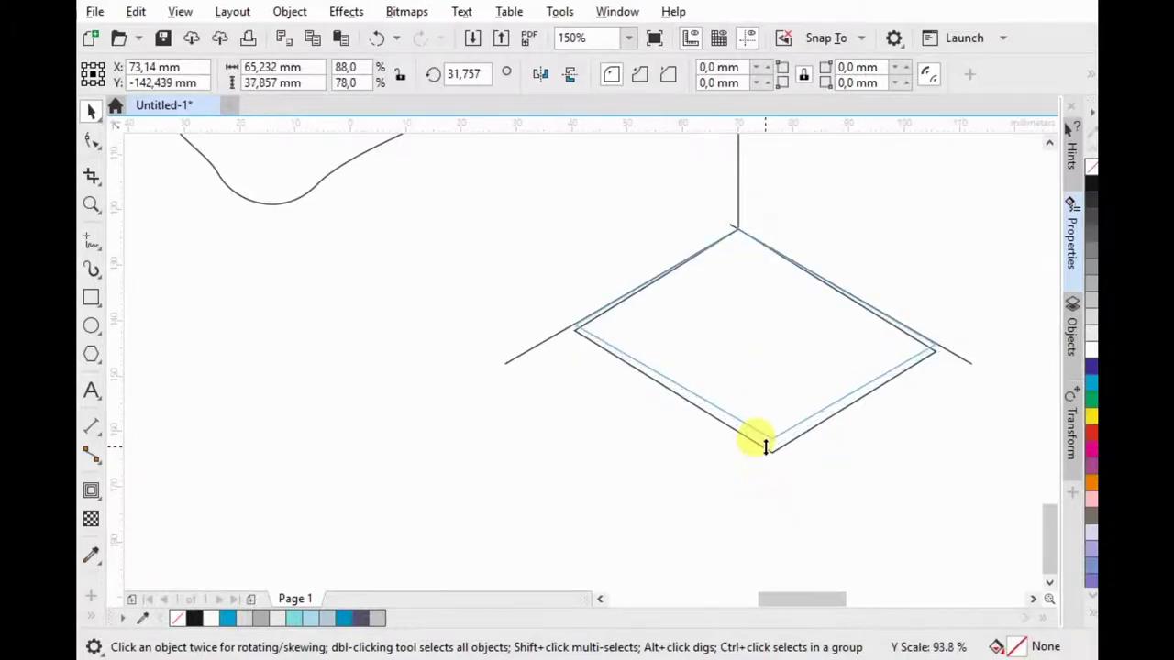
pyautogui.moveTo(755, 457); pyautogui.dragTo(755, 443)
pyautogui.click(739, 237)
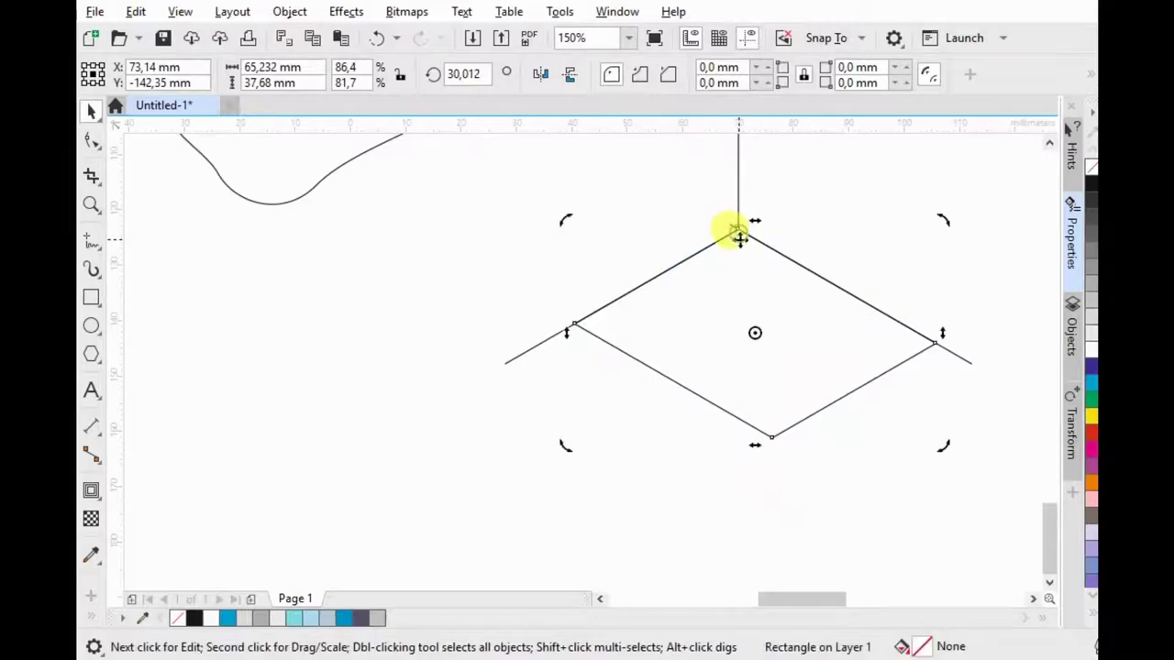
pyautogui.moveTo(741, 236); pyautogui.dragTo(739, 268)
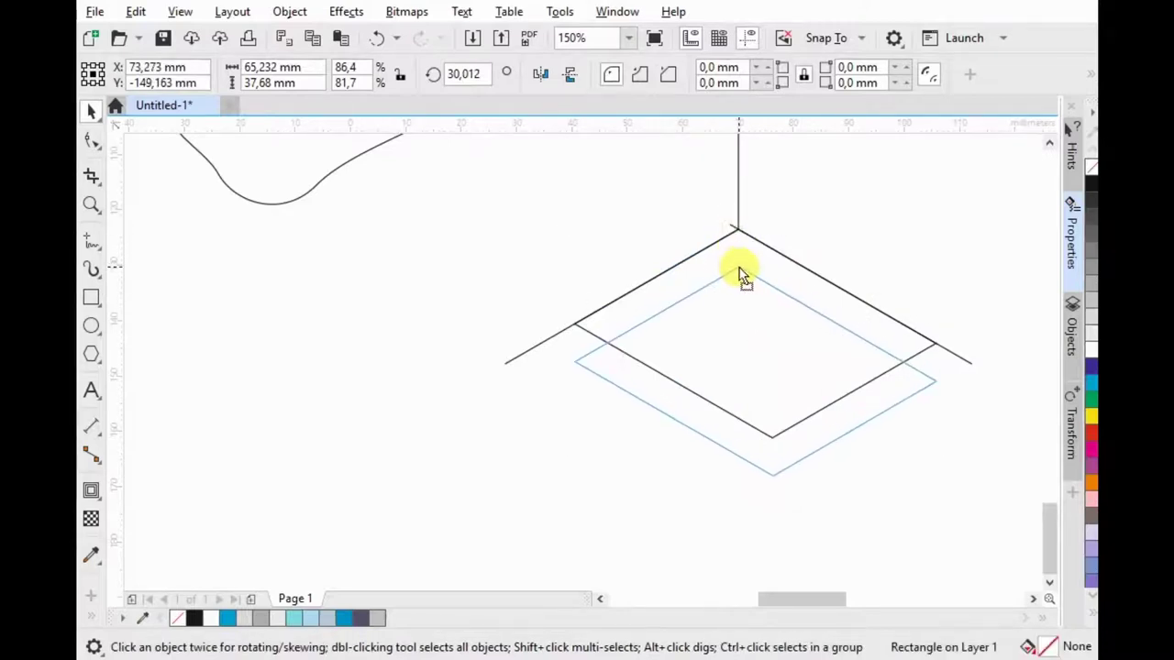
pyautogui.keyDown('shift'); pyautogui.click(688, 268); pyautogui.keyUp('shift')
pyautogui.click(578, 275)
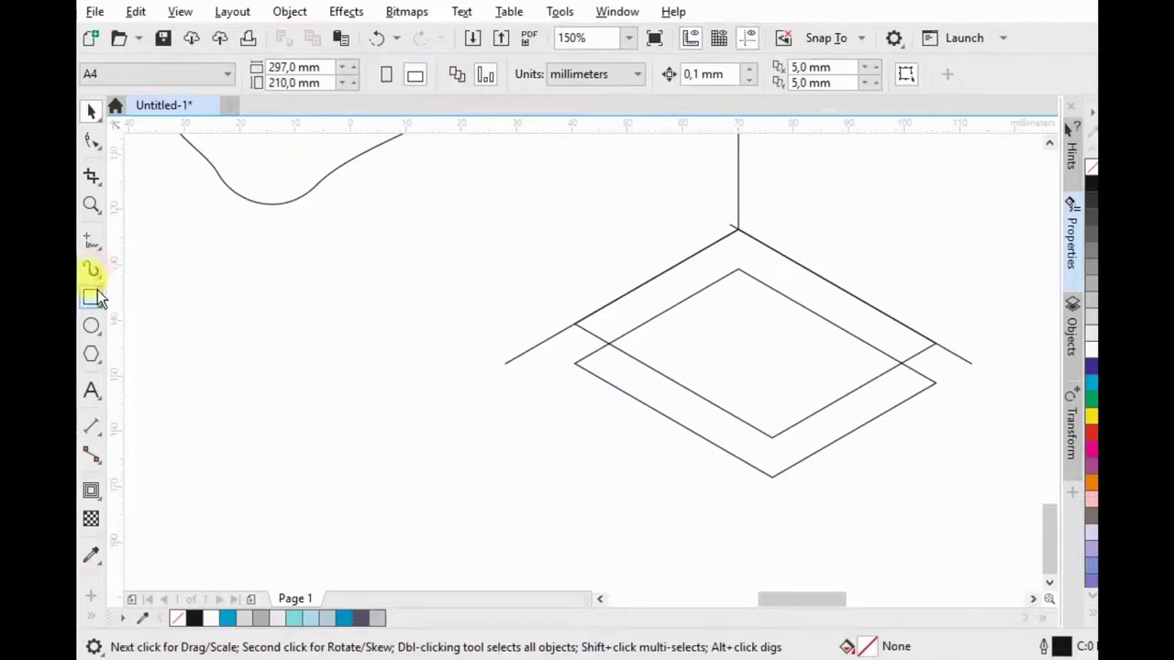
# Step: Nudge the lower diamond slightly down relative to the upper one
pyautogui.click(584, 362)
pyautogui.scroll(2, 577, 364)
pyautogui.moveTo(563, 371)
pyautogui.mouseDown()
pyautogui.moveTo(566, 387)
pyautogui.moveTo(569, 352)
pyautogui.mouseUp()
pyautogui.keyDown('shift'); pyautogui.click(568, 286); pyautogui.keyUp('shift')
pyautogui.click(519, 254)
pyautogui.click(567, 385)
pyautogui.keyDown('shift'); pyautogui.click(620, 413); pyautogui.keyUp('shift')
pyautogui.click(447, 256)
# Step: Draw a small rectangle at the diamond's left corner and trim the notch from its outline
pyautogui.click(99, 295)
pyautogui.moveTo(594, 364); pyautogui.dragTo(468, 261)
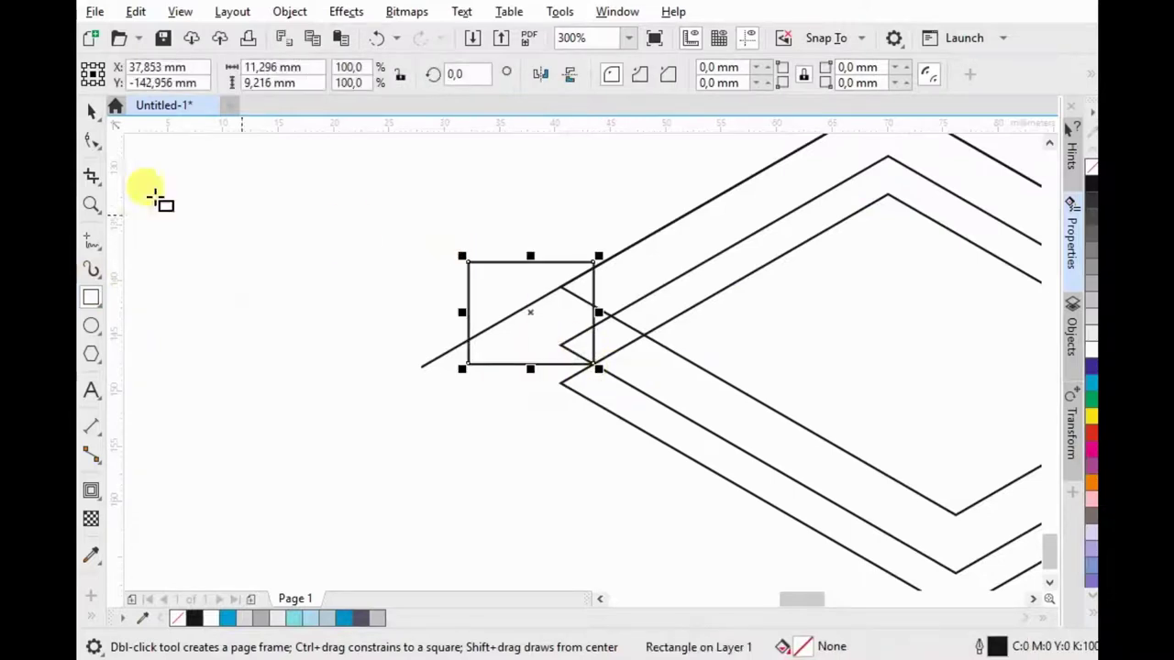
pyautogui.press('space')
pyautogui.keyDown('shift'); pyautogui.click(661, 379); pyautogui.keyUp('shift')
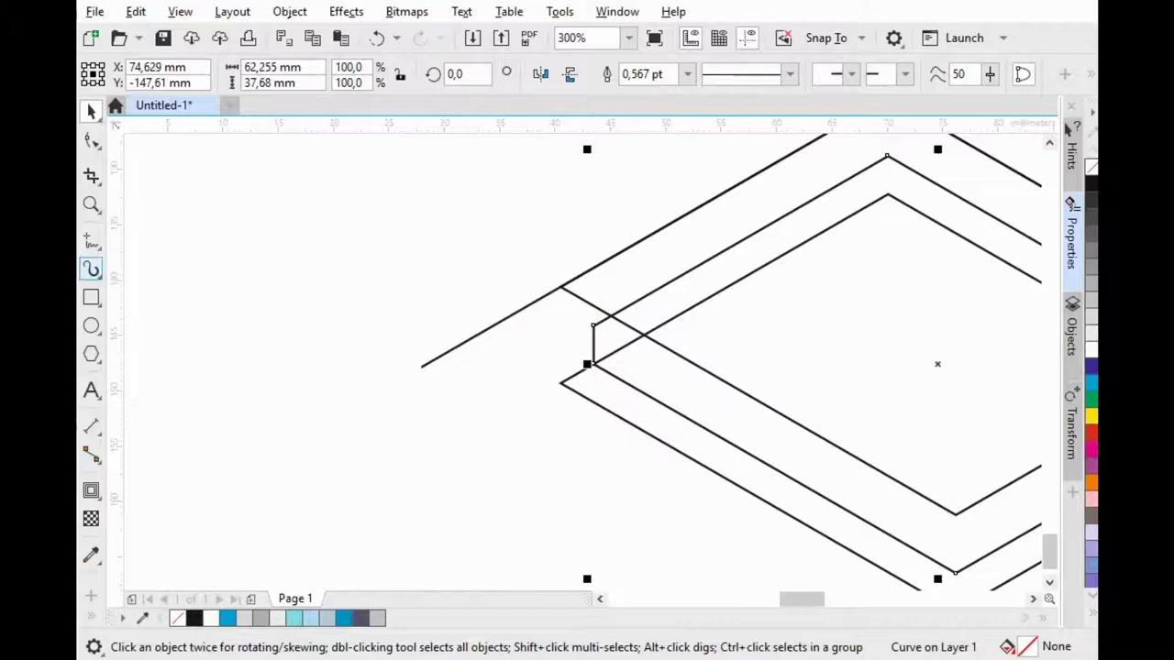
pyautogui.press('space')
pyautogui.moveTo(594, 349); pyautogui.dragTo(640, 281)
pyautogui.press('space')
pyautogui.press('space')
pyautogui.keyDown('shift'); pyautogui.click(675, 387); pyautogui.keyUp('shift')
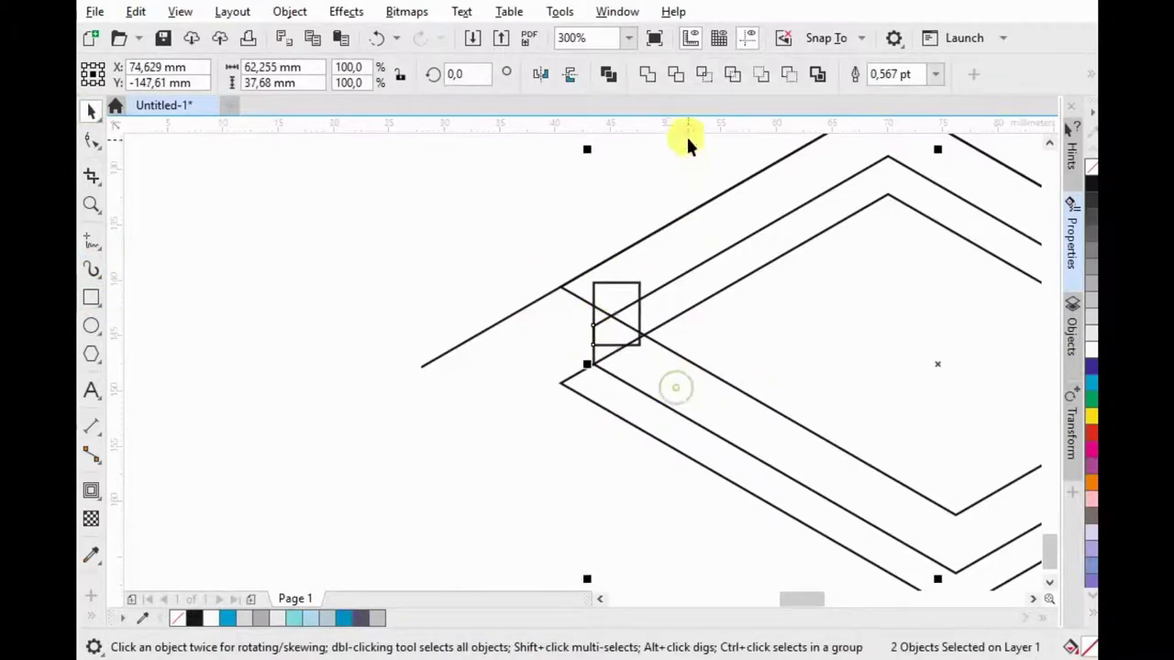
pyautogui.click(655, 75)
# Step: Add rectangles at the right corner, weld the small one in and Back Minus Front the large one
pyautogui.scroll(-1, 476, 293)
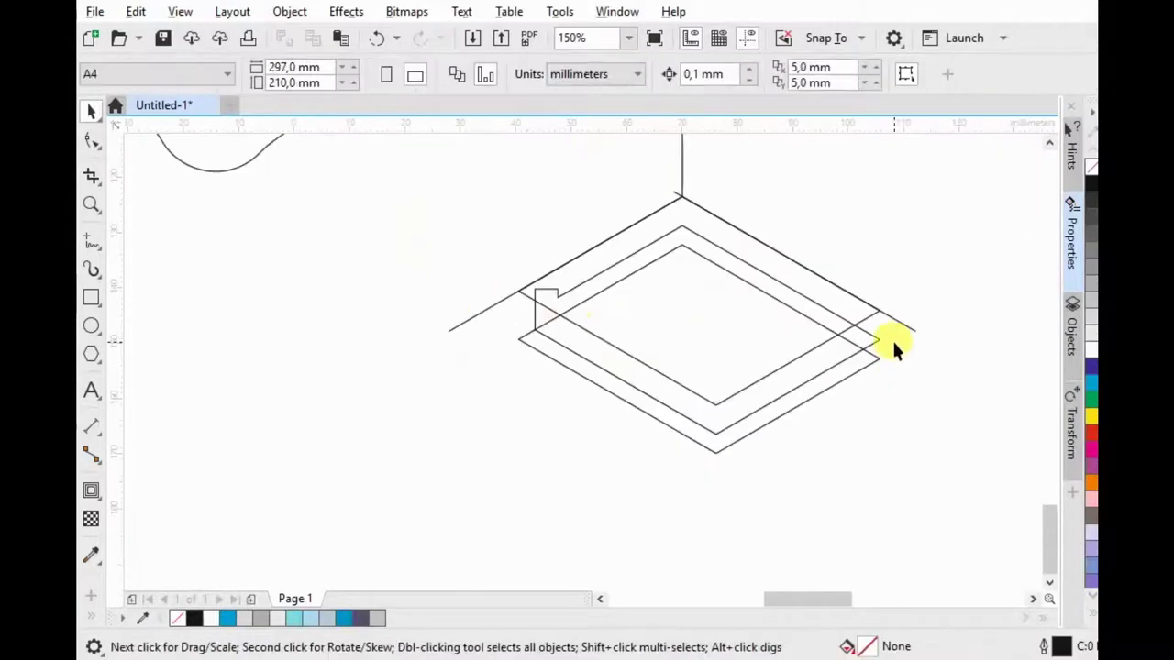
pyautogui.scroll(1, 865, 346)
pyautogui.click(92, 298)
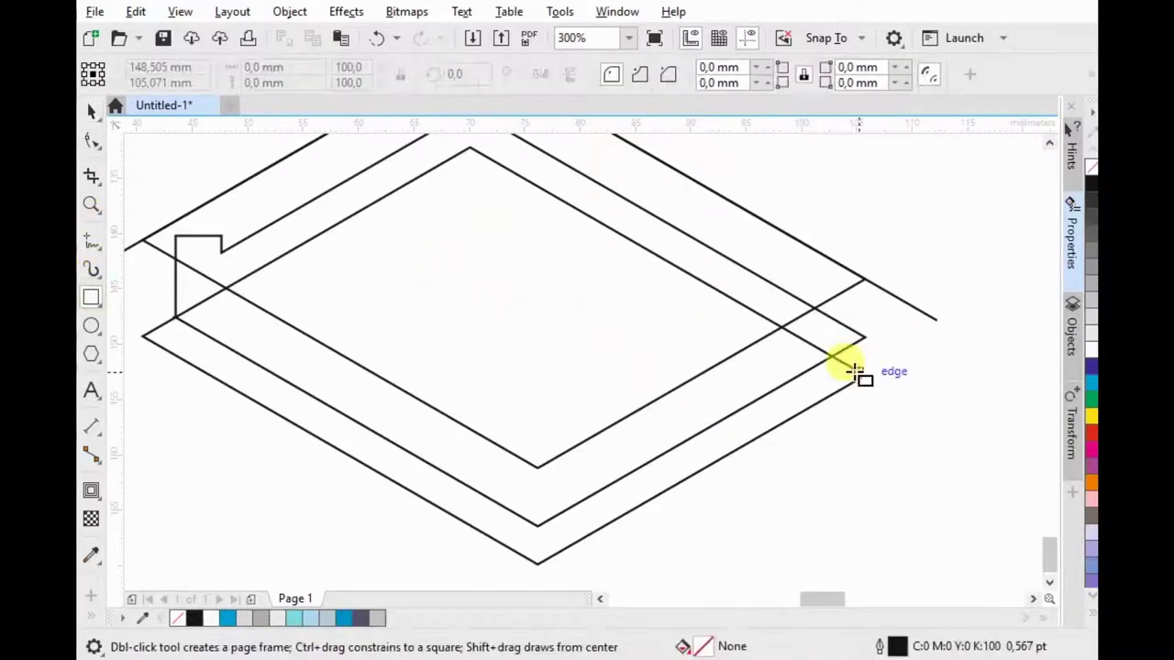
pyautogui.moveTo(832, 351); pyautogui.dragTo(959, 237)
pyautogui.moveTo(835, 359); pyautogui.dragTo(733, 282)
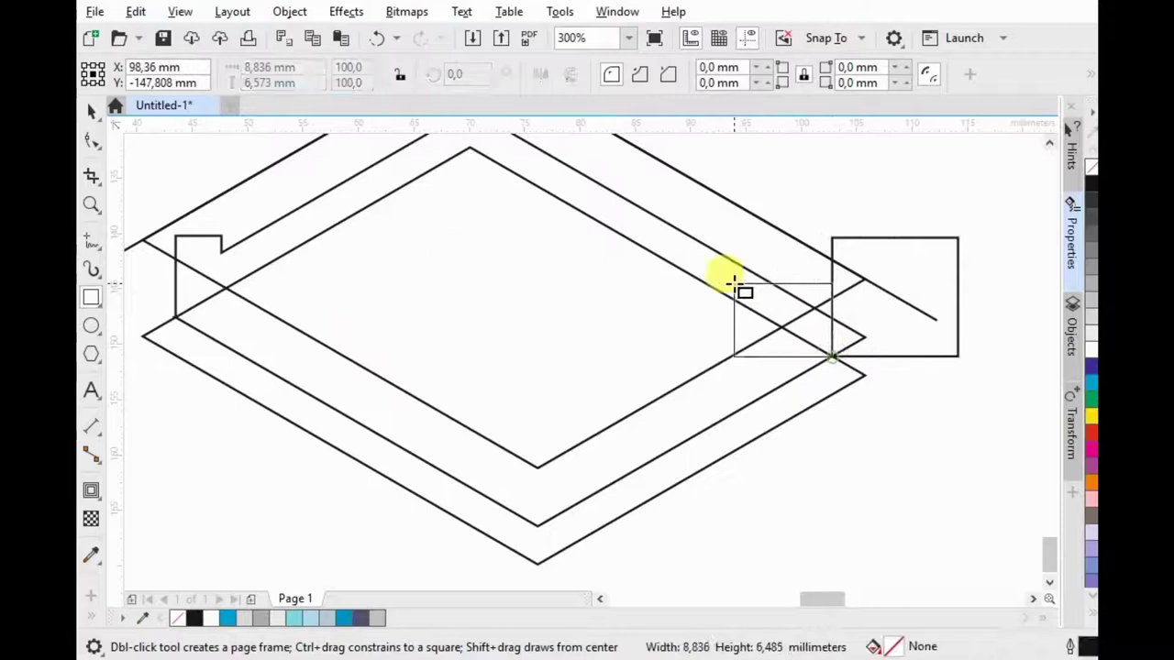
pyautogui.click(92, 110)
pyautogui.keyDown('shift'); pyautogui.click(202, 265); pyautogui.keyUp('shift')
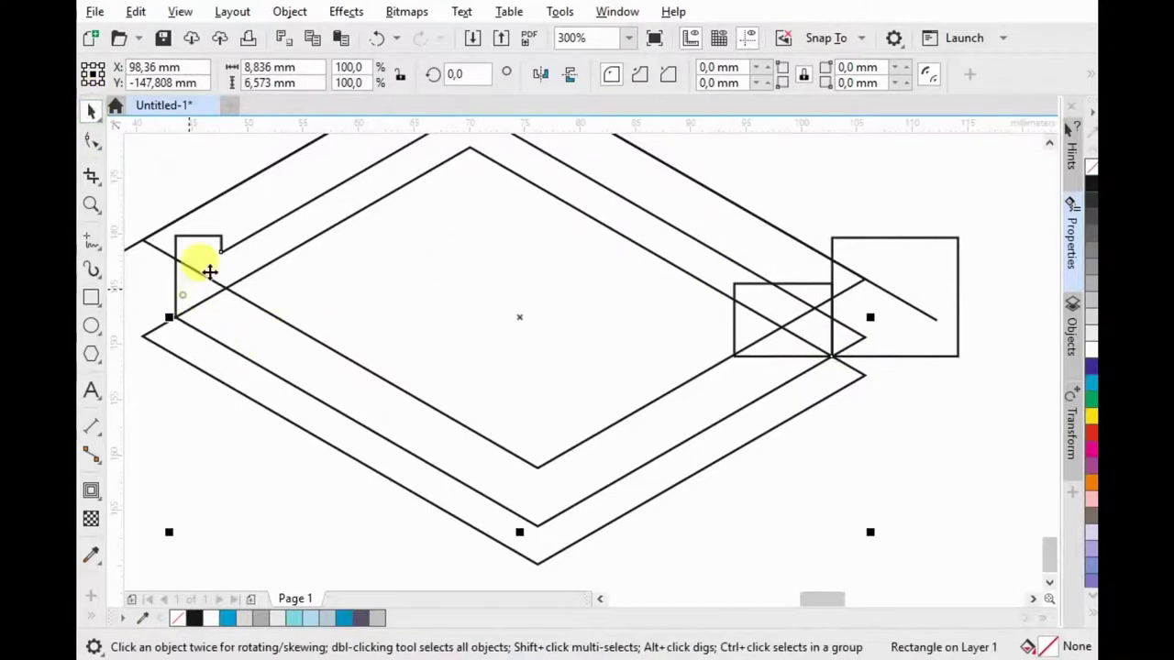
pyautogui.keyDown('shift'); pyautogui.click(894, 247); pyautogui.keyUp('shift')
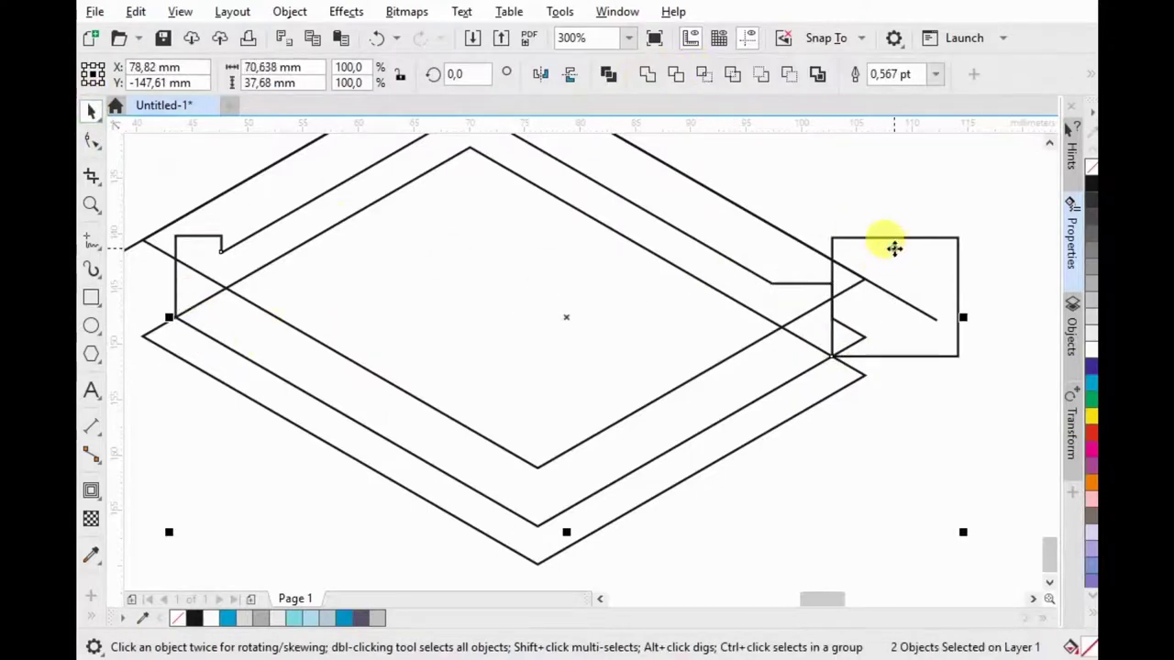
pyautogui.click(785, 75)
# Step: Fill the notched book cover shape grey
pyautogui.click(946, 228)
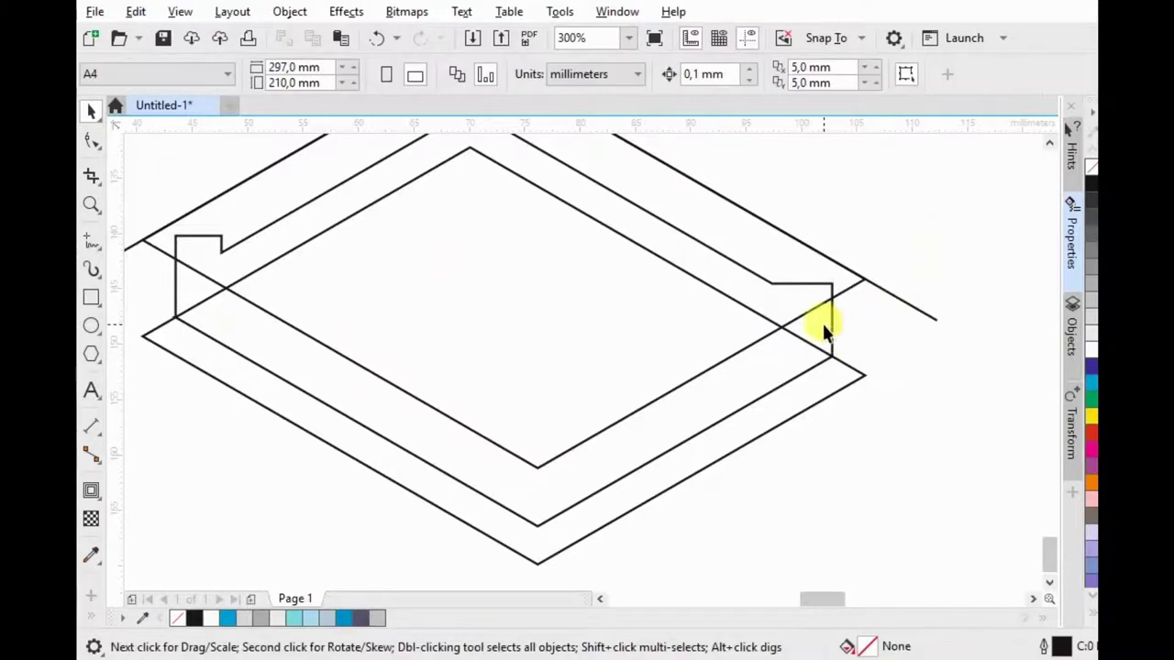
pyautogui.click(831, 321)
pyautogui.click(1091, 303)
pyautogui.click(841, 278)
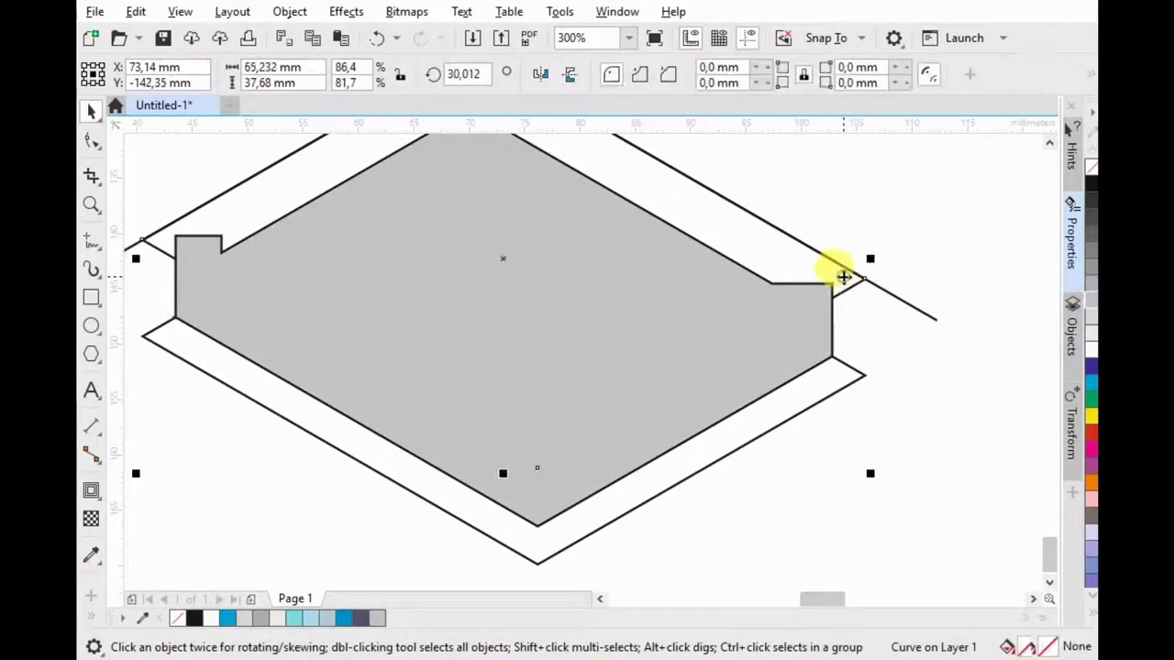
# Step: Bring the diamond outline to the front and draw the book's right side face with Bézier
pyautogui.hotkey('ctrl', 'Home')
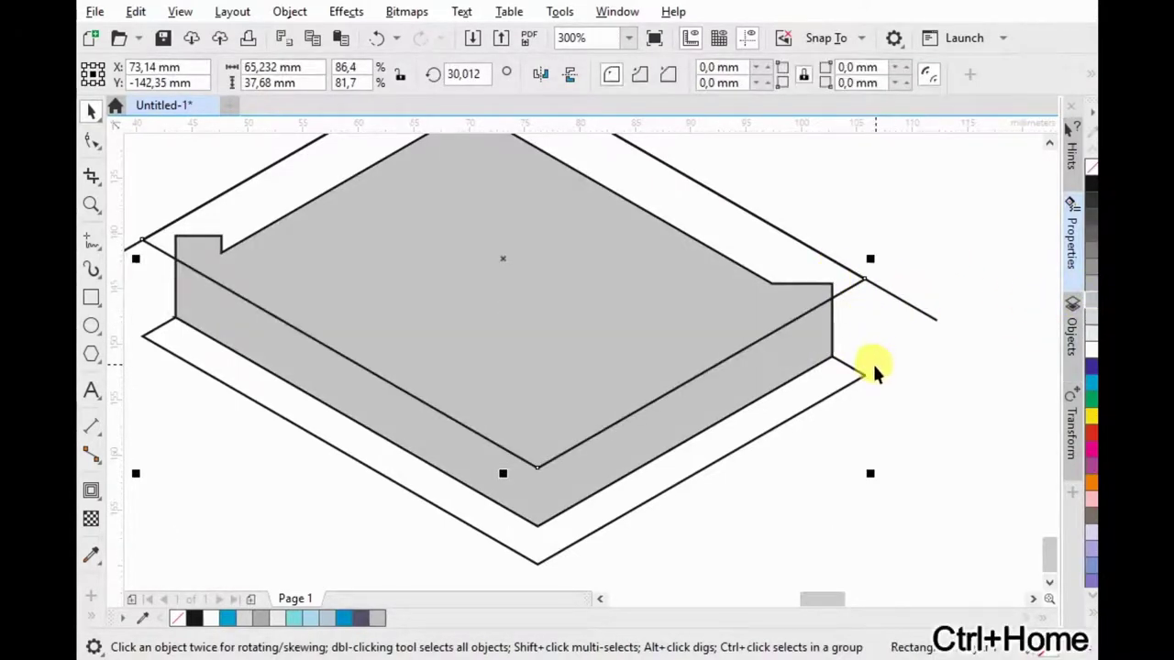
pyautogui.click(100, 255)
pyautogui.click(183, 287)
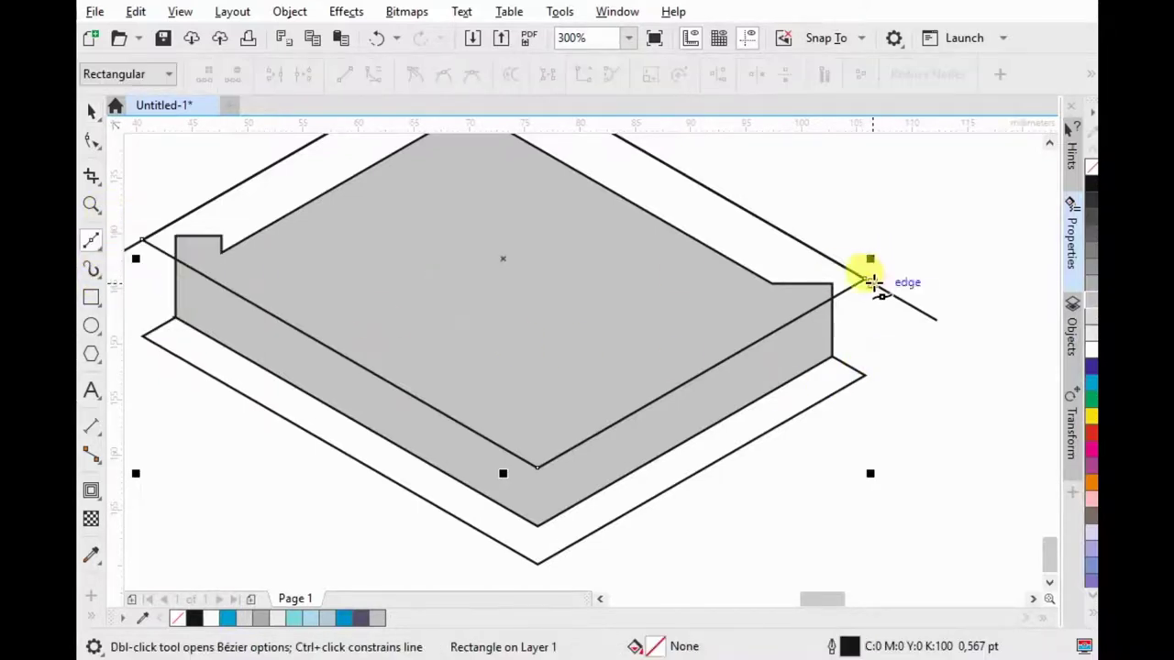
pyautogui.click(865, 277)
pyautogui.click(866, 374)
pyautogui.click(832, 358)
pyautogui.click(834, 290)
pyautogui.click(866, 275)
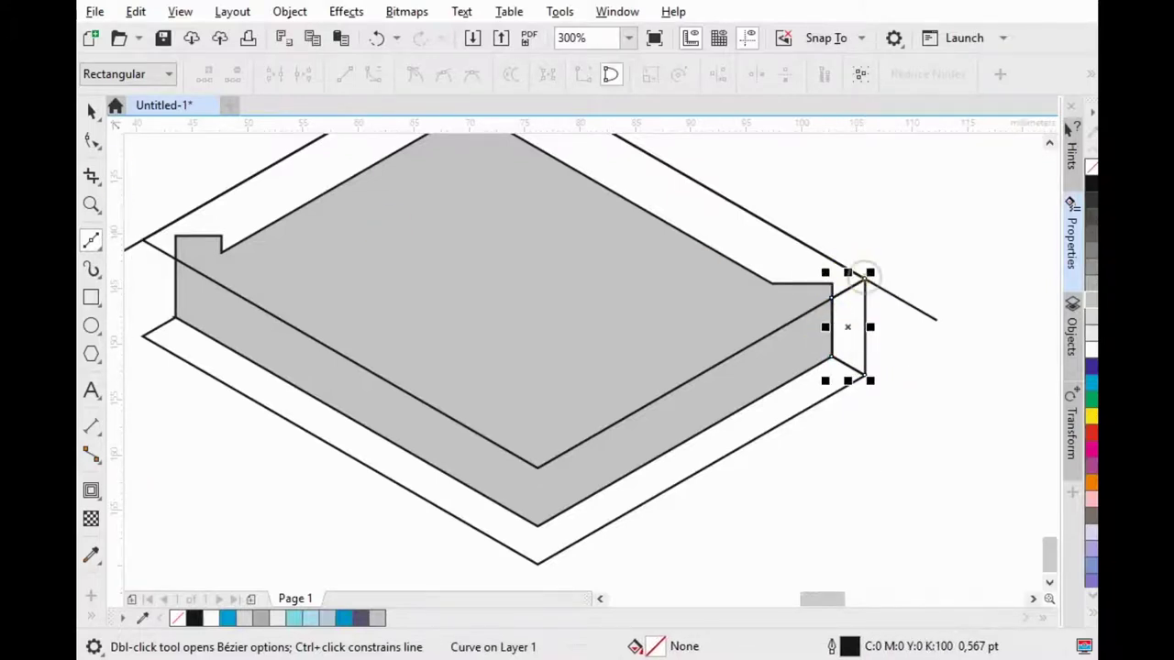
pyautogui.press('space')
# Step: Bring the outer outline to the front and move the book beside the plant and mug
pyautogui.click(235, 222)
pyautogui.hotkey('ctrl', 'Home')
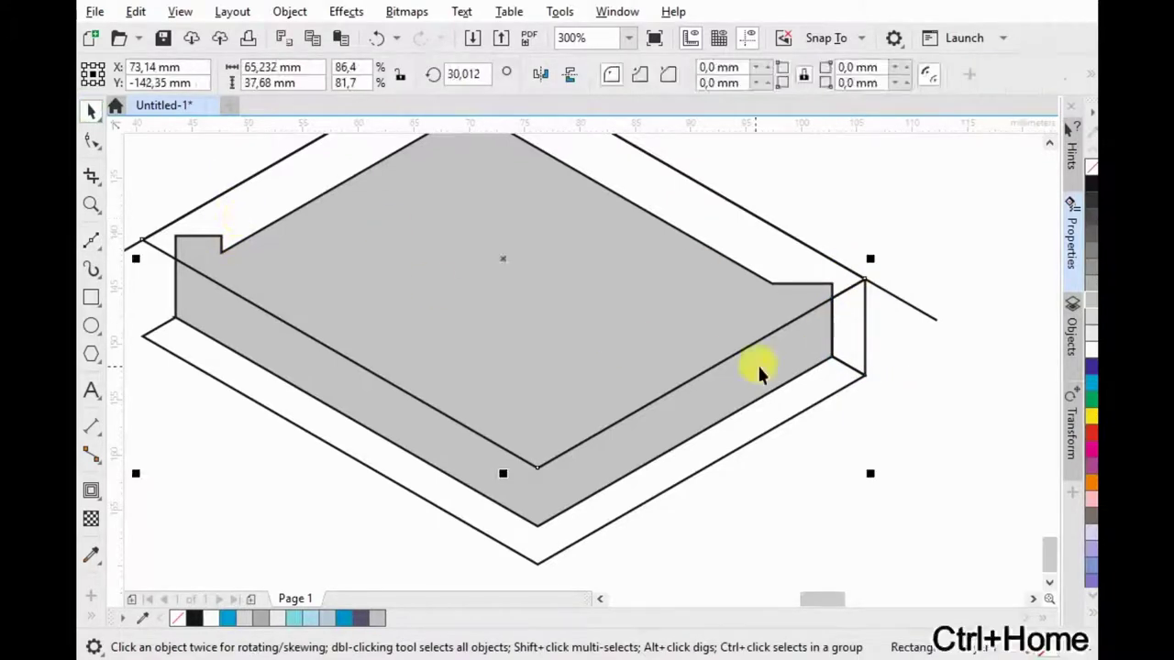
pyautogui.scroll(-2, 826, 355)
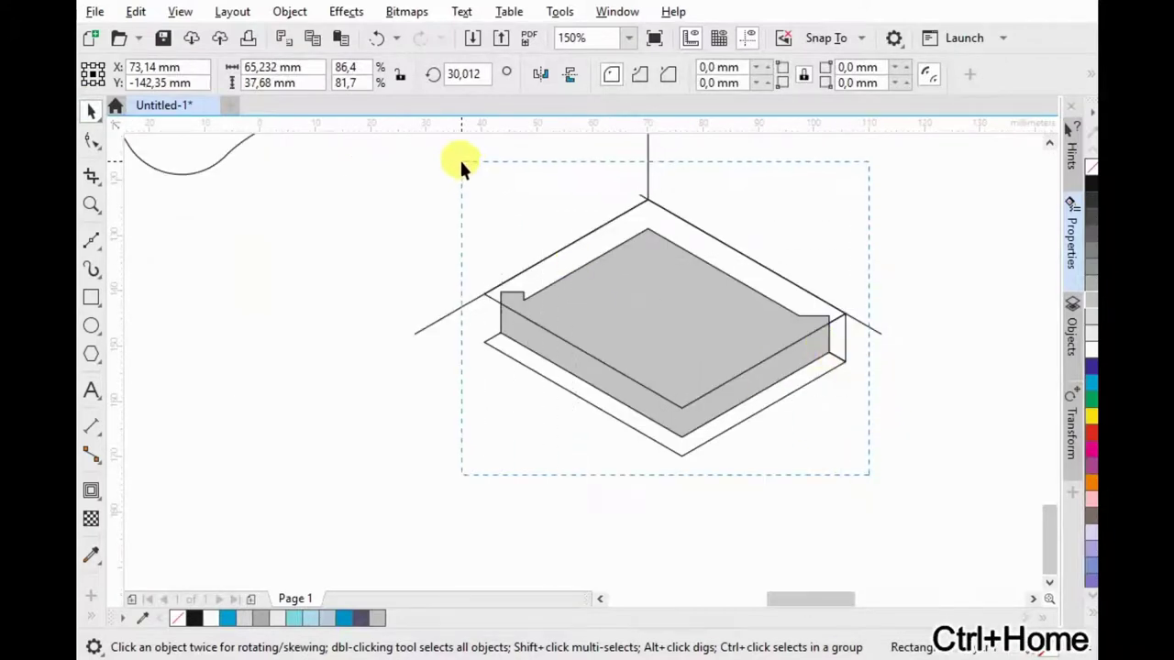
pyautogui.scroll(-1, 597, 328)
pyautogui.scroll(-2, 597, 328)
pyautogui.moveTo(606, 326); pyautogui.dragTo(885, 299)
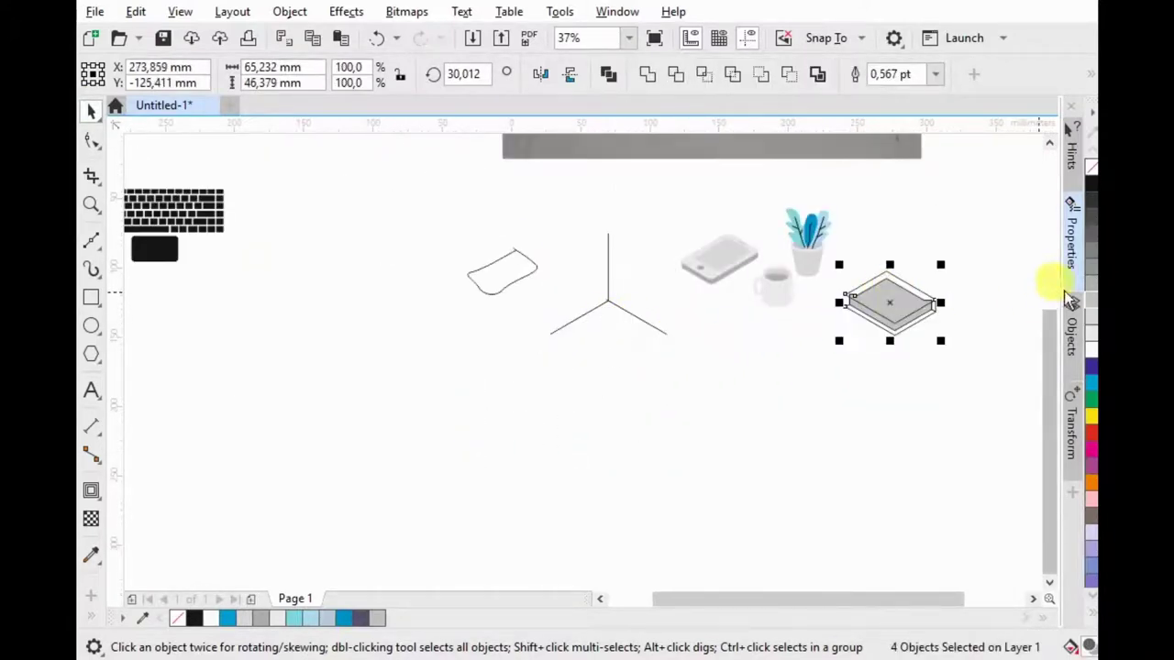
pyautogui.scroll(1, 973, 289)
pyautogui.scroll(1, 862, 321)
# Step: Colour the book's side face light grey and its page edge white
pyautogui.click(791, 365)
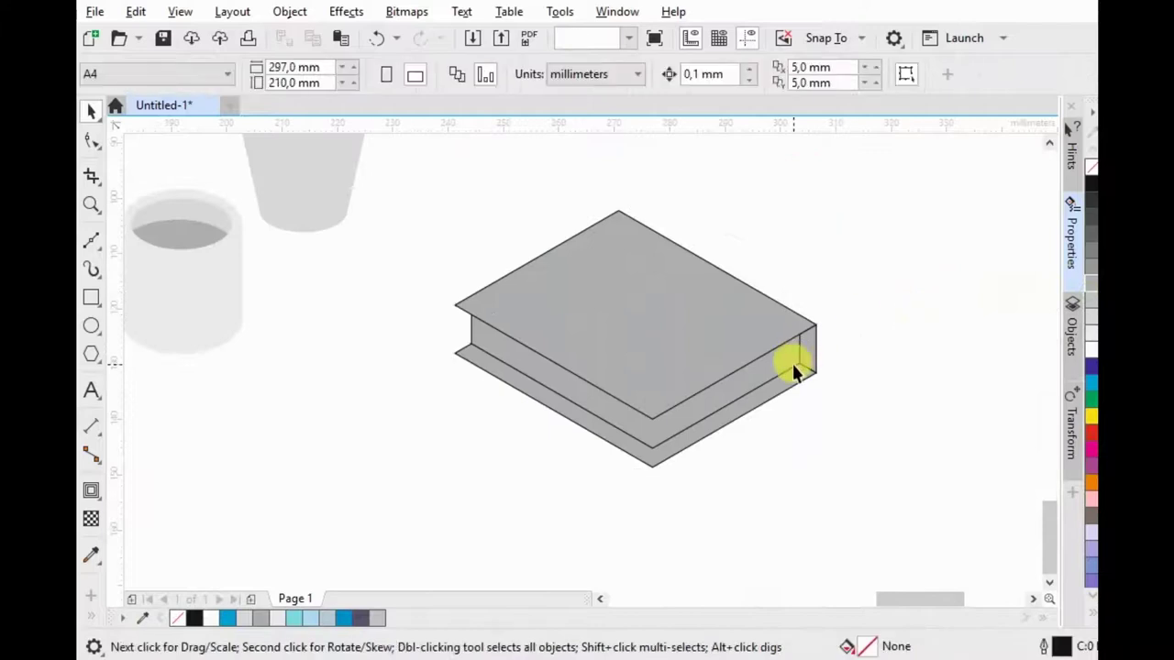
pyautogui.click(1091, 323)
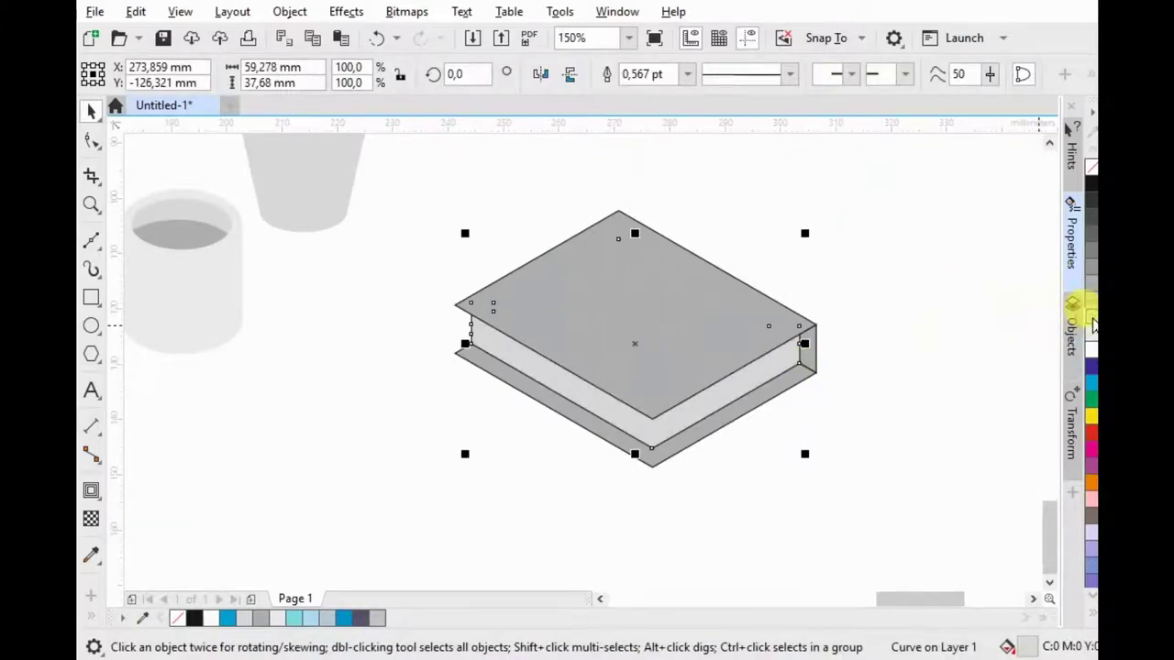
pyautogui.click(1091, 341)
pyautogui.click(926, 316)
# Step: Select all the book's parts and group them
pyautogui.scroll(-1, 960, 275)
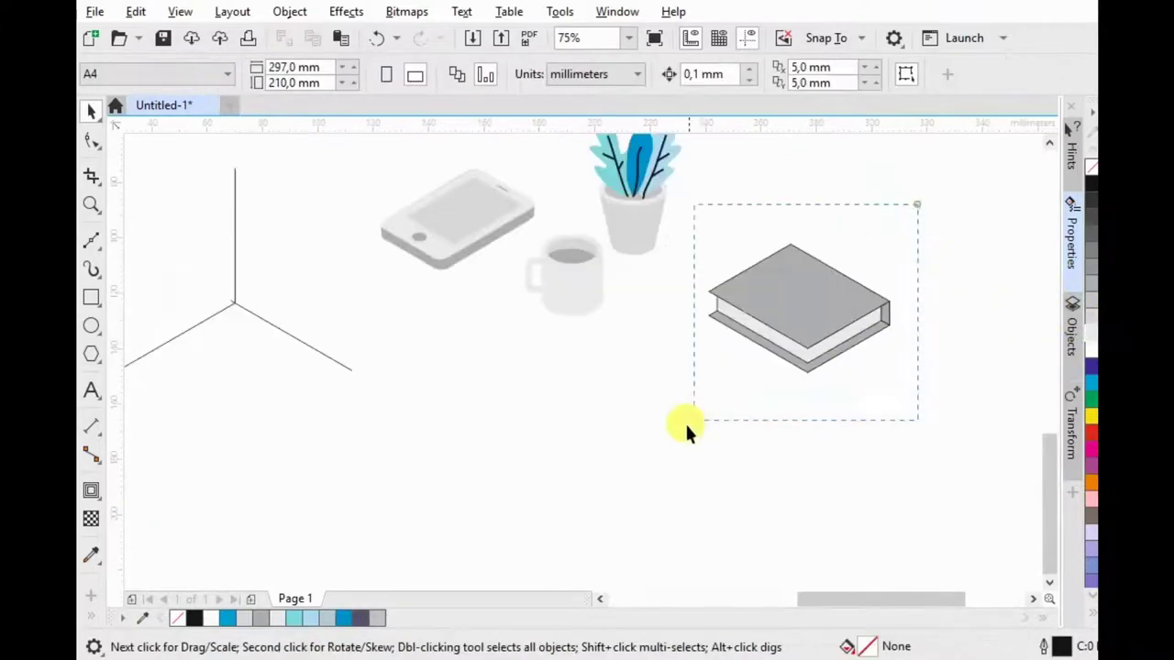
pyautogui.moveTo(917, 204); pyautogui.dragTo(704, 405)
pyautogui.rightClick(792, 290)
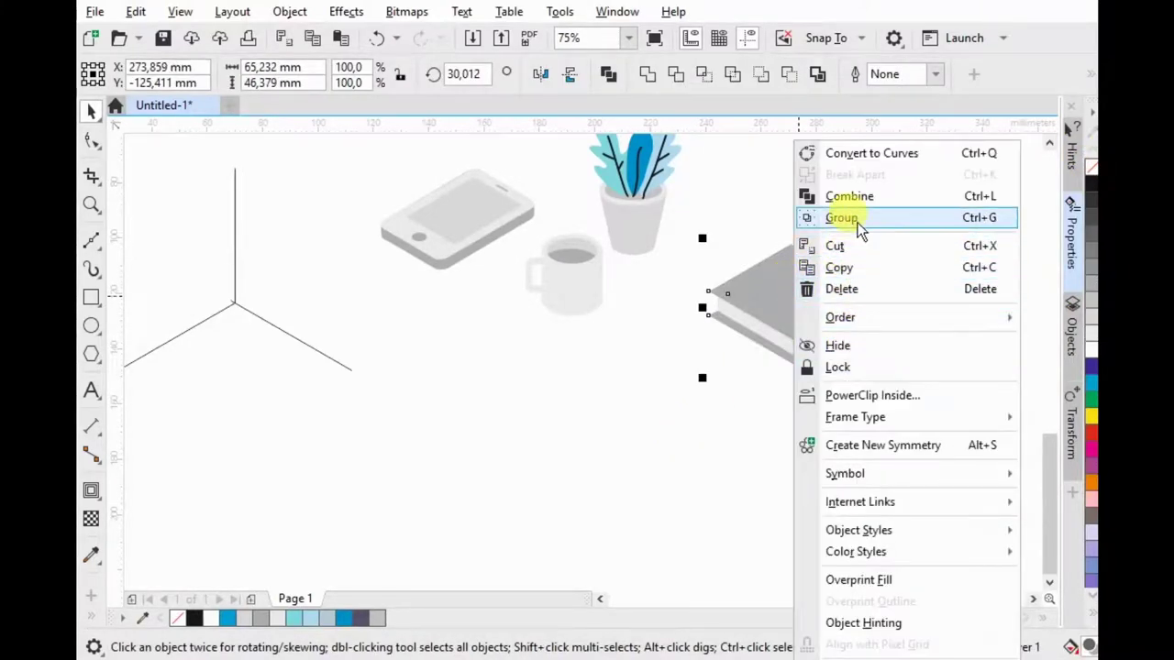
pyautogui.click(844, 218)
pyautogui.click(873, 246)
pyautogui.scroll(-1, 869, 490)
pyautogui.scroll(-1, 858, 476)
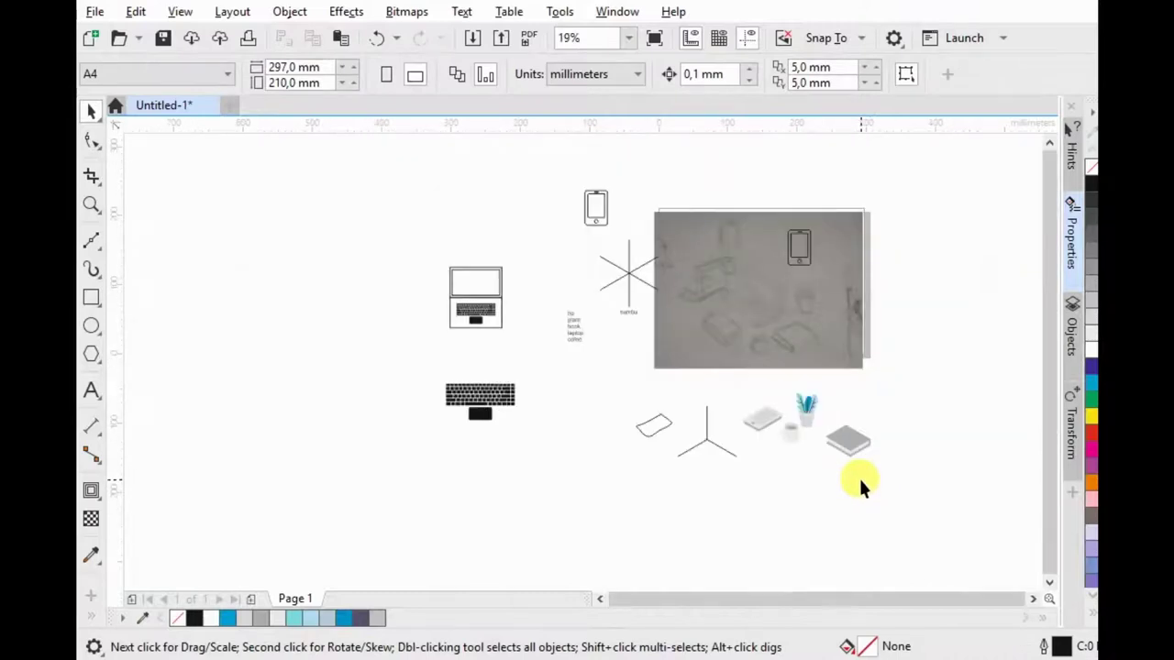
# Step: Copy the laptop onto the isometric axes and group its two screen outlines
pyautogui.scroll(1, 486, 287)
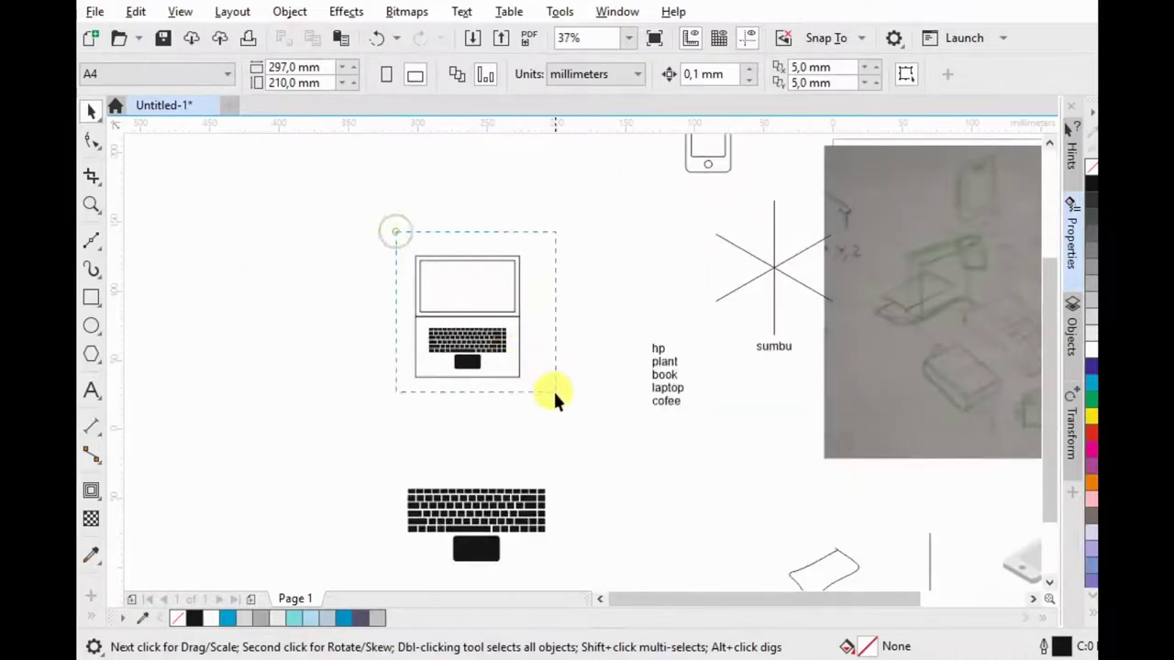
pyautogui.scroll(-1, 529, 228)
pyautogui.moveTo(500, 268); pyautogui.dragTo(750, 475)
pyautogui.scroll(1, 743, 427)
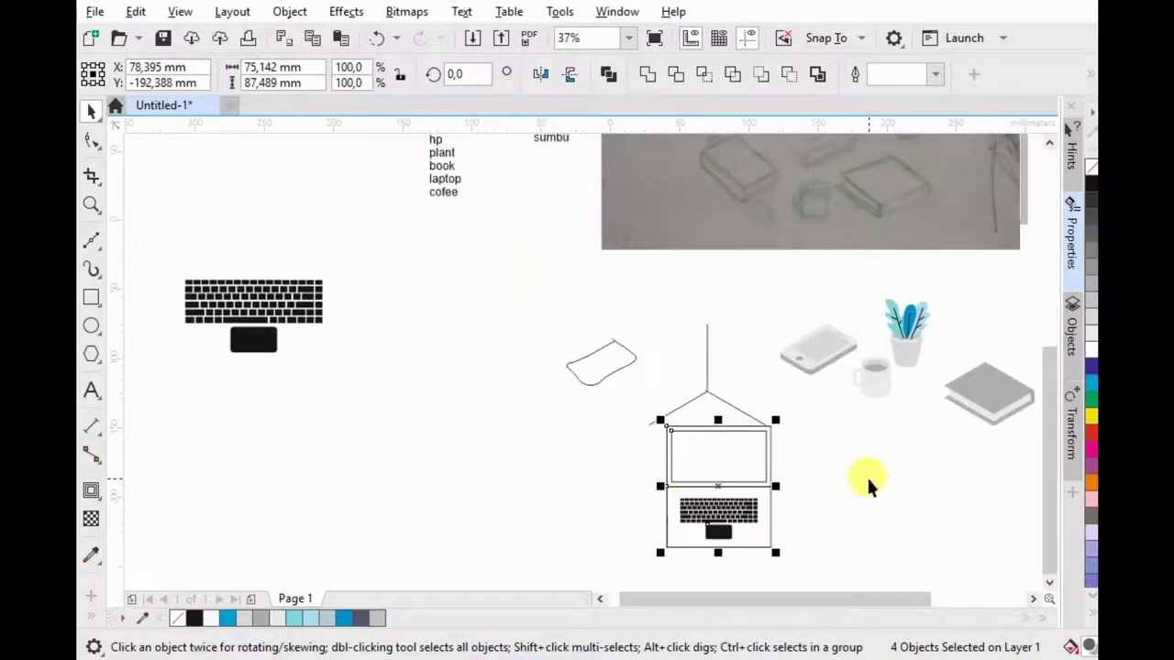
pyautogui.click(712, 450)
pyautogui.rightClick(713, 450)
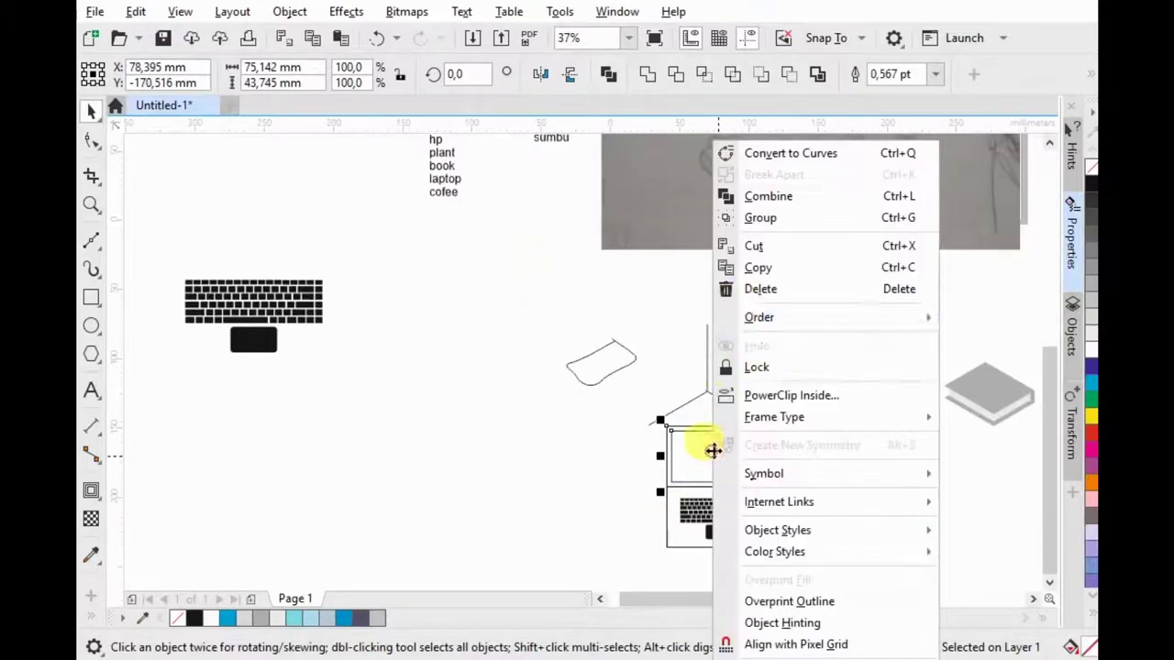
pyautogui.press('Escape')
pyautogui.hotkey('ctrl', 'g')
# Step: Snap the screen's corner to the axes' apex and skew it along the right axis
pyautogui.scroll(1, 683, 430)
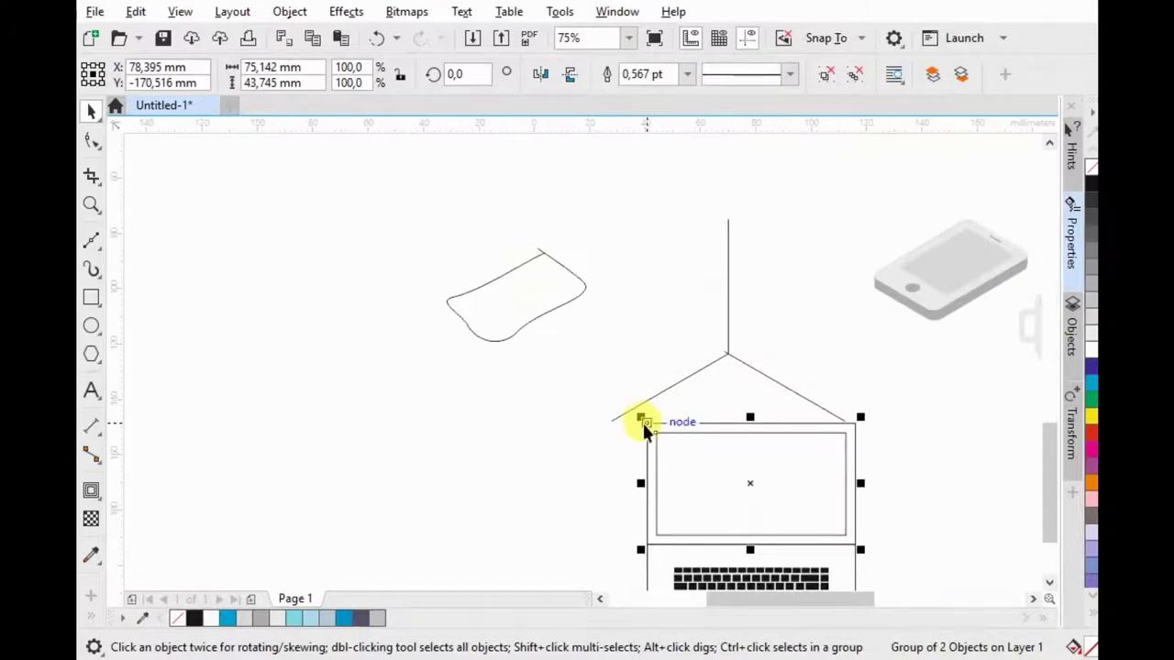
pyautogui.moveTo(645, 430); pyautogui.dragTo(729, 367)
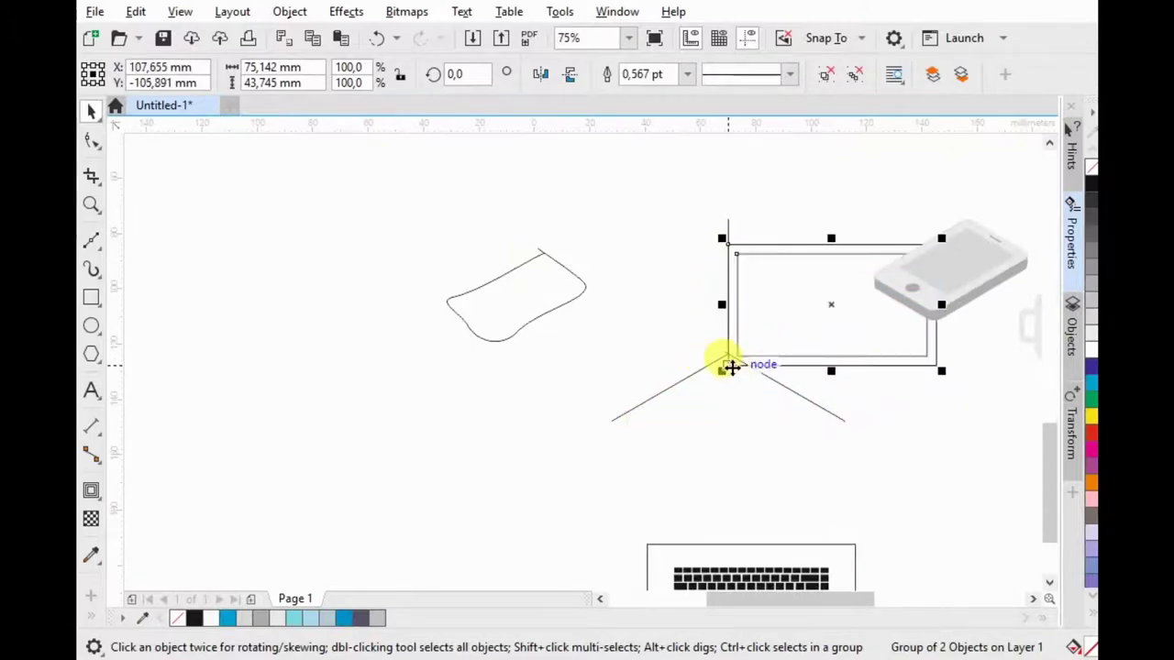
pyautogui.click(944, 325)
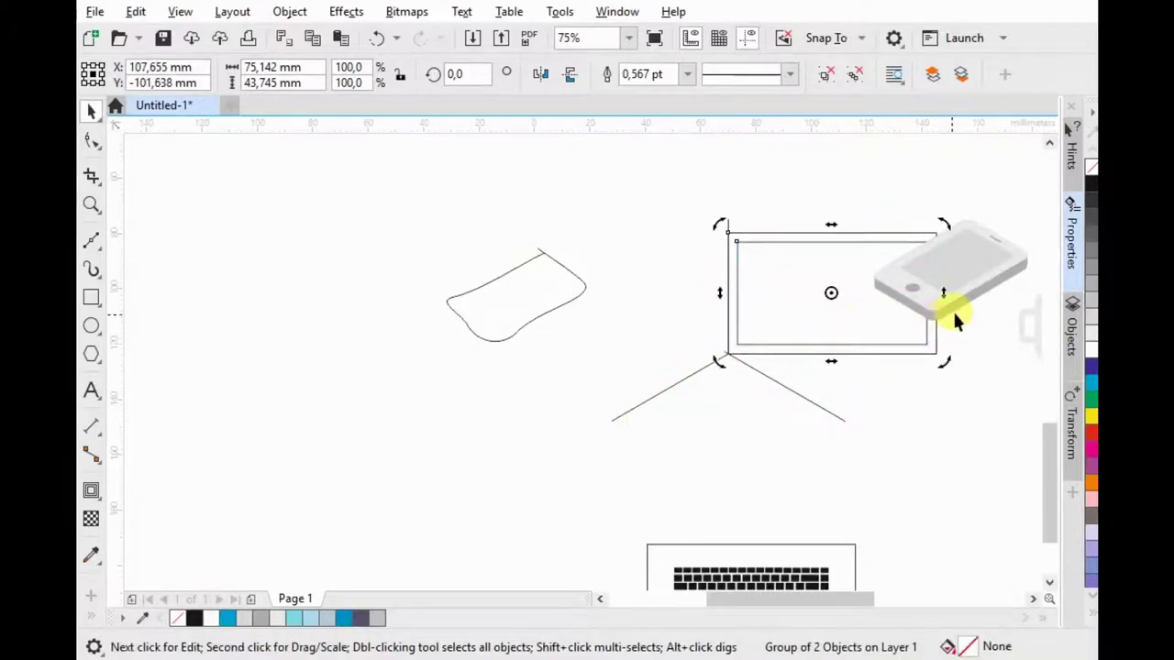
pyautogui.moveTo(947, 287)
pyautogui.mouseDown()
pyautogui.moveTo(937, 429)
pyautogui.moveTo(941, 415)
pyautogui.mouseUp()
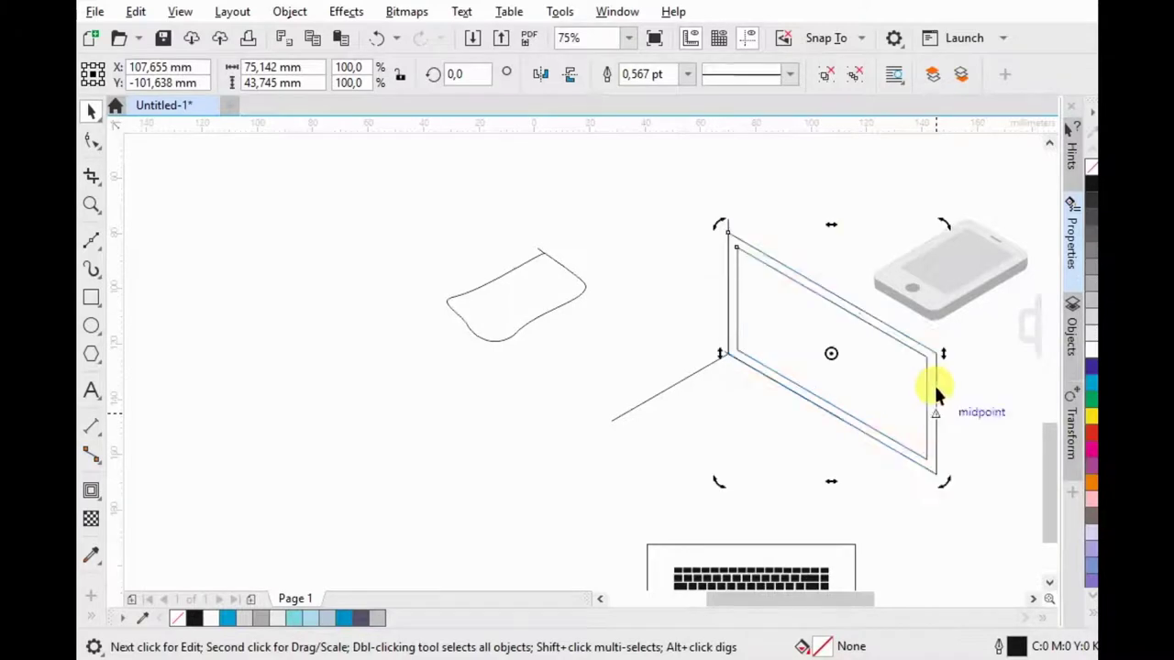
# Step: Group the keyboard with its frame
pyautogui.scroll(-2, 944, 419)
pyautogui.click(848, 401)
pyautogui.moveTo(734, 367); pyautogui.dragTo(883, 453)
pyautogui.rightClick(796, 399)
pyautogui.click(893, 220)
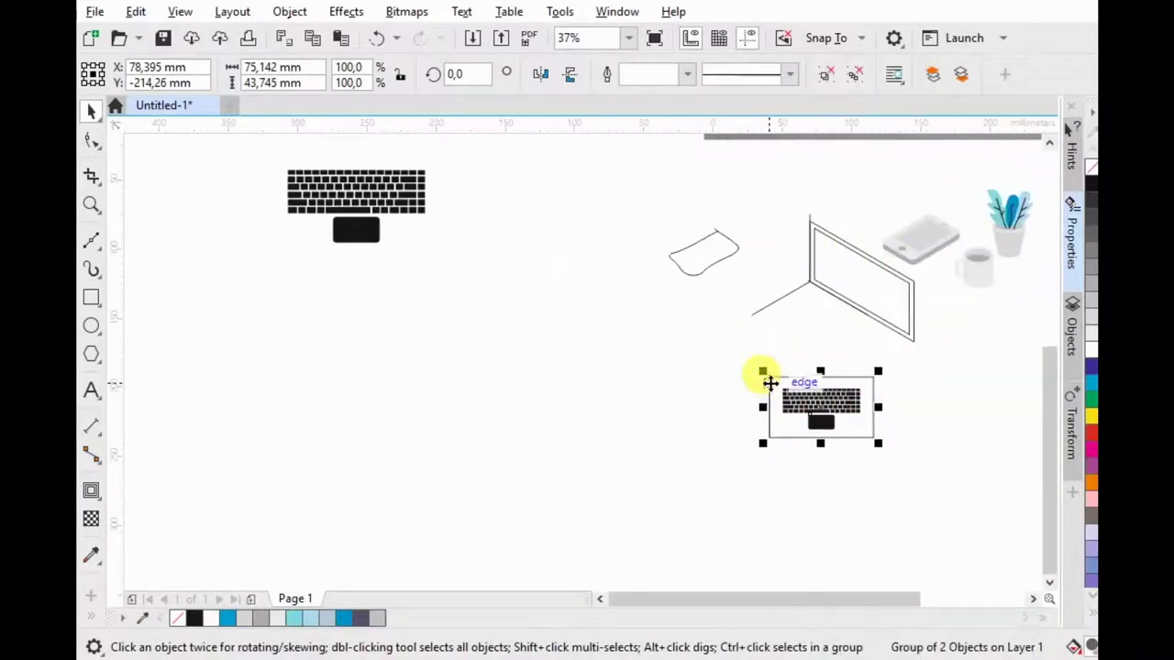
# Step: Rotate the keyboard 45°, mirror it, and flatten it onto the laptop base at about 92.8% height
pyautogui.moveTo(768, 378); pyautogui.dragTo(804, 277)
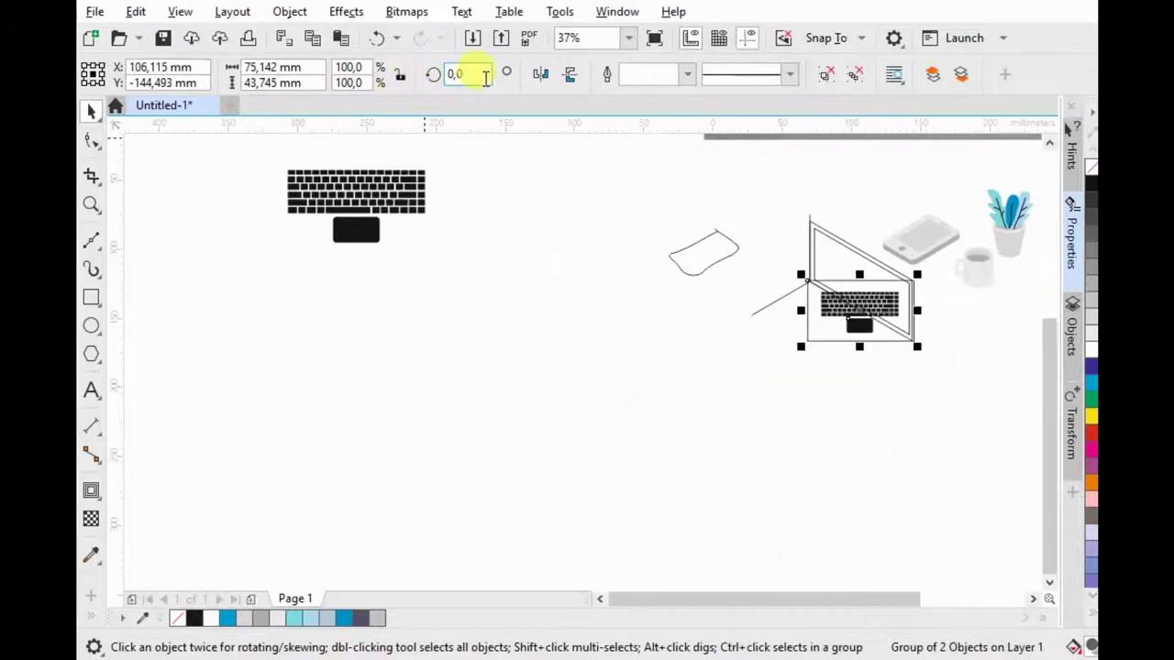
pyautogui.write('45')
pyautogui.press('Return')
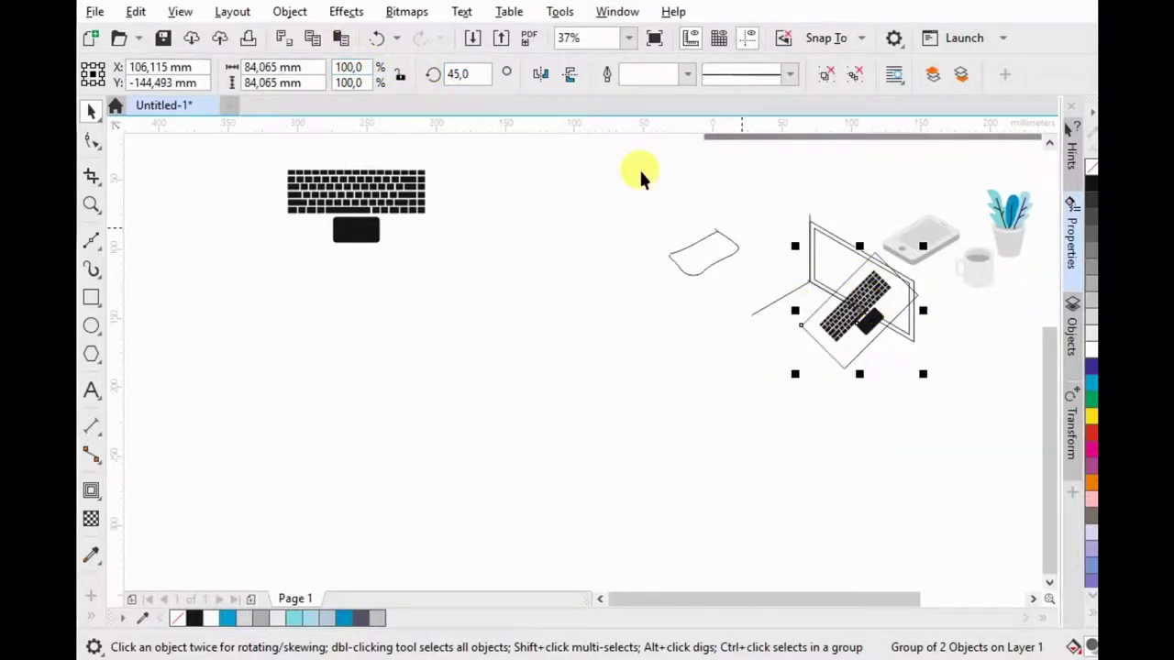
pyautogui.click(541, 73)
pyautogui.scroll(2, 883, 288)
pyautogui.moveTo(856, 231)
pyautogui.mouseDown()
pyautogui.moveTo(789, 271)
pyautogui.moveTo(787, 289)
pyautogui.mouseUp()
pyautogui.moveTo(814, 523); pyautogui.dragTo(811, 423)
pyautogui.scroll(2, 912, 419)
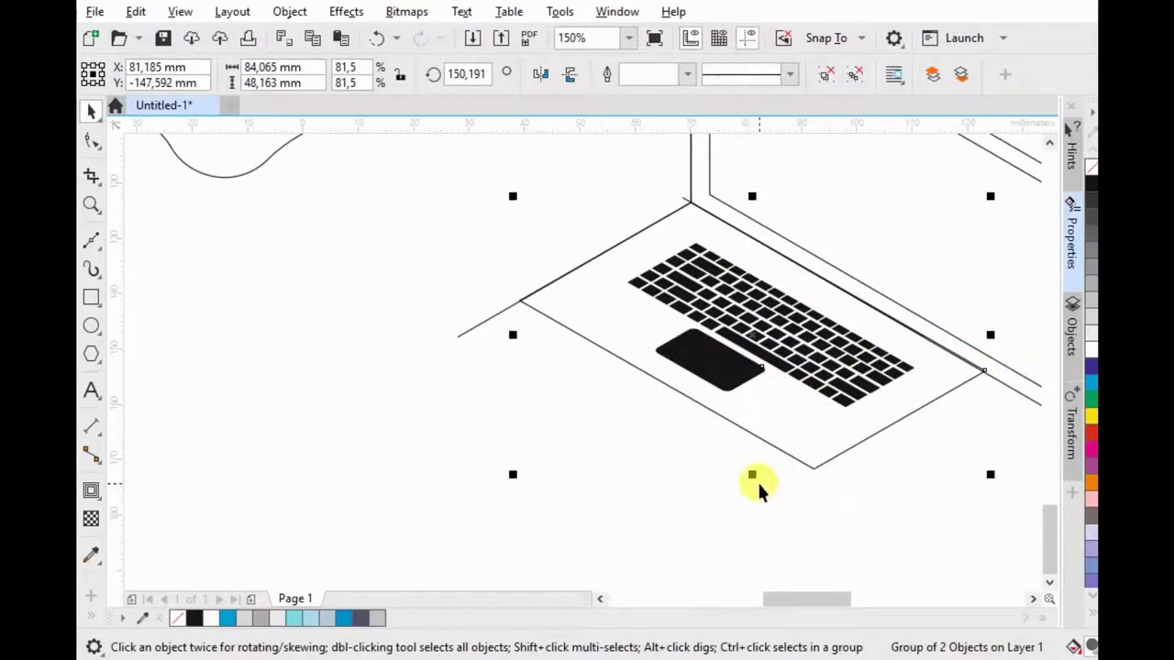
pyautogui.moveTo(754, 477); pyautogui.dragTo(760, 479)
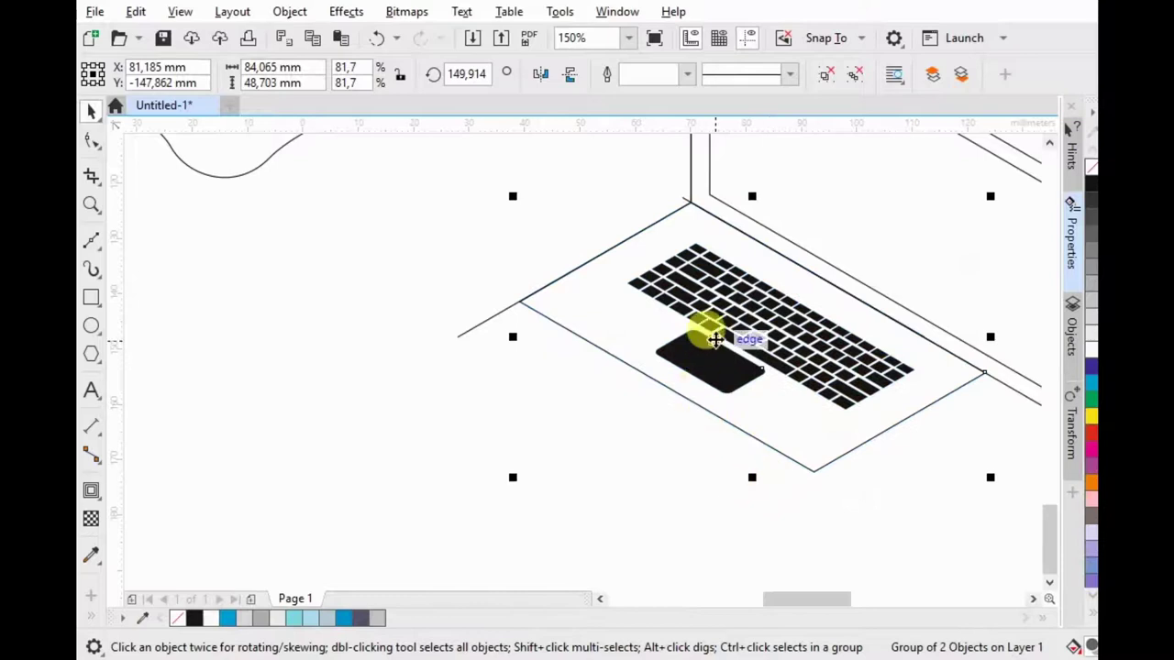
pyautogui.scroll(-2, 670, 367)
# Step: Narrow the laptop screen outline and skew it to line up with the base
pyautogui.click(876, 334)
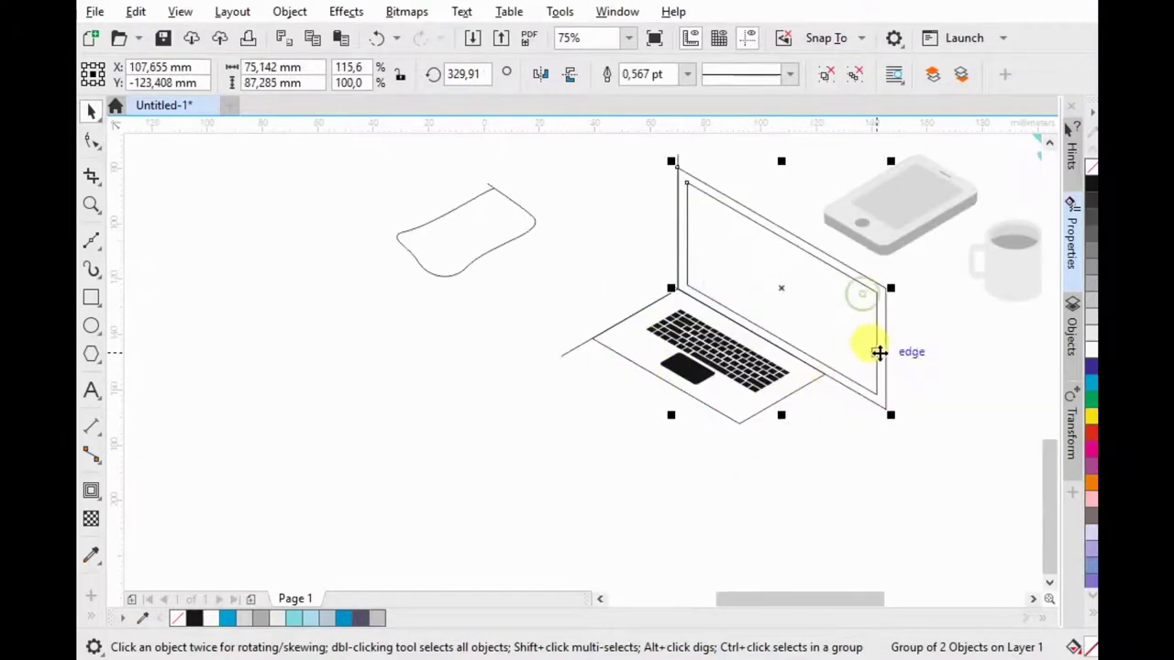
pyautogui.moveTo(892, 290); pyautogui.dragTo(824, 396)
pyautogui.click(822, 392)
pyautogui.moveTo(831, 292)
pyautogui.mouseDown()
pyautogui.moveTo(830, 249)
pyautogui.moveTo(880, 256)
pyautogui.mouseUp()
pyautogui.scroll(2, 825, 262)
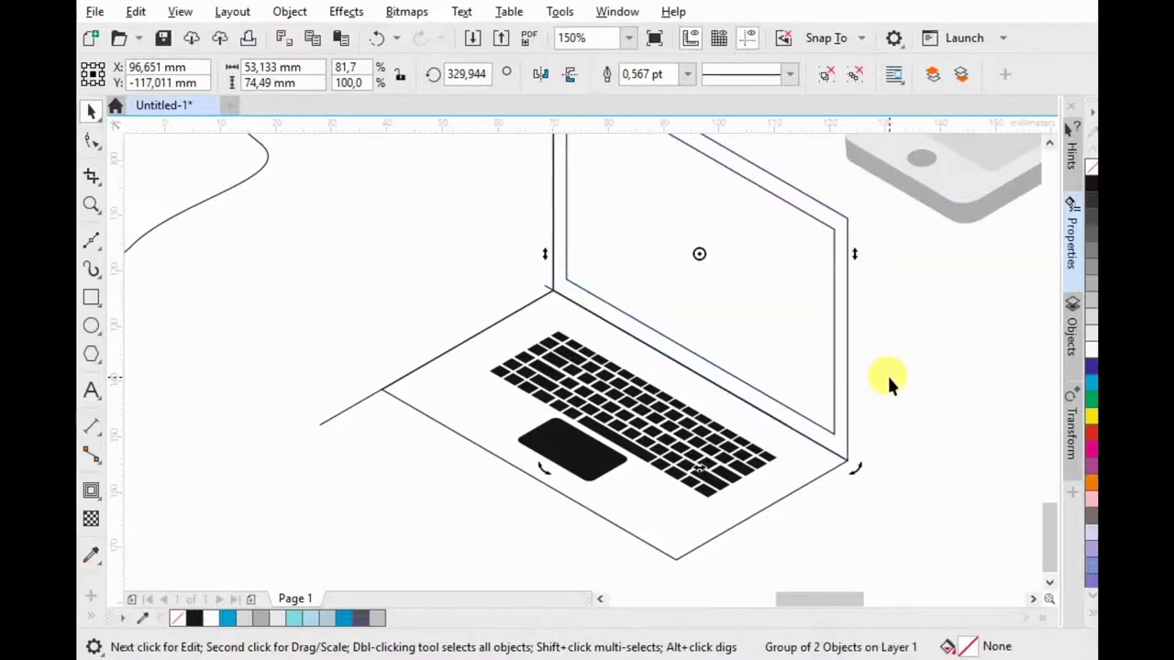
pyautogui.click(887, 373)
pyautogui.scroll(-2, 844, 304)
# Step: Move the screen and keyboard down-right, and shift the blob and axis lines left
pyautogui.click(779, 259)
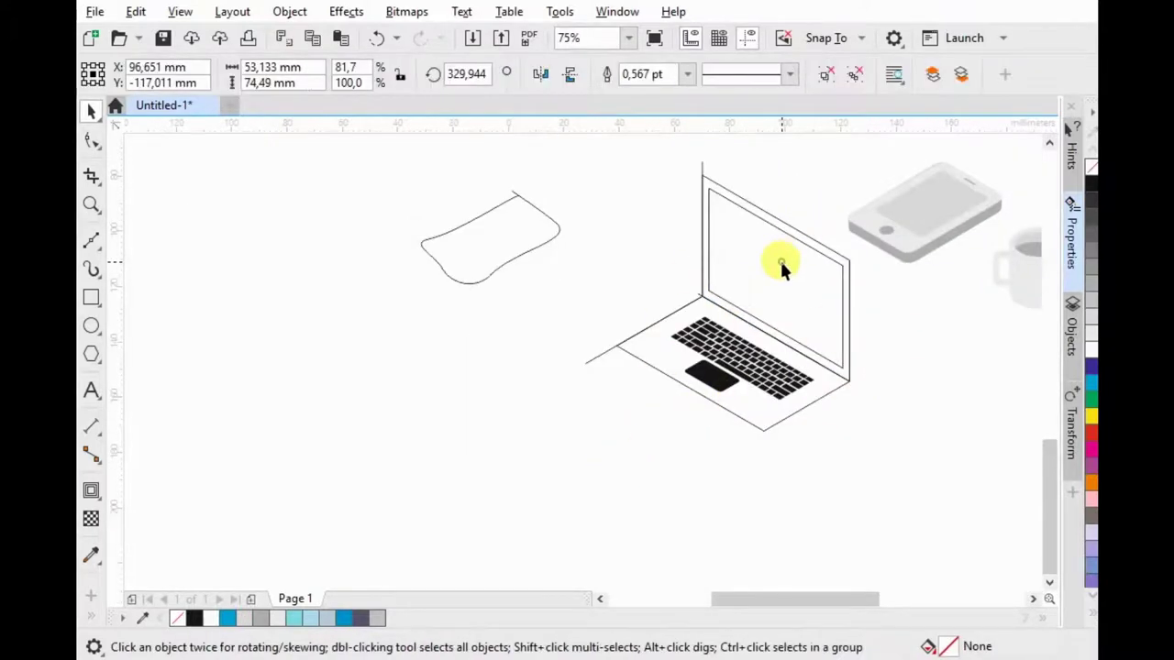
pyautogui.keyDown('shift'); pyautogui.click(694, 375); pyautogui.keyUp('shift')
pyautogui.scroll(-2, 775, 312)
pyautogui.moveTo(795, 315); pyautogui.dragTo(921, 389)
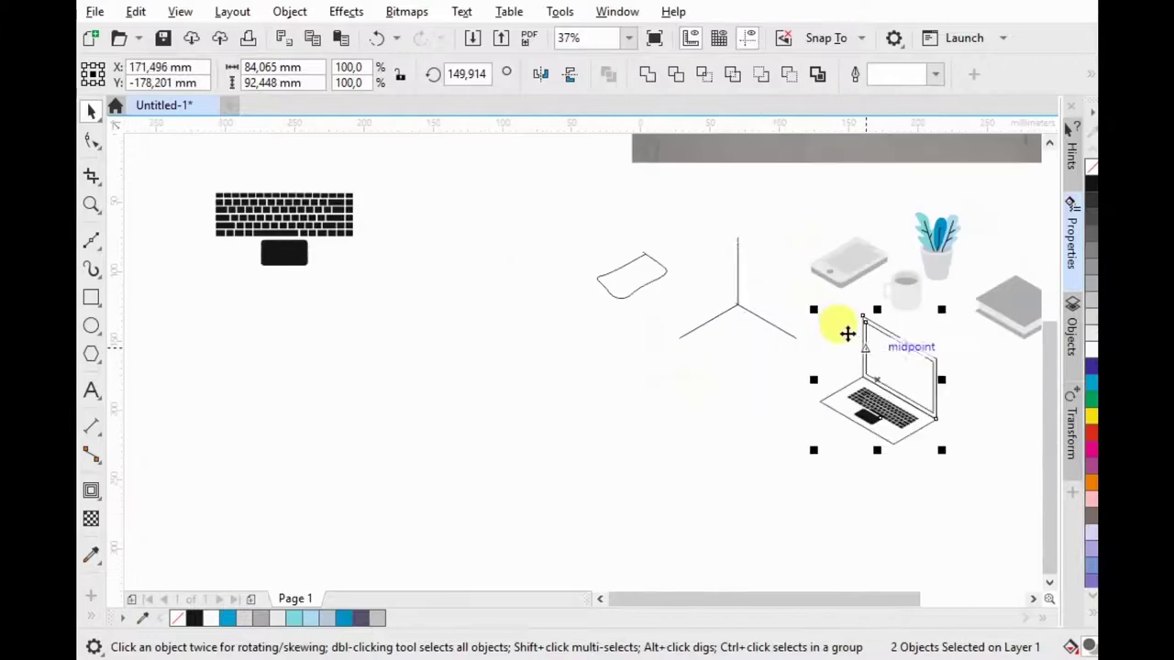
pyautogui.moveTo(822, 209)
pyautogui.mouseDown()
pyautogui.moveTo(686, 364)
pyautogui.moveTo(587, 353)
pyautogui.mouseUp()
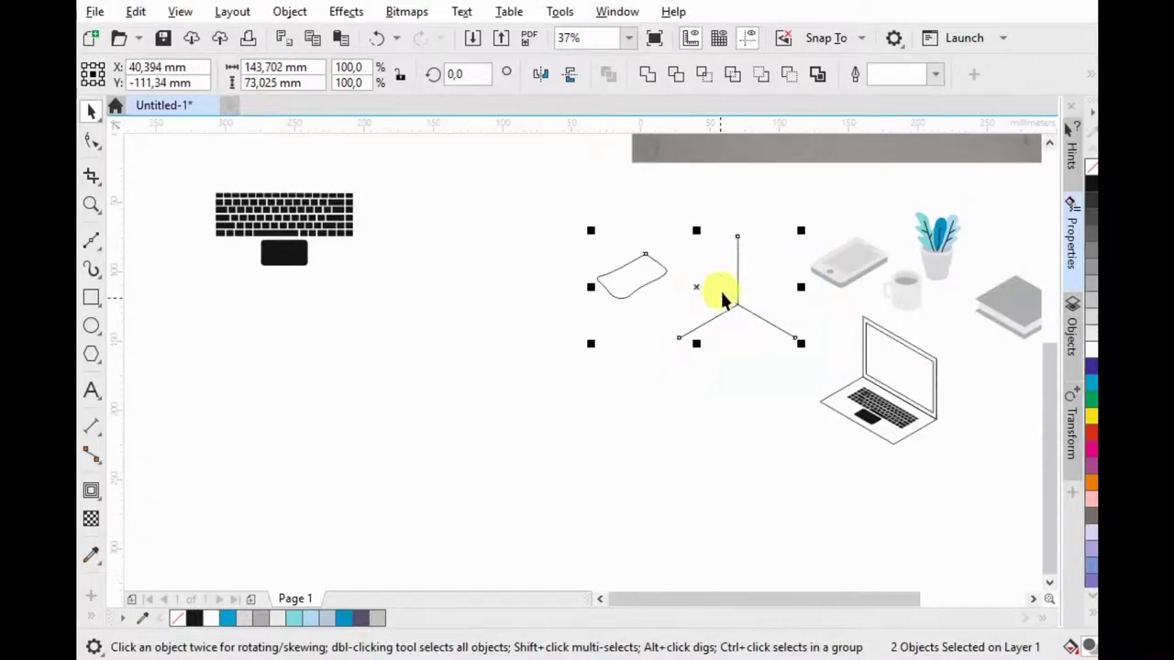
pyautogui.moveTo(723, 302); pyautogui.dragTo(599, 304)
pyautogui.click(951, 435)
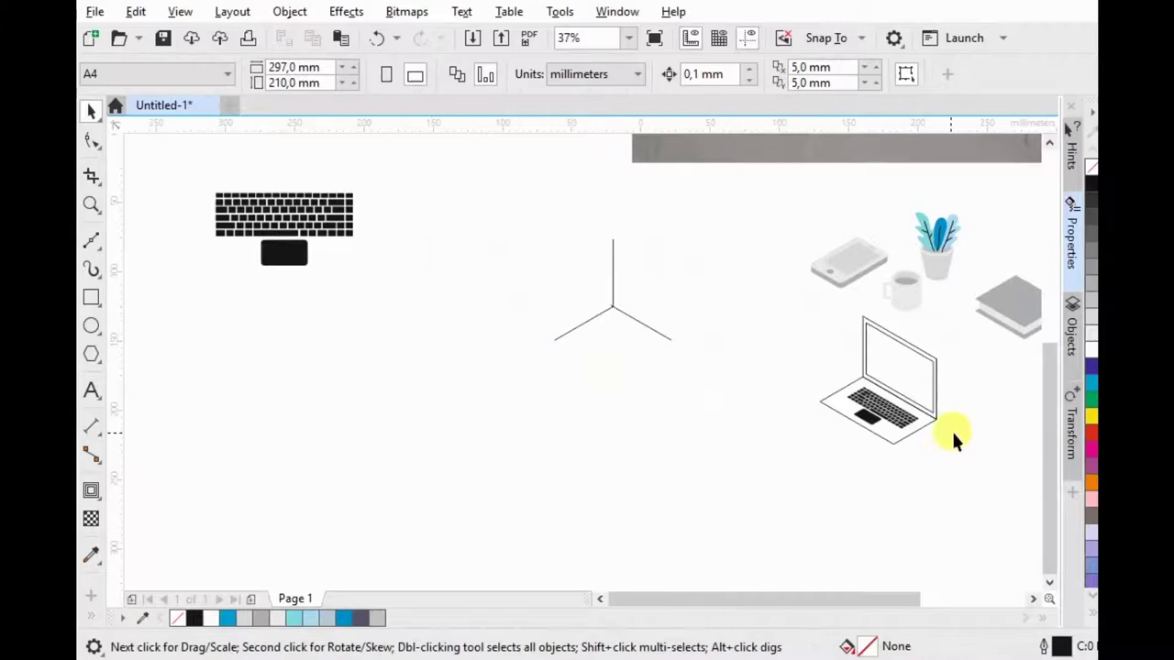
# Step: Move the laptop group next to the axis lines
pyautogui.scroll(2, 949, 408)
pyautogui.click(910, 296)
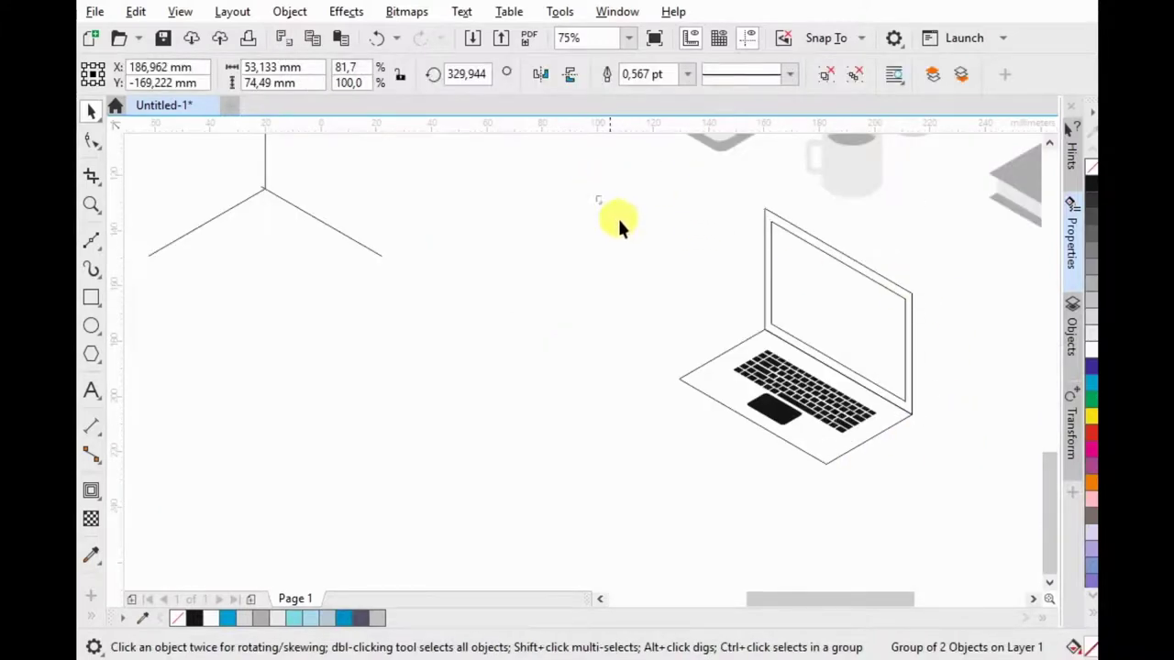
pyautogui.scroll(-2, 908, 330)
pyautogui.moveTo(886, 336); pyautogui.dragTo(747, 367)
pyautogui.click(829, 427)
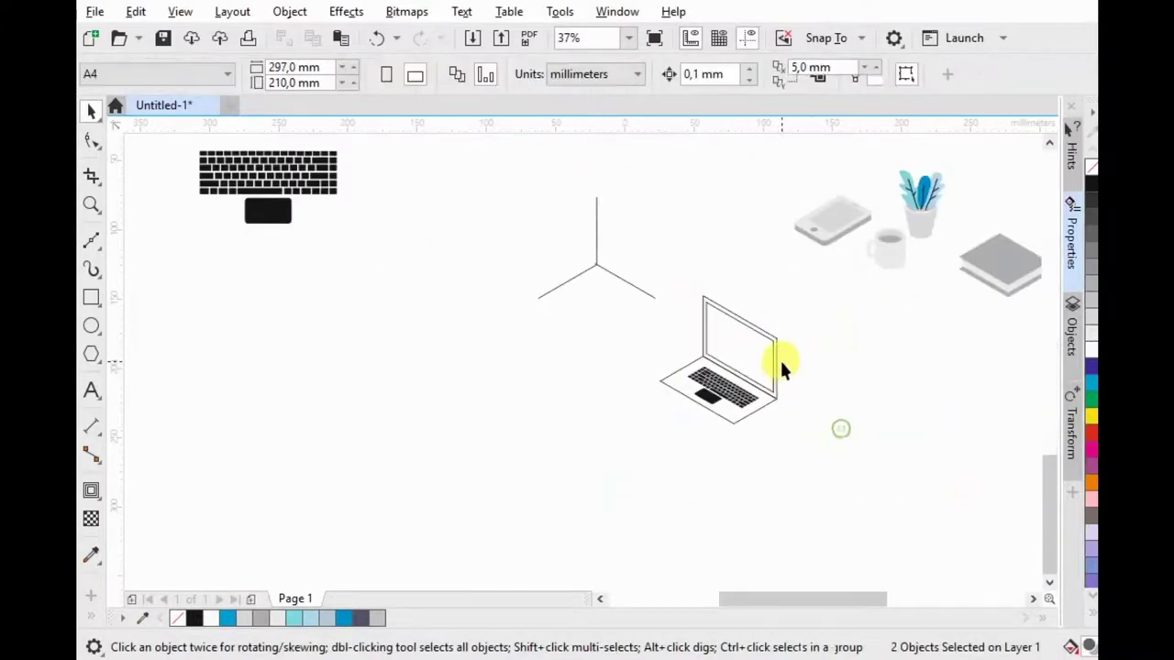
pyautogui.scroll(2, 779, 357)
# Step: Ungroup the laptop pieces twice and select the screen outline for node editing
pyautogui.rightClick(767, 321)
pyautogui.click(807, 145)
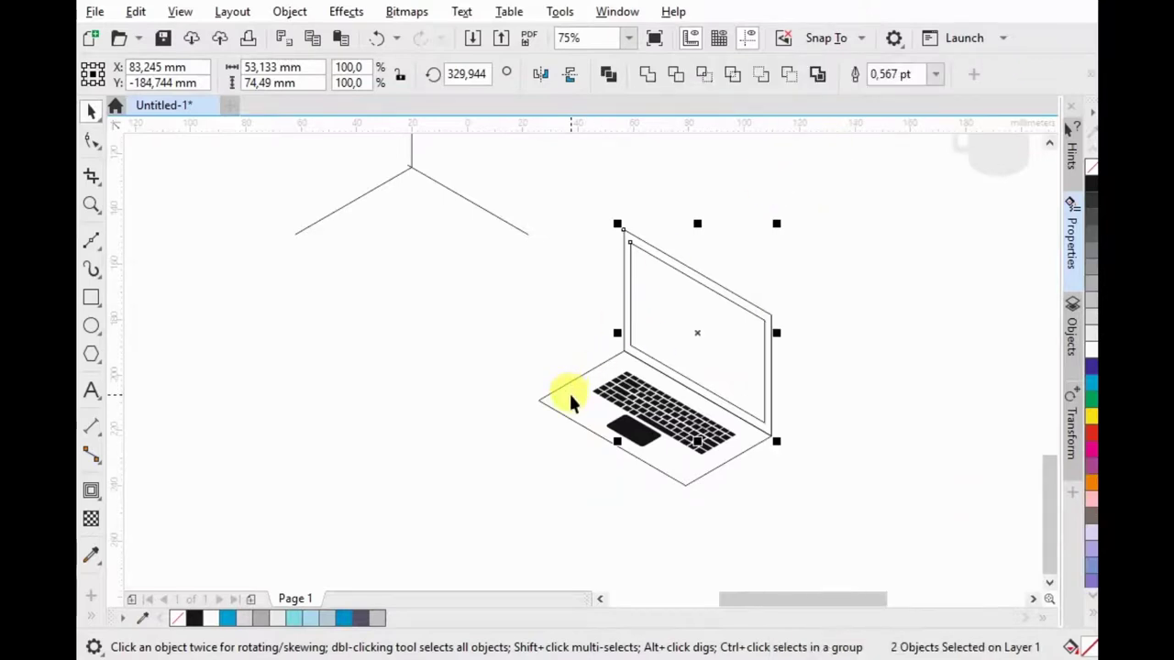
pyautogui.rightClick(571, 394)
pyautogui.click(629, 147)
pyautogui.click(749, 217)
pyautogui.click(626, 235)
pyautogui.press('F10')
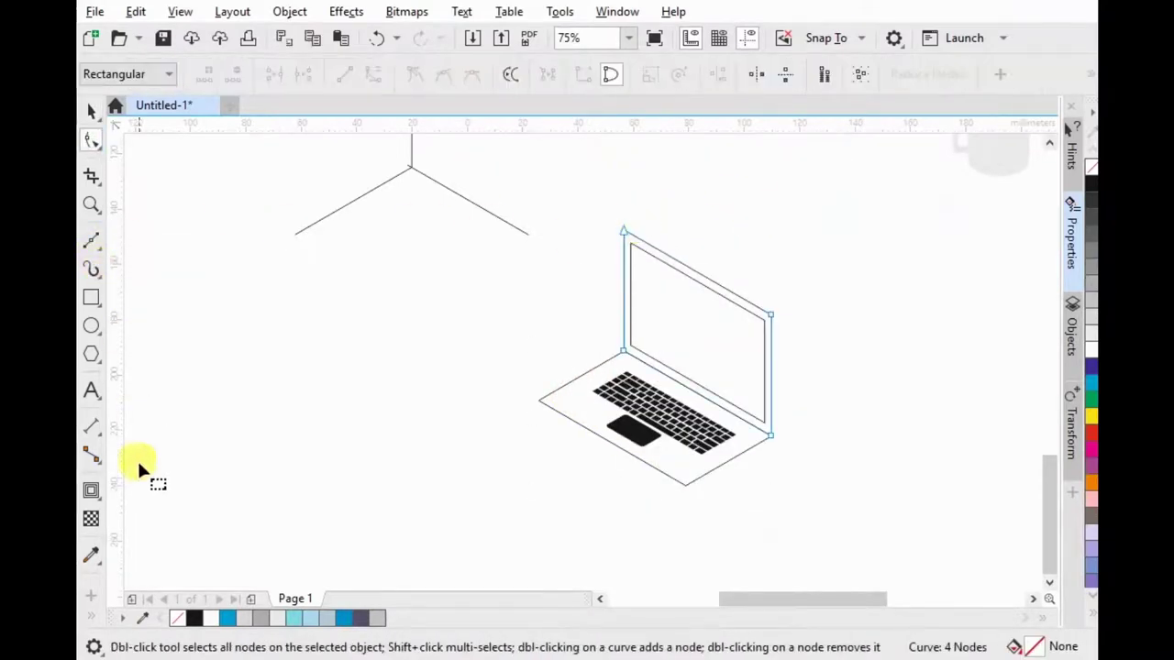
pyautogui.click(100, 489)
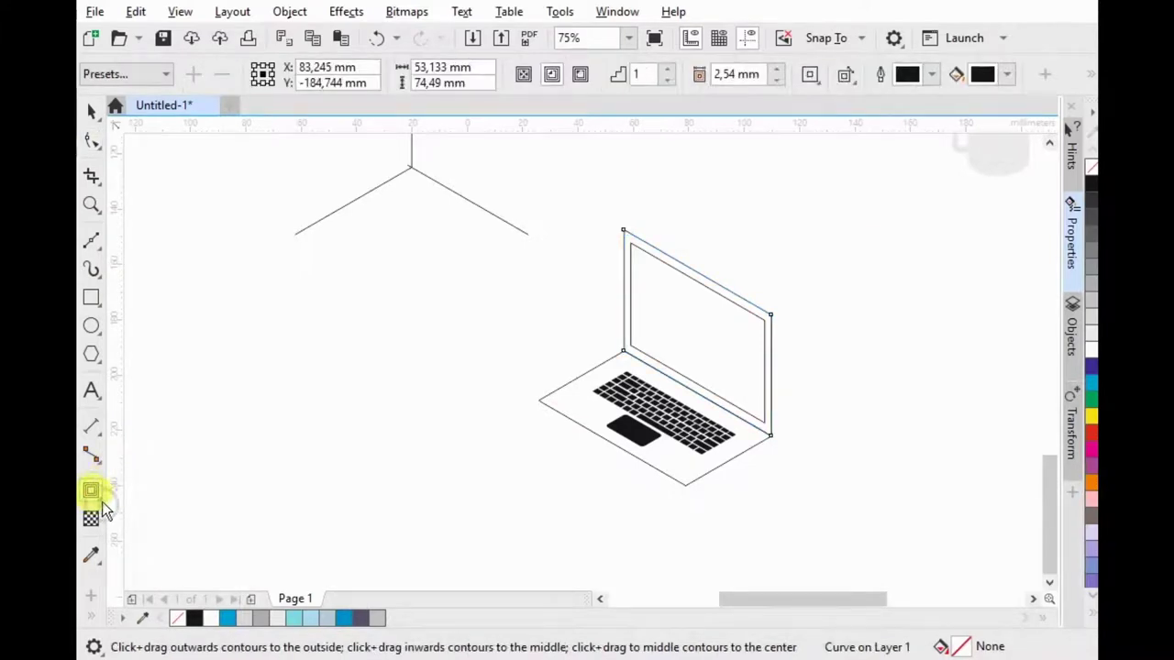
# Step: Extrude the laptop screen outline with a back-facing type and reduce it to a thin bezel
pyautogui.click(102, 501)
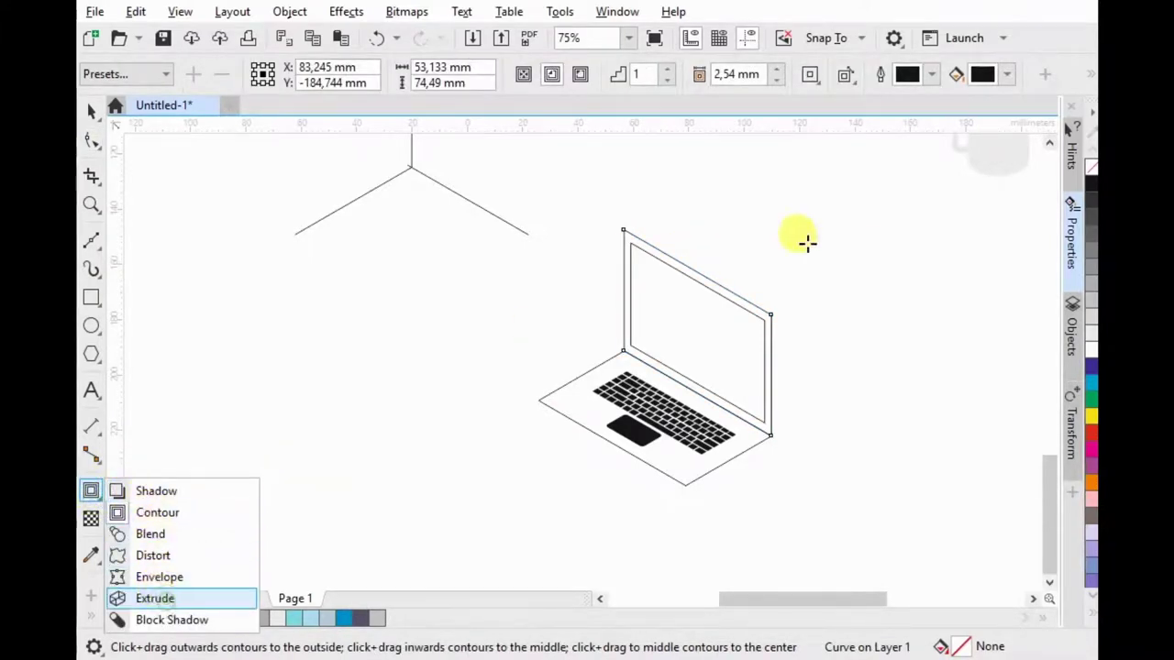
pyautogui.scroll(4, 779, 321)
pyautogui.moveTo(757, 340); pyautogui.dragTo(810, 217)
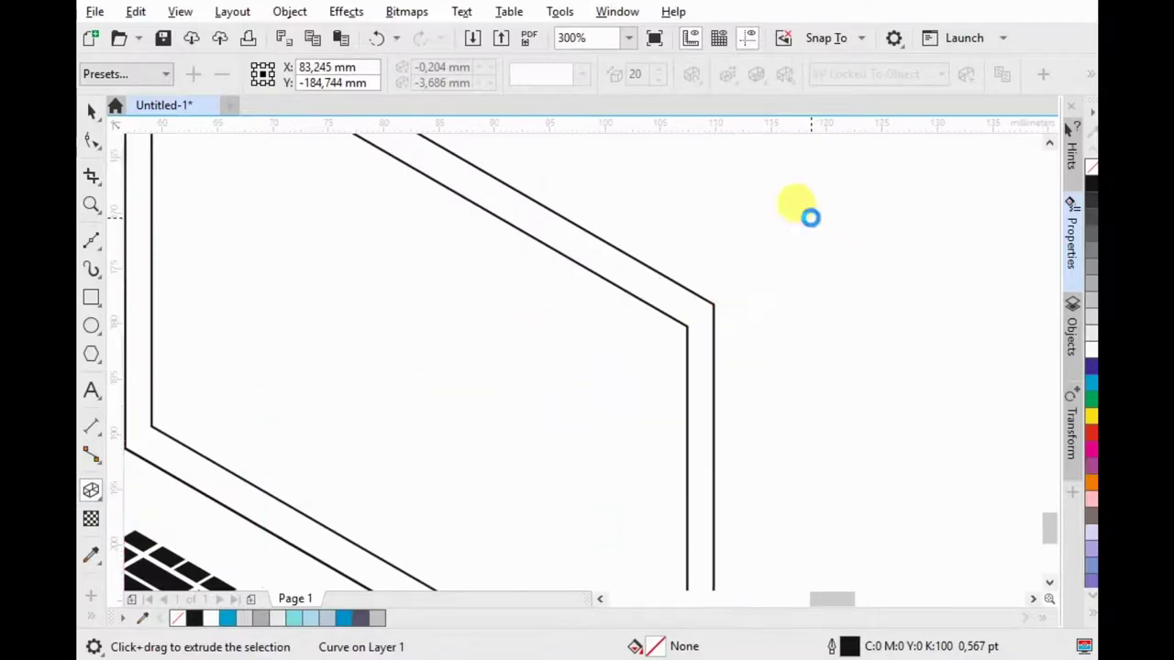
pyautogui.click(563, 86)
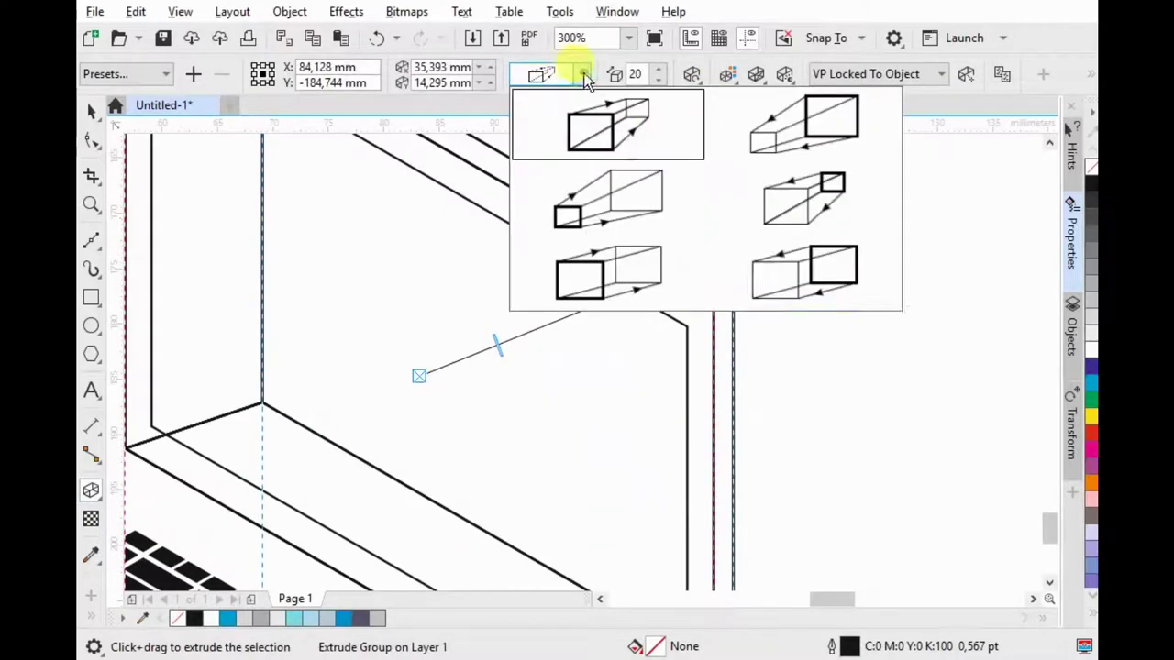
pyautogui.click(768, 263)
pyautogui.scroll(-4, 774, 288)
pyautogui.moveTo(649, 277); pyautogui.dragTo(612, 292)
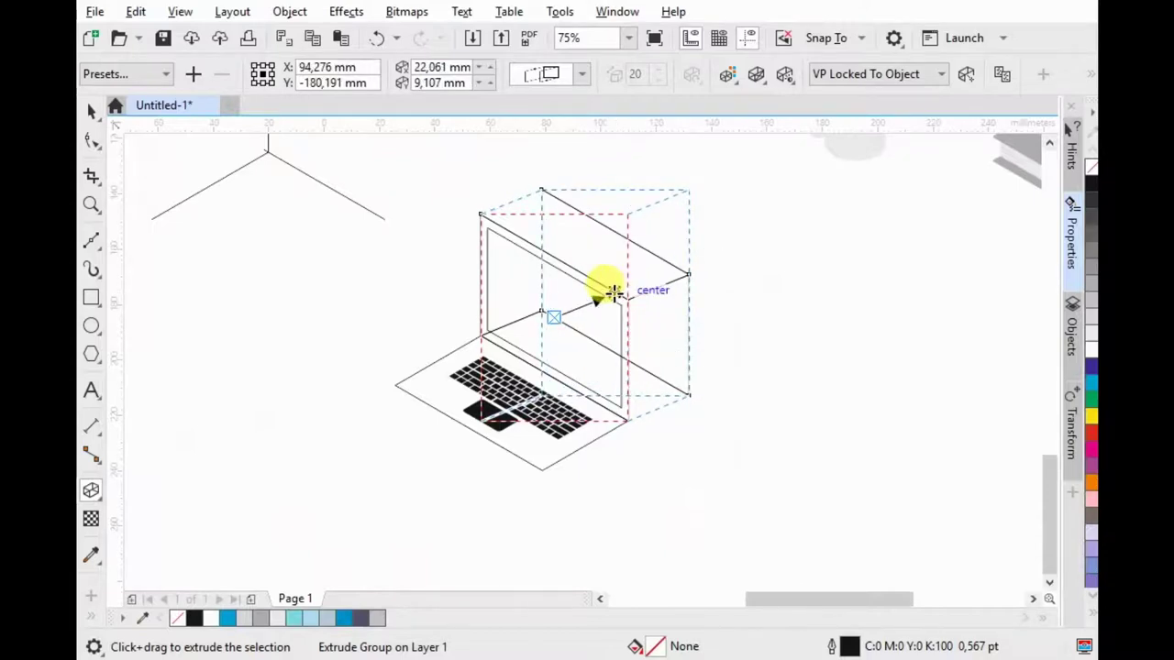
pyautogui.scroll(3, 603, 287)
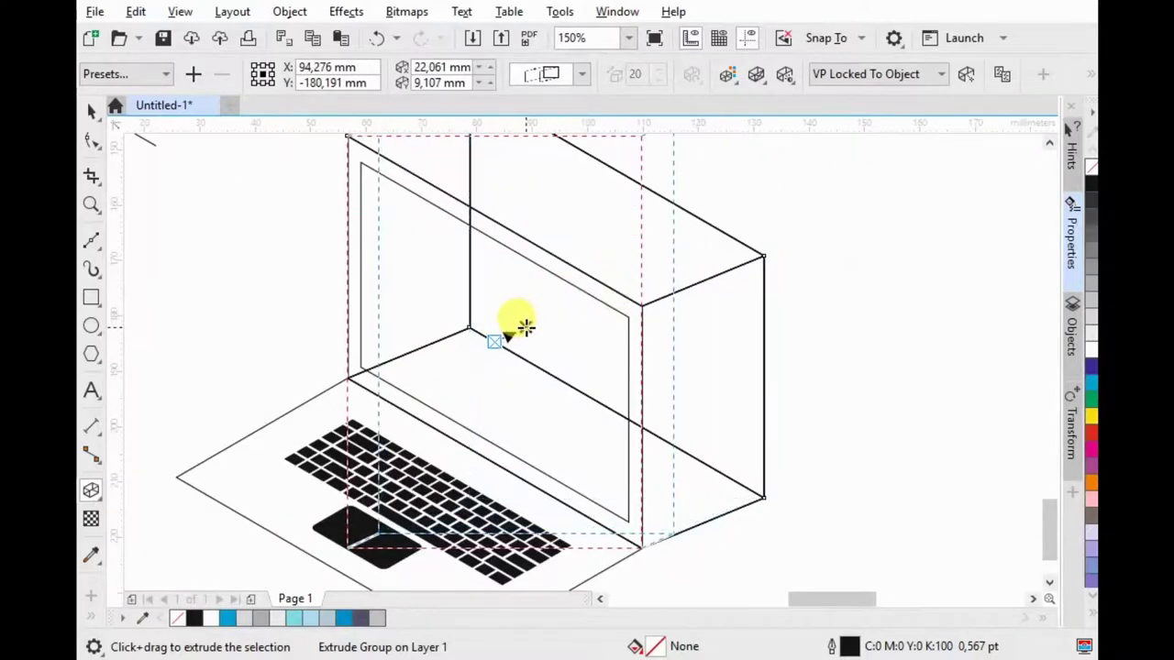
pyautogui.moveTo(516, 328); pyautogui.dragTo(507, 339)
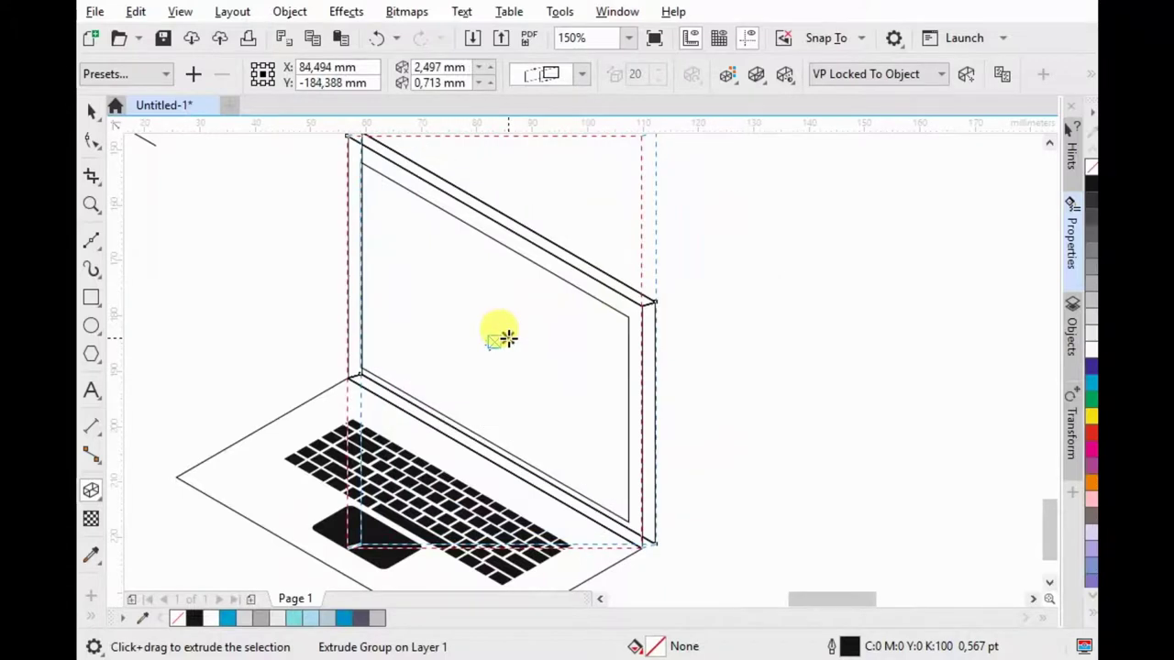
pyautogui.scroll(2, 519, 324)
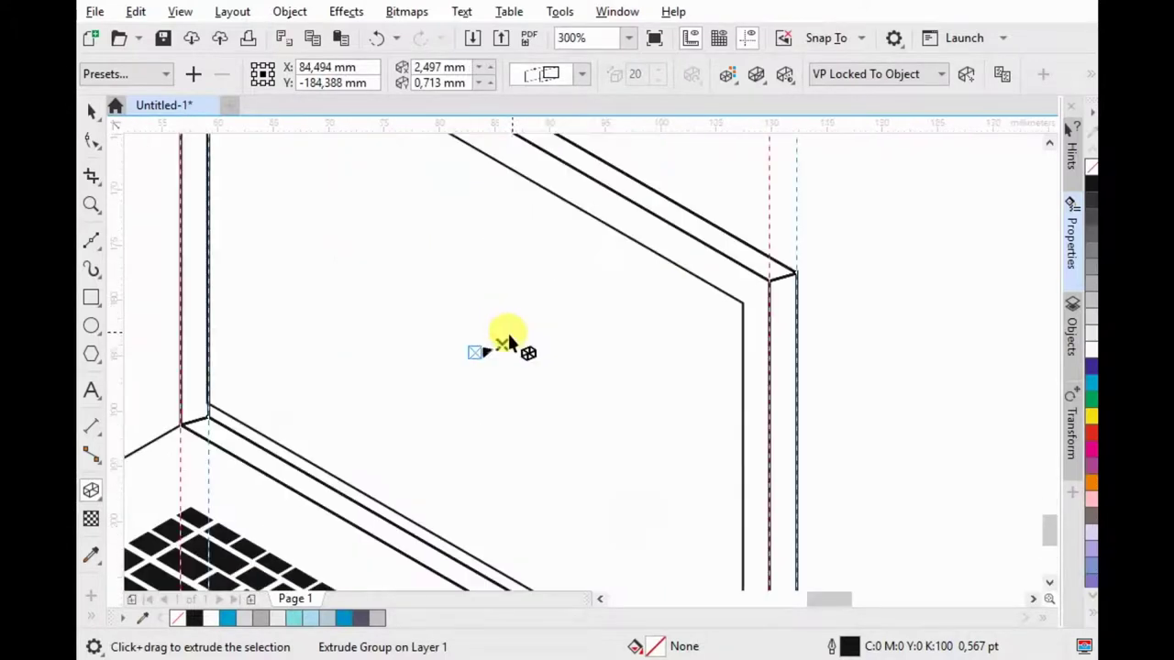
pyautogui.moveTo(503, 344); pyautogui.dragTo(514, 332)
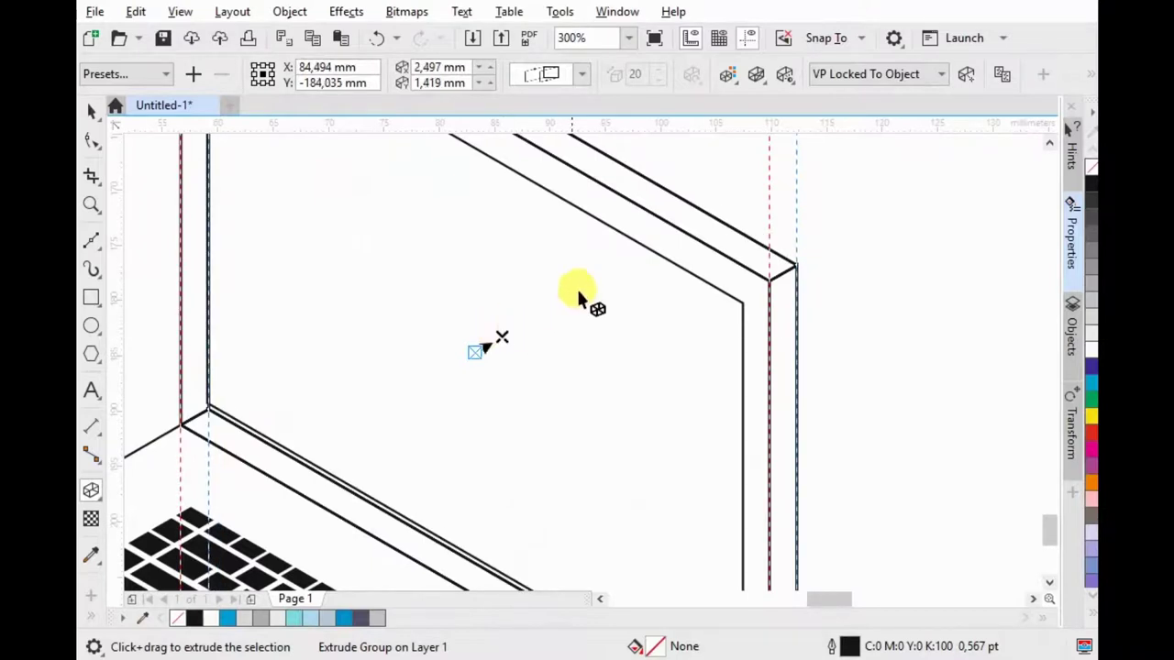
pyautogui.scroll(-2, 825, 244)
# Step: Break the screen extrusion apart into separate objects with Ctrl+K
pyautogui.hotkey('ctrl', 'k')
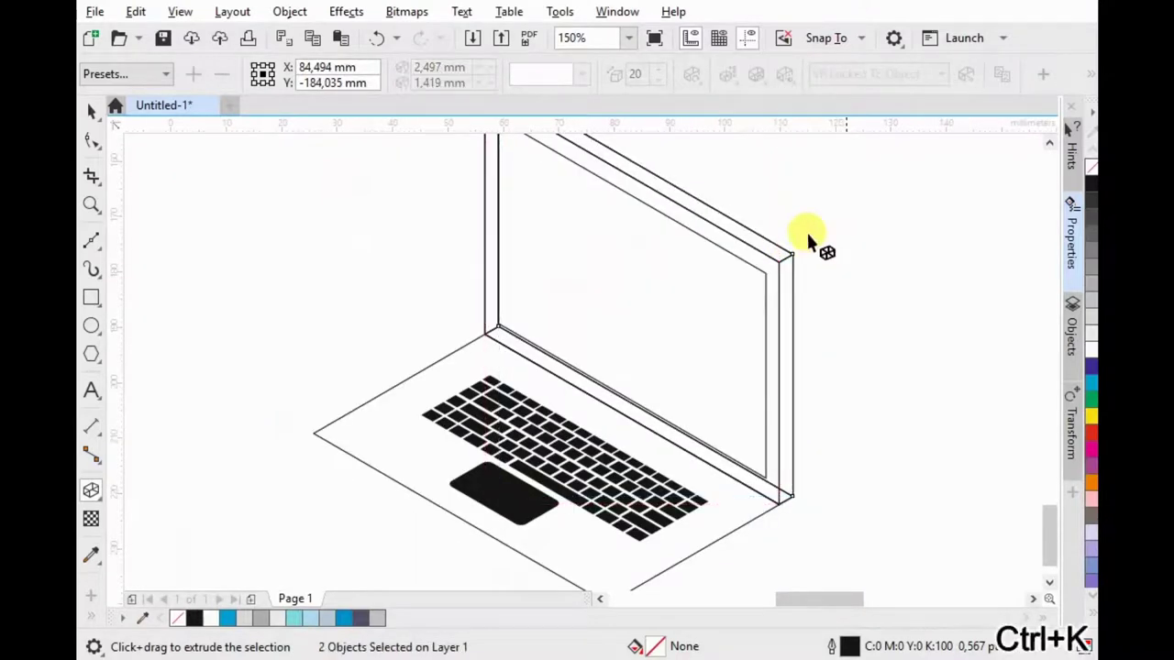
pyautogui.click(332, 220)
pyautogui.scroll(-2, 706, 424)
pyautogui.click(686, 440)
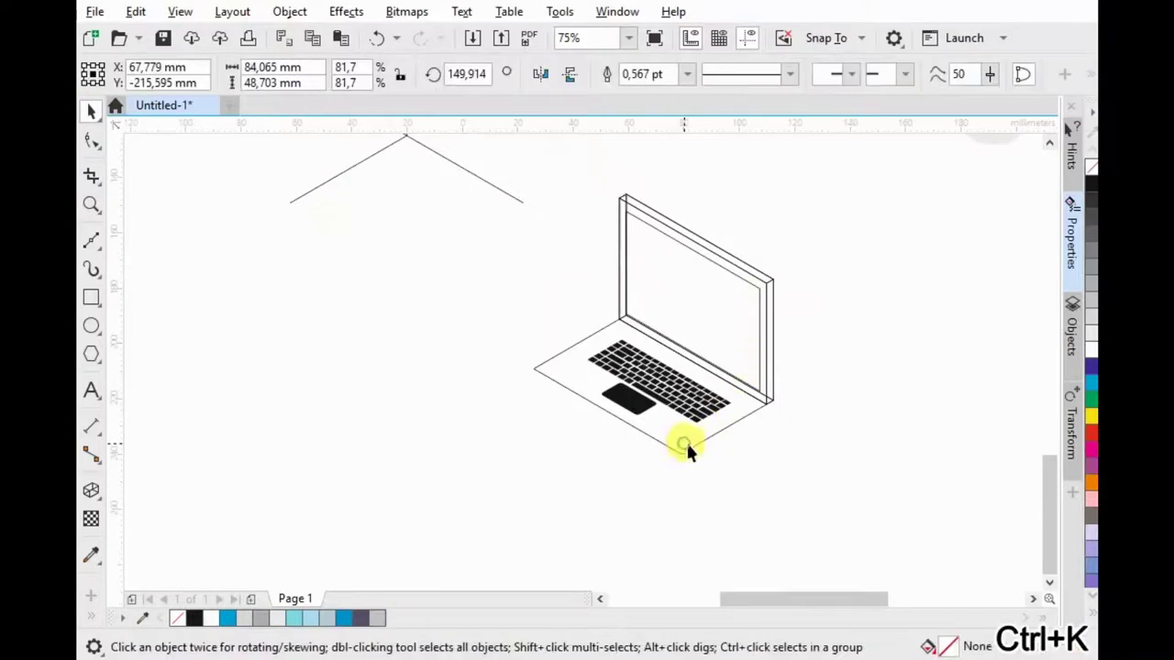
# Step: Extrude the laptop base downward with a larger-back-face type, shortened to a thin slab
pyautogui.scroll(2, 686, 440)
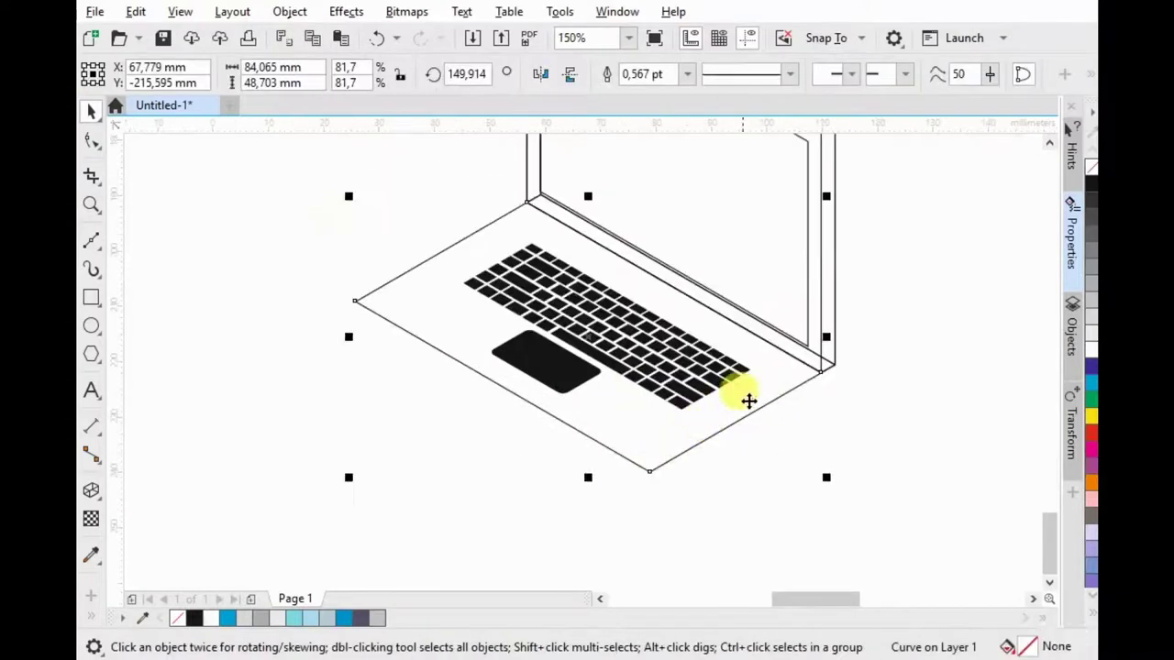
pyautogui.click(90, 493)
pyautogui.moveTo(587, 336); pyautogui.dragTo(590, 561)
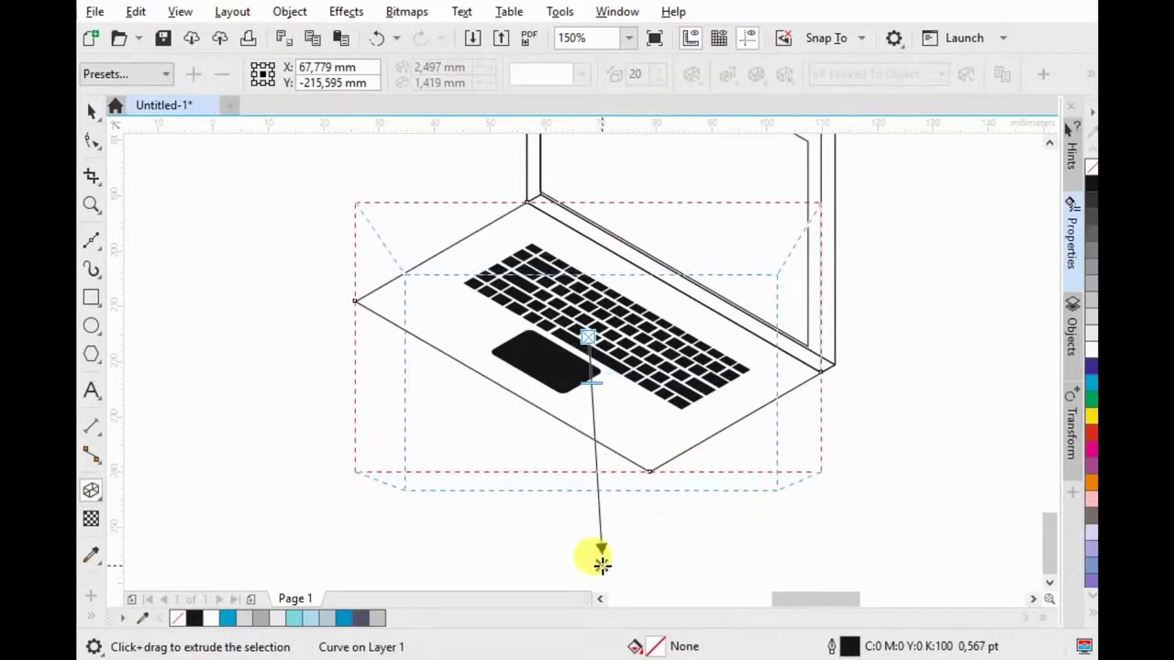
pyautogui.moveTo(589, 561); pyautogui.dragTo(591, 540)
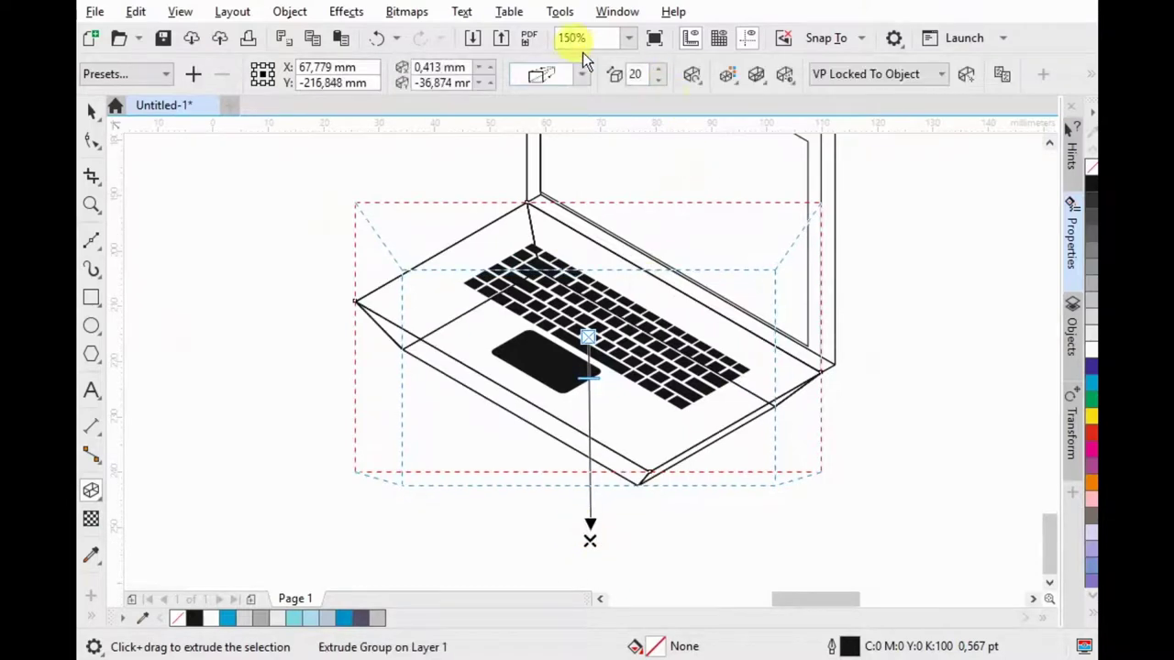
pyautogui.click(589, 77)
pyautogui.click(768, 275)
pyautogui.moveTo(590, 539); pyautogui.dragTo(587, 411)
pyautogui.moveTo(587, 395); pyautogui.dragTo(587, 364)
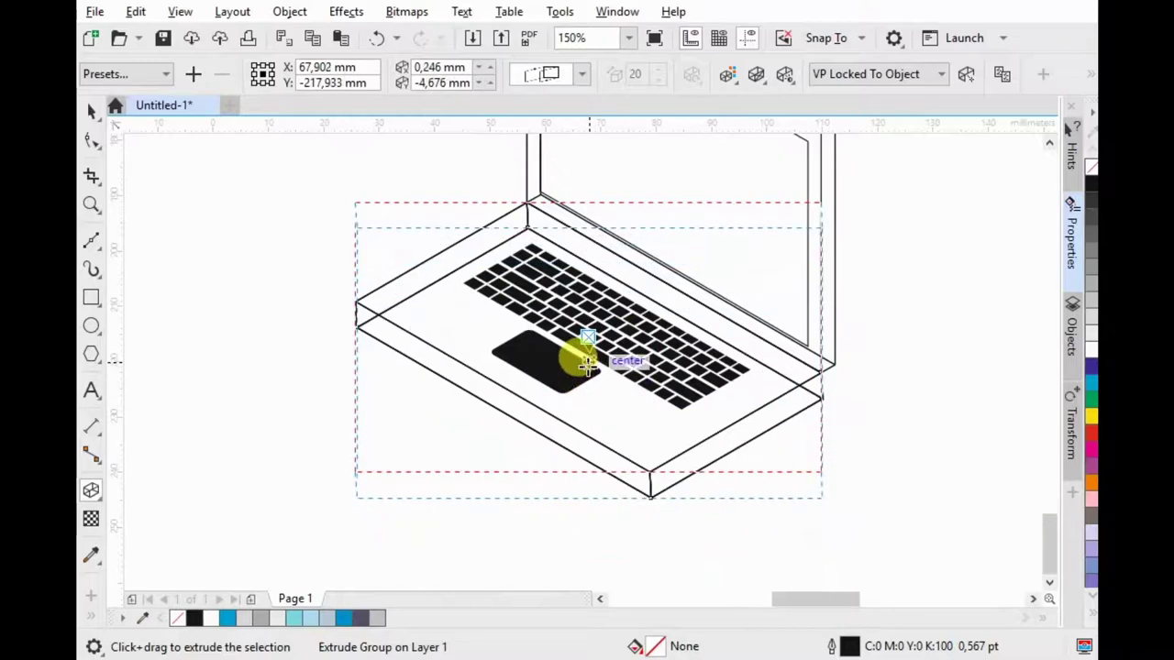
pyautogui.scroll(2, 587, 358)
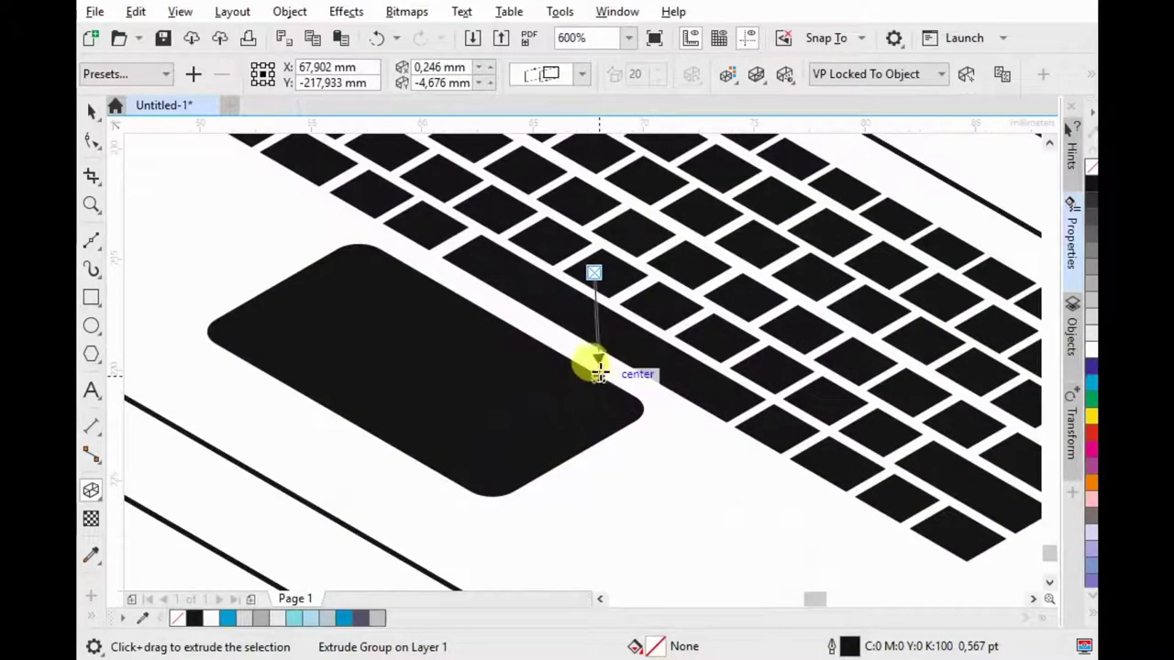
pyautogui.scroll(-1, 596, 345)
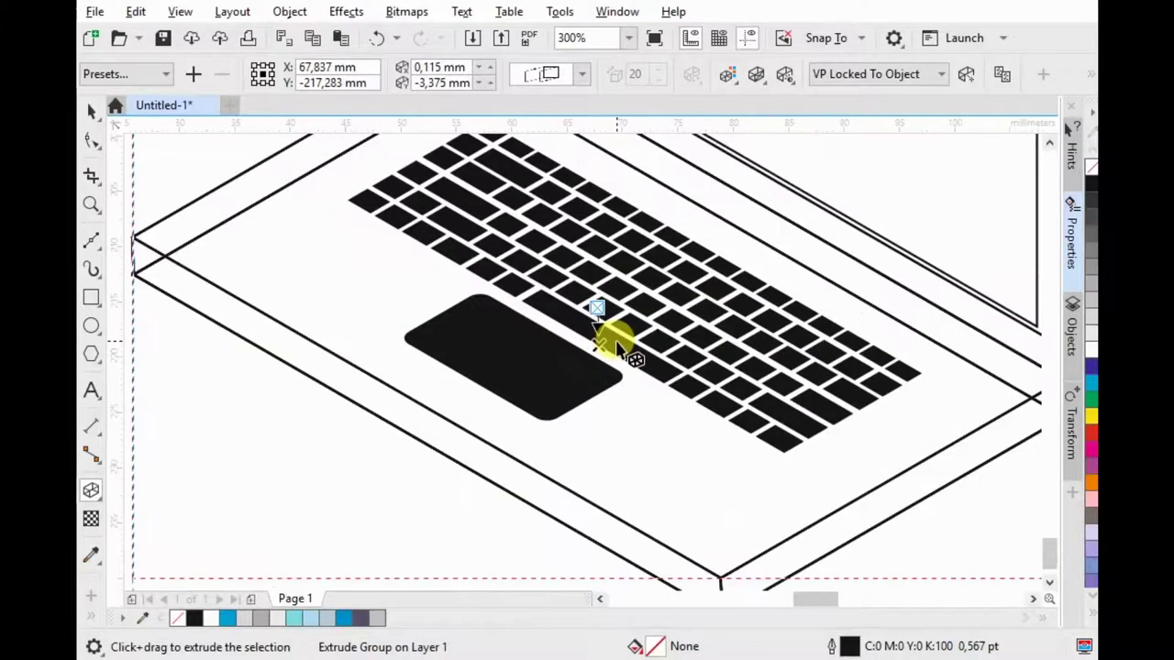
pyautogui.scroll(-1, 615, 337)
# Step: Break the base extrusion apart with Ctrl+K and ungroup its faces with Ctrl+U
pyautogui.hotkey('ctrl', 'k')
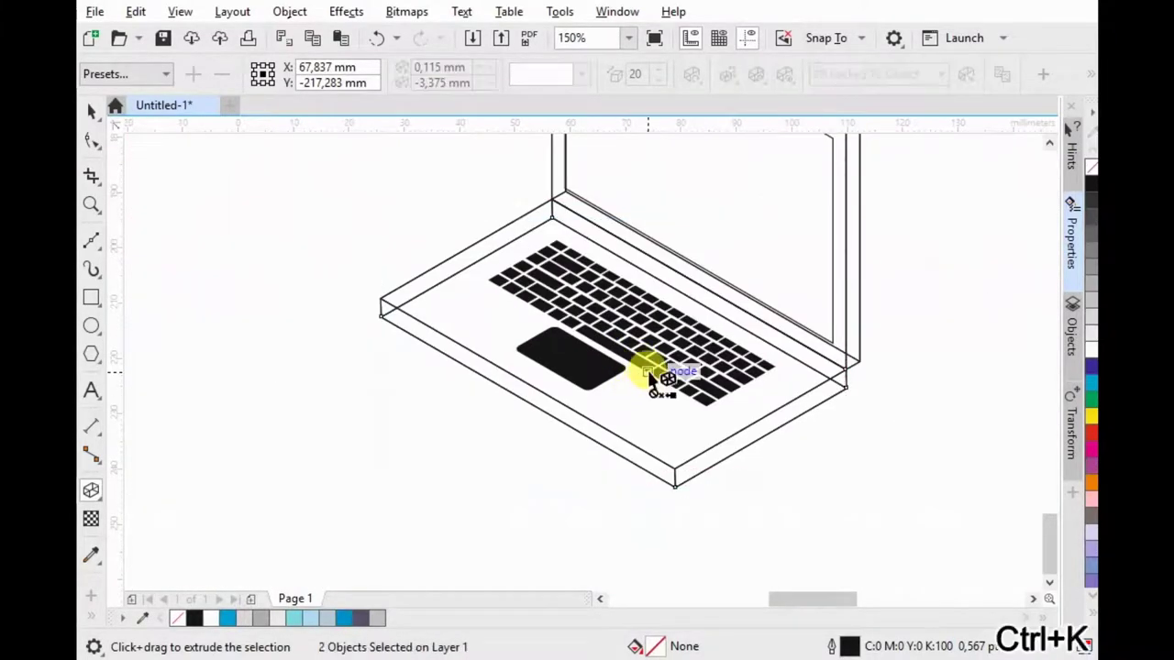
pyautogui.hotkey('ctrl', 'u')
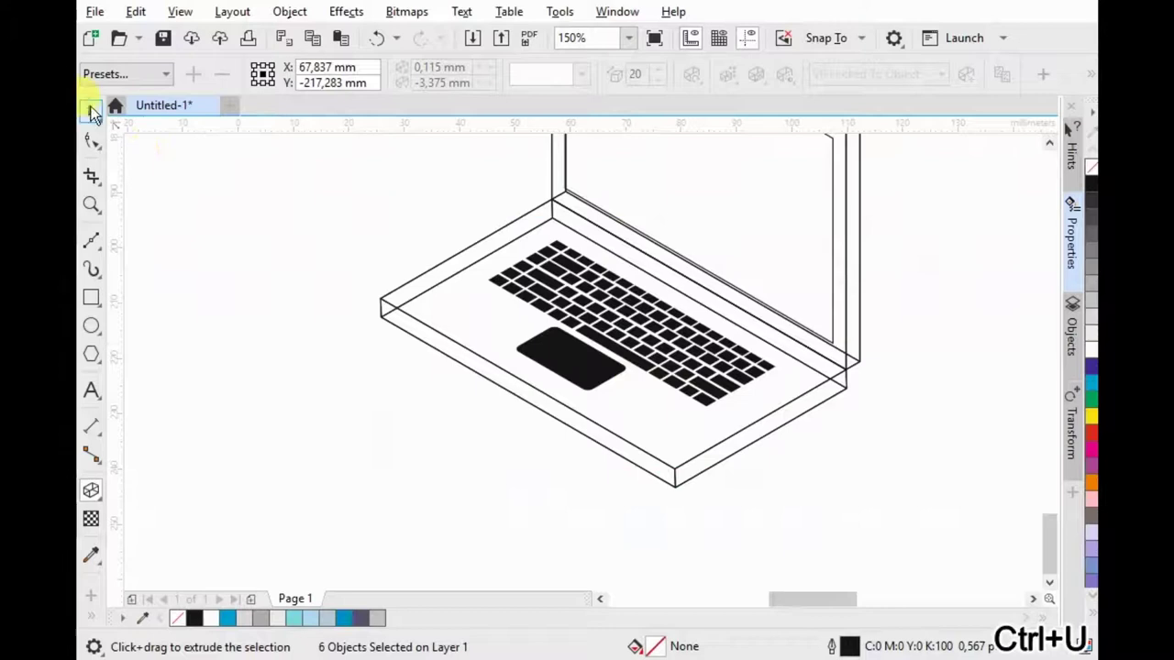
pyautogui.click(91, 110)
# Step: Fill the base's front side blue and its top face light grey, sending the top to back
pyautogui.click(406, 311)
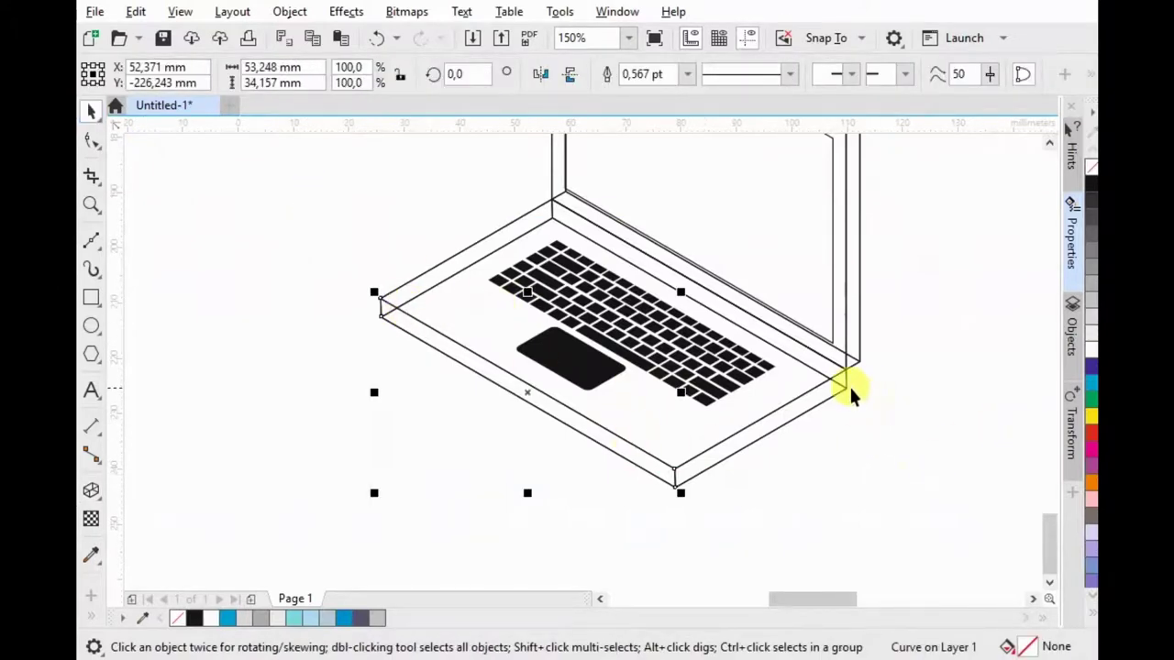
pyautogui.click(1092, 390)
pyautogui.click(786, 419)
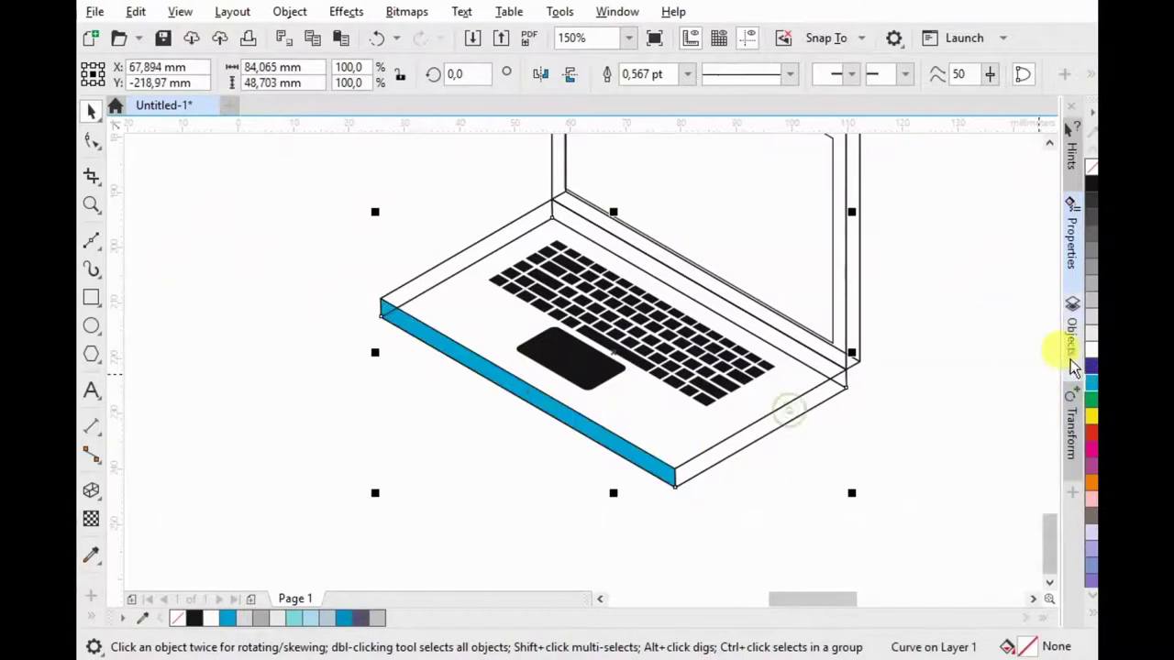
pyautogui.click(1088, 321)
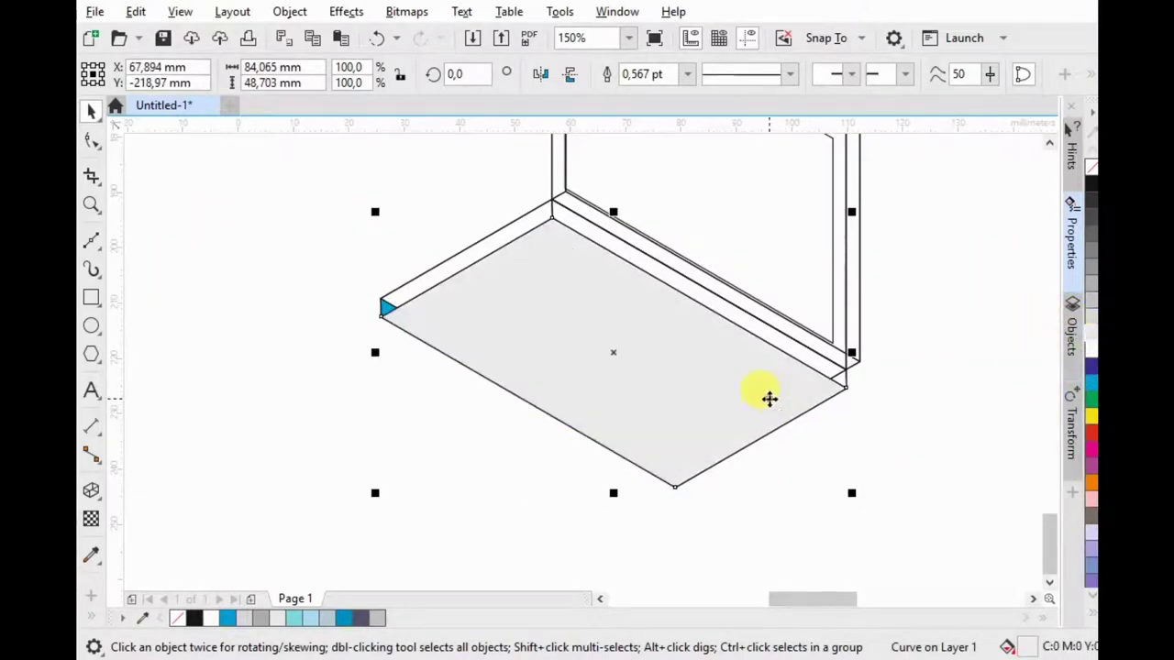
pyautogui.rightClick(769, 398)
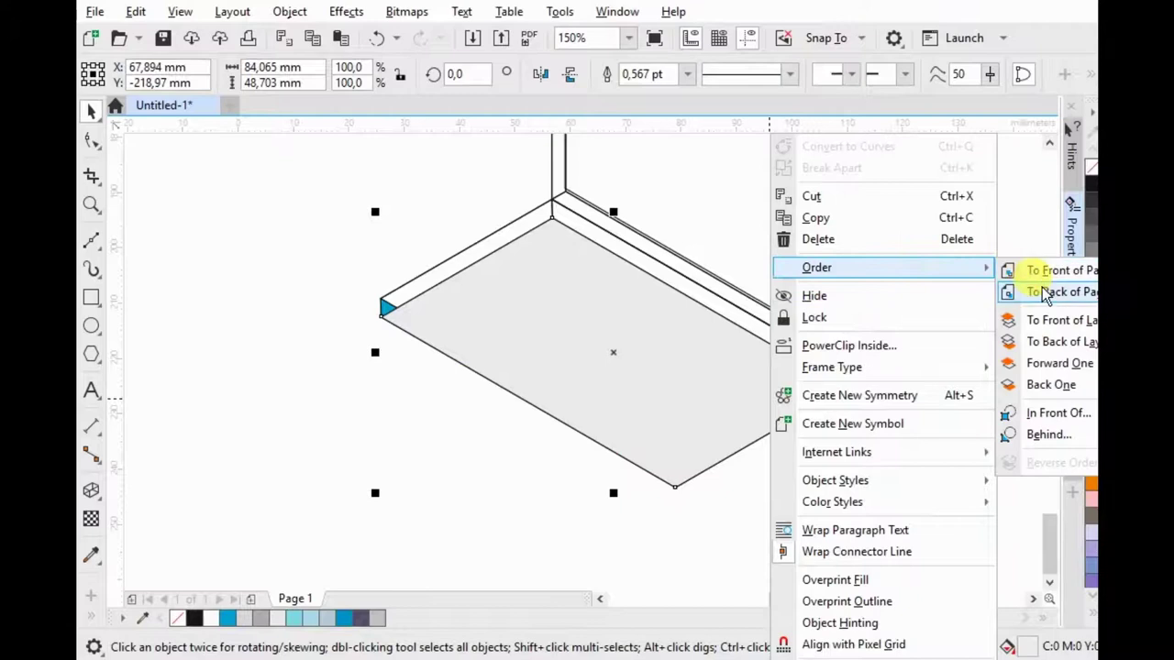
pyautogui.click(1045, 293)
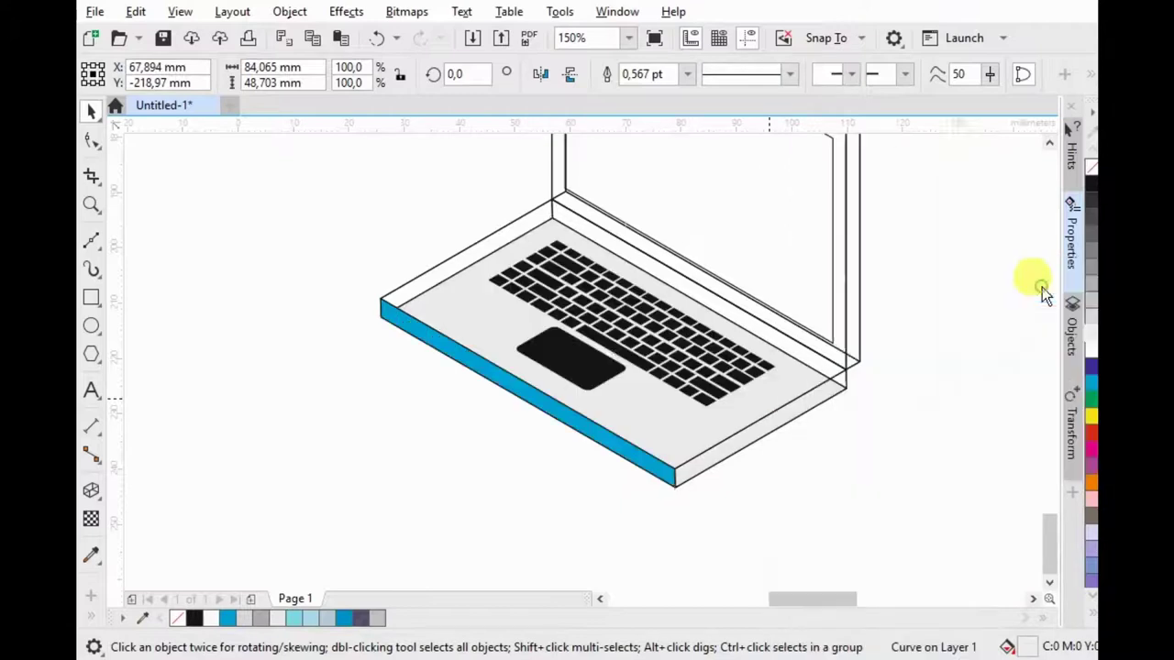
# Step: Fill the right side face matching blue, group both blue sides, and send them to back
pyautogui.click(840, 378)
pyautogui.click(866, 408)
pyautogui.click(420, 300)
pyautogui.click(397, 327)
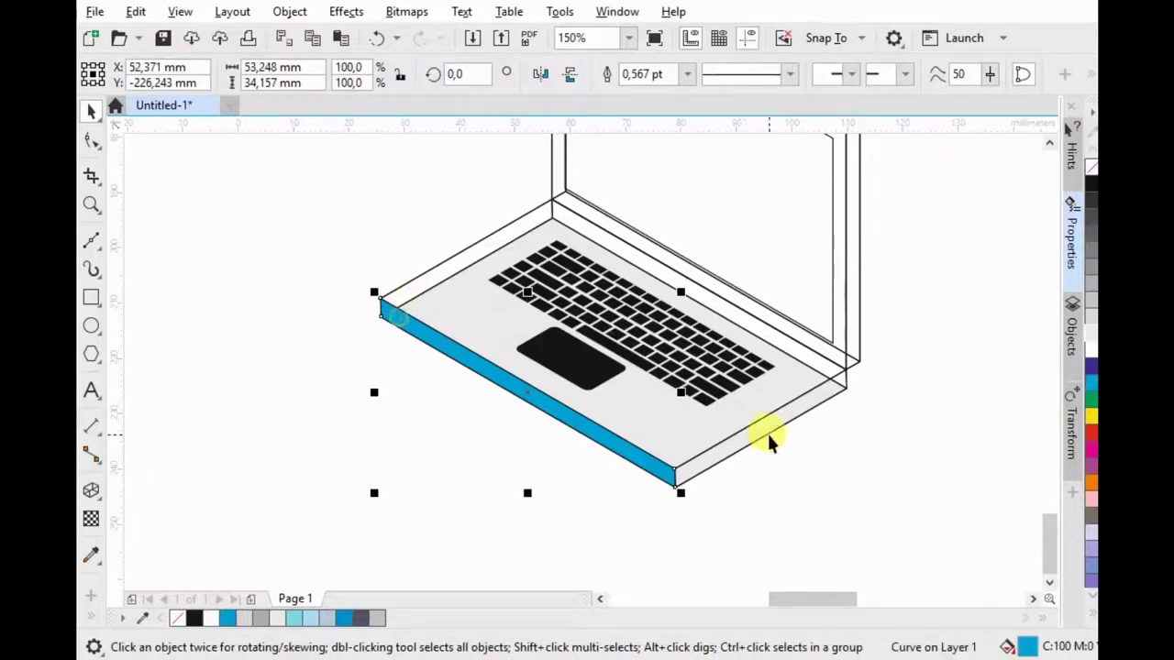
pyautogui.keyDown('shift'); pyautogui.click(789, 422); pyautogui.keyUp('shift')
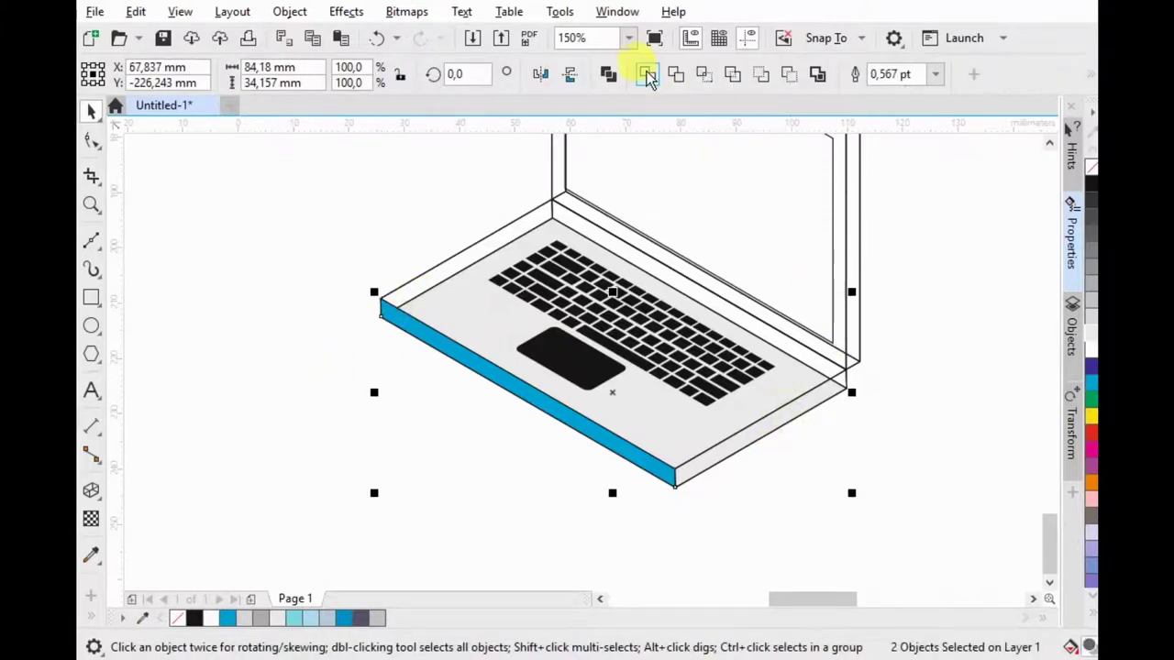
pyautogui.click(1091, 380)
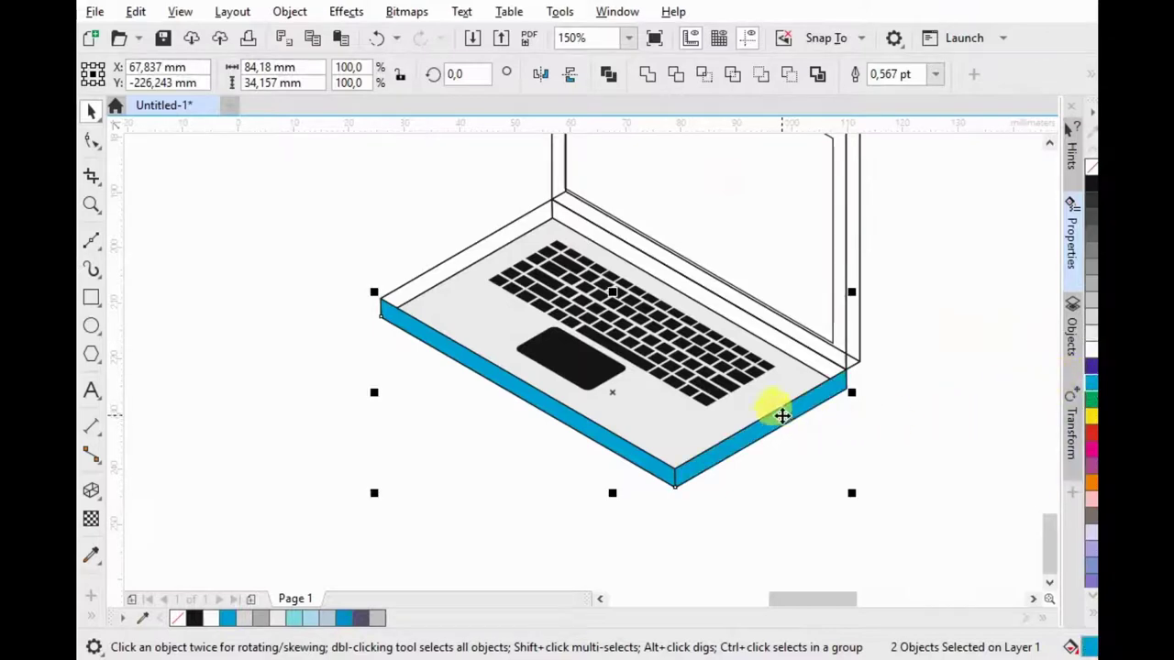
pyautogui.rightClick(836, 382)
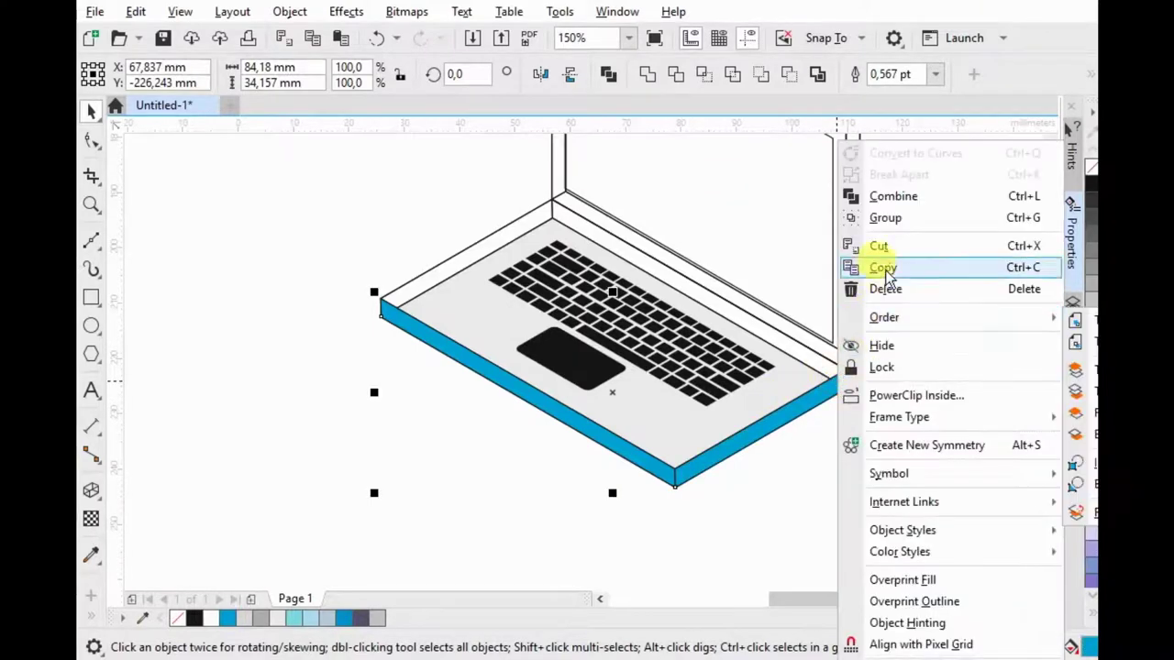
pyautogui.click(888, 218)
pyautogui.rightClick(780, 409)
pyautogui.moveTo(834, 267)
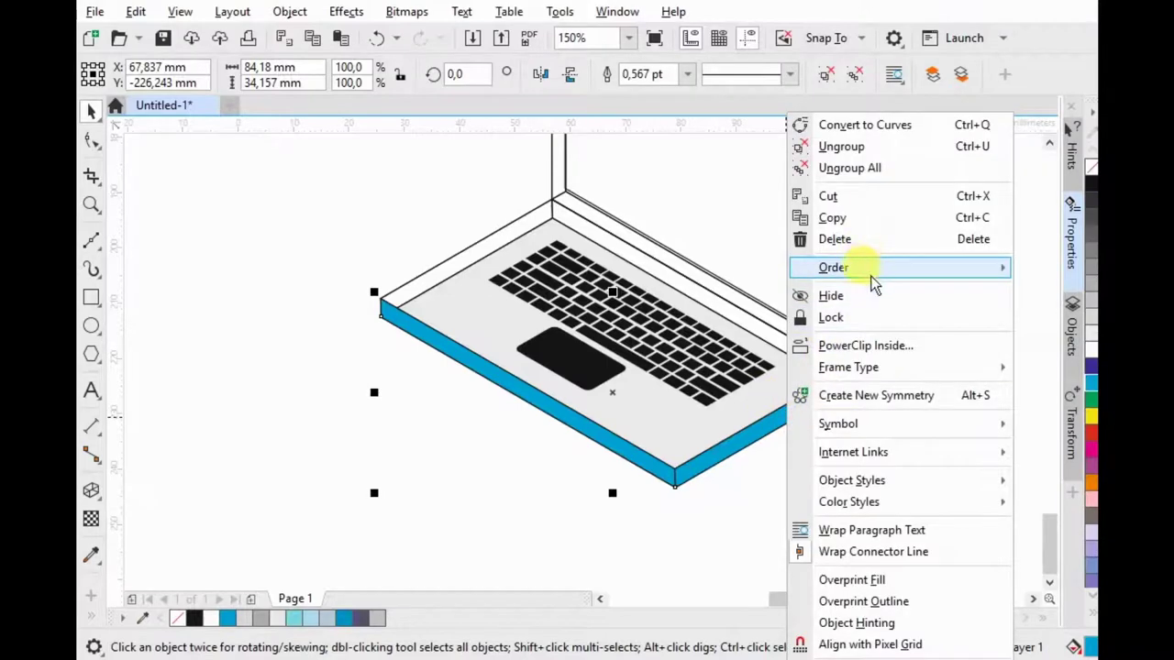
pyautogui.click(1063, 292)
# Step: Move the right corner edge down to close the gap and delete the stray grey shape
pyautogui.scroll(2, 841, 394)
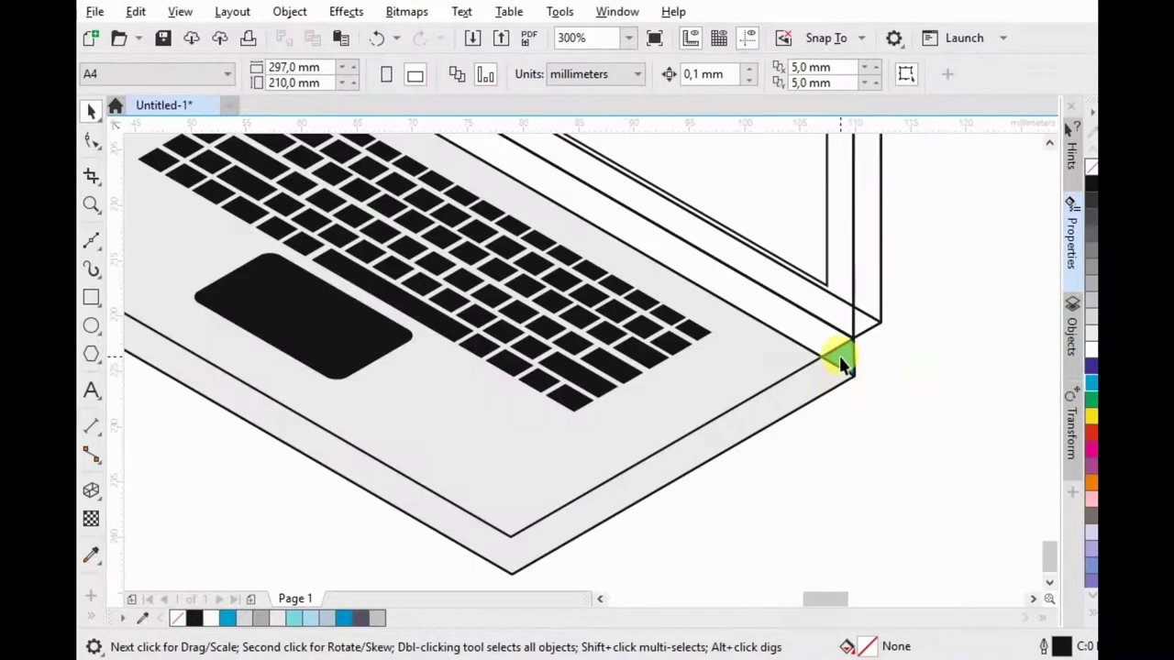
pyautogui.click(840, 366)
pyautogui.press('Escape')
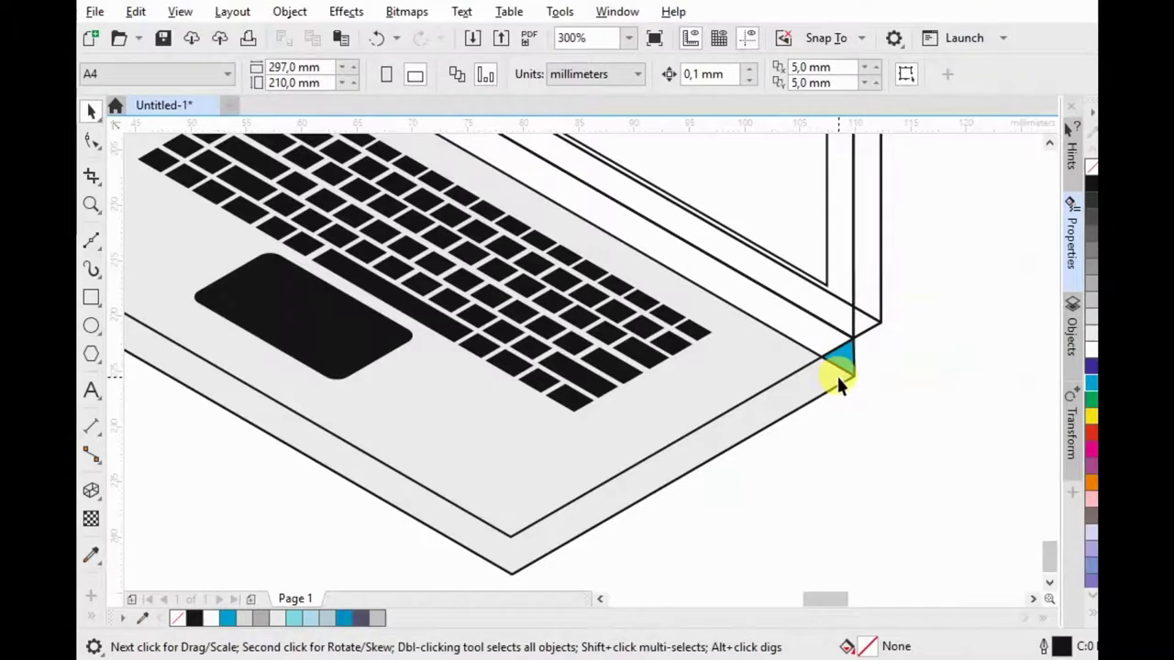
pyautogui.moveTo(835, 368); pyautogui.dragTo(837, 486)
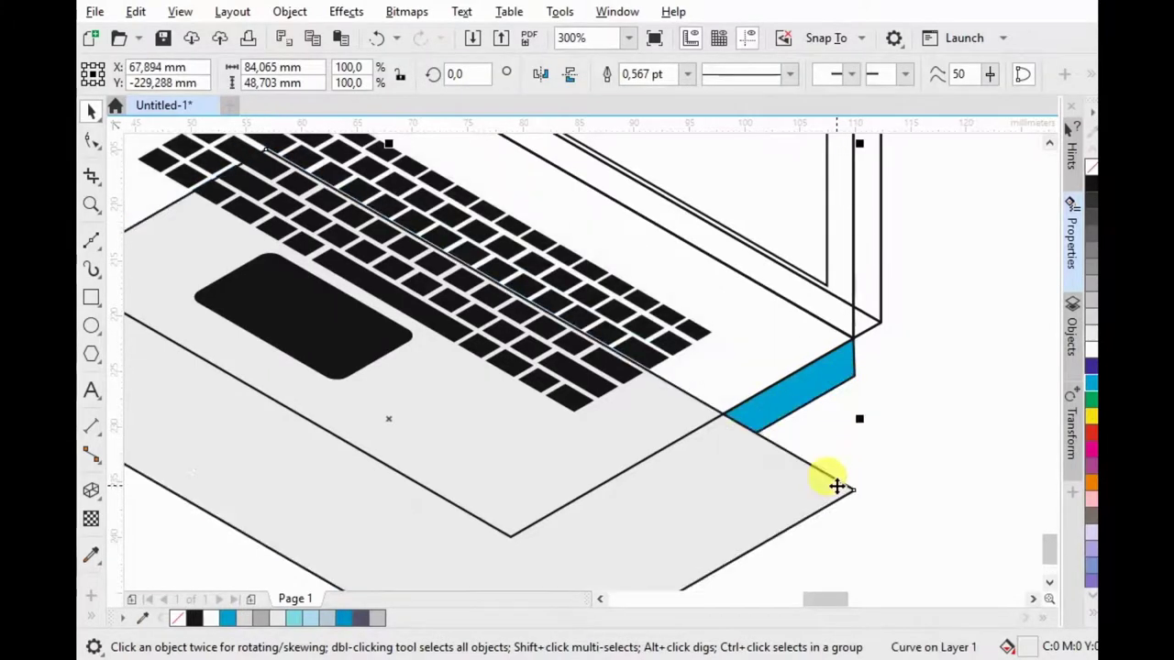
pyautogui.scroll(-2, 862, 365)
pyautogui.press('Delete')
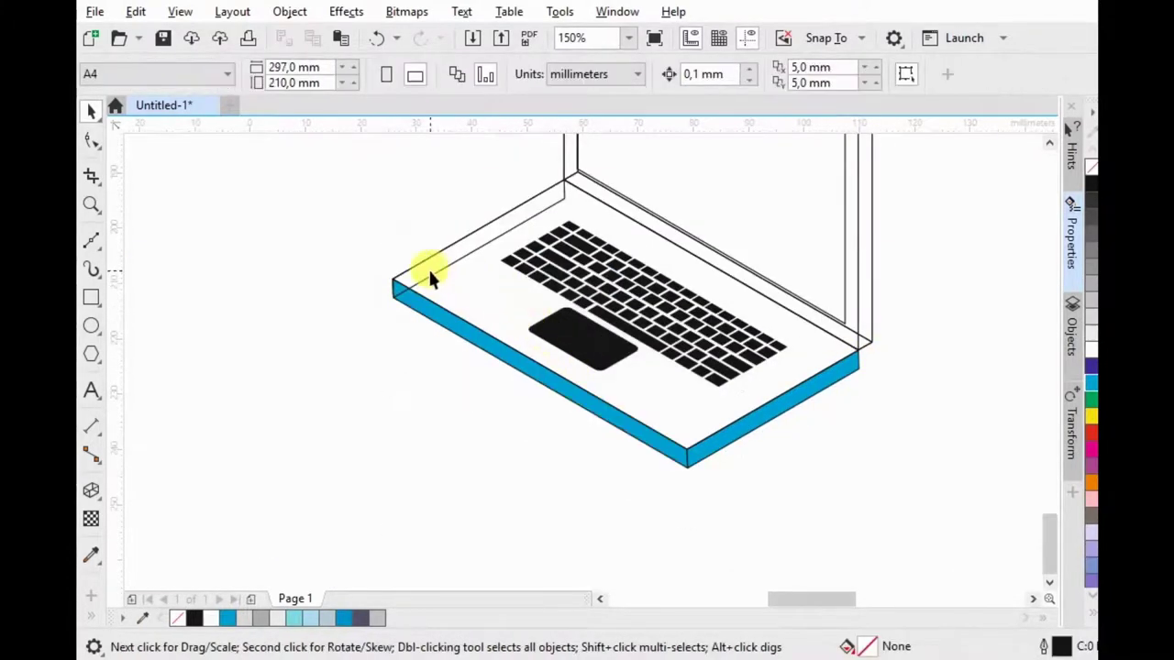
pyautogui.click(478, 240)
# Step: Delete the duplicate left top edge line and reselect the laptop screen group
pyautogui.press('Delete')
pyautogui.scroll(-2, 489, 410)
pyautogui.scroll(2, 679, 330)
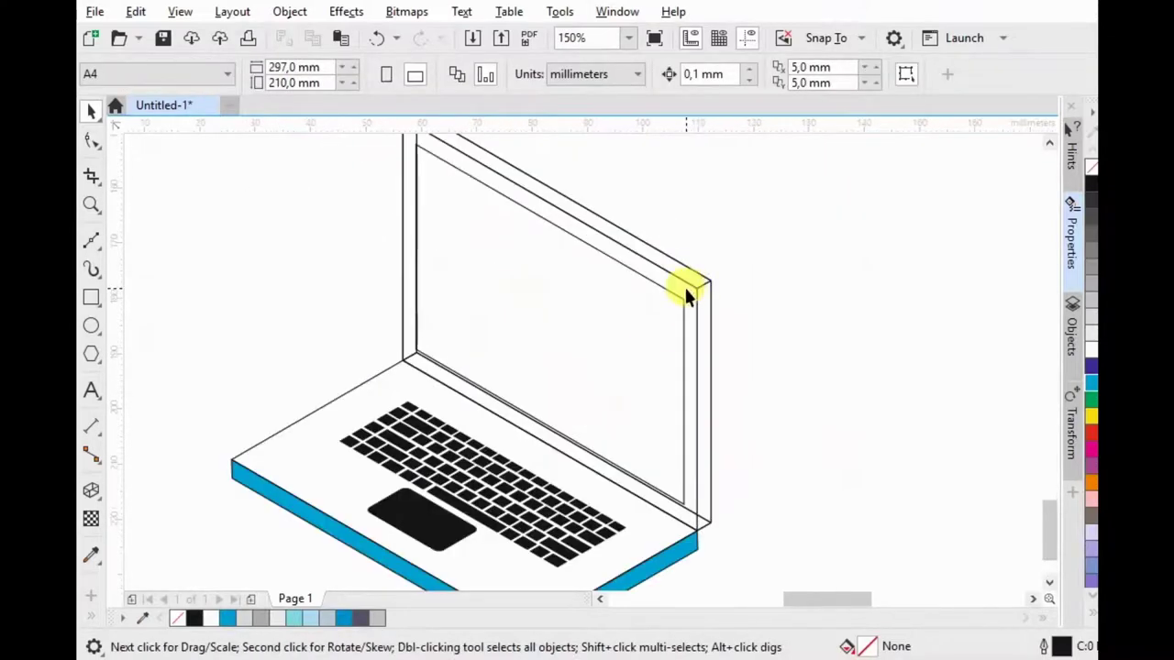
pyautogui.click(686, 307)
pyautogui.click(699, 296)
pyautogui.click(703, 287)
pyautogui.moveTo(703, 287); pyautogui.dragTo(905, 267)
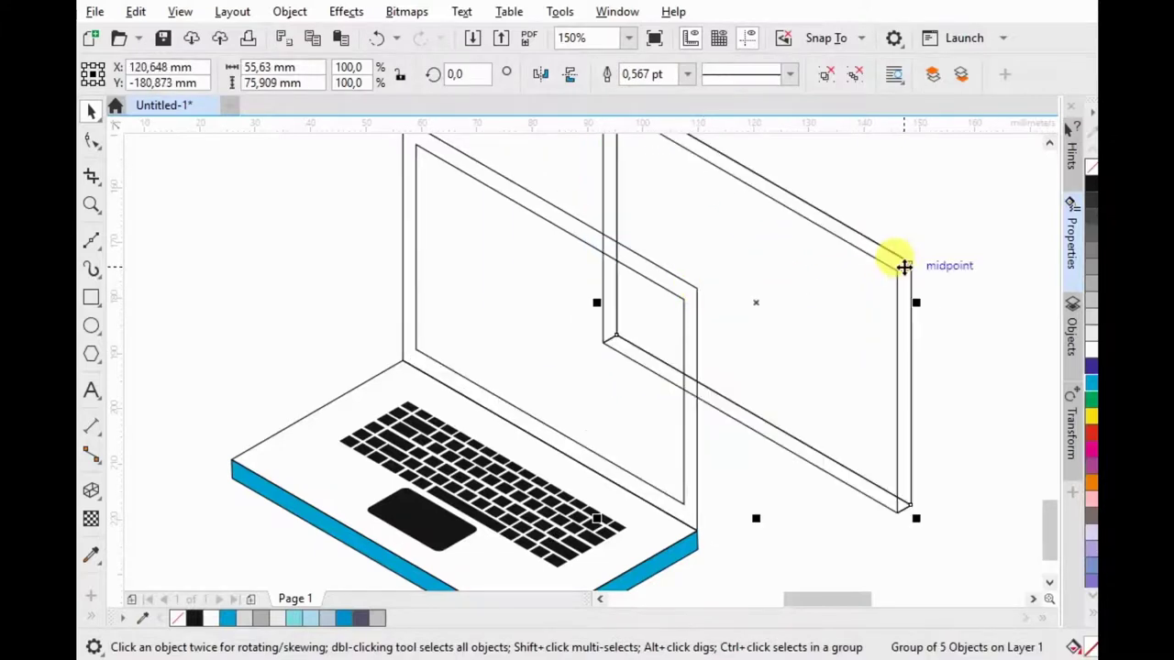
pyautogui.hotkey('ctrl', 'z')
pyautogui.hotkey('ctrl', 'z')
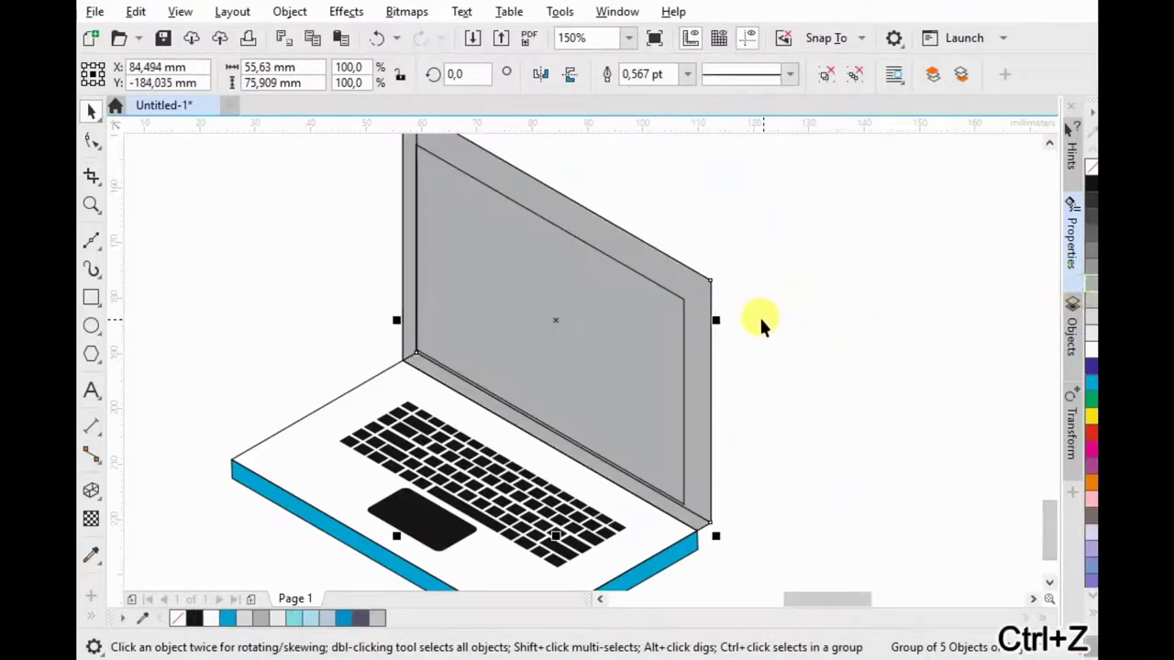
# Step: Ungroup the screen and send the grey panel to back behind the white screen frame
pyautogui.rightClick(683, 281)
pyautogui.click(724, 145)
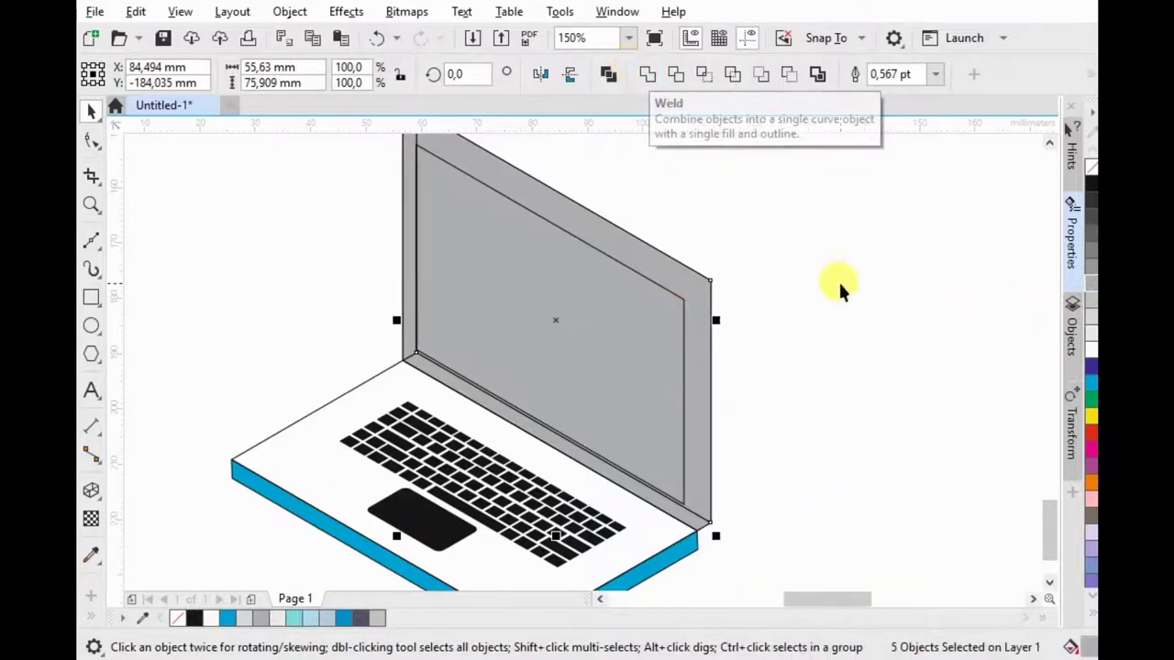
pyautogui.click(702, 281)
pyautogui.moveTo(647, 74)
pyautogui.rightClick(701, 278)
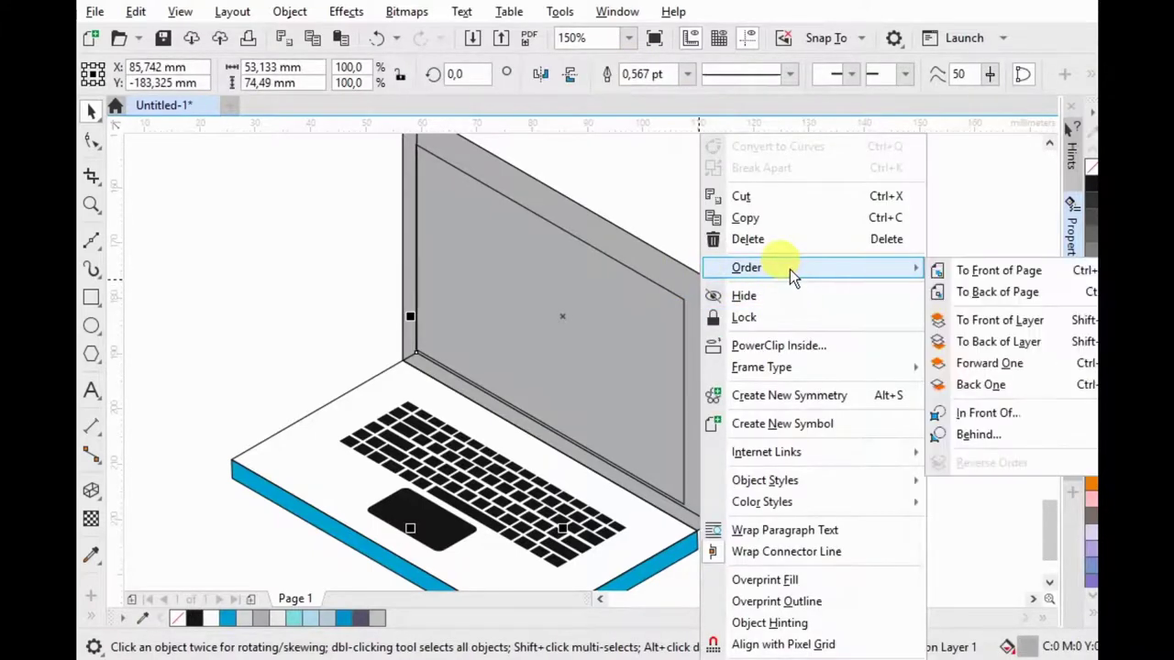
pyautogui.click(995, 292)
pyautogui.click(879, 322)
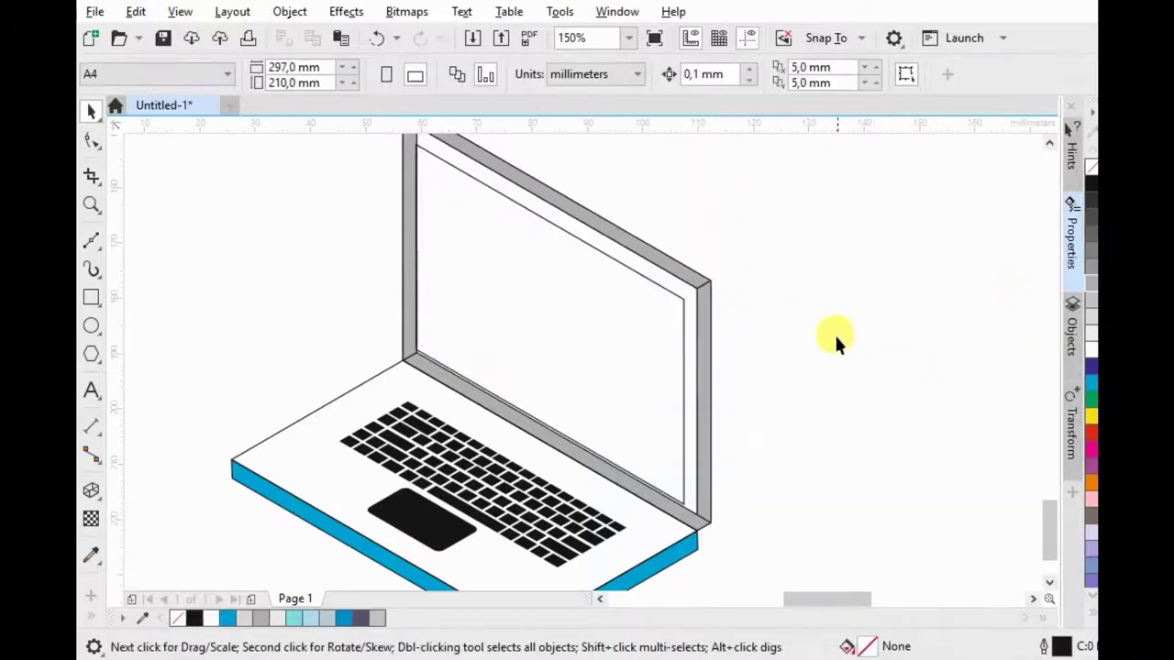
# Step: Fill the laptop screen blue and send the two grey lid-edge pieces to the back
pyautogui.click(685, 306)
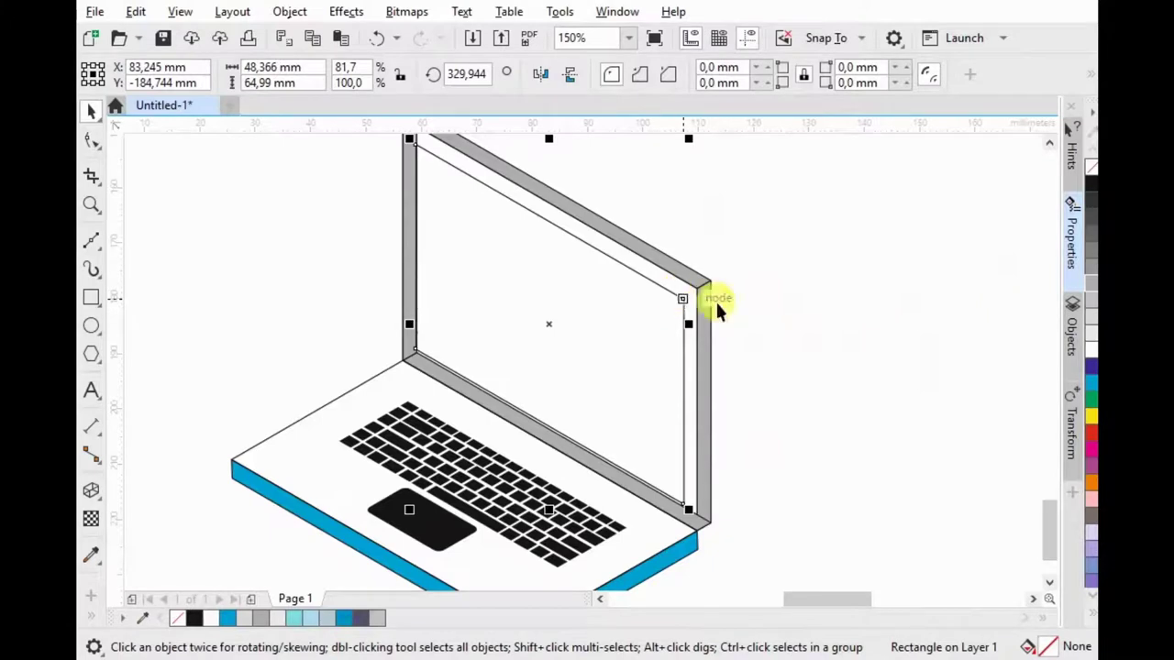
pyautogui.click(1091, 390)
pyautogui.click(681, 297)
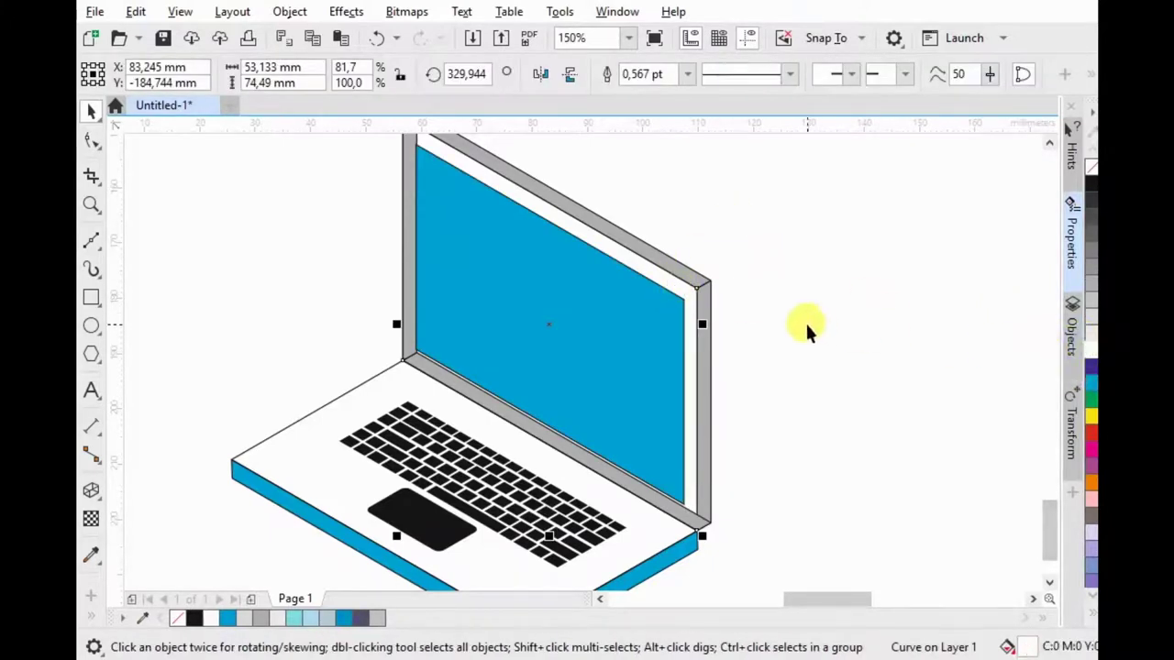
pyautogui.keyDown('shift'); pyautogui.click(665, 317); pyautogui.keyUp('shift')
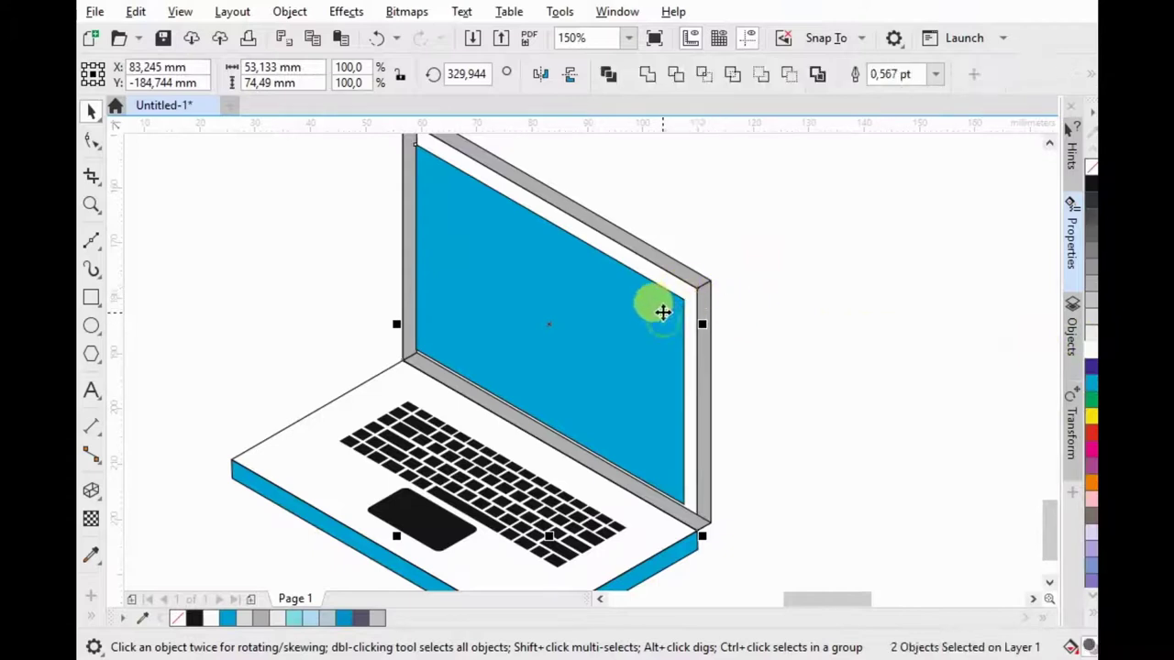
pyautogui.rightClick(678, 300)
pyautogui.moveTo(791, 317)
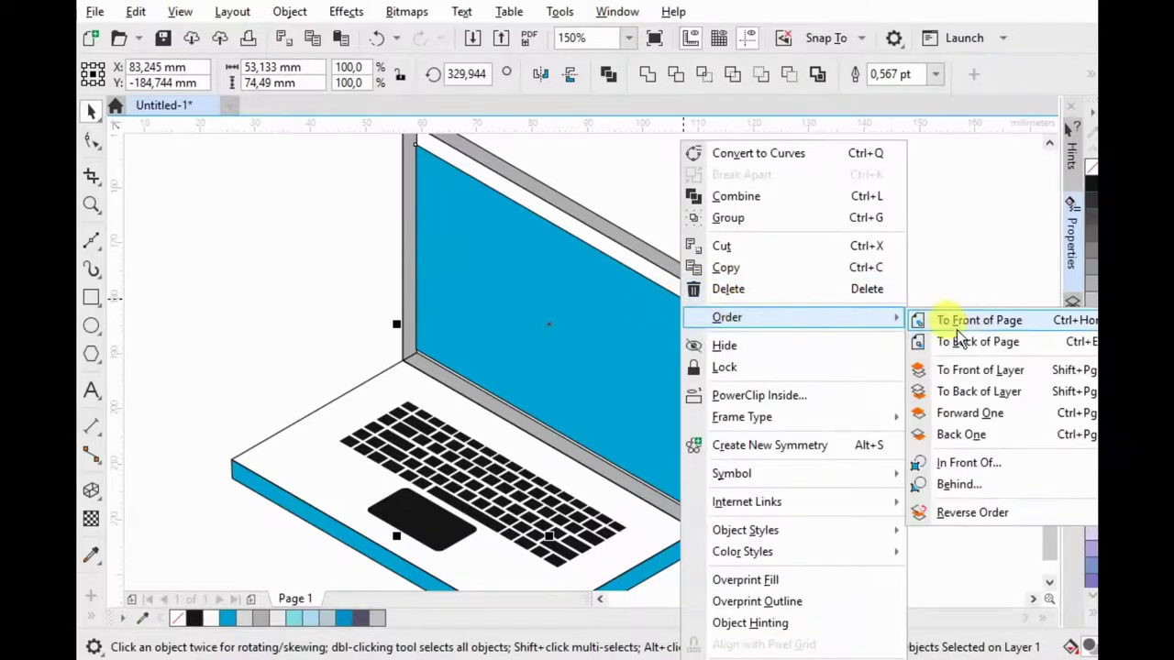
pyautogui.click(1002, 341)
pyautogui.click(838, 314)
# Step: Send the thin hinge piece and the top lid edge behind everything
pyautogui.scroll(-2, 853, 317)
pyautogui.scroll(2, 801, 314)
pyautogui.click(707, 302)
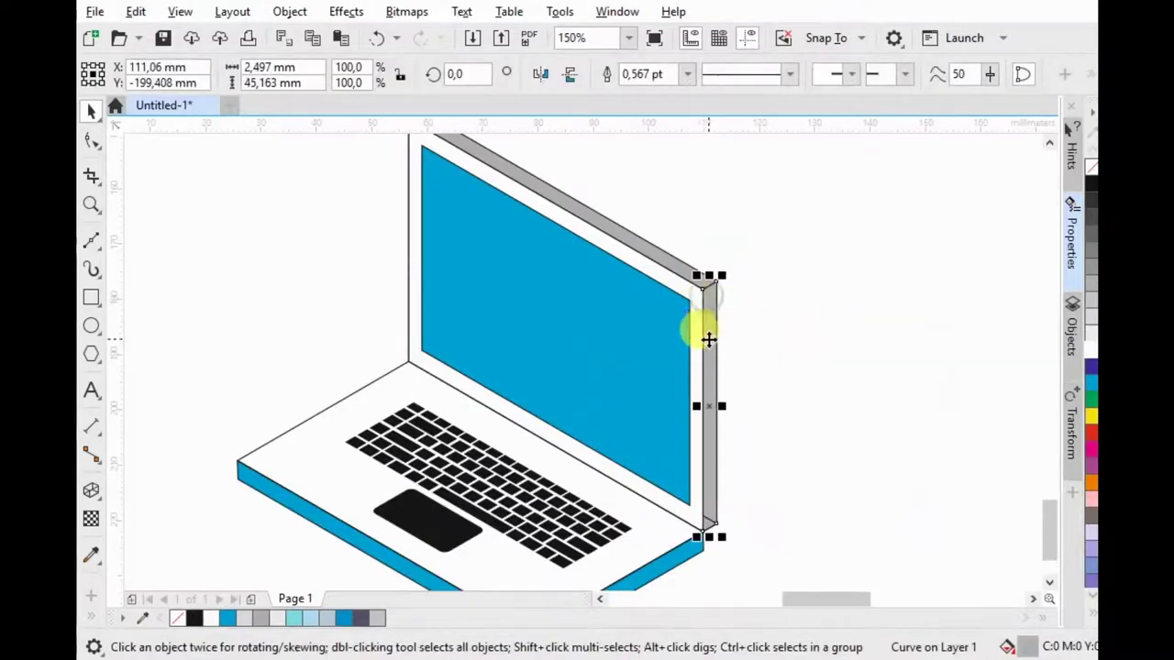
pyautogui.scroll(-2, 838, 385)
pyautogui.scroll(4, 653, 272)
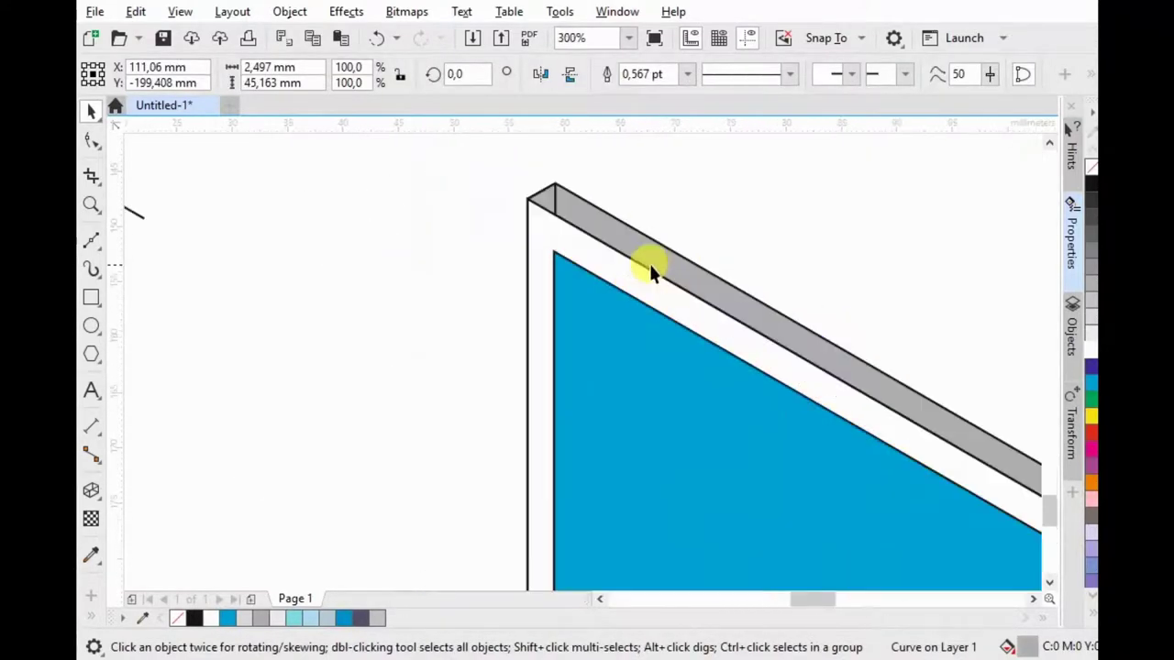
pyautogui.keyDown('shift'); pyautogui.click(568, 210); pyautogui.keyUp('shift')
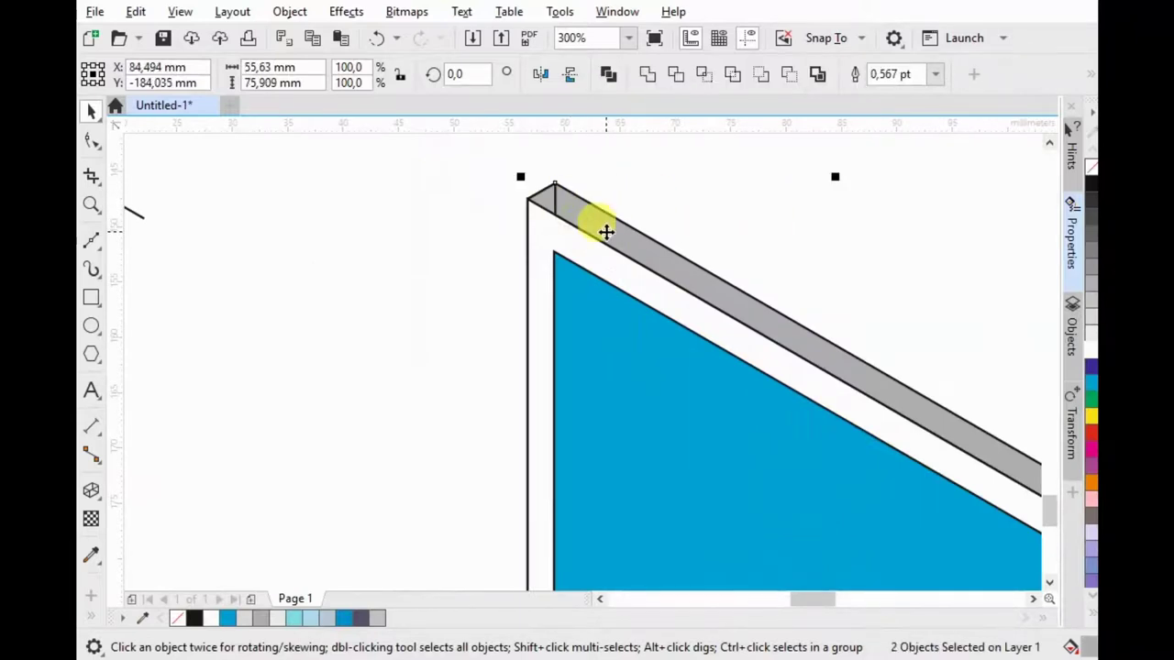
pyautogui.rightClick(606, 230)
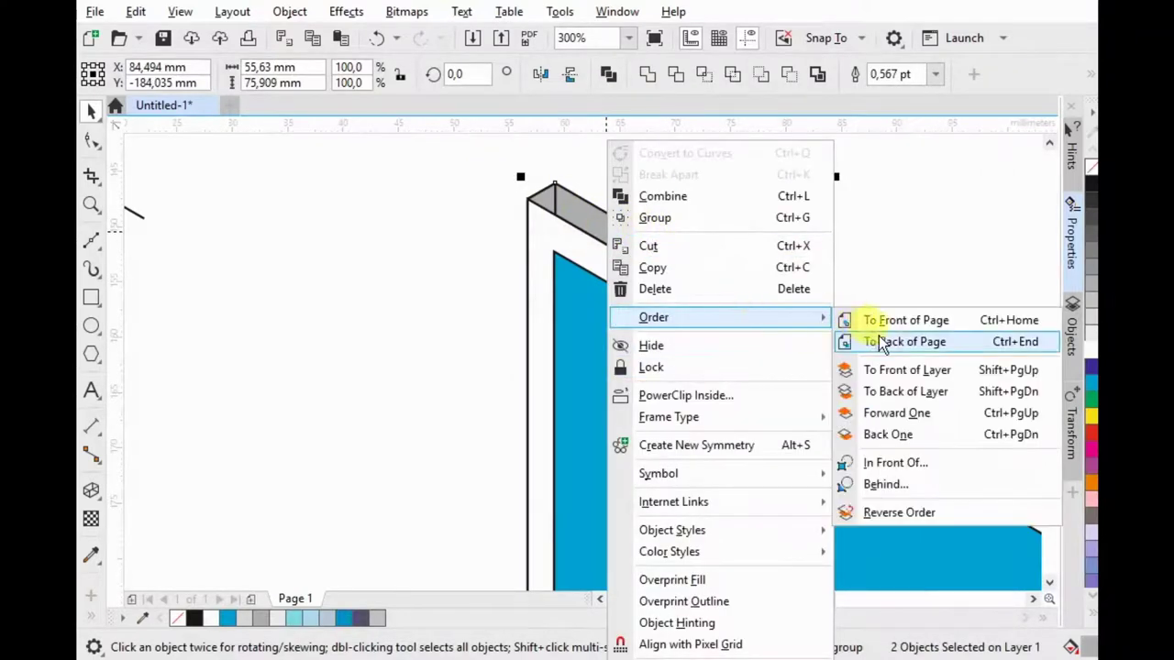
pyautogui.moveTo(653, 318)
pyautogui.click(890, 340)
pyautogui.click(538, 192)
# Step: Check the stacking of the lid edge piece and the hinge-corner curve
pyautogui.click(524, 208)
pyautogui.click(494, 190)
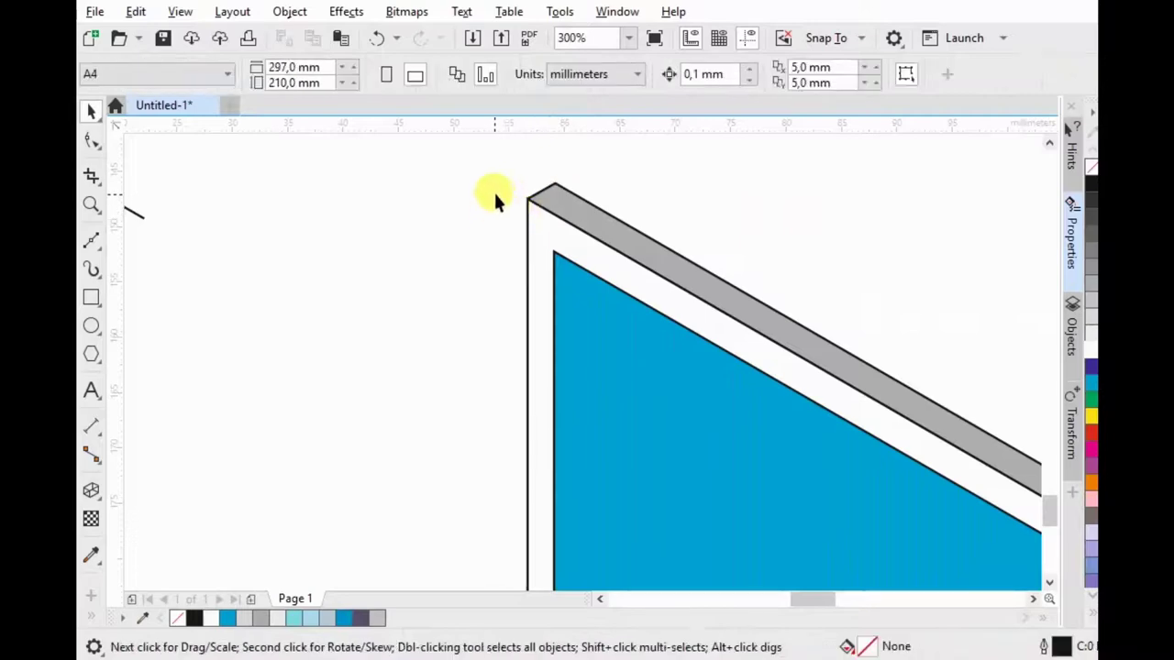
pyautogui.scroll(-4, 495, 189)
pyautogui.scroll(3, 667, 385)
pyautogui.scroll(3, 613, 413)
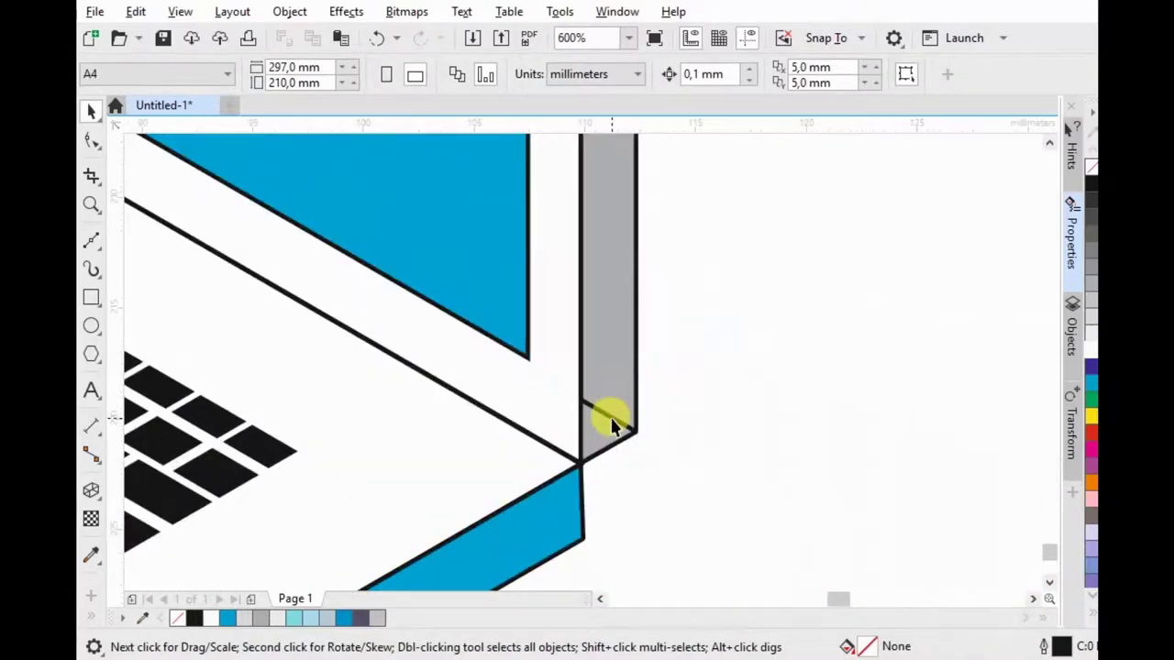
pyautogui.click(627, 428)
pyautogui.click(767, 463)
pyautogui.scroll(-4, 816, 386)
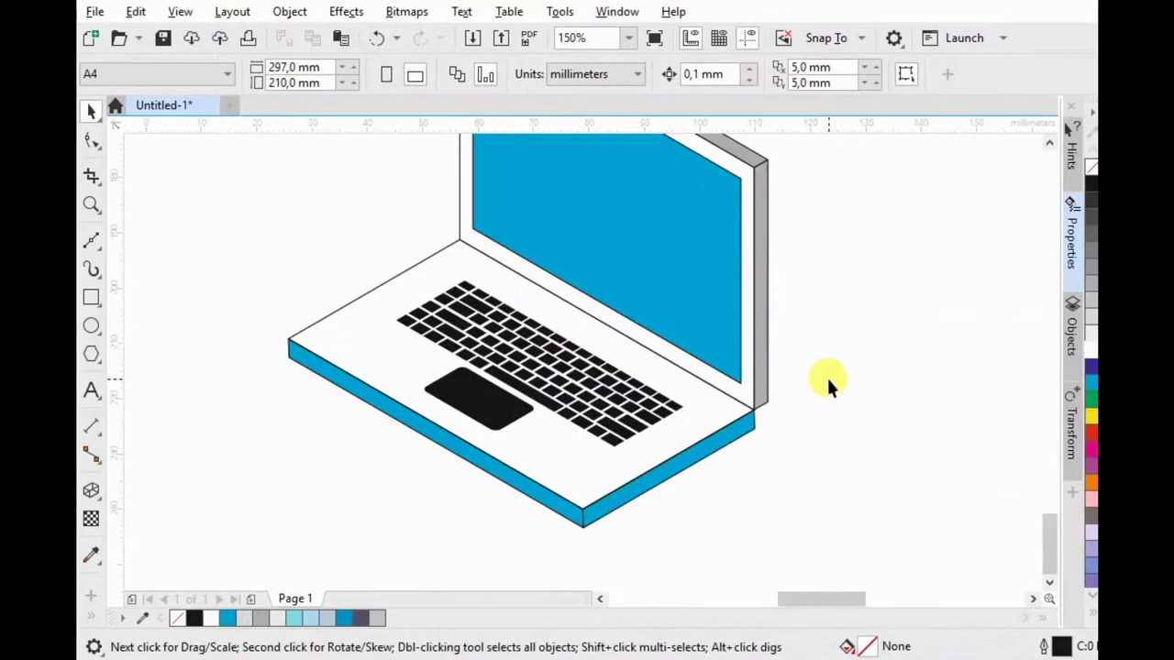
pyautogui.scroll(-4, 826, 375)
# Step: Move the seven laptop pieces up and to the right
pyautogui.moveTo(864, 268); pyautogui.dragTo(864, 270)
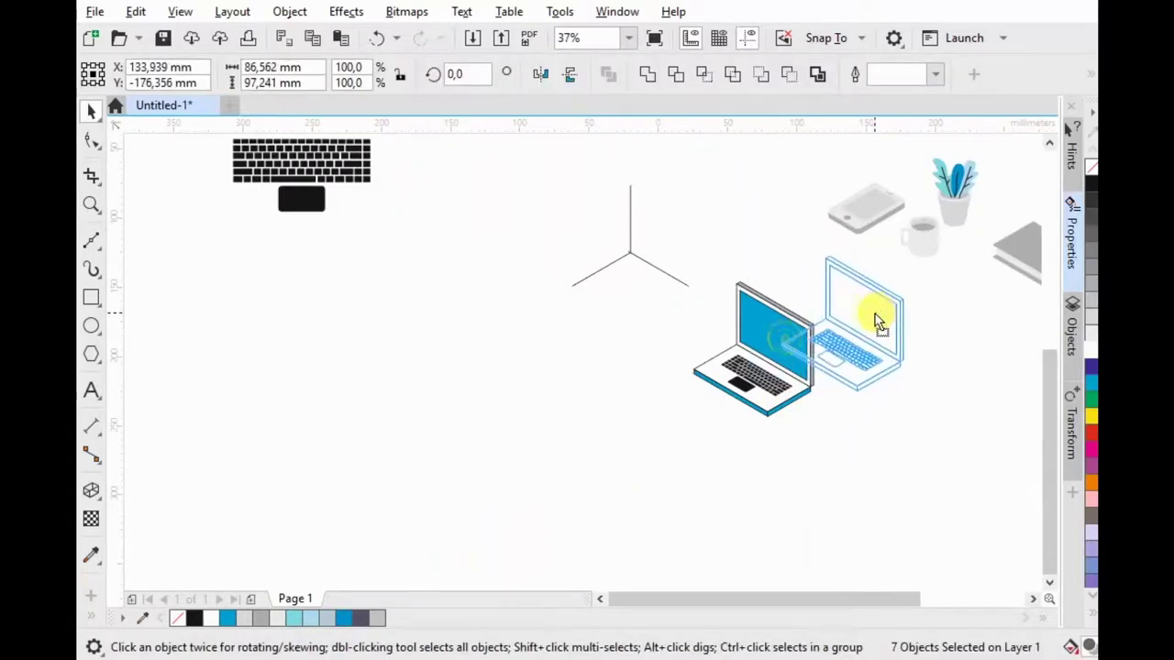
pyautogui.moveTo(786, 336); pyautogui.dragTo(891, 308)
pyautogui.scroll(2, 956, 312)
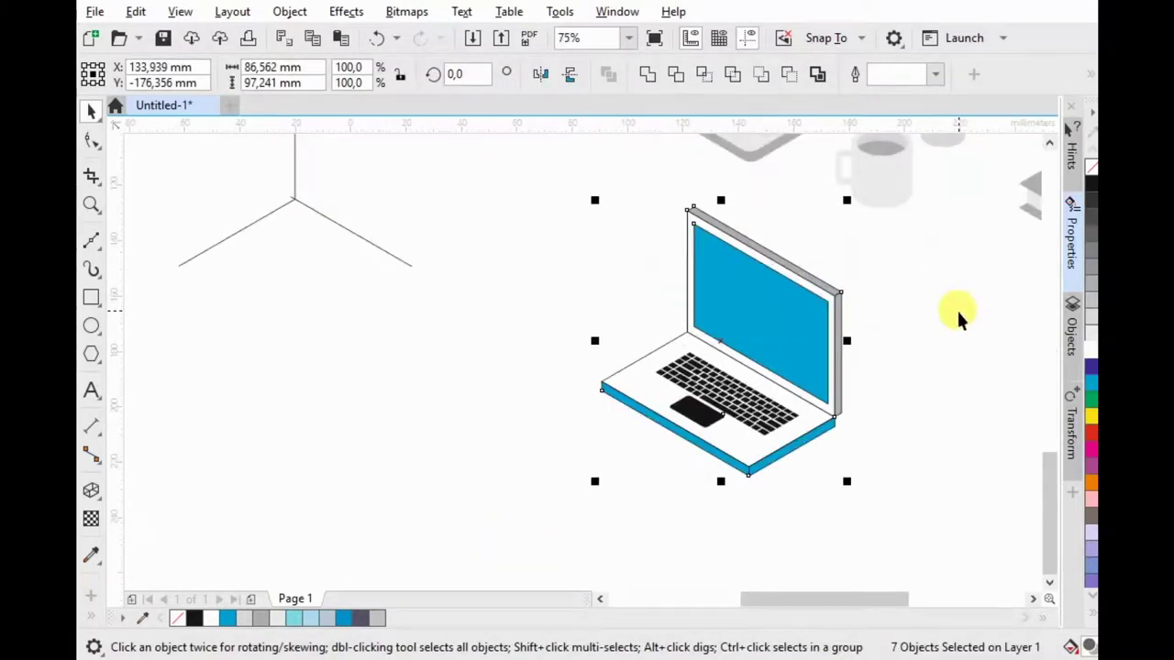
pyautogui.scroll(2, 796, 440)
pyautogui.click(797, 440)
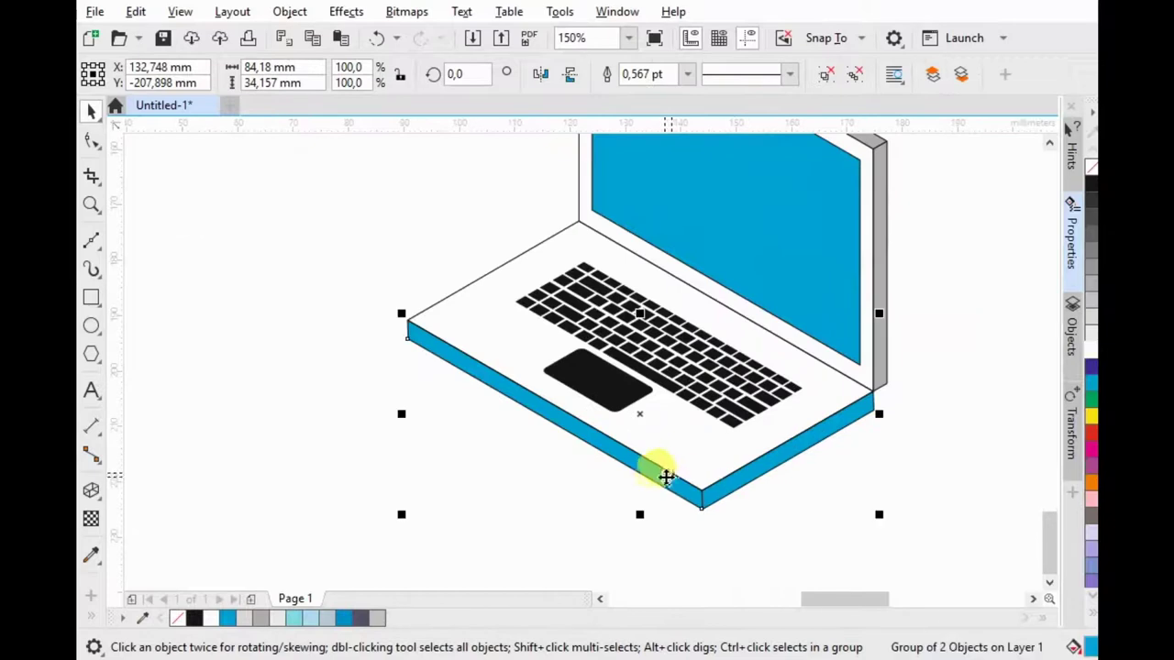
pyautogui.click(914, 360)
pyautogui.scroll(-2, 784, 410)
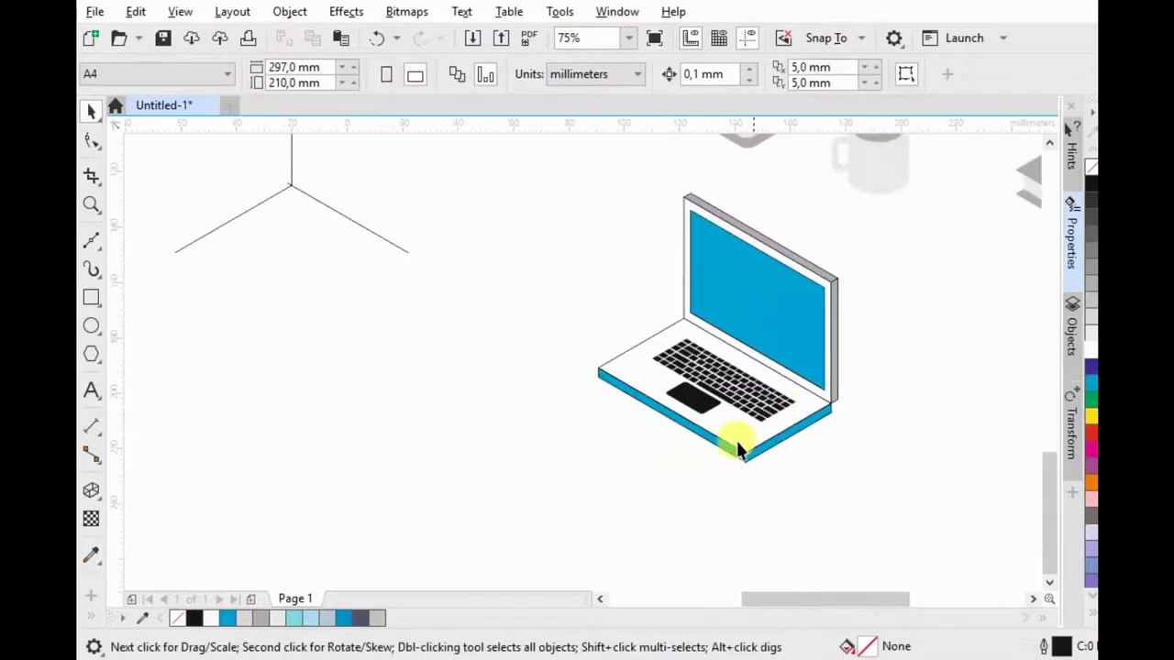
# Step: Group the seven laptop pieces into a single object
pyautogui.moveTo(787, 304); pyautogui.dragTo(887, 167)
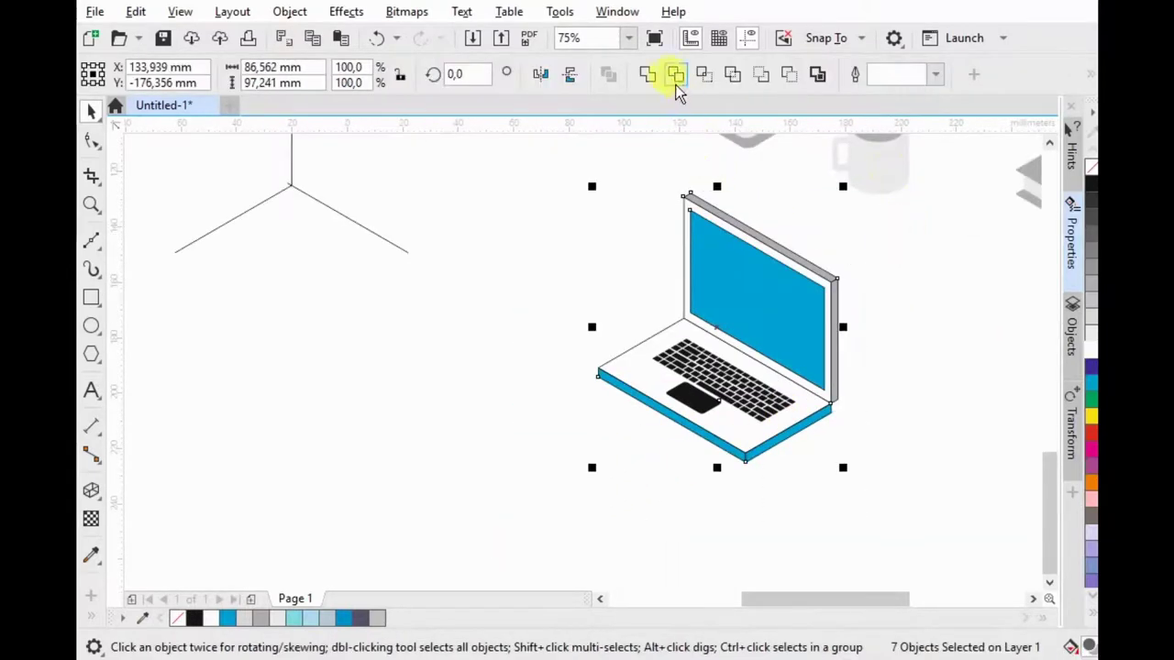
pyautogui.rightClick(776, 319)
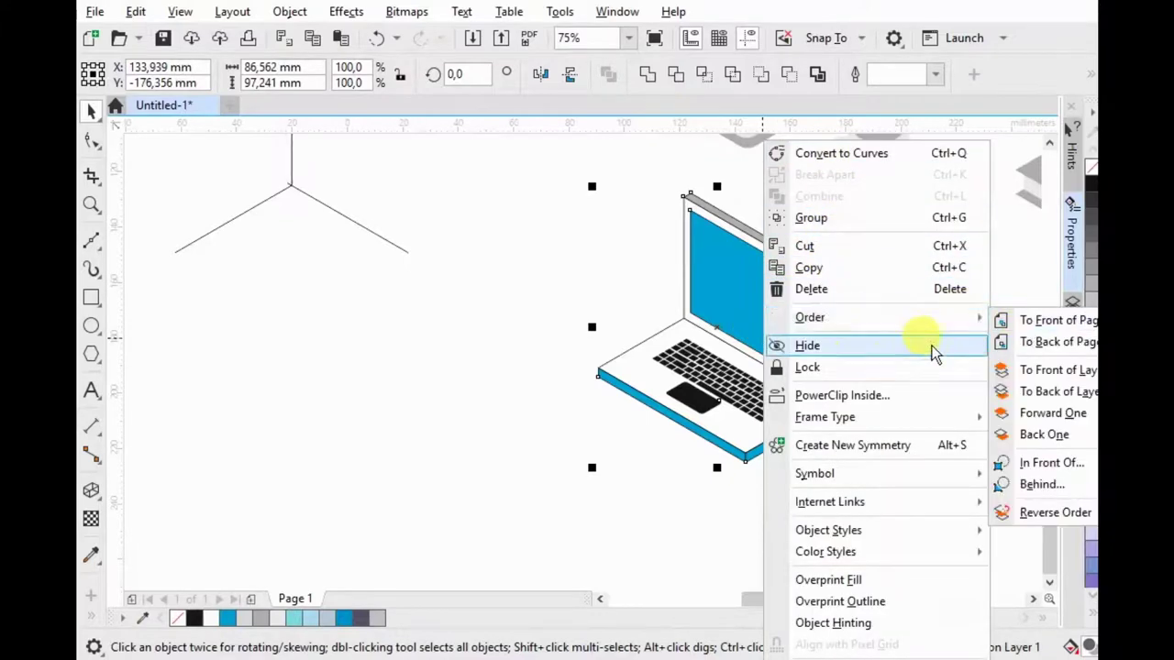
pyautogui.click(853, 220)
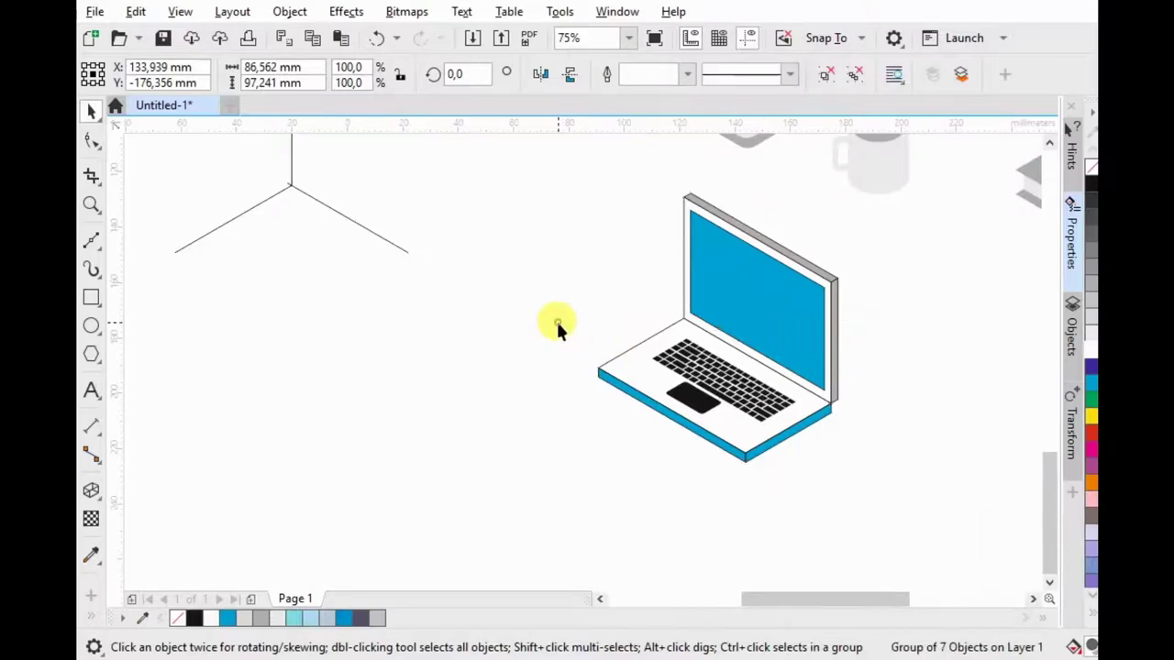
pyautogui.click(556, 327)
pyautogui.scroll(-2, 727, 397)
pyautogui.scroll(-2, 783, 367)
pyautogui.scroll(2, 770, 182)
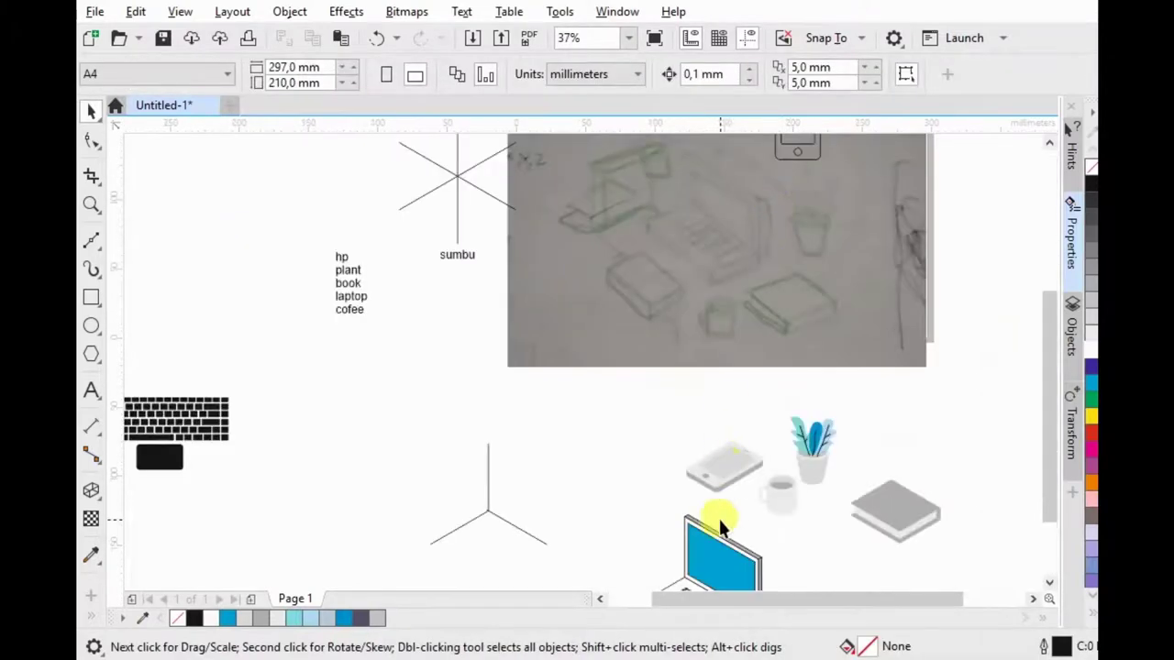
# Step: Move the laptop and book onto the sketch, with the book in front of the laptop
pyautogui.moveTo(720, 543); pyautogui.dragTo(728, 178)
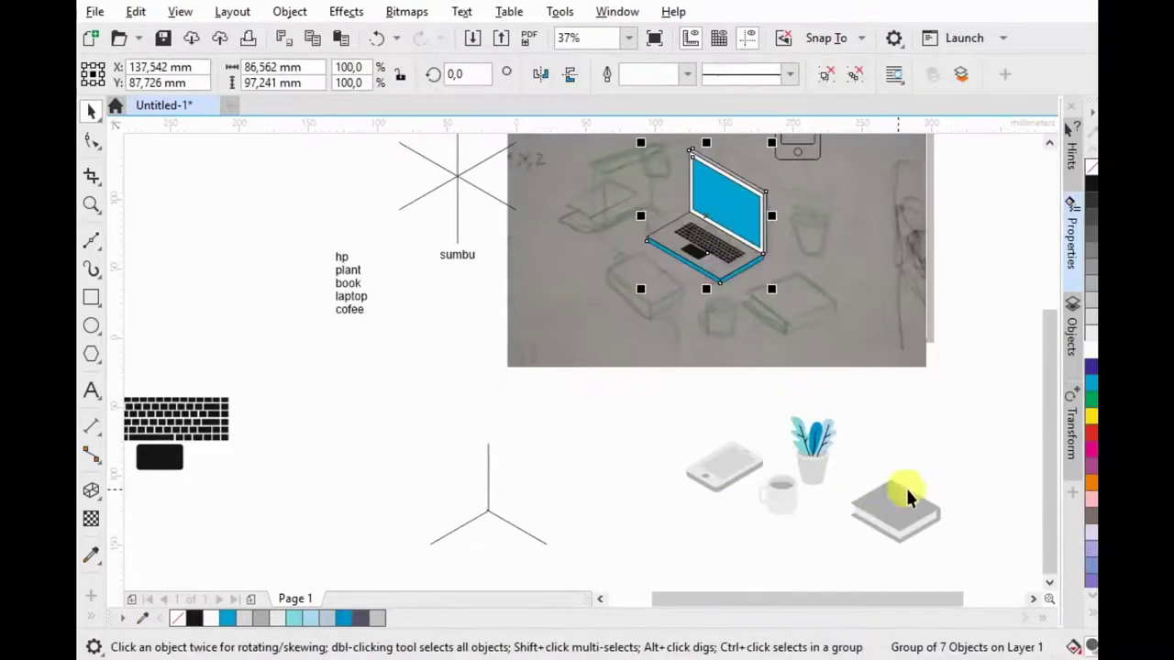
pyautogui.moveTo(845, 555)
pyautogui.mouseDown()
pyautogui.moveTo(841, 352)
pyautogui.moveTo(807, 318)
pyautogui.mouseUp()
pyautogui.rightClick(798, 308)
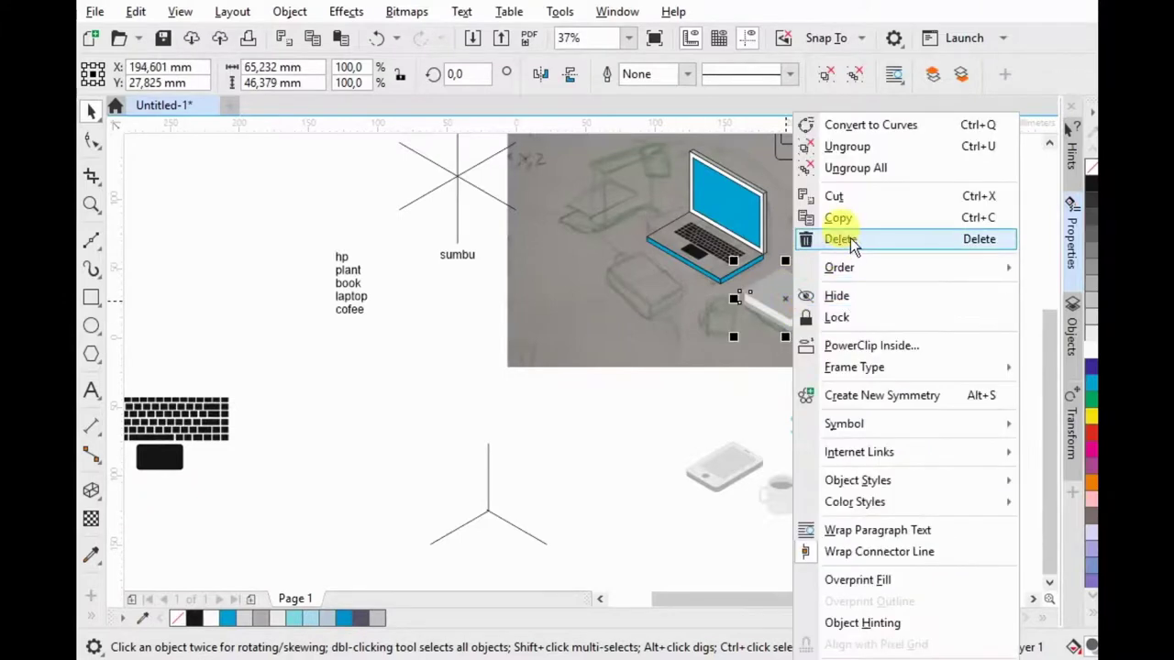
pyautogui.click(665, 415)
pyautogui.click(642, 411)
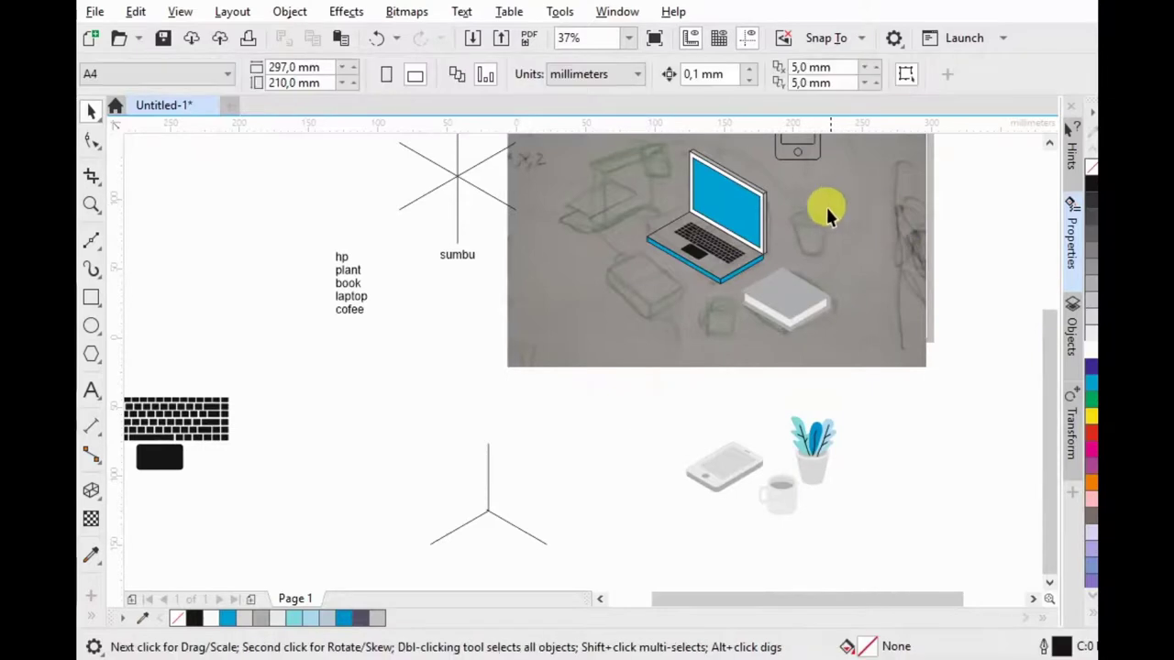
pyautogui.scroll(3, 774, 360)
pyautogui.moveTo(774, 359); pyautogui.dragTo(717, 390)
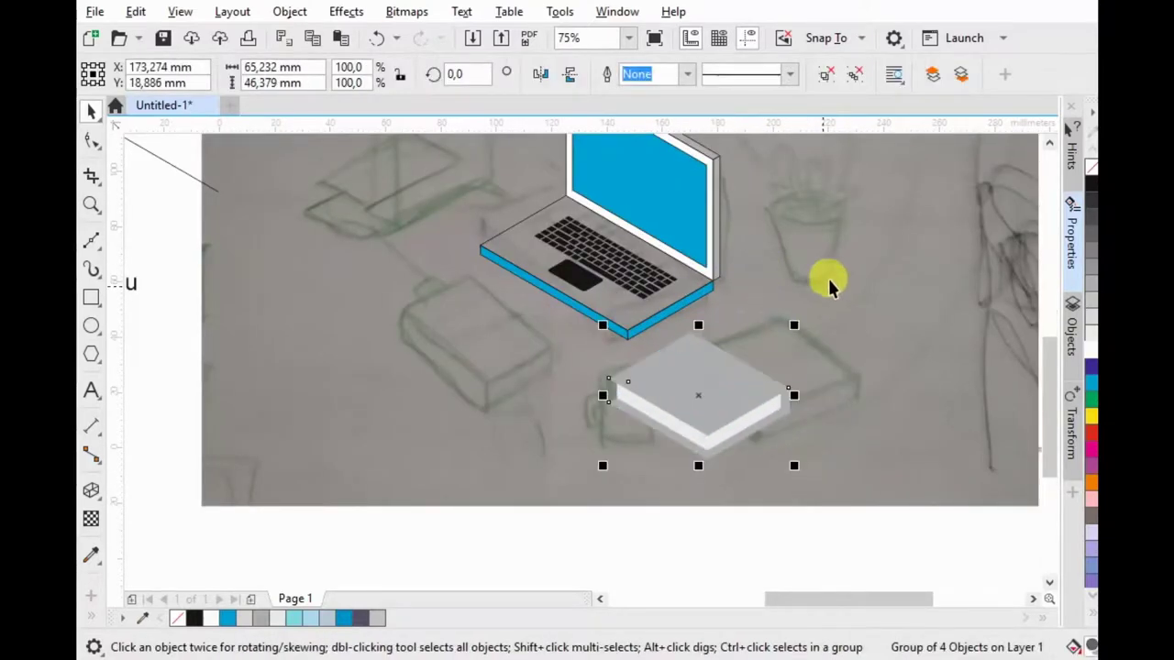
pyautogui.scroll(-2, 784, 331)
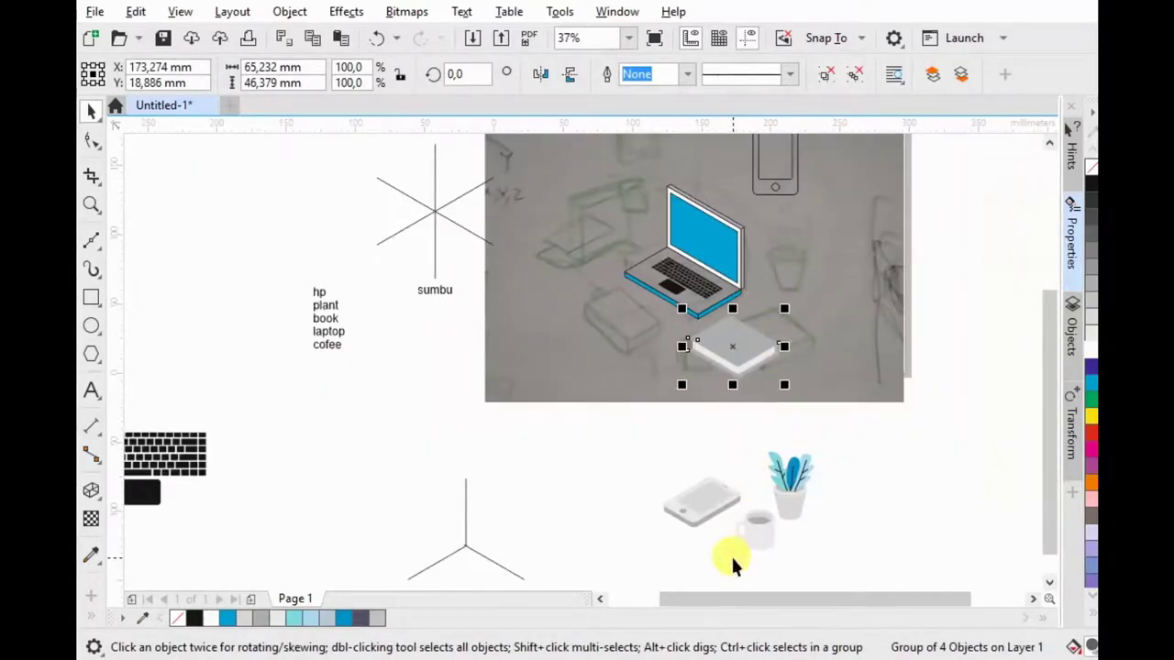
# Step: Set the mug on top of the book and bring it to the front
pyautogui.moveTo(761, 529); pyautogui.dragTo(733, 326)
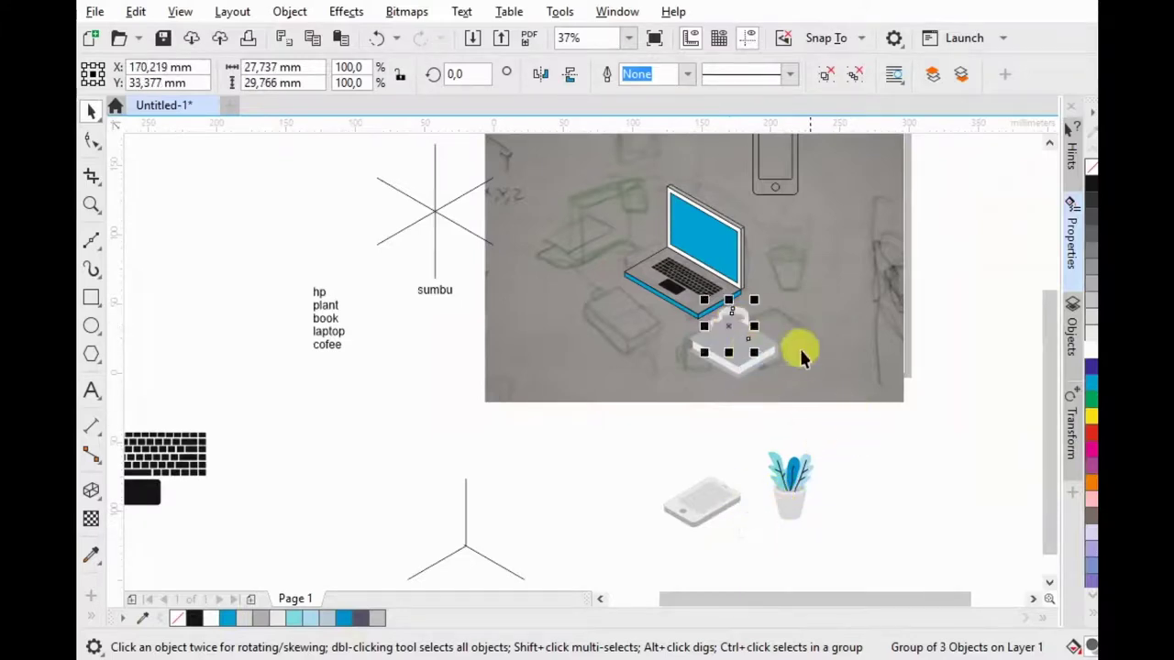
pyautogui.rightClick(745, 319)
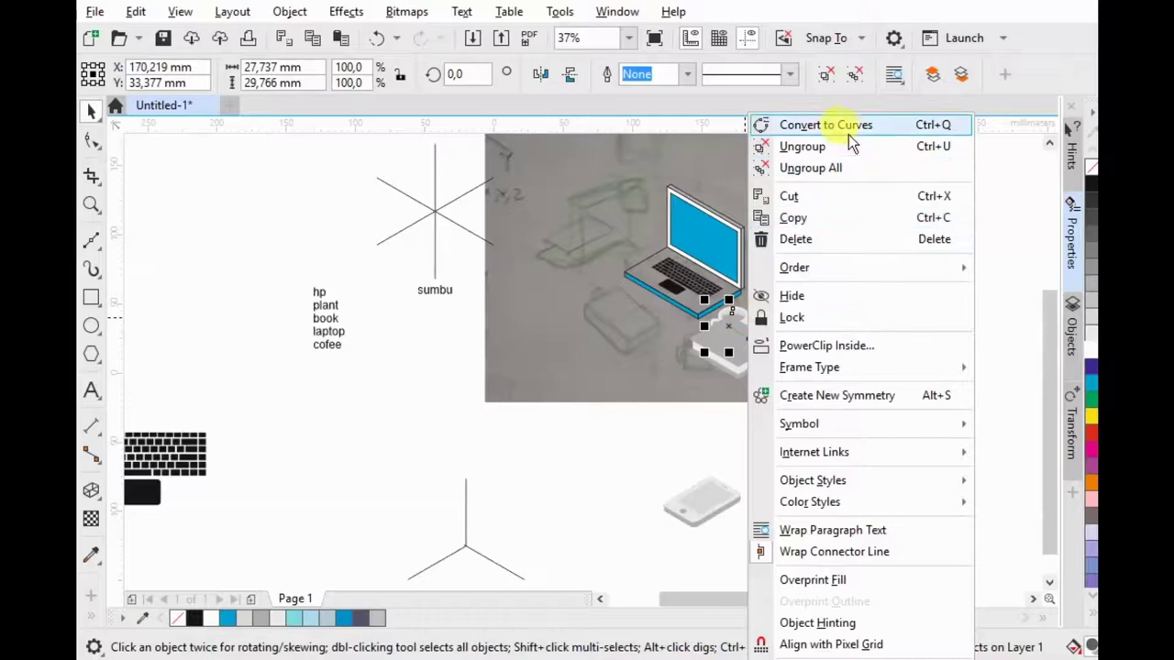
pyautogui.click(1003, 266)
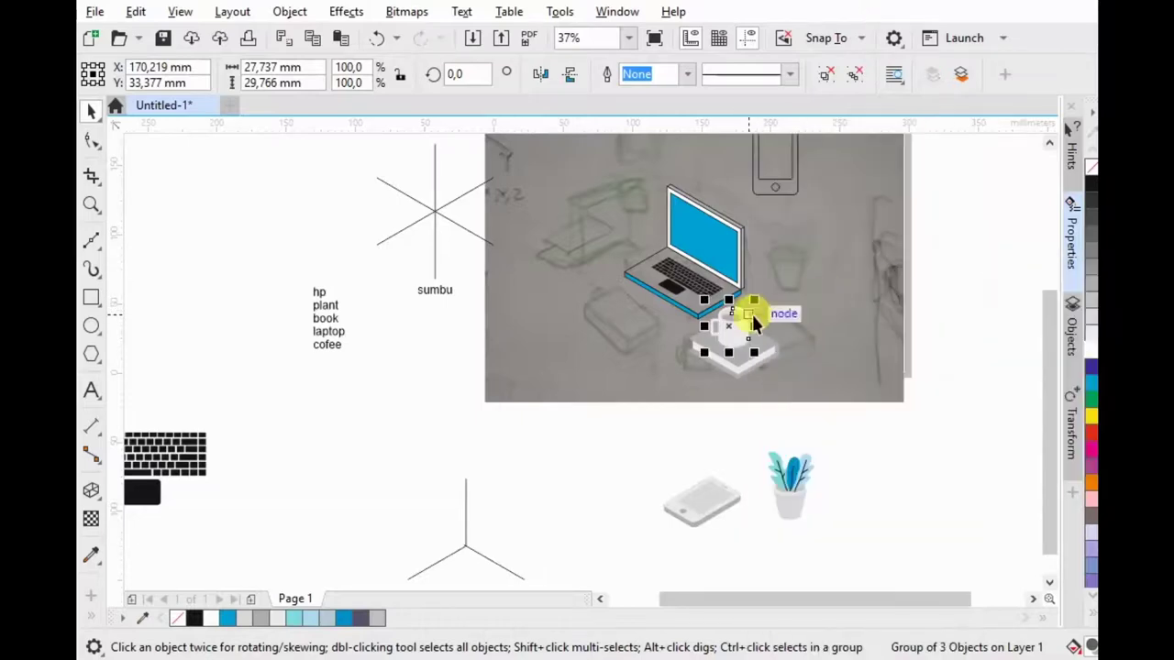
pyautogui.scroll(5, 730, 341)
pyautogui.scroll(-5, 749, 249)
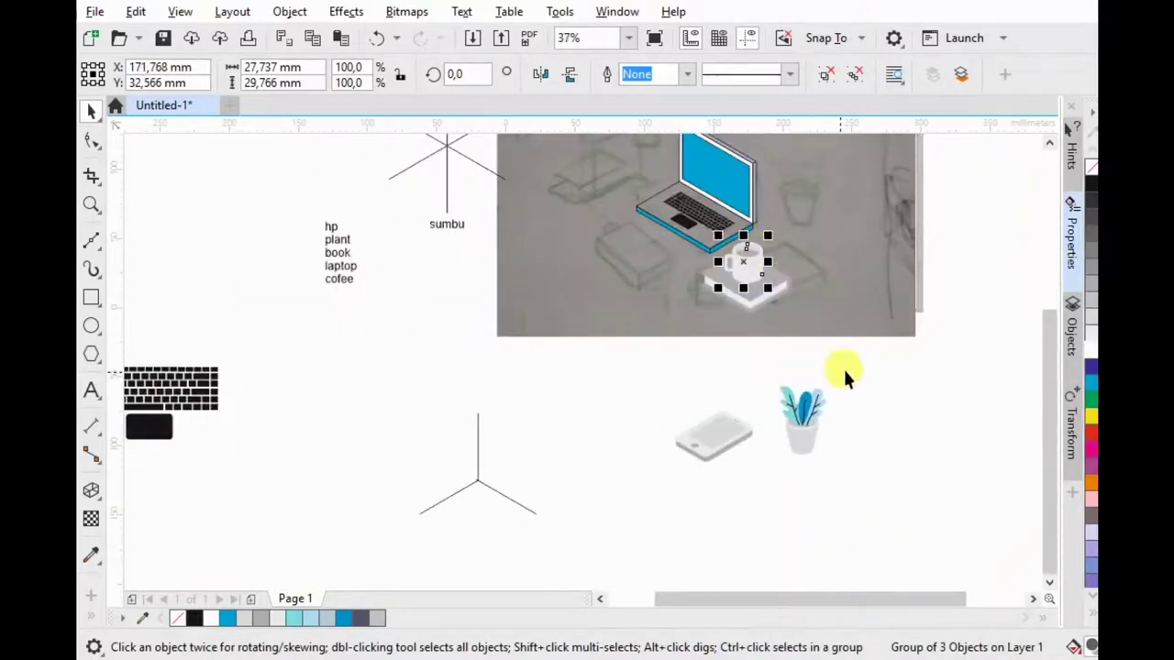
# Step: Move the plant and the phone up onto the laptop picture
pyautogui.moveTo(776, 493); pyautogui.dragTo(778, 490)
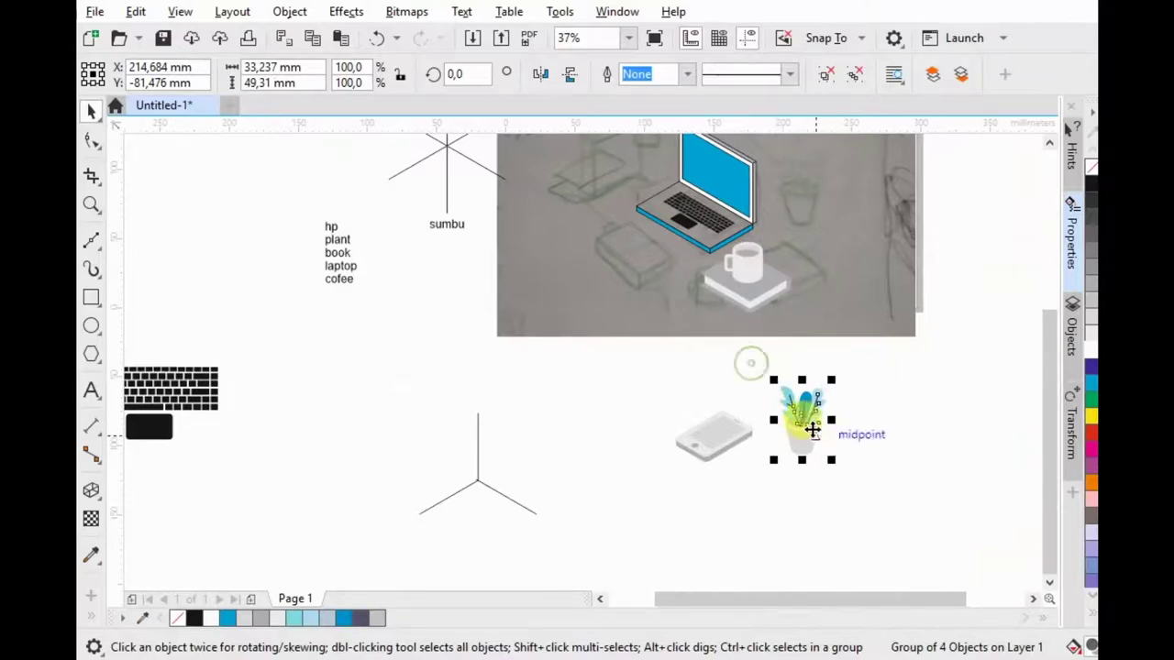
pyautogui.rightClick(805, 413)
pyautogui.click(805, 413)
pyautogui.moveTo(805, 413); pyautogui.dragTo(798, 221)
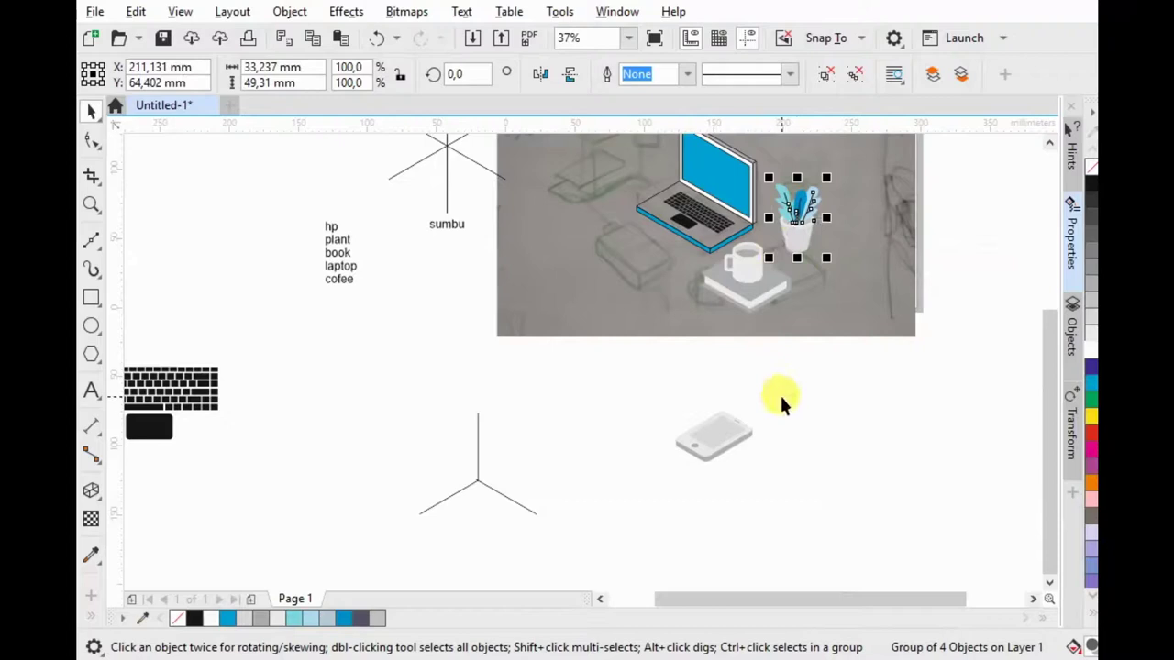
pyautogui.moveTo(780, 393); pyautogui.dragTo(649, 485)
pyautogui.moveTo(715, 441); pyautogui.dragTo(609, 188)
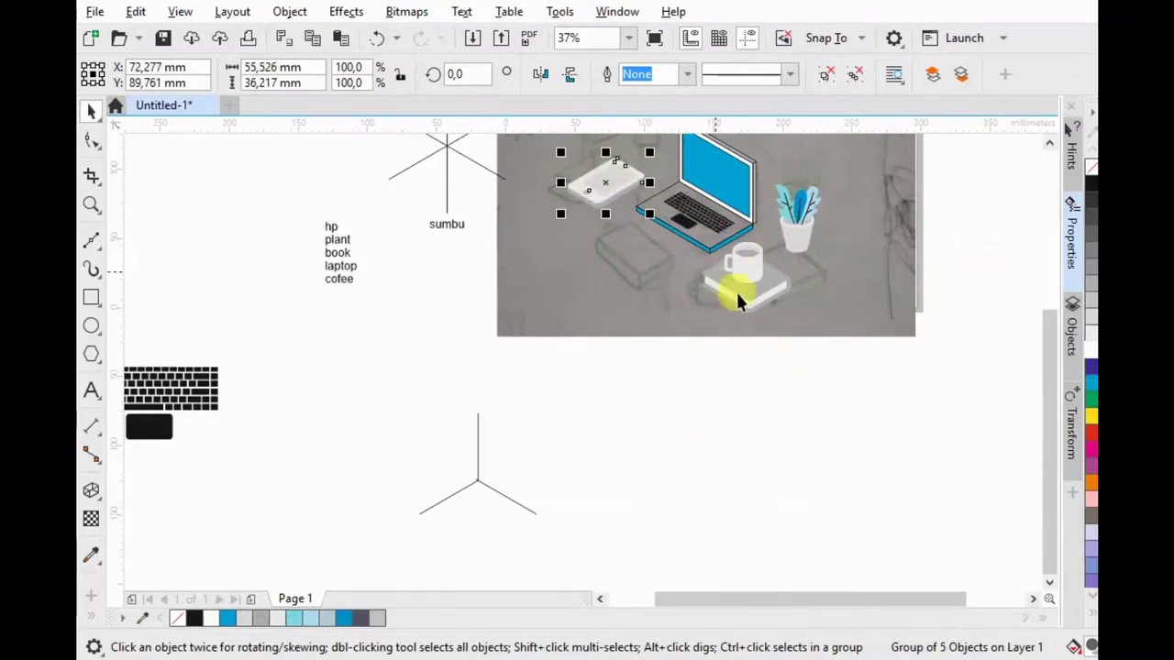
# Step: Reposition the plant so it sits above and behind the laptop
pyautogui.scroll(-3, 734, 237)
pyautogui.scroll(5, 838, 335)
pyautogui.click(937, 458)
pyautogui.moveTo(937, 458)
pyautogui.mouseDown()
pyautogui.moveTo(949, 382)
pyautogui.moveTo(941, 396)
pyautogui.moveTo(621, 247)
pyautogui.mouseUp()
pyautogui.scroll(-2, 818, 278)
pyautogui.moveTo(686, 223)
pyautogui.mouseDown()
pyautogui.moveTo(701, 277)
pyautogui.moveTo(676, 309)
pyautogui.moveTo(679, 284)
pyautogui.moveTo(659, 325)
pyautogui.moveTo(629, 299)
pyautogui.mouseUp()
pyautogui.scroll(2, 692, 234)
pyautogui.scroll(-2, 819, 263)
pyautogui.scroll(2, 848, 417)
pyautogui.click(675, 307)
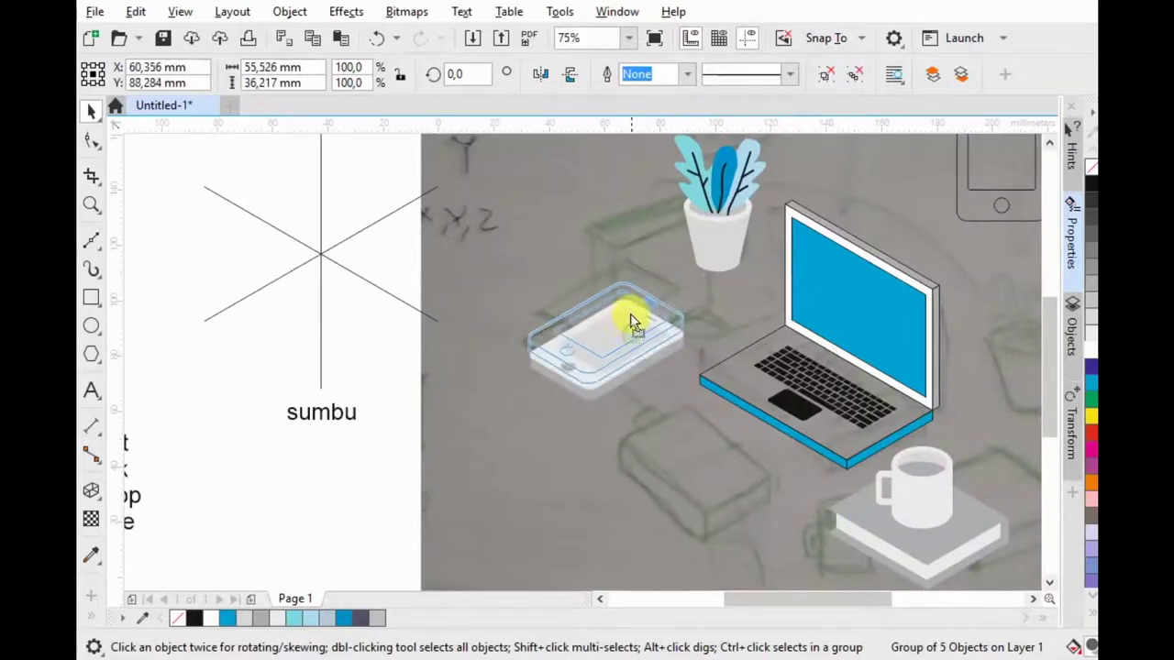
pyautogui.moveTo(728, 240); pyautogui.dragTo(792, 229)
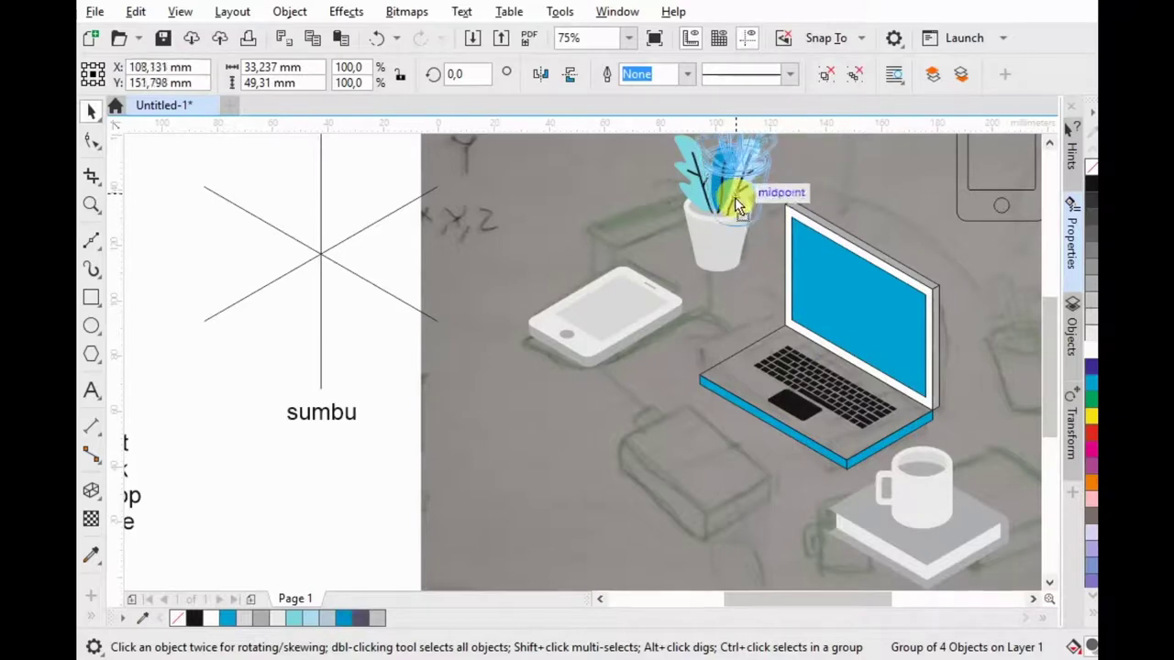
pyautogui.moveTo(793, 228); pyautogui.dragTo(735, 198)
# Step: Move the mug off the book to the front of the laptop, book up-right
pyautogui.scroll(-2, 736, 199)
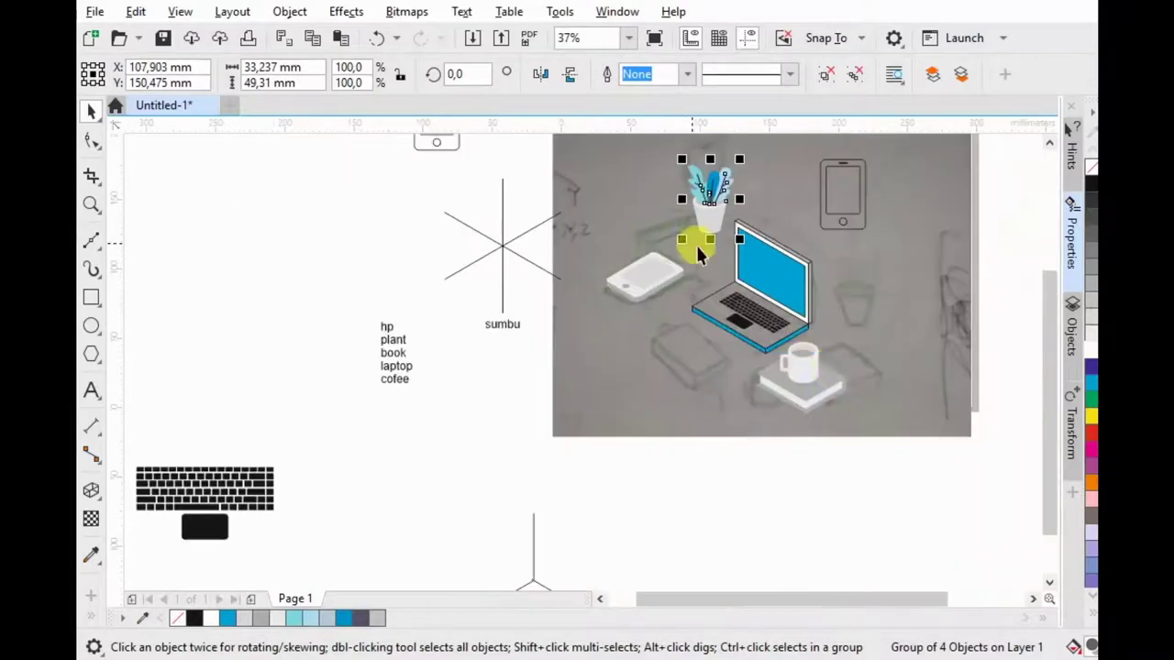
pyautogui.click(804, 370)
pyautogui.scroll(2, 803, 369)
pyautogui.moveTo(760, 380); pyautogui.dragTo(869, 343)
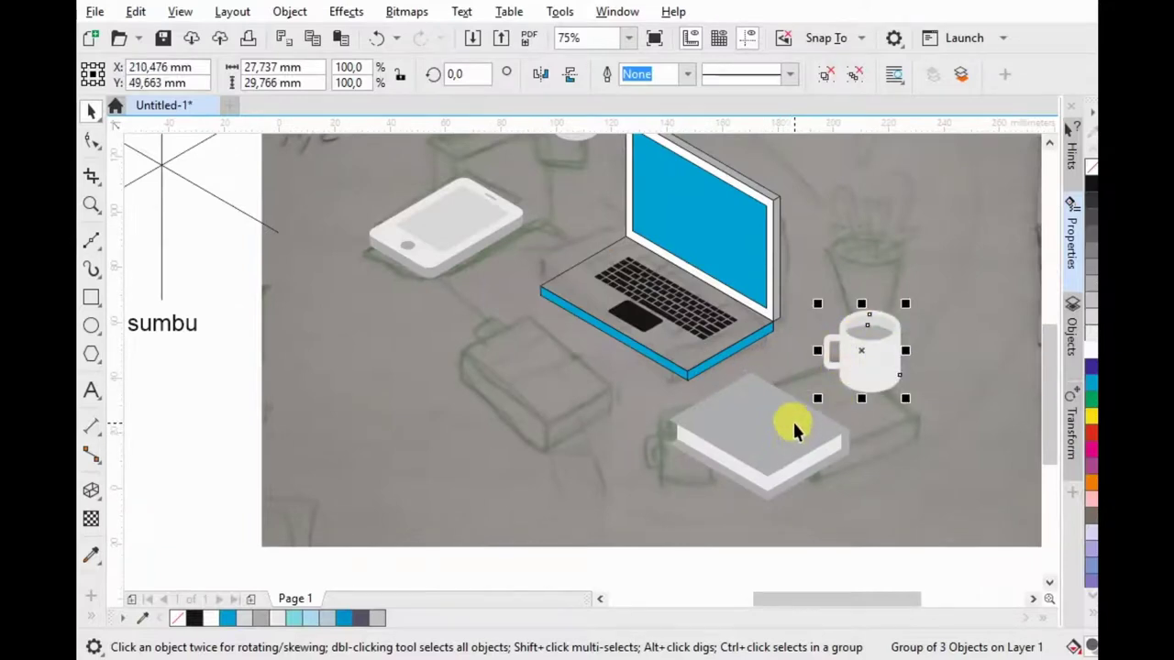
pyautogui.moveTo(639, 455); pyautogui.dragTo(641, 452)
pyautogui.moveTo(738, 405); pyautogui.dragTo(816, 360)
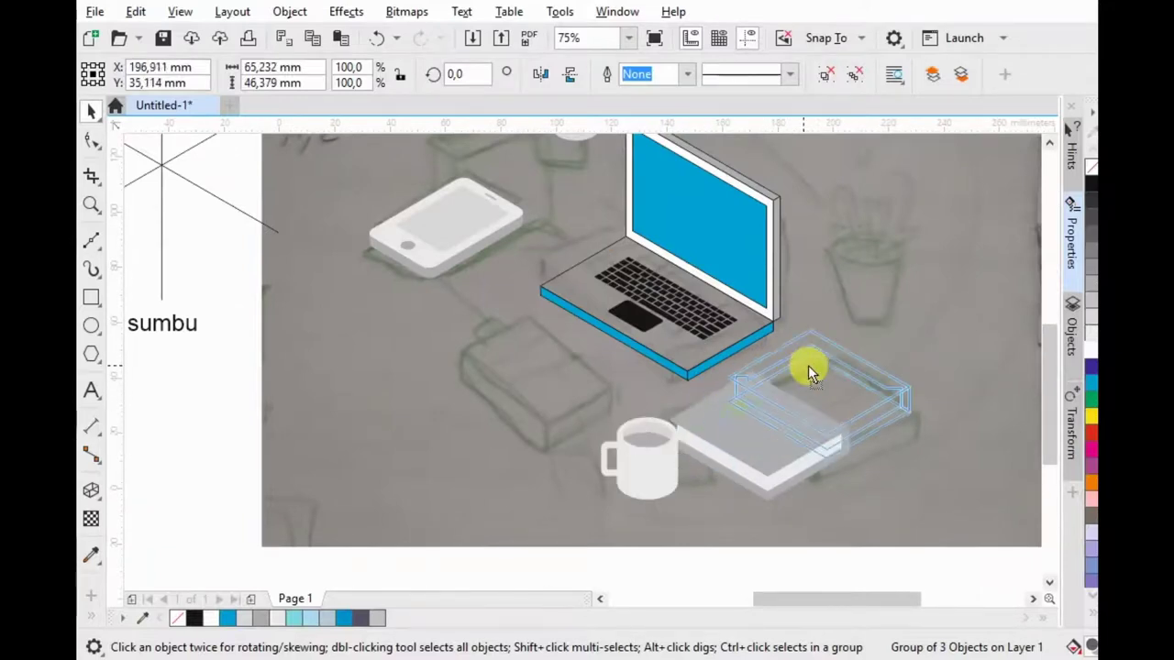
pyautogui.moveTo(669, 444); pyautogui.dragTo(710, 429)
# Step: Mirror the book vertically, mirror it back, and set it beside the laptop
pyautogui.click(870, 381)
pyautogui.click(567, 76)
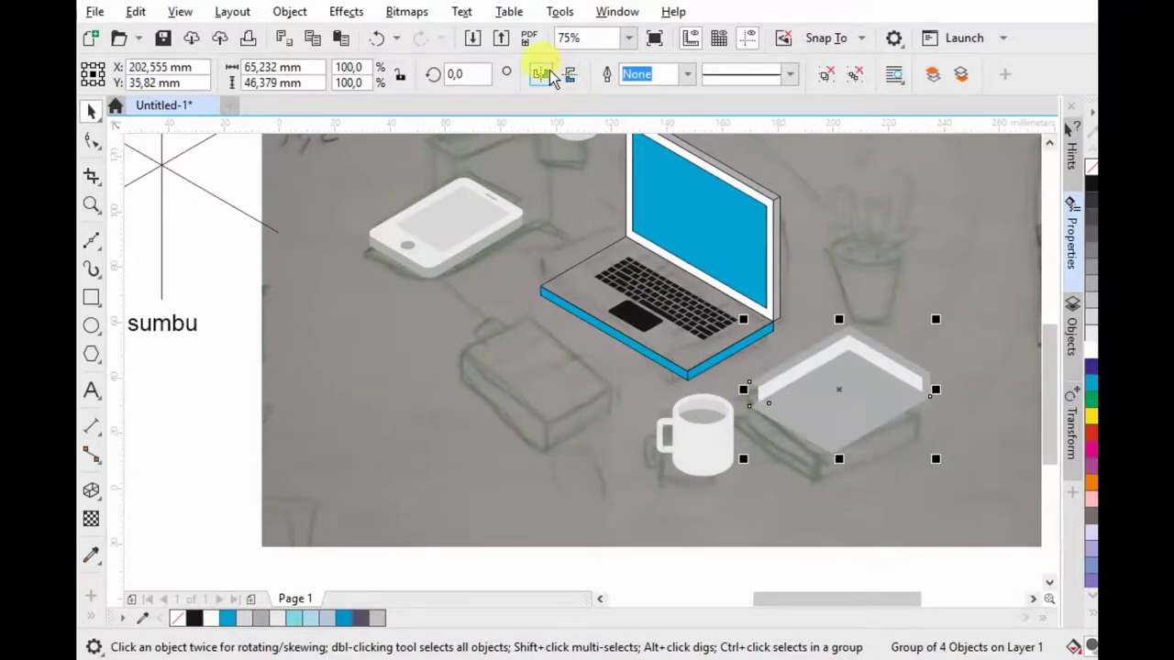
pyautogui.click(568, 77)
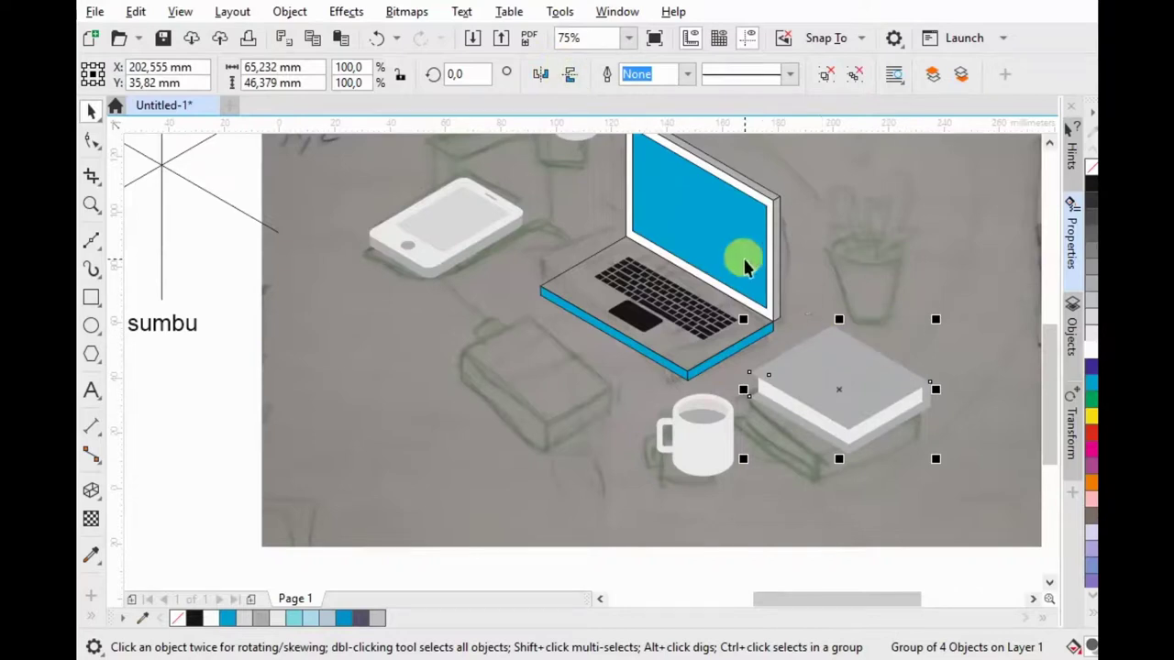
pyautogui.moveTo(813, 393); pyautogui.dragTo(813, 348)
# Step: Place a second book and stack the two books together
pyautogui.scroll(-2, 859, 361)
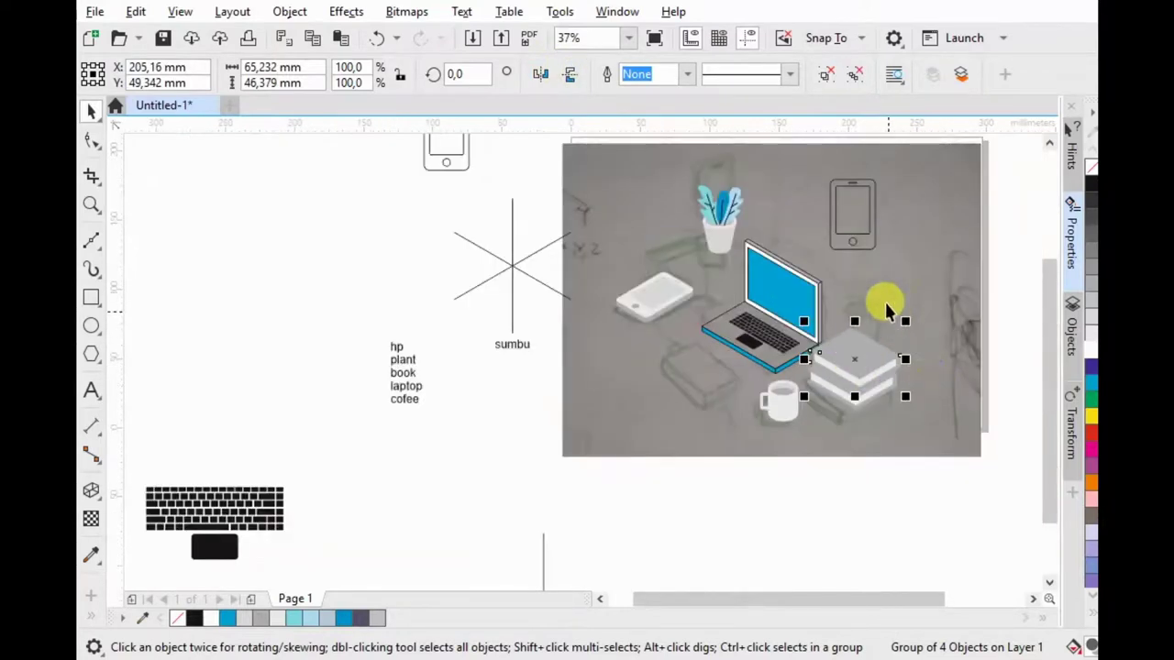
pyautogui.scroll(2, 891, 321)
pyautogui.moveTo(806, 413); pyautogui.dragTo(861, 354)
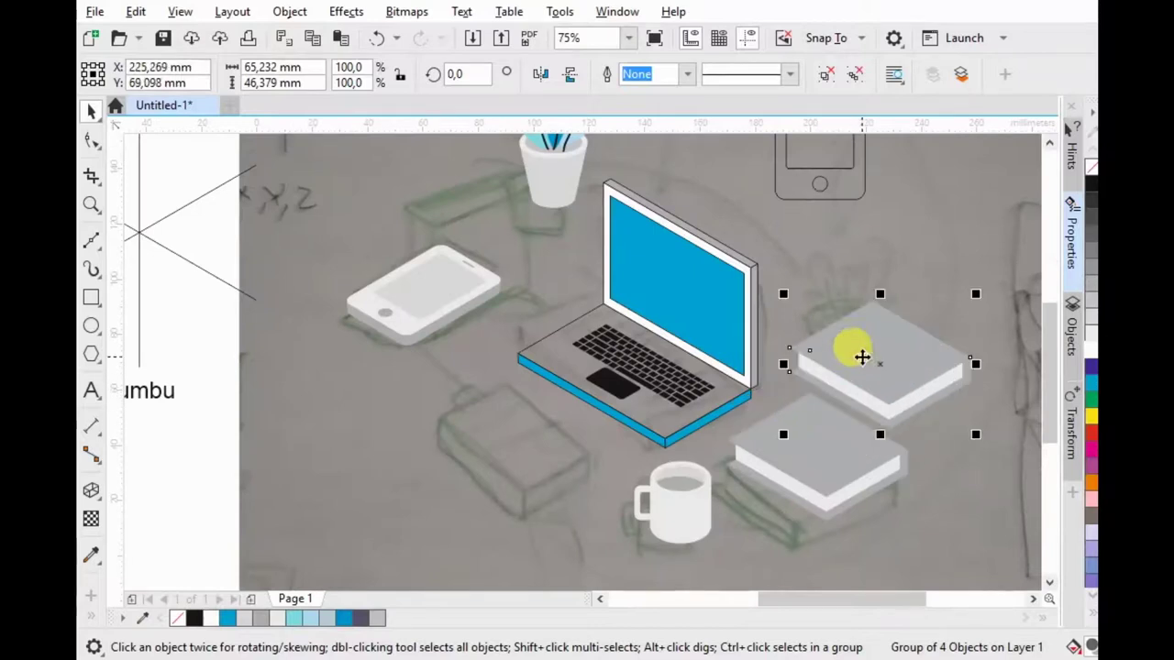
pyautogui.moveTo(831, 467)
pyautogui.mouseDown()
pyautogui.moveTo(871, 394)
pyautogui.moveTo(875, 417)
pyautogui.mouseUp()
pyautogui.moveTo(707, 489)
pyautogui.mouseDown()
pyautogui.moveTo(718, 485)
pyautogui.moveTo(699, 488)
pyautogui.mouseUp()
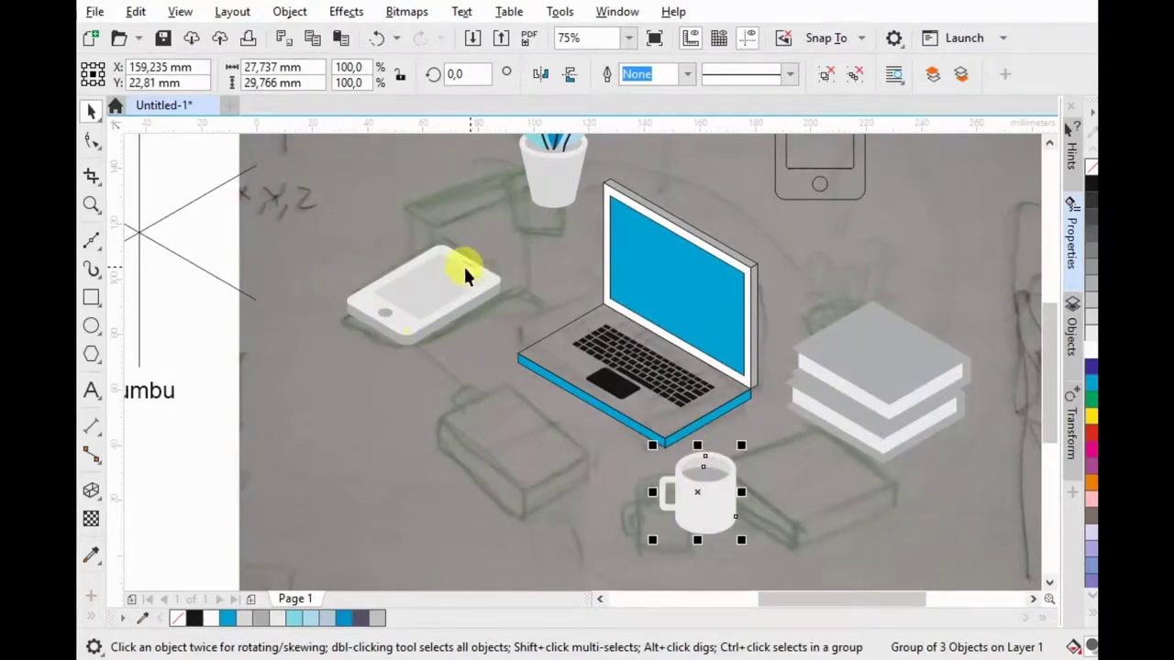
# Step: Nudge the phone up-right and shift the plant right and lower near the laptop
pyautogui.moveTo(476, 275); pyautogui.dragTo(506, 270)
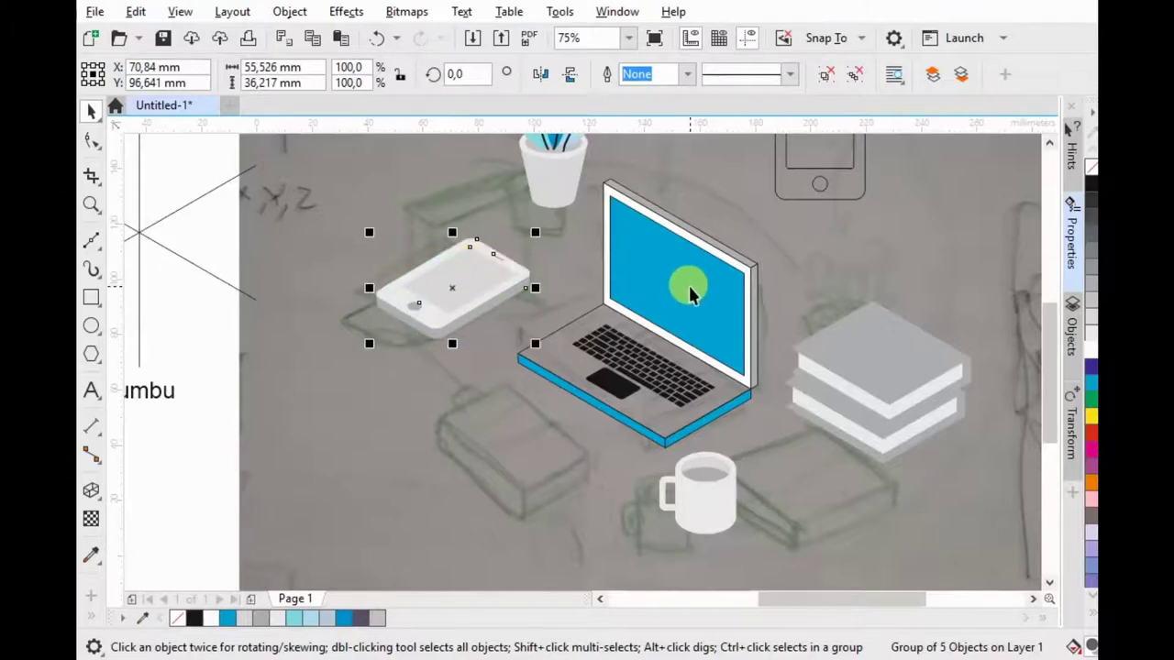
pyautogui.scroll(-2, 689, 294)
pyautogui.moveTo(623, 216); pyautogui.dragTo(674, 234)
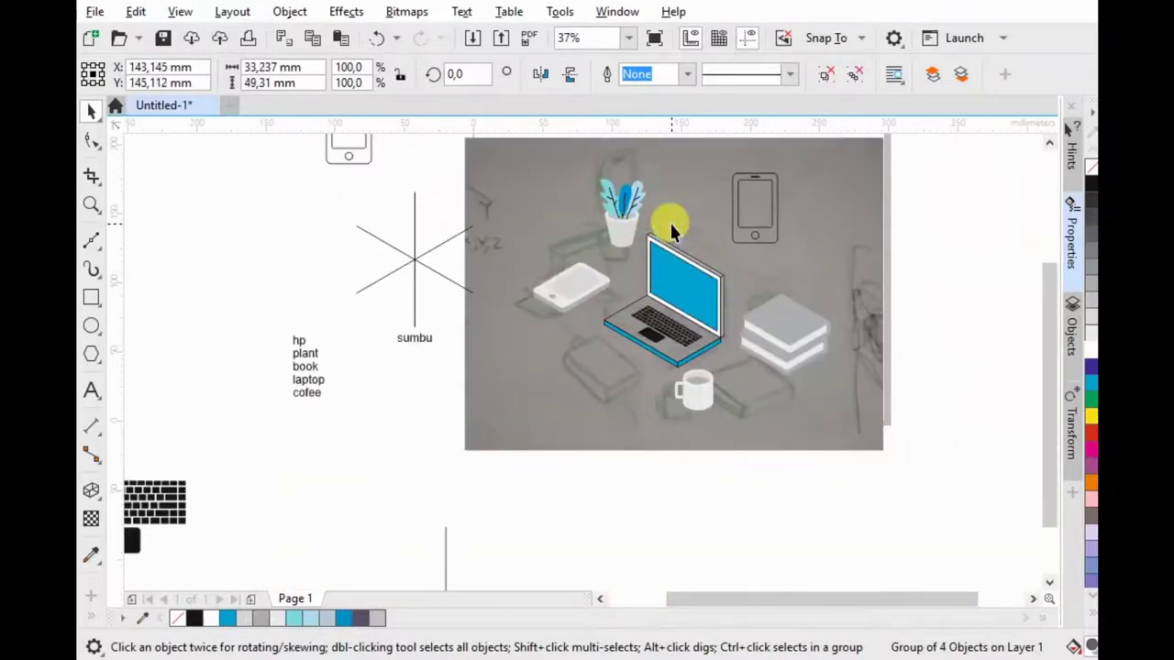
pyautogui.scroll(2, 662, 230)
pyautogui.moveTo(661, 229); pyautogui.dragTo(660, 200)
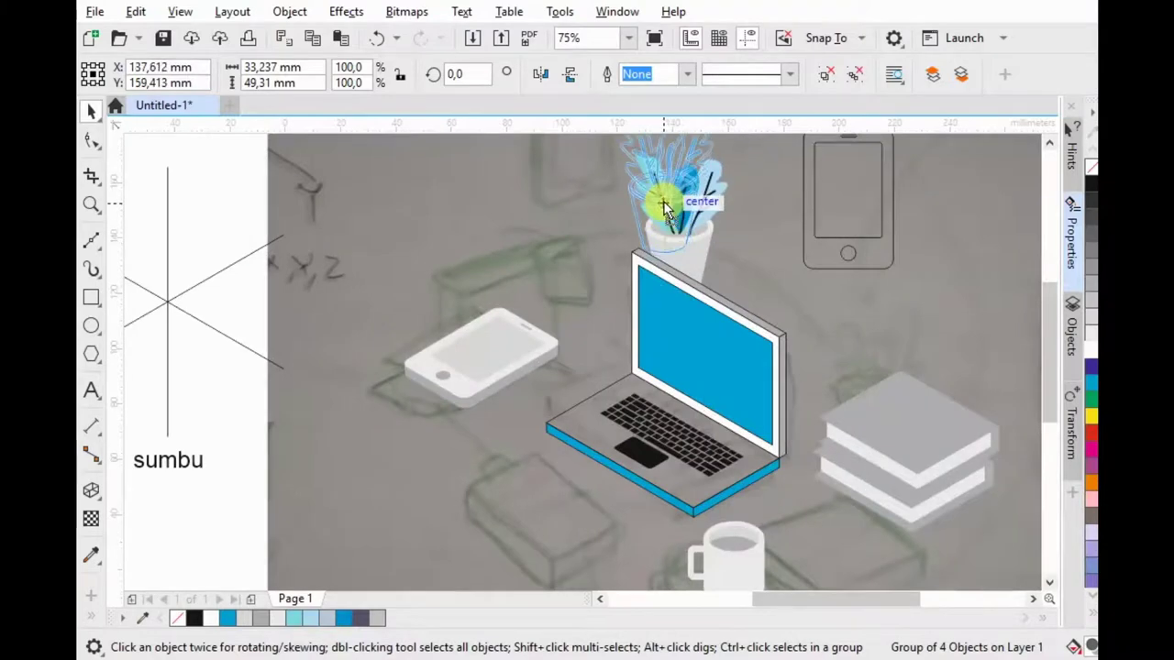
pyautogui.moveTo(660, 201); pyautogui.dragTo(704, 238)
pyautogui.scroll(-4, 807, 279)
pyautogui.click(855, 405)
pyautogui.scroll(2, 802, 285)
# Step: Put the mug on the book stack and move both in front of the laptop
pyautogui.click(741, 321)
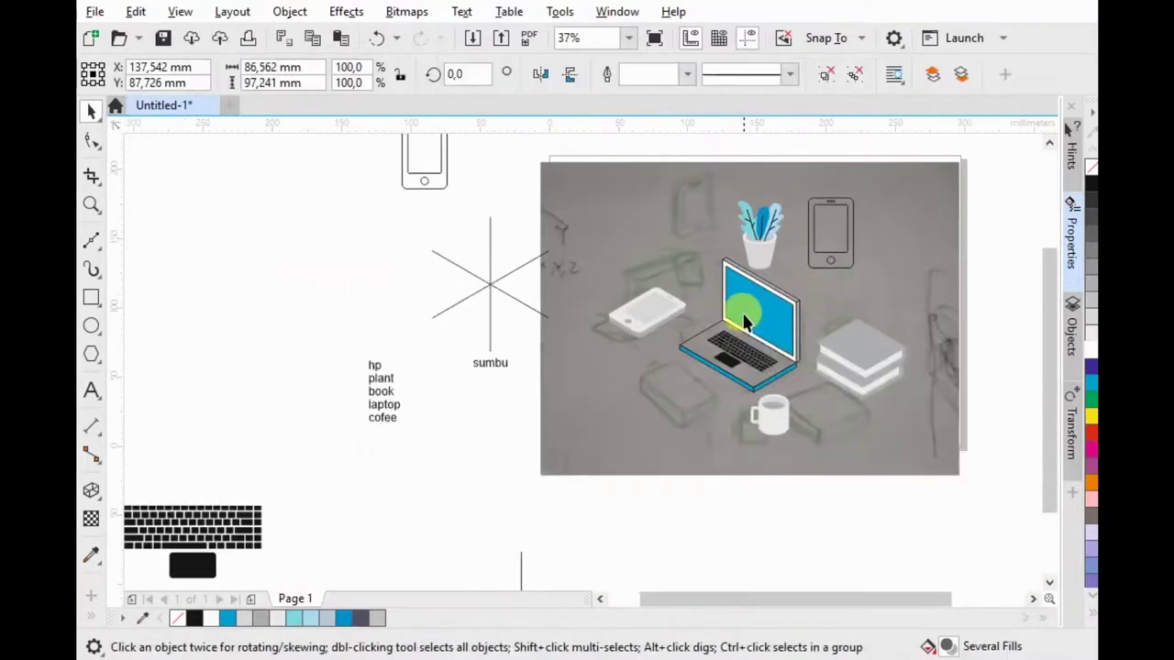
pyautogui.click(885, 527)
pyautogui.scroll(2, 766, 439)
pyautogui.moveTo(754, 448)
pyautogui.mouseDown()
pyautogui.moveTo(776, 428)
pyautogui.moveTo(707, 458)
pyautogui.moveTo(763, 436)
pyautogui.mouseUp()
pyautogui.click(872, 309)
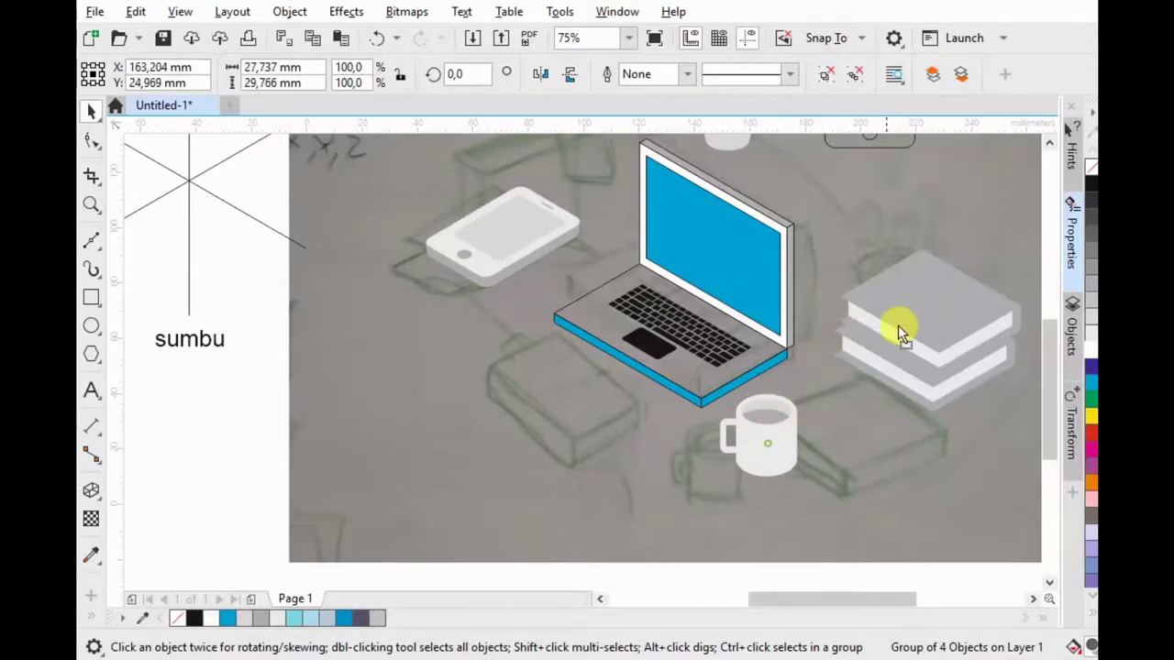
pyautogui.moveTo(898, 326); pyautogui.dragTo(925, 292)
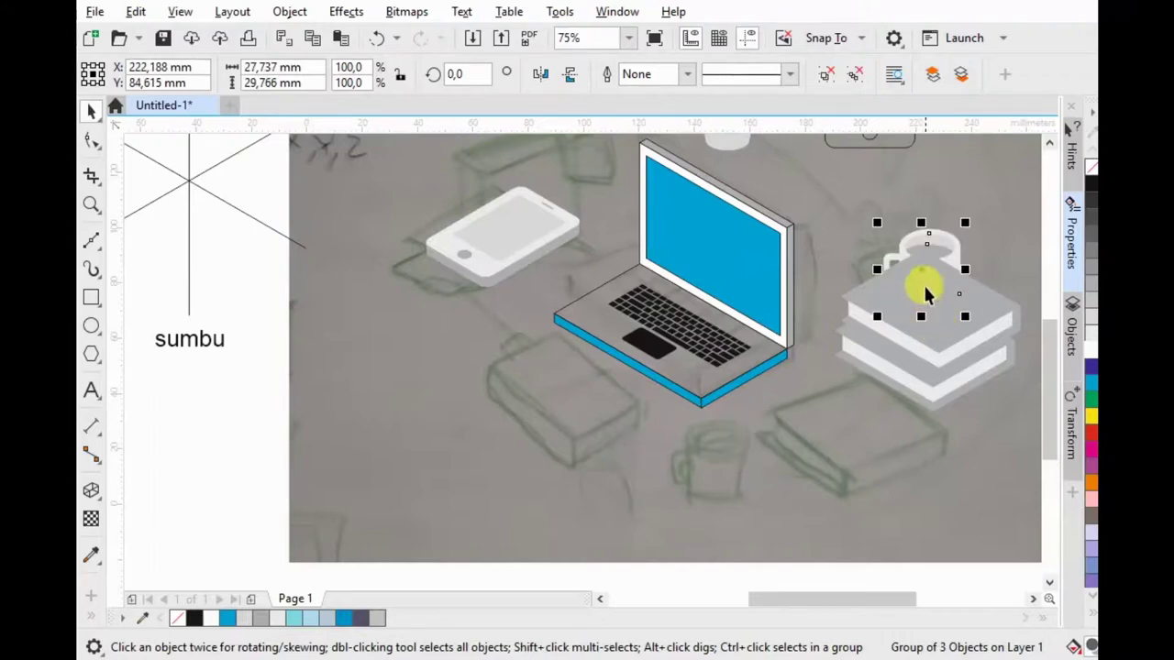
pyautogui.keyDown('shift'); pyautogui.click(929, 372); pyautogui.keyUp('shift')
pyautogui.moveTo(935, 252); pyautogui.dragTo(848, 341)
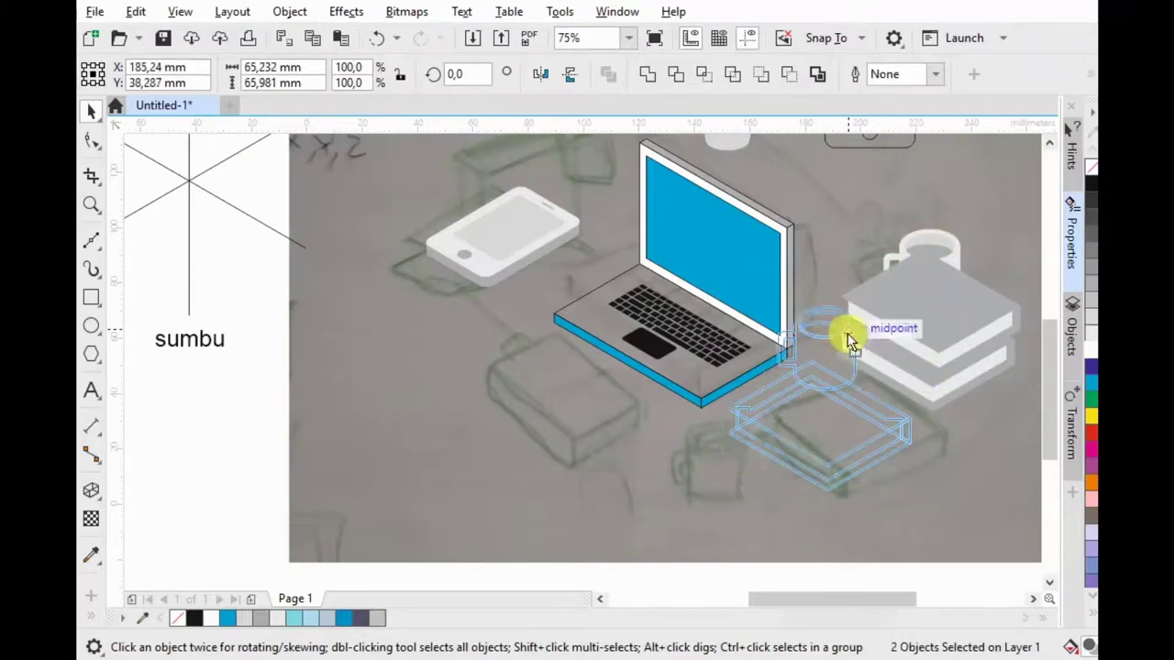
pyautogui.moveTo(848, 341)
pyautogui.mouseDown()
pyautogui.moveTo(766, 408)
pyautogui.moveTo(757, 441)
pyautogui.mouseUp()
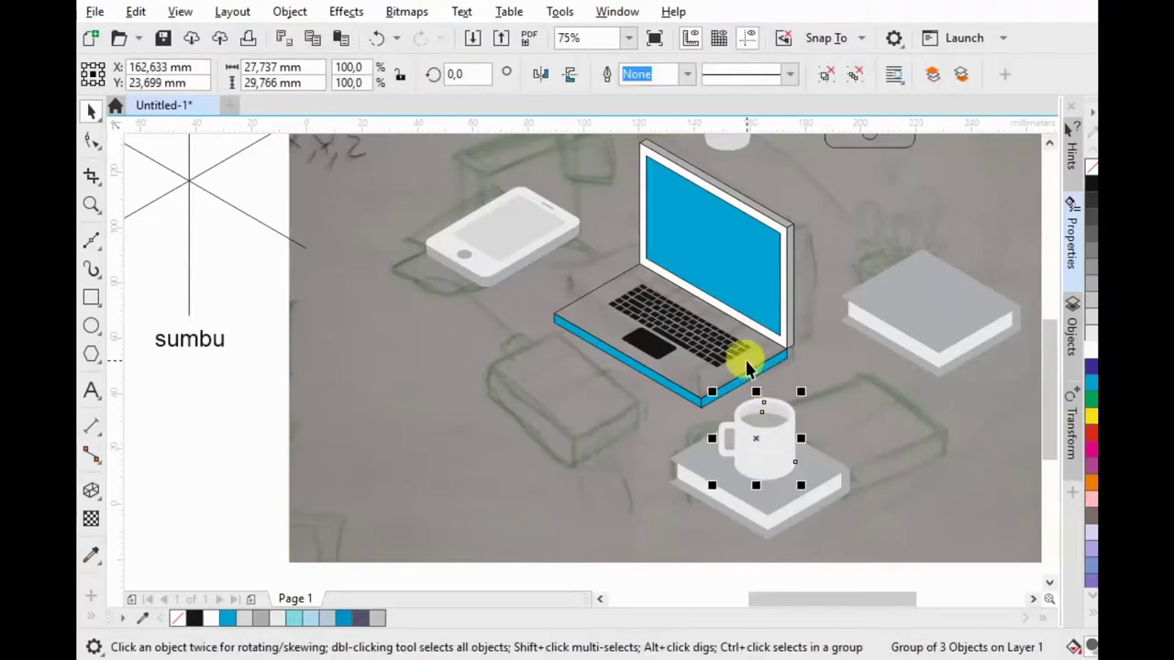
pyautogui.scroll(-2, 747, 362)
# Step: Reposition the phone down and to the left of the laptop
pyautogui.click(838, 351)
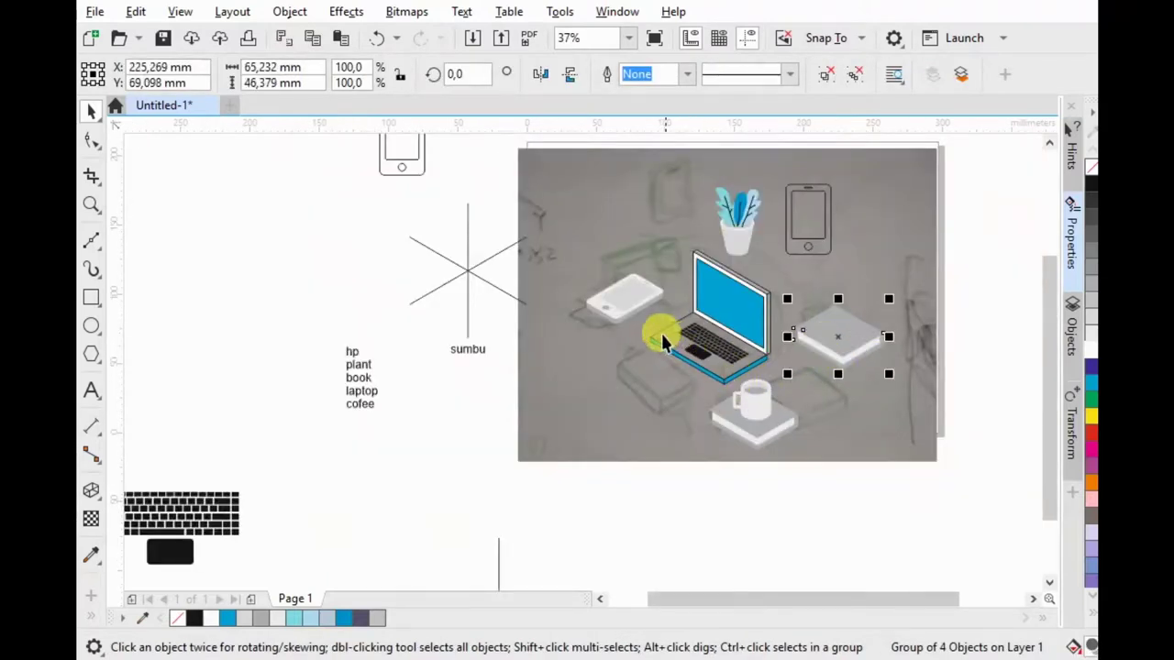
pyautogui.scroll(2, 662, 341)
pyautogui.moveTo(618, 254); pyautogui.dragTo(583, 300)
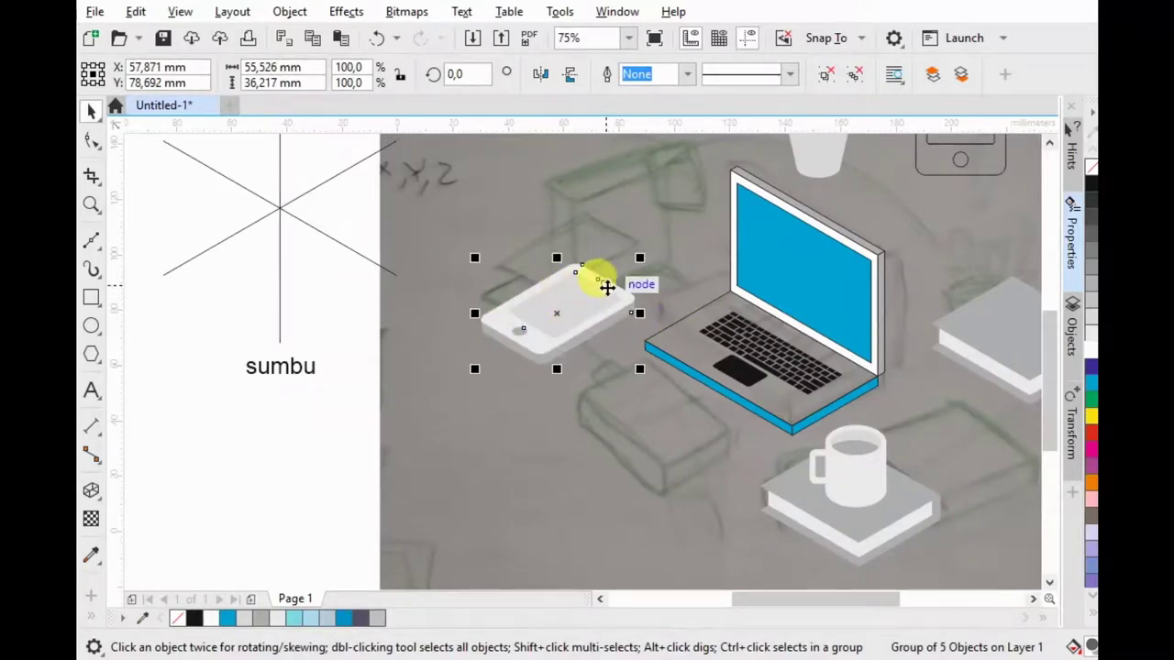
pyautogui.moveTo(541, 316); pyautogui.dragTo(531, 297)
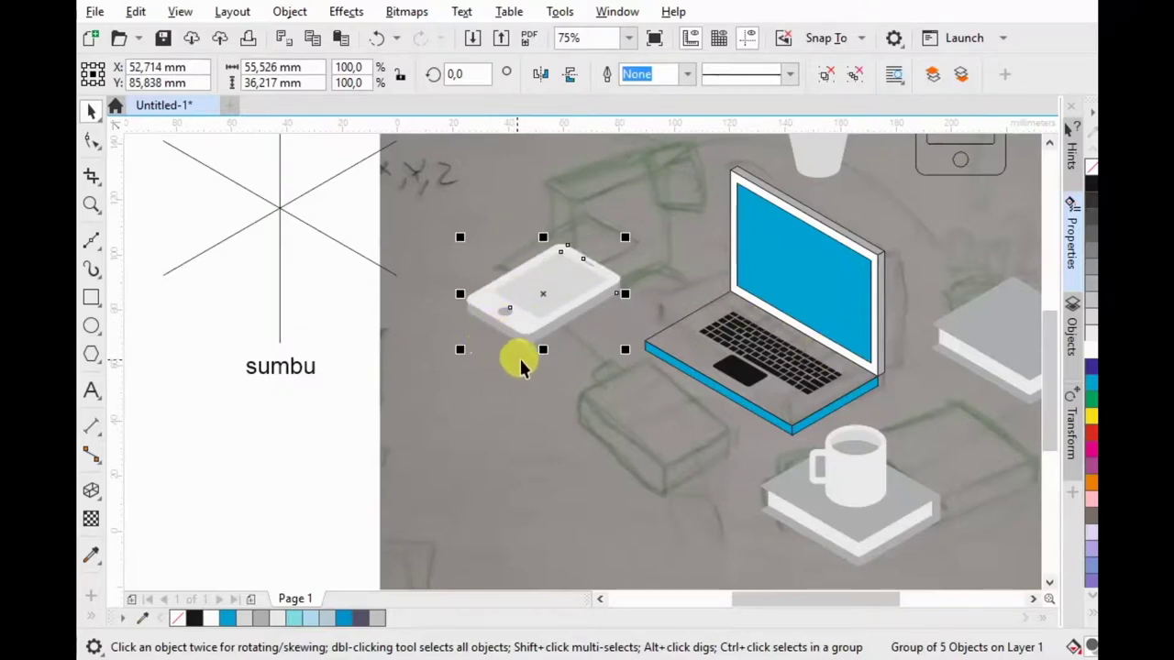
pyautogui.click(863, 470)
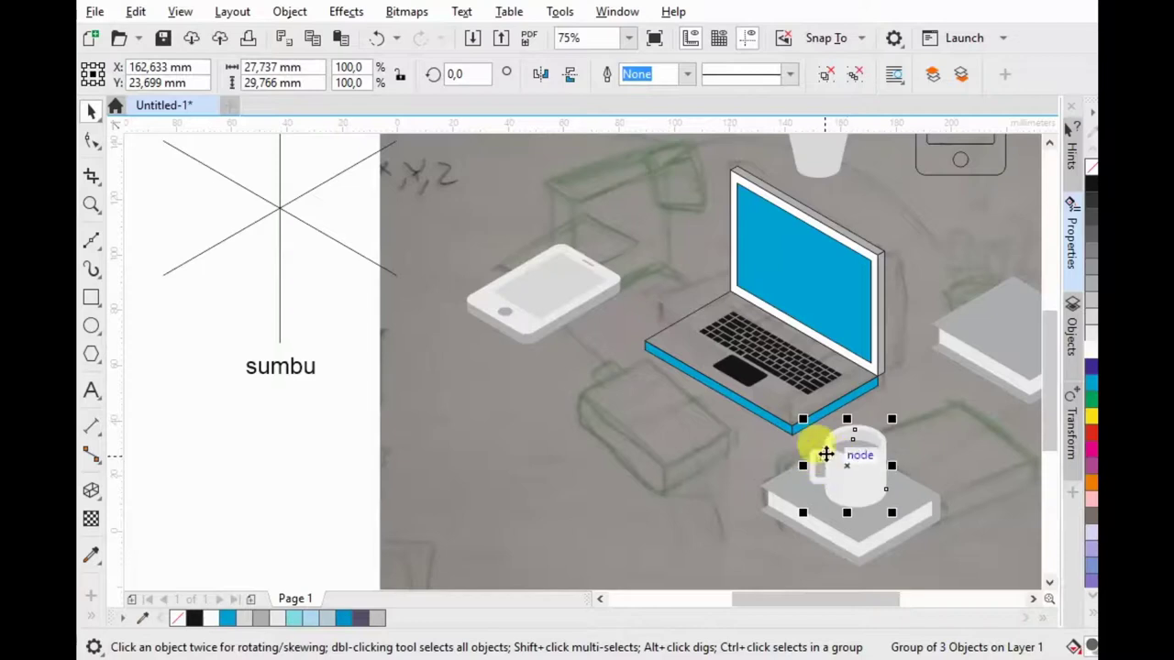
pyautogui.scroll(-2, 909, 375)
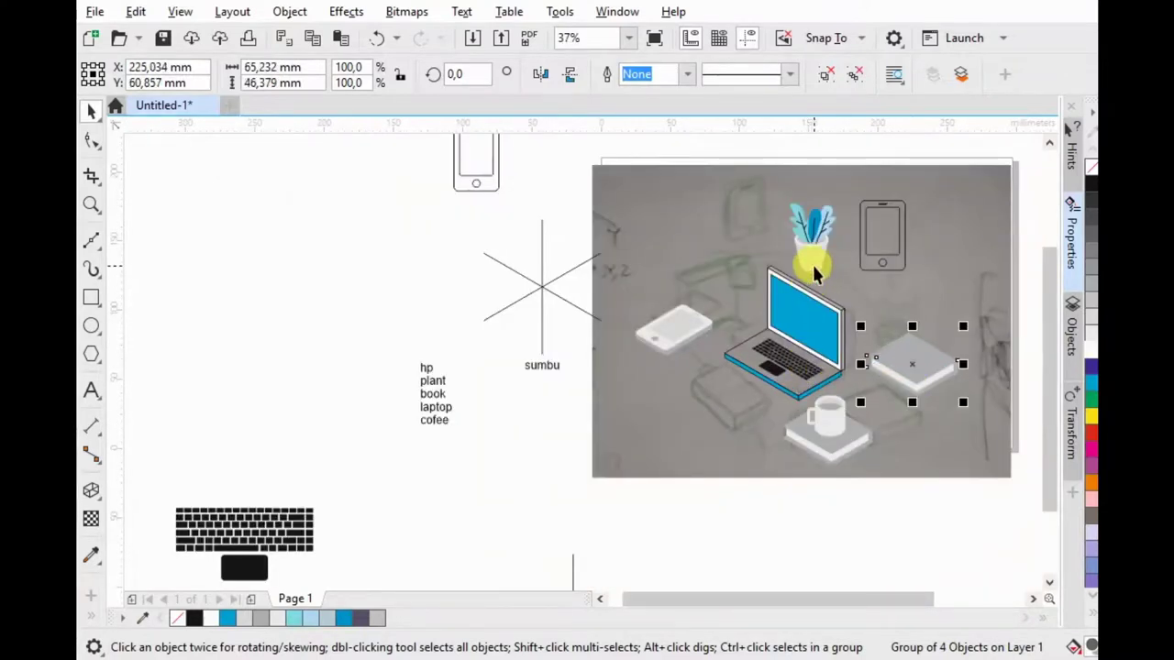
pyautogui.scroll(2, 813, 257)
# Step: Move the plant behind the laptop's left side and shift the laptop slightly left
pyautogui.moveTo(697, 262); pyautogui.dragTo(1011, 434)
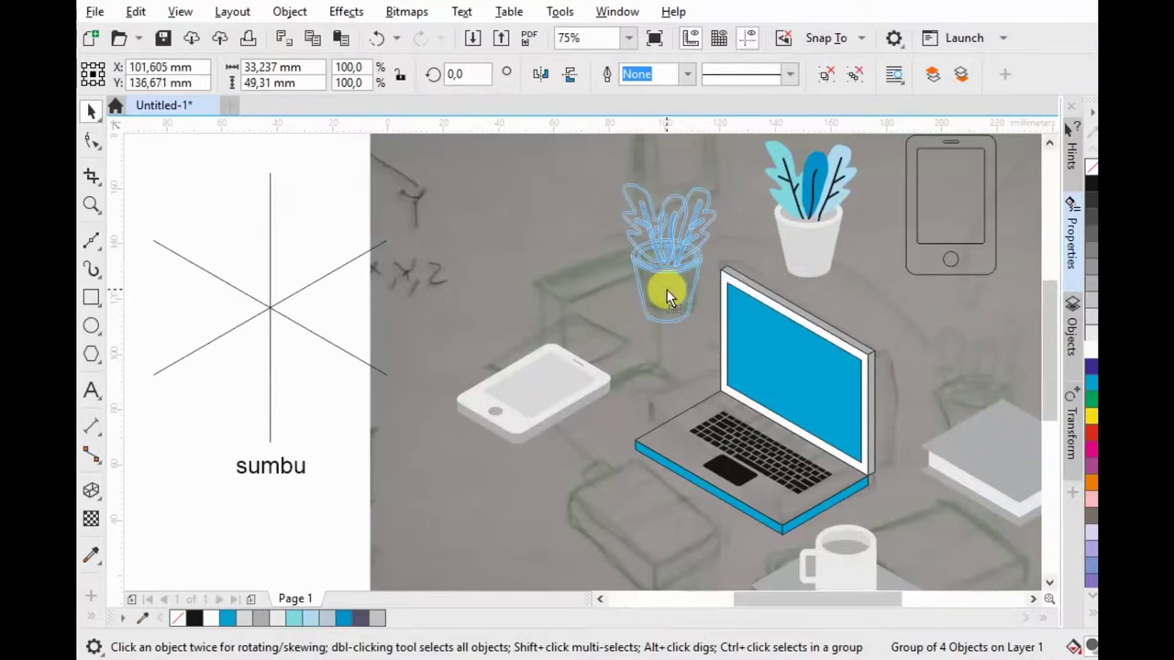
pyautogui.moveTo(1012, 434); pyautogui.dragTo(670, 296)
pyautogui.scroll(-2, 770, 260)
pyautogui.scroll(2, 781, 305)
pyautogui.click(777, 341)
pyautogui.moveTo(779, 341); pyautogui.dragTo(738, 350)
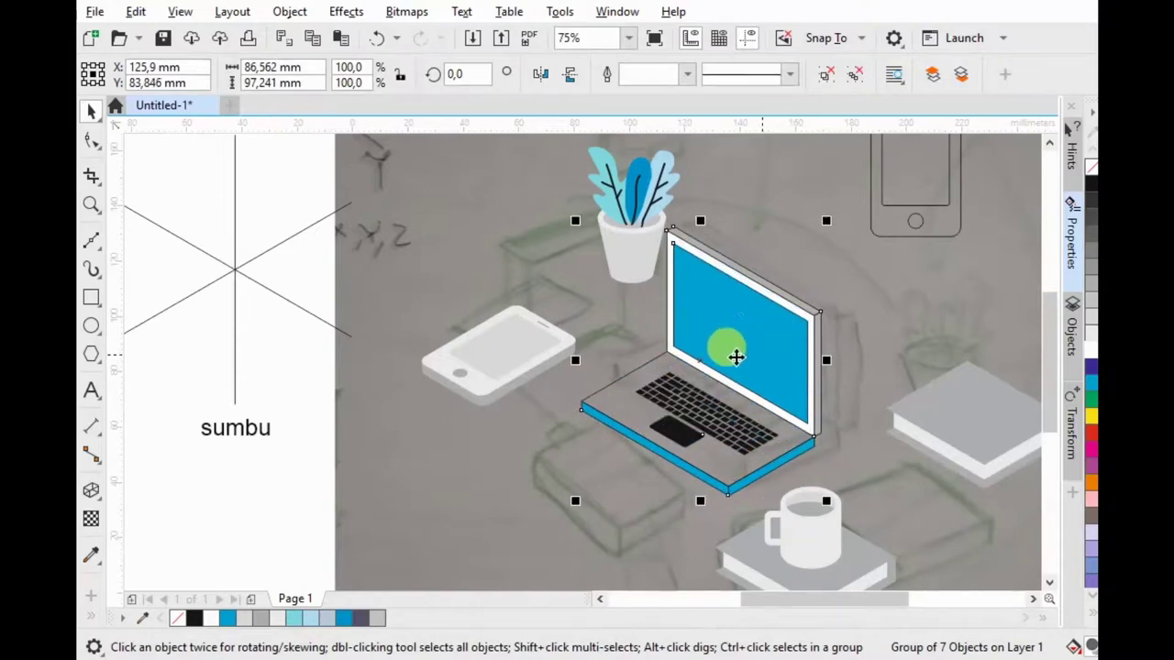
pyautogui.scroll(-2, 735, 329)
pyautogui.click(541, 300)
pyautogui.scroll(2, 541, 300)
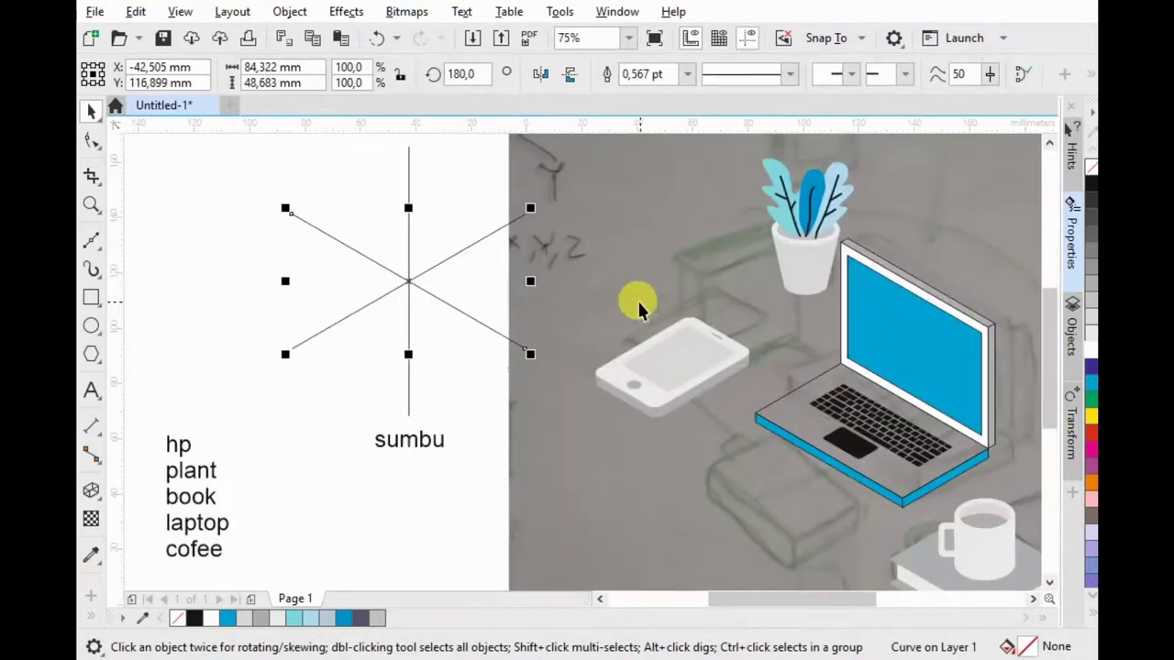
# Step: Copy the star's two diagonal guide lines onto the phone and align them with its edges
pyautogui.moveTo(435, 298); pyautogui.dragTo(777, 401)
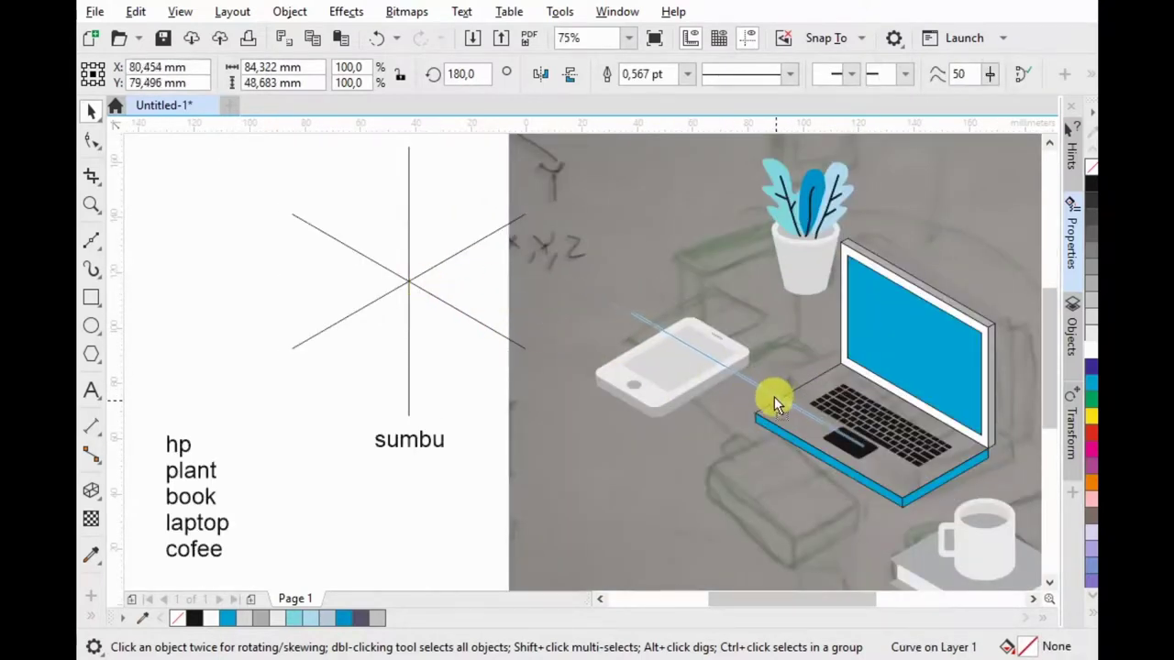
pyautogui.moveTo(367, 304)
pyautogui.mouseDown()
pyautogui.moveTo(603, 408)
pyautogui.moveTo(624, 400)
pyautogui.mouseUp()
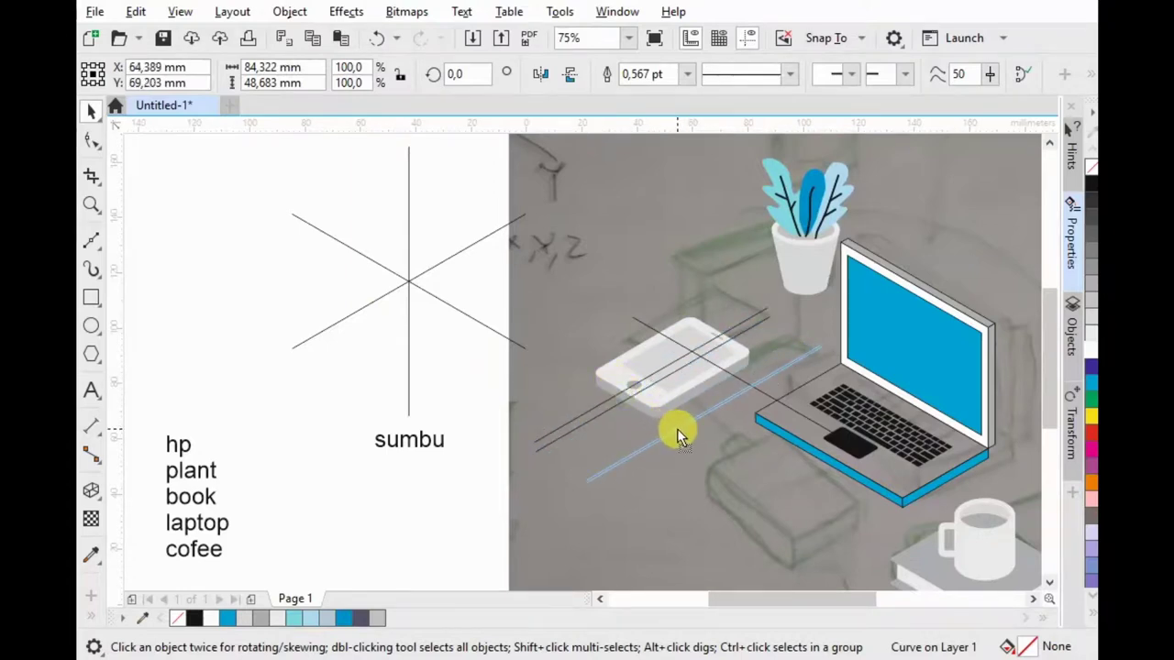
pyautogui.moveTo(625, 398); pyautogui.dragTo(665, 419)
pyautogui.scroll(2, 665, 419)
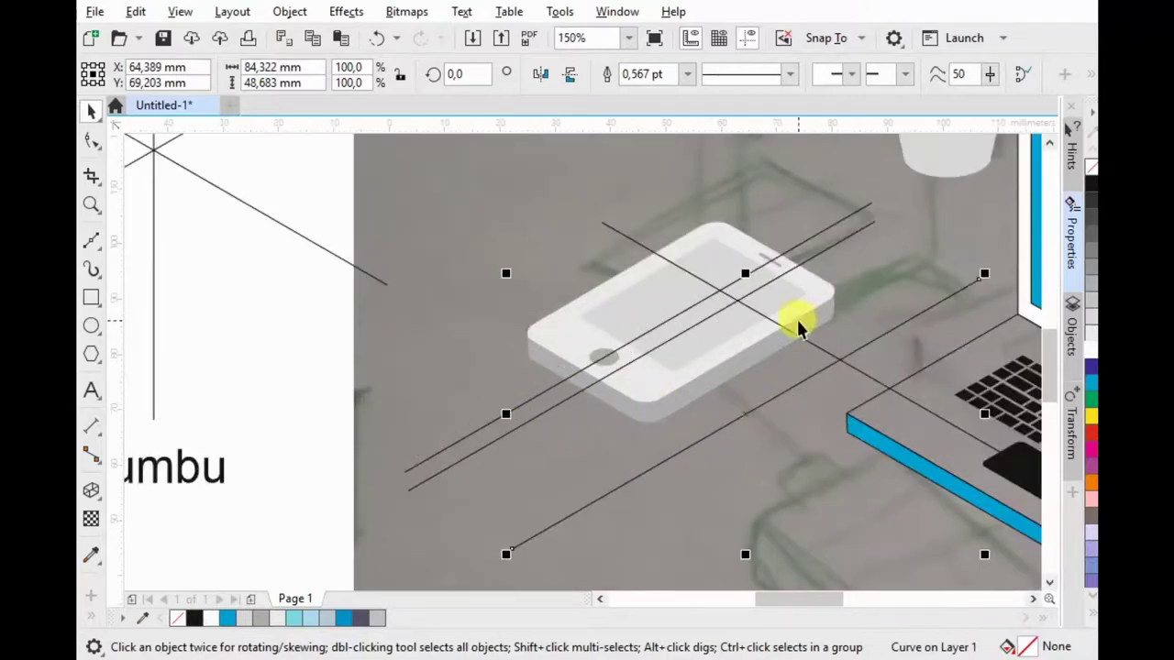
pyautogui.moveTo(851, 369); pyautogui.dragTo(639, 474)
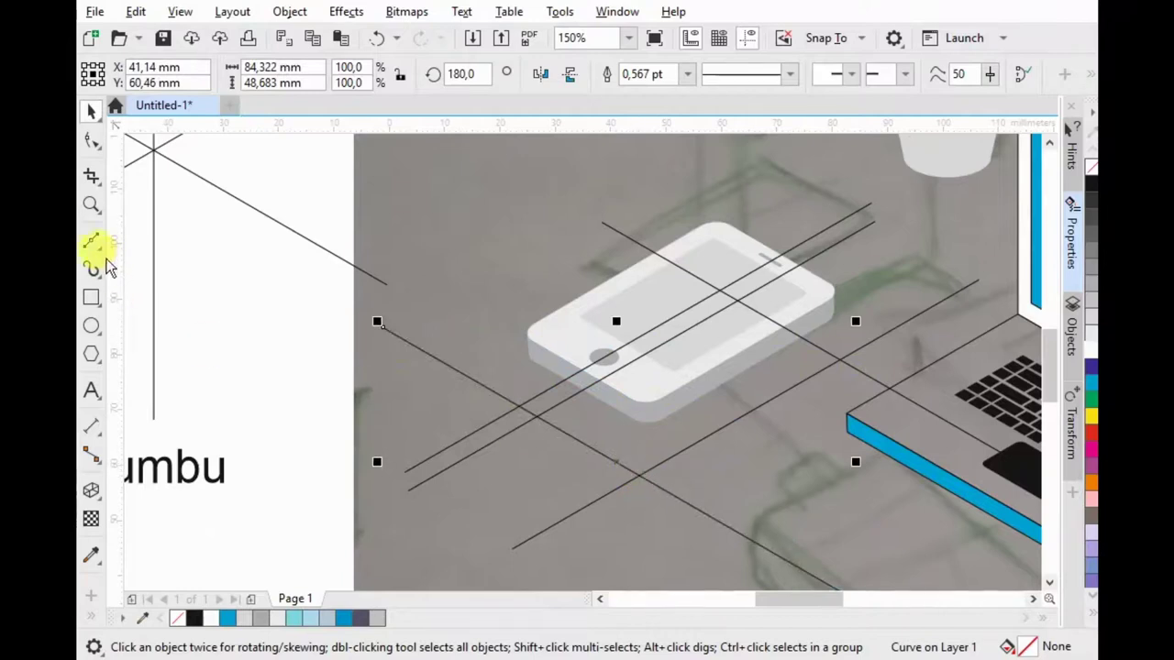
# Step: Start a freehand line at the phone's corner in the reference image
pyautogui.click(92, 240)
pyautogui.scroll(2, 579, 388)
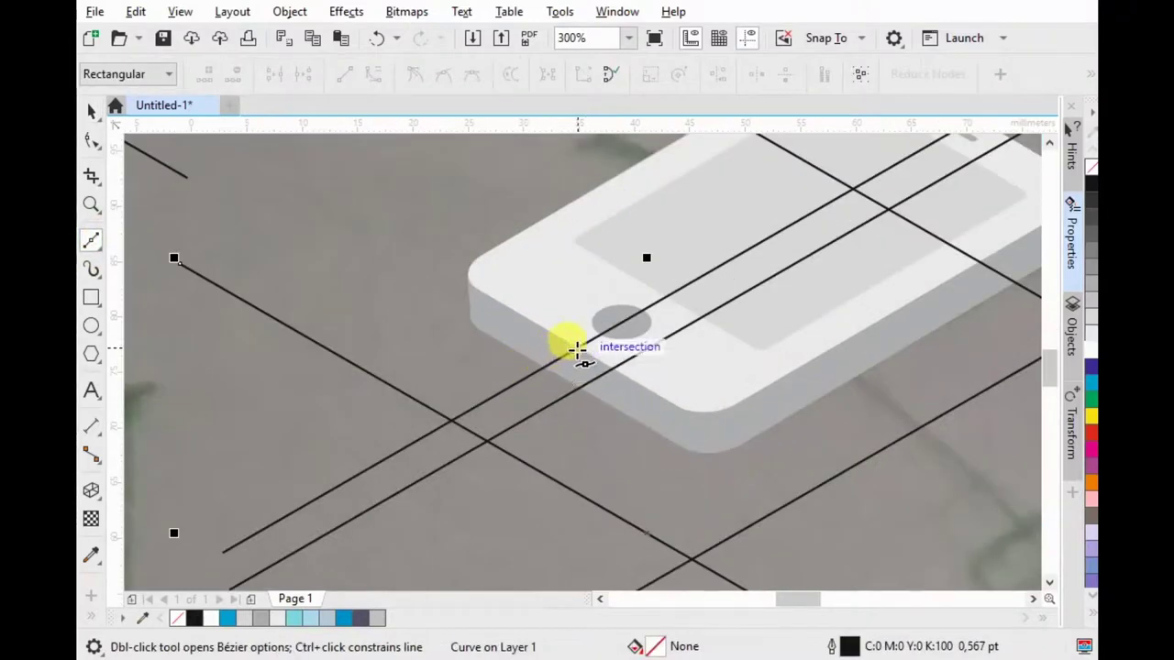
pyautogui.click(513, 312)
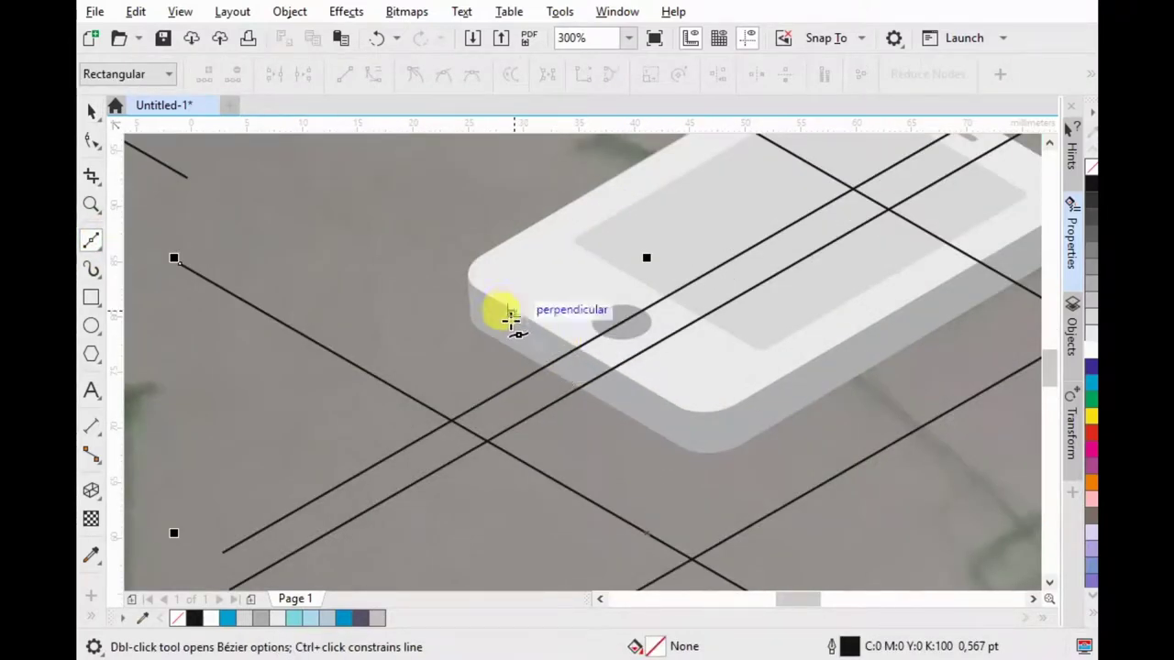
pyautogui.click(91, 297)
pyautogui.scroll(-2, 867, 357)
pyautogui.scroll(-2, 866, 361)
pyautogui.scroll(2, 413, 289)
# Step: Draw a small rectangle beside the axis star, round its bottom corners and halve its height
pyautogui.moveTo(397, 243); pyautogui.dragTo(449, 325)
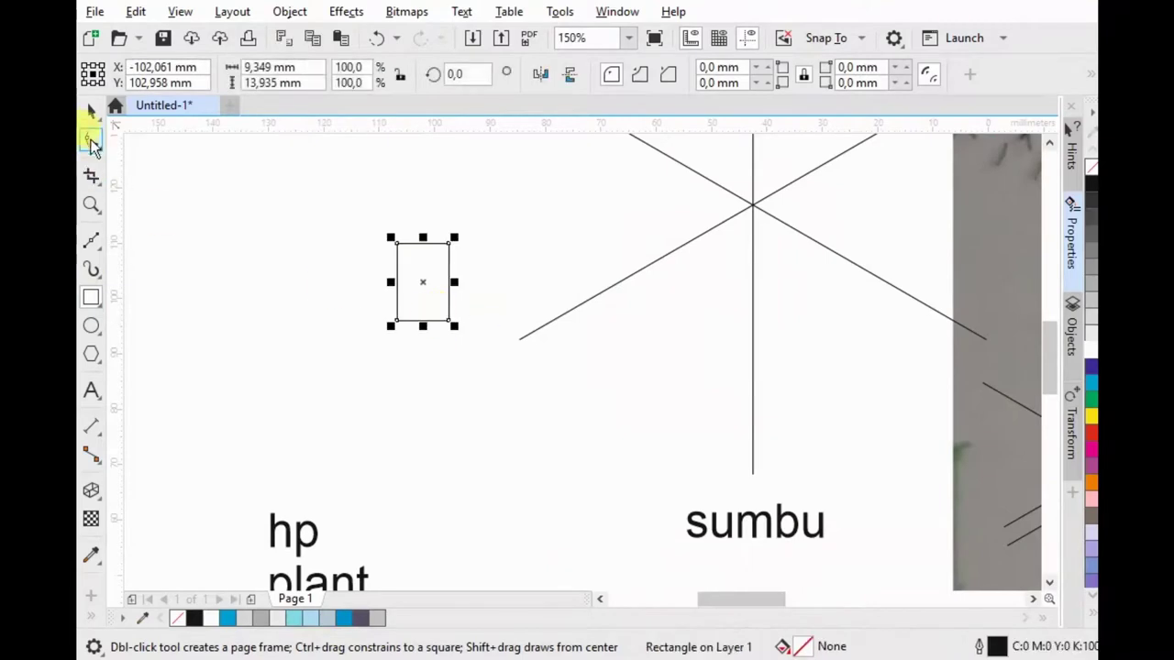
pyautogui.scroll(2, 465, 291)
pyautogui.moveTo(362, 328); pyautogui.dragTo(383, 332)
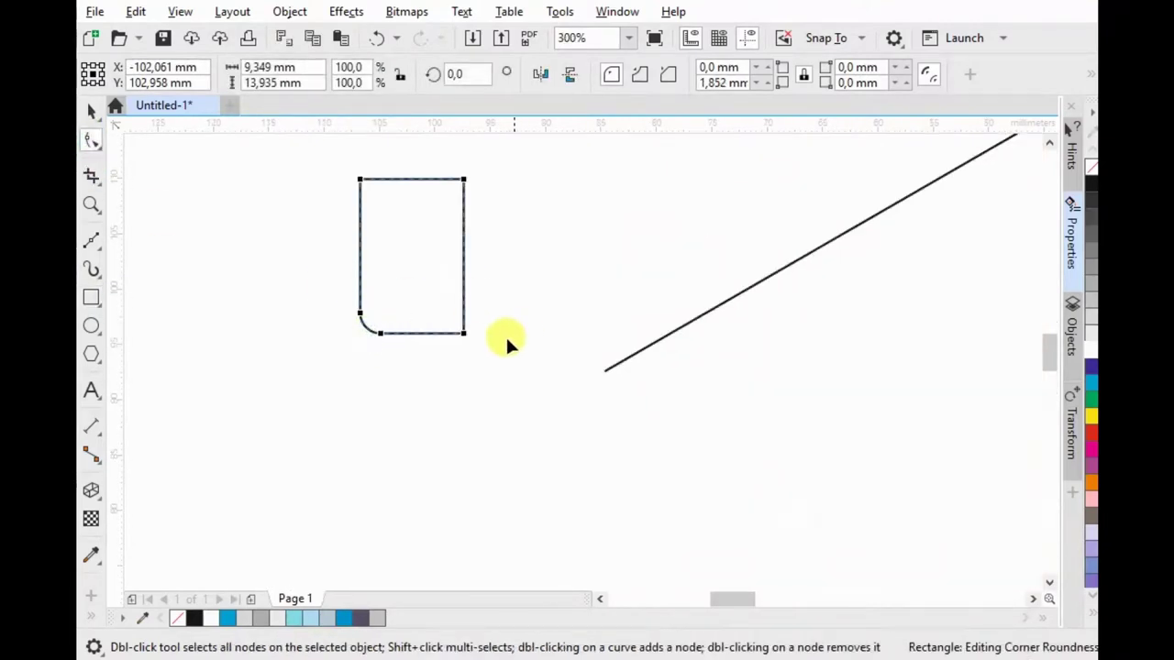
pyautogui.click(91, 110)
pyautogui.moveTo(411, 175); pyautogui.dragTo(412, 250)
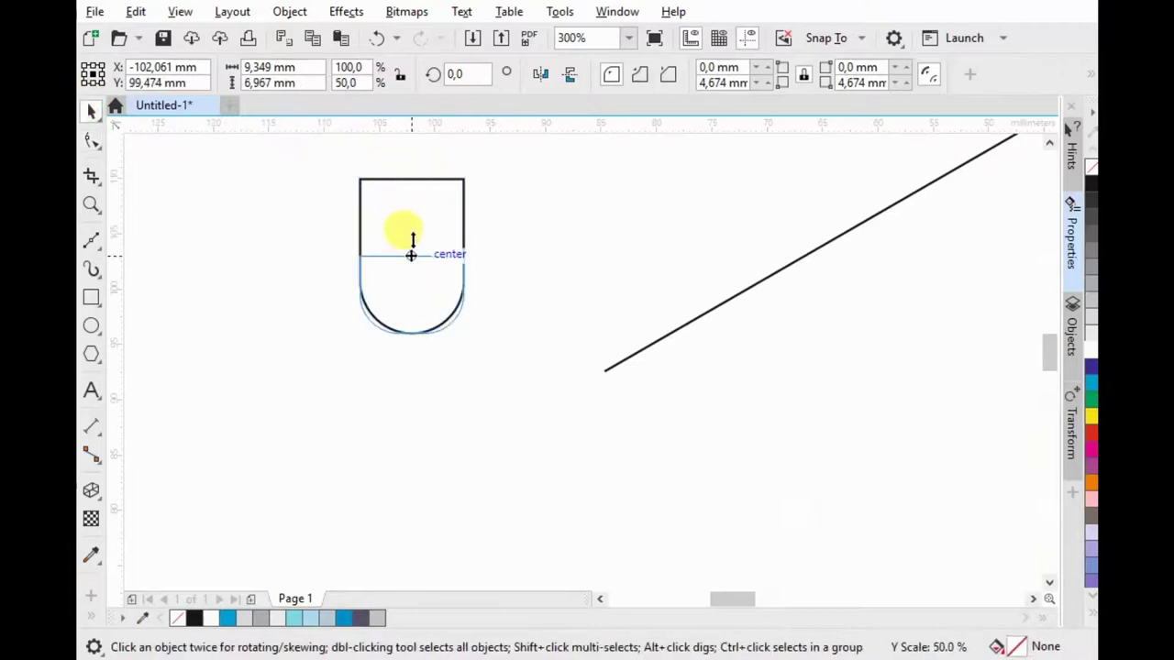
# Step: Rotate the tab 45°, mirror it, snap it to the intersection and squash it to isometric height
pyautogui.scroll(-2, 394, 262)
pyautogui.scroll(-2, 386, 275)
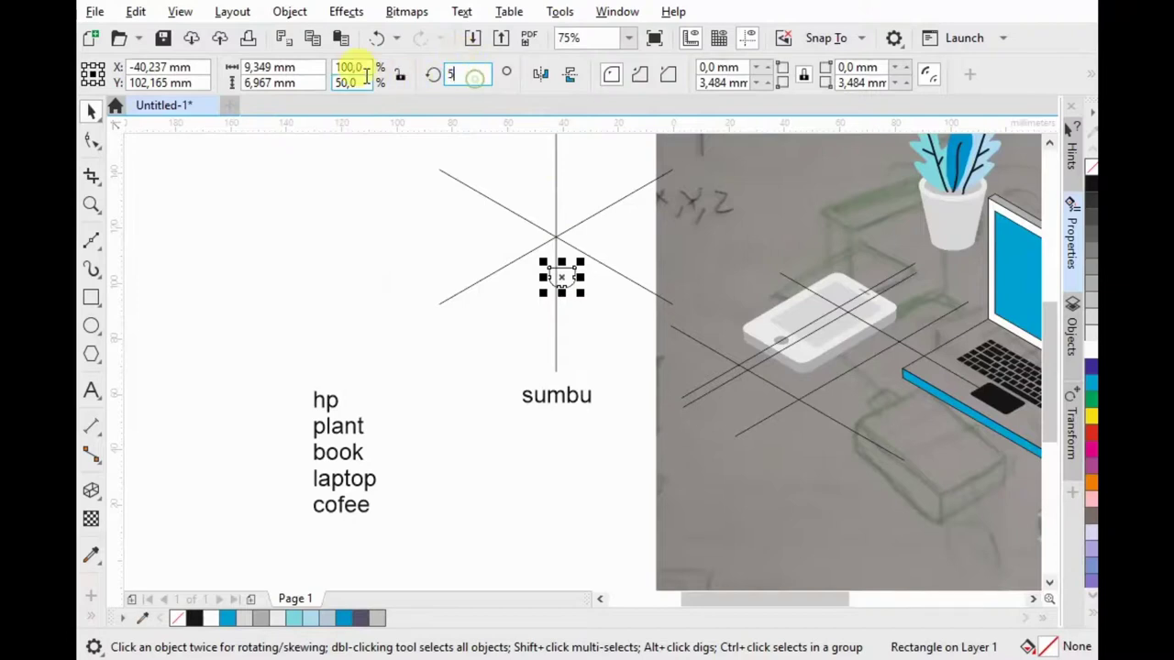
pyautogui.scroll(4, 586, 234)
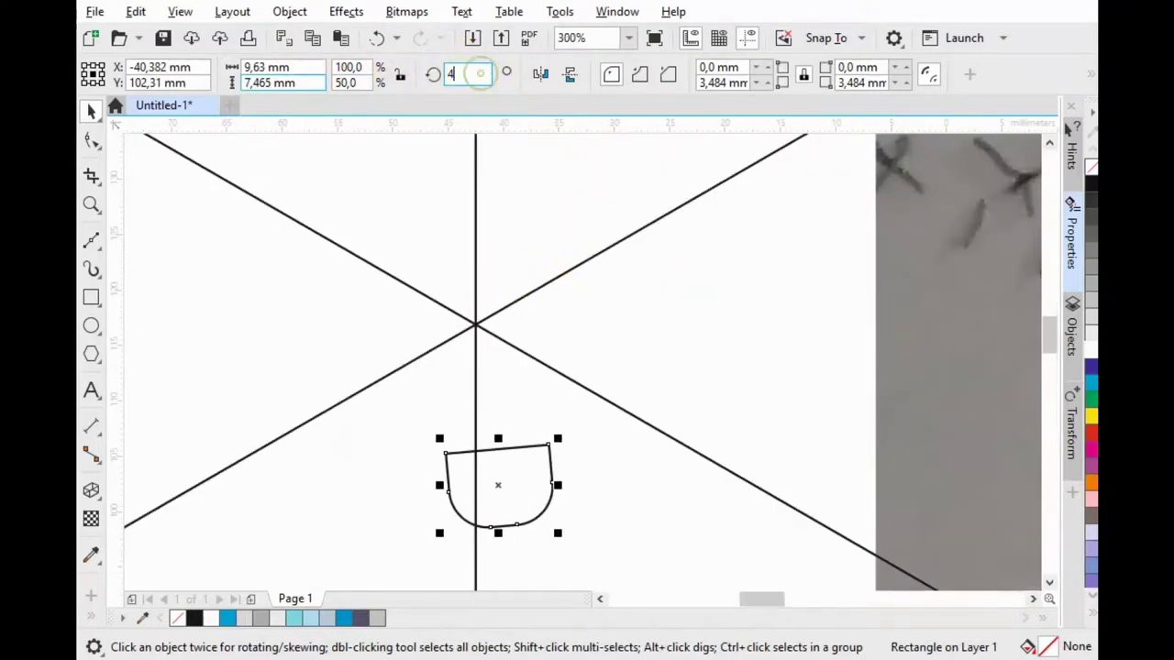
pyautogui.write('5')
pyautogui.press('Return')
pyautogui.click(540, 73)
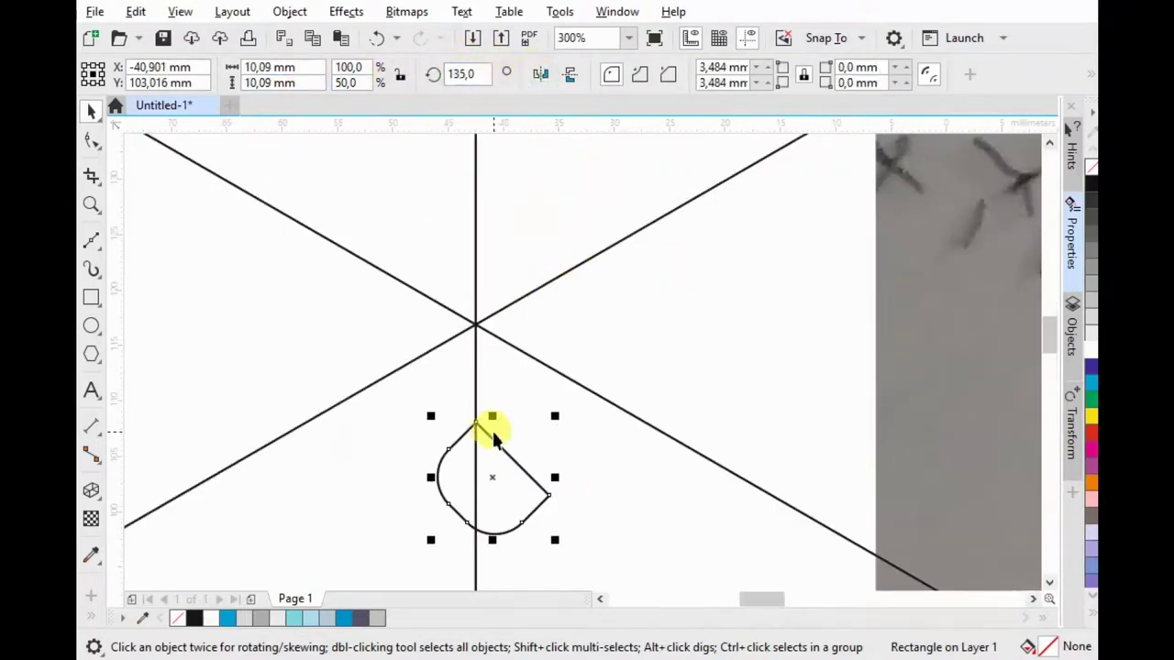
pyautogui.moveTo(474, 424); pyautogui.dragTo(477, 322)
pyautogui.moveTo(491, 442)
pyautogui.mouseDown()
pyautogui.moveTo(493, 390)
pyautogui.moveTo(477, 367)
pyautogui.mouseUp()
# Step: Drag-duplicate the tab to leave a copy just below the original
pyautogui.scroll(3, 490, 346)
pyautogui.scroll(2, 507, 275)
pyautogui.scroll(-3, 506, 275)
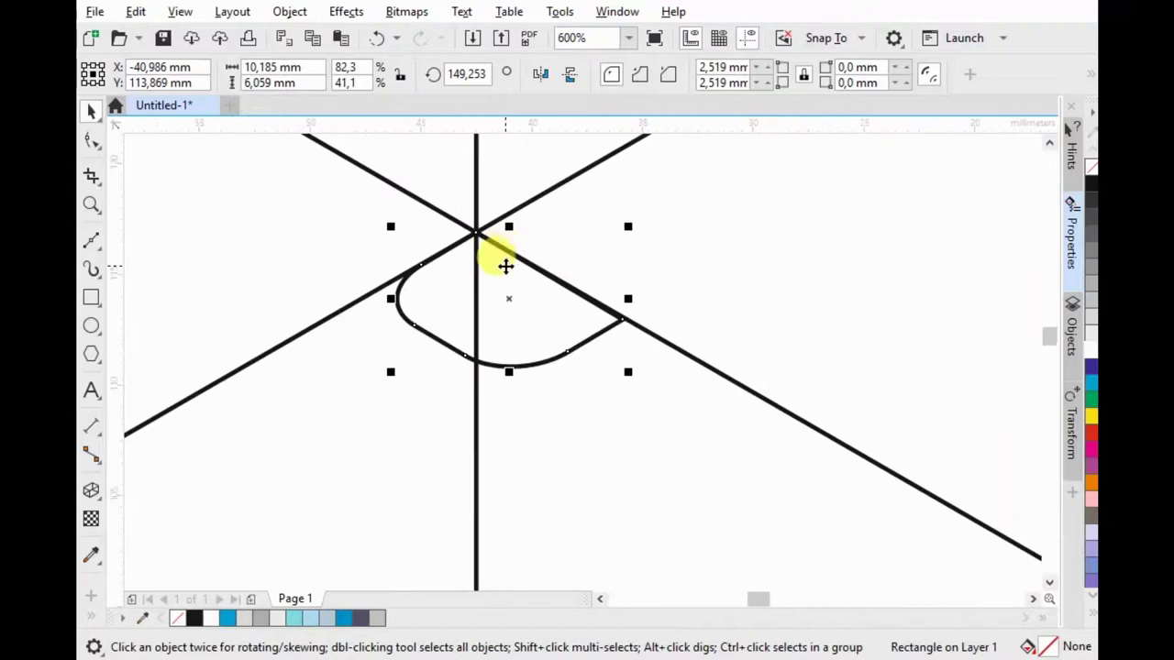
pyautogui.moveTo(475, 236); pyautogui.dragTo(475, 273)
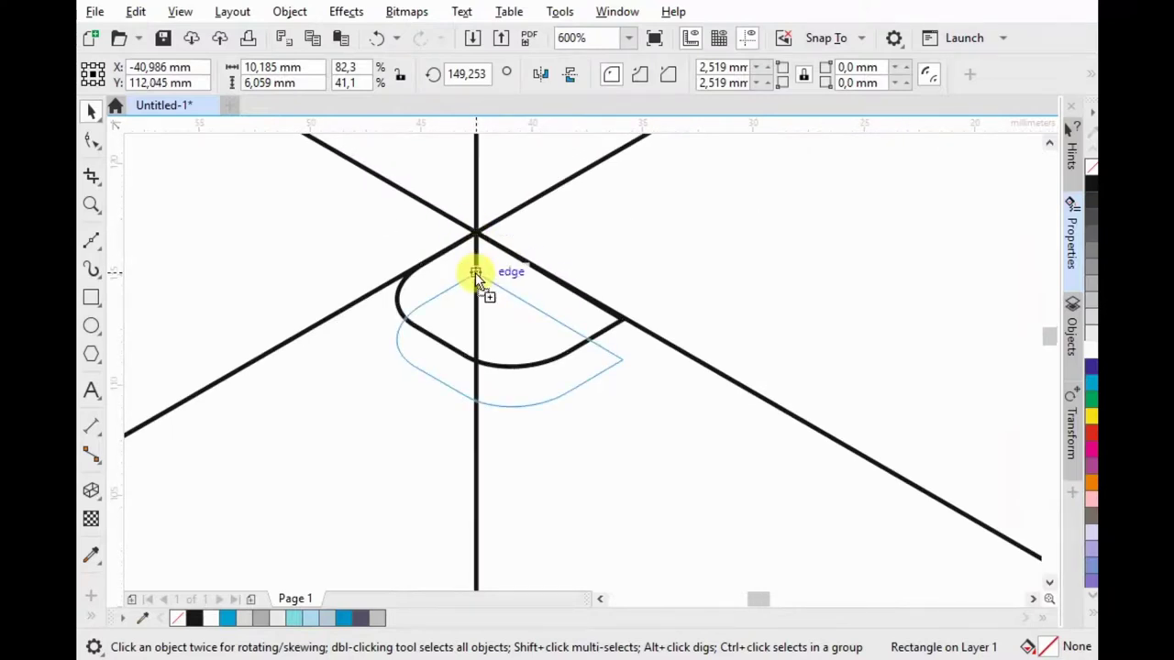
pyautogui.click(91, 240)
pyautogui.scroll(1, 587, 307)
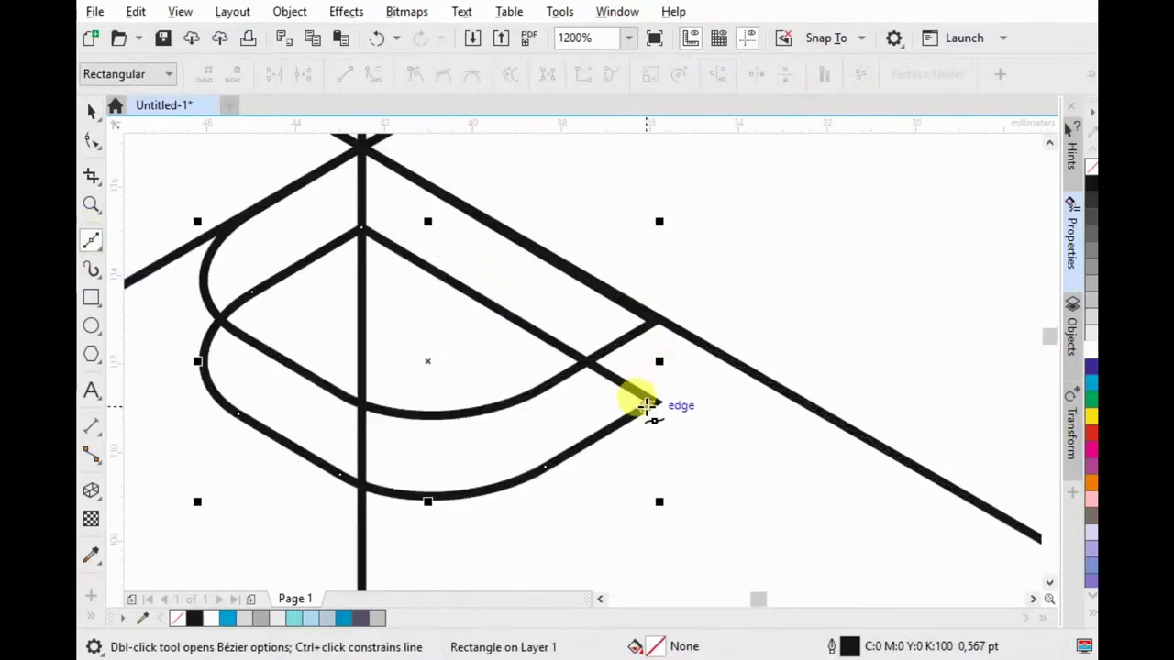
# Step: Draw the side outline joining the two tab shapes' corners with the Bézier tool
pyautogui.moveTo(657, 402); pyautogui.dragTo(652, 315)
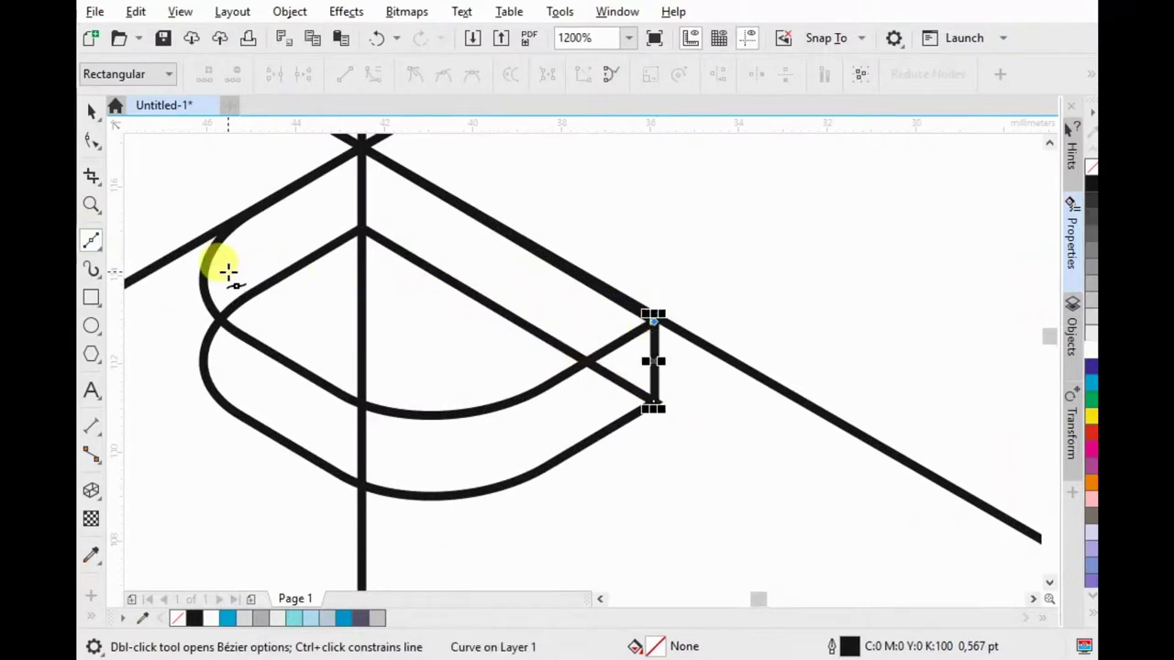
pyautogui.moveTo(202, 273); pyautogui.dragTo(198, 359)
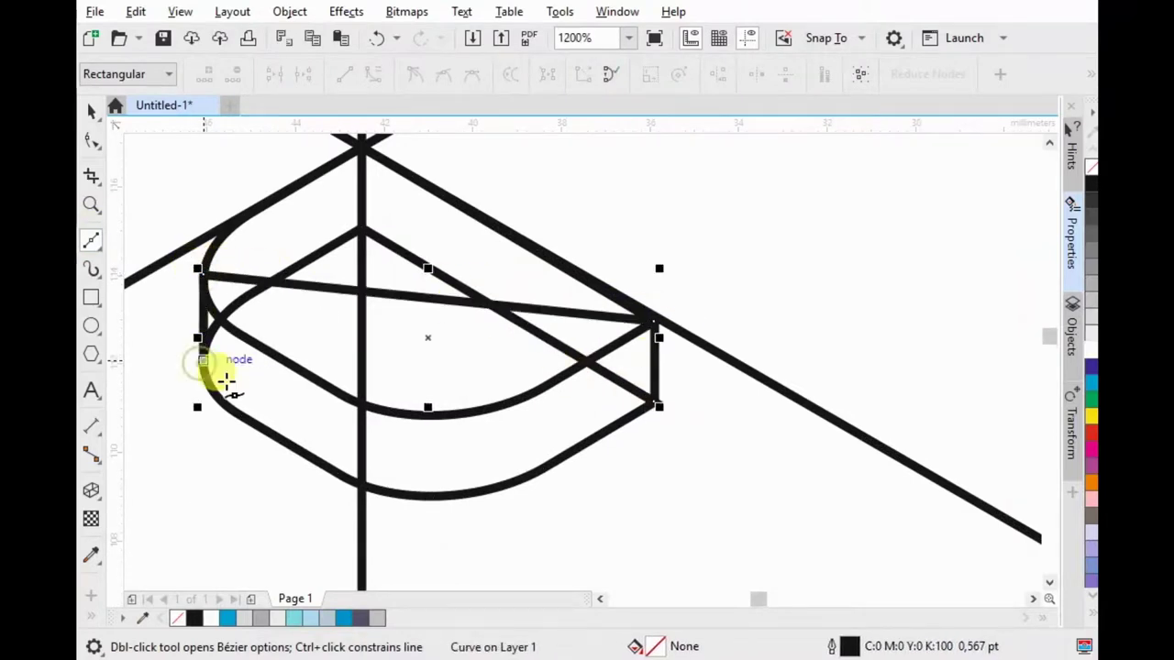
pyautogui.click(340, 456)
pyautogui.click(550, 471)
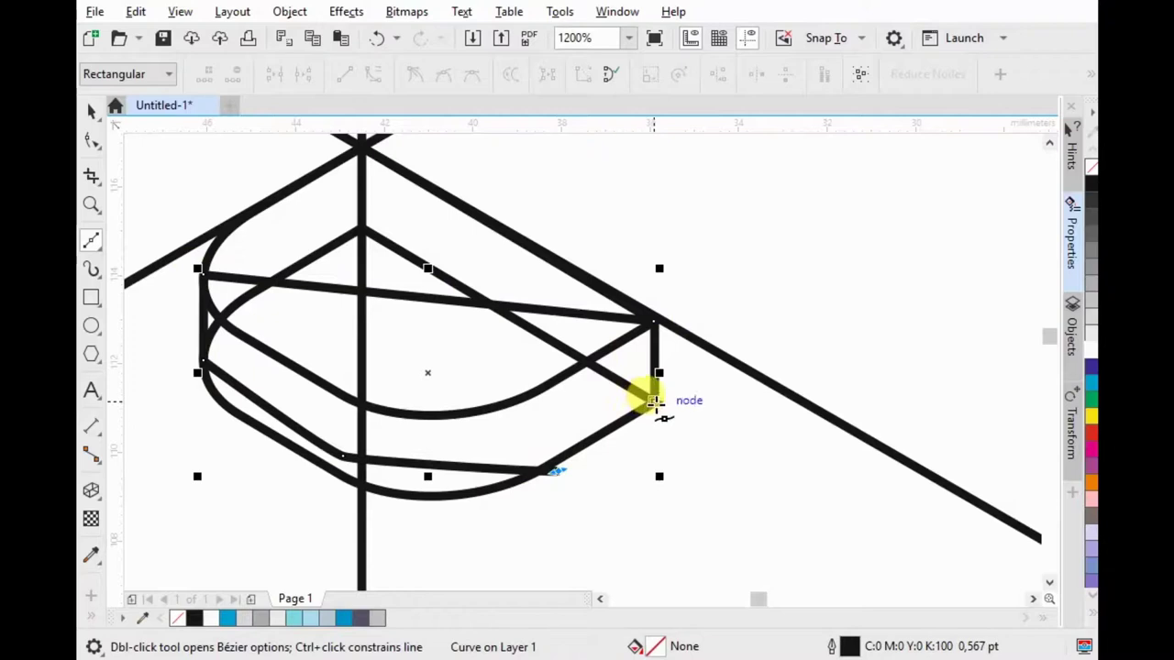
pyautogui.hotkey('ctrl', 'z')
pyautogui.click(653, 401)
pyautogui.press('space')
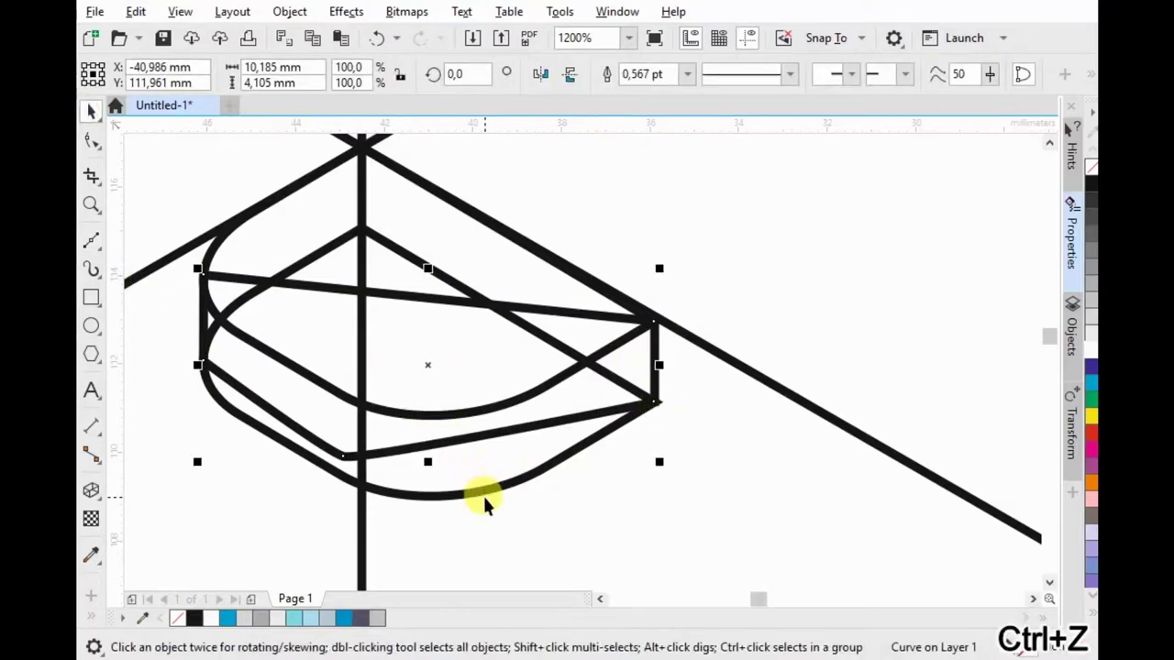
# Step: Fill the side outline and bottom curve grey and weld them into one body
pyautogui.keyDown('shift'); pyautogui.click(484, 500); pyautogui.keyUp('shift')
pyautogui.click(610, 75)
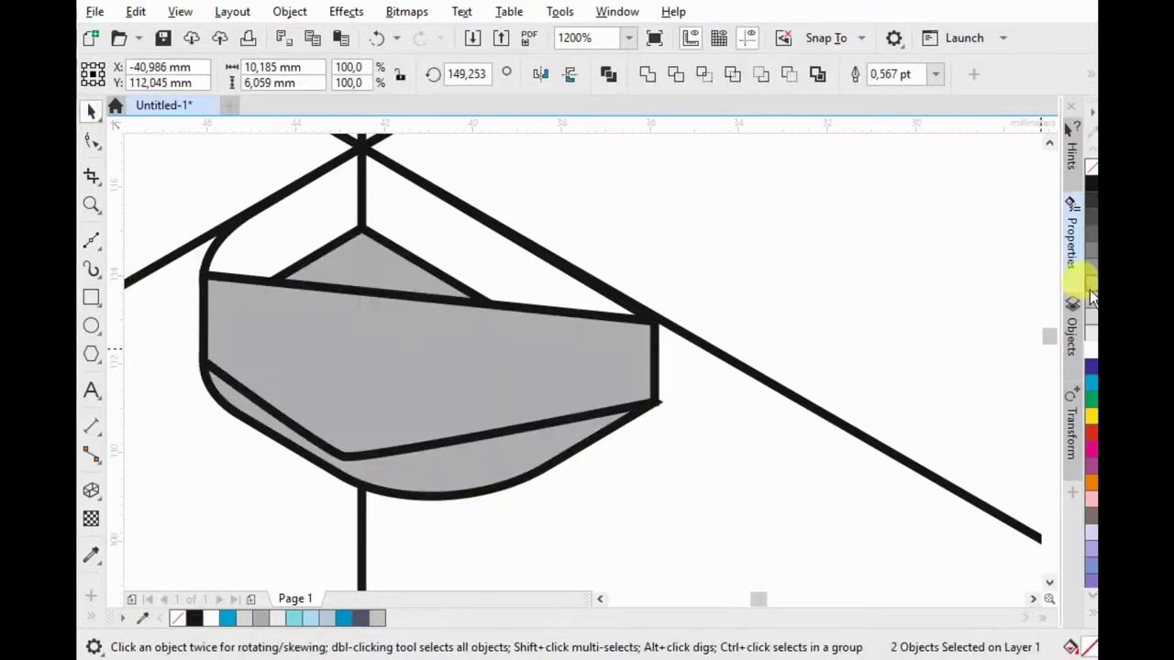
pyautogui.click(646, 75)
pyautogui.scroll(-1, 550, 288)
pyautogui.scroll(-1, 624, 247)
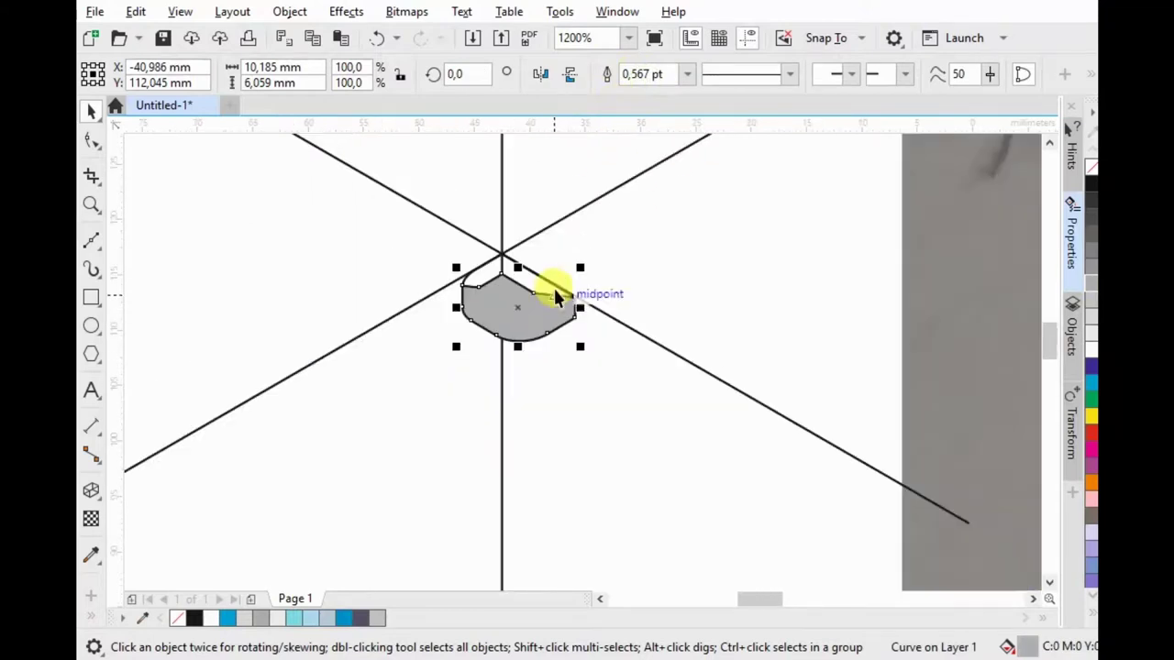
# Step: Bring the top face to front, move both plug pieces onto the photo near the phone, and group them
pyautogui.moveTo(417, 337); pyautogui.dragTo(418, 336)
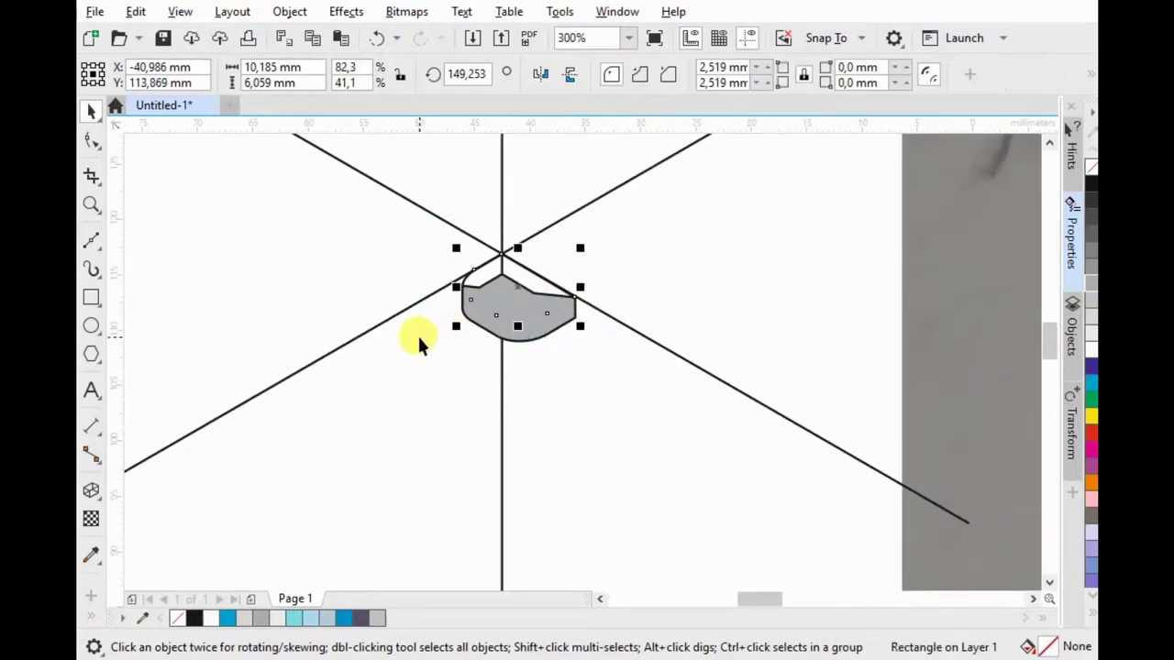
pyautogui.hotkey('ctrl', 'Home')
pyautogui.keyDown('shift'); pyautogui.click(548, 286); pyautogui.keyUp('shift')
pyautogui.scroll(-1, 537, 275)
pyautogui.moveTo(537, 275); pyautogui.dragTo(917, 433)
pyautogui.hotkey('ctrl', 'g')
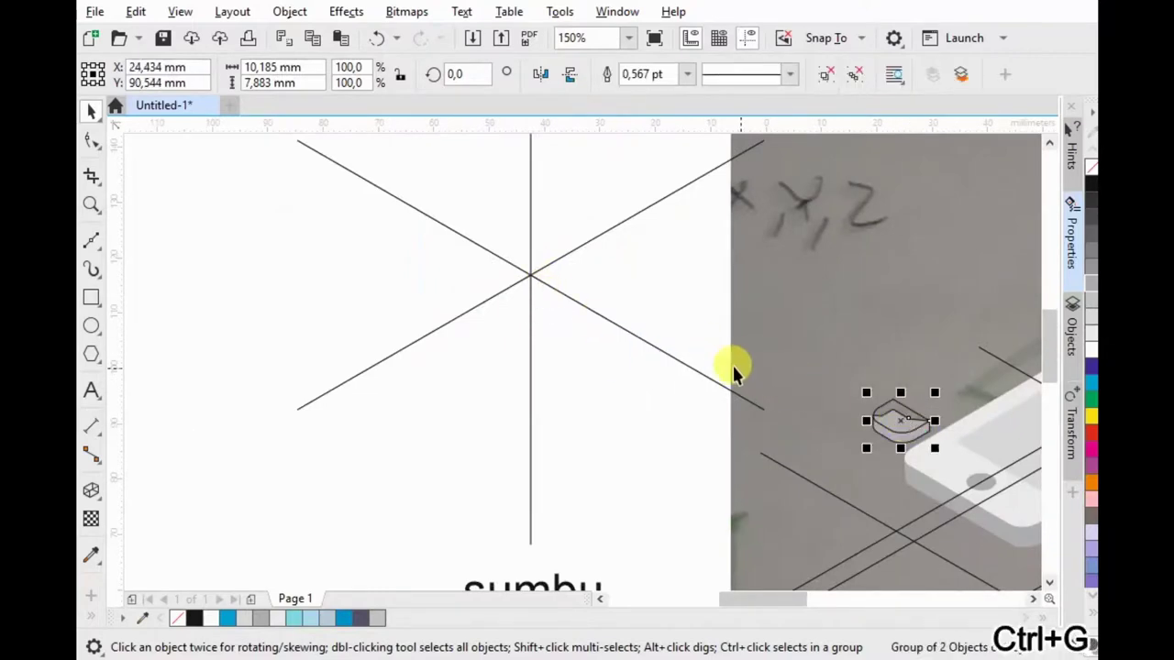
pyautogui.click(92, 556)
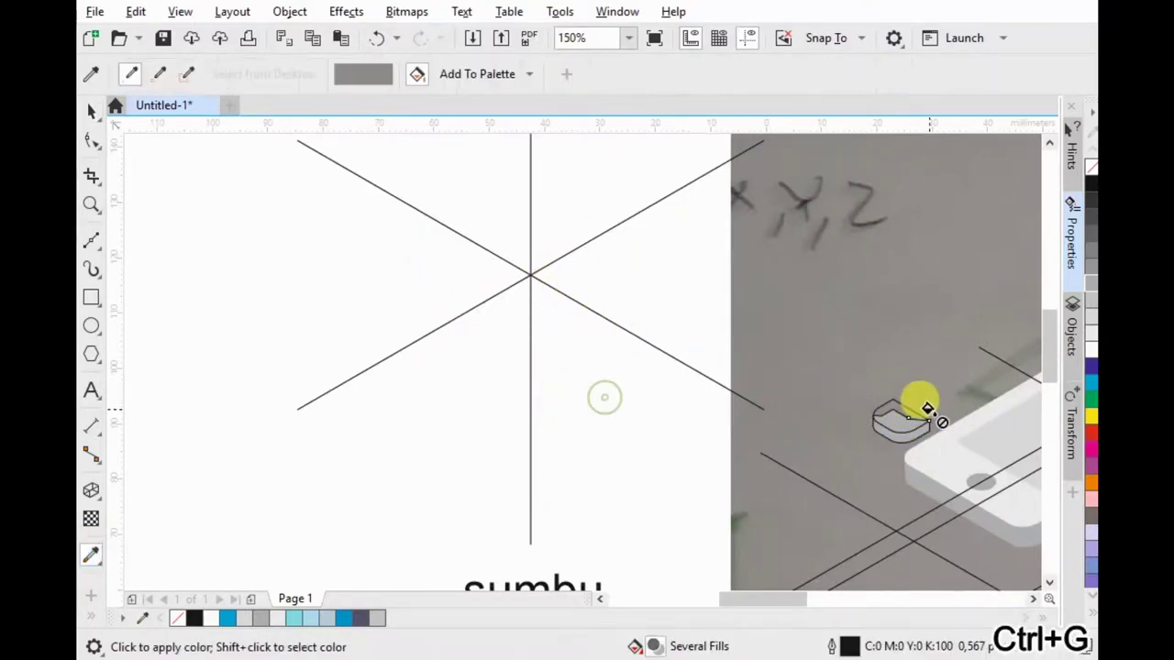
# Step: Move the plug onto the phone's corner and nudge it down into place
pyautogui.scroll(3, 917, 403)
pyautogui.scroll(-2, 680, 315)
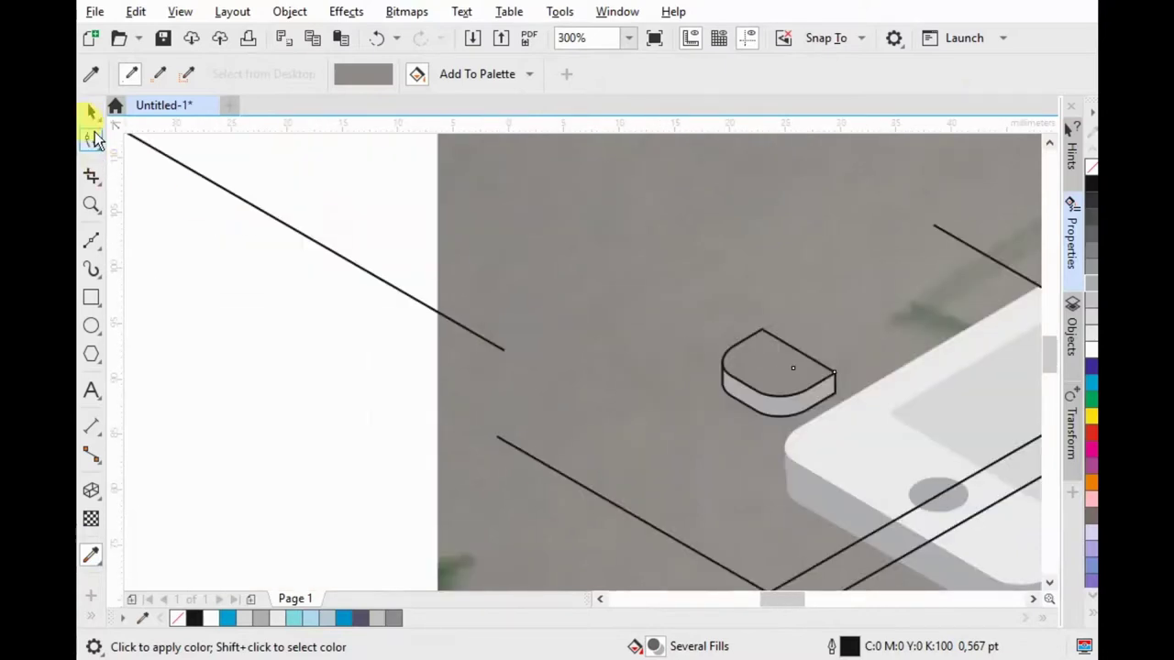
pyautogui.click(92, 114)
pyautogui.scroll(-2, 734, 308)
pyautogui.moveTo(695, 295); pyautogui.dragTo(740, 376)
pyautogui.scroll(2, 740, 375)
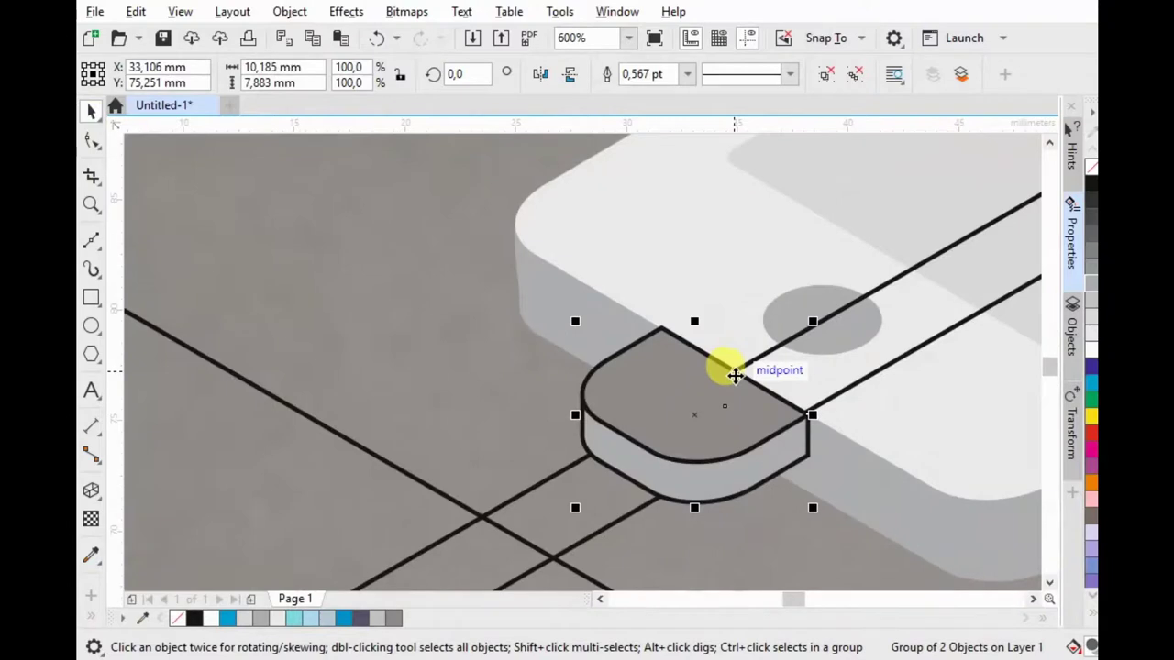
pyautogui.moveTo(807, 414); pyautogui.dragTo(807, 435)
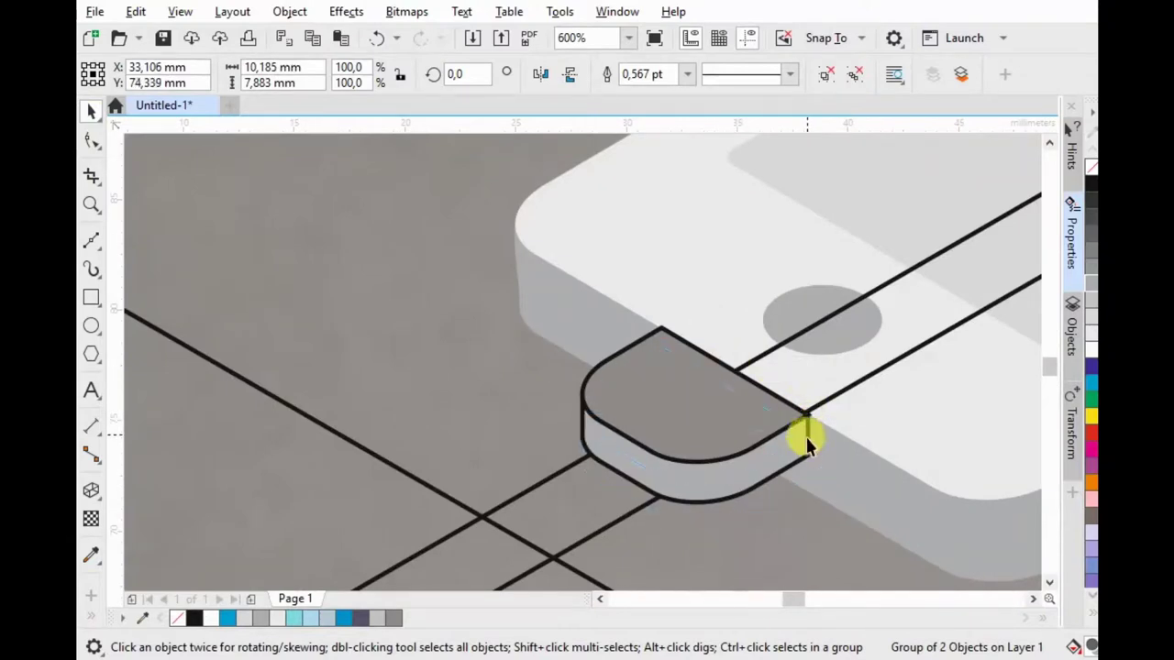
# Step: Make a parallel copy of the cable line
pyautogui.scroll(-2, 676, 321)
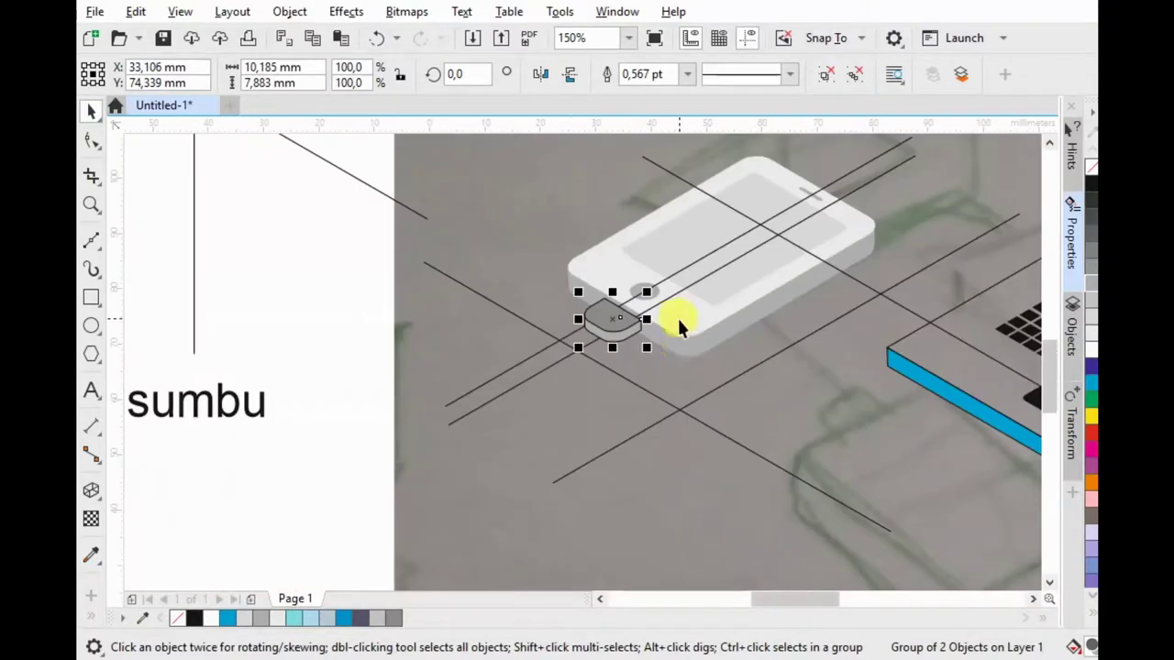
pyautogui.click(92, 241)
pyautogui.scroll(1, 642, 315)
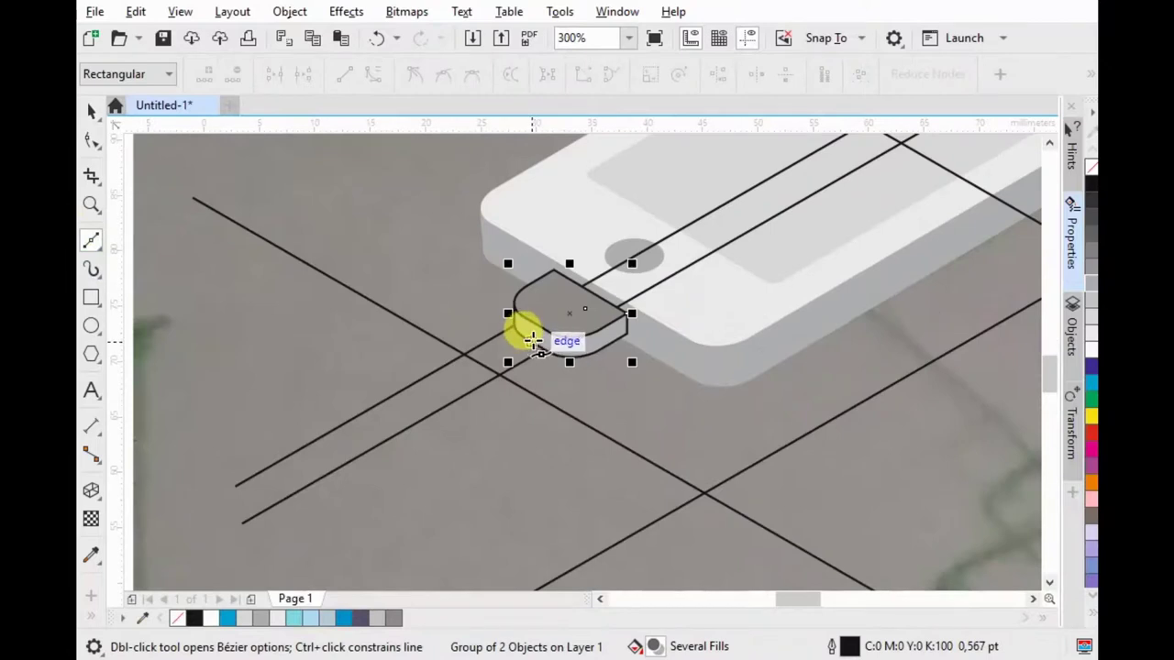
pyautogui.scroll(1, 537, 334)
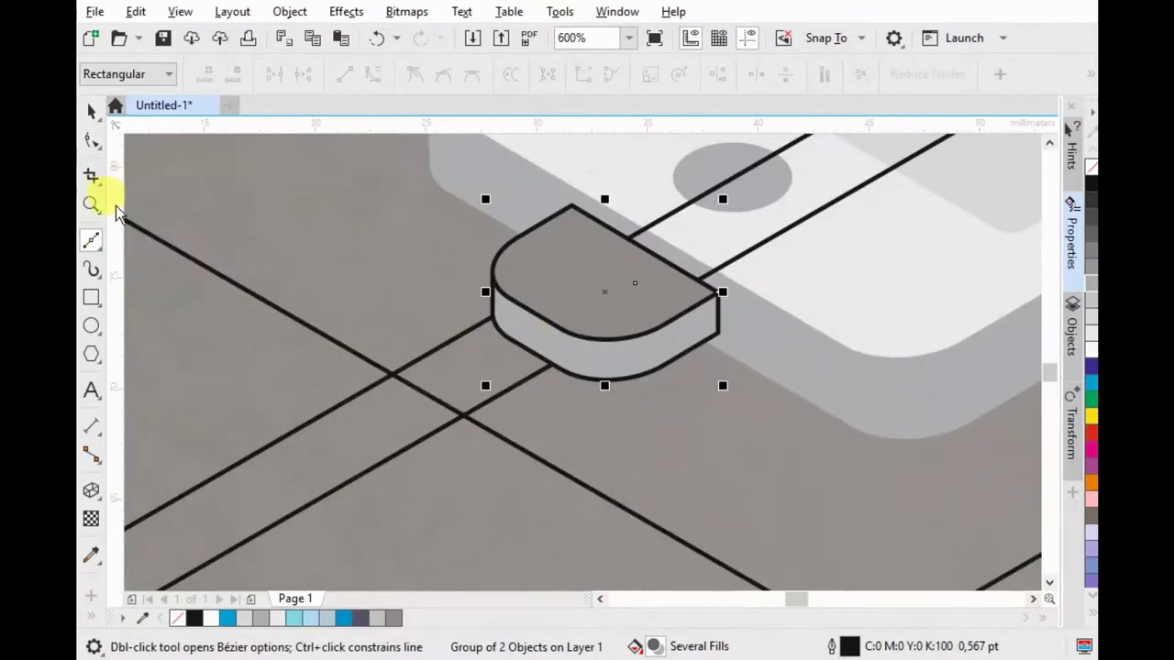
pyautogui.click(91, 111)
pyautogui.click(541, 368)
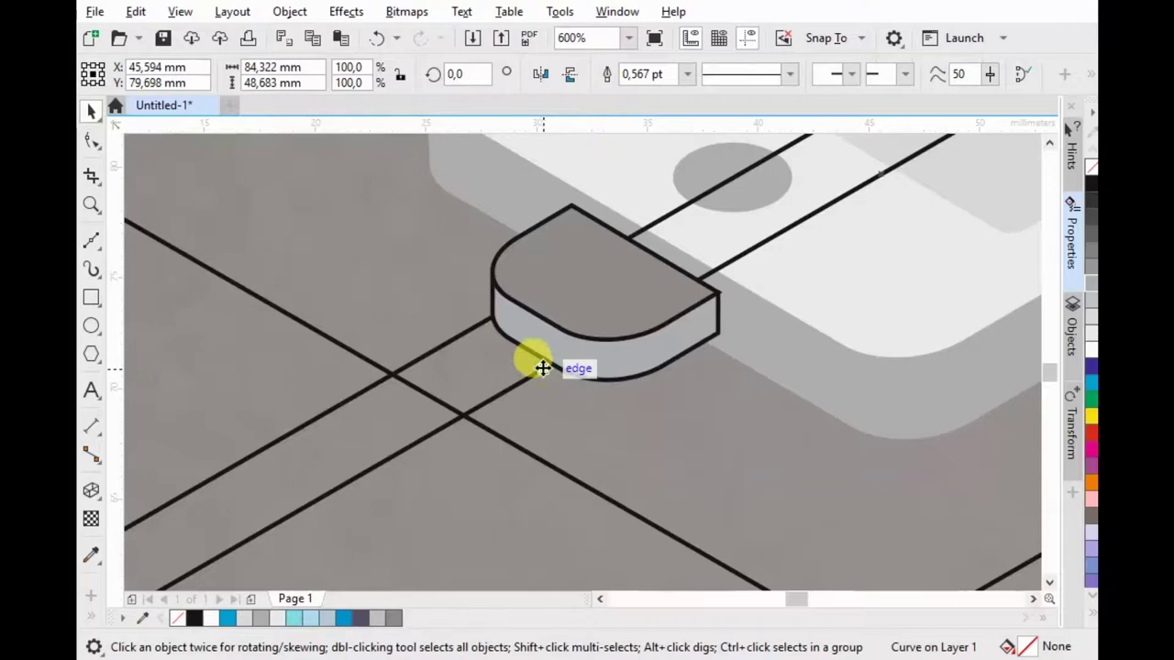
pyautogui.moveTo(550, 362); pyautogui.dragTo(541, 337)
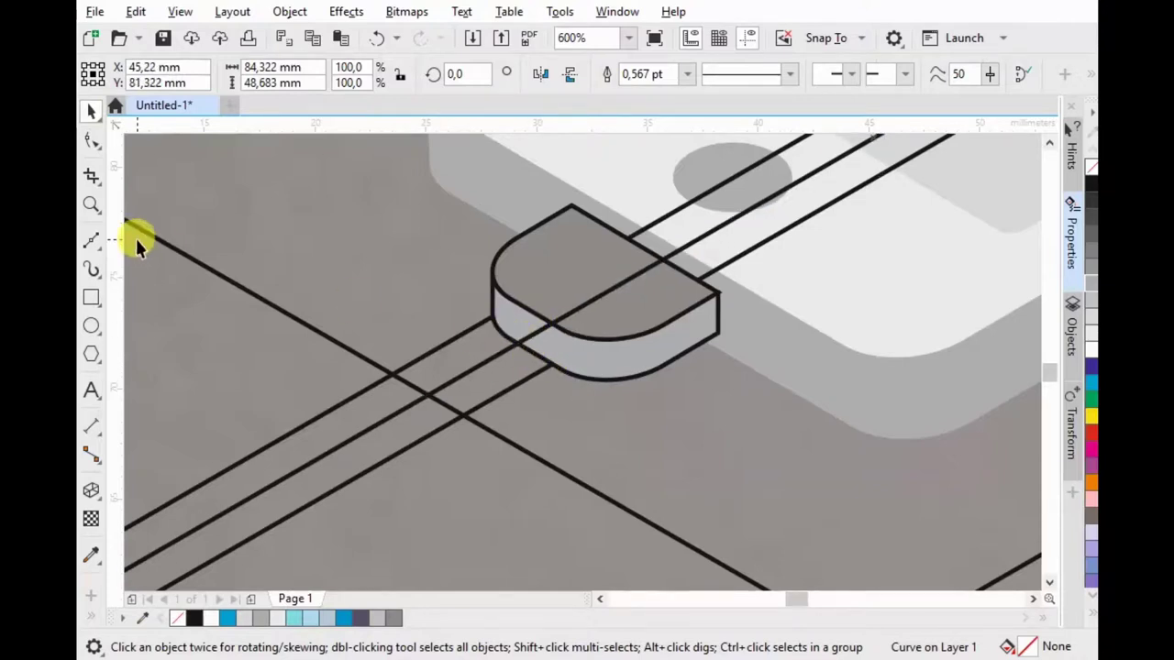
# Step: Draw the cable path from the plug's edge through the intersections to the laptop's edge
pyautogui.click(91, 241)
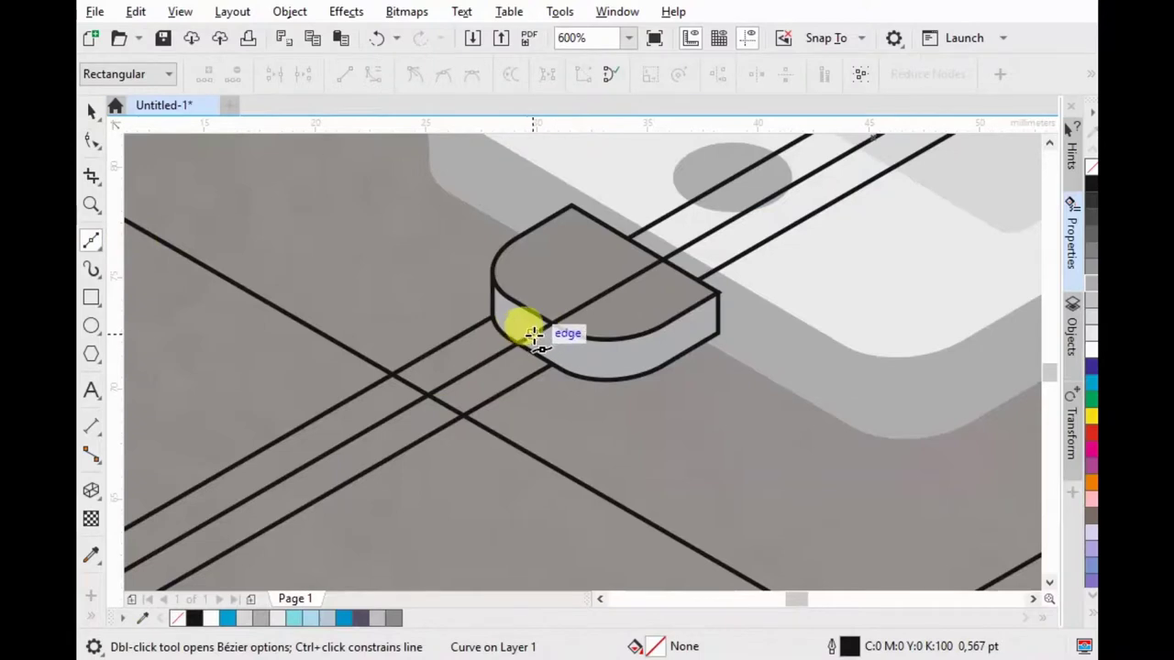
pyautogui.click(536, 335)
pyautogui.doubleClick(426, 396)
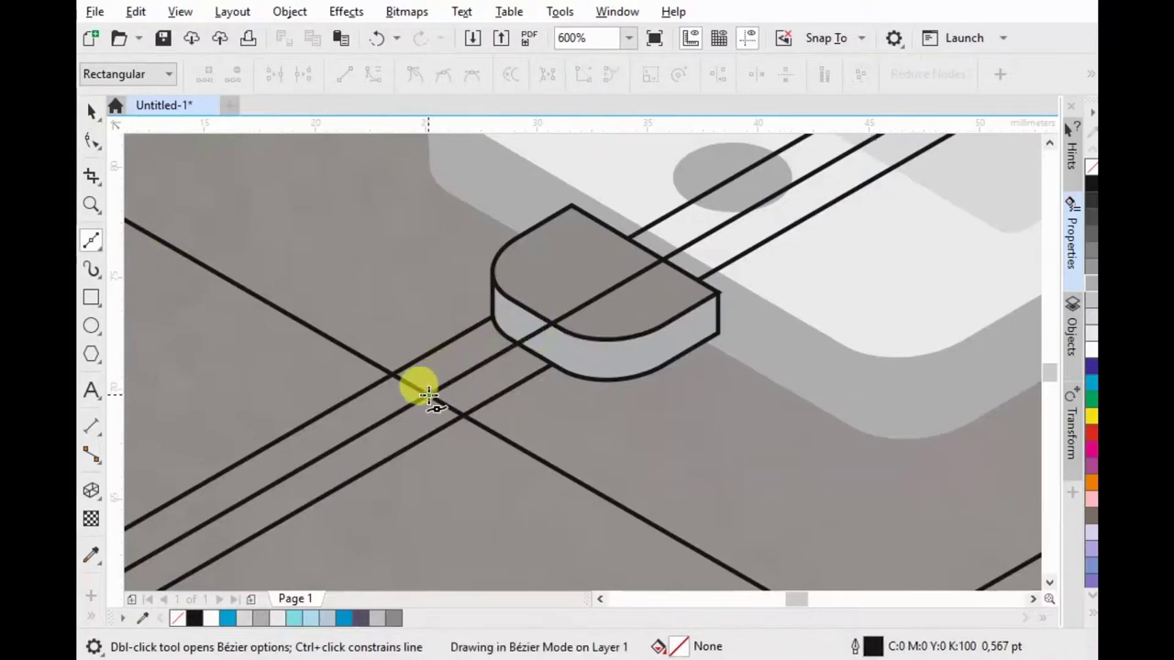
pyautogui.scroll(-3, 440, 367)
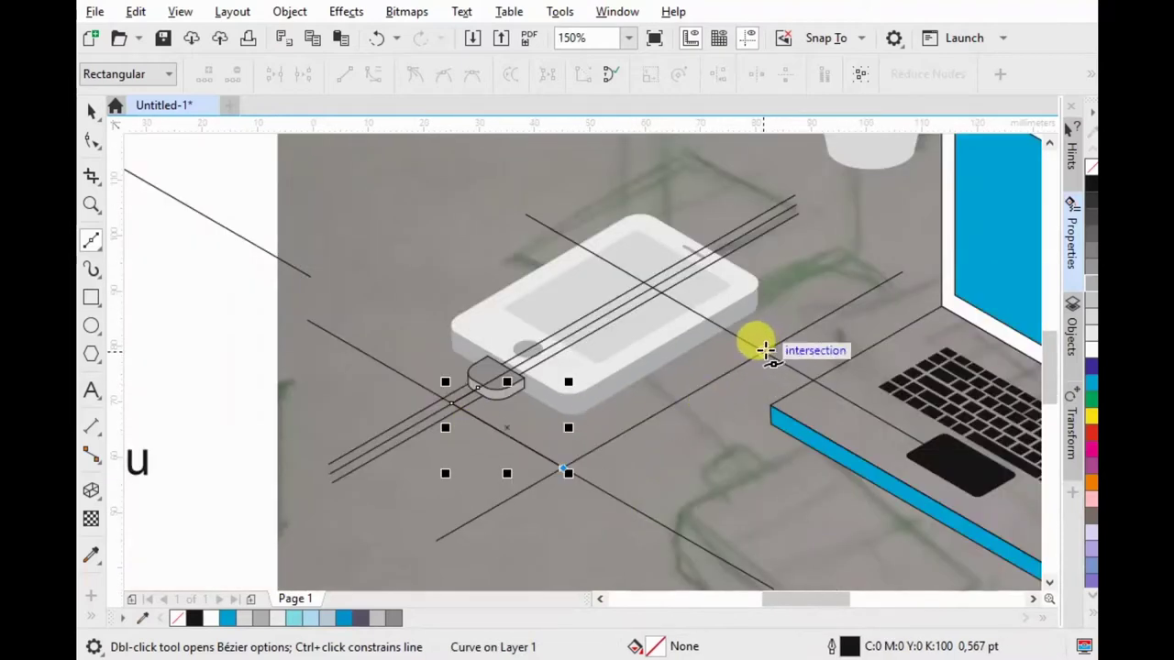
pyautogui.click(765, 350)
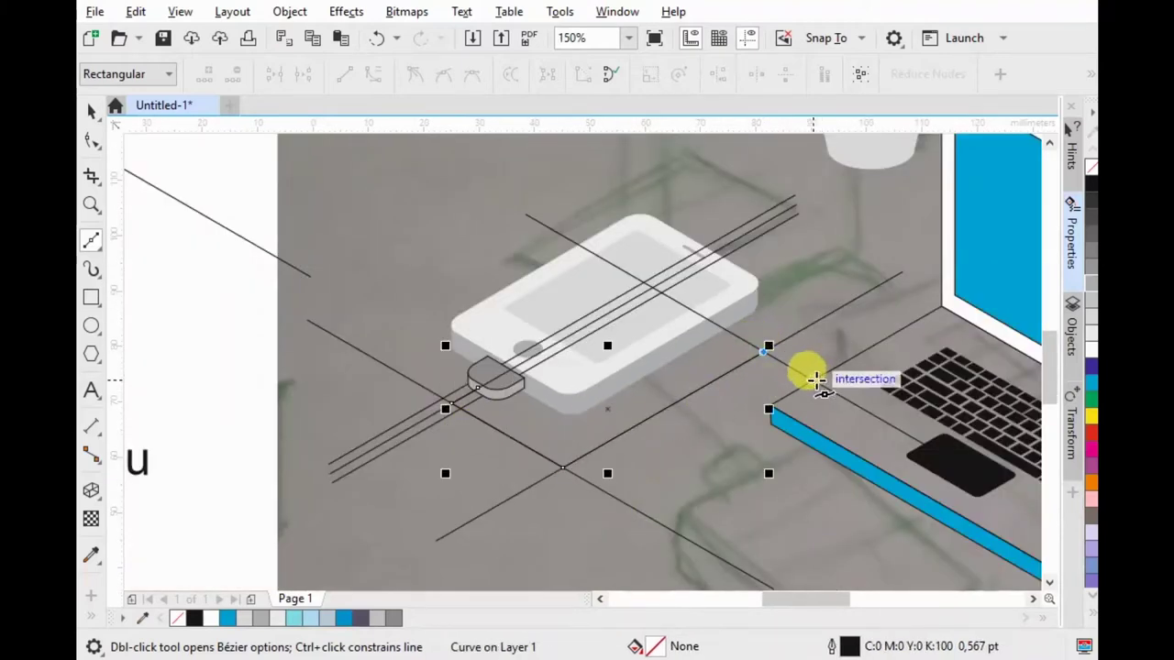
pyautogui.click(816, 379)
# Step: Select the diagonal and parallel construction lines, then undo and redo recent edits
pyautogui.click(92, 109)
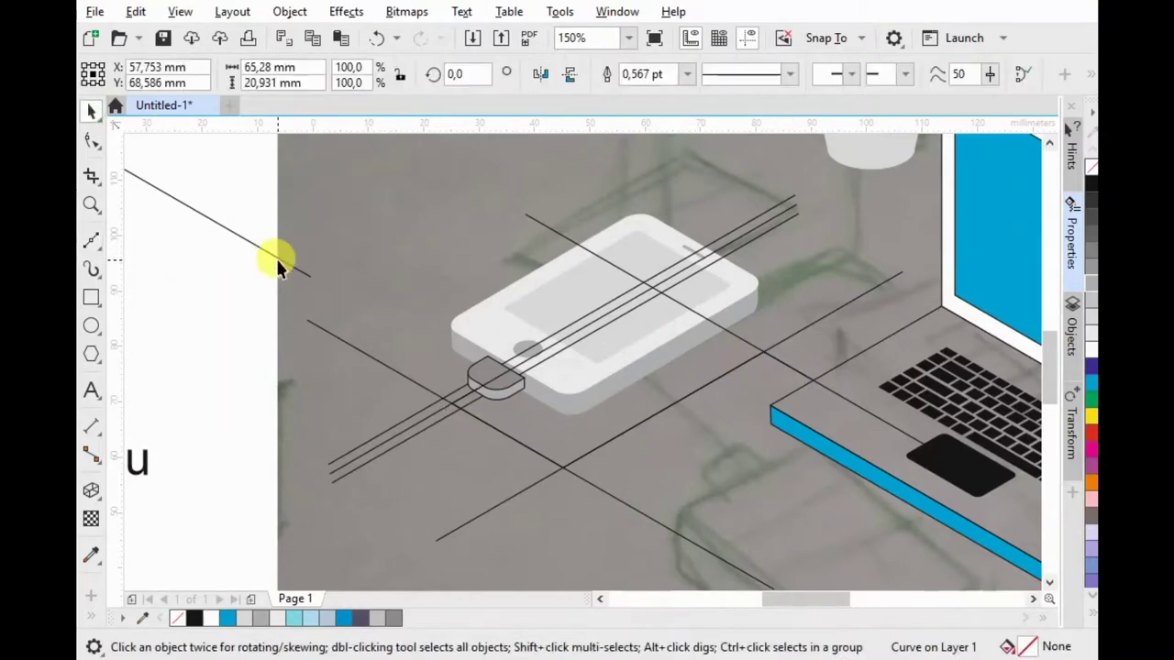
pyautogui.click(279, 259)
pyautogui.click(450, 407)
pyautogui.scroll(2, 451, 407)
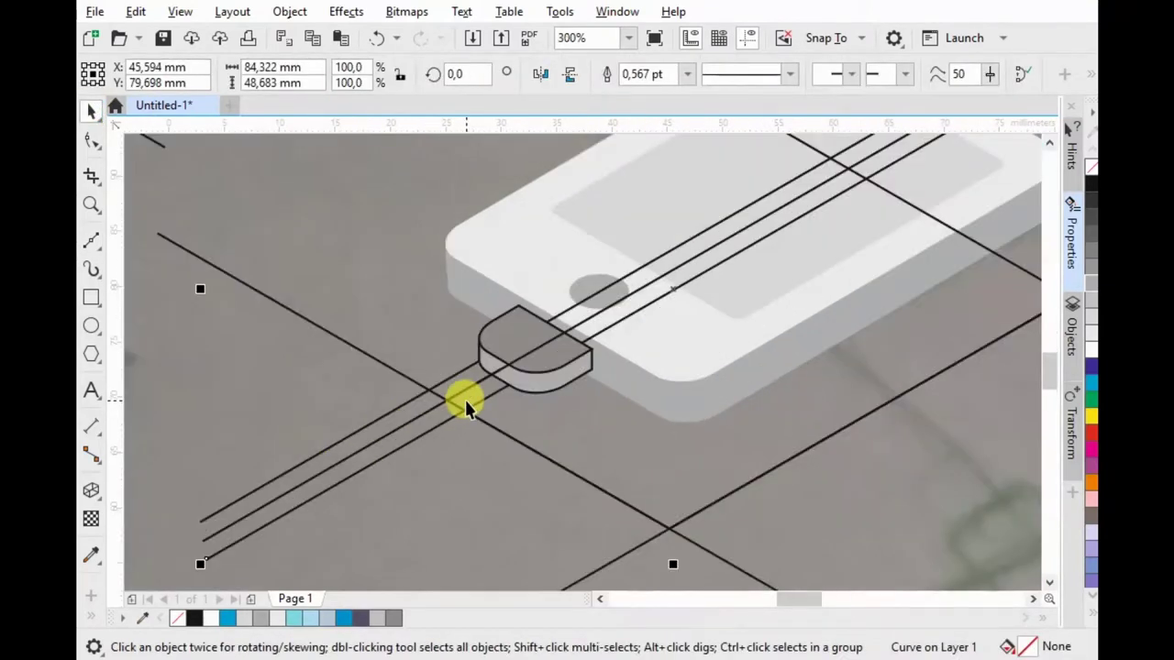
pyautogui.click(485, 398)
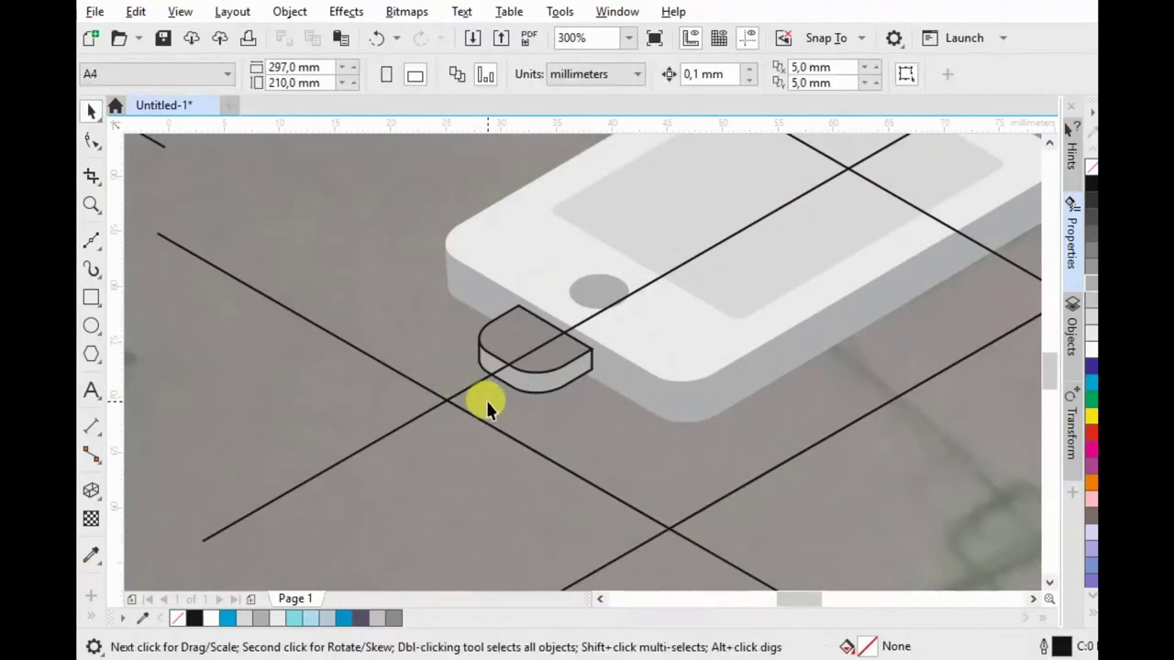
pyautogui.scroll(-2, 485, 395)
pyautogui.hotkey('ctrl', 'z')
pyautogui.press('Escape')
pyautogui.hotkey('ctrl', 'shift', 'z')
pyautogui.hotkey('ctrl', 'shift', 'z')
# Step: Delete the line through the phone, the grey reference background and two leftover construction lines
pyautogui.click(795, 202)
pyautogui.press('Delete')
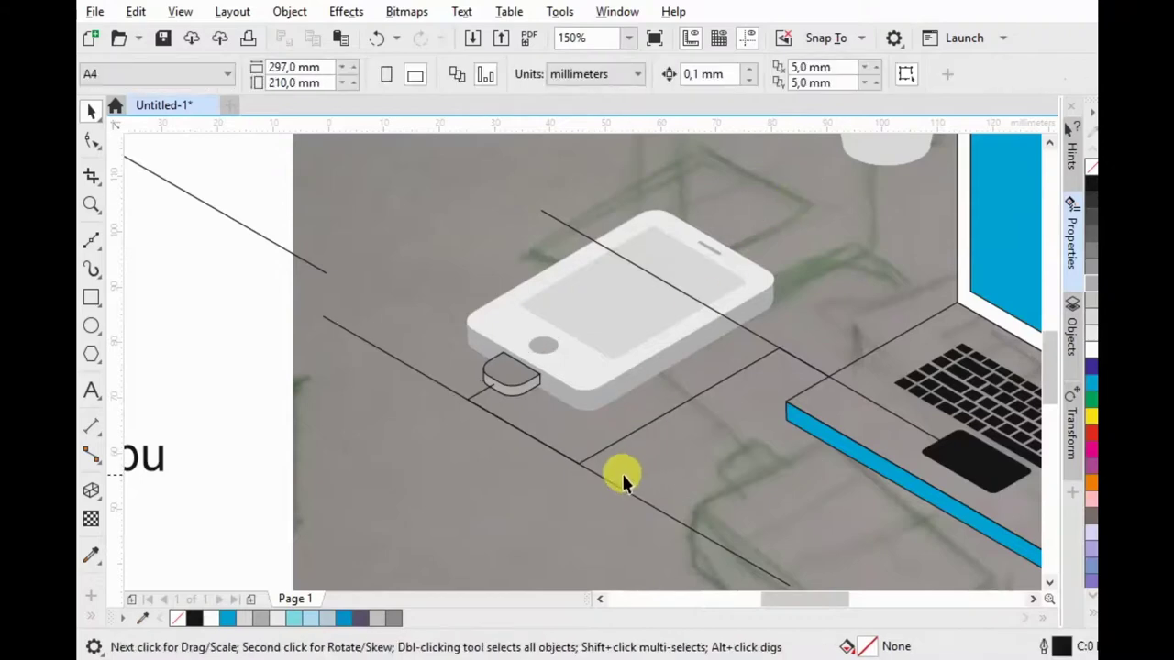
pyautogui.click(804, 343)
pyautogui.press('Delete')
pyautogui.click(753, 330)
pyautogui.press('Delete')
pyautogui.click(663, 511)
pyautogui.press('Delete')
pyautogui.scroll(-2, 431, 353)
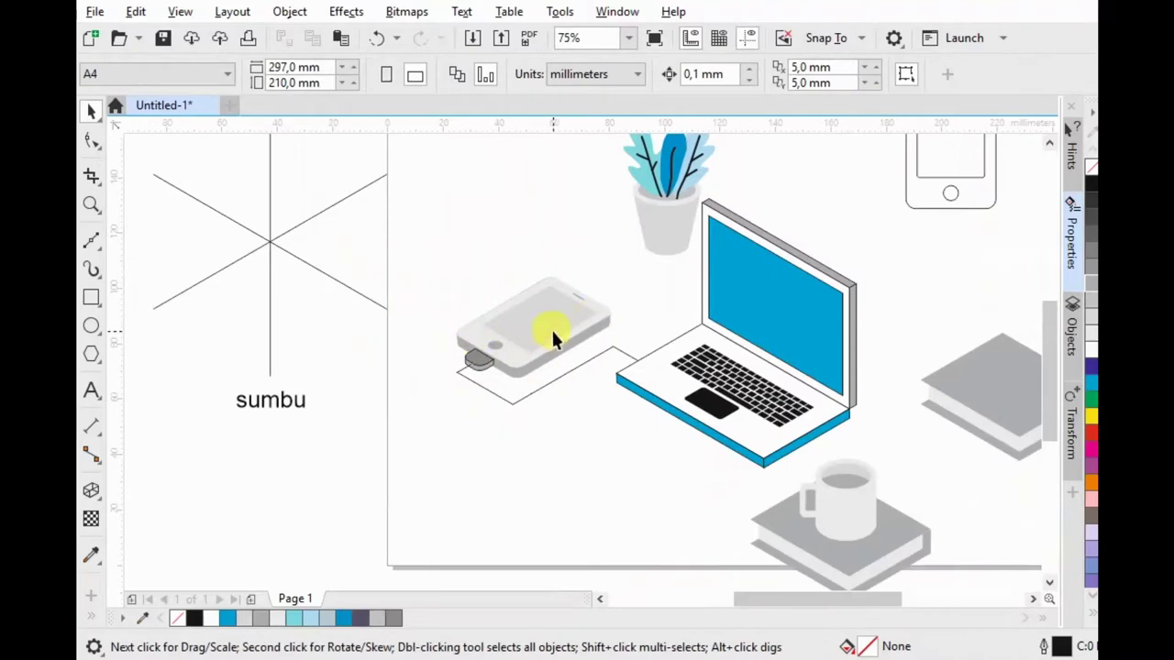
# Step: Move the plant up and right, and delete the spare phone outline
pyautogui.scroll(-2, 687, 252)
pyautogui.scroll(2, 699, 273)
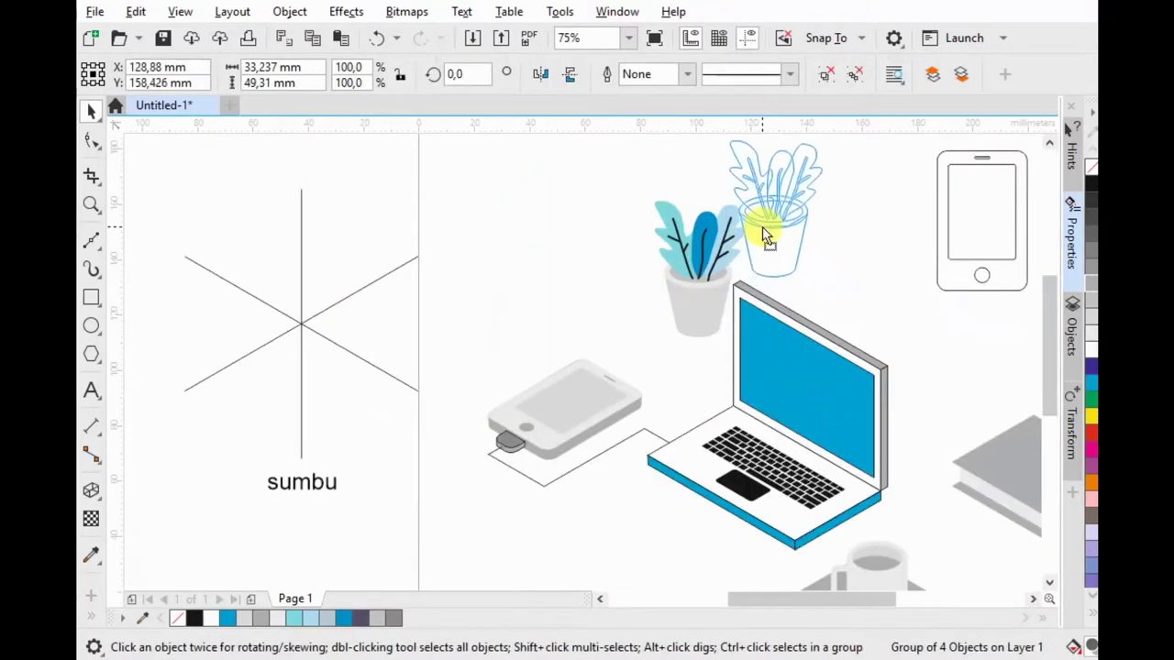
pyautogui.moveTo(699, 273); pyautogui.dragTo(760, 225)
pyautogui.scroll(-2, 761, 264)
pyautogui.moveTo(791, 188); pyautogui.dragTo(886, 315)
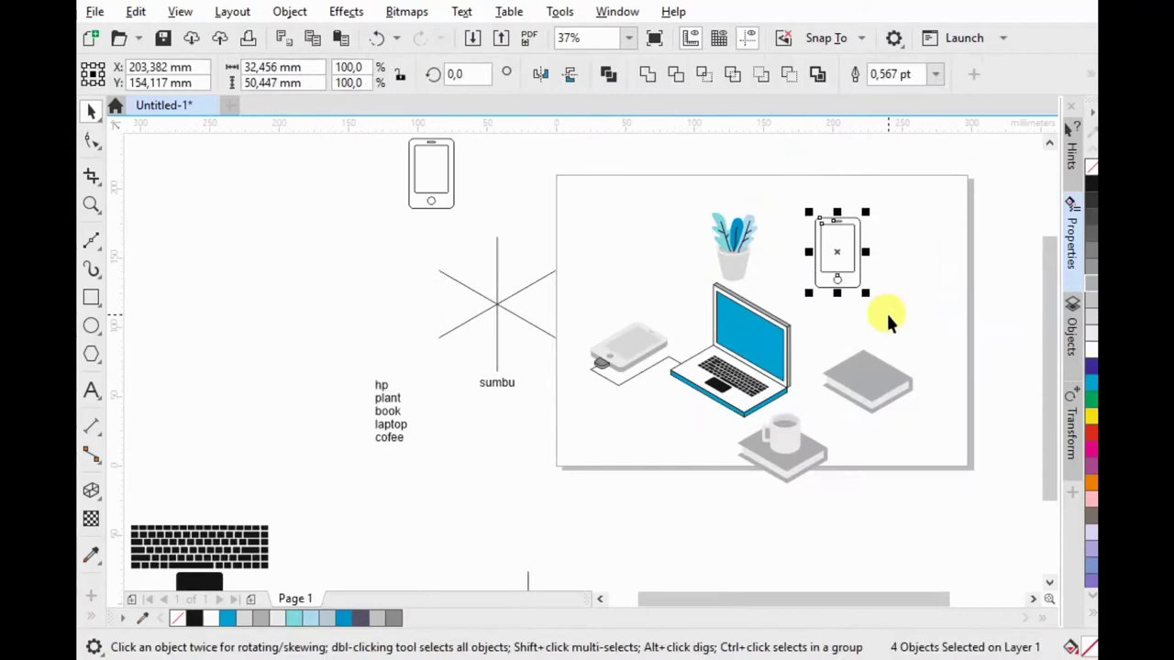
pyautogui.press('Delete')
# Step: Move the plant back to the left and shift the book up and left
pyautogui.scroll(2, 746, 320)
pyautogui.moveTo(749, 200); pyautogui.dragTo(653, 225)
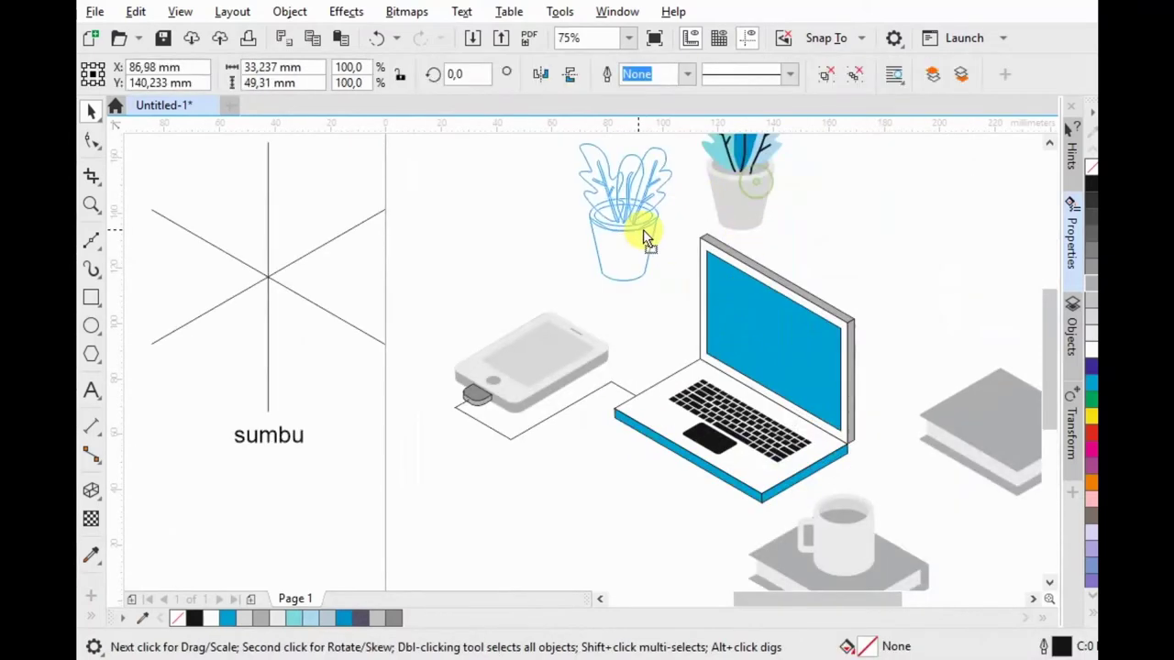
pyautogui.scroll(-2, 732, 305)
pyautogui.scroll(2, 897, 364)
pyautogui.moveTo(878, 380); pyautogui.dragTo(839, 337)
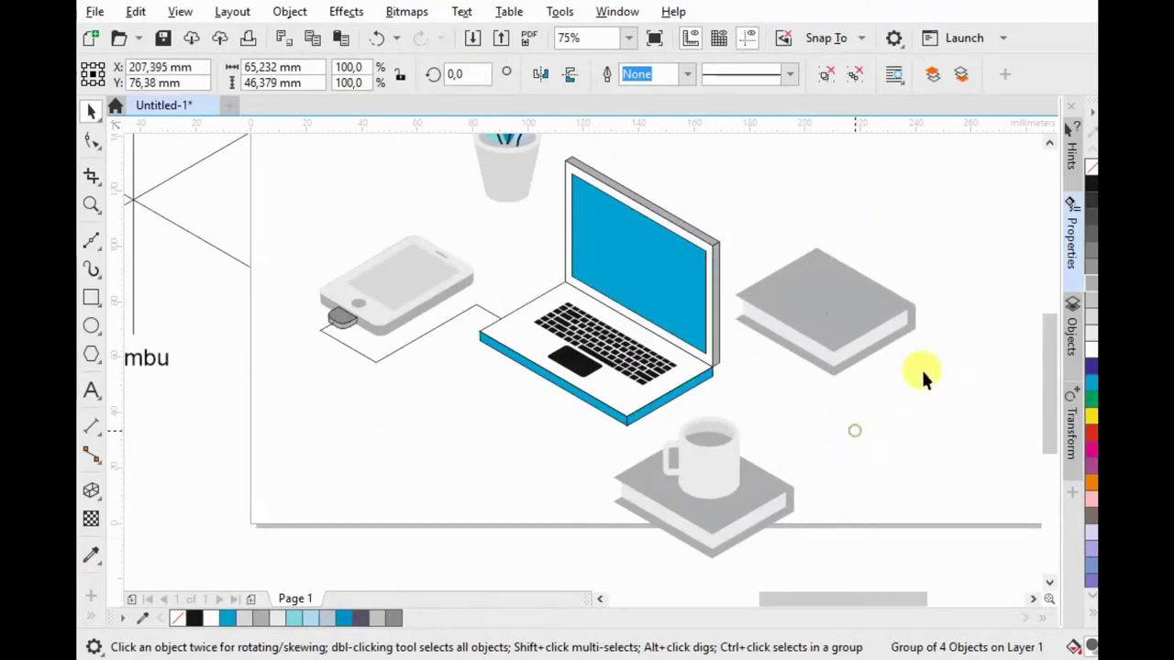
pyautogui.click(921, 368)
# Step: Select the whole desk scene and scale it down to fit the page
pyautogui.scroll(-2, 969, 344)
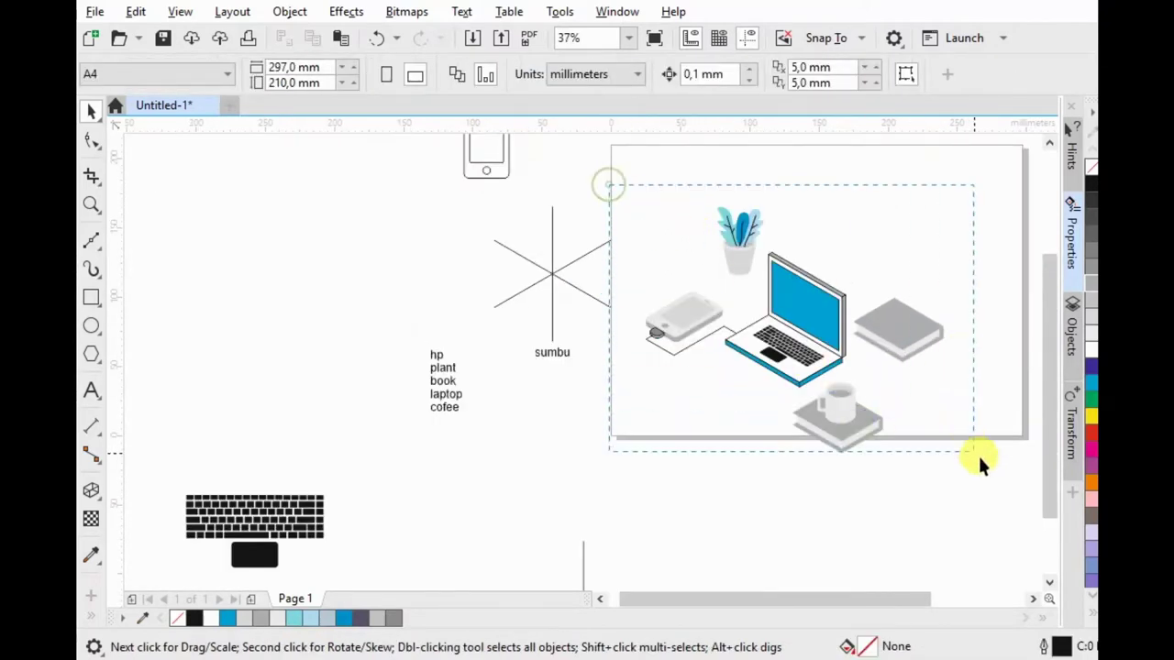
pyautogui.moveTo(978, 454); pyautogui.dragTo(974, 451)
pyautogui.moveTo(621, 459); pyautogui.dragTo(886, 323)
pyautogui.click(972, 247)
pyautogui.scroll(2, 871, 266)
pyautogui.scroll(4, 686, 312)
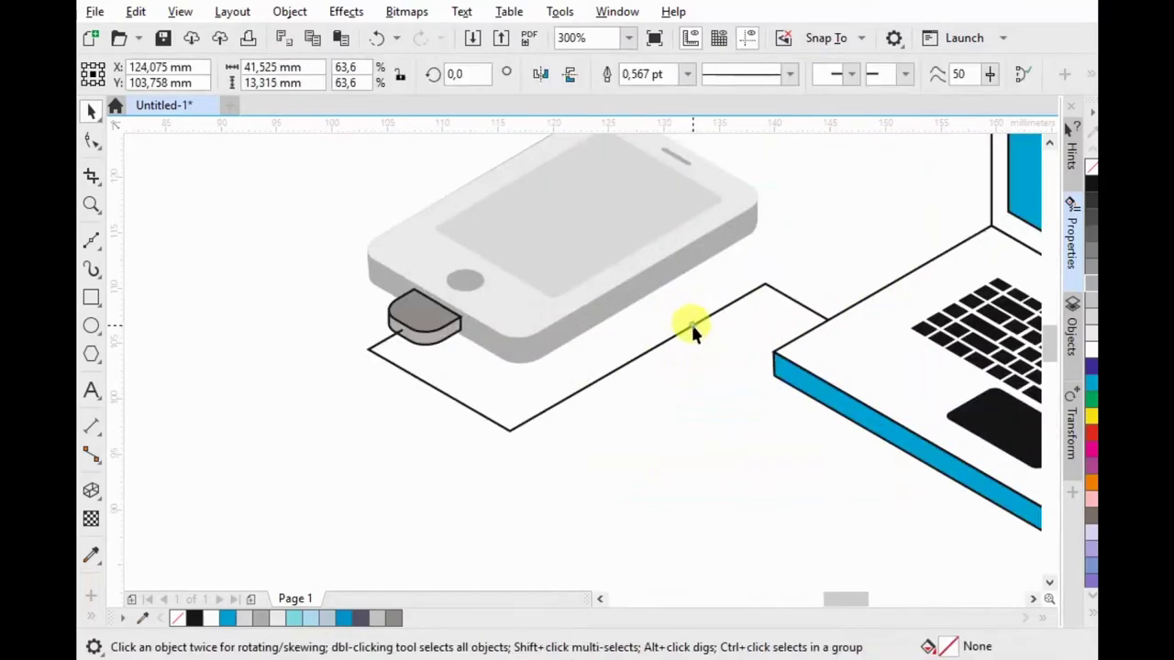
# Step: Give the charging cable a 3 pt outline with round corners and round line caps
pyautogui.click(693, 330)
pyautogui.click(687, 73)
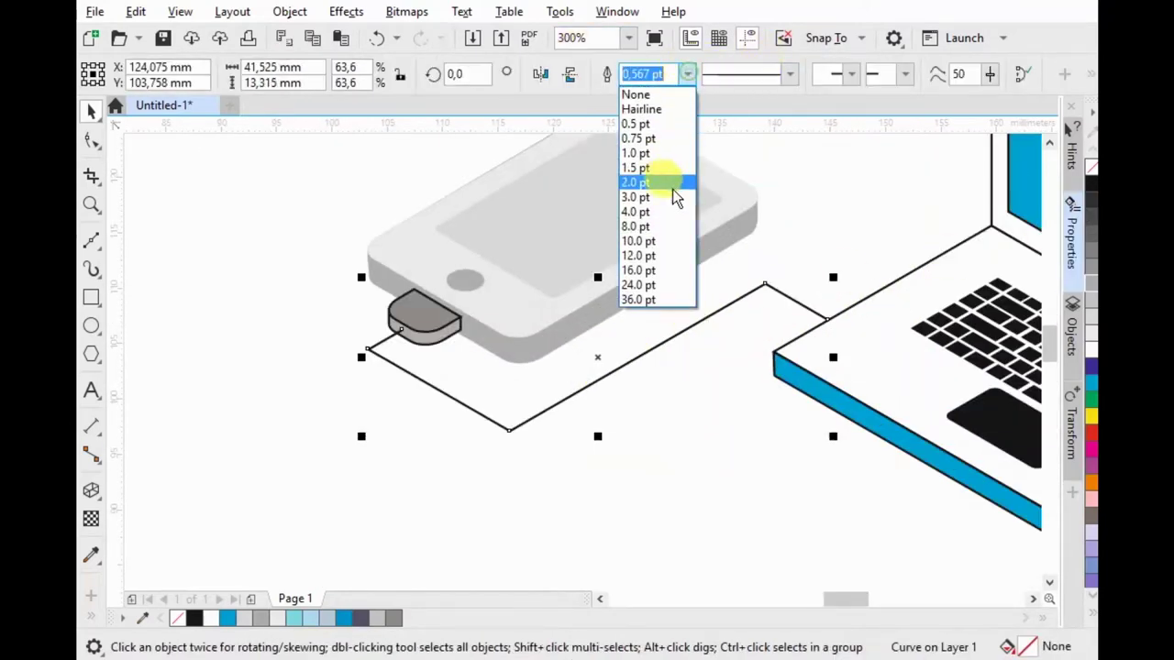
pyautogui.click(666, 240)
pyautogui.click(683, 74)
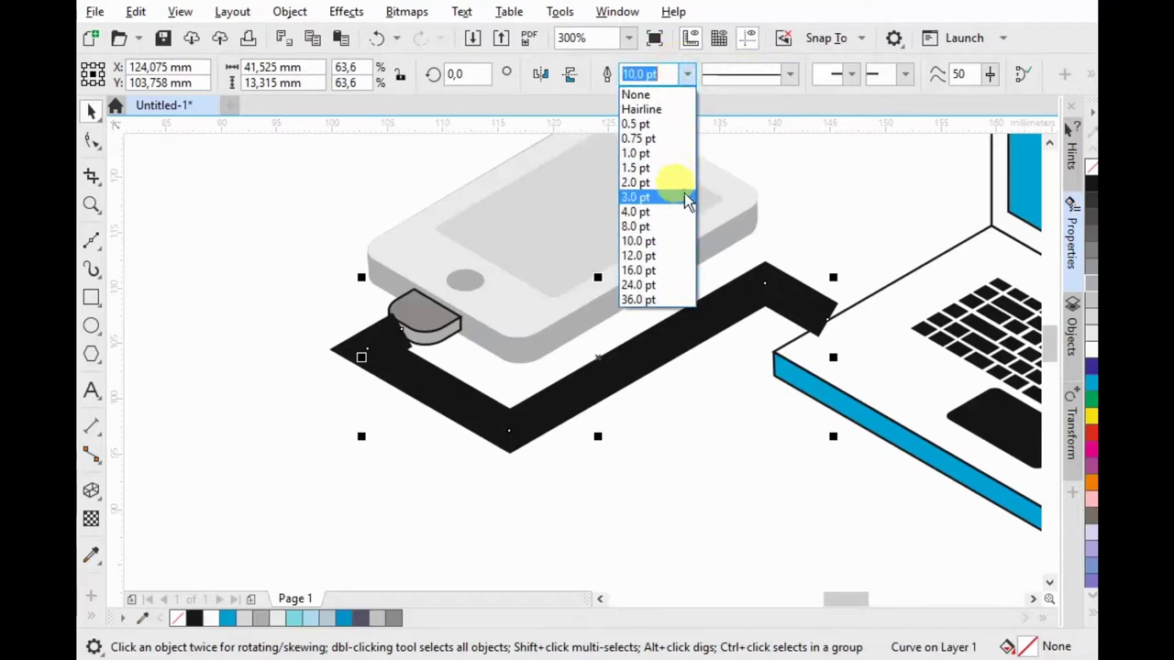
pyautogui.click(683, 194)
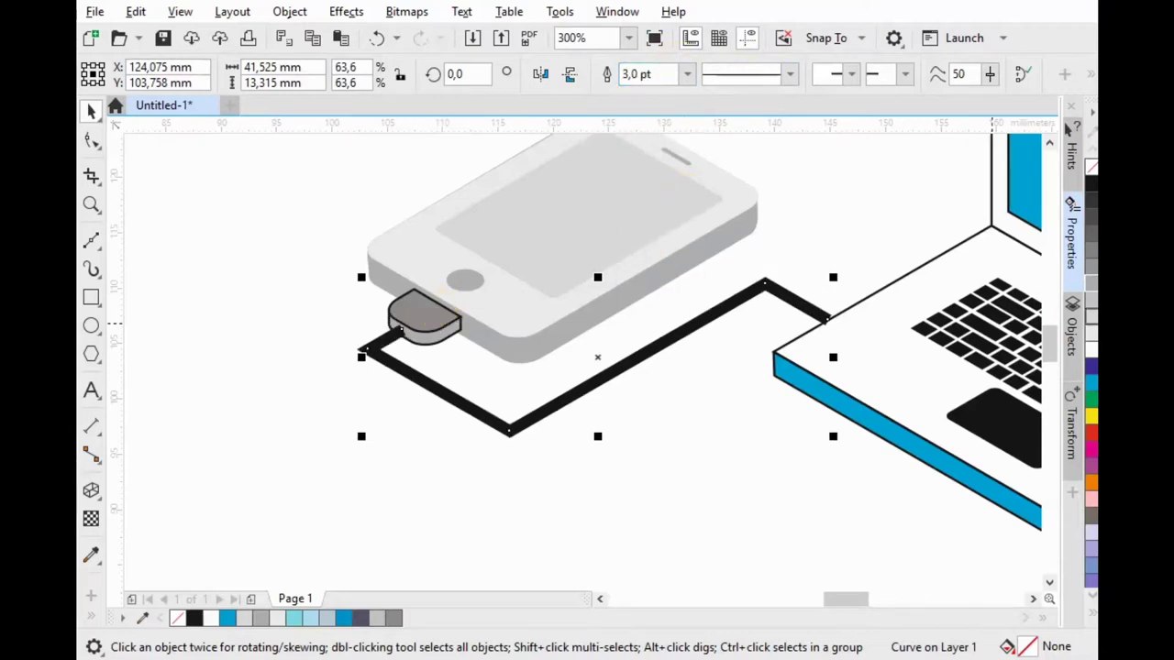
pyautogui.click(1071, 234)
pyautogui.click(897, 355)
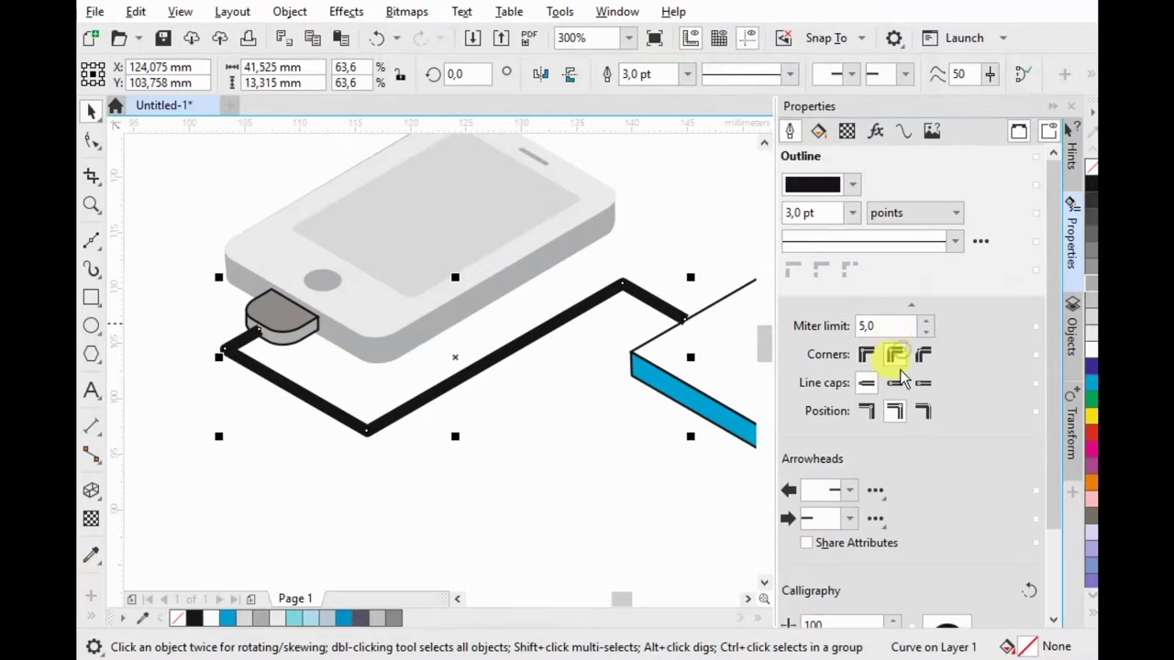
pyautogui.click(902, 360)
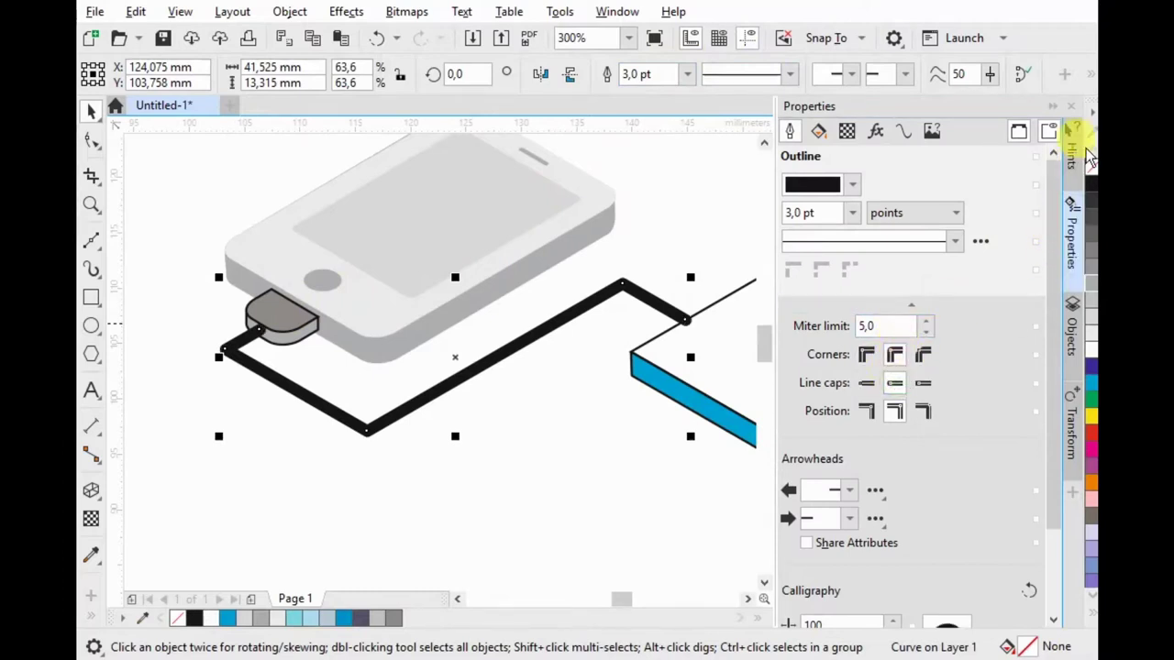
pyautogui.click(1046, 106)
pyautogui.scroll(2, 394, 325)
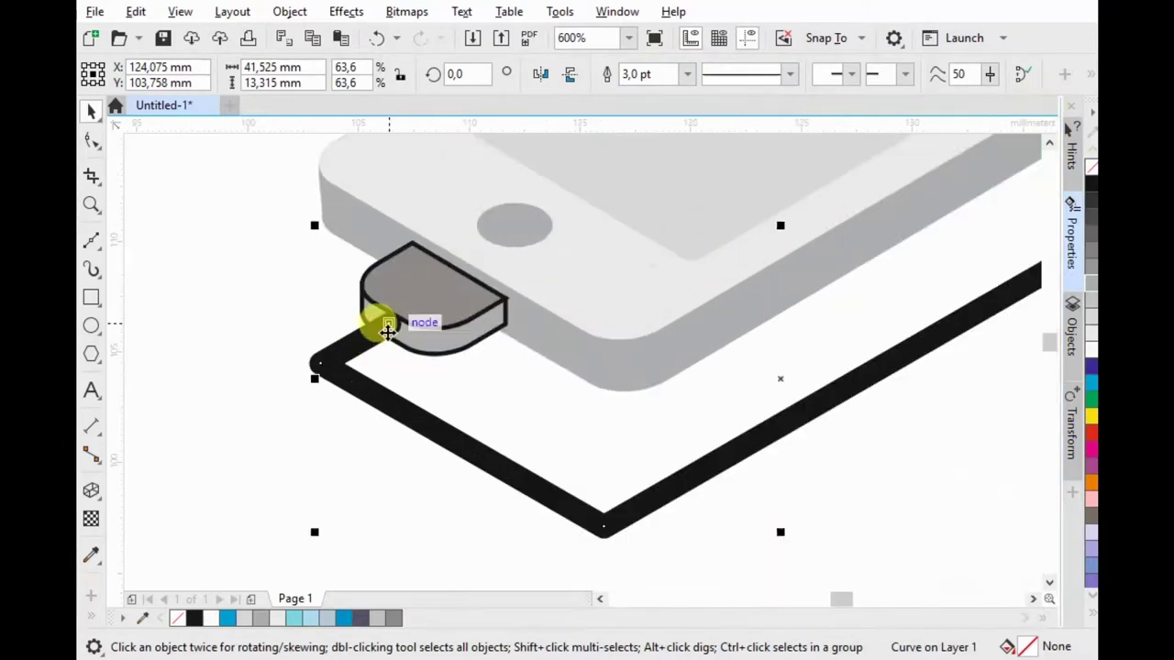
# Step: Convert the cable outline to an object and tuck its rounded end into the plug
pyautogui.hotkey('ctrl', 'shift', 'q')
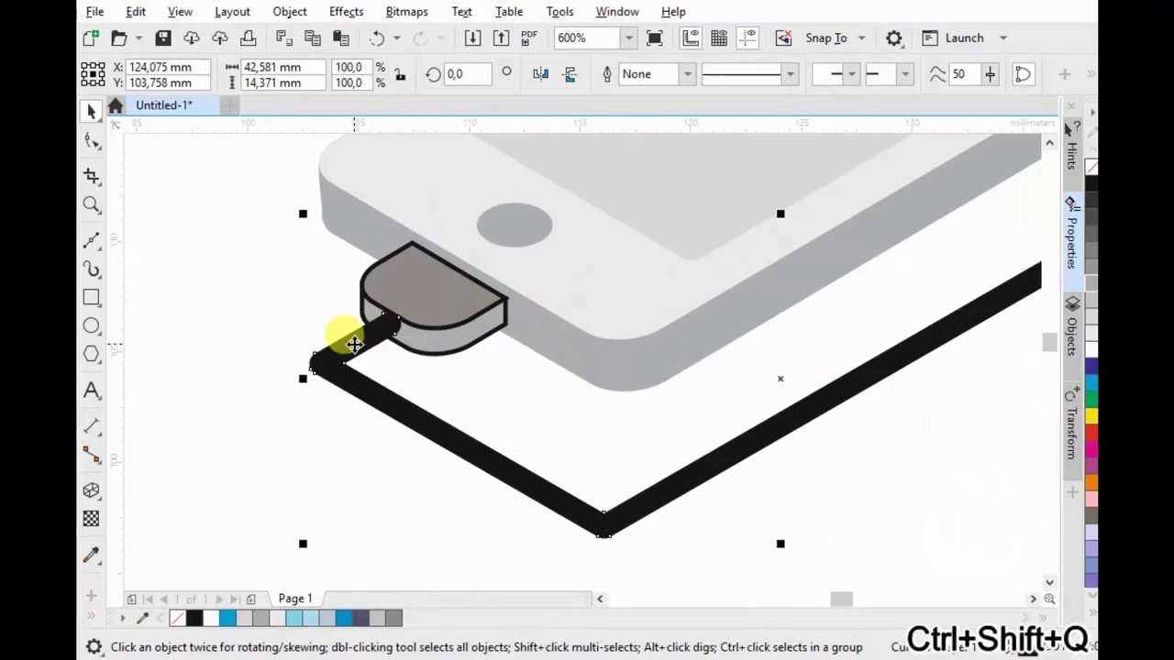
pyautogui.scroll(4, 360, 330)
pyautogui.press('F10')
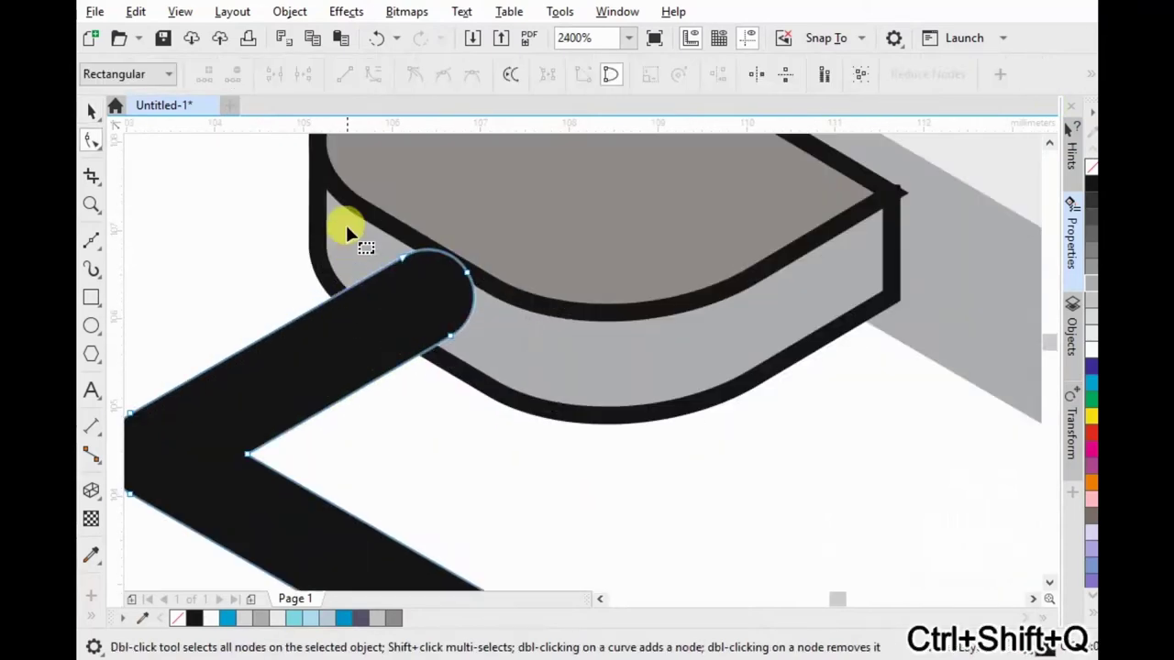
pyautogui.moveTo(449, 342); pyautogui.dragTo(428, 351)
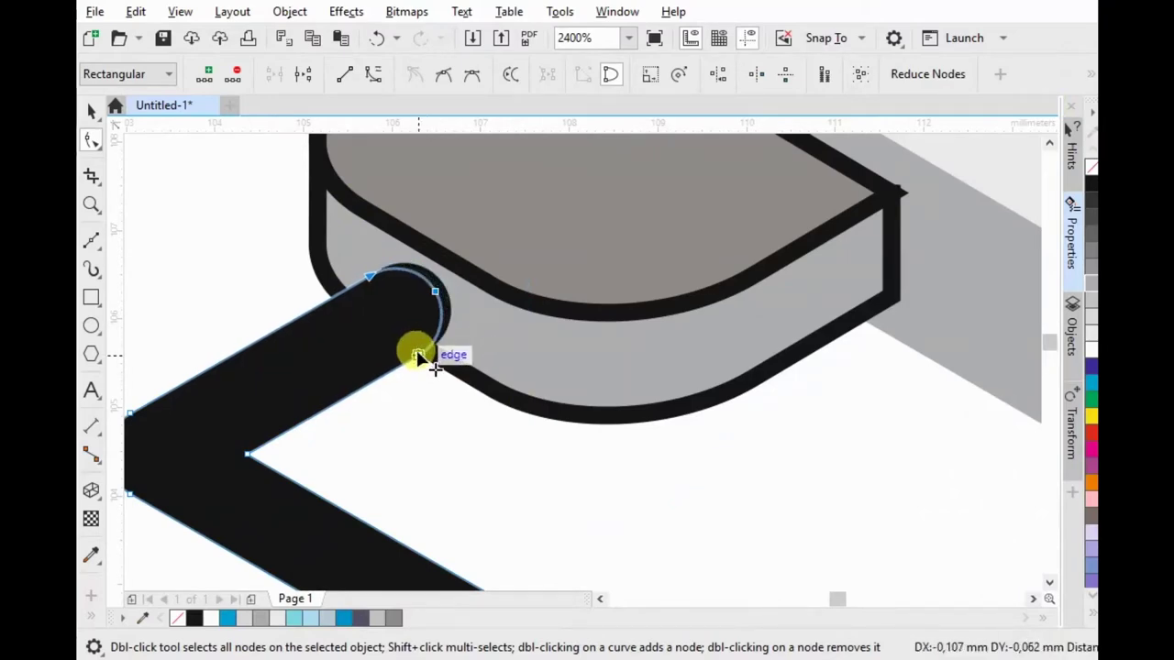
pyautogui.scroll(-4, 427, 351)
pyautogui.scroll(-4, 611, 367)
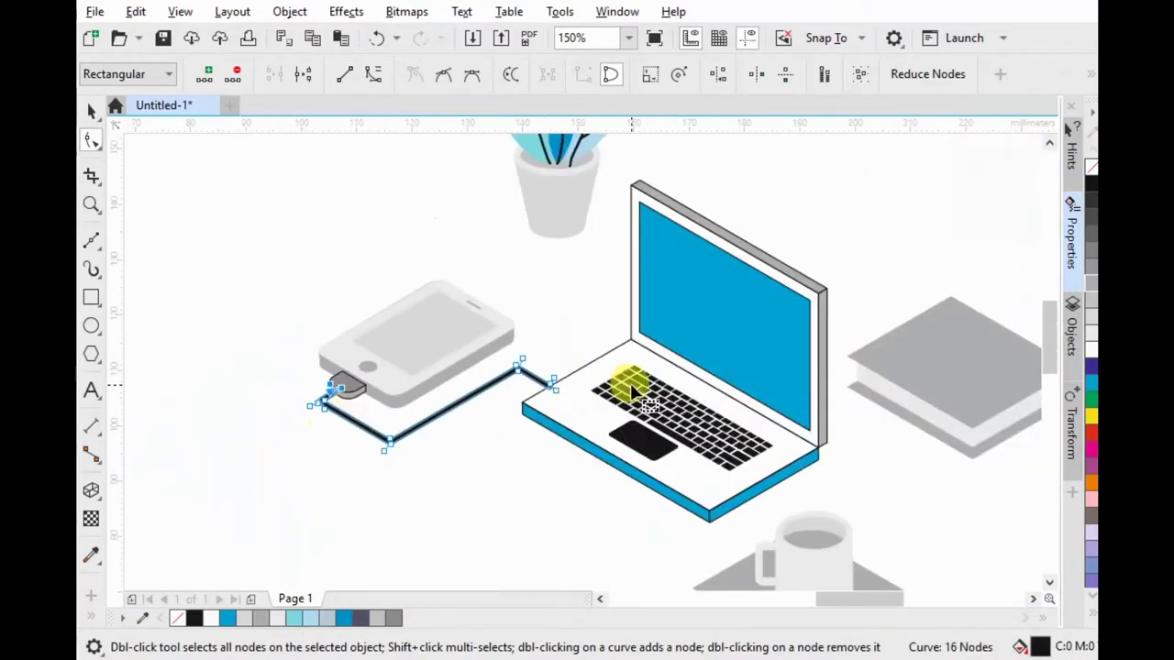
pyautogui.scroll(4, 606, 385)
pyautogui.scroll(4, 660, 404)
# Step: Draw a curved bend from the thin cable line to the thick bar and weld them together
pyautogui.click(93, 239)
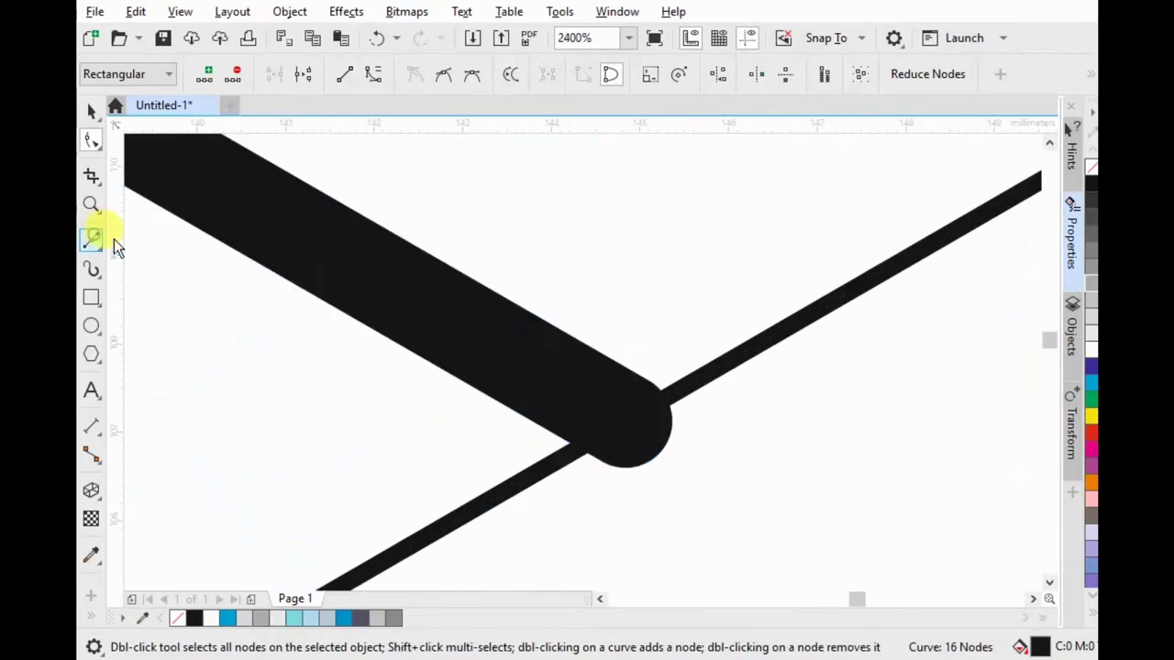
pyautogui.click(702, 376)
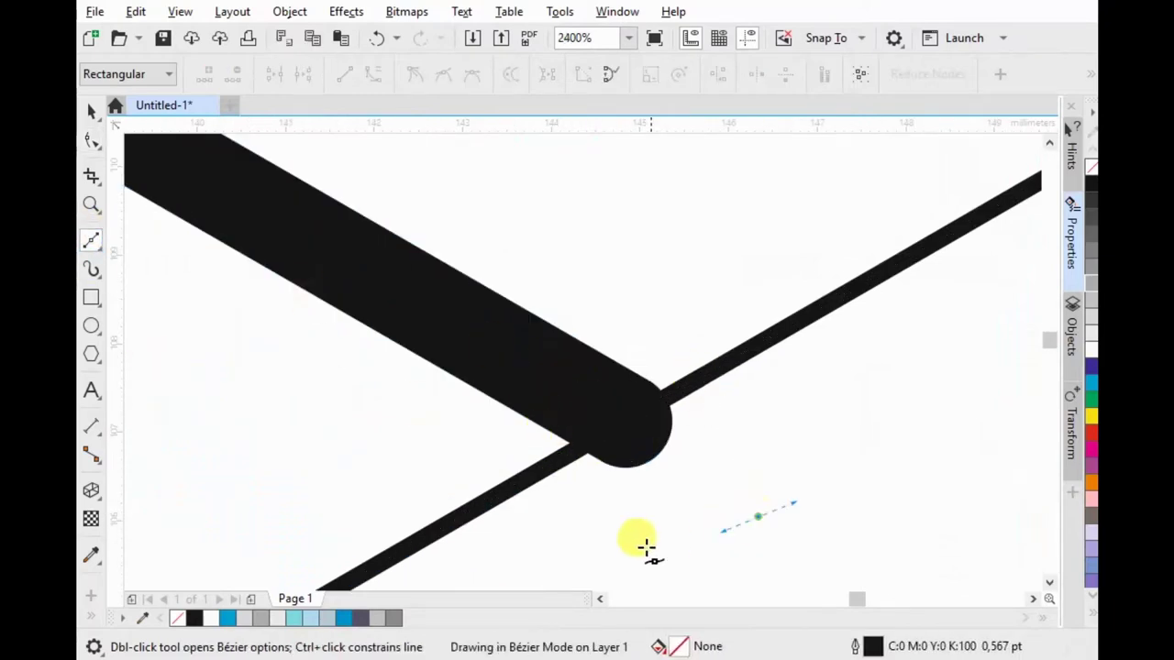
pyautogui.click(757, 516)
pyautogui.moveTo(630, 547); pyautogui.dragTo(558, 451)
pyautogui.click(560, 454)
pyautogui.click(93, 110)
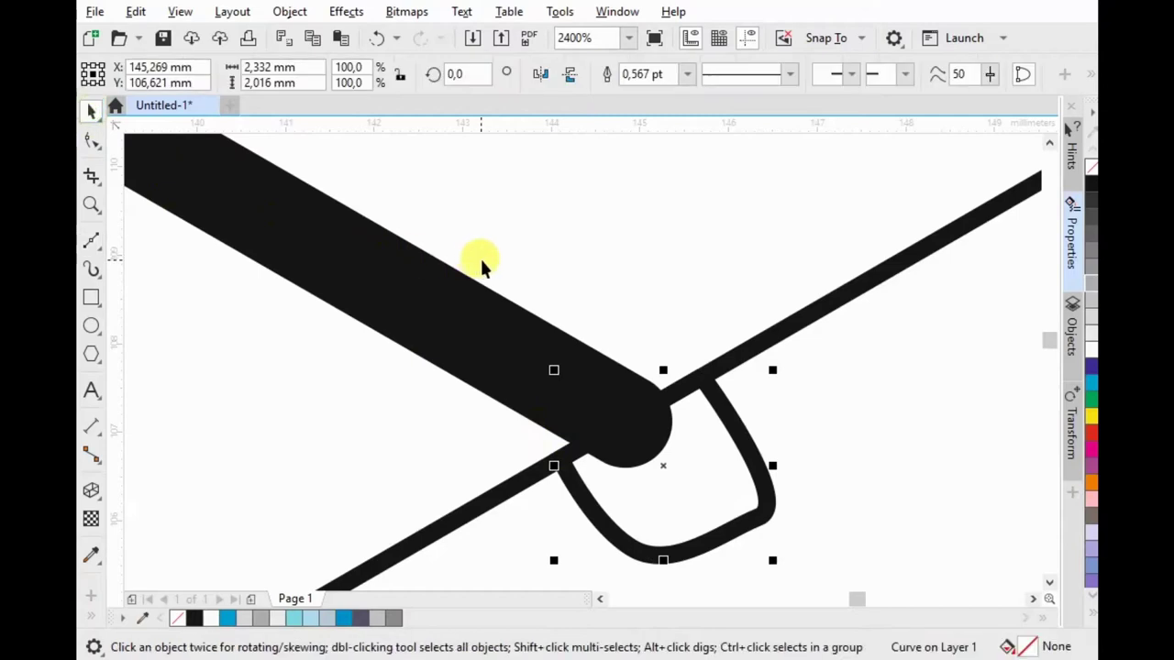
pyautogui.keyDown('shift'); pyautogui.click(474, 282); pyautogui.keyUp('shift')
pyautogui.click(789, 75)
pyautogui.click(688, 209)
pyautogui.scroll(-5, 642, 275)
pyautogui.scroll(-4, 577, 275)
pyautogui.scroll(-2, 551, 237)
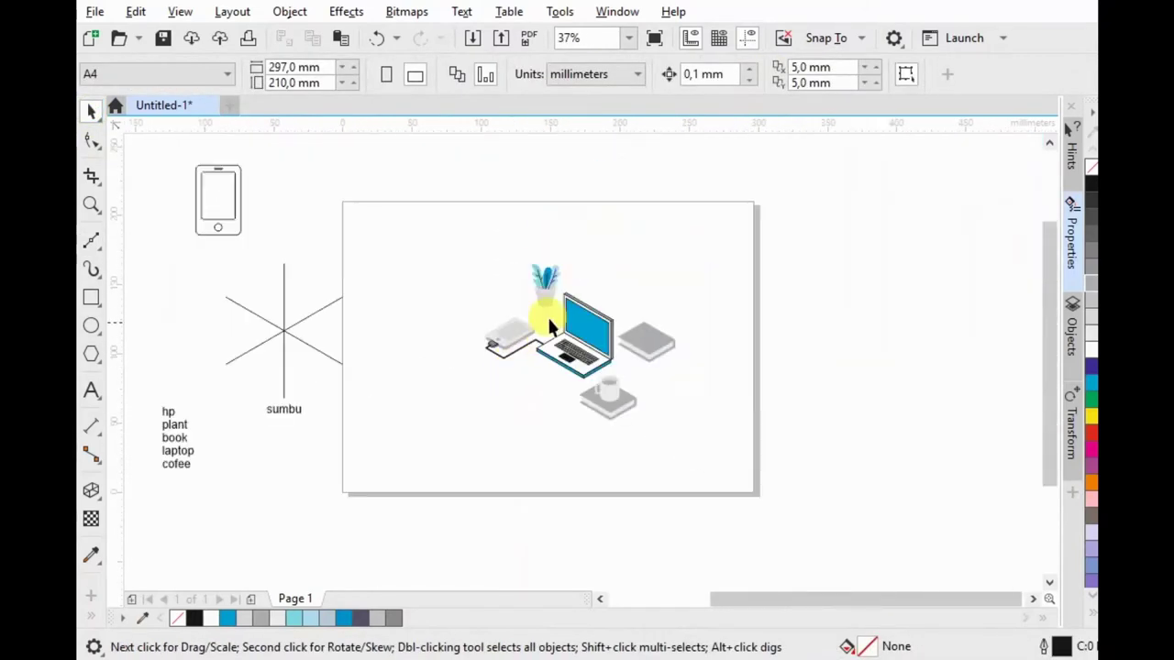
# Step: Select the laptop group, after briefly selecting and clearing the plant group
pyautogui.scroll(2, 535, 333)
pyautogui.click(513, 287)
pyautogui.click(684, 292)
pyautogui.scroll(-2, 778, 289)
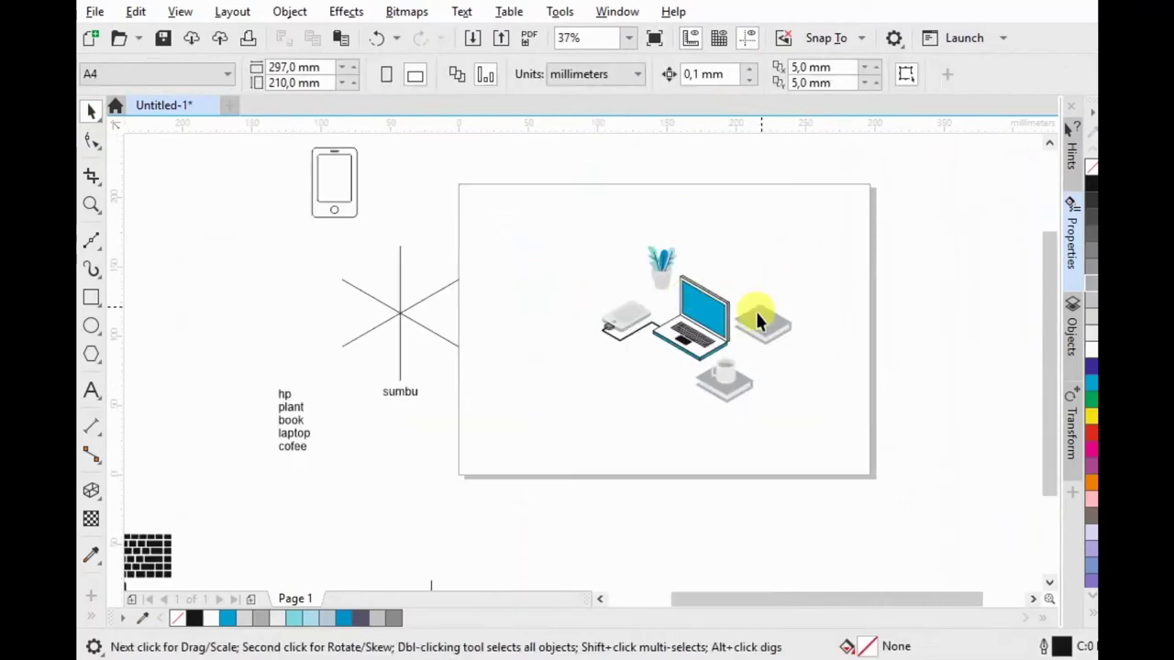
pyautogui.scroll(2, 770, 307)
pyautogui.scroll(2, 678, 272)
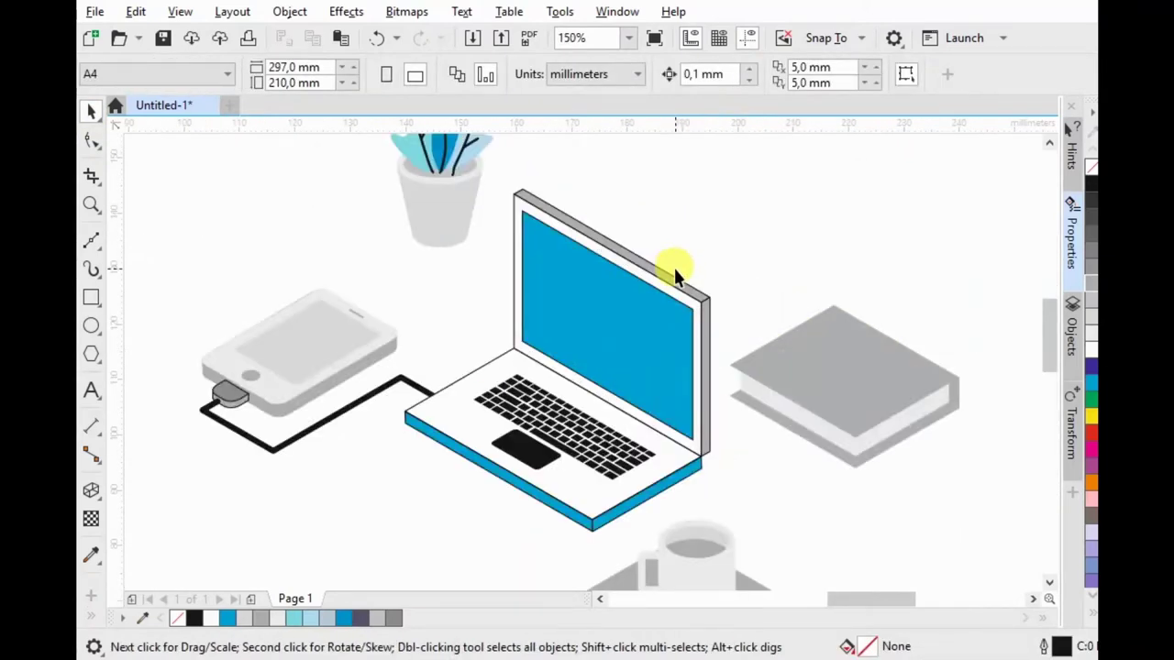
pyautogui.click(632, 305)
pyautogui.click(617, 305)
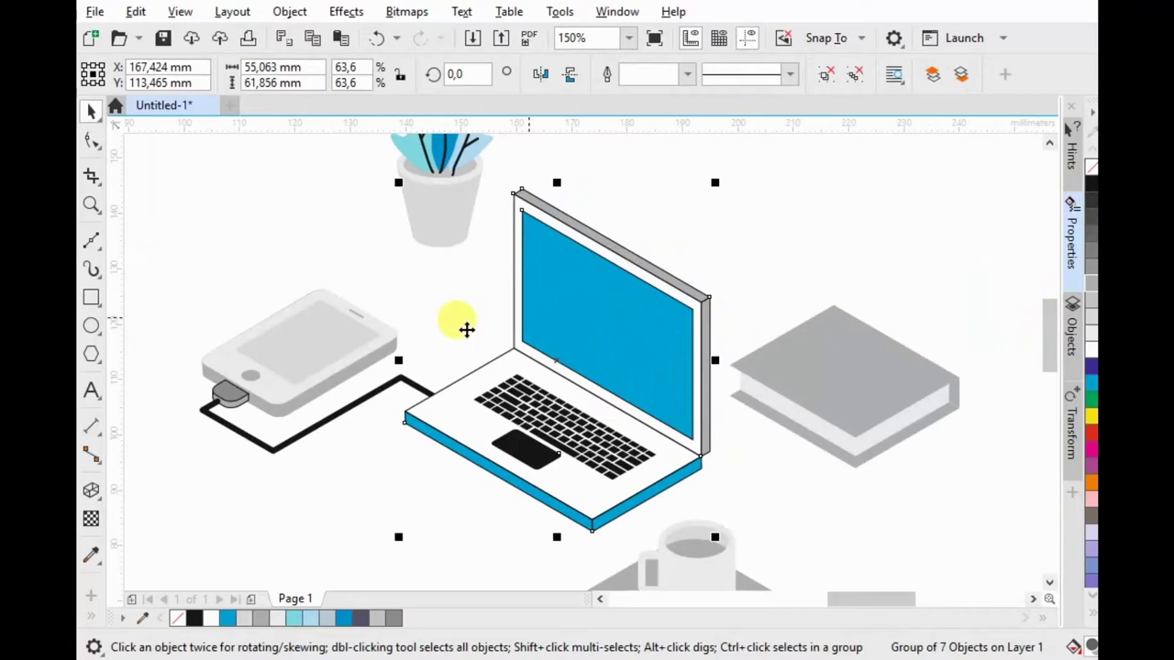
# Step: Give the laptop's keyboard deck the phone's 10% Black fill using the Color Eyedropper
pyautogui.click(280, 367)
pyautogui.scroll(2, 521, 340)
pyautogui.scroll(2, 516, 340)
pyautogui.scroll(-4, 516, 289)
pyautogui.click(566, 268)
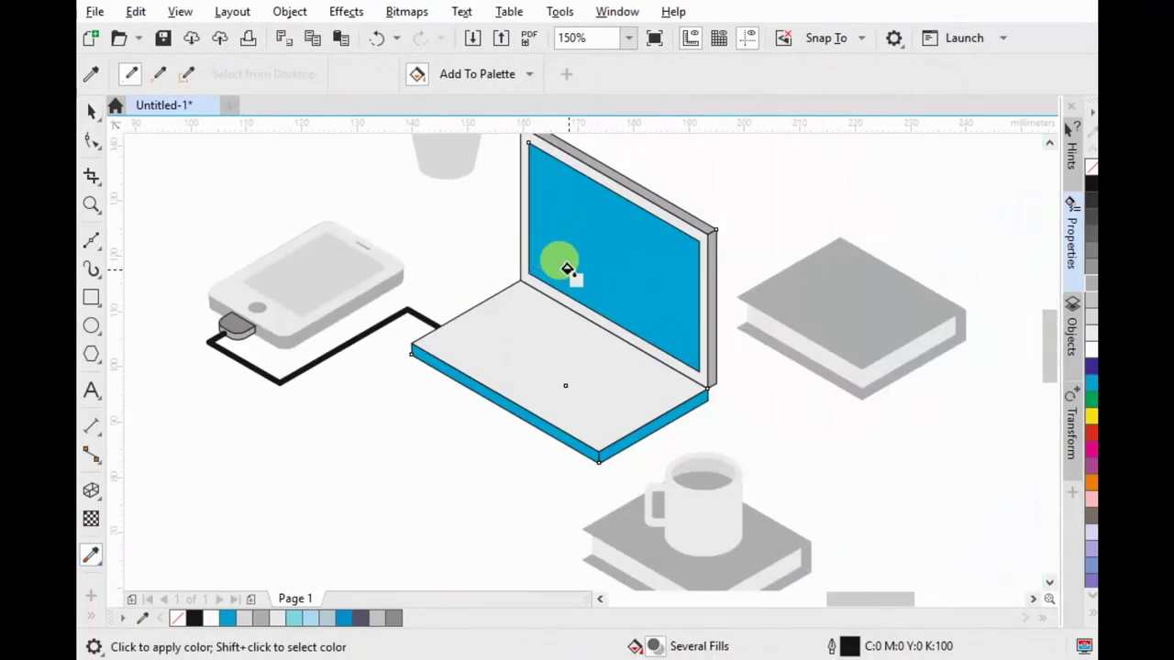
pyautogui.click(91, 108)
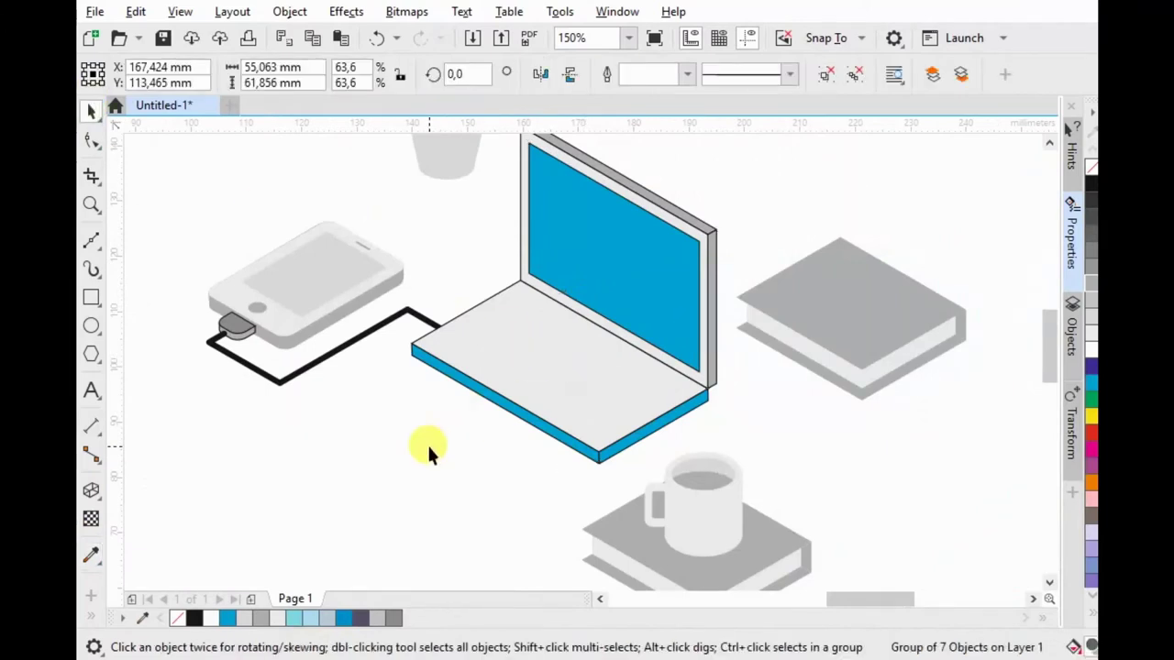
# Step: Bring the keyboard keys curve to the front with Ctrl+Home, then select all seven laptop parts
pyautogui.rightClick(500, 357)
pyautogui.click(480, 232)
pyautogui.click(458, 254)
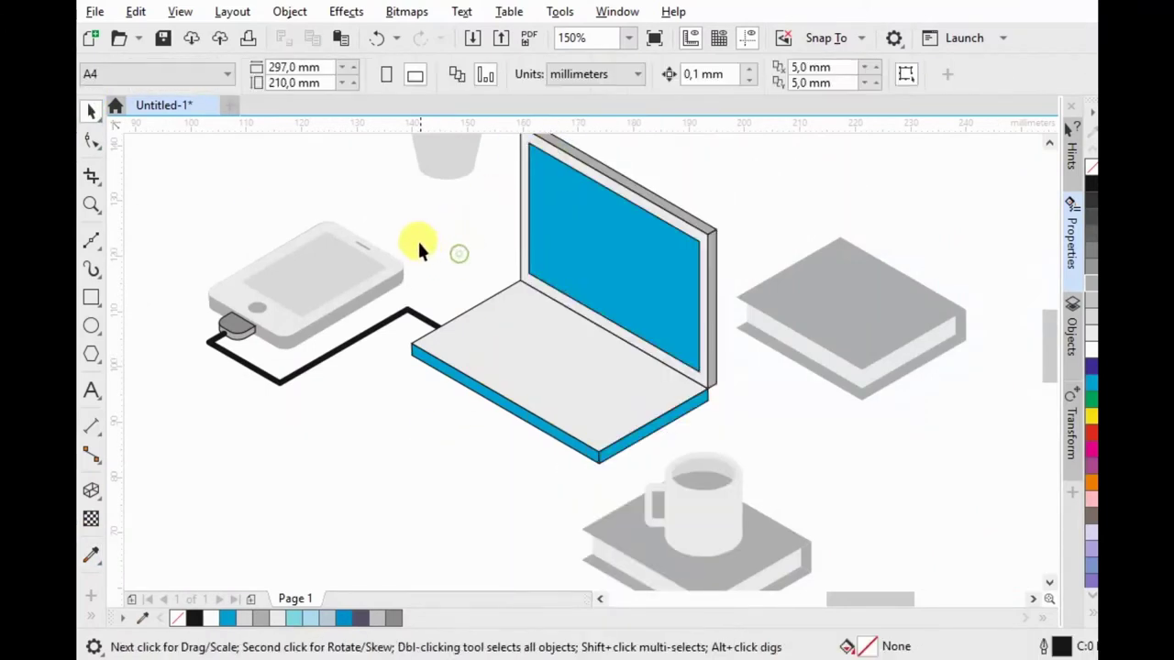
pyautogui.moveTo(417, 241); pyautogui.dragTo(679, 441)
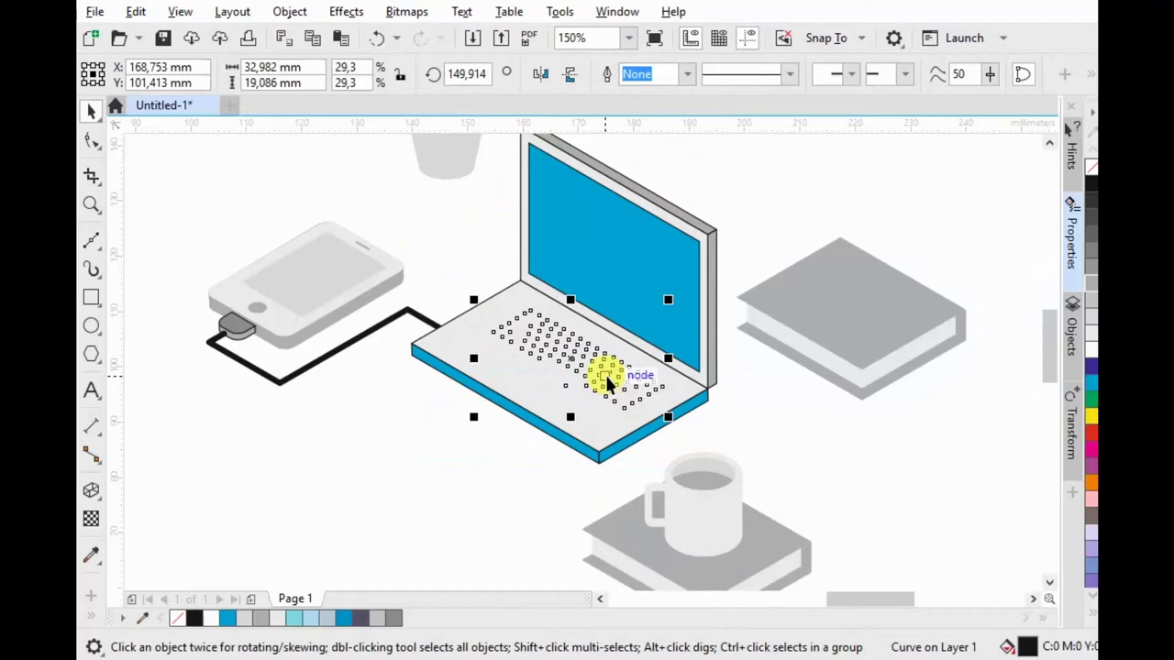
pyautogui.hotkey('ctrl', 'Home')
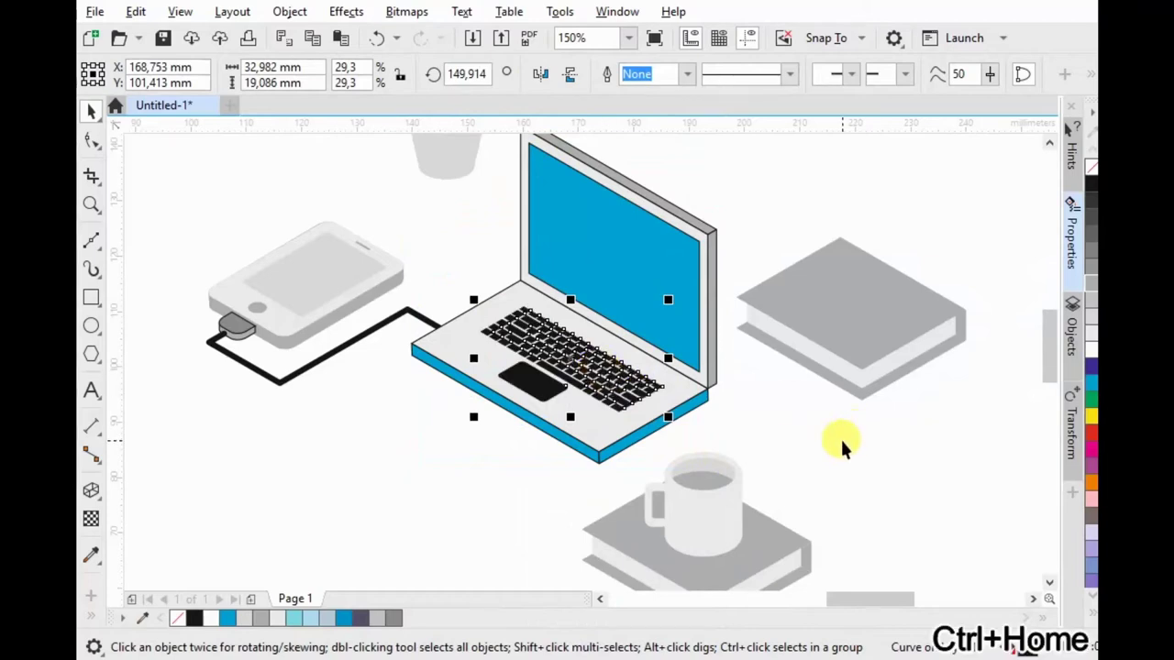
pyautogui.click(736, 417)
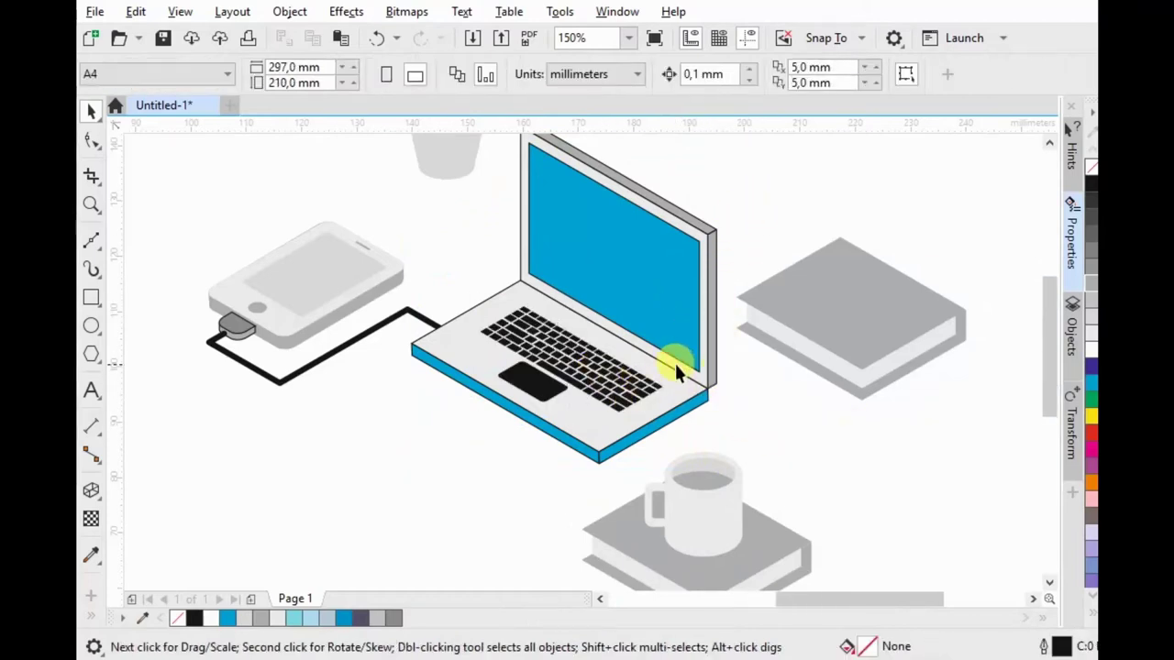
pyautogui.scroll(-2, 675, 370)
pyautogui.moveTo(768, 204); pyautogui.dragTo(769, 204)
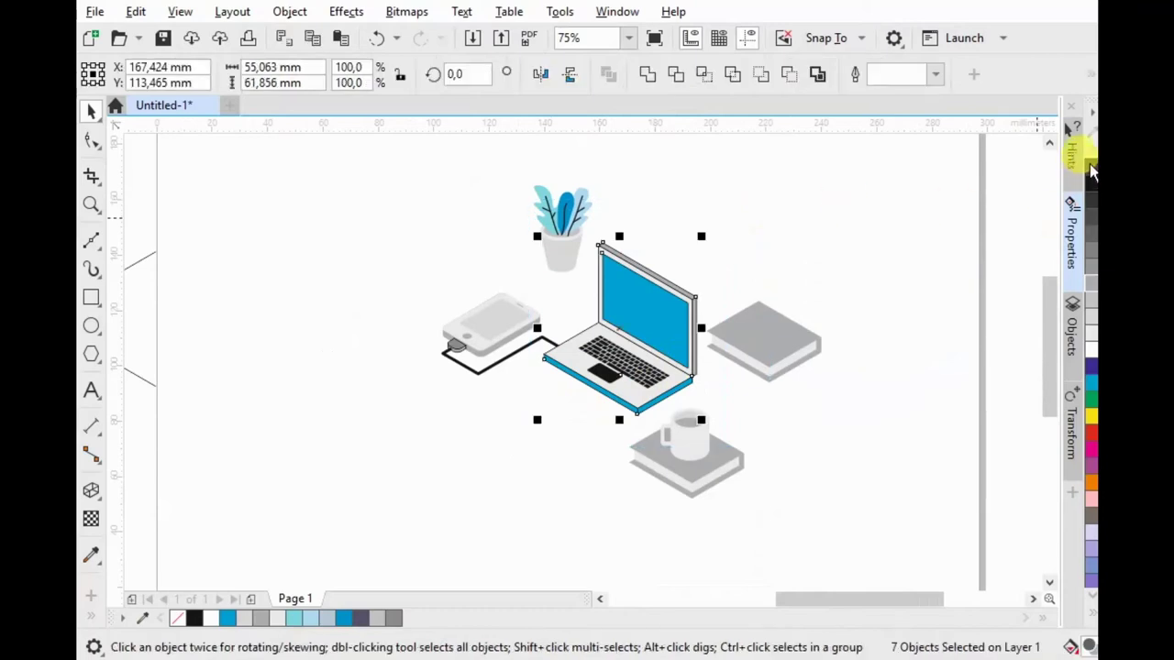
# Step: Paint the laptop's right and left blue base edges with the book's 40% Black
pyautogui.click(675, 360)
pyautogui.scroll(4, 674, 360)
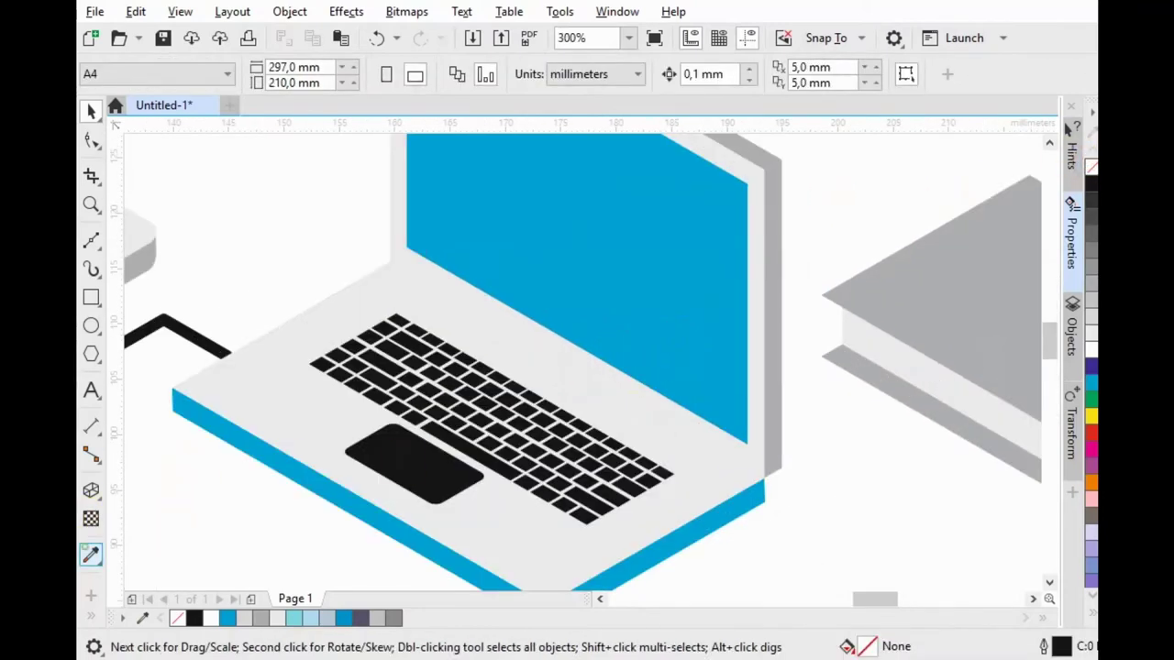
pyautogui.click(879, 275)
pyautogui.click(744, 501)
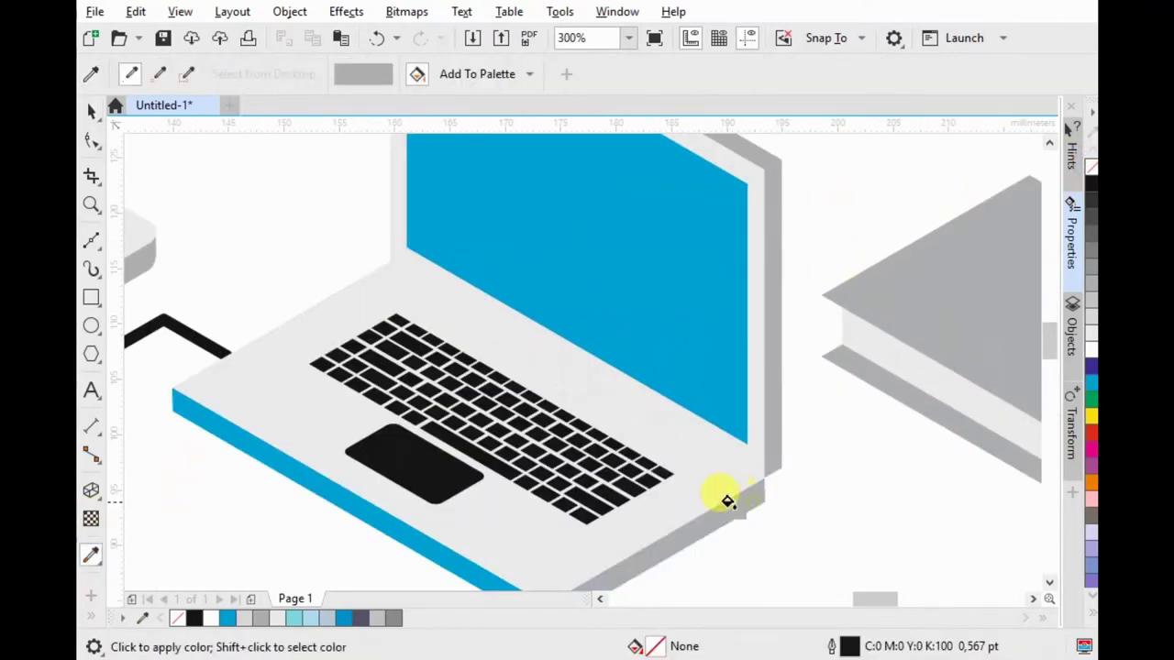
pyautogui.scroll(-2, 594, 485)
pyautogui.click(569, 492)
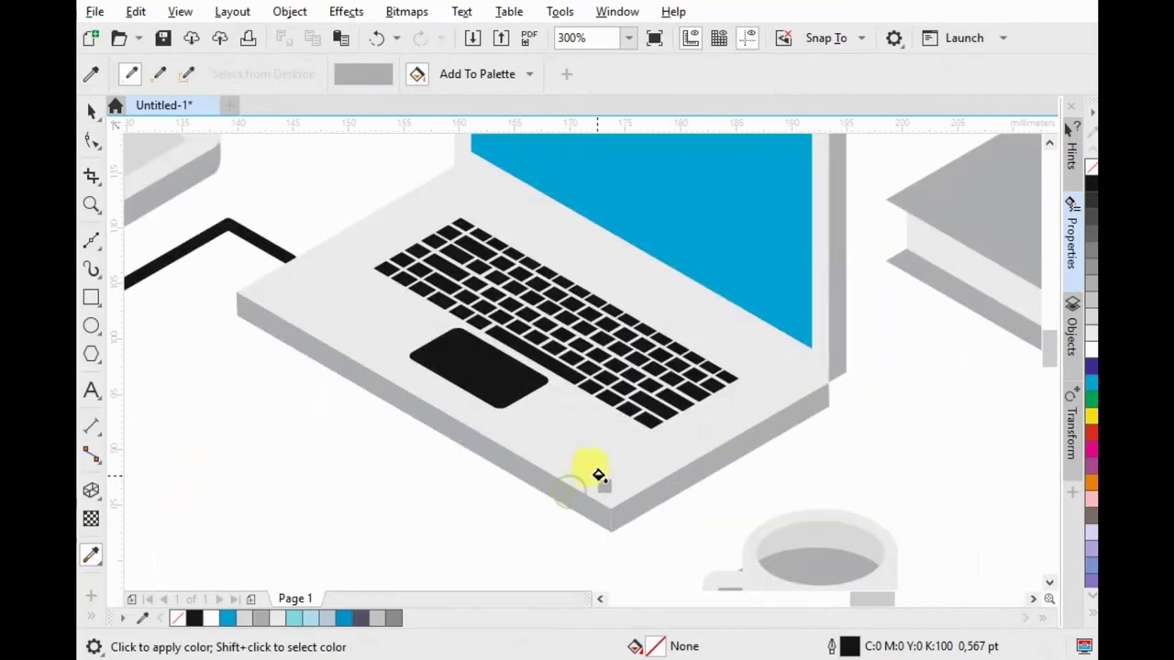
pyautogui.scroll(-2, 642, 358)
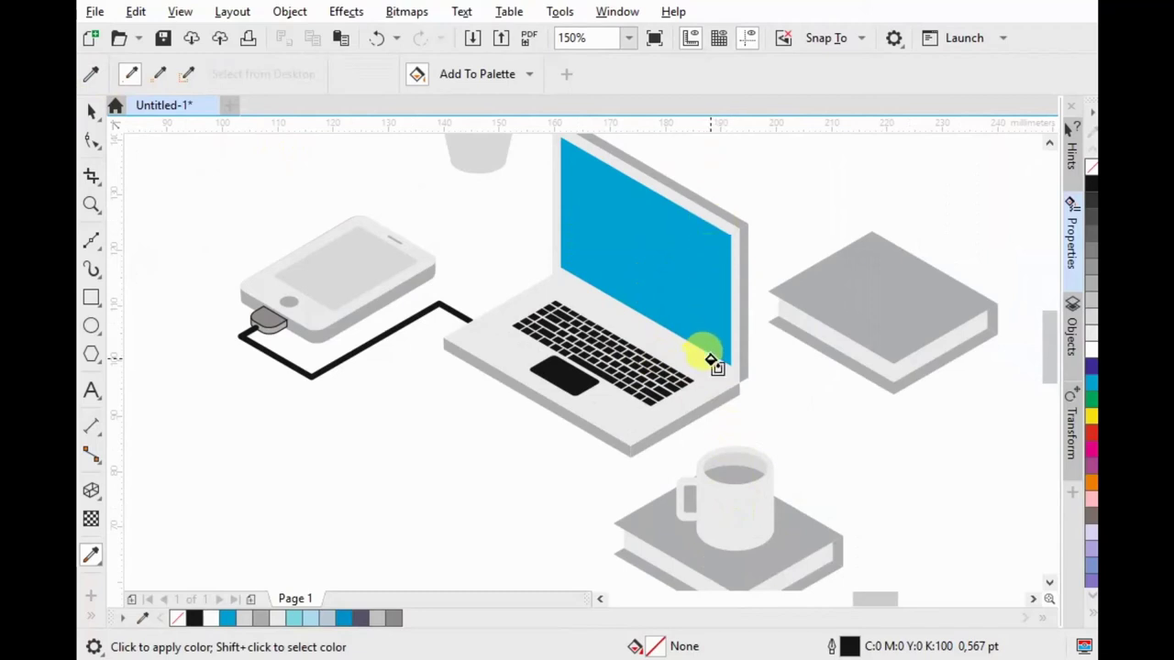
pyautogui.scroll(4, 729, 365)
# Step: Sample a 20% Black grey, then undo the mistaken lid colour change
pyautogui.click(96, 78)
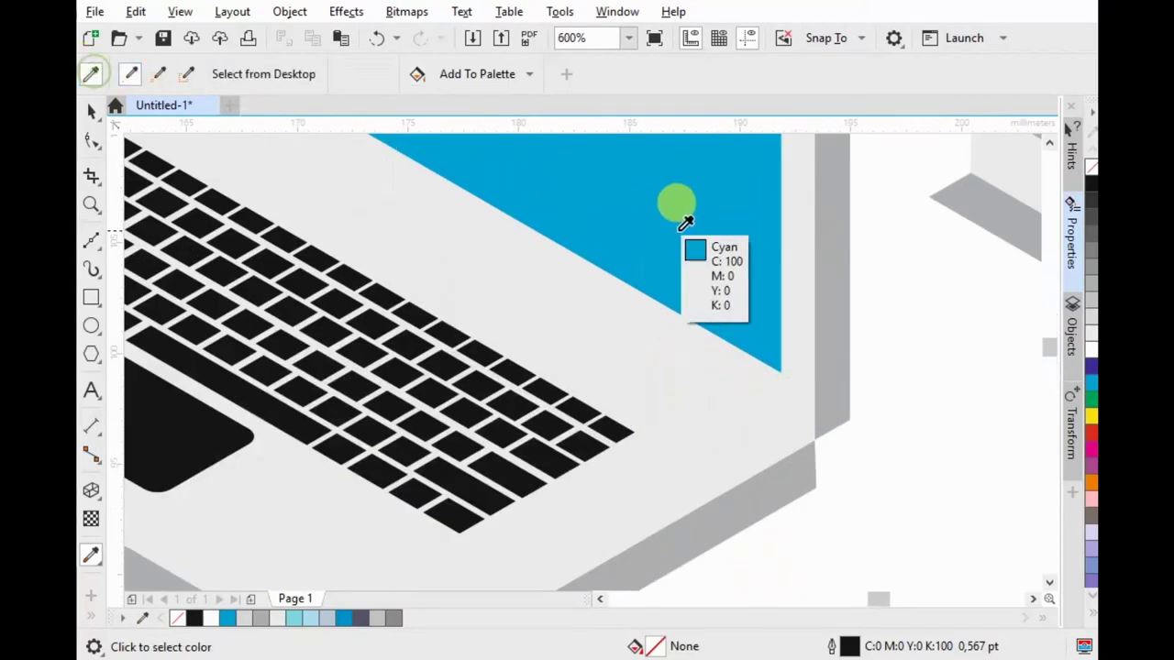
pyautogui.scroll(-4, 688, 228)
pyautogui.click(729, 350)
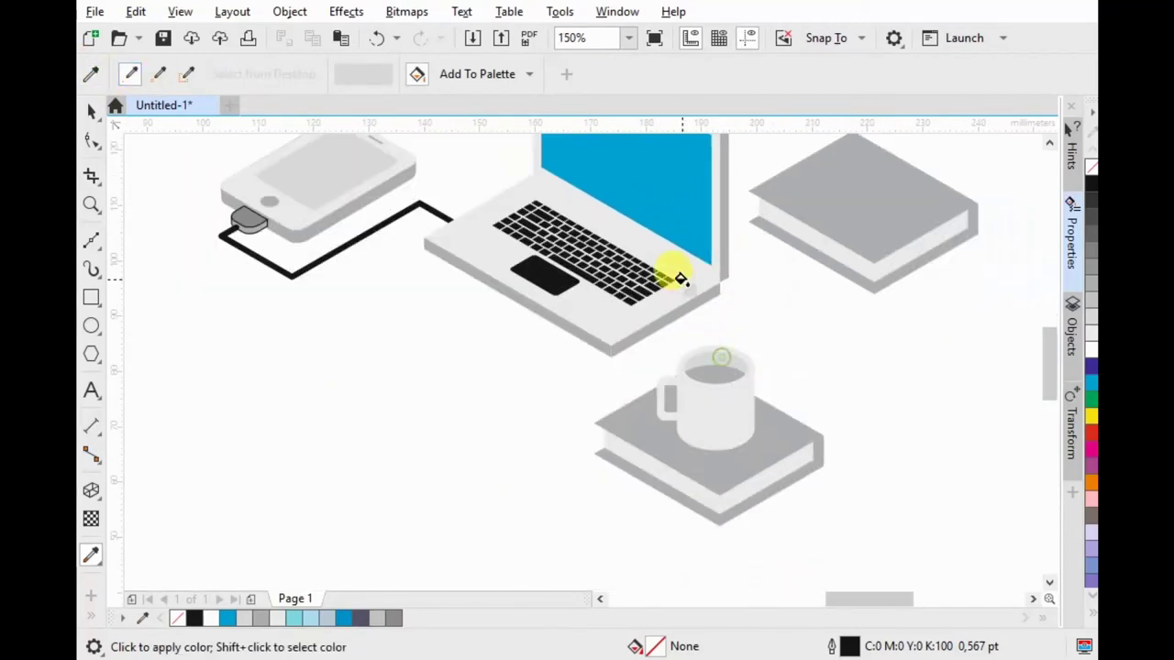
pyautogui.scroll(-2, 678, 264)
pyautogui.scroll(2, 715, 246)
pyautogui.scroll(2, 715, 246)
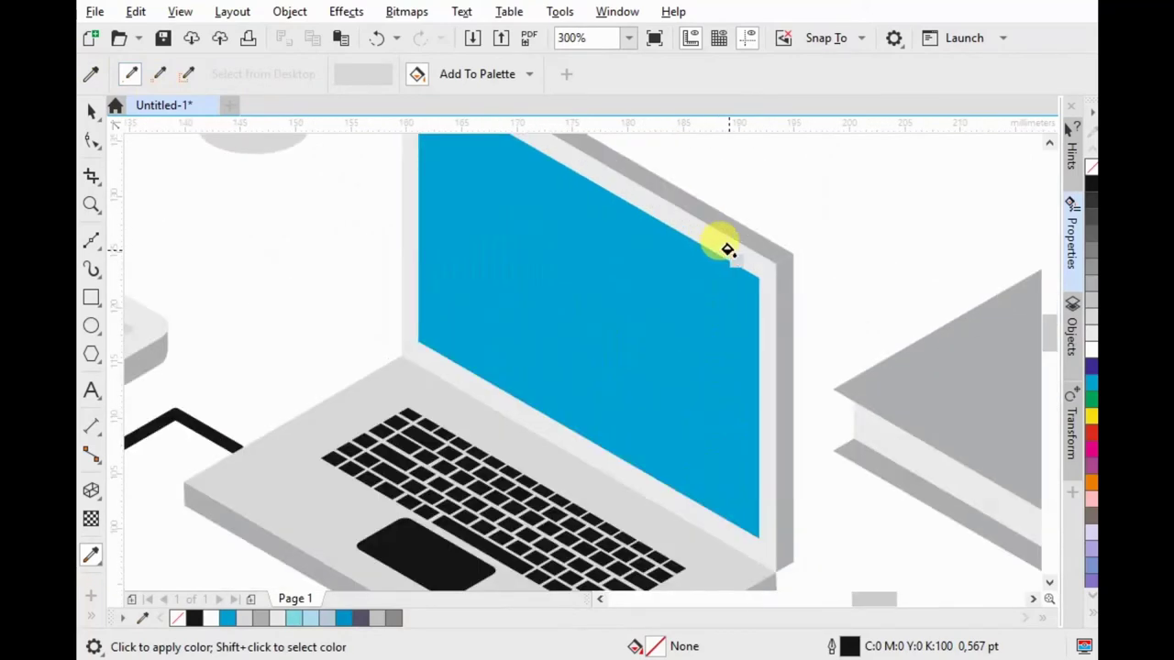
pyautogui.scroll(-2, 767, 275)
pyautogui.click(375, 38)
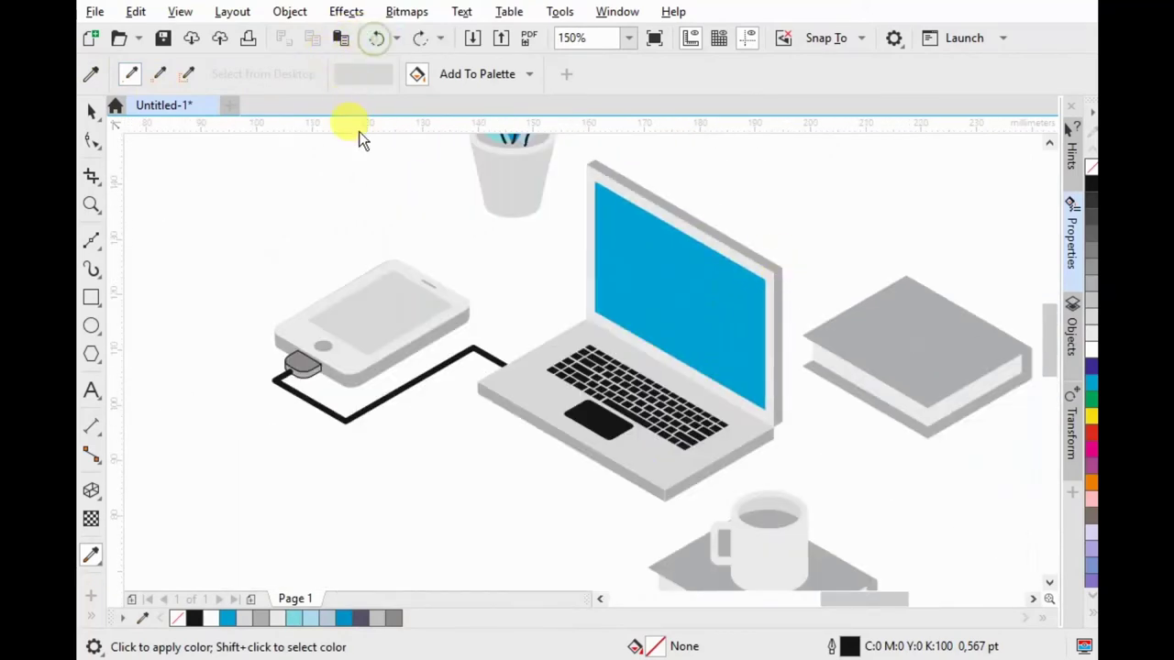
# Step: Fill the laptop screen with the phone screen's 20% Black, then zoom out to the whole scene
pyautogui.click(129, 77)
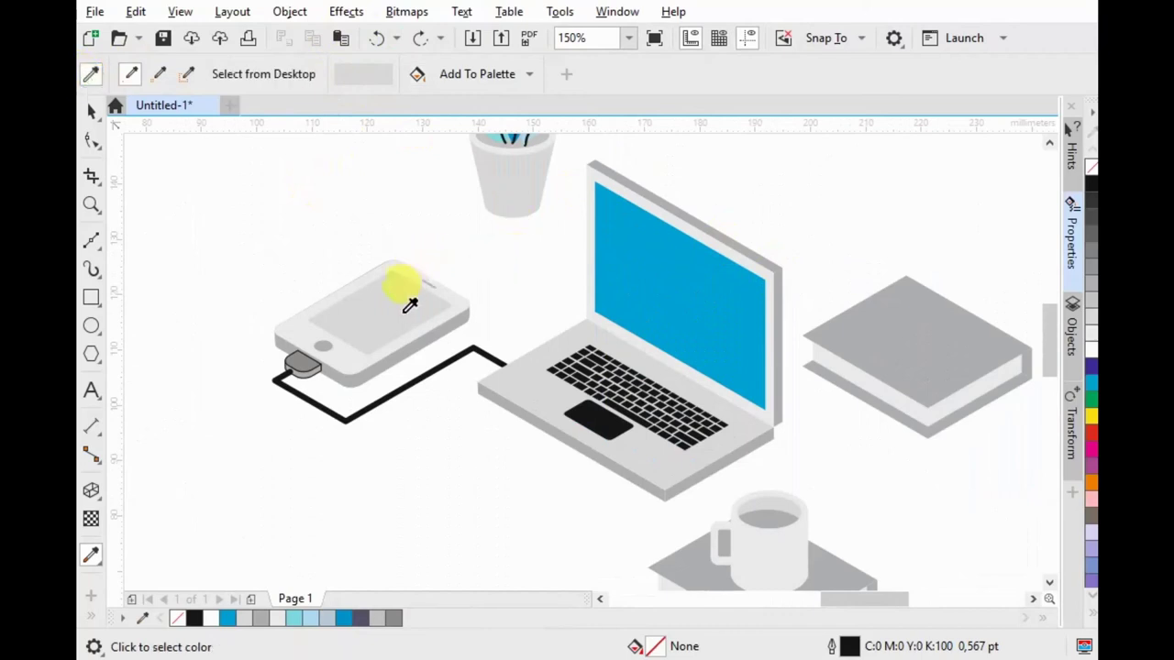
pyautogui.click(380, 296)
pyautogui.click(741, 286)
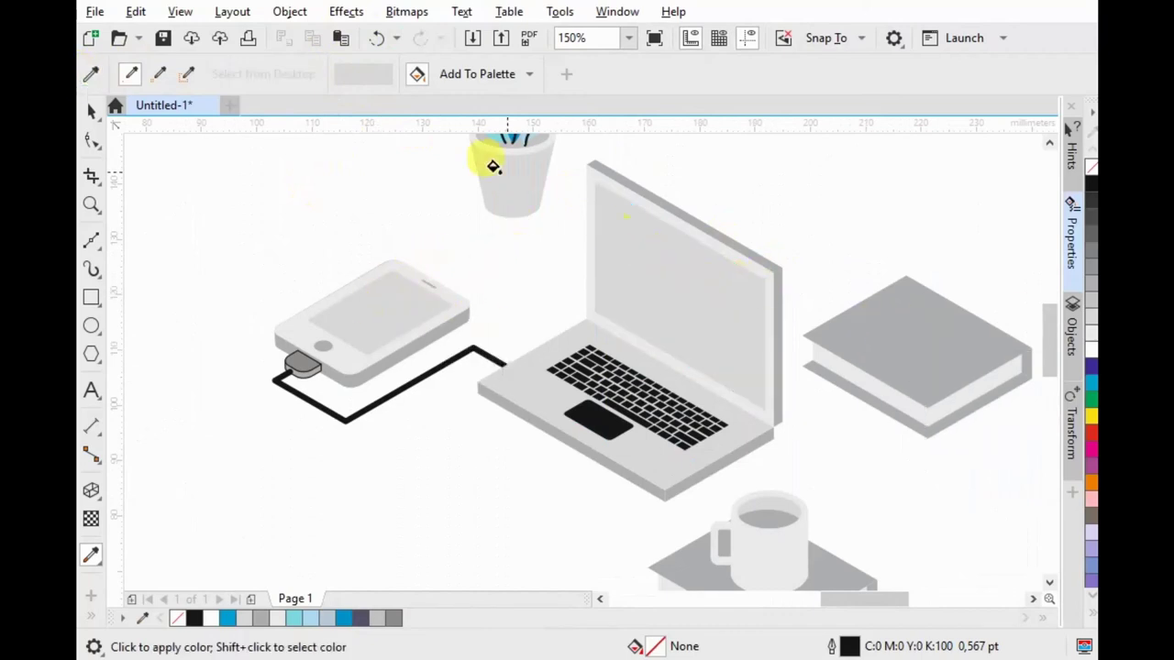
pyautogui.press('F3')
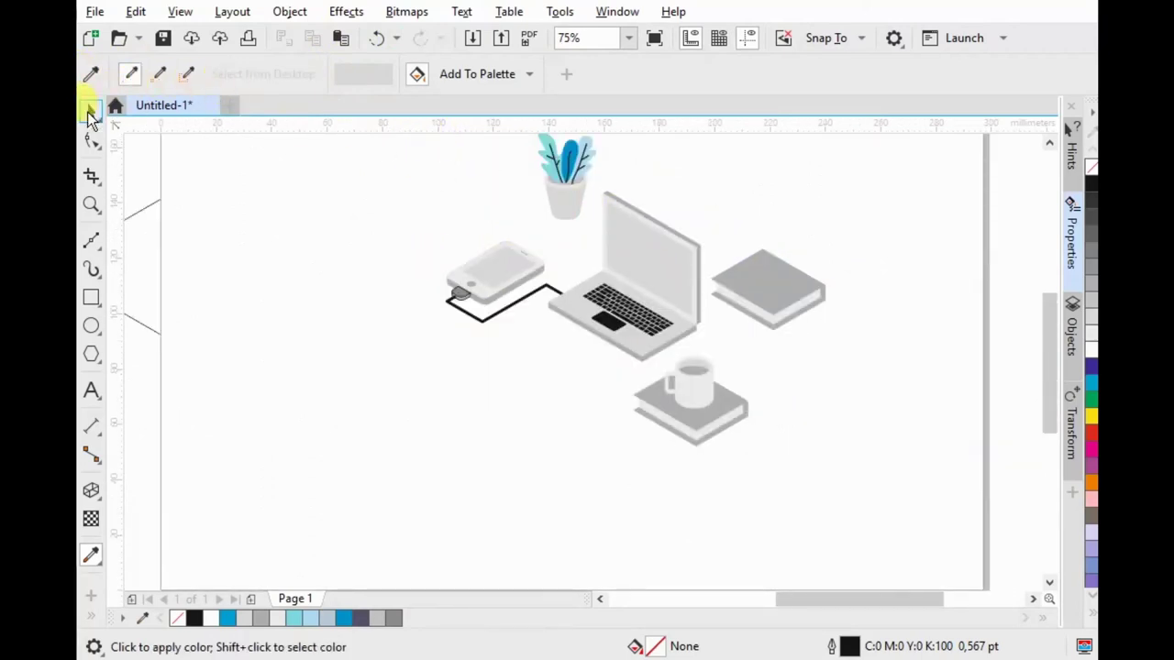
pyautogui.click(90, 112)
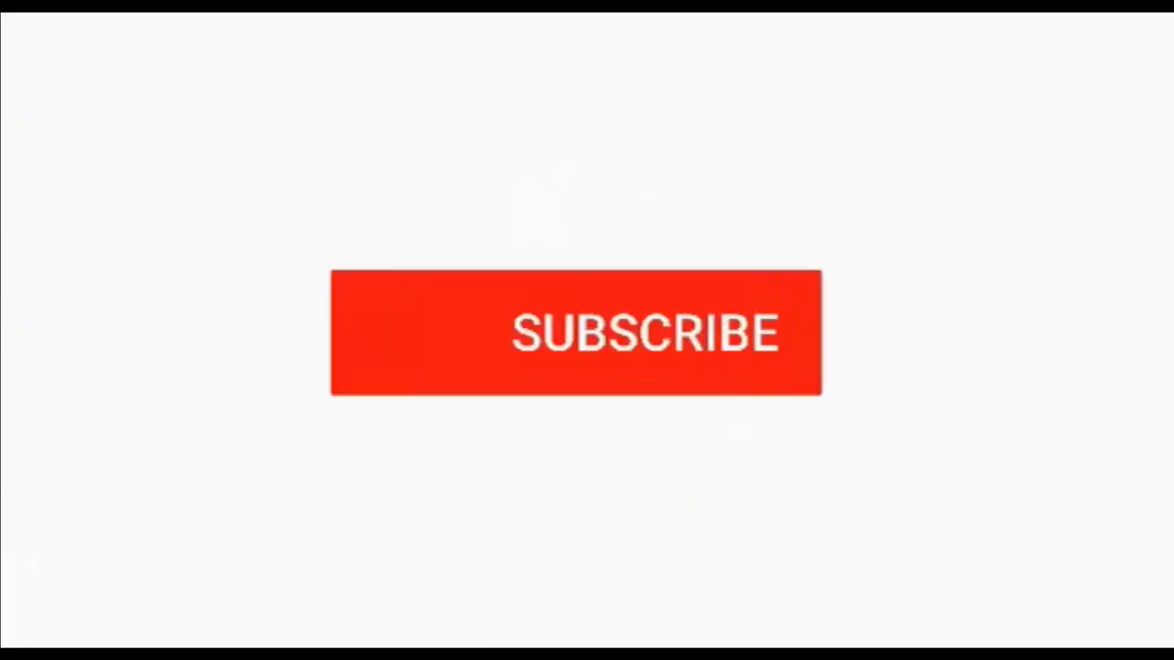